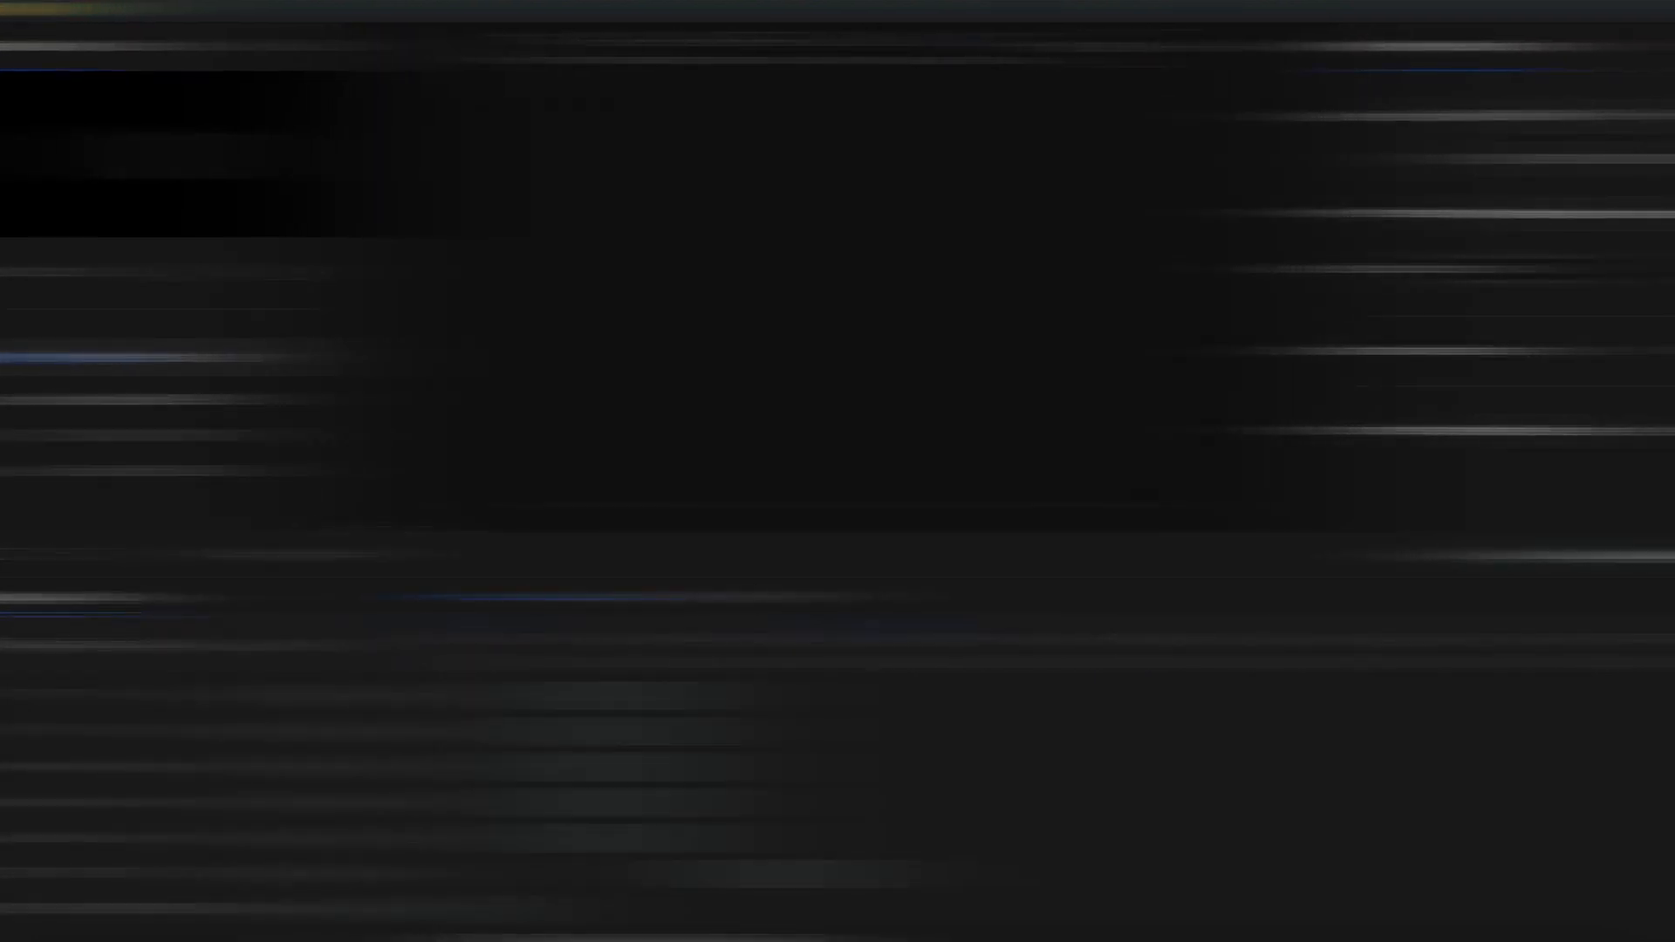
Set the new text layer's font to Cinzel and replace its placeholder text with GLAMOUR
{"action": "left_click", "coordinate": [1486, 181]}
{"action": "left_click", "coordinate": [1466, 105]}
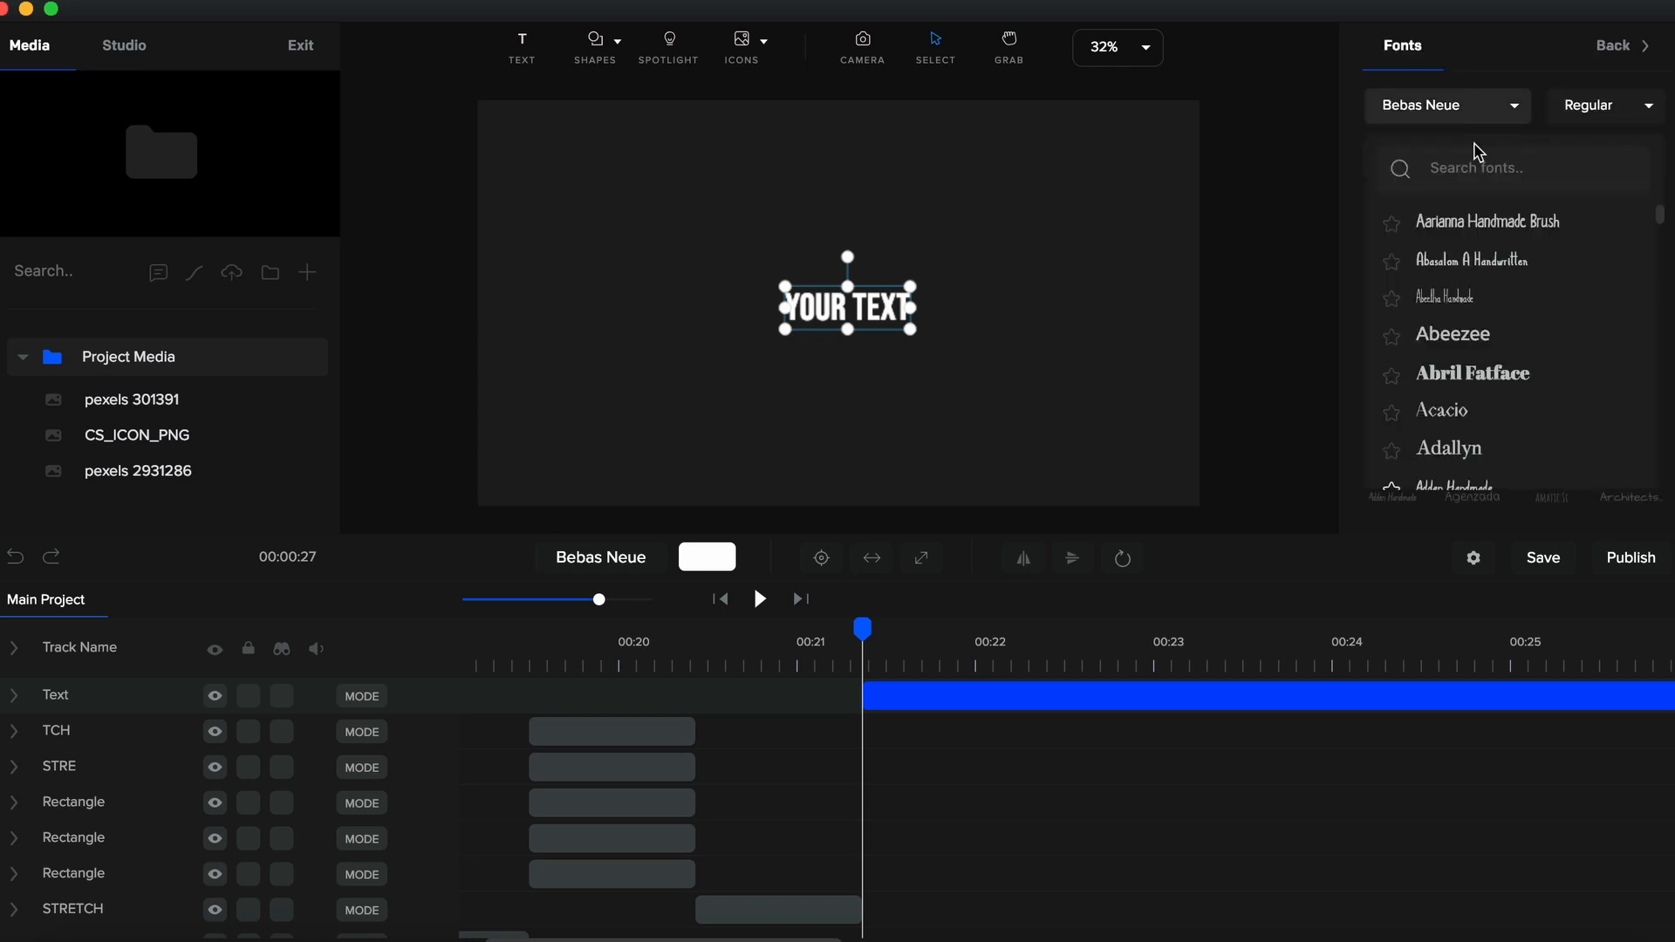
{"action": "type", "text": "cin"}
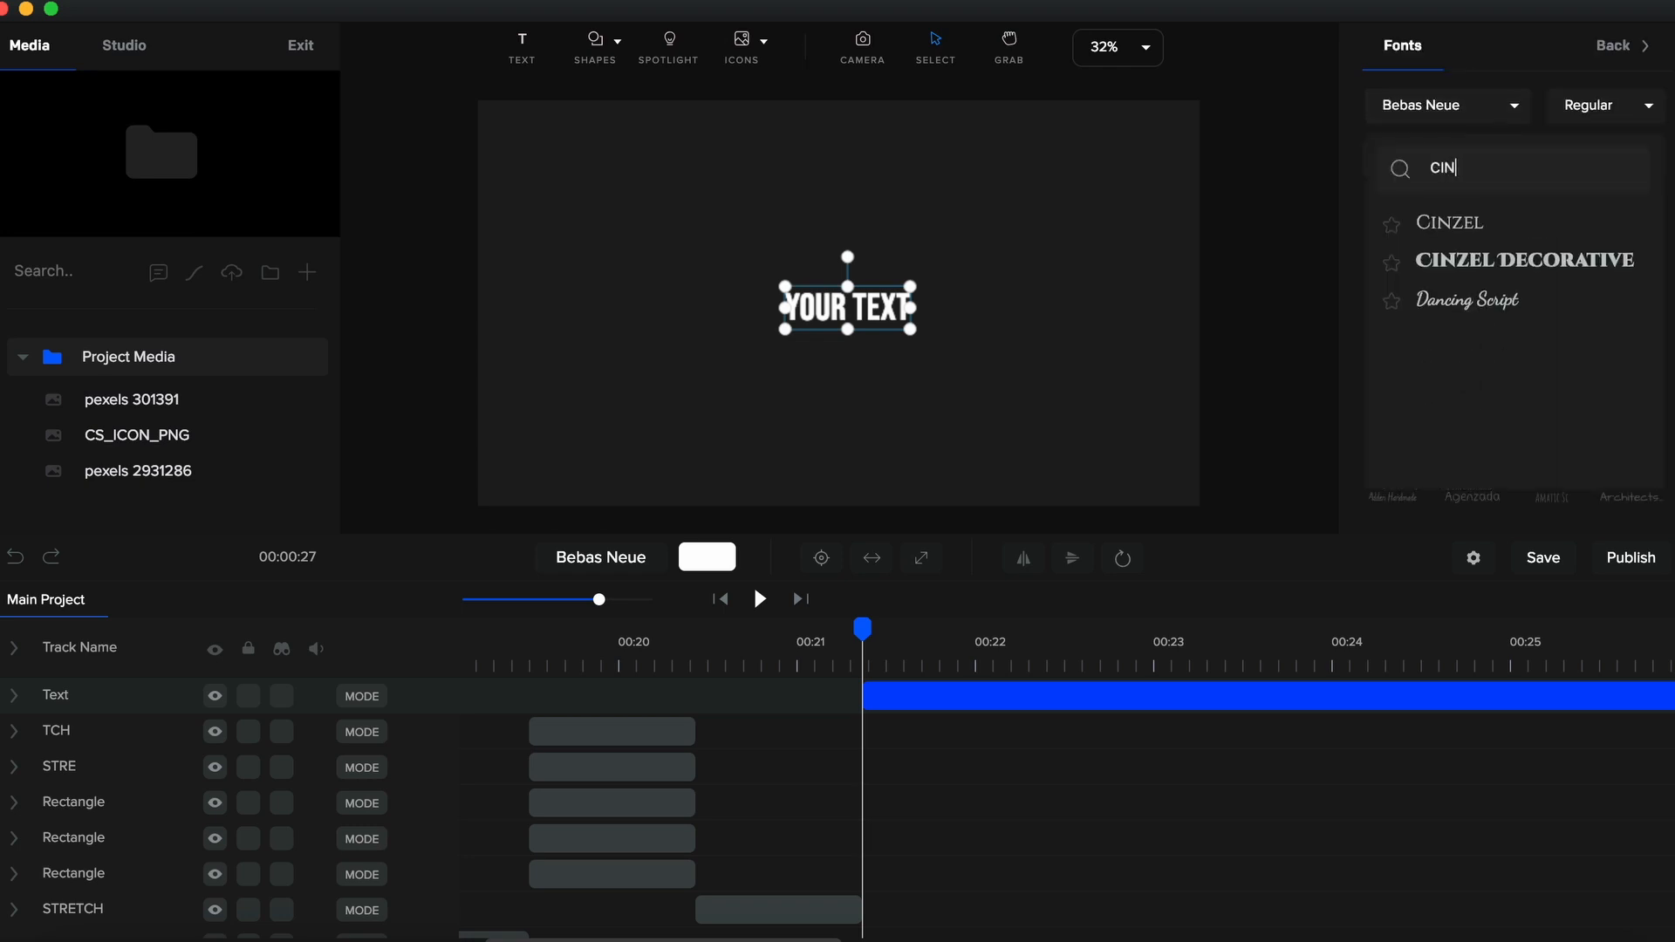
{"action": "left_click", "coordinate": [1439, 221]}
{"action": "key", "text": "super+a"}
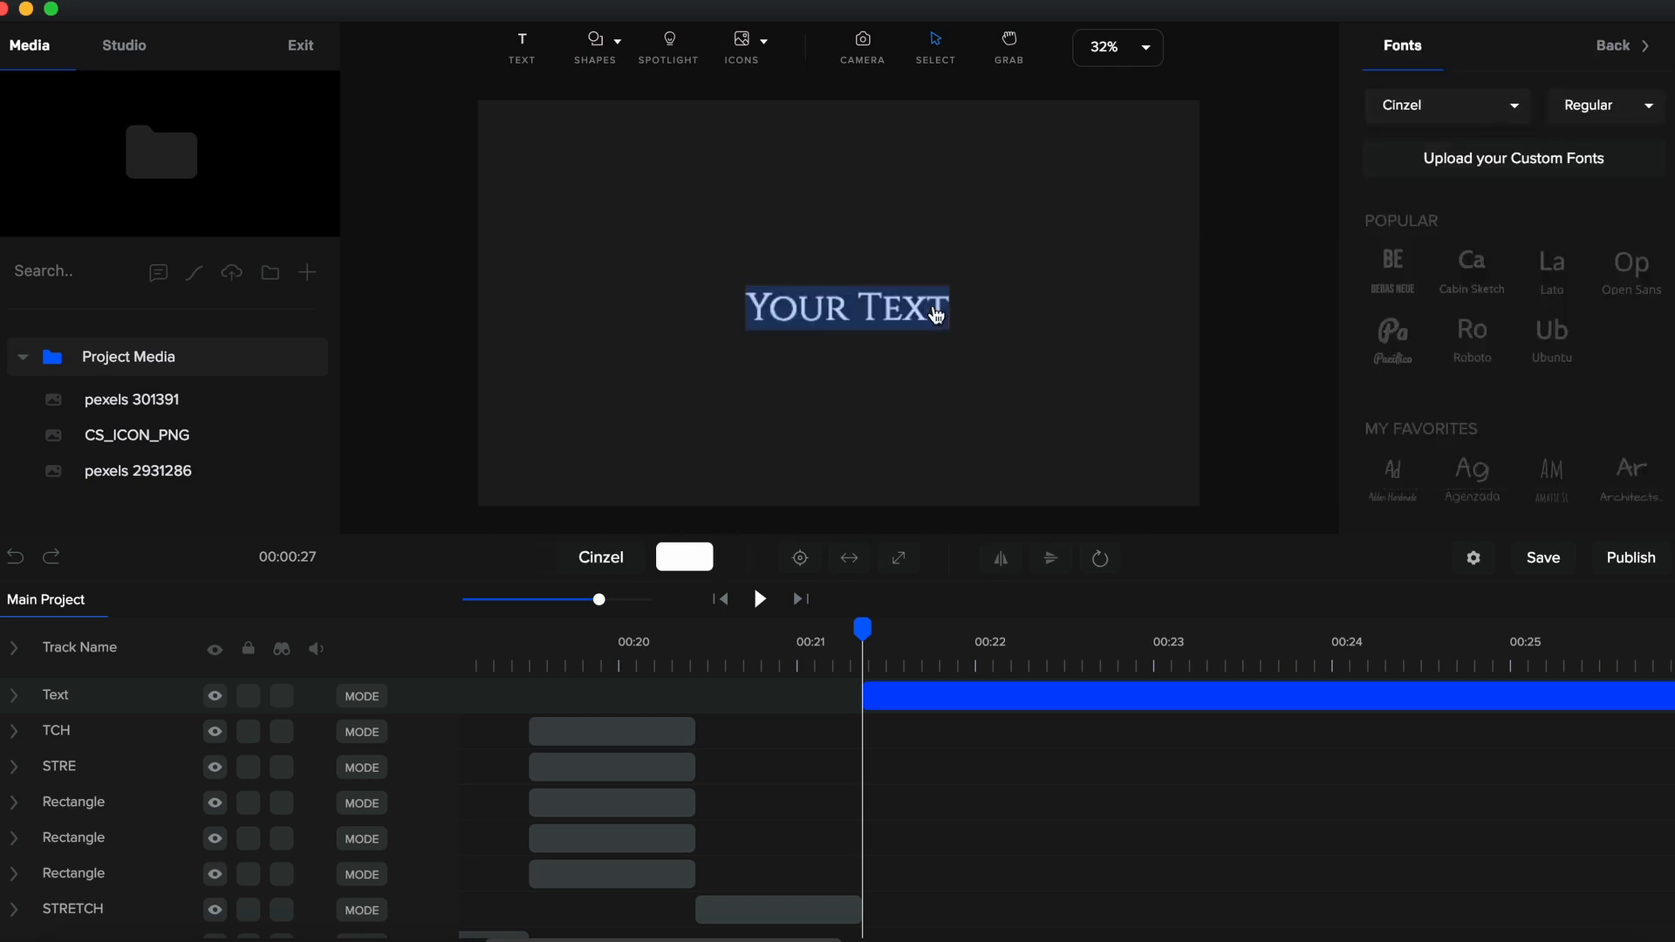
{"action": "type", "text": "GLAMOUR"}
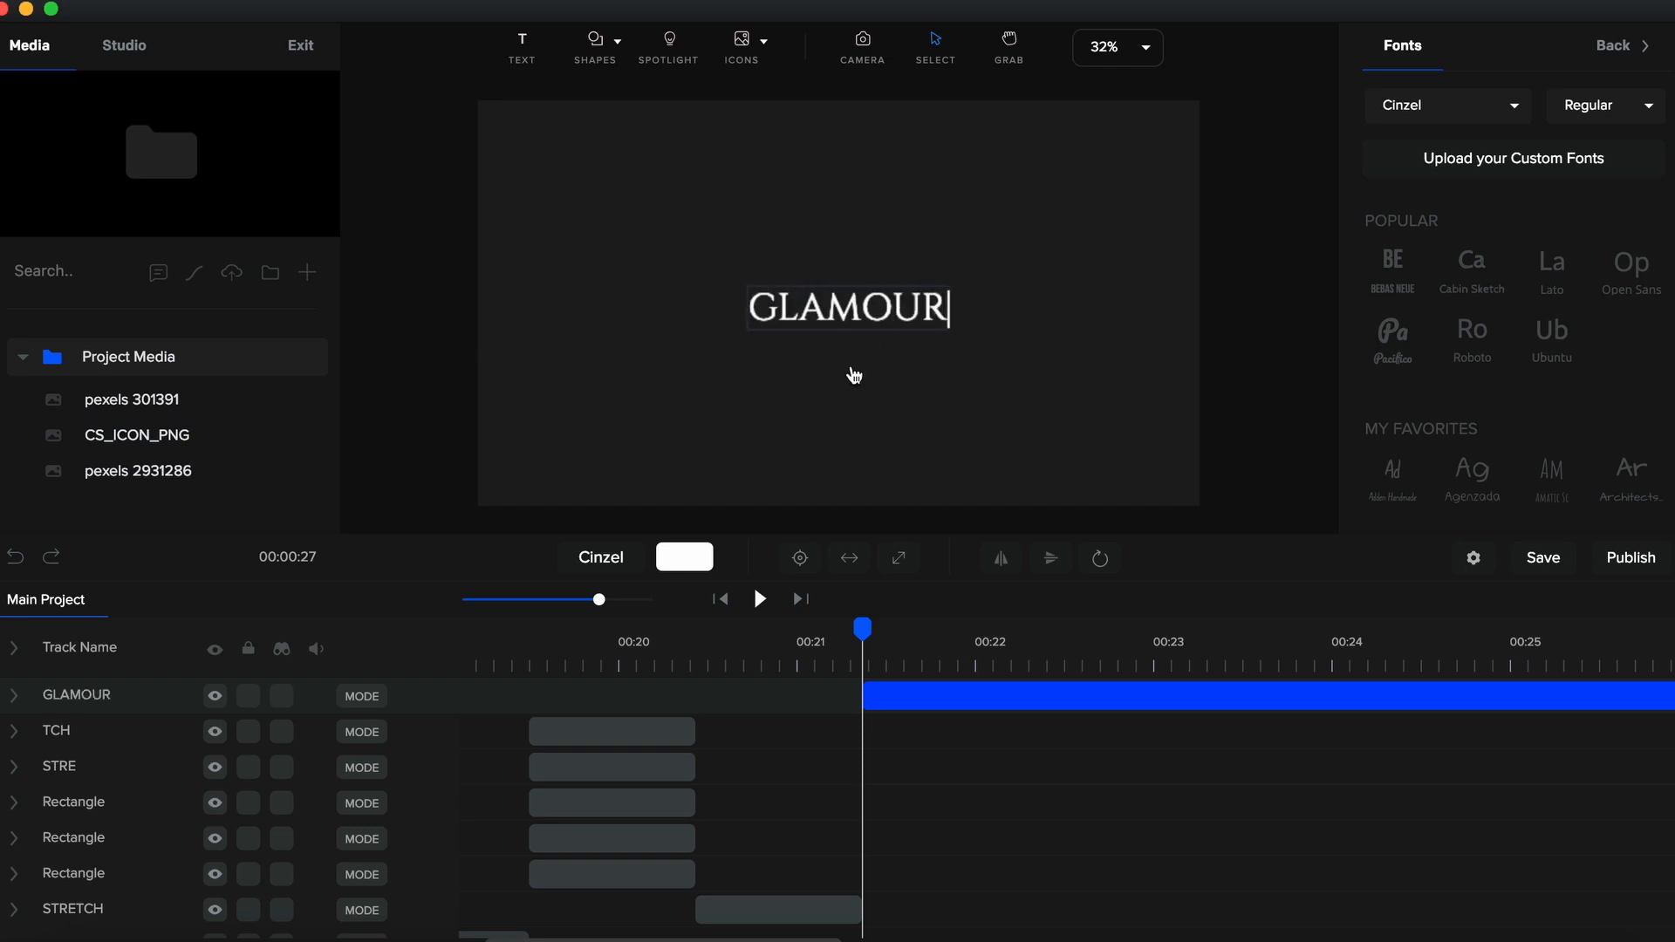
Switch the GLAMOUR text from Regular to a heavier Cinzel weight
{"action": "left_click", "coordinate": [1605, 104]}
{"action": "left_click", "coordinate": [1571, 168]}
{"action": "left_click", "coordinate": [909, 385]}
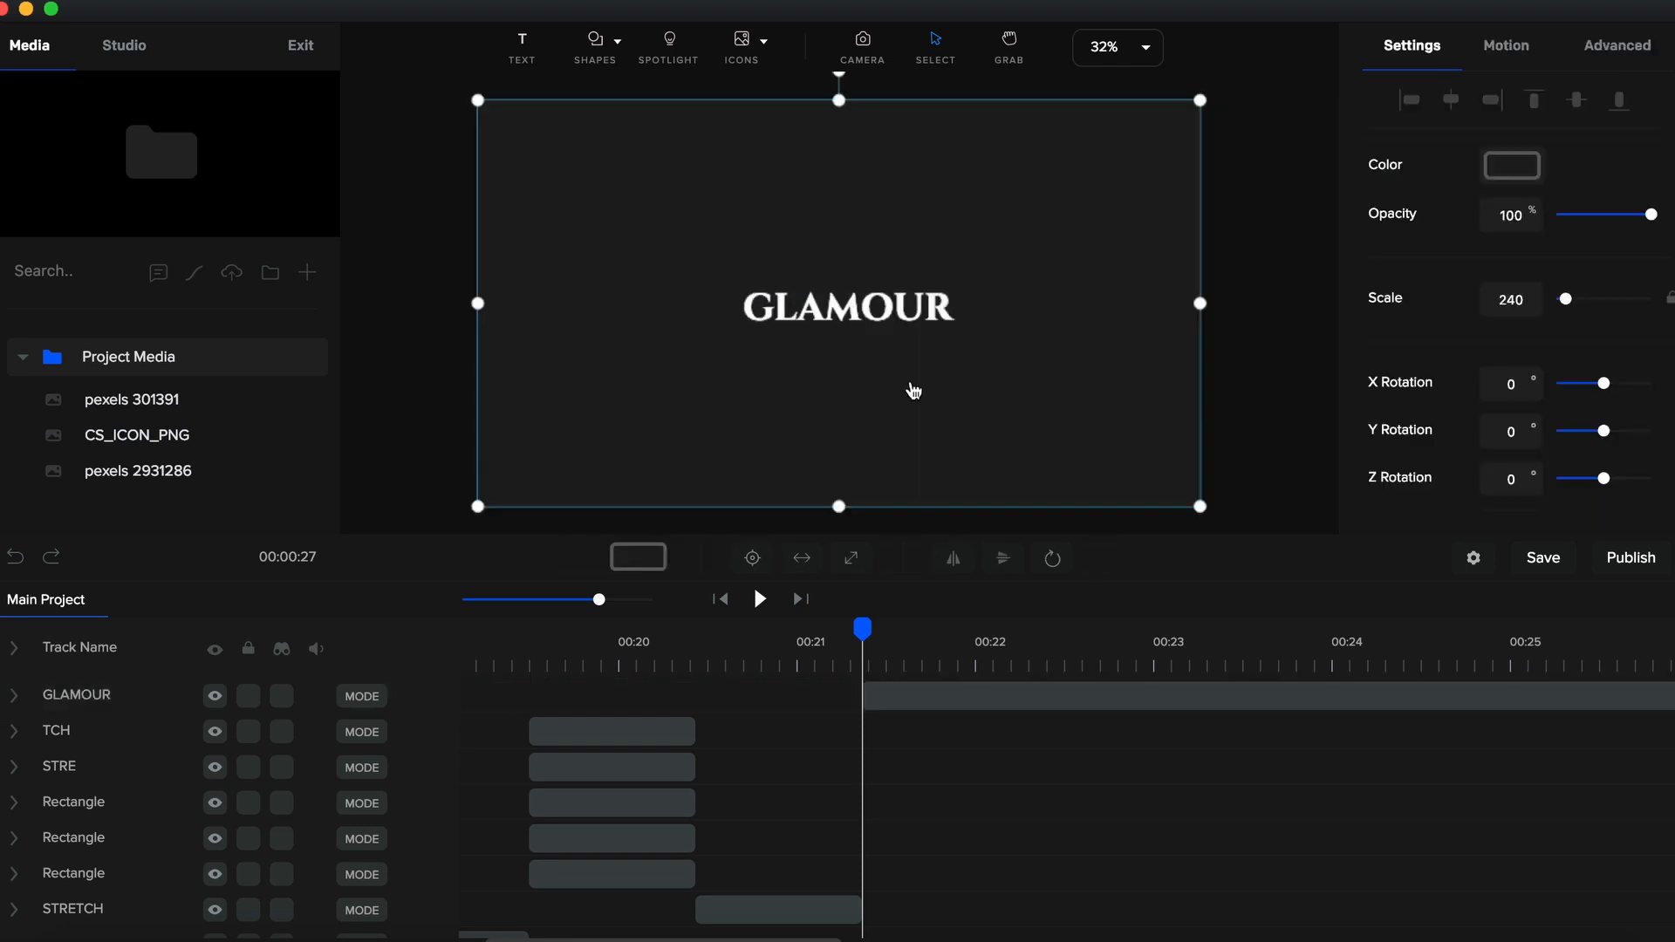
Center the GLAMOUR text on the canvas and set its scale to 150
{"action": "left_click", "coordinate": [910, 694]}
{"action": "left_click", "coordinate": [939, 701]}
{"action": "left_click", "coordinate": [939, 701]}
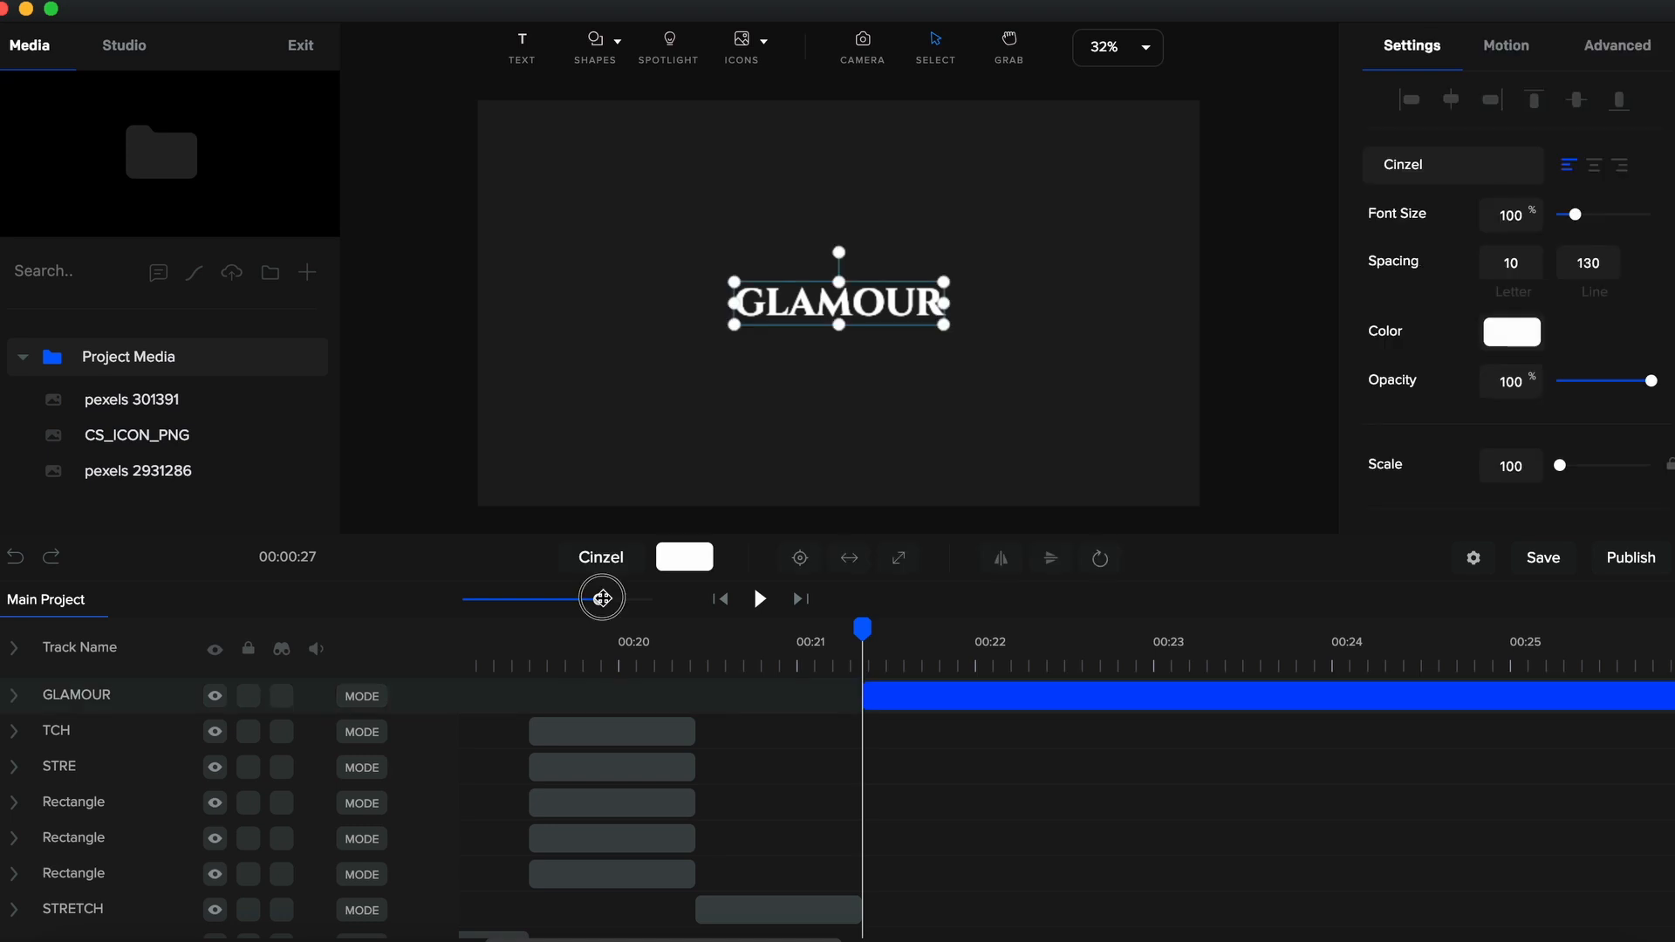
{"action": "left_click_drag", "start_coordinate": [598, 599], "coordinate": [571, 601]}
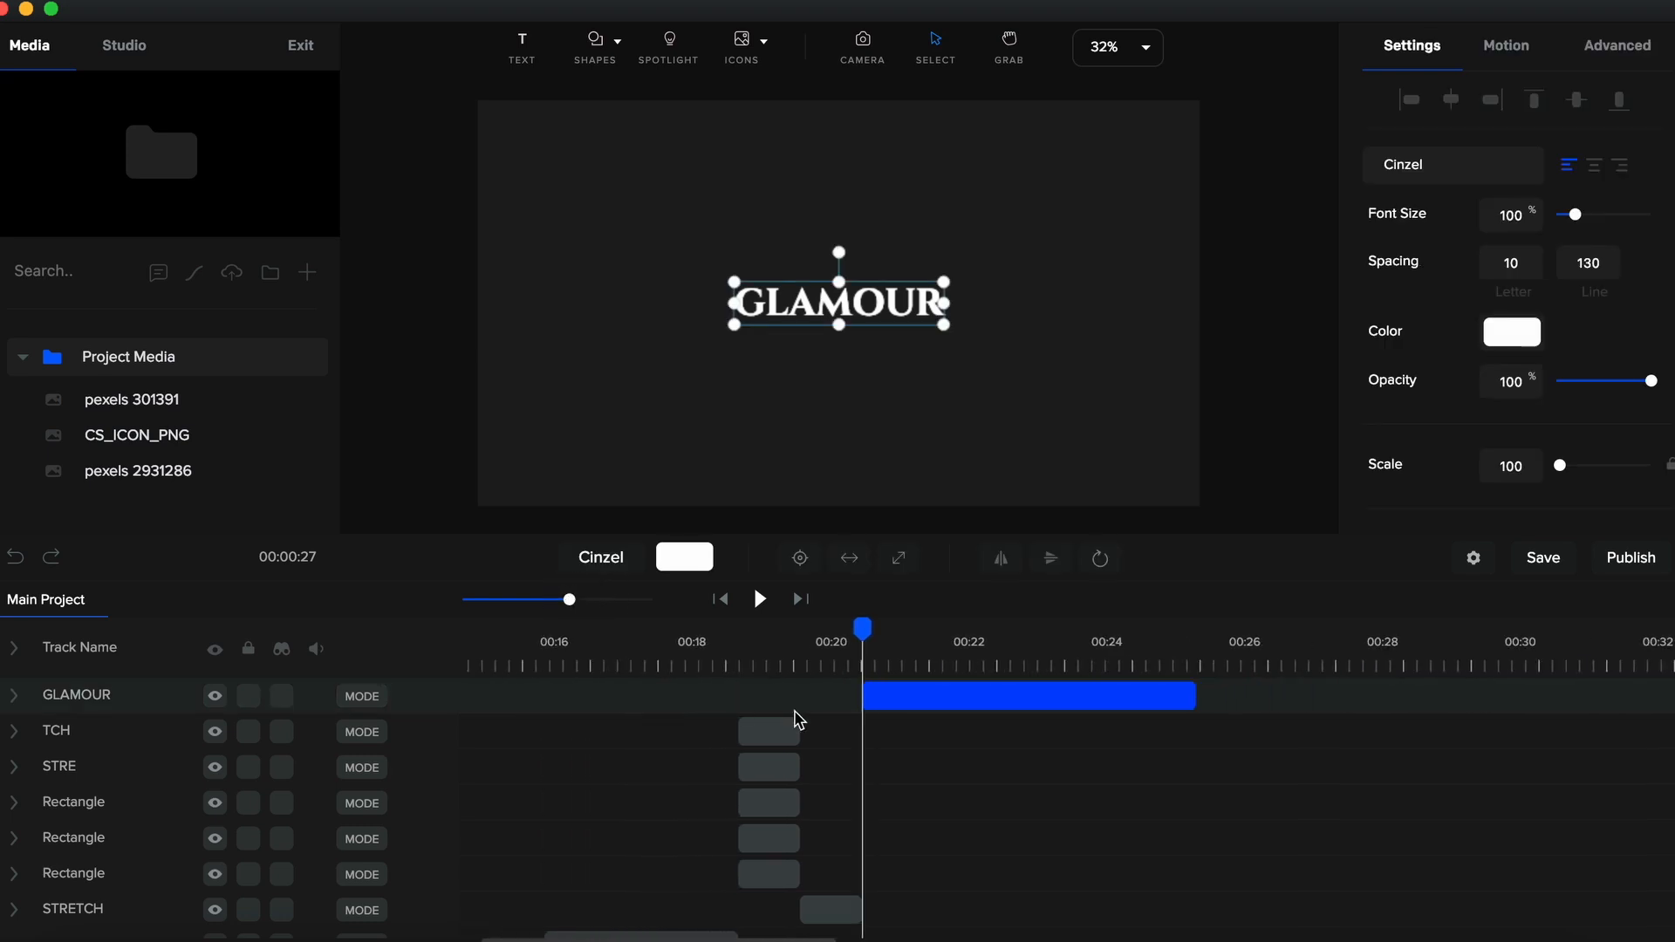
{"action": "double_click", "coordinate": [1532, 464]}
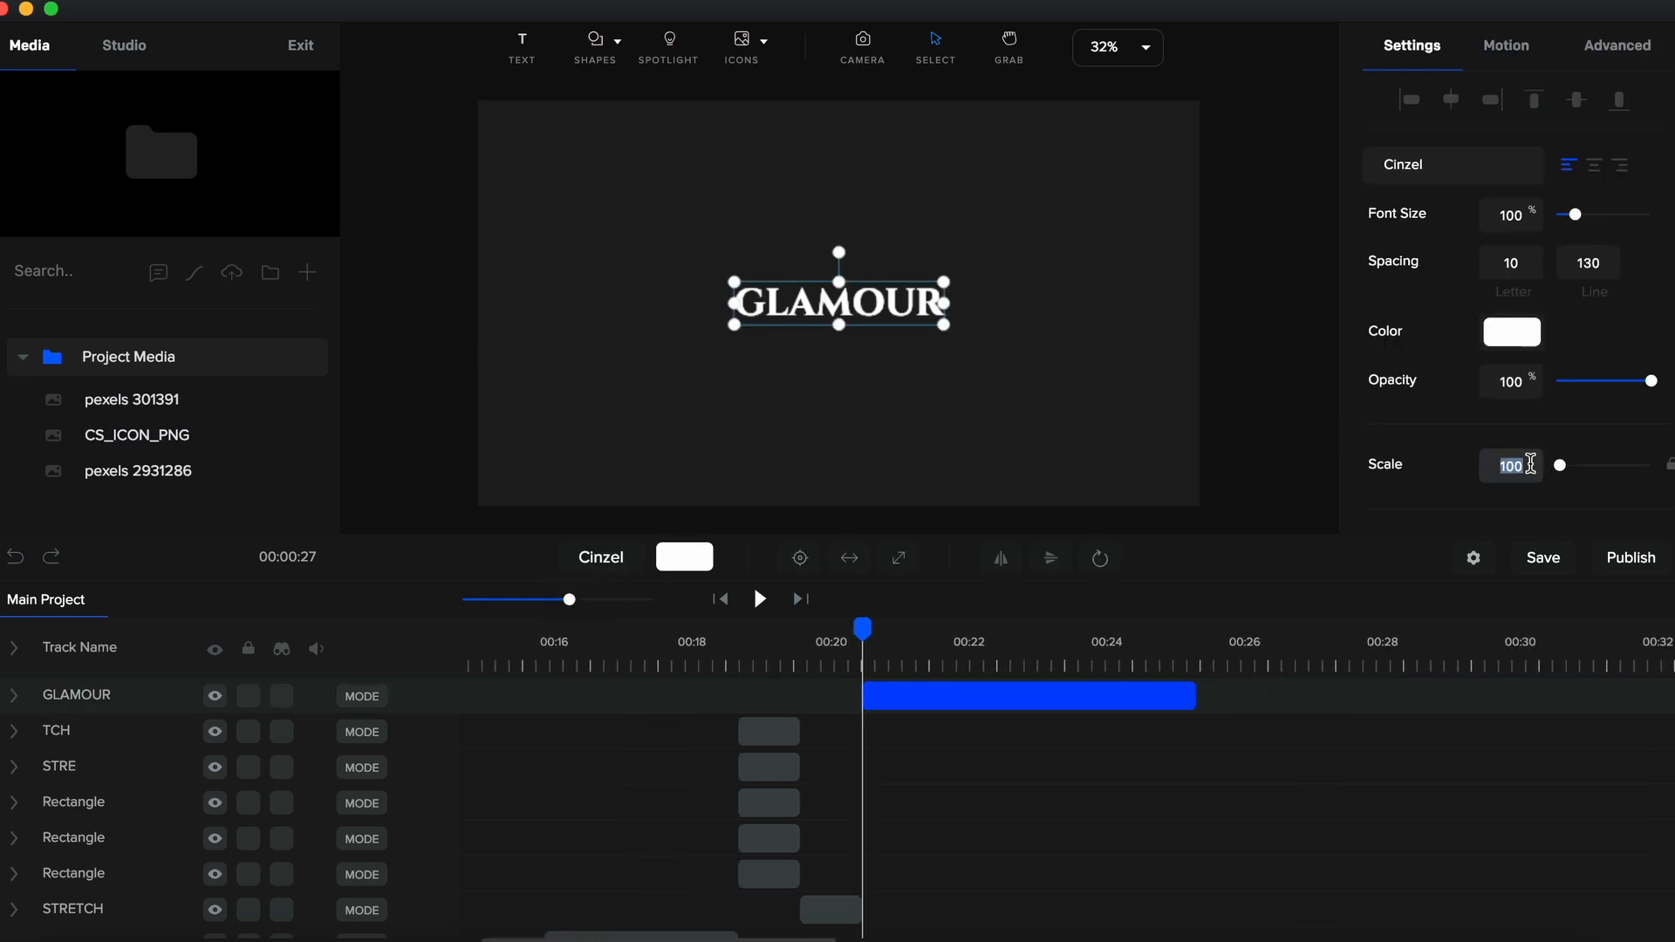
{"action": "type", "text": "150"}
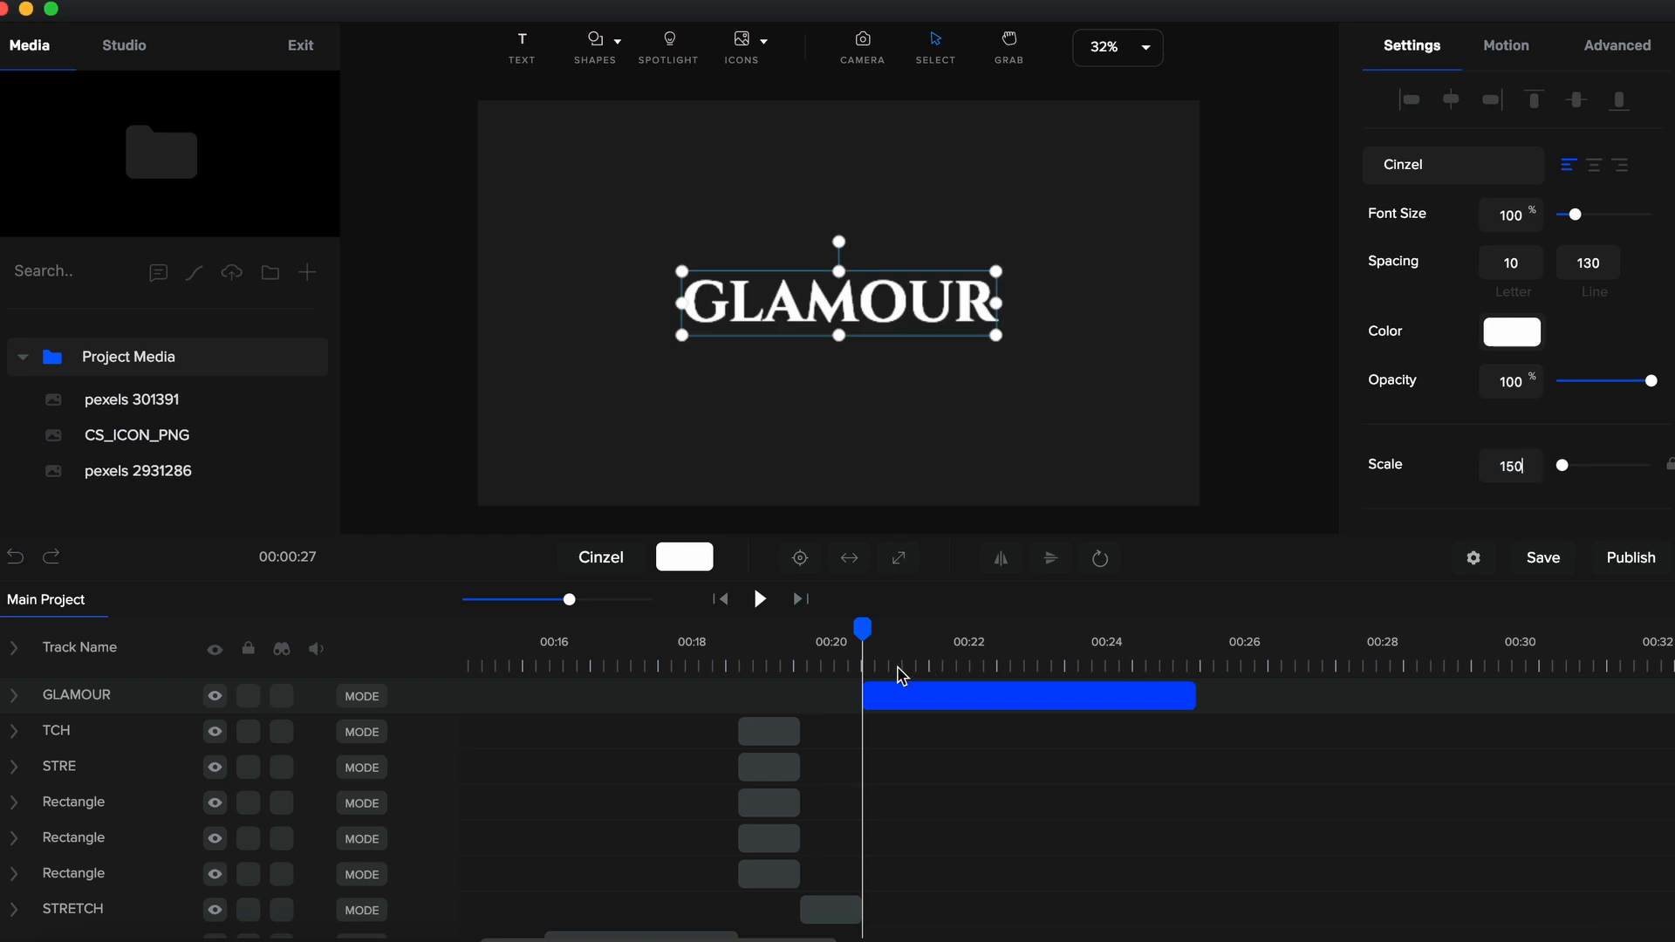
Lock the GLAMOUR track and add a rectangle shape over the text
{"action": "left_click", "coordinate": [248, 697]}
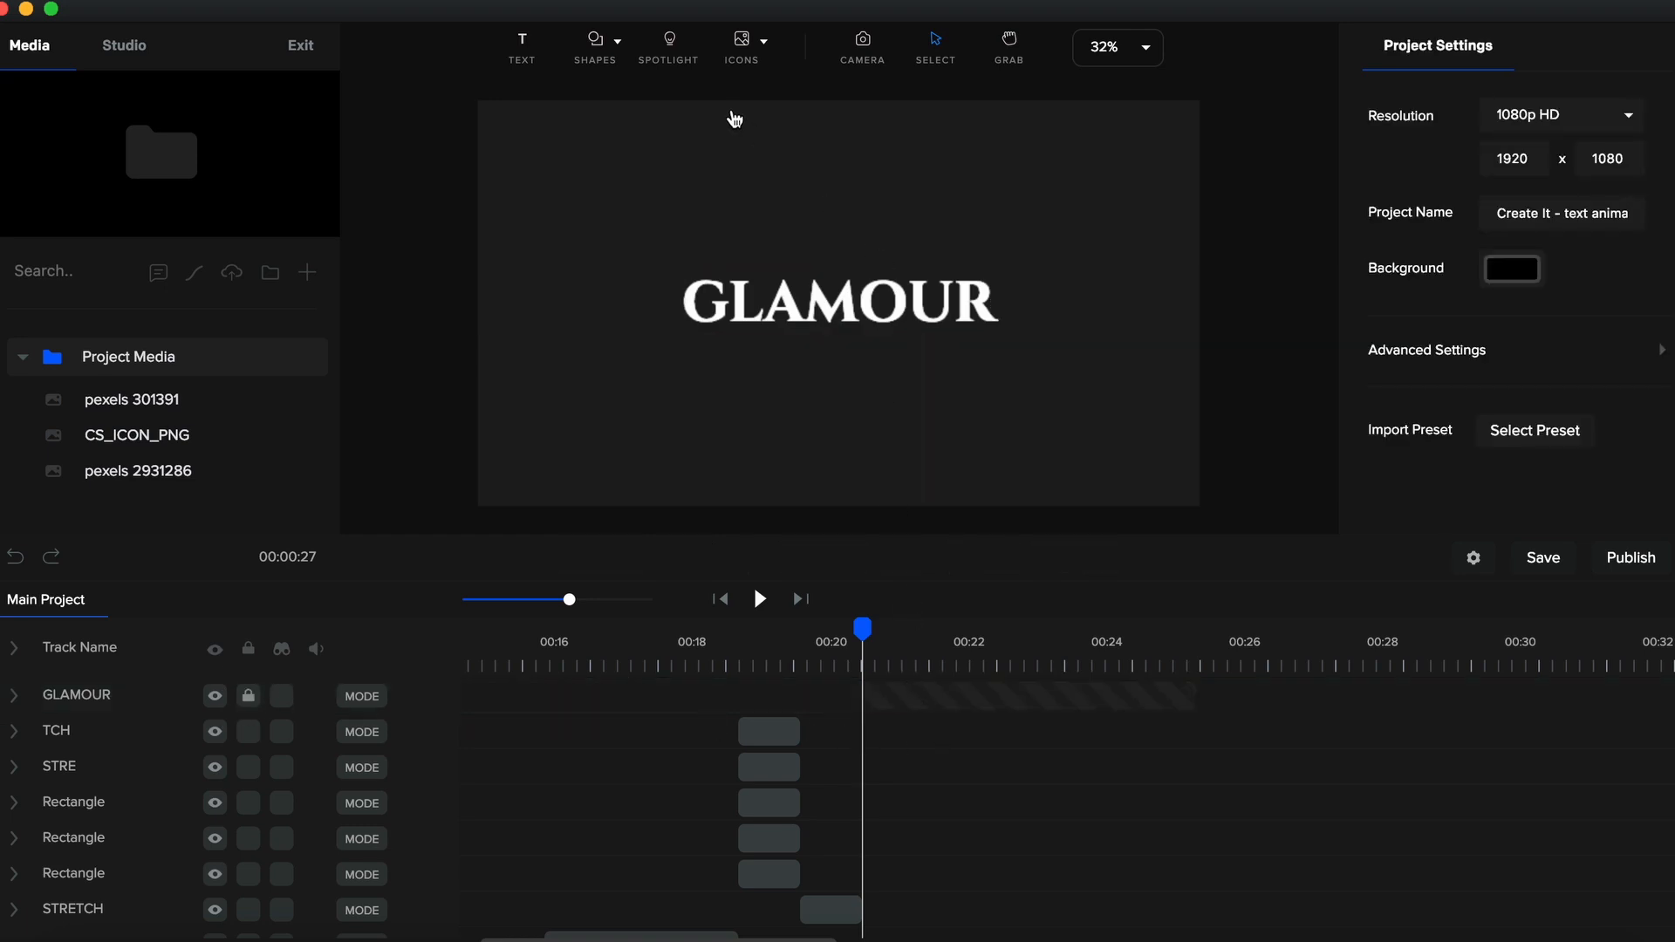
{"action": "left_click", "coordinate": [596, 44]}
{"action": "left_click", "coordinate": [502, 200]}
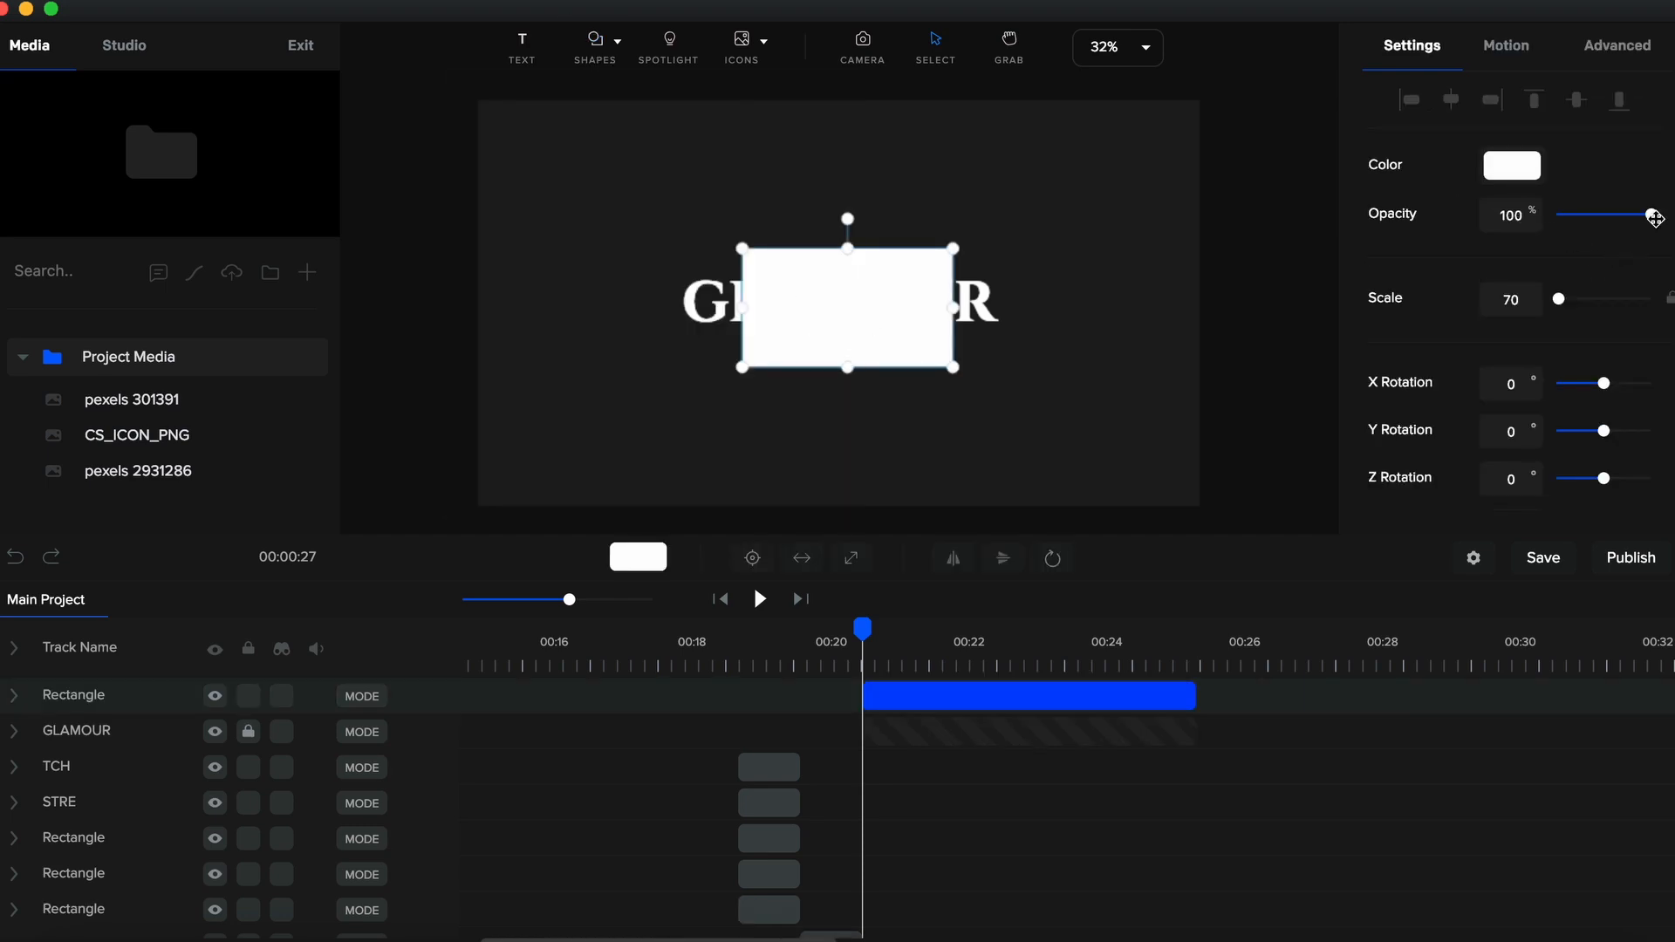
Set the rectangle's opacity to 49% and its color to orange #F89420
{"action": "left_click_drag", "start_coordinate": [1655, 218], "coordinate": [1606, 225]}
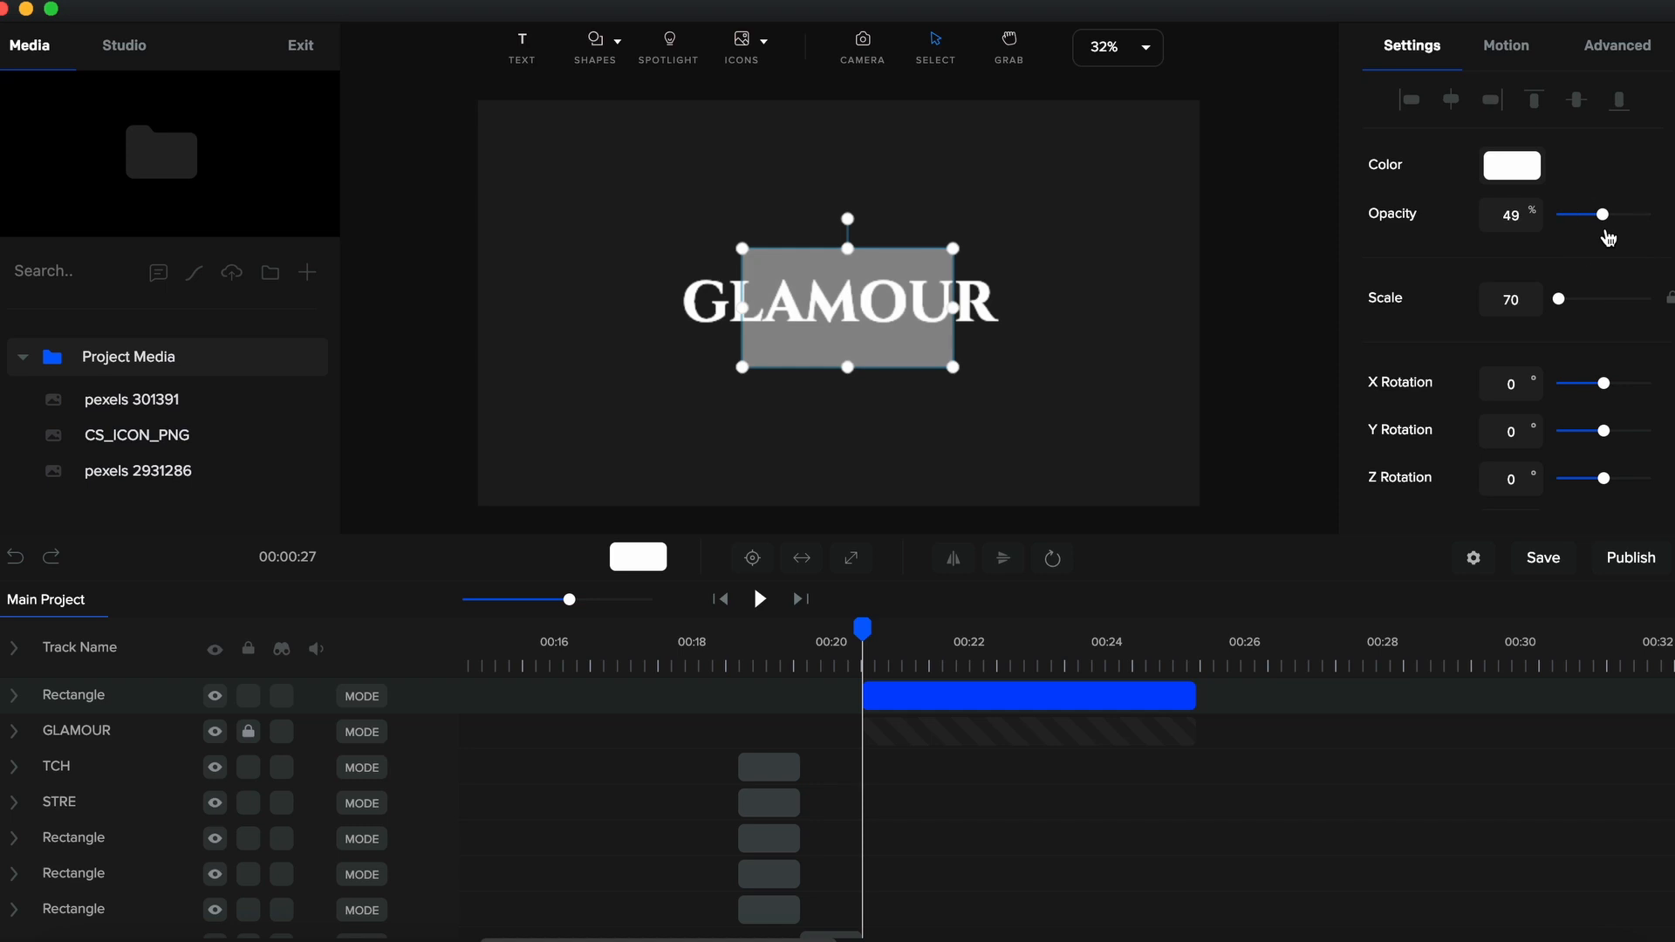
{"action": "left_click", "coordinate": [1512, 166]}
{"action": "scroll", "coordinate": [1547, 349], "scroll_direction": "down", "scroll_amount": 2}
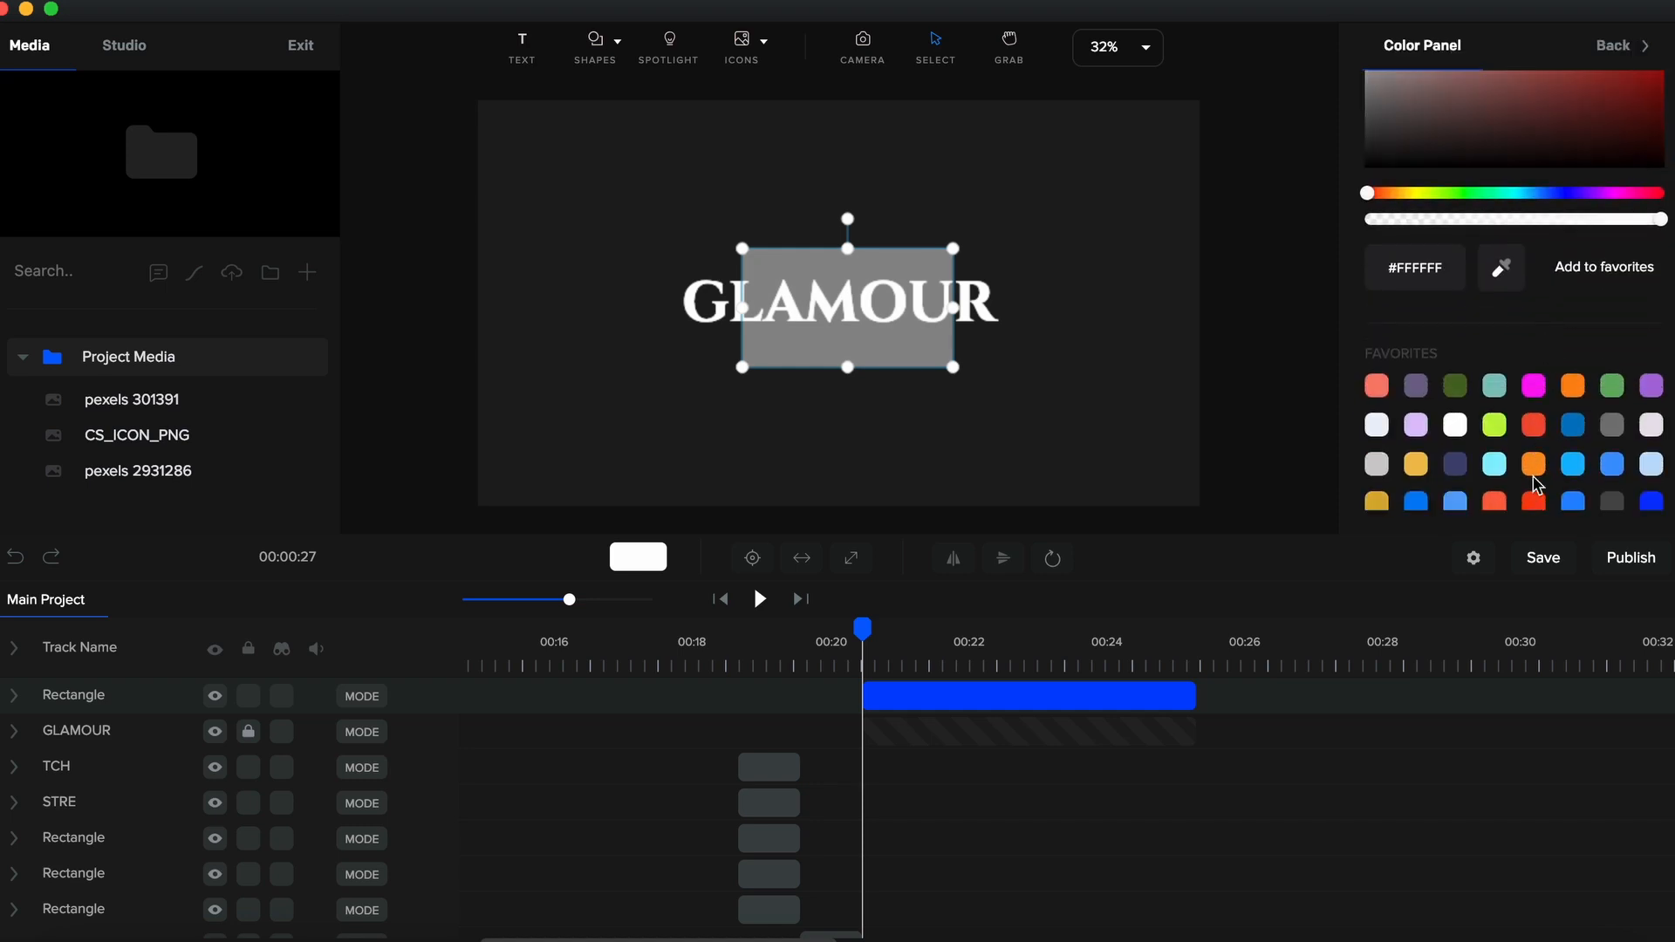
{"action": "left_click", "coordinate": [1534, 464]}
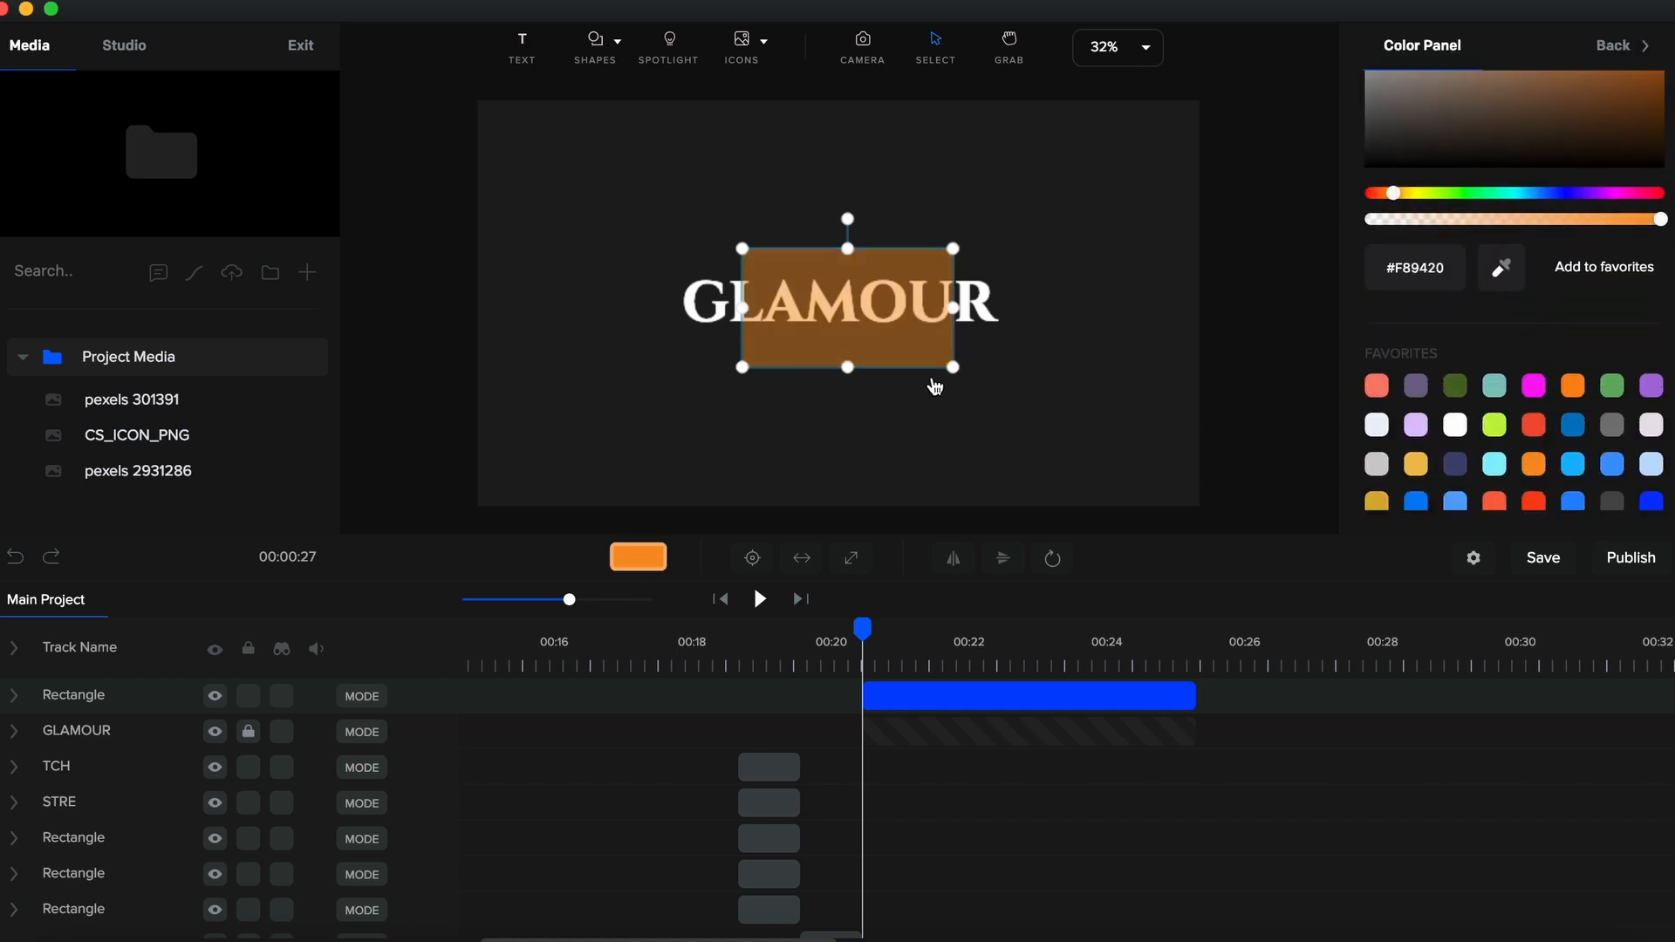
Resize the orange rectangle to the height of the lettering so it covers only the letters GLAM
{"action": "left_click_drag", "start_coordinate": [850, 368], "coordinate": [848, 323]}
{"action": "left_click_drag", "start_coordinate": [847, 248], "coordinate": [846, 280]}
{"action": "scroll", "coordinate": [846, 281], "scroll_direction": "up", "scroll_amount": 3}
{"action": "scroll", "coordinate": [847, 280], "scroll_direction": "up", "scroll_amount": 3}
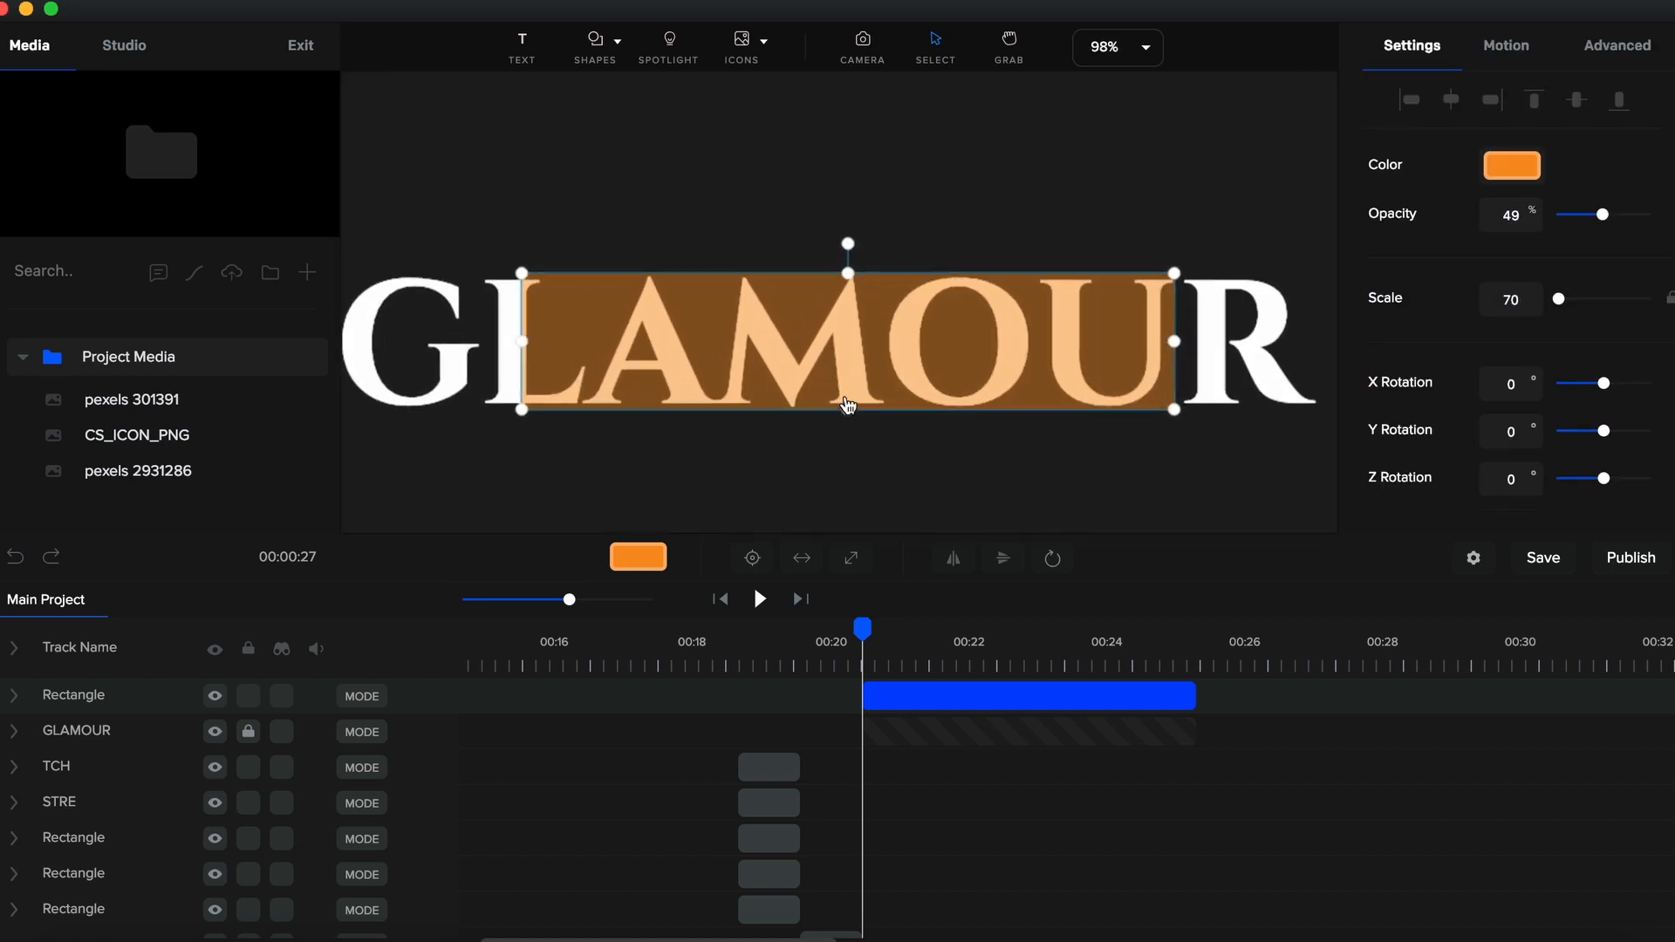
{"action": "left_click_drag", "start_coordinate": [1174, 341], "coordinate": [879, 341]}
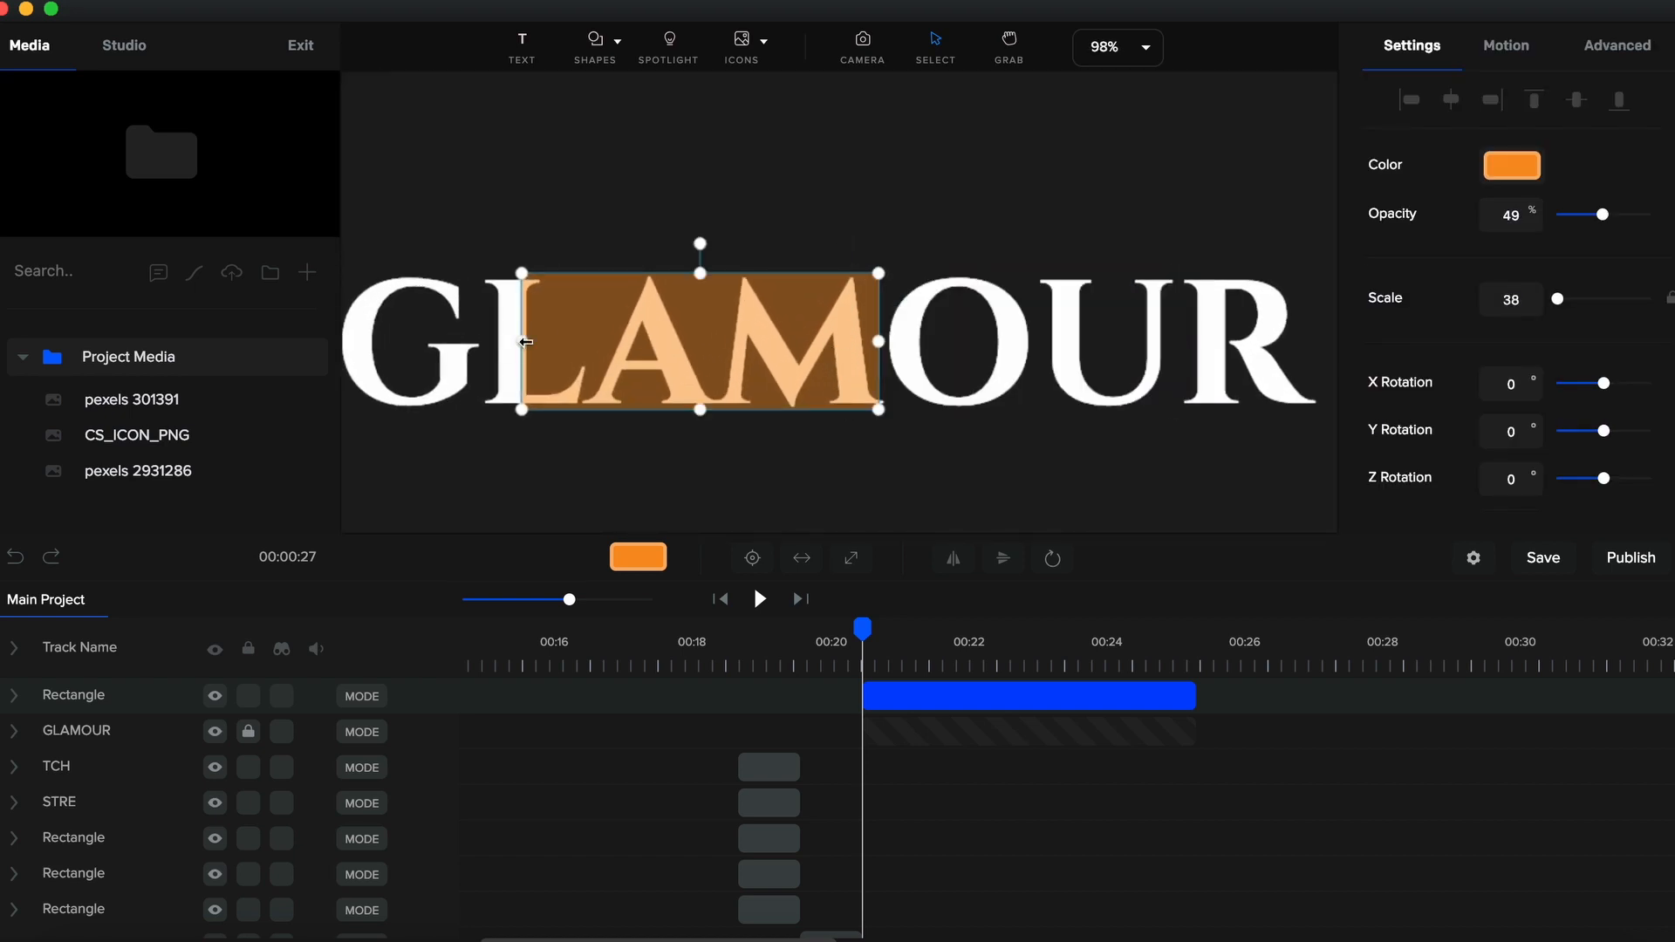
{"action": "left_click_drag", "start_coordinate": [521, 341], "coordinate": [341, 334]}
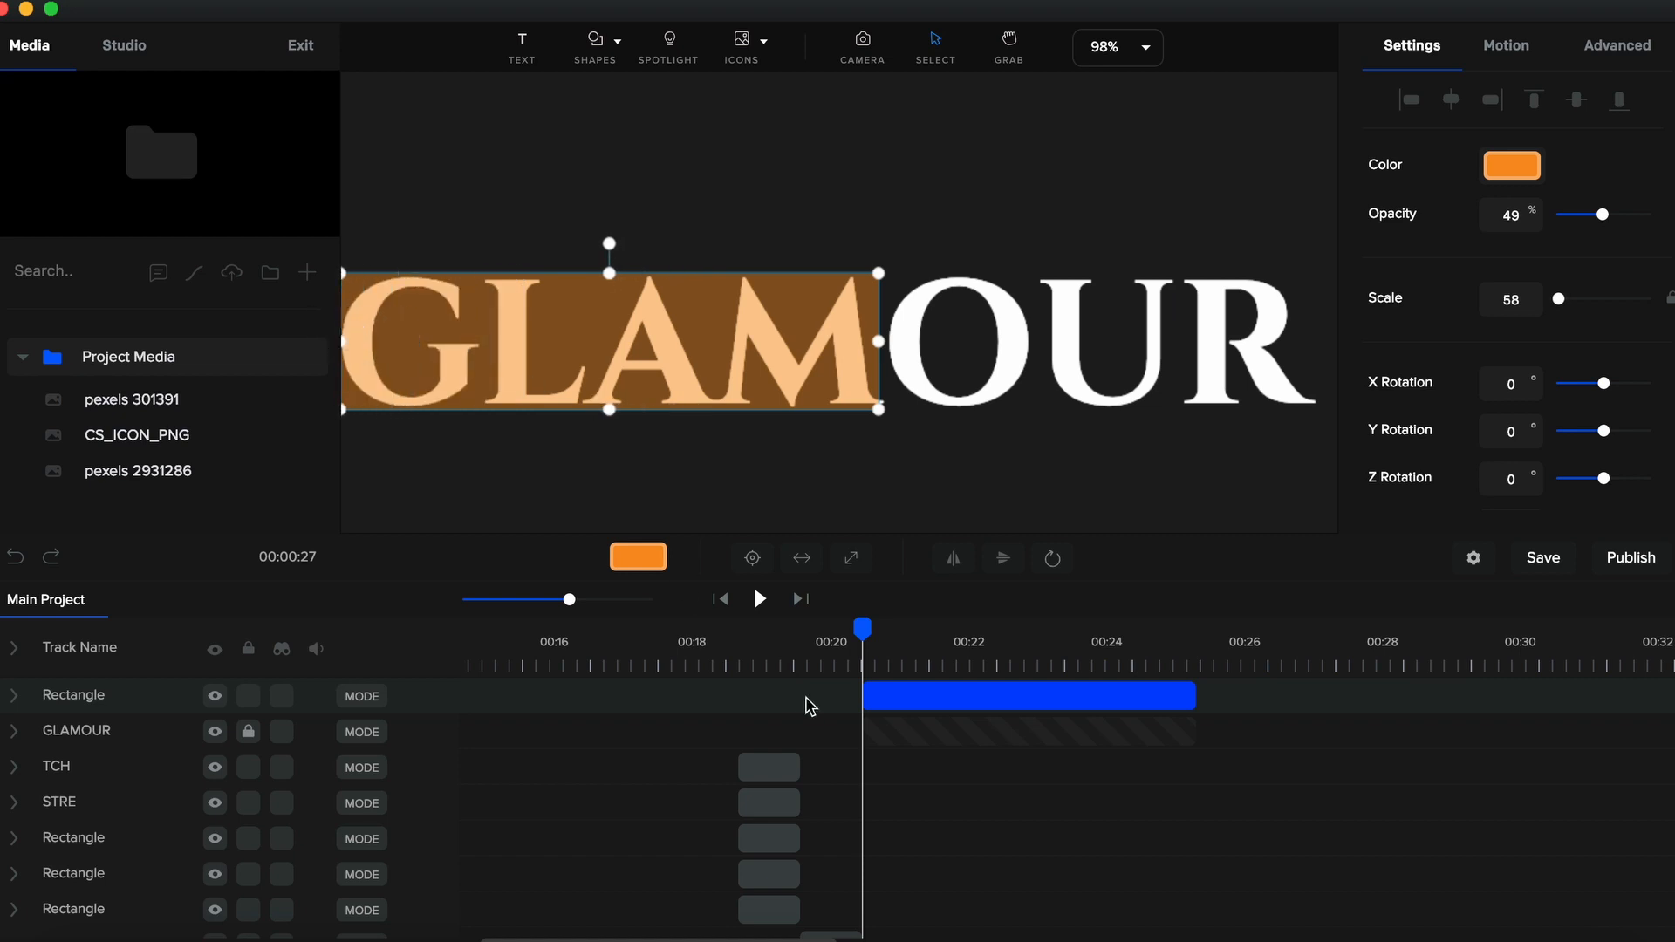
Duplicate the orange rectangle that covers GLAM
{"action": "left_click", "coordinate": [938, 697]}
{"action": "left_click", "coordinate": [938, 697]}
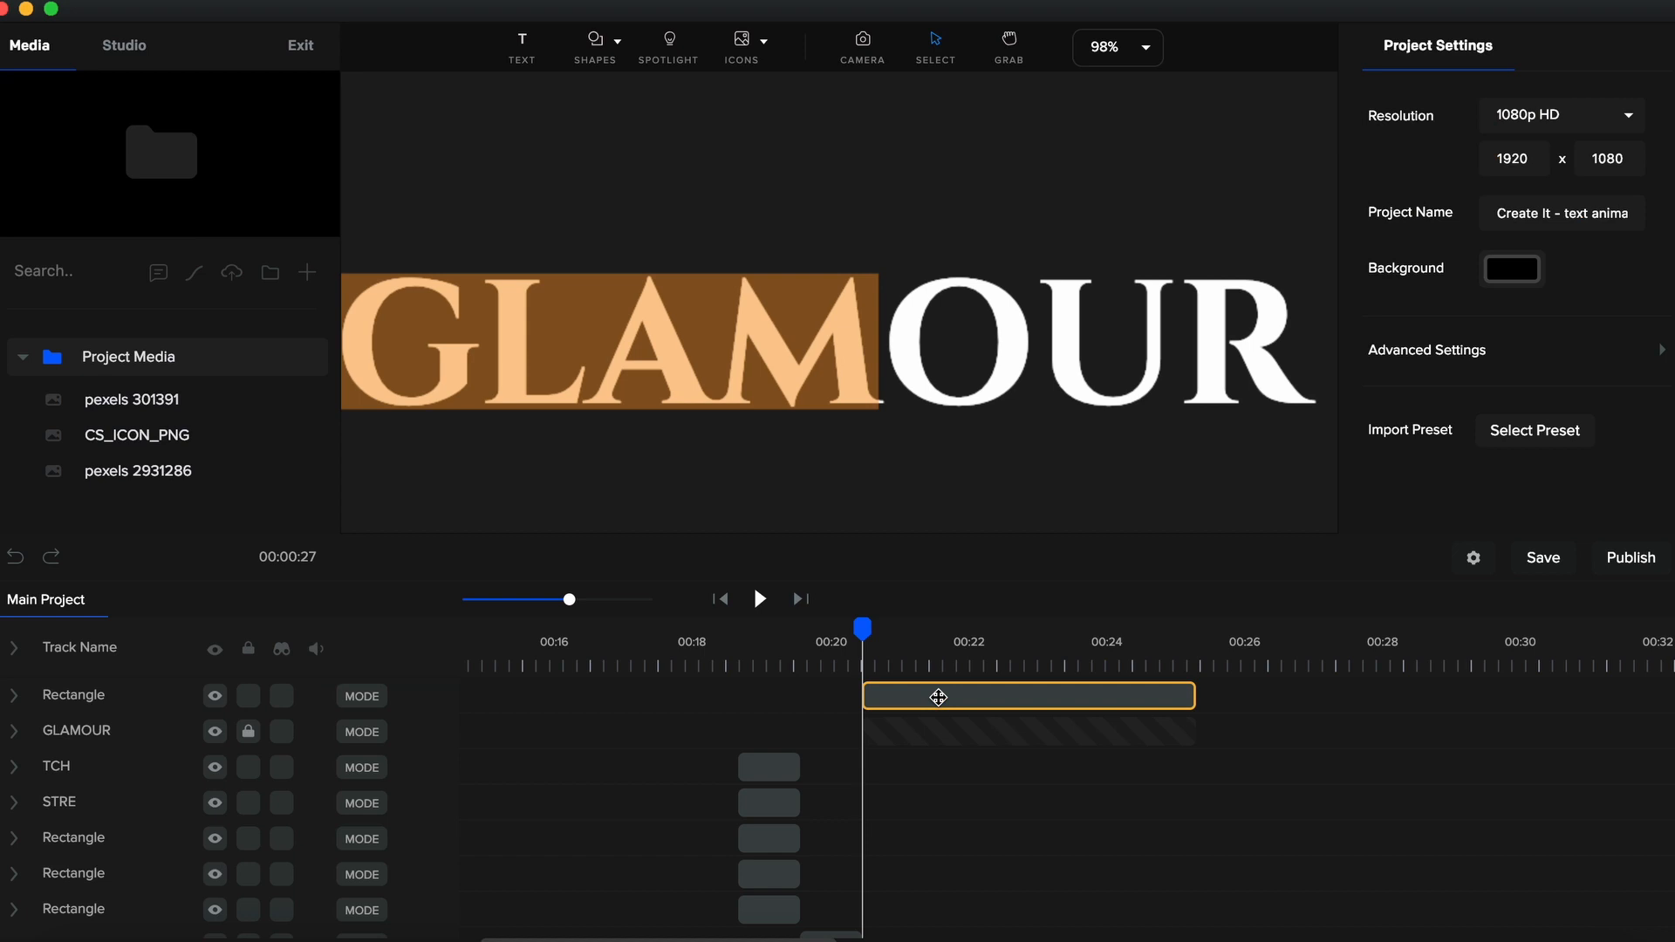
{"action": "left_click", "coordinate": [938, 697]}
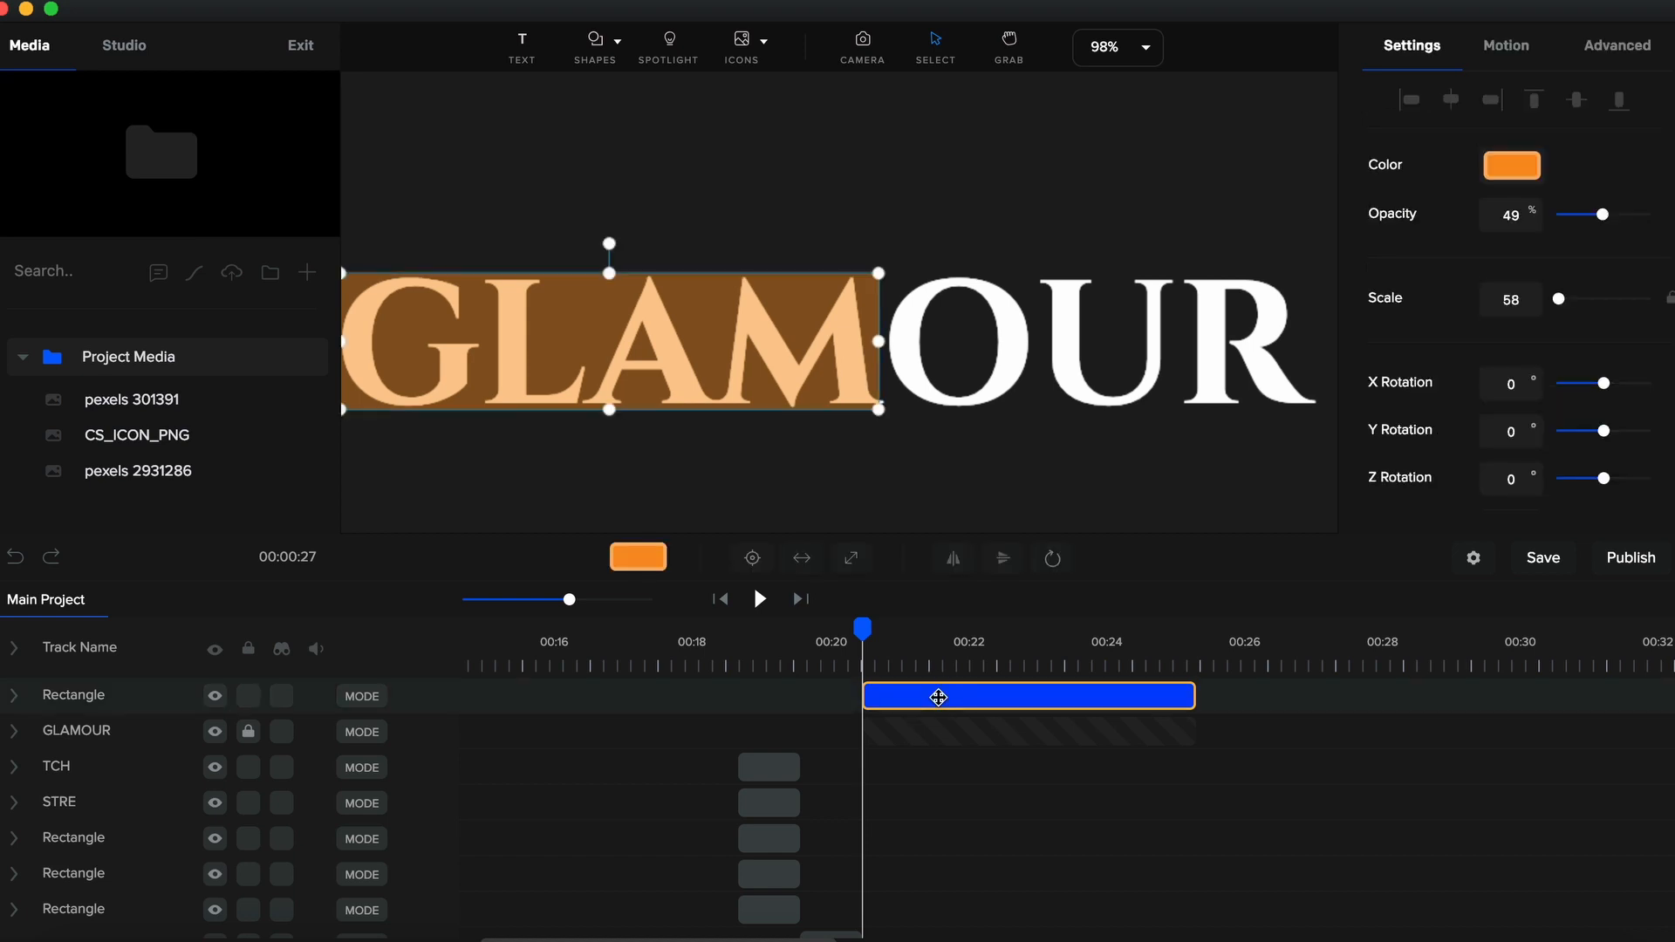
{"action": "key", "text": "super+d"}
{"action": "left_click", "coordinate": [938, 697]}
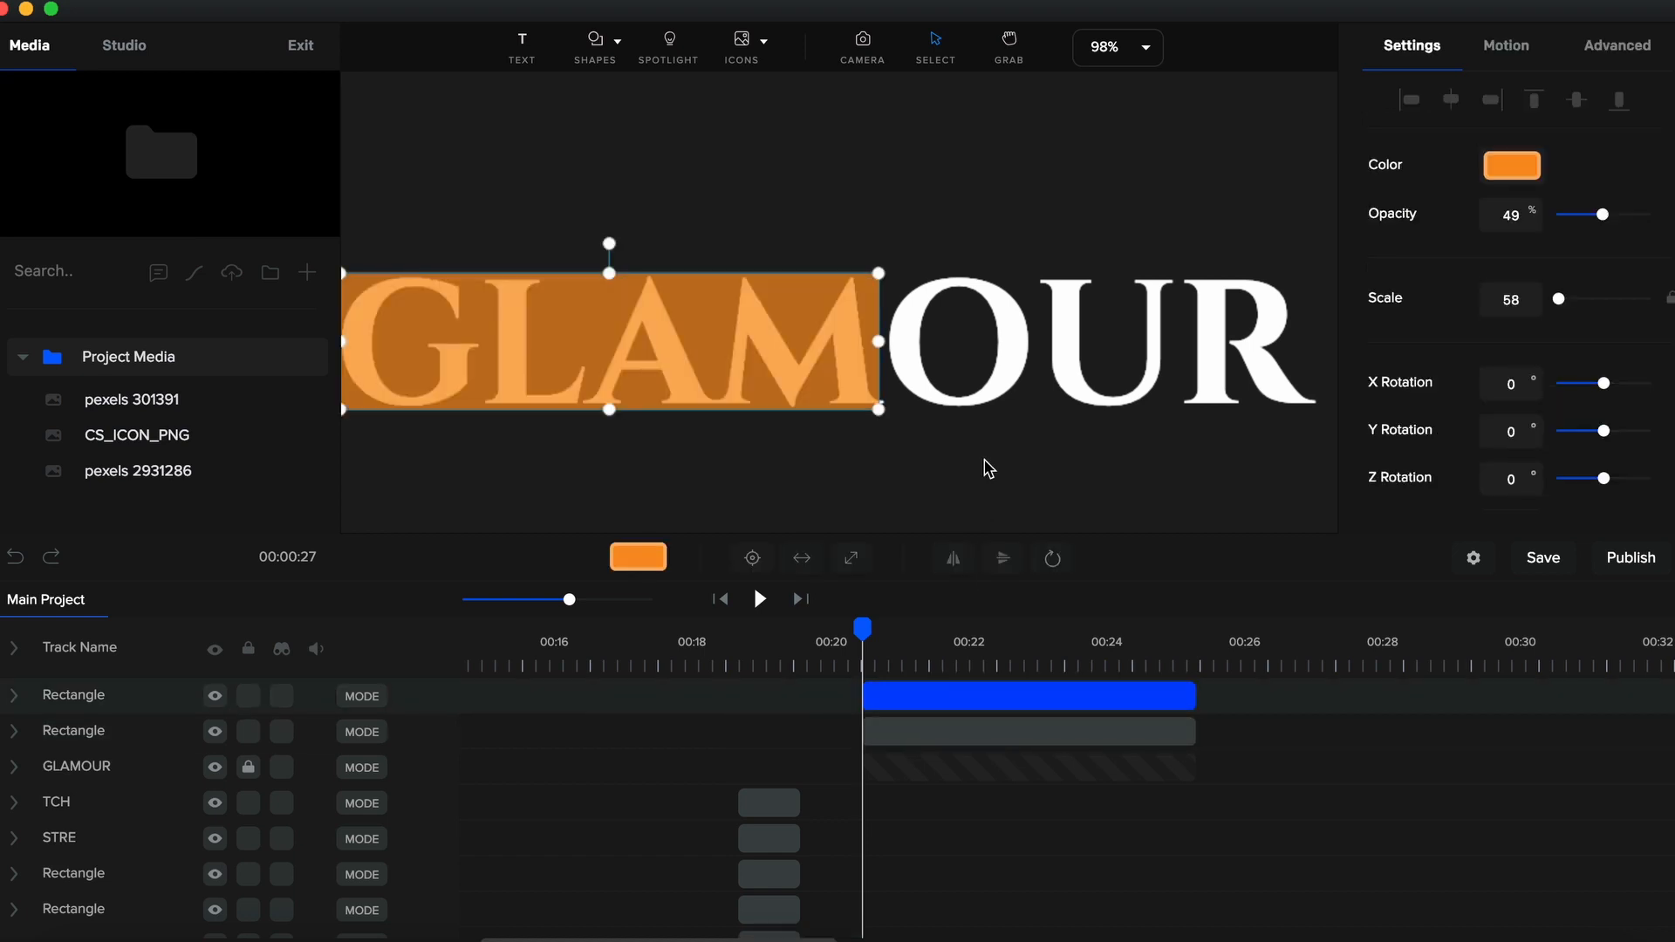
Move the duplicate rectangle right in a straight line until it meets the first one's edge and covers OUR
{"action": "key", "text": "shift+Right"}
{"action": "key", "text": "shift+Right"}
{"action": "key", "text": "shift+Right"}
{"action": "key", "text": "shift+Right"}
{"action": "key", "text": "shift+Right"}
{"action": "key", "text": "shift+Right"}
{"action": "key", "text": "shift+Right"}
{"action": "key", "text": "shift+Right"}
{"action": "key", "text": "shift+Right"}
{"action": "key", "text": "shift+Right"}
{"action": "key", "text": "shift+Right"}
{"action": "key", "text": "shift+Right"}
{"action": "key", "text": "shift+Right"}
{"action": "key", "text": "shift+Right"}
{"action": "key", "text": "shift+Right"}
{"action": "key", "text": "shift+Right"}
{"action": "key", "text": "shift+Right"}
{"action": "key", "text": "shift+Right"}
{"action": "key", "text": "shift+Right"}
{"action": "key", "text": "shift+Right"}
{"action": "key", "text": "shift+Right"}
{"action": "key", "text": "shift+Right"}
{"action": "key", "text": "shift+Right"}
{"action": "key", "text": "shift+Right"}
{"action": "key", "text": "shift+Right"}
{"action": "key", "text": "shift+Right"}
{"action": "key", "text": "shift+Right"}
{"action": "key", "text": "shift+Right"}
{"action": "key", "text": "shift+Right"}
{"action": "key", "text": "shift+Right"}
{"action": "key", "text": "shift+Right"}
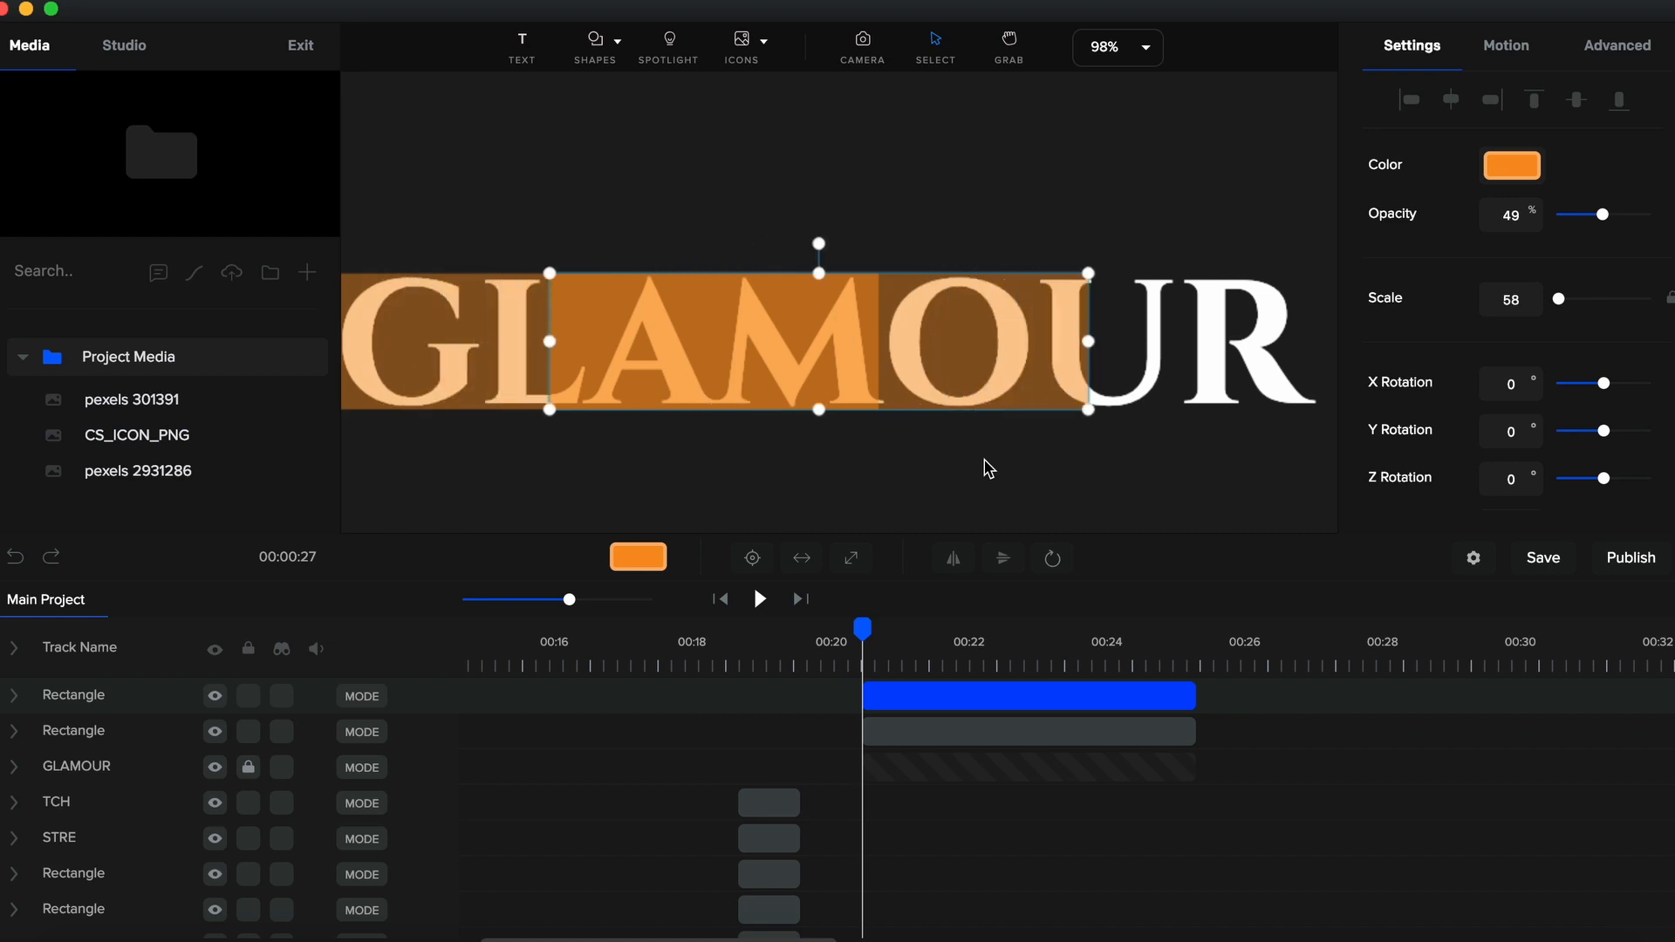
{"action": "key", "text": "shift+Right"}
{"action": "key", "text": "shift+Right"}
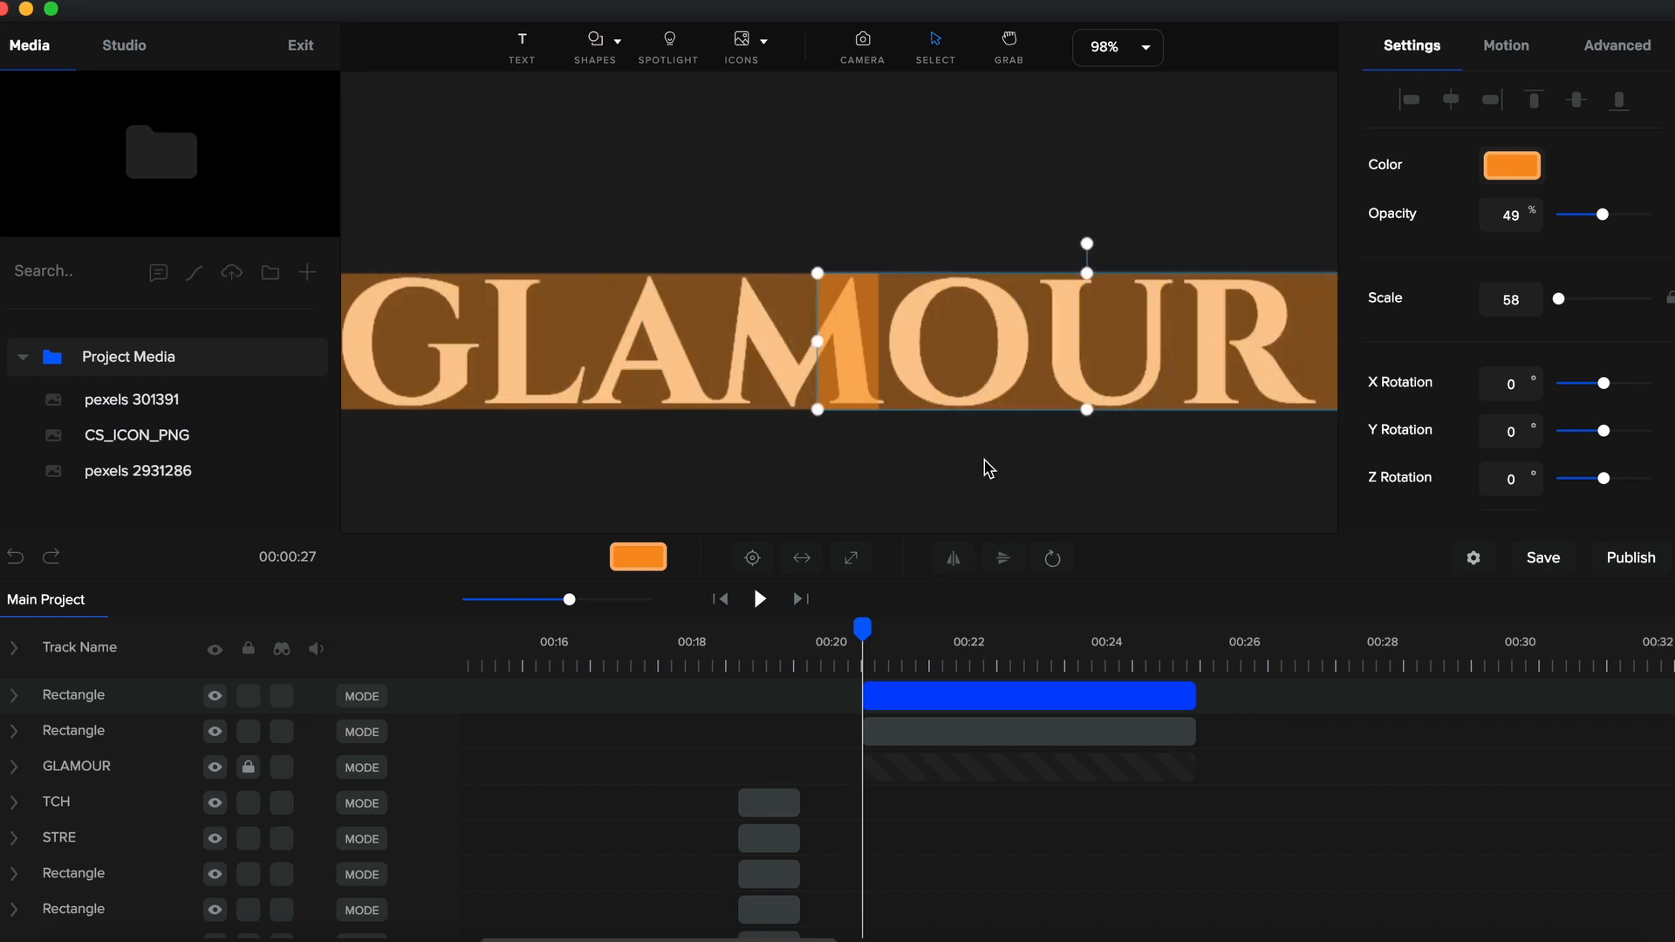
{"action": "key", "text": "shift+Right"}
{"action": "key", "text": "shift+Right"}
{"action": "key", "text": "shift+Right"}
{"action": "key", "text": "shift+Right"}
{"action": "key", "text": "shift+Right"}
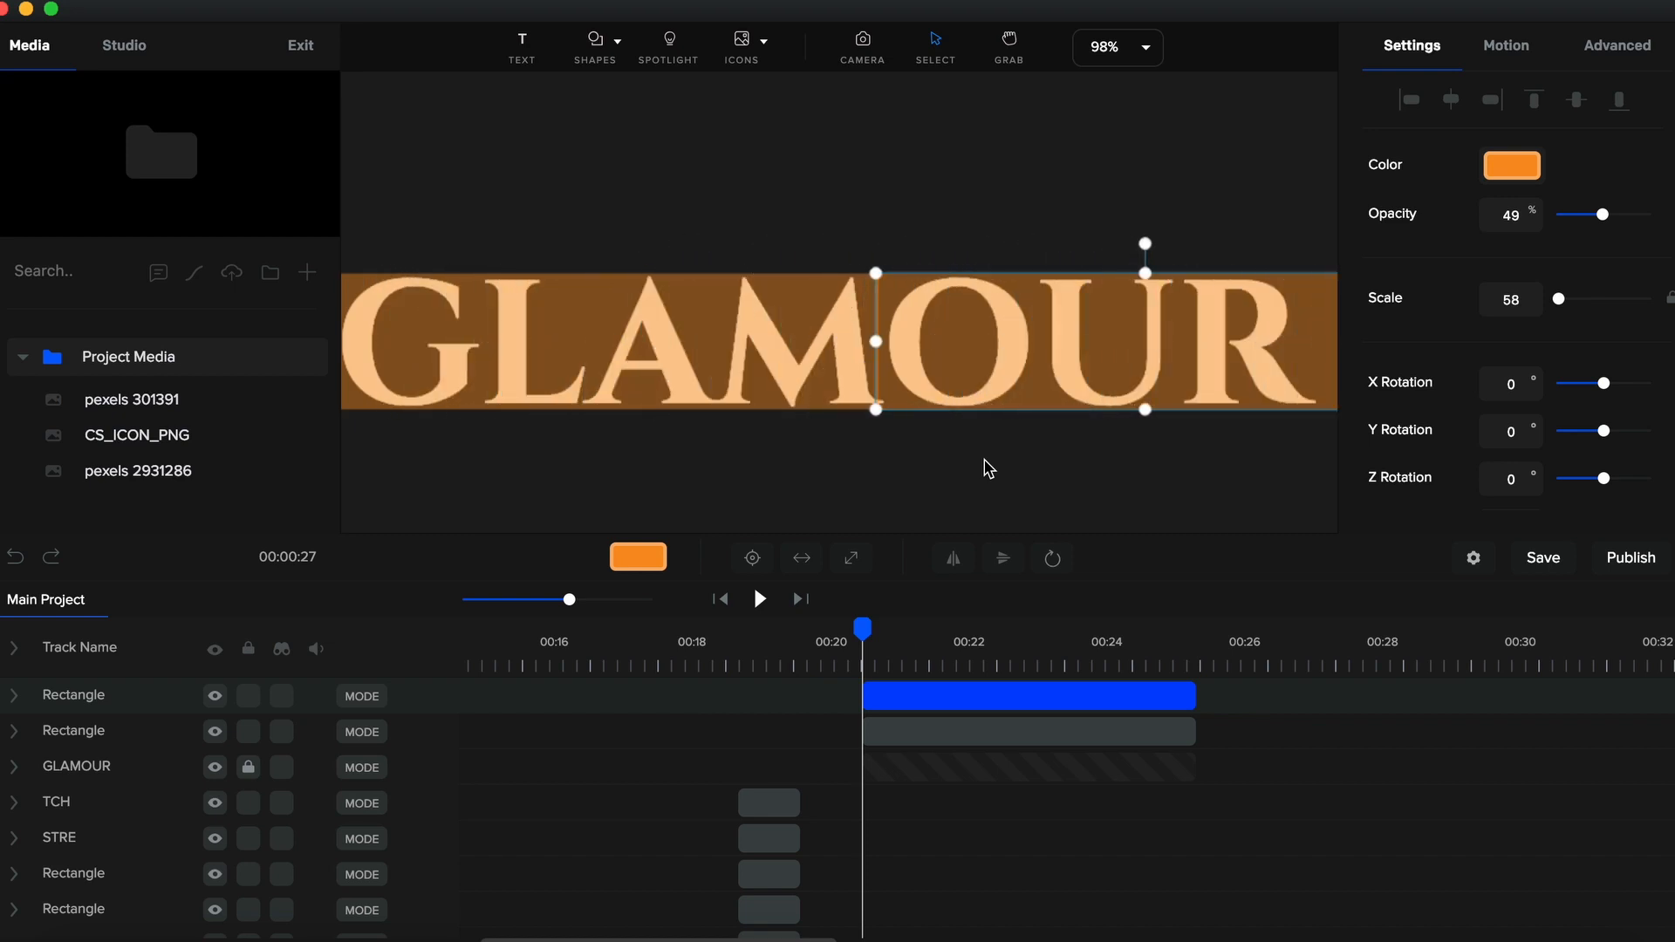
Resize the rectangles so each covers one half of GLAMOUR, meeting at the word's middle, with X and Y scale unlinked
{"action": "scroll", "coordinate": [939, 454], "scroll_direction": "down", "scroll_amount": 3}
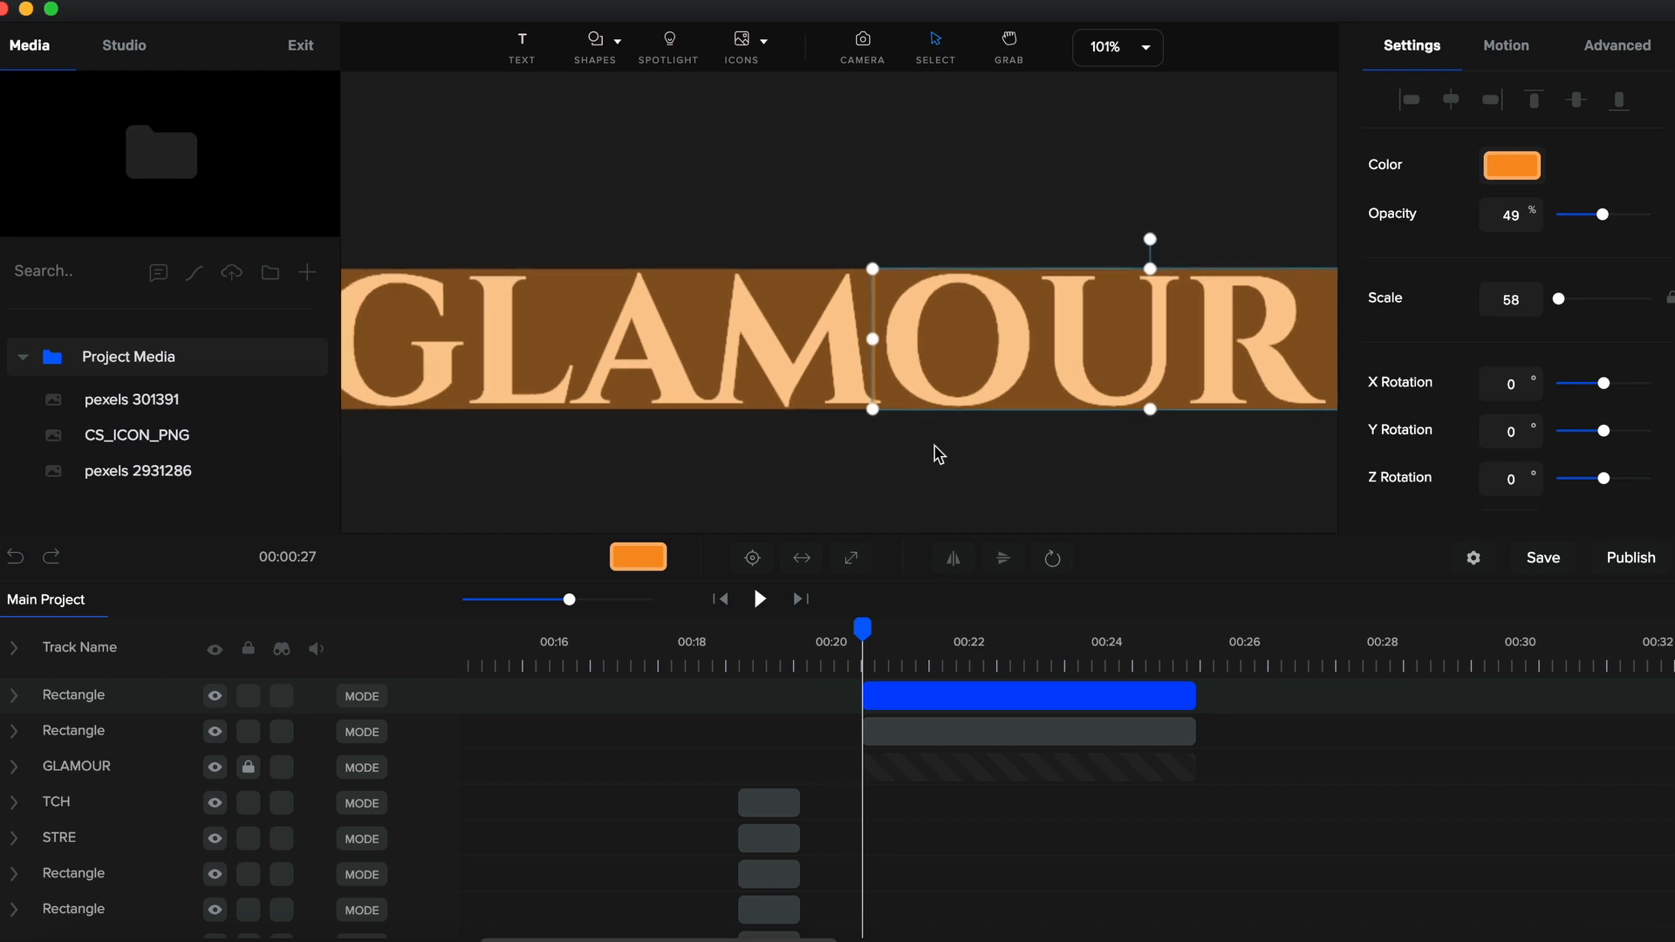
{"action": "left_click_drag", "start_coordinate": [1093, 372], "coordinate": [1220, 387]}
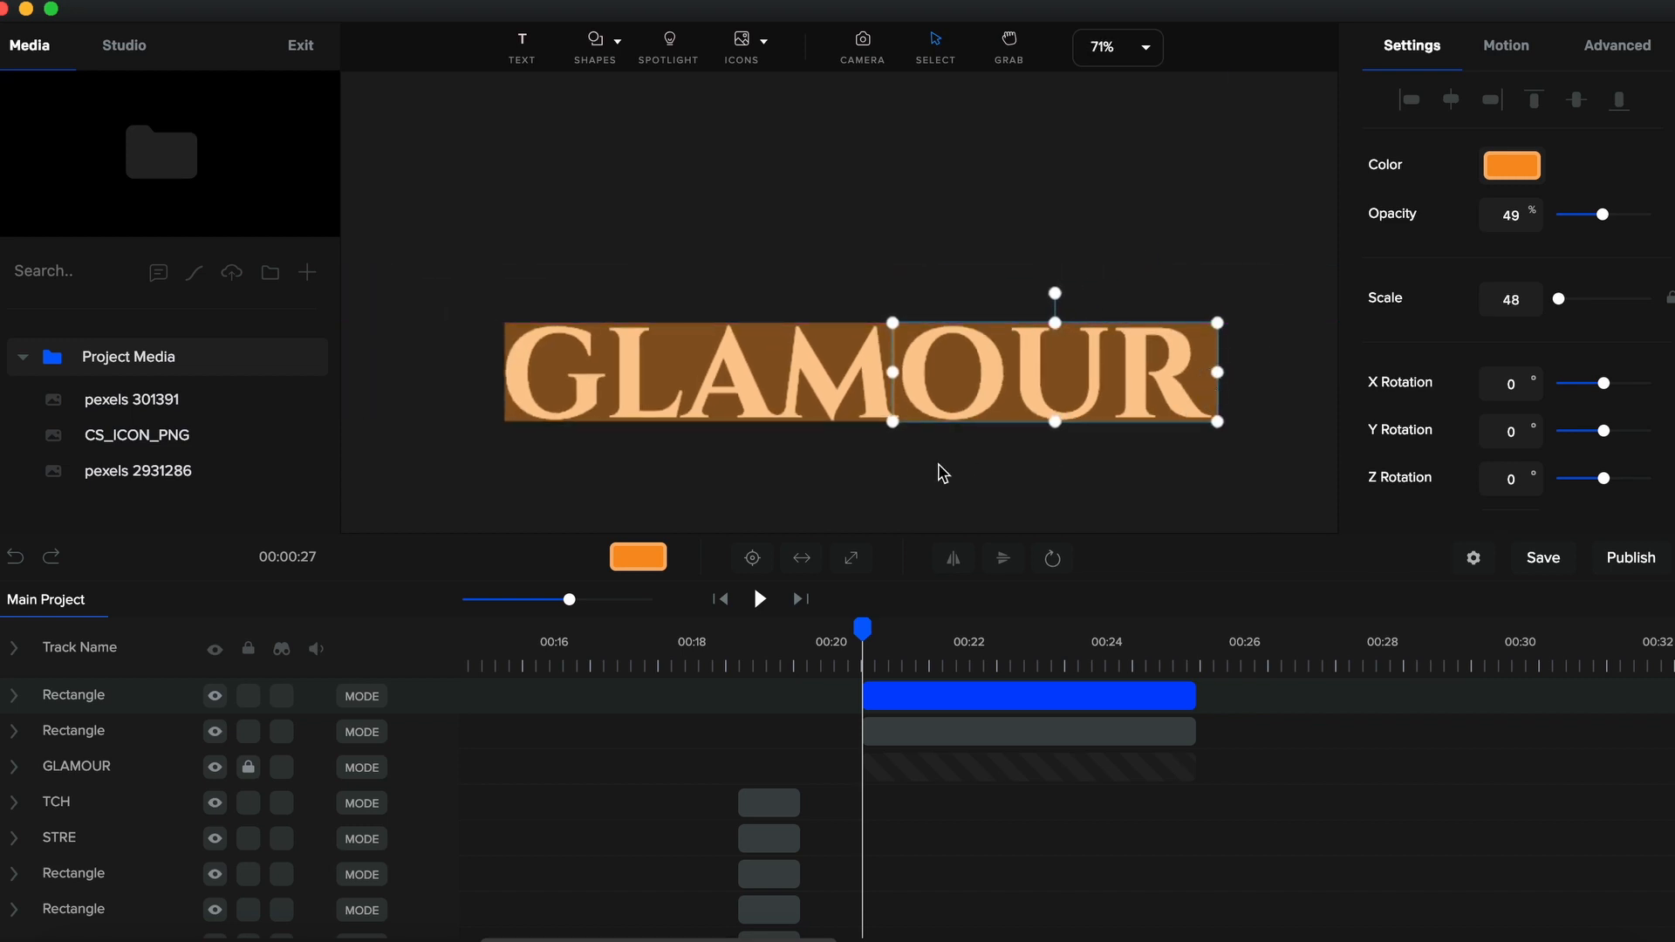
{"action": "left_click_drag", "start_coordinate": [893, 375], "coordinate": [850, 377]}
{"action": "left_click", "coordinate": [907, 375]}
{"action": "left_click", "coordinate": [1668, 299]}
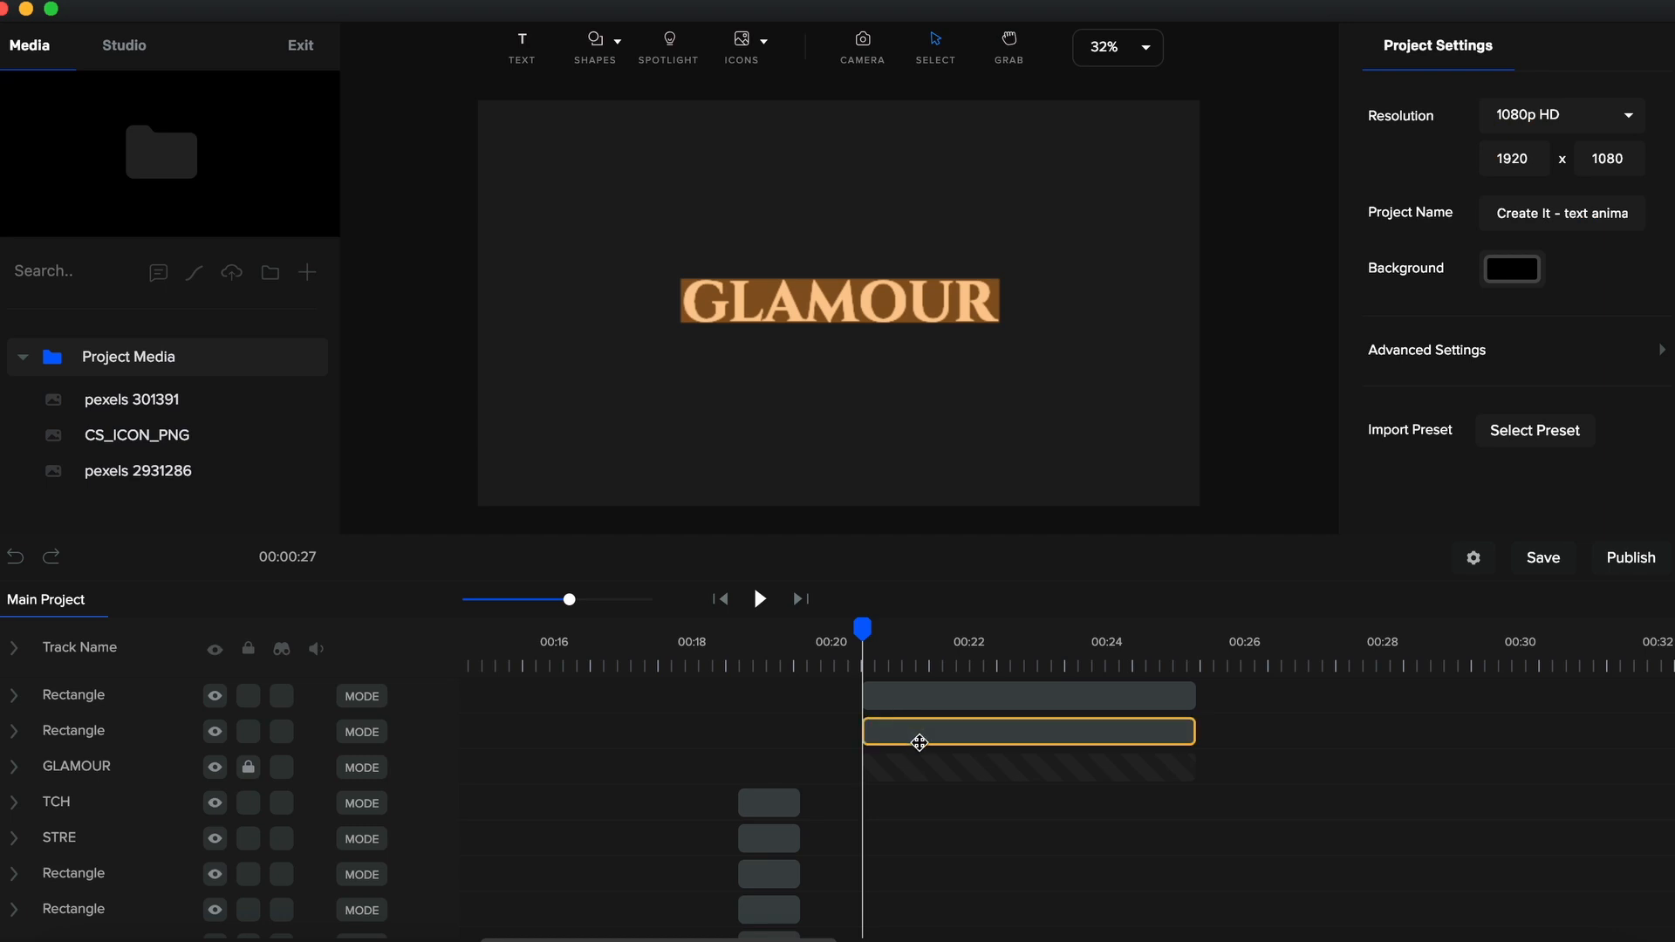
Give the left rectangle a linear gradient fill and set its first color to semi-transparent off-white #E9E8E638
{"action": "left_click", "coordinate": [919, 742]}
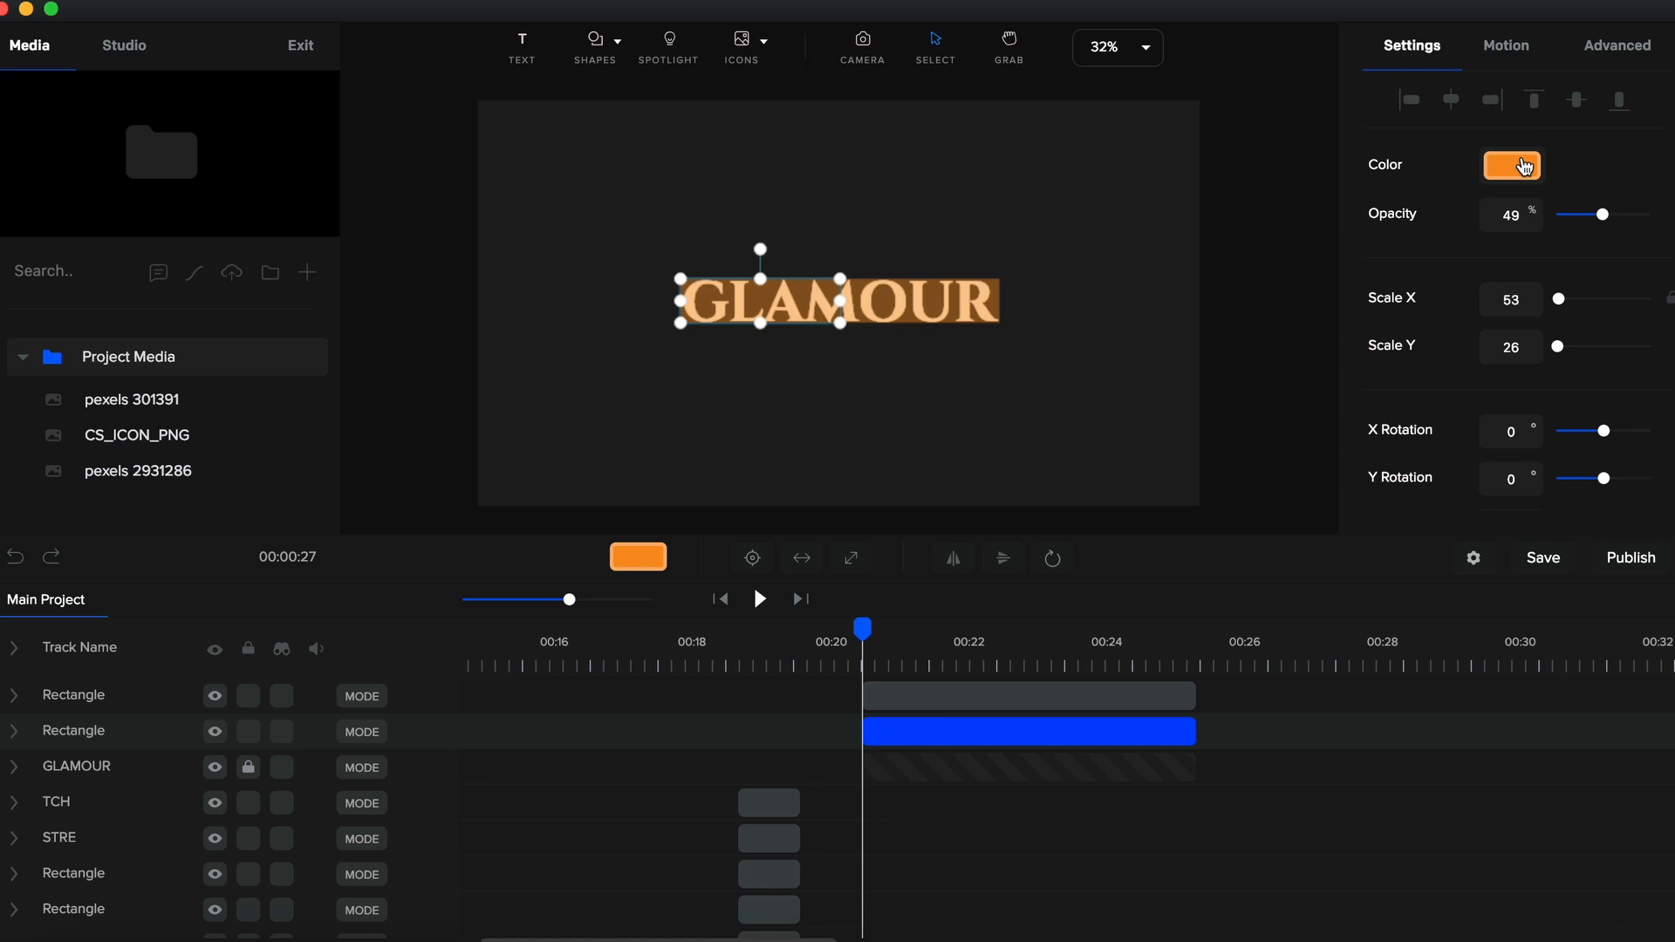
{"action": "left_click", "coordinate": [1518, 167]}
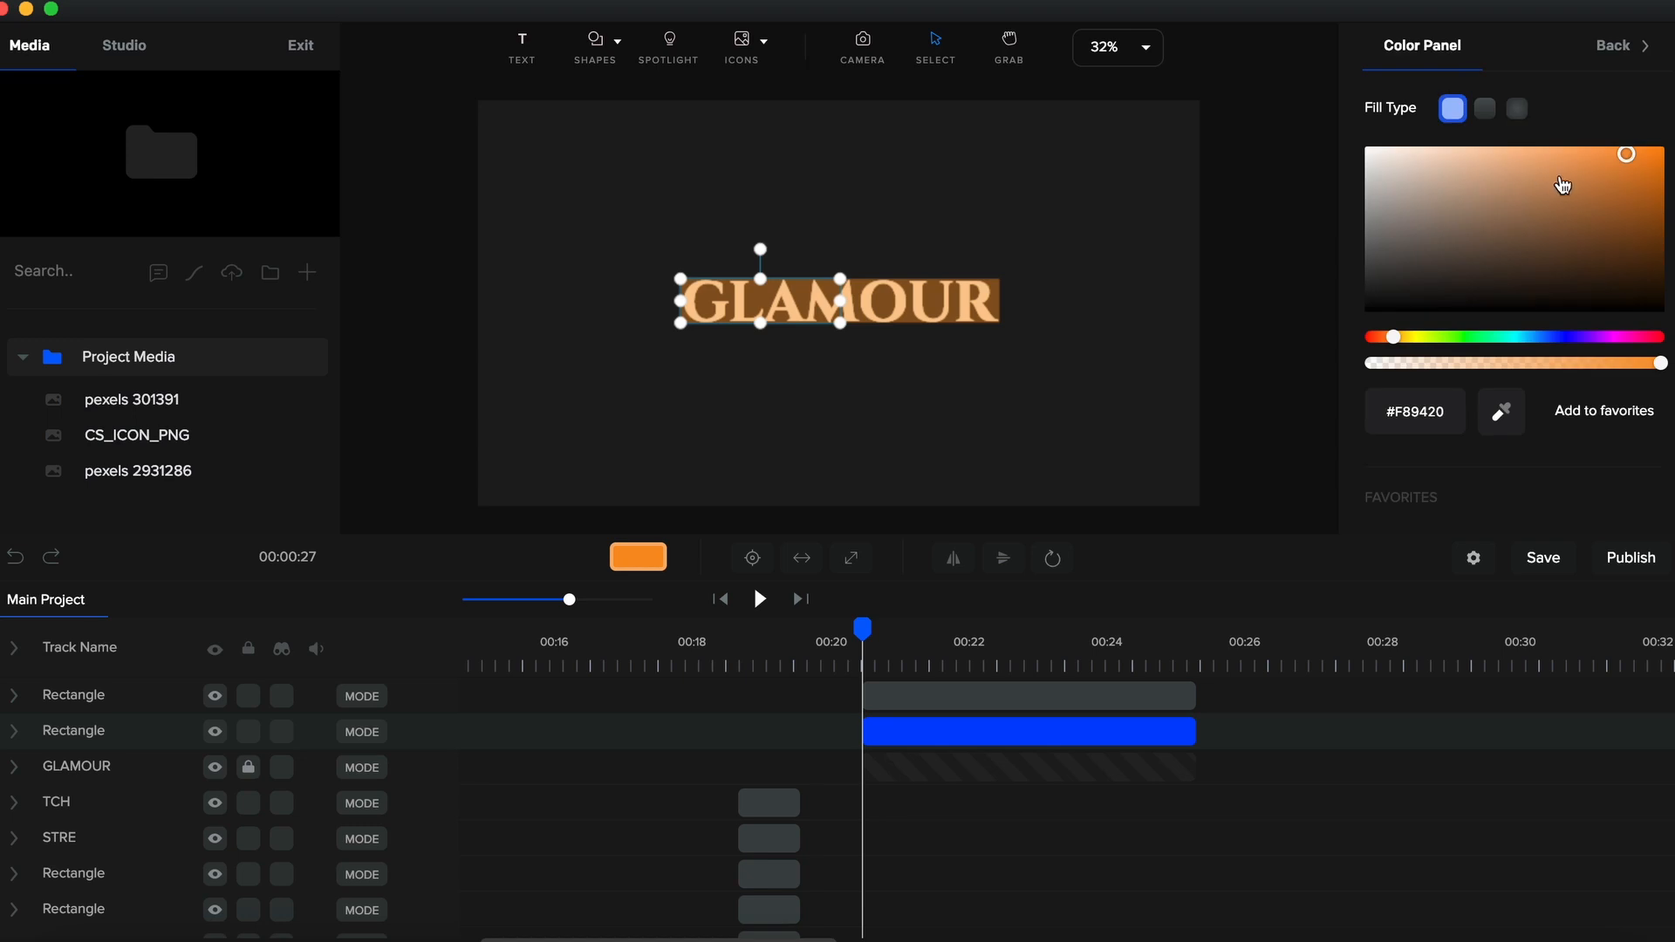
{"action": "left_click", "coordinate": [1490, 109]}
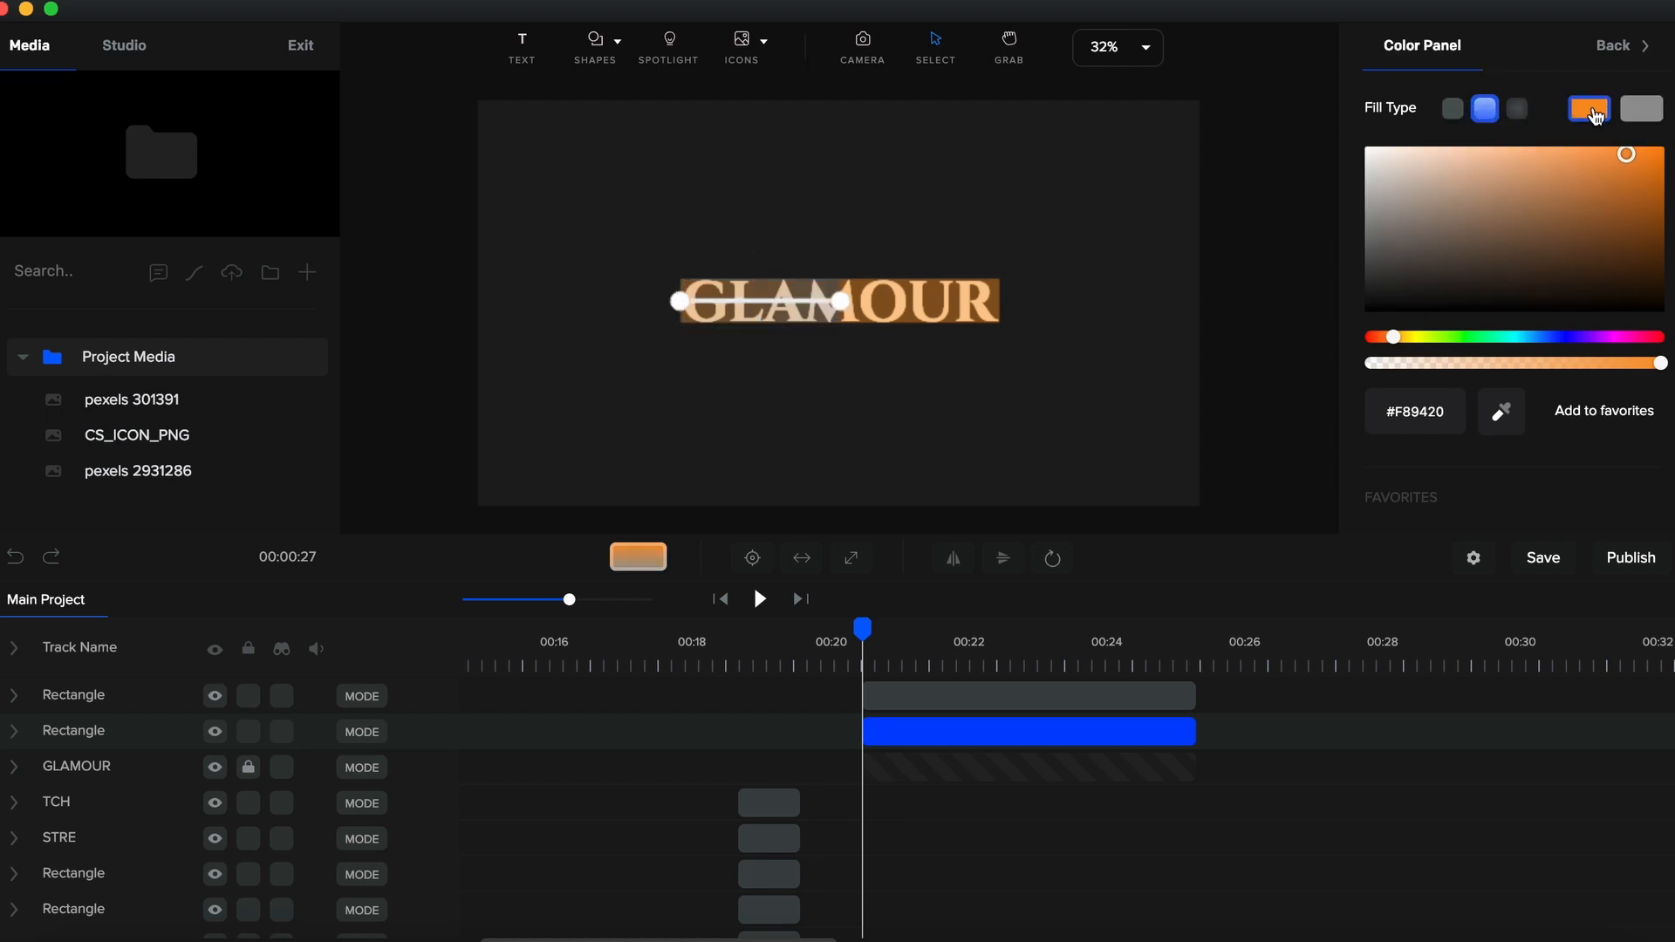
{"action": "left_click", "coordinate": [1371, 171]}
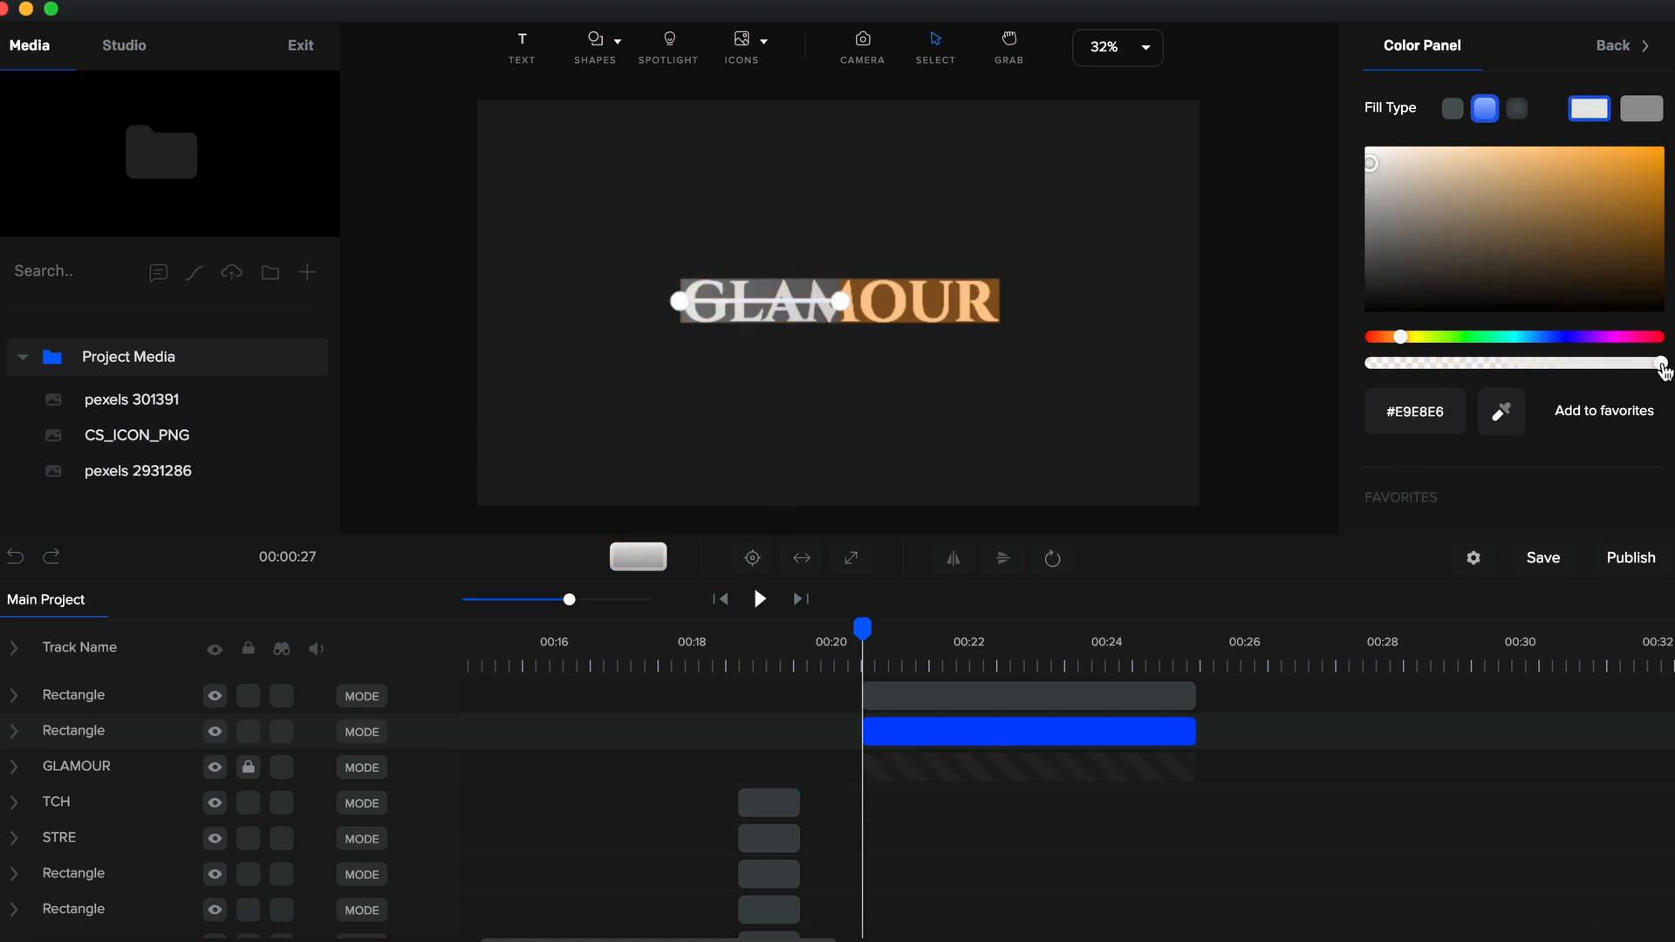
{"action": "left_click_drag", "start_coordinate": [1665, 371], "coordinate": [1438, 377]}
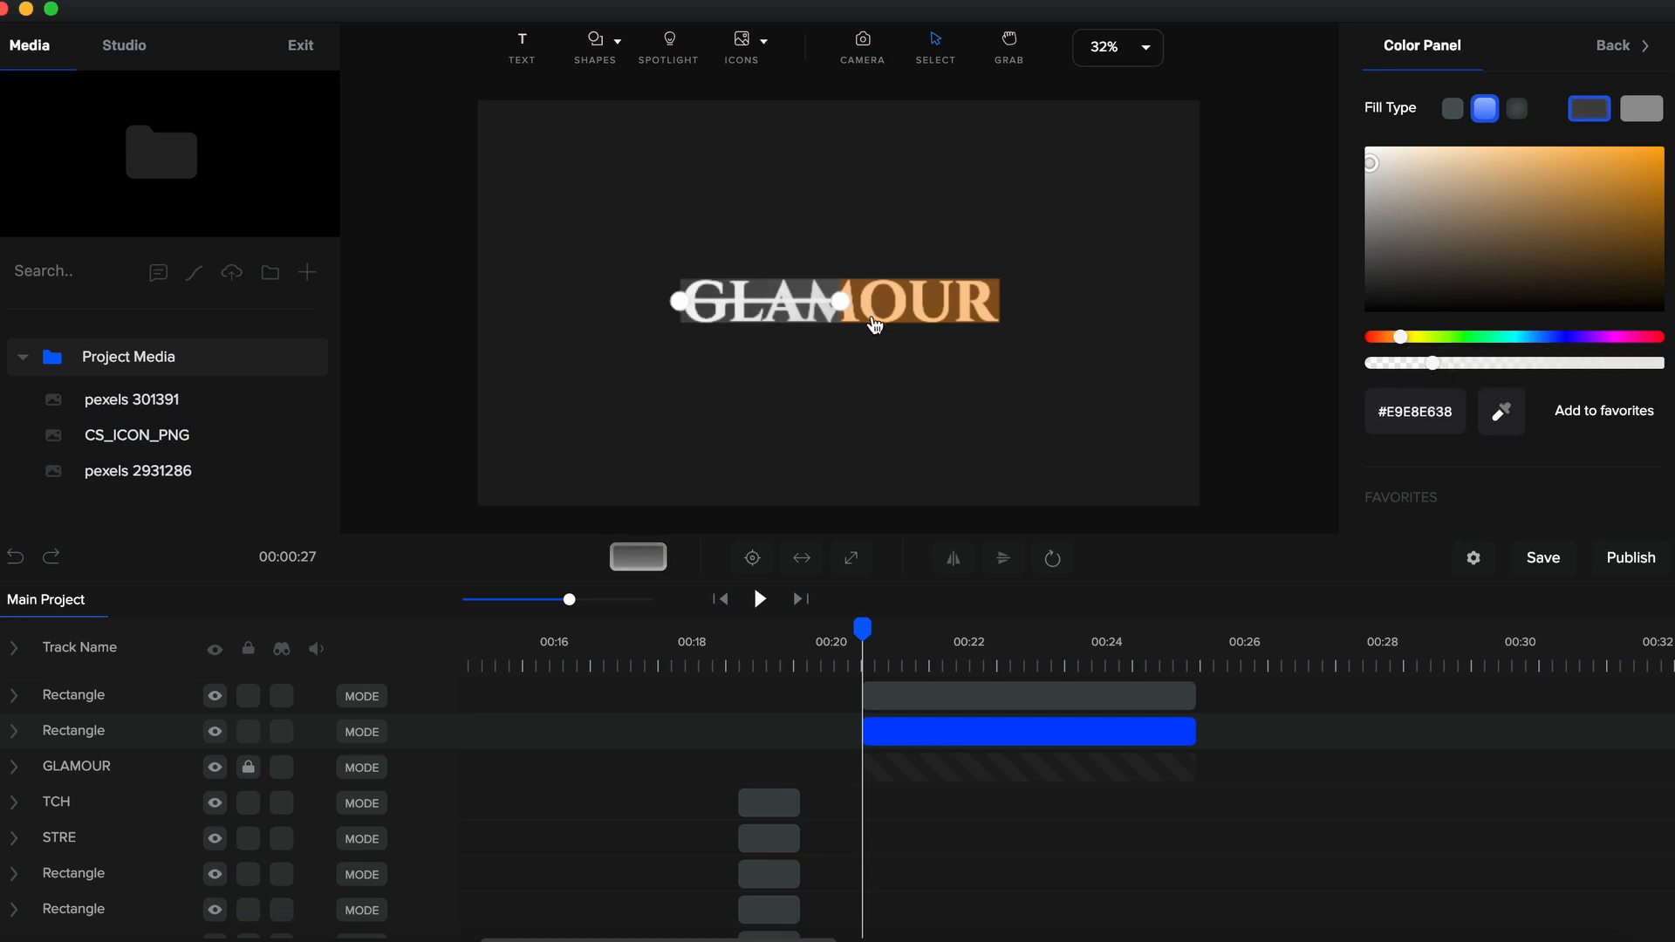
Set the second color of the left rectangle's gradient to orange #F89420
{"action": "left_click", "coordinate": [1642, 108]}
{"action": "scroll", "coordinate": [1522, 463], "scroll_direction": "down", "scroll_amount": 3}
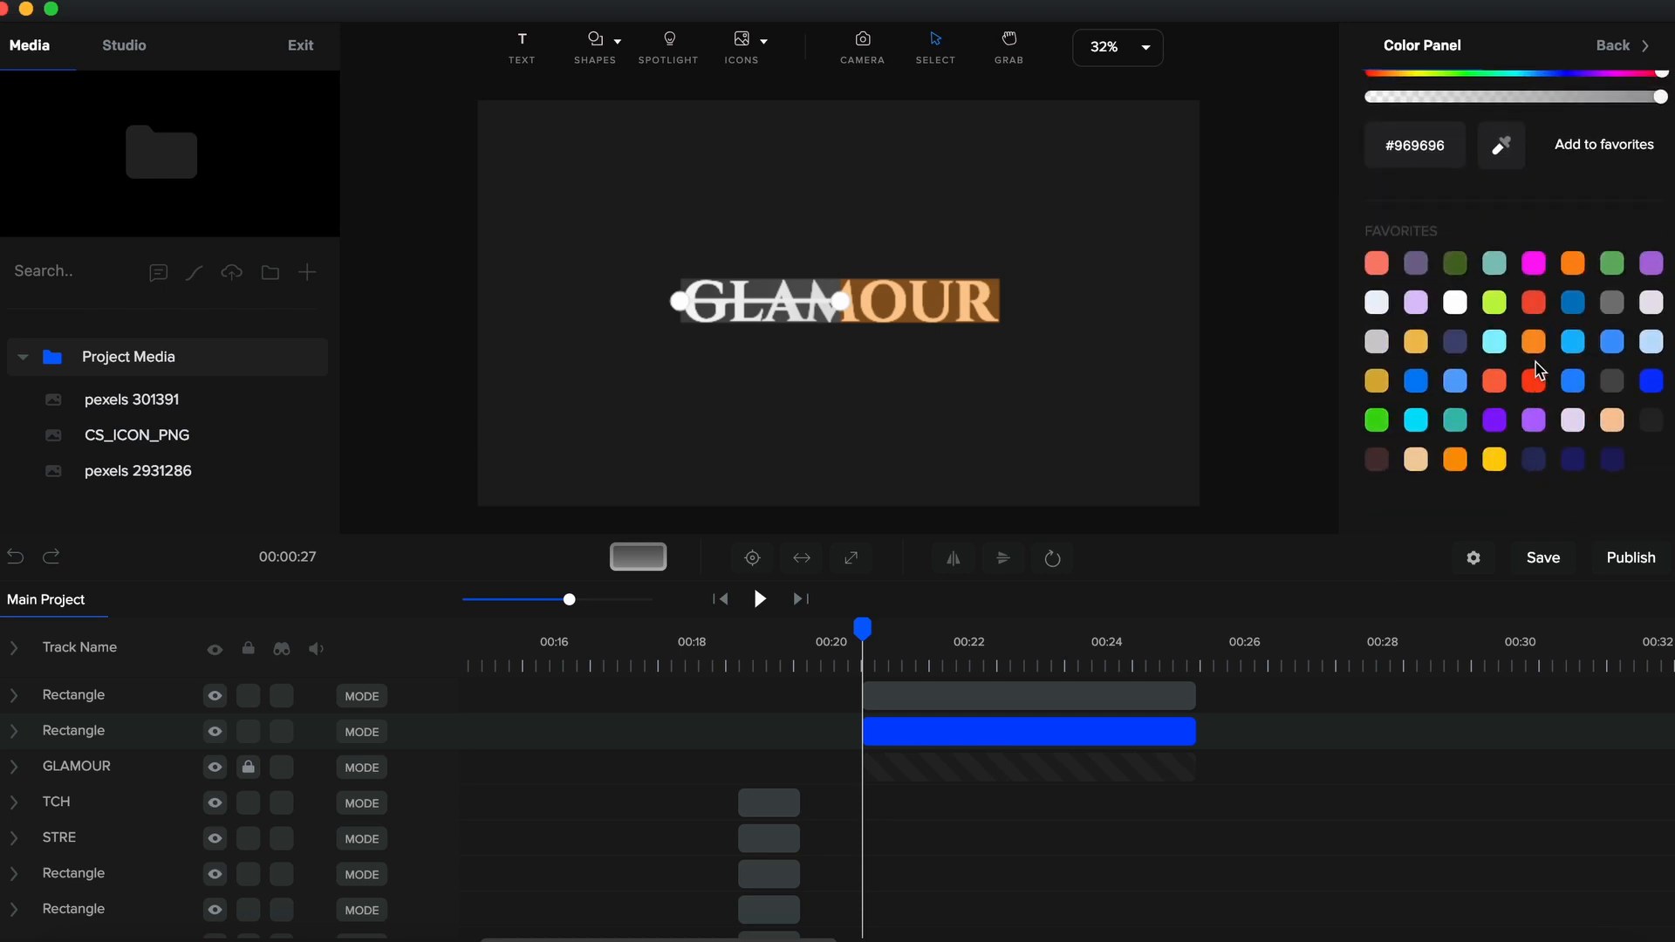
{"action": "left_click", "coordinate": [1536, 347]}
{"action": "scroll", "coordinate": [1535, 349], "scroll_direction": "up", "scroll_amount": 3}
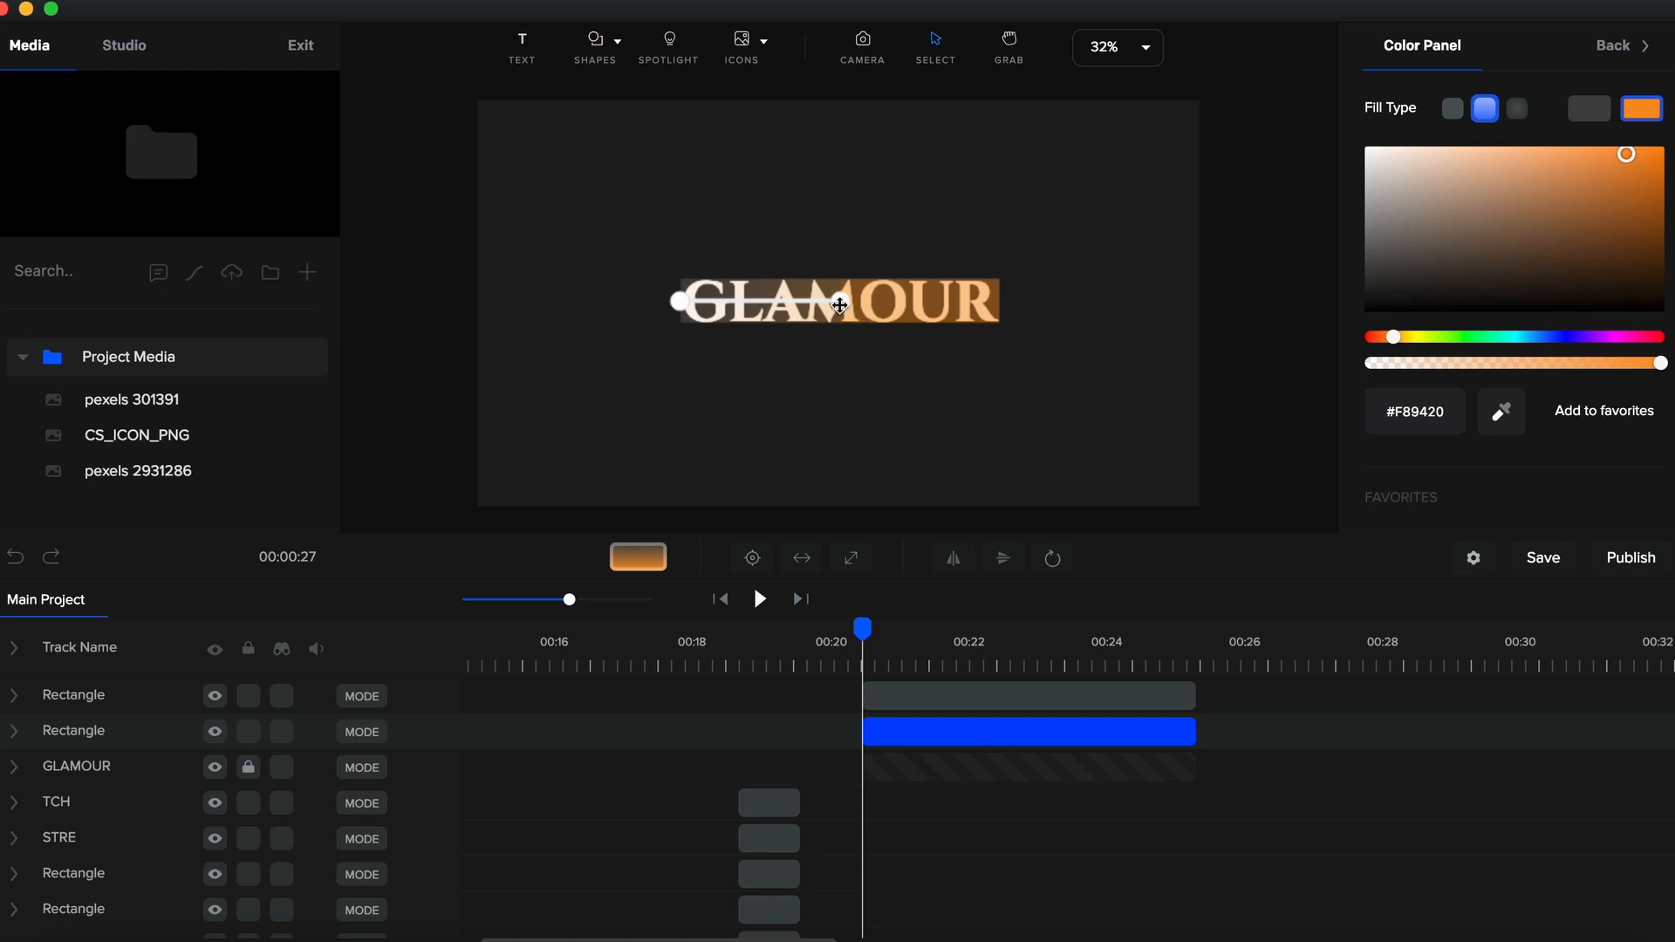
Shorten the left rectangle's gradient so it fades fully to orange just past the letter G
{"action": "left_click_drag", "start_coordinate": [840, 301], "coordinate": [743, 307]}
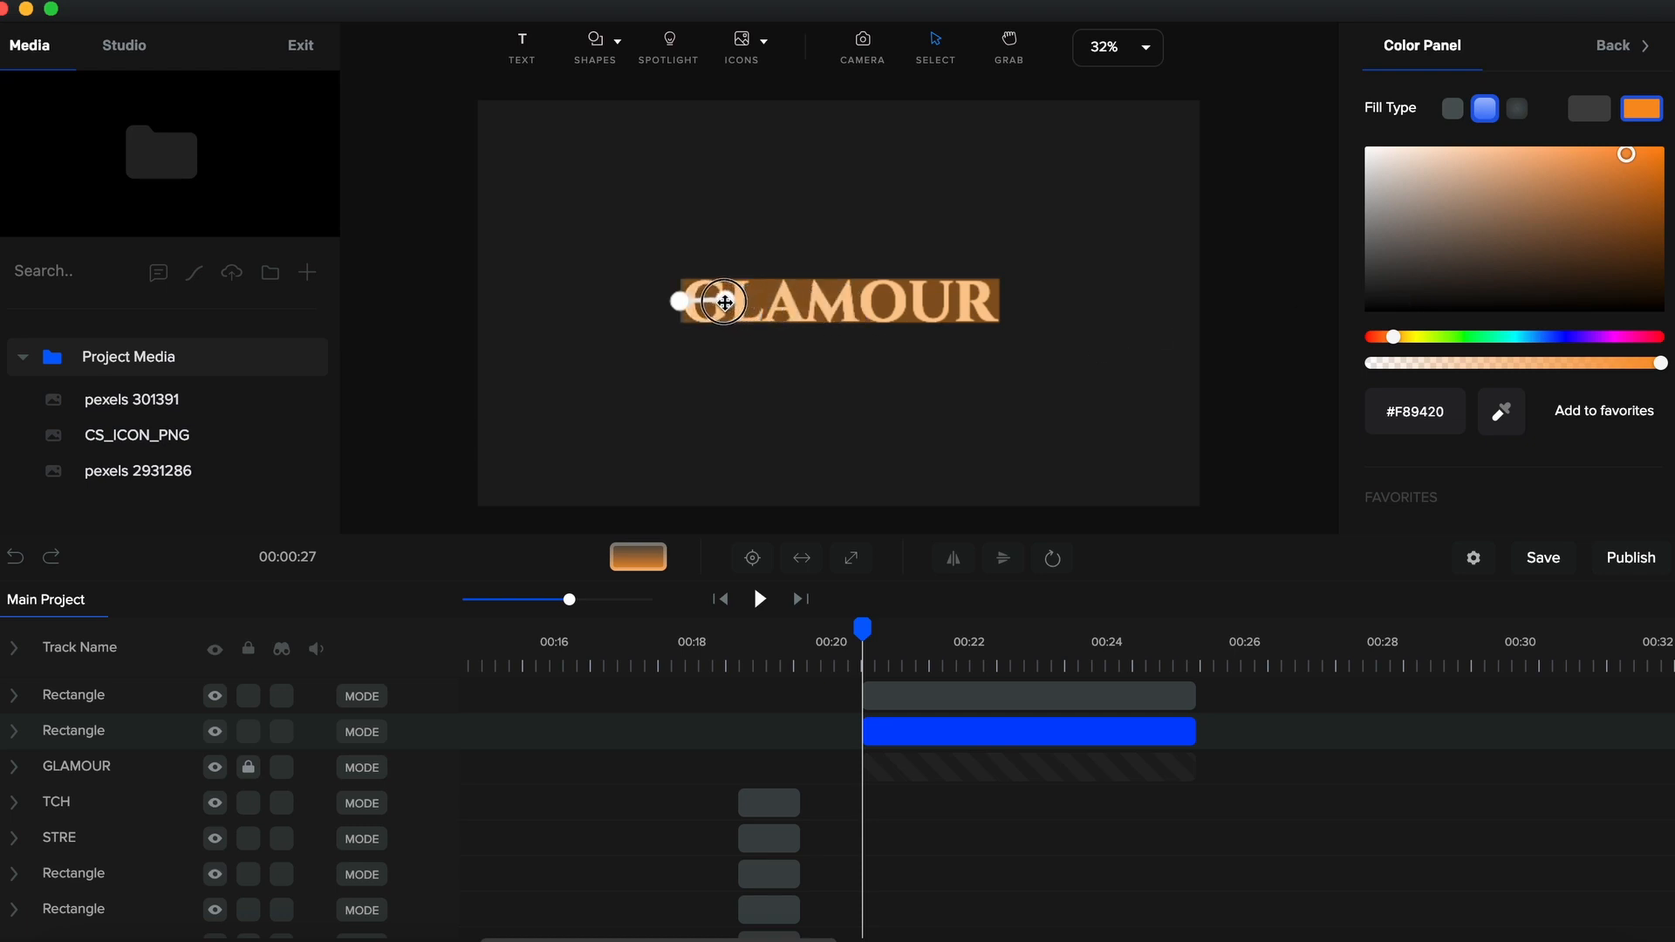
{"action": "scroll", "coordinate": [721, 323], "scroll_direction": "up", "scroll_amount": 5}
{"action": "scroll", "coordinate": [720, 323], "scroll_direction": "up", "scroll_amount": 3}
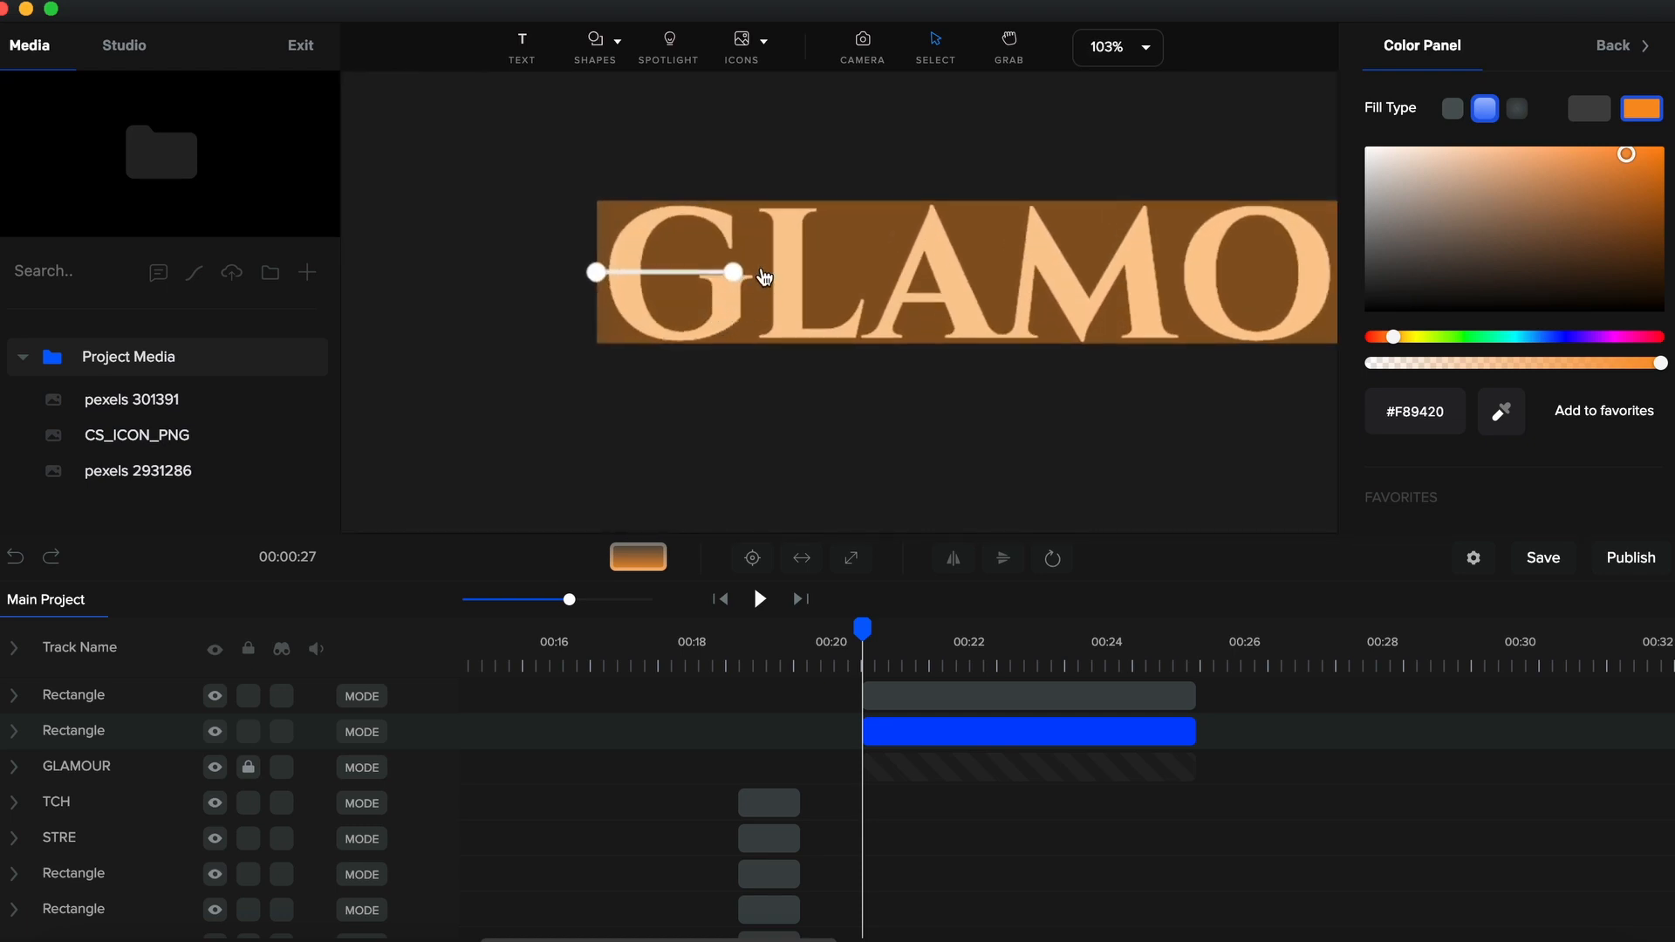
{"action": "left_click_drag", "start_coordinate": [738, 273], "coordinate": [838, 269]}
{"action": "left_click", "coordinate": [993, 439]}
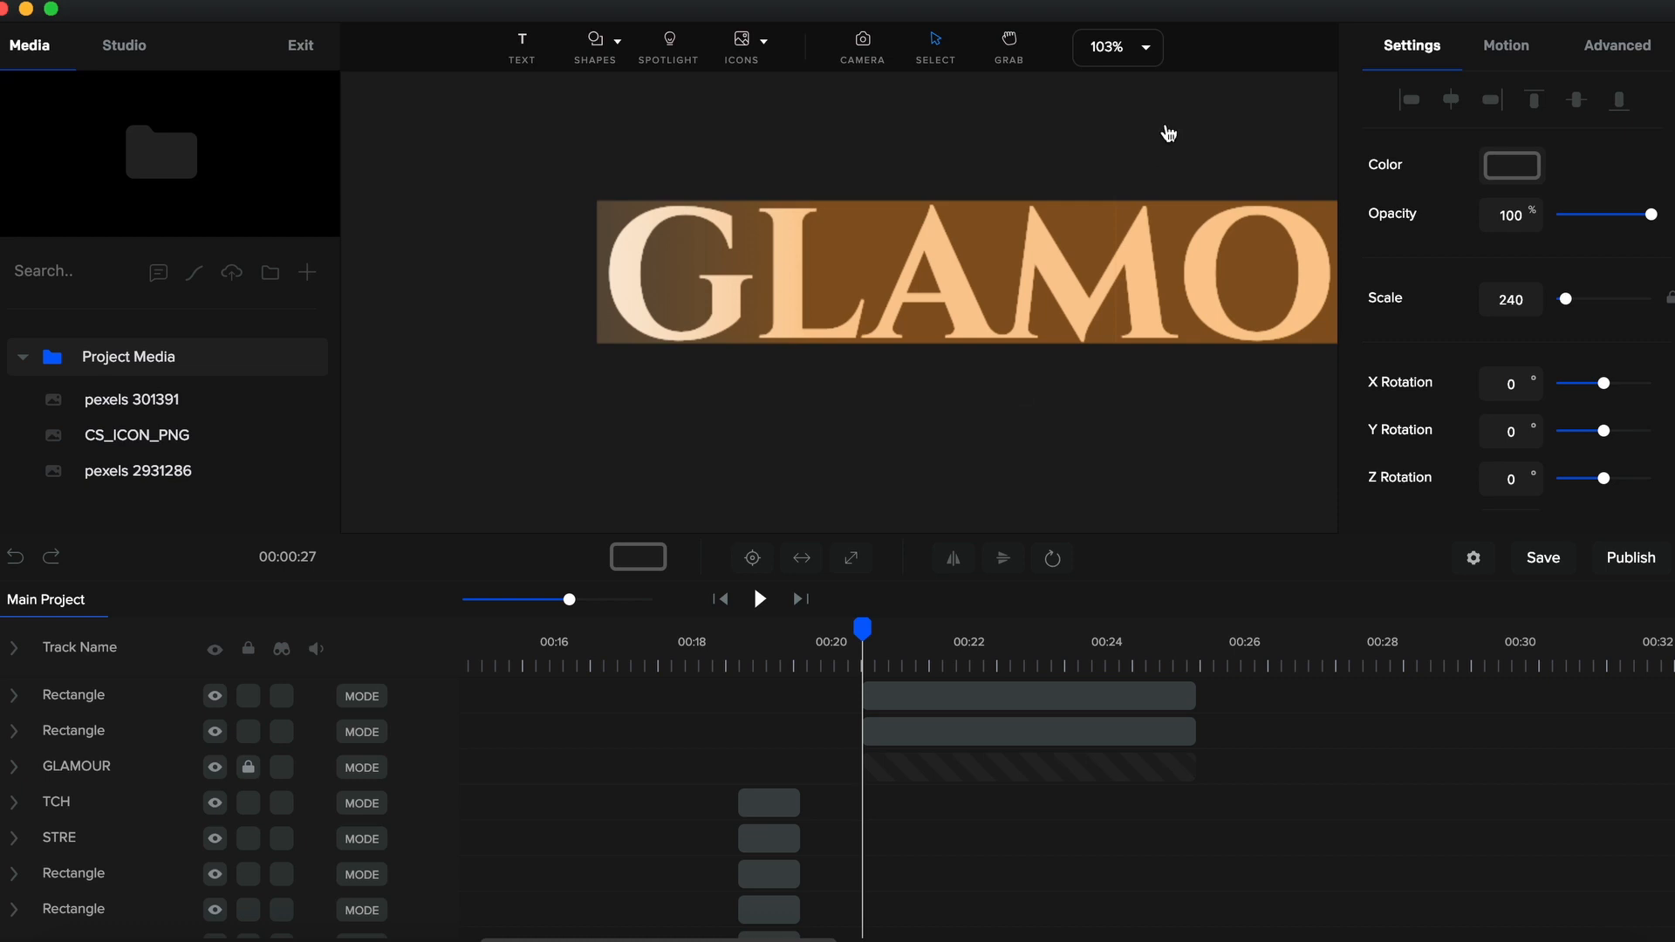
{"action": "left_click", "coordinate": [1139, 51]}
{"action": "left_click", "coordinate": [1148, 100]}
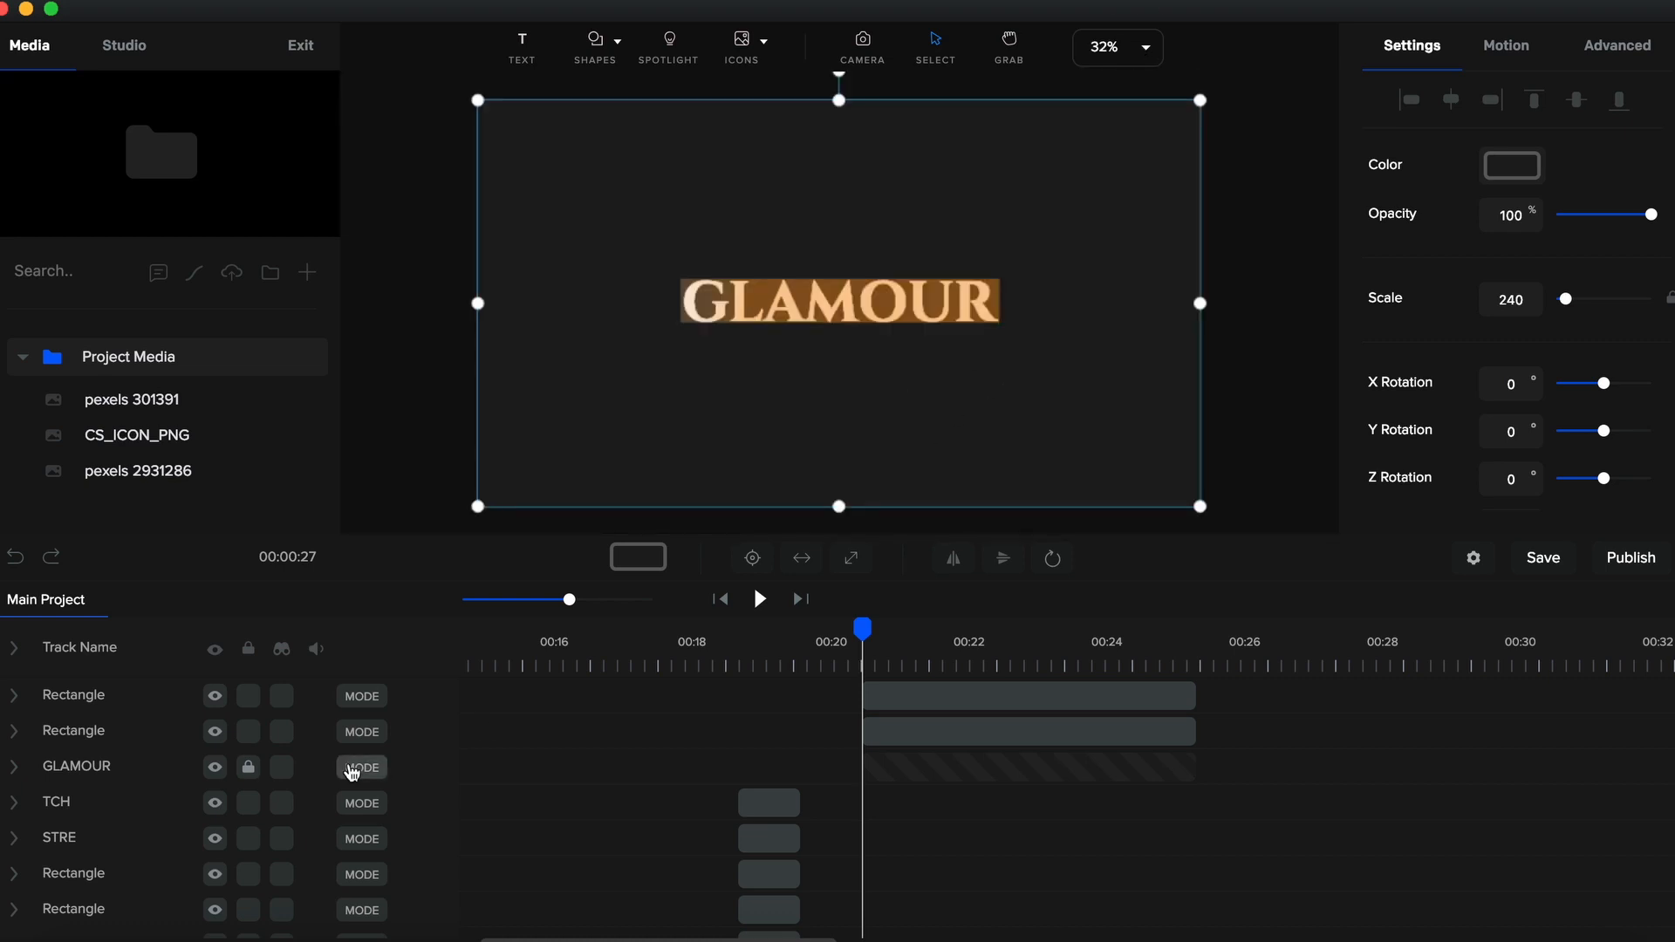
Hide the GLAMOUR text track and set the left rectangle's anchor point to its middle-left edge
{"action": "left_click", "coordinate": [216, 770]}
{"action": "left_click", "coordinate": [772, 309]}
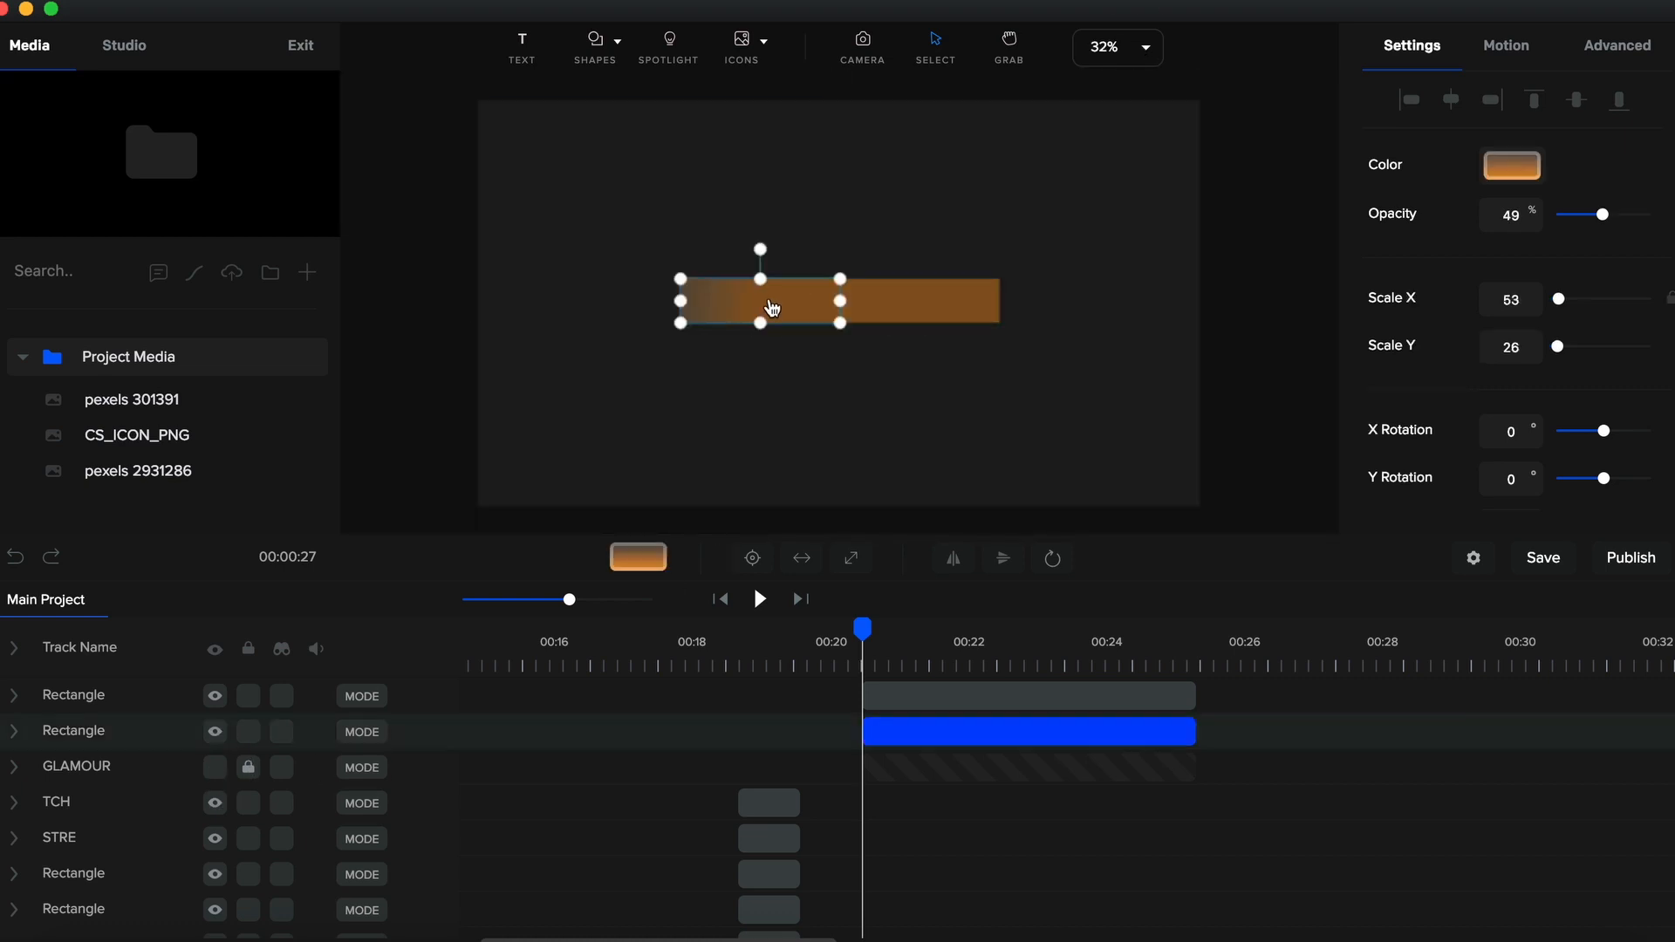
{"action": "left_click", "coordinate": [1055, 559]}
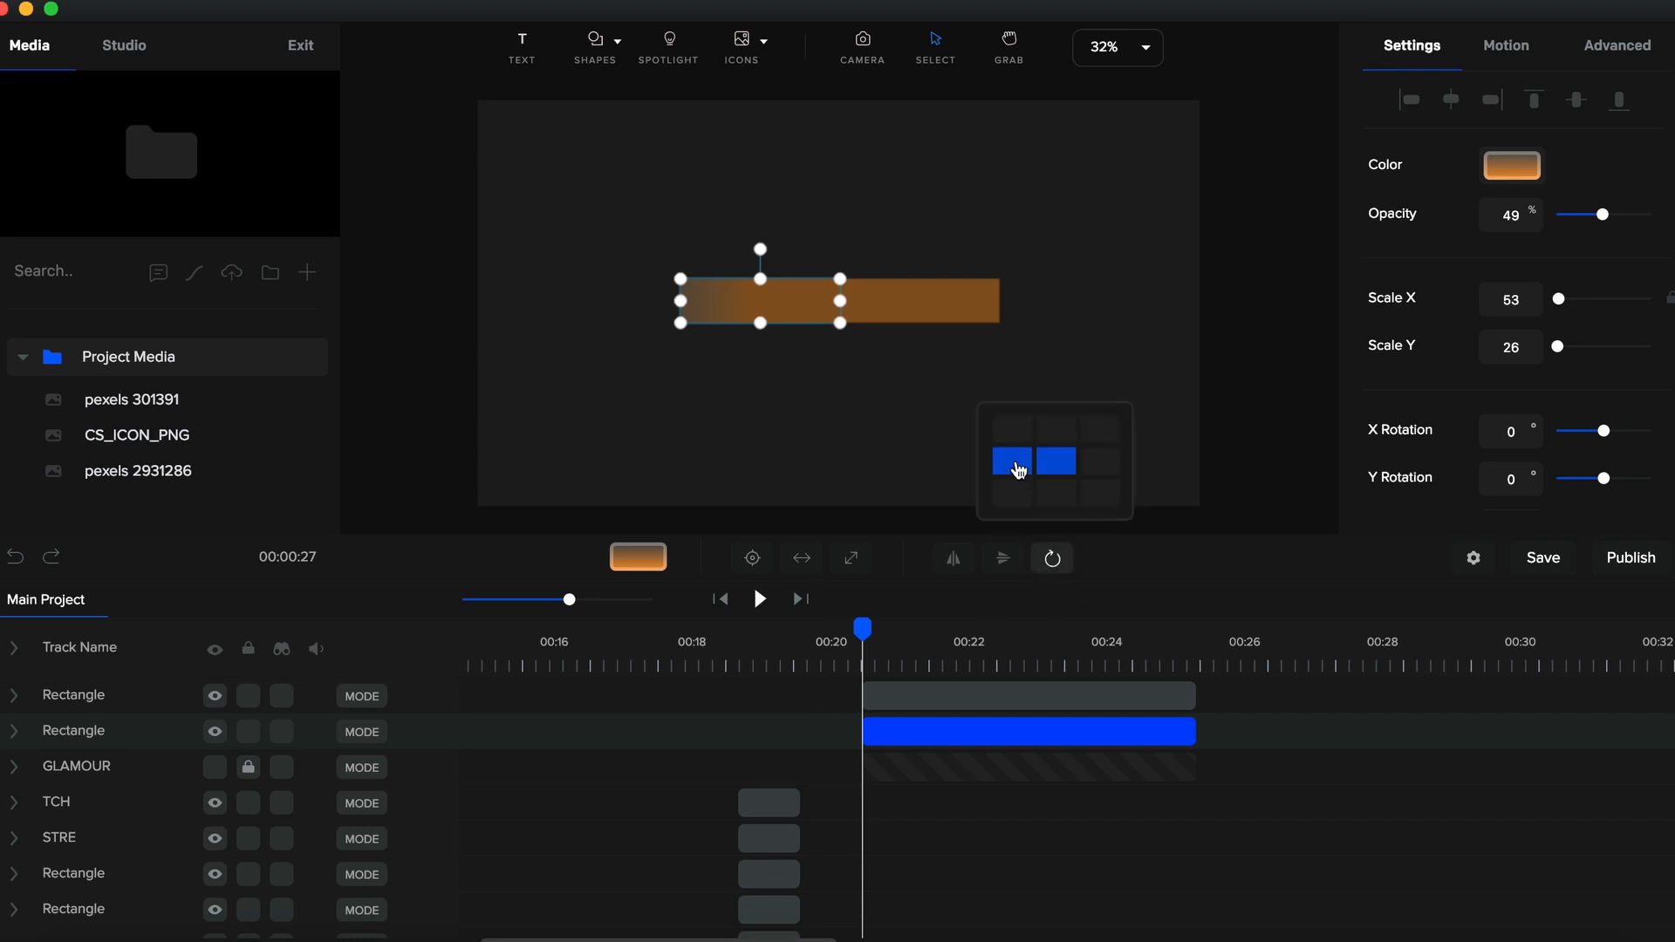
{"action": "left_click", "coordinate": [1013, 462]}
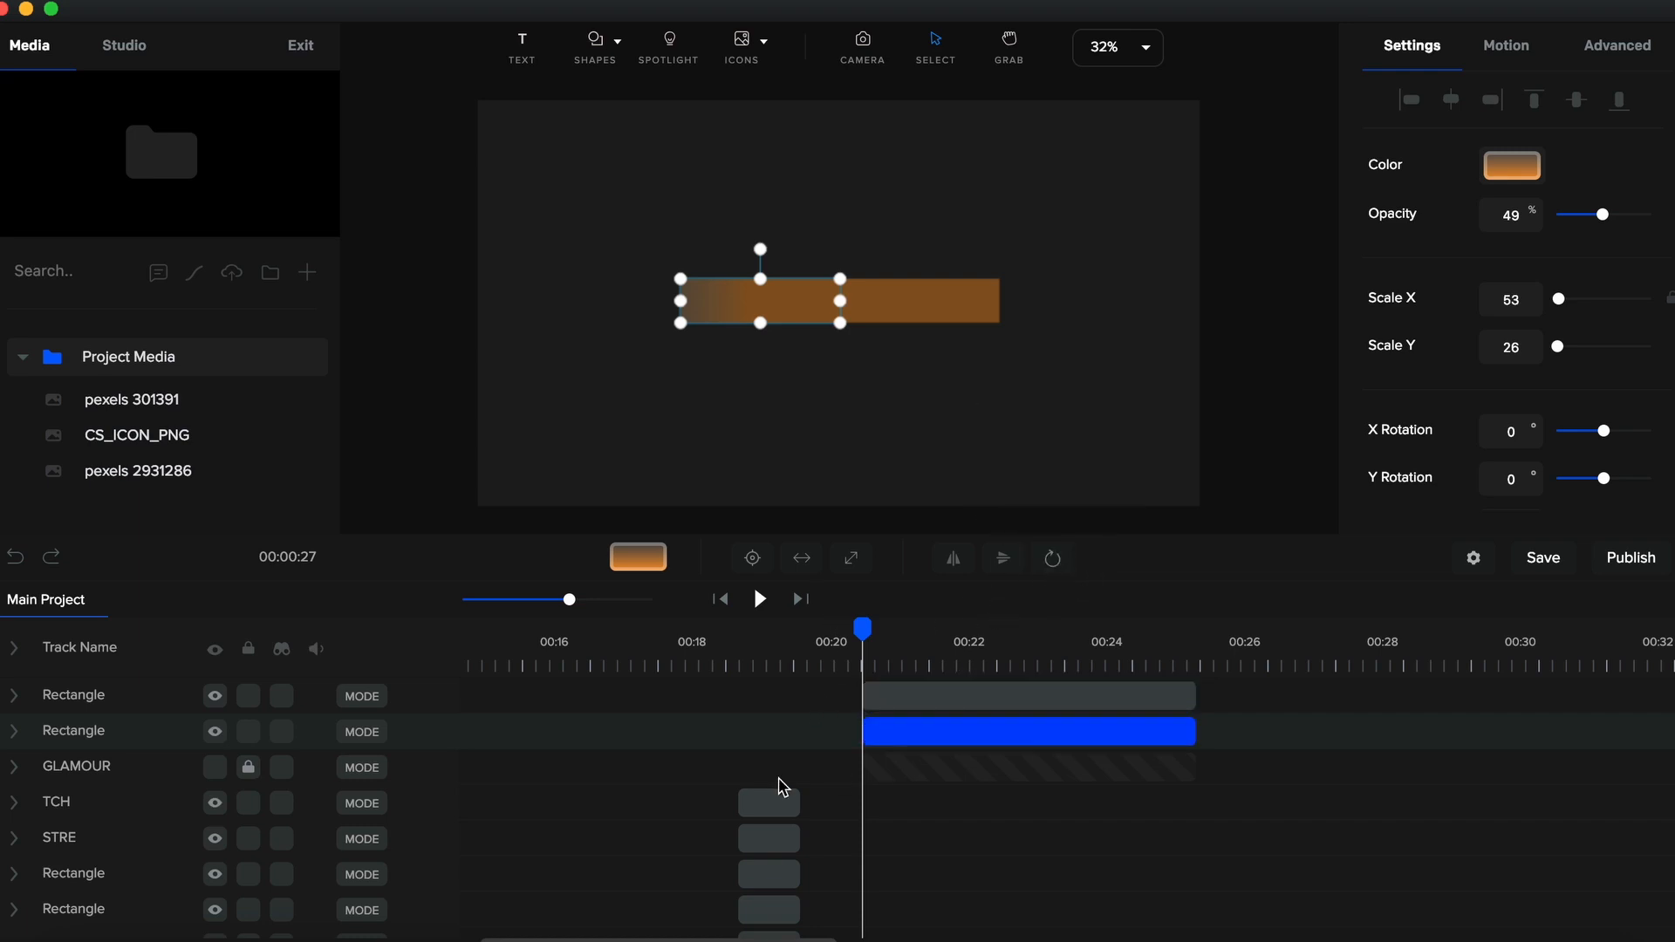
Add a Scale animation at the start of the left rectangle's clip, with Scale X starting at 0
{"action": "left_click", "coordinate": [15, 733]}
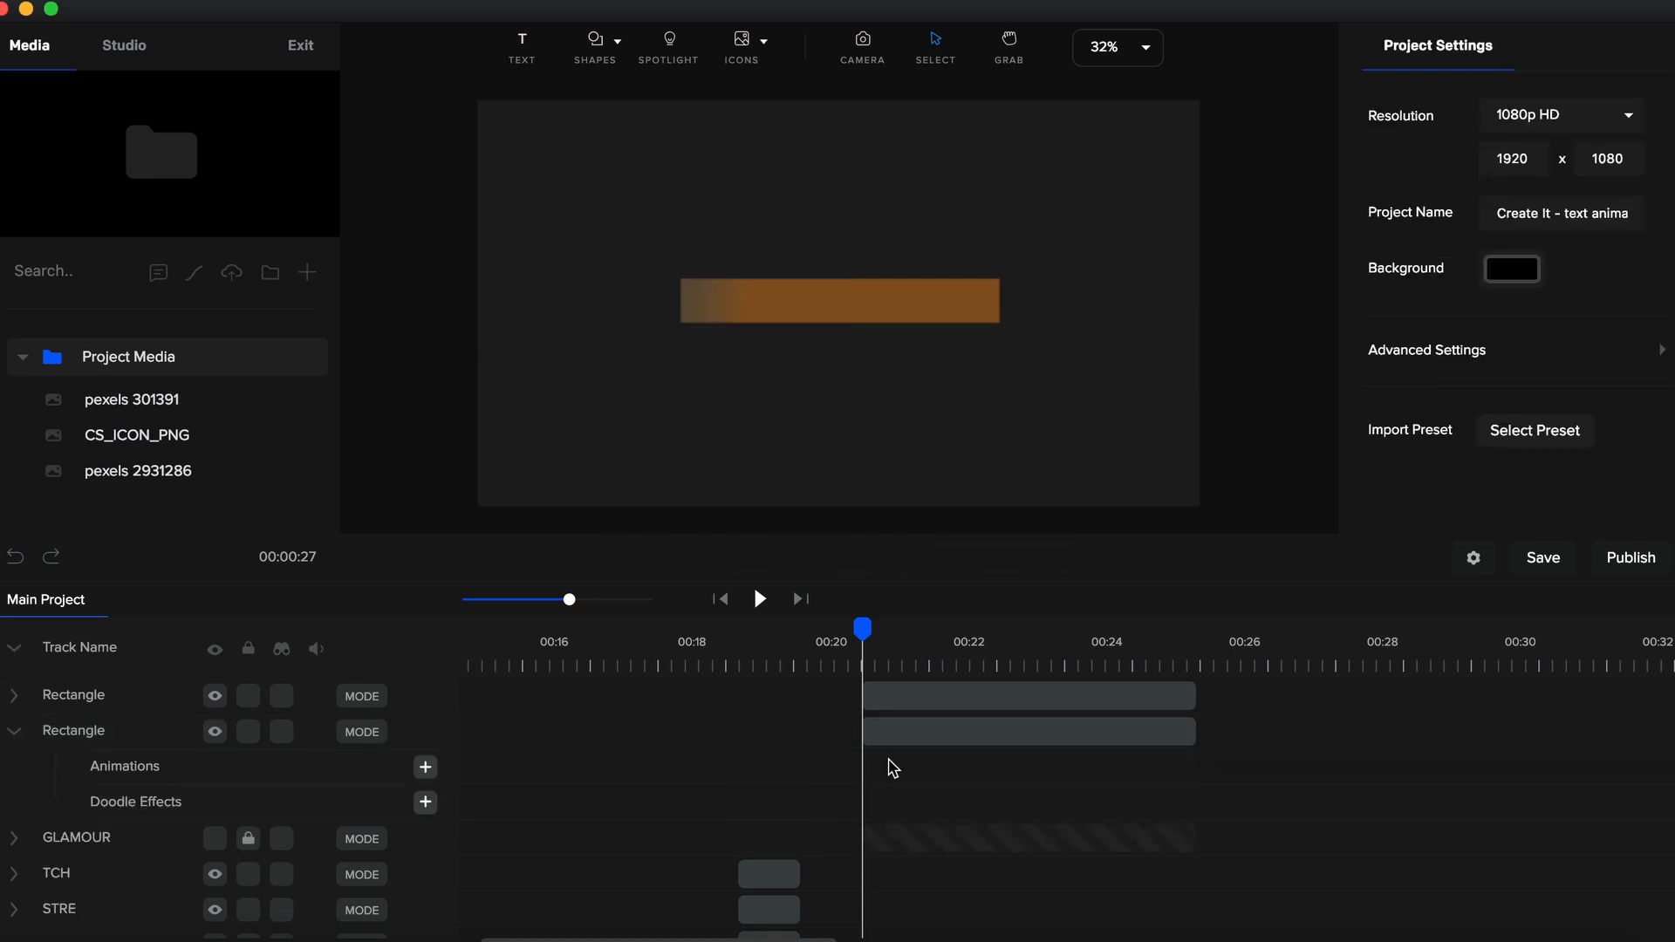
{"action": "left_click", "coordinate": [917, 725]}
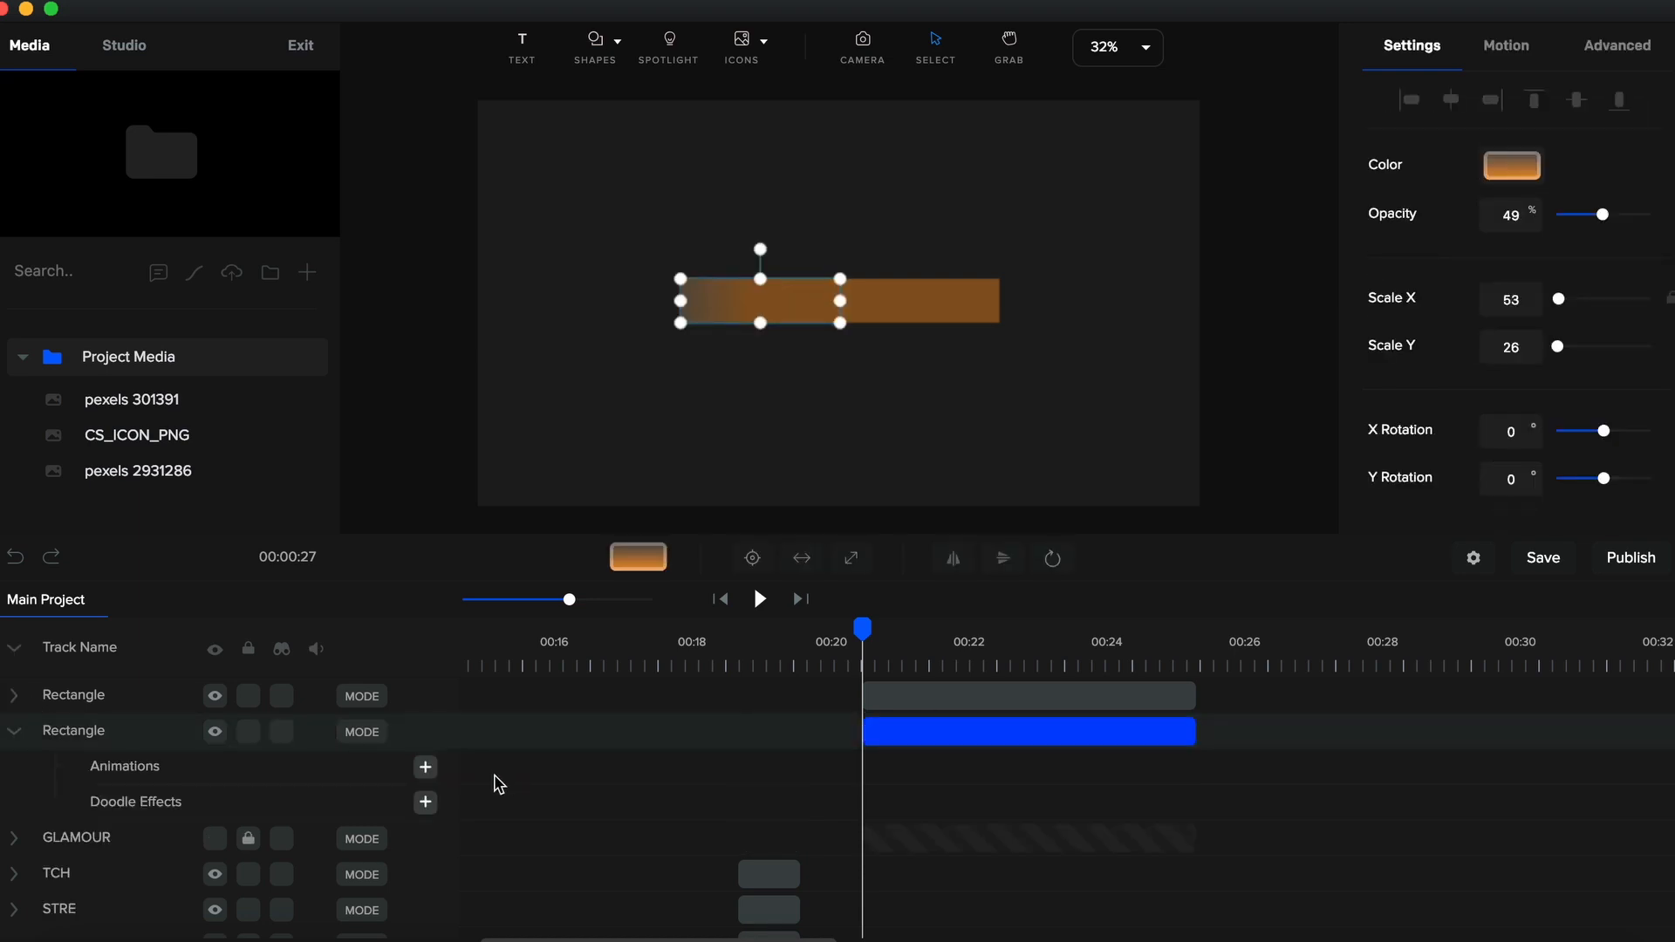
{"action": "left_click", "coordinate": [427, 770]}
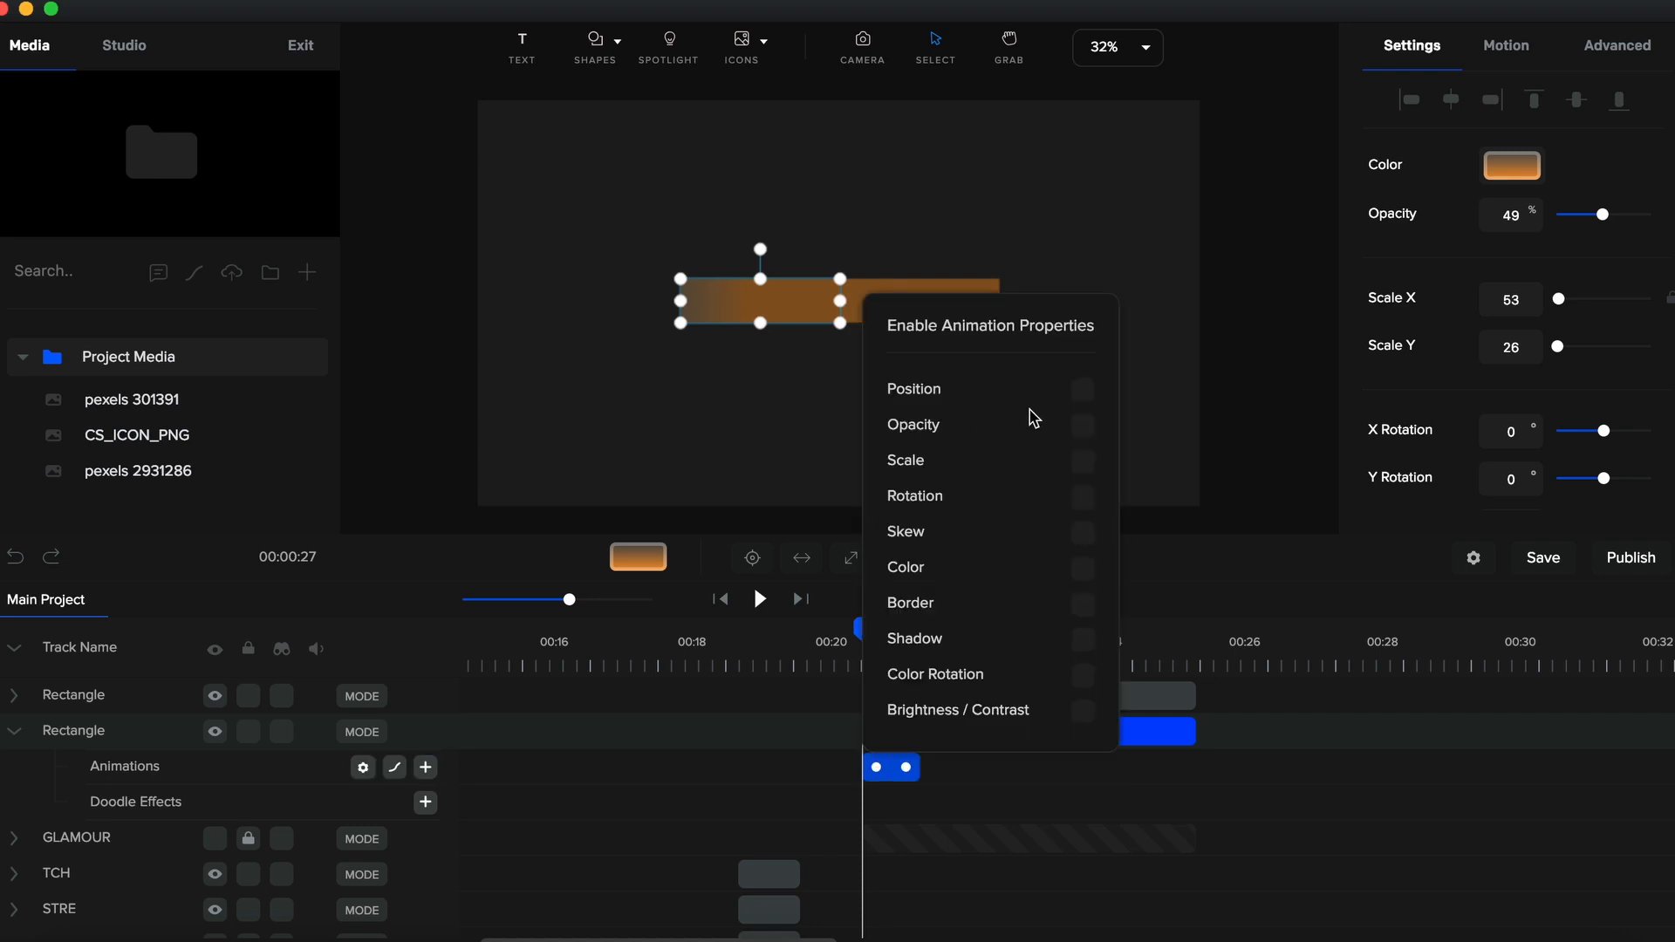
{"action": "left_click", "coordinate": [1084, 466]}
{"action": "left_click_drag", "start_coordinate": [891, 768], "coordinate": [907, 768]}
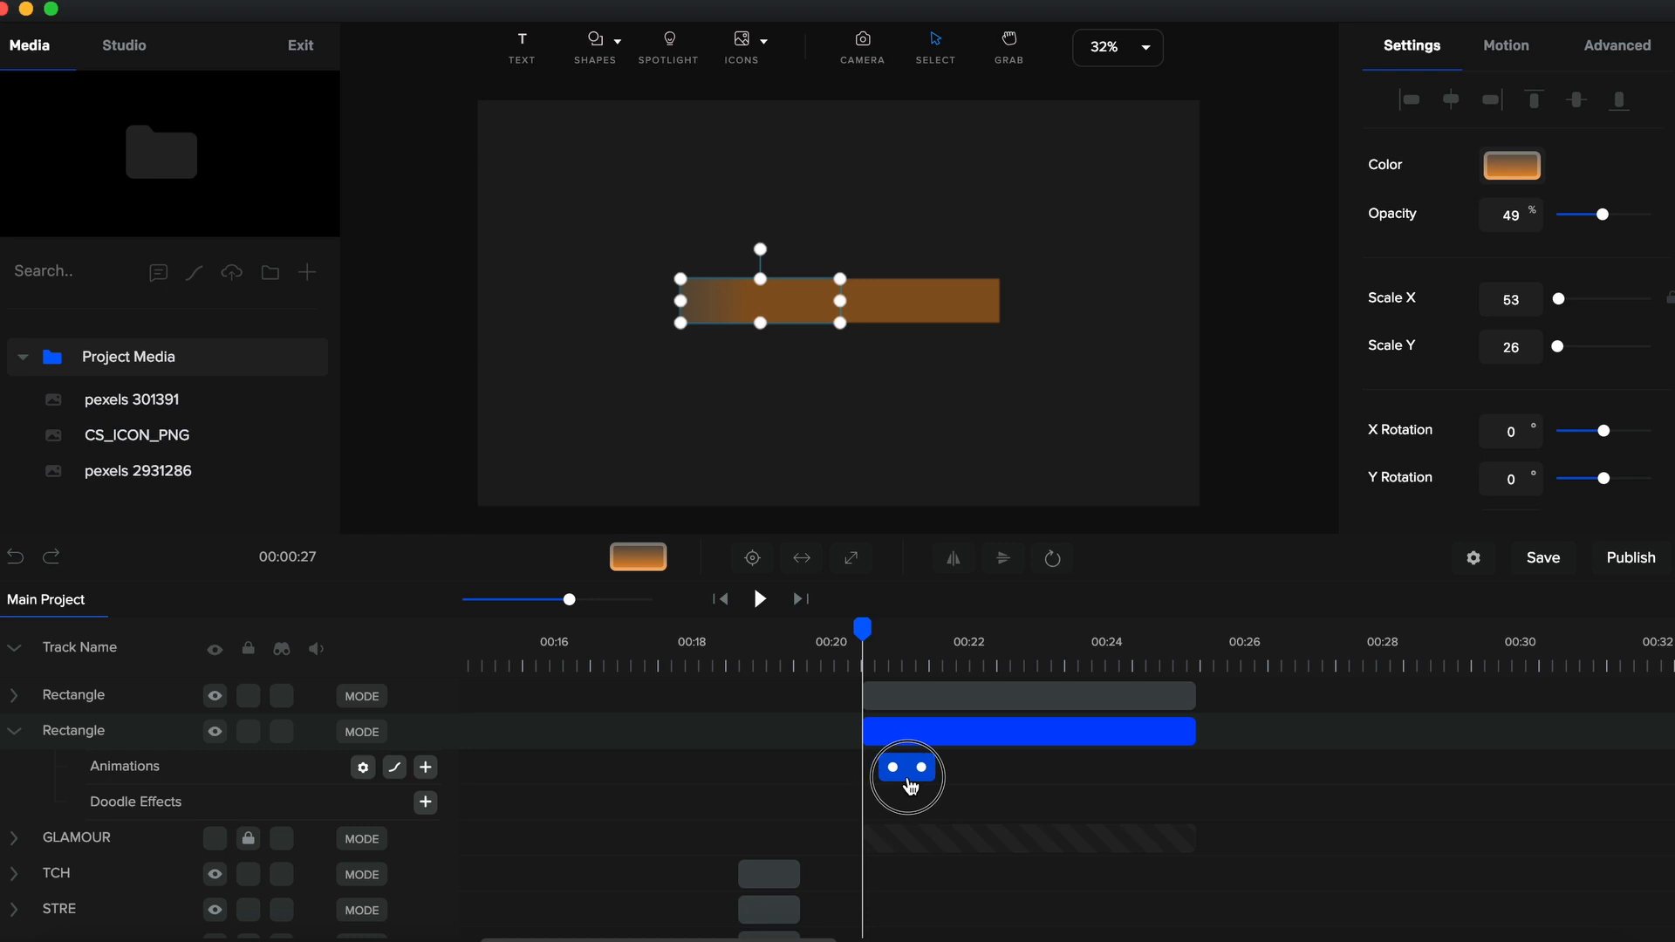
{"action": "left_click", "coordinate": [1529, 299]}
{"action": "key", "text": "BackSpace"}
{"action": "key", "text": "BackSpace"}
{"action": "left_click", "coordinate": [955, 668]}
{"action": "left_click_drag", "start_coordinate": [909, 771], "coordinate": [893, 771]}
Duplicate the animated left rectangle and delete the Scale animation from one of the two copies
{"action": "left_click", "coordinate": [923, 740]}
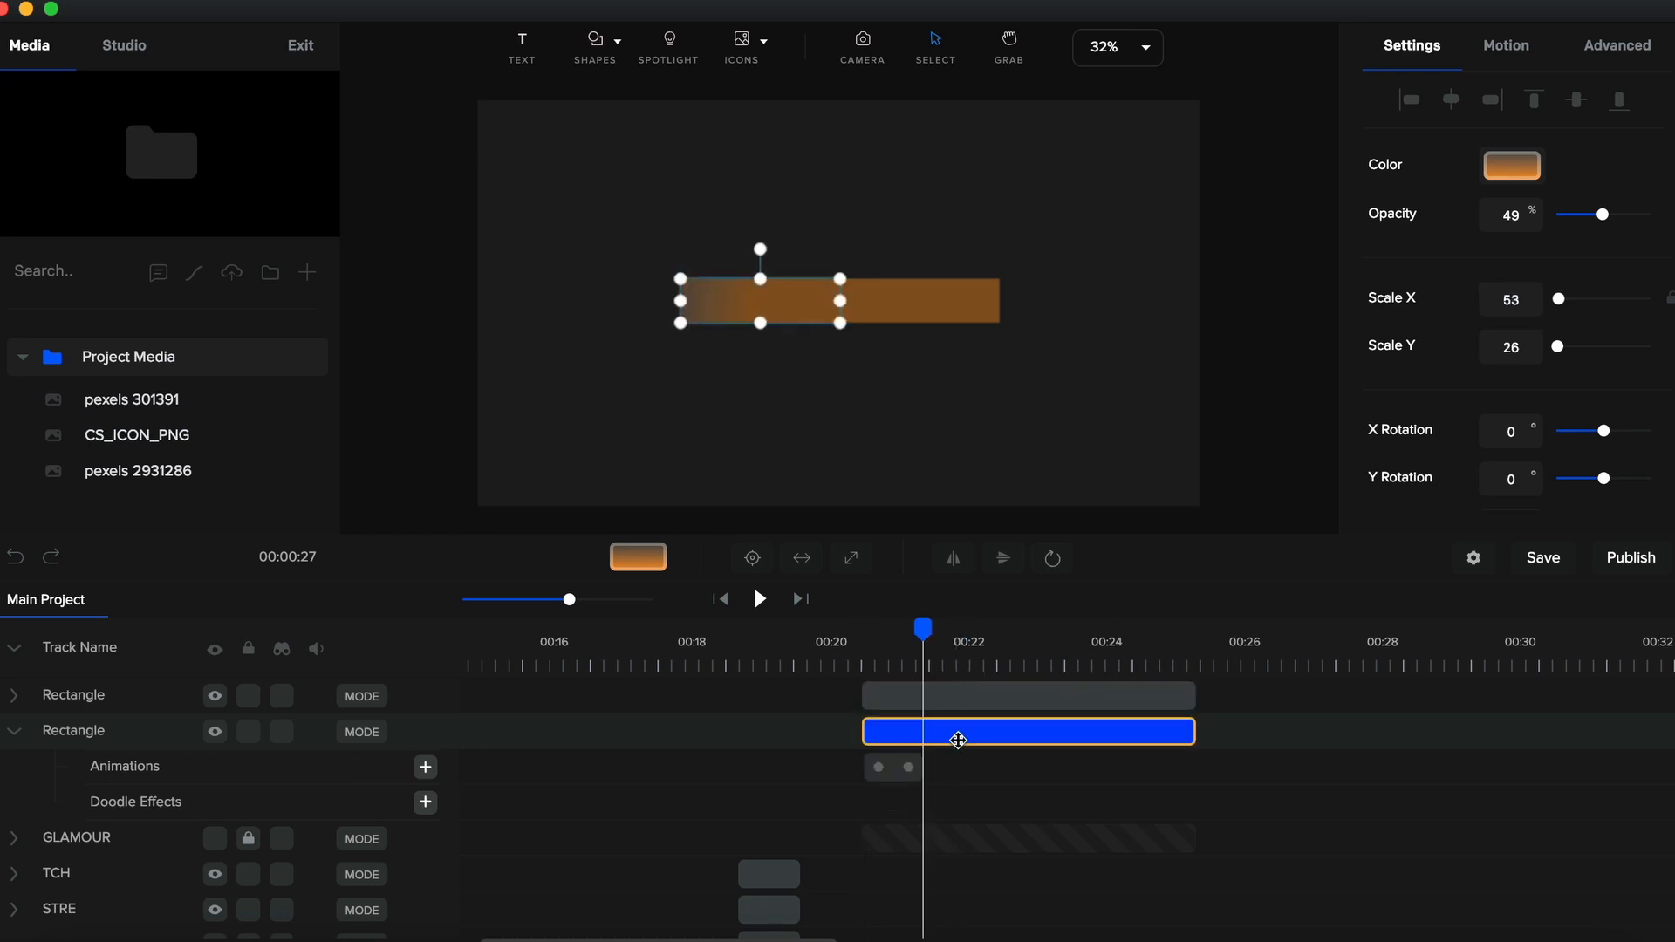
{"action": "left_click", "coordinate": [960, 738]}
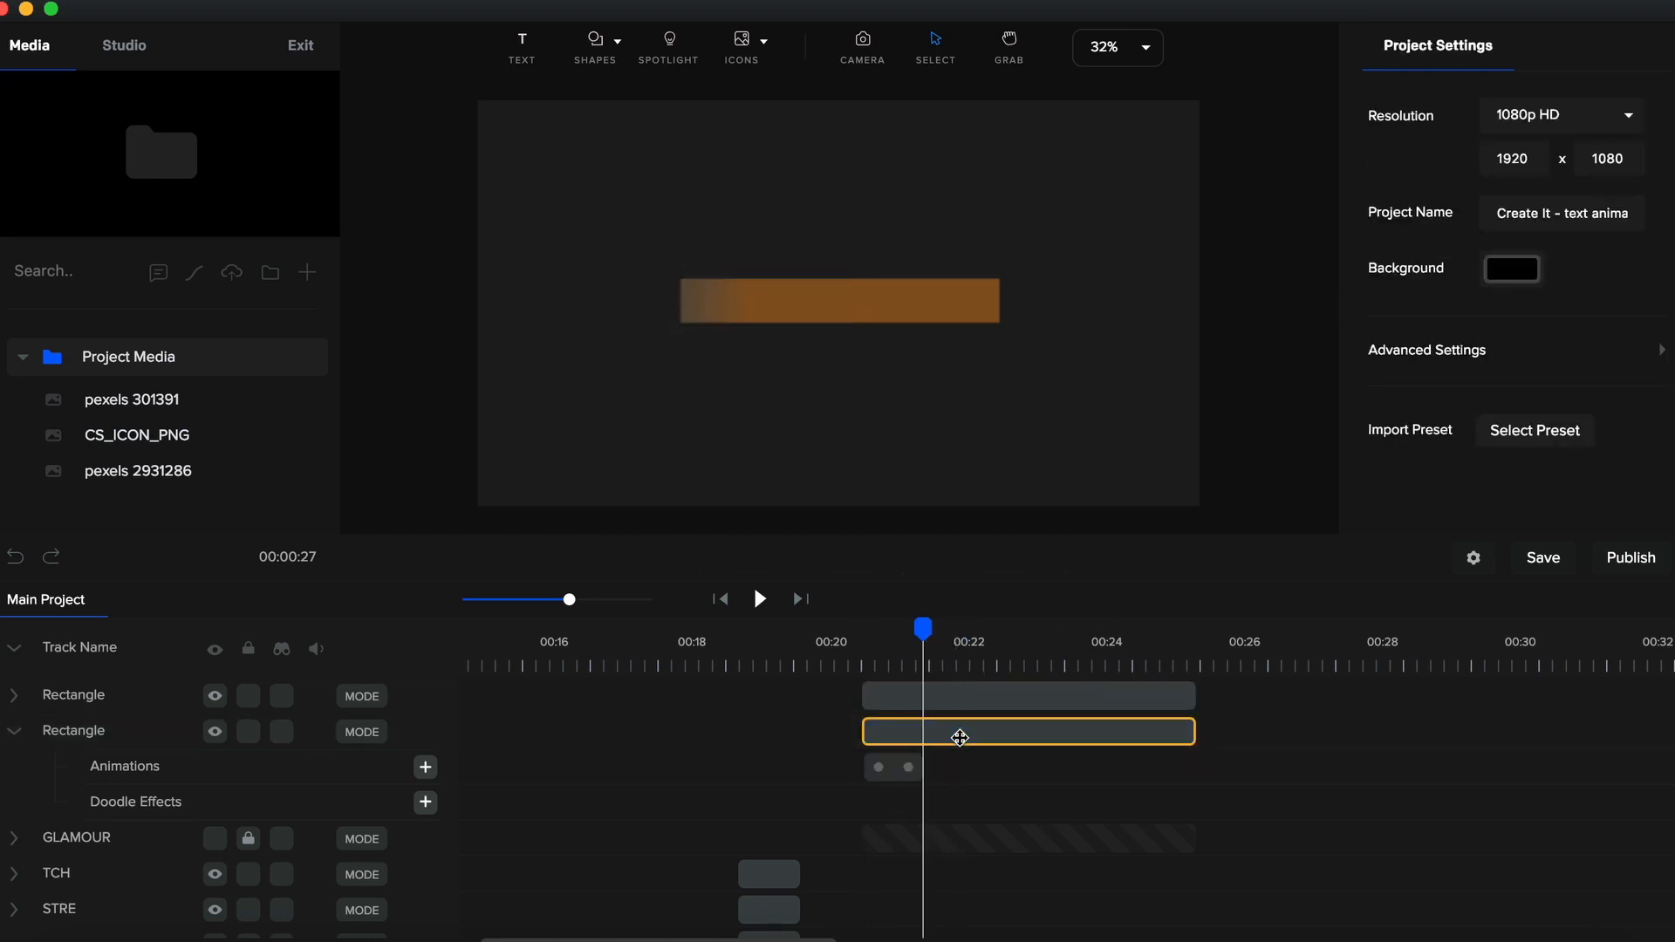
{"action": "left_click", "coordinate": [960, 738]}
{"action": "key", "text": "super+d"}
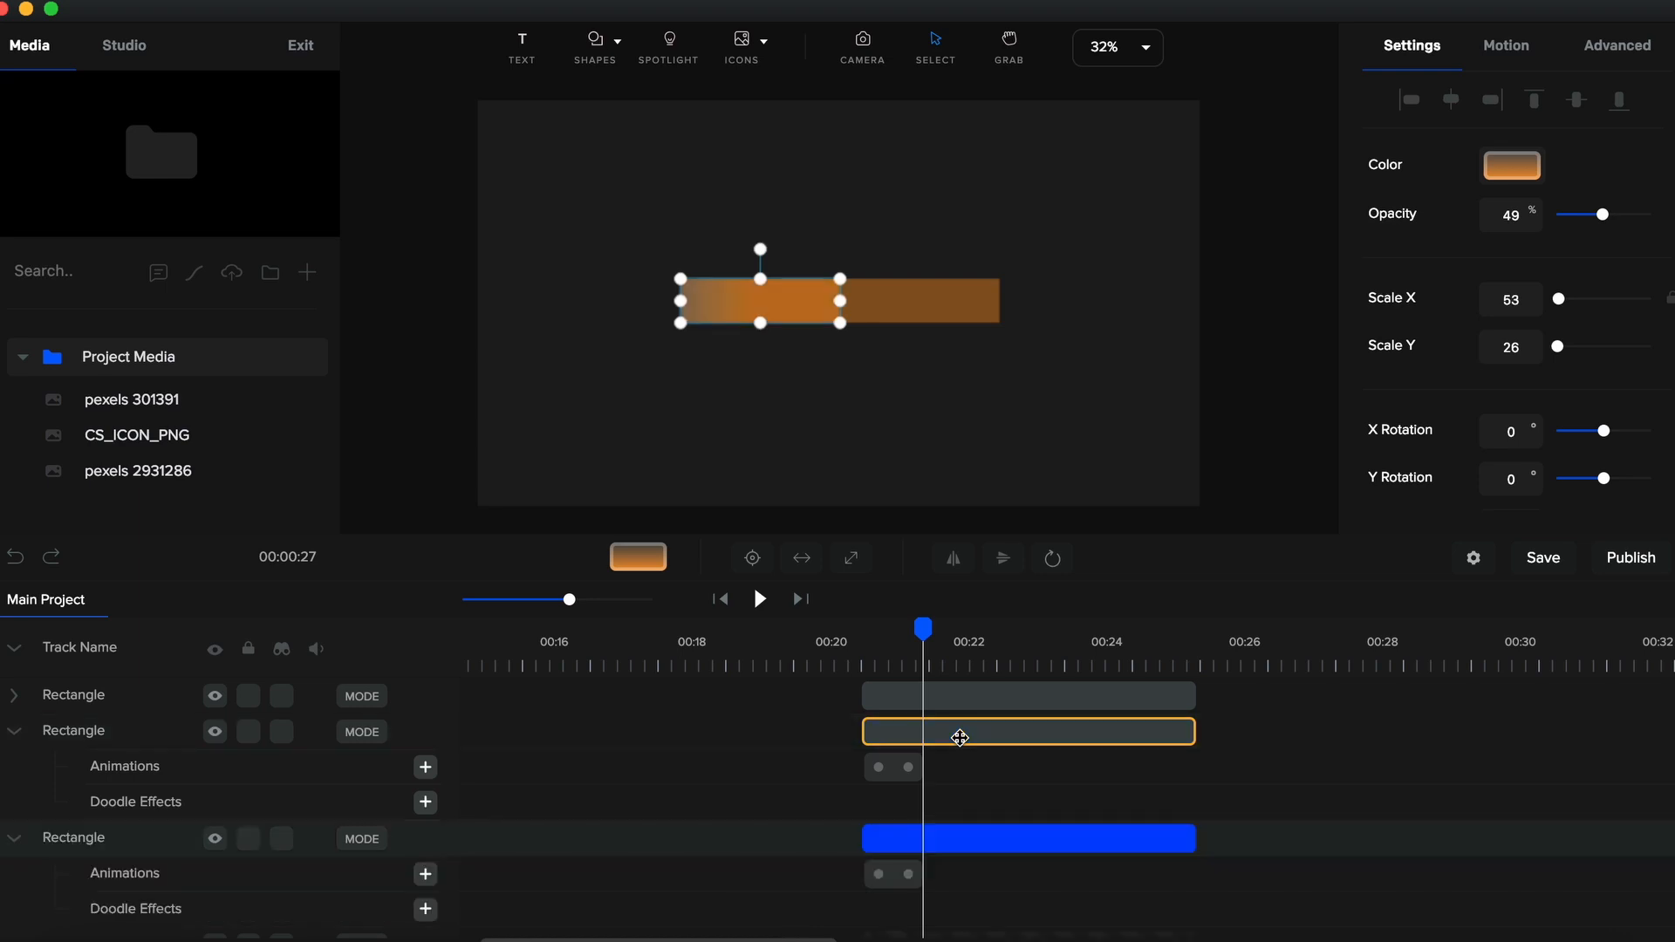
{"action": "left_click", "coordinate": [893, 775]}
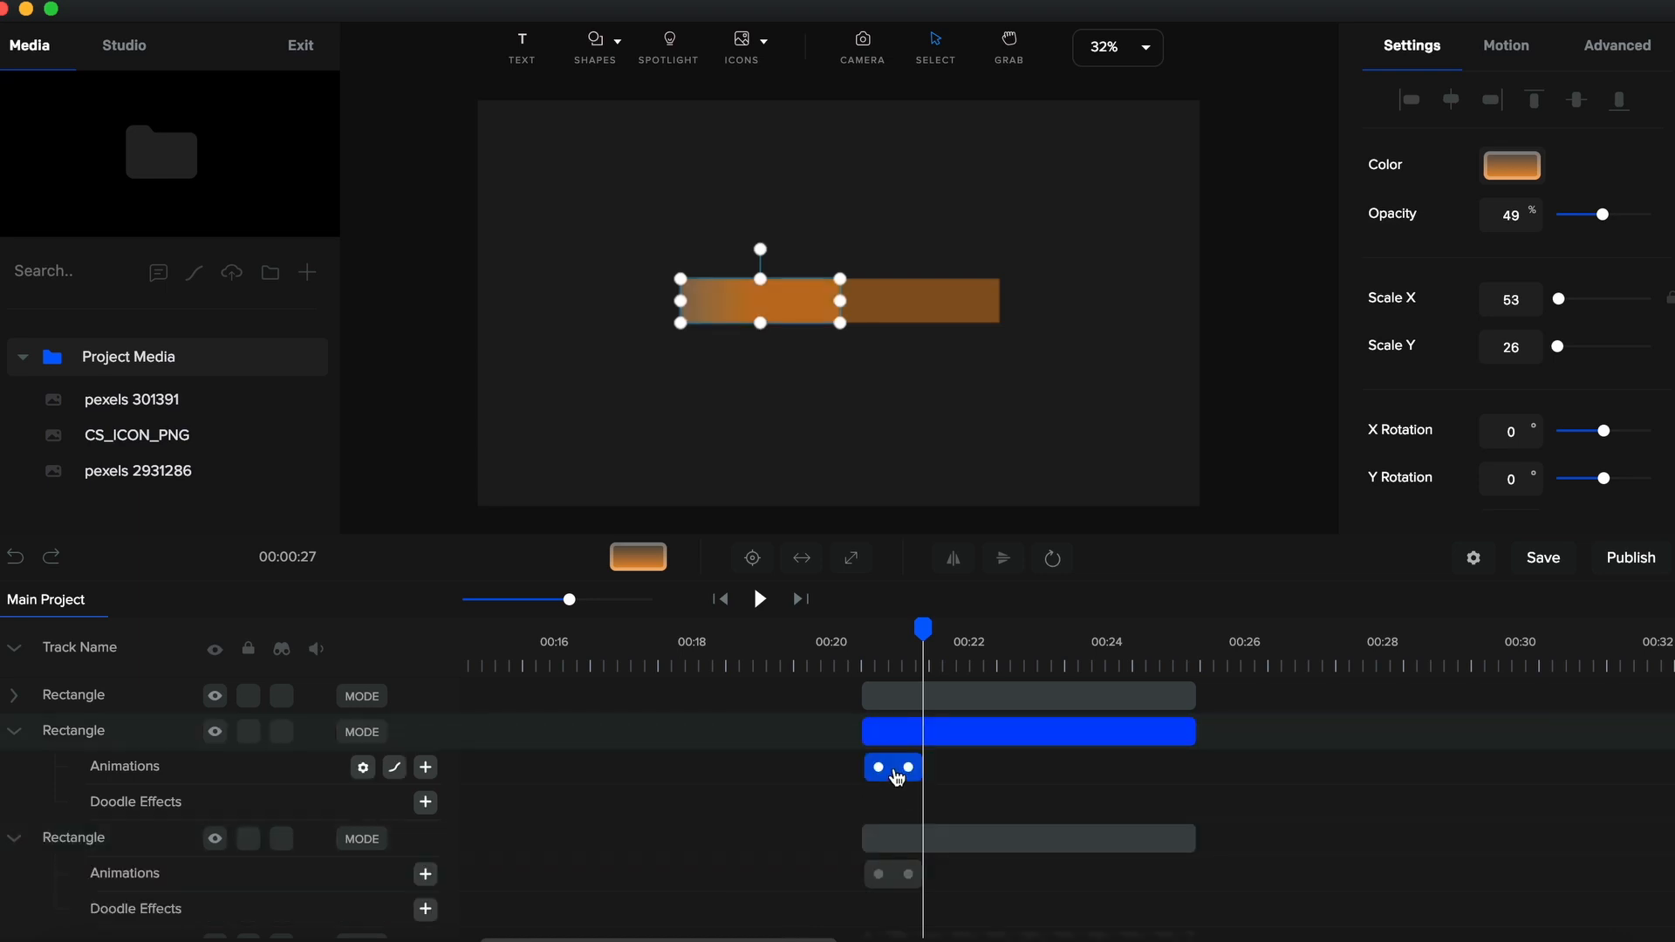
{"action": "key", "text": "Delete"}
Trim the two copies to run back to back at the playhead, with the unanimated copy's track below the animated one
{"action": "left_click_drag", "start_coordinate": [862, 733], "coordinate": [923, 739]}
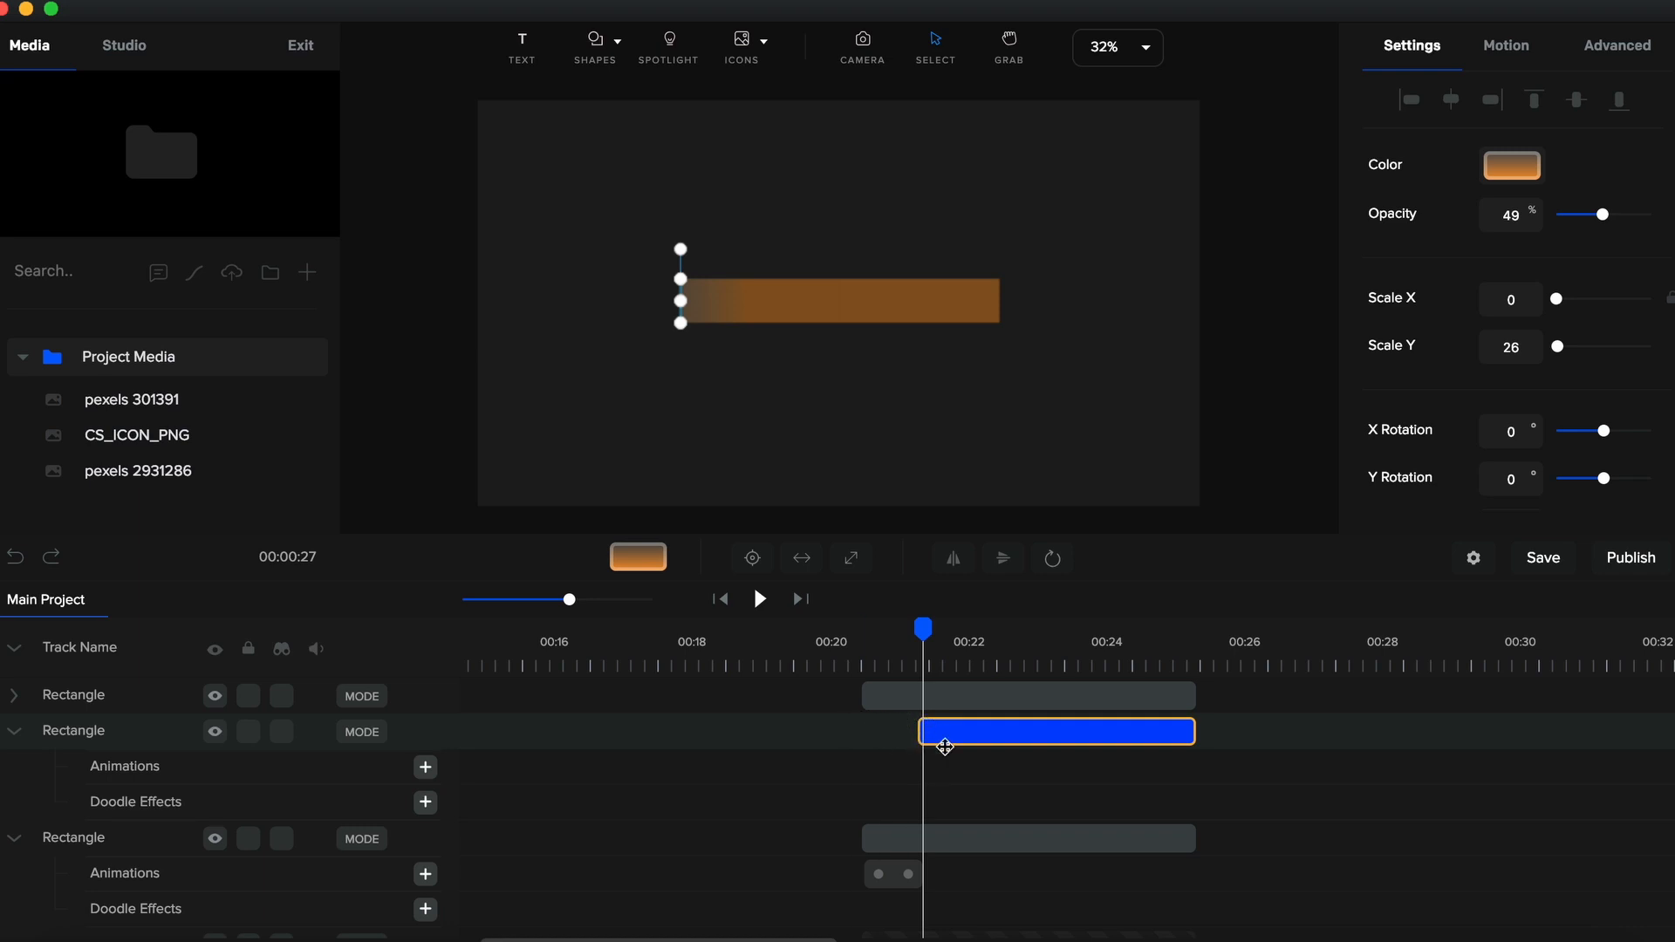
{"action": "left_click", "coordinate": [75, 740]}
{"action": "left_click", "coordinate": [15, 648]}
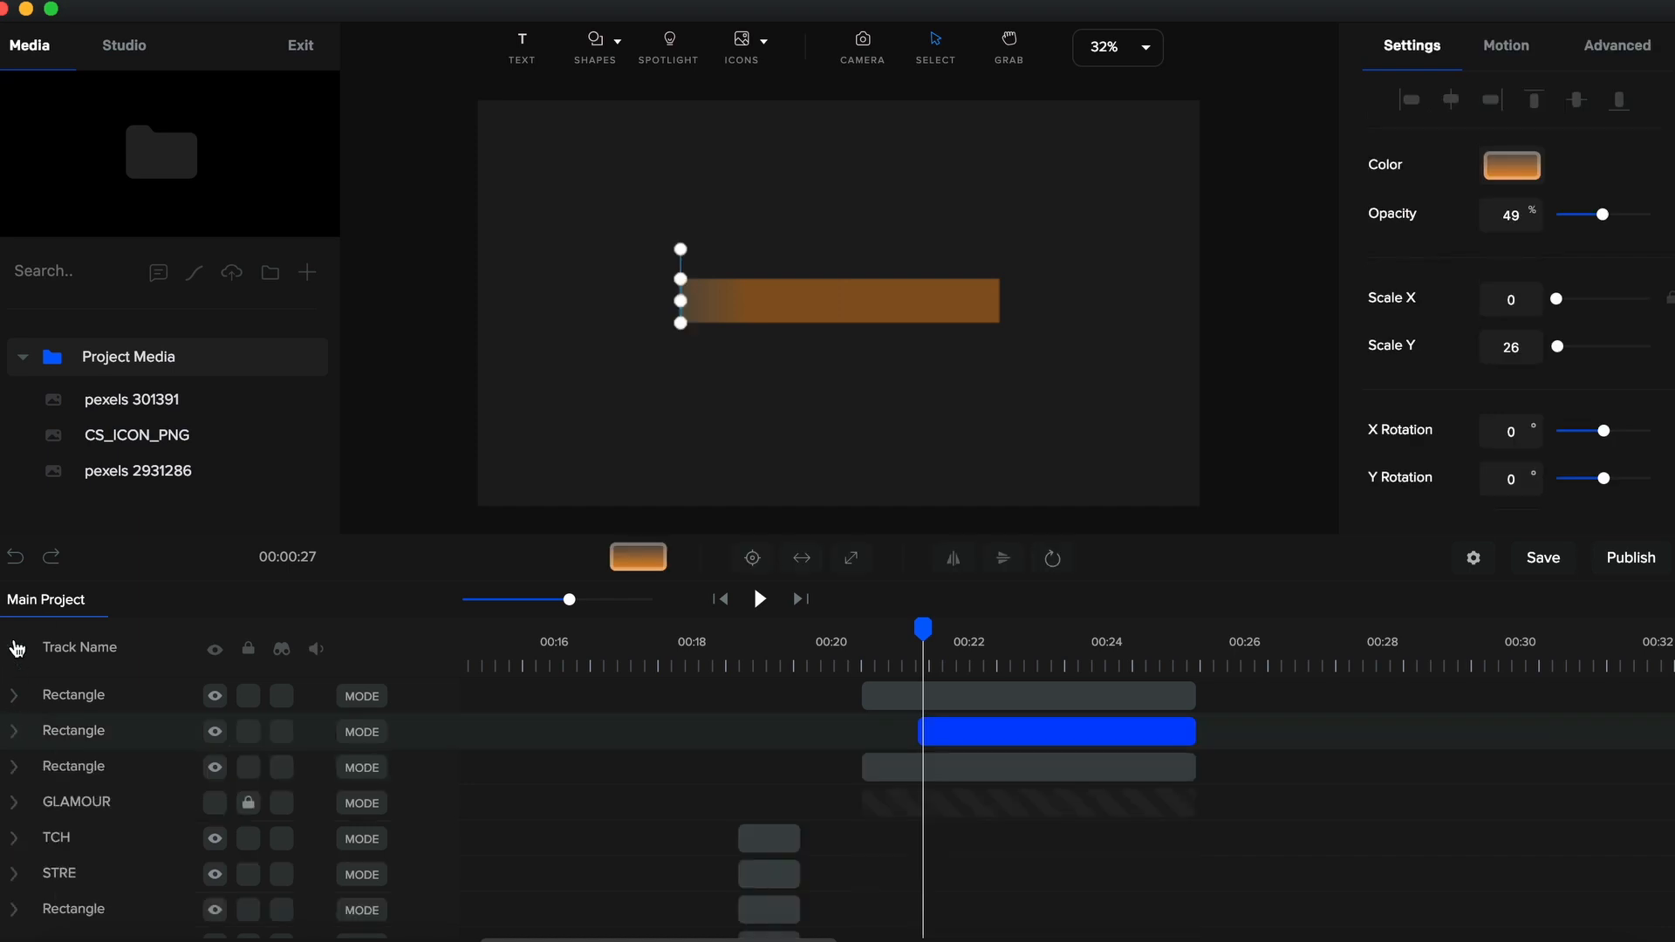
{"action": "left_click_drag", "start_coordinate": [69, 741], "coordinate": [72, 778]}
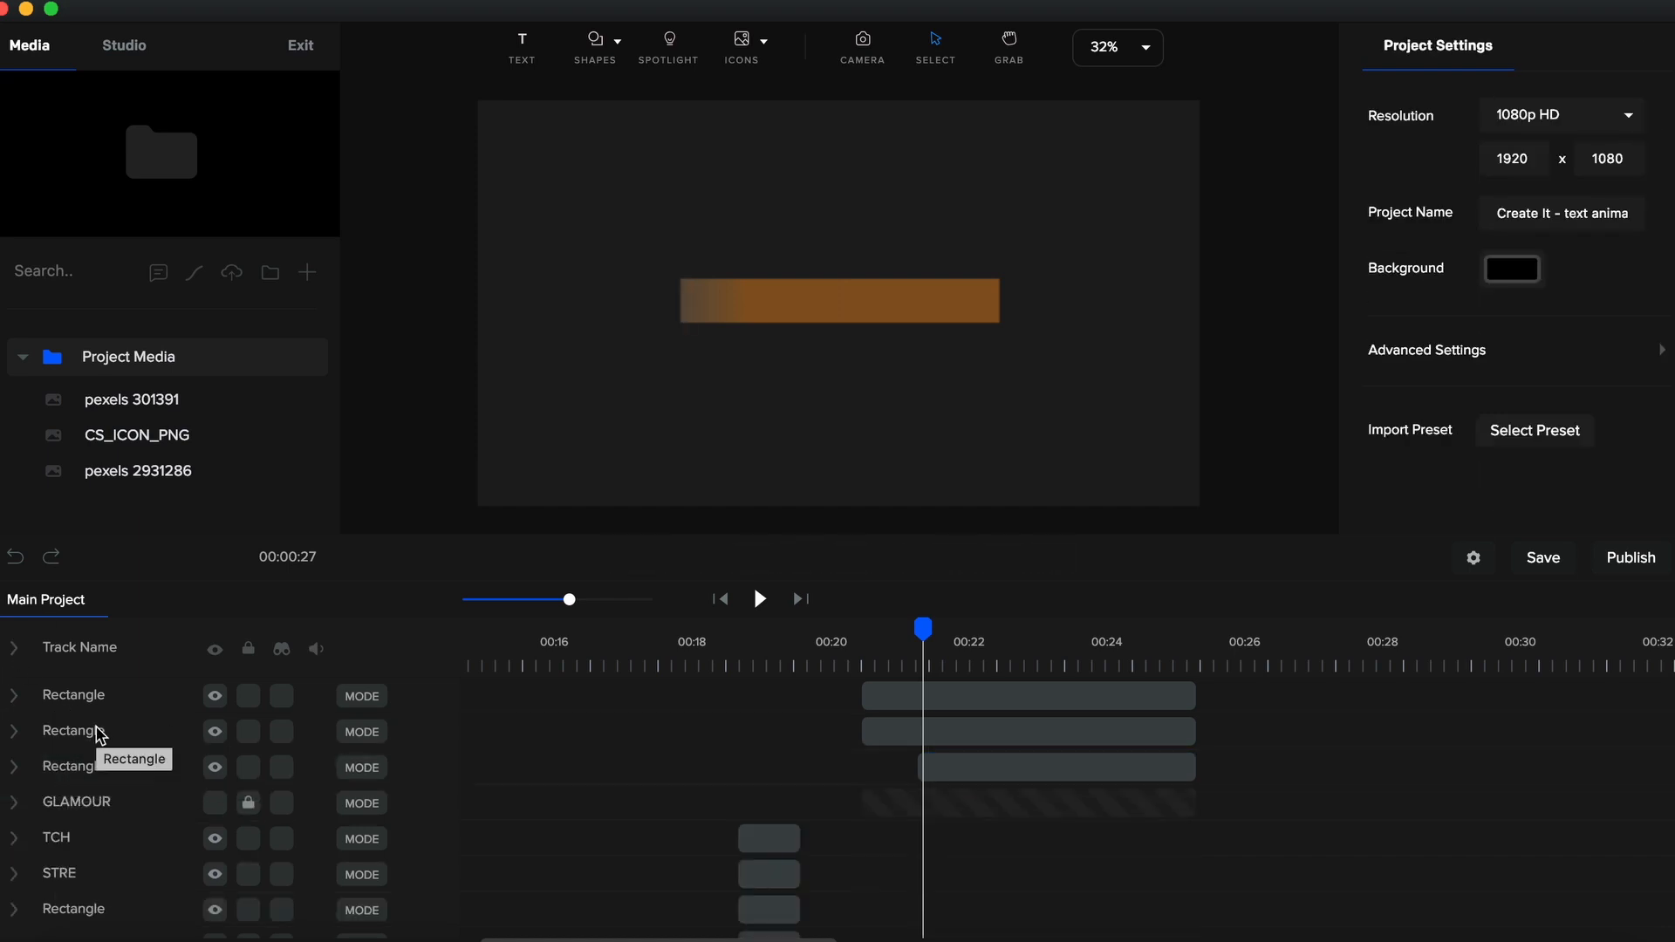
{"action": "left_click", "coordinate": [872, 729]}
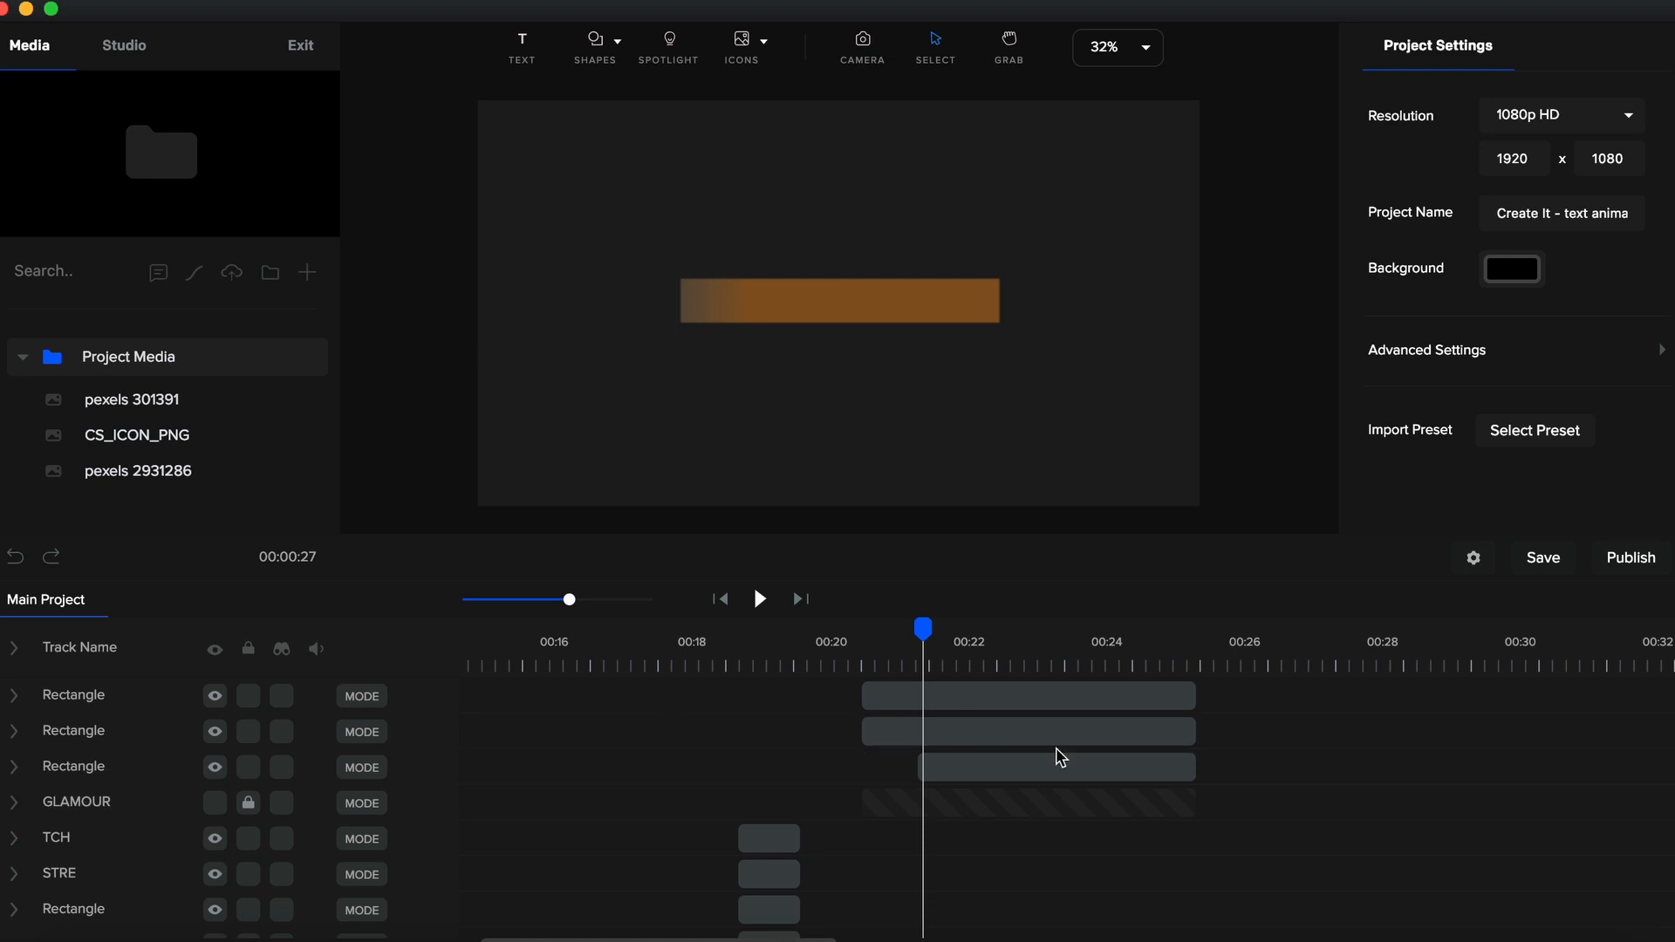
{"action": "left_click_drag", "start_coordinate": [1192, 729], "coordinate": [923, 735]}
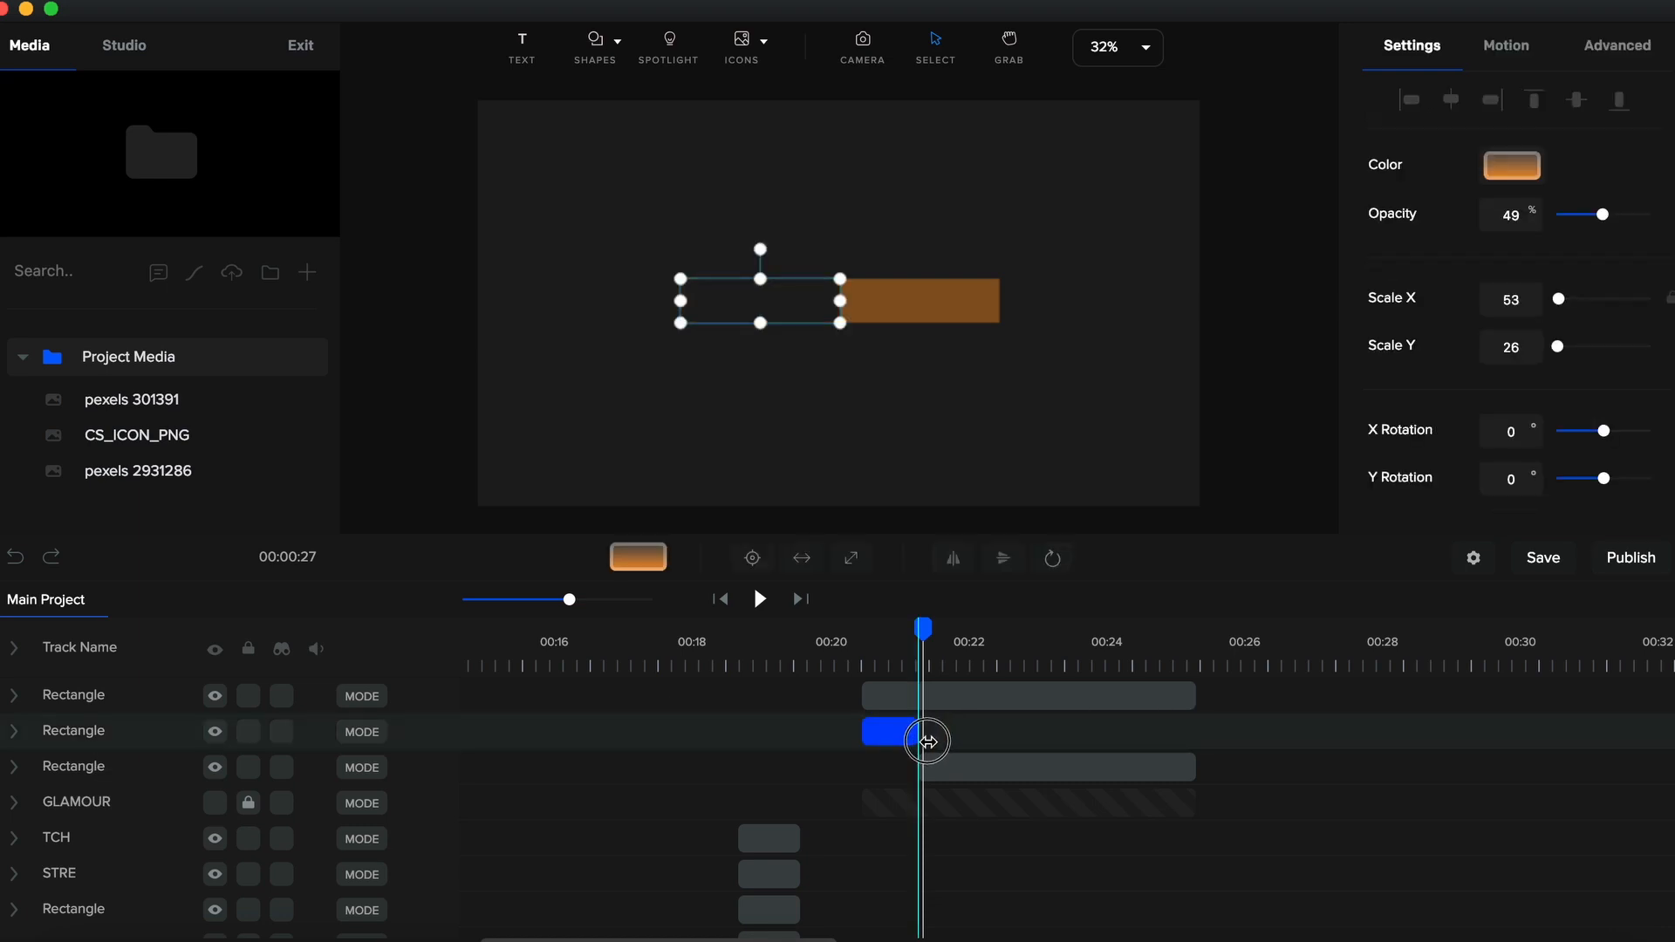
Set the anchor point of the second left-rectangle clip to its middle-right edge
{"action": "left_click", "coordinate": [948, 776]}
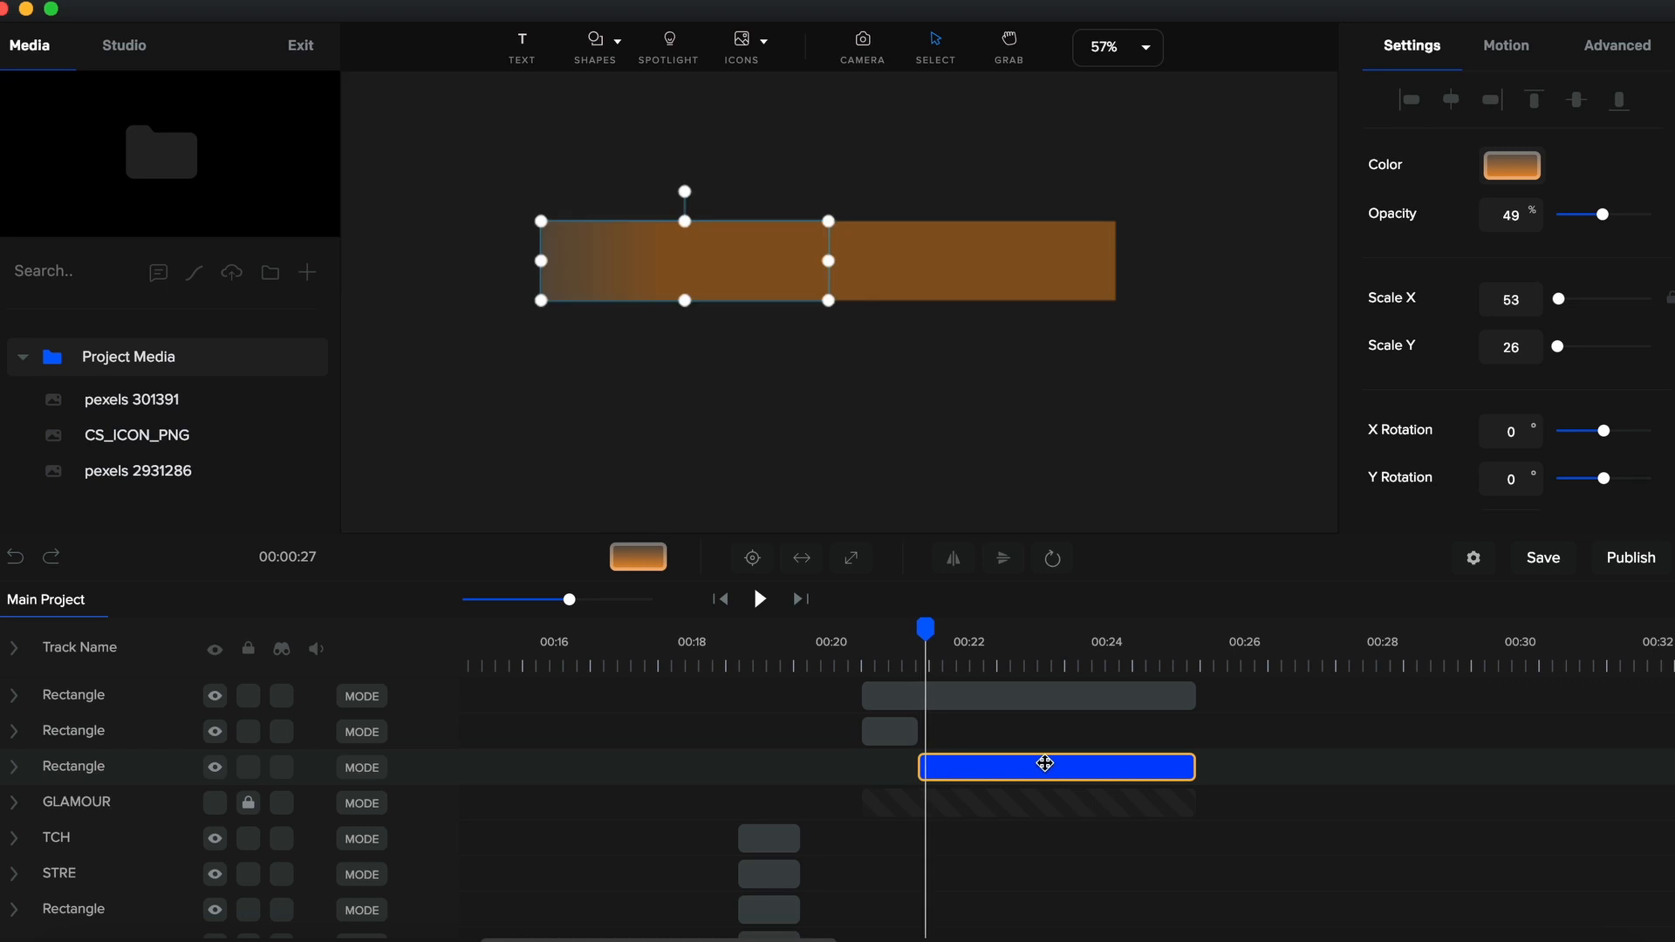
{"action": "left_click", "coordinate": [1054, 561]}
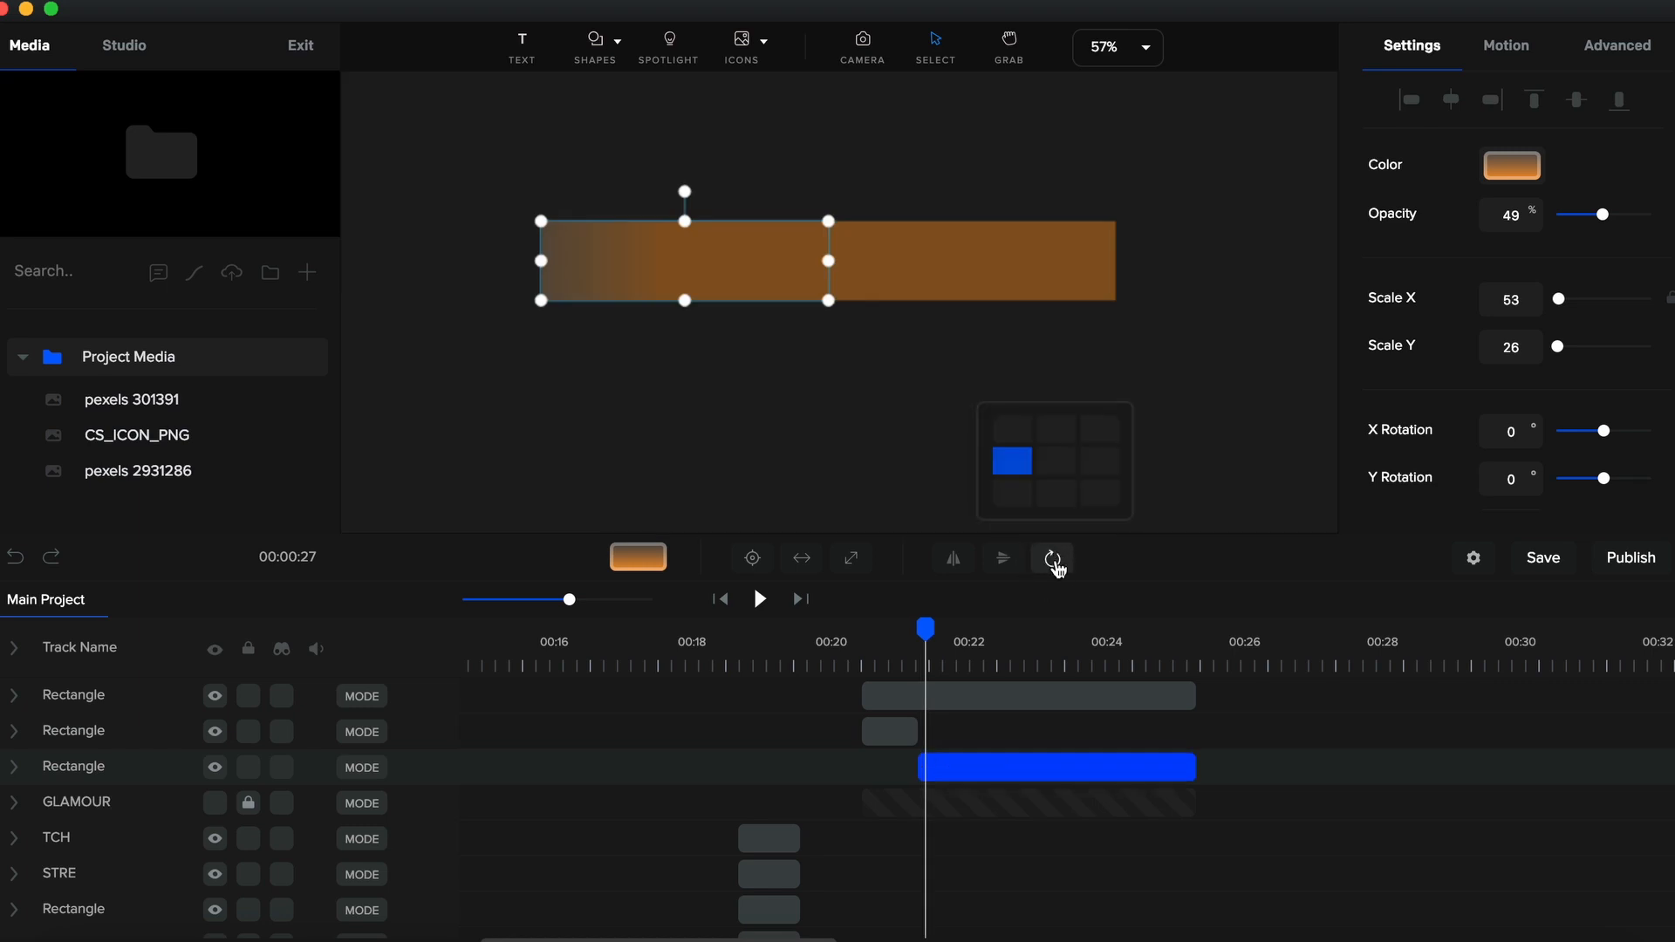
{"action": "left_click", "coordinate": [1105, 473]}
{"action": "left_click", "coordinate": [1086, 527]}
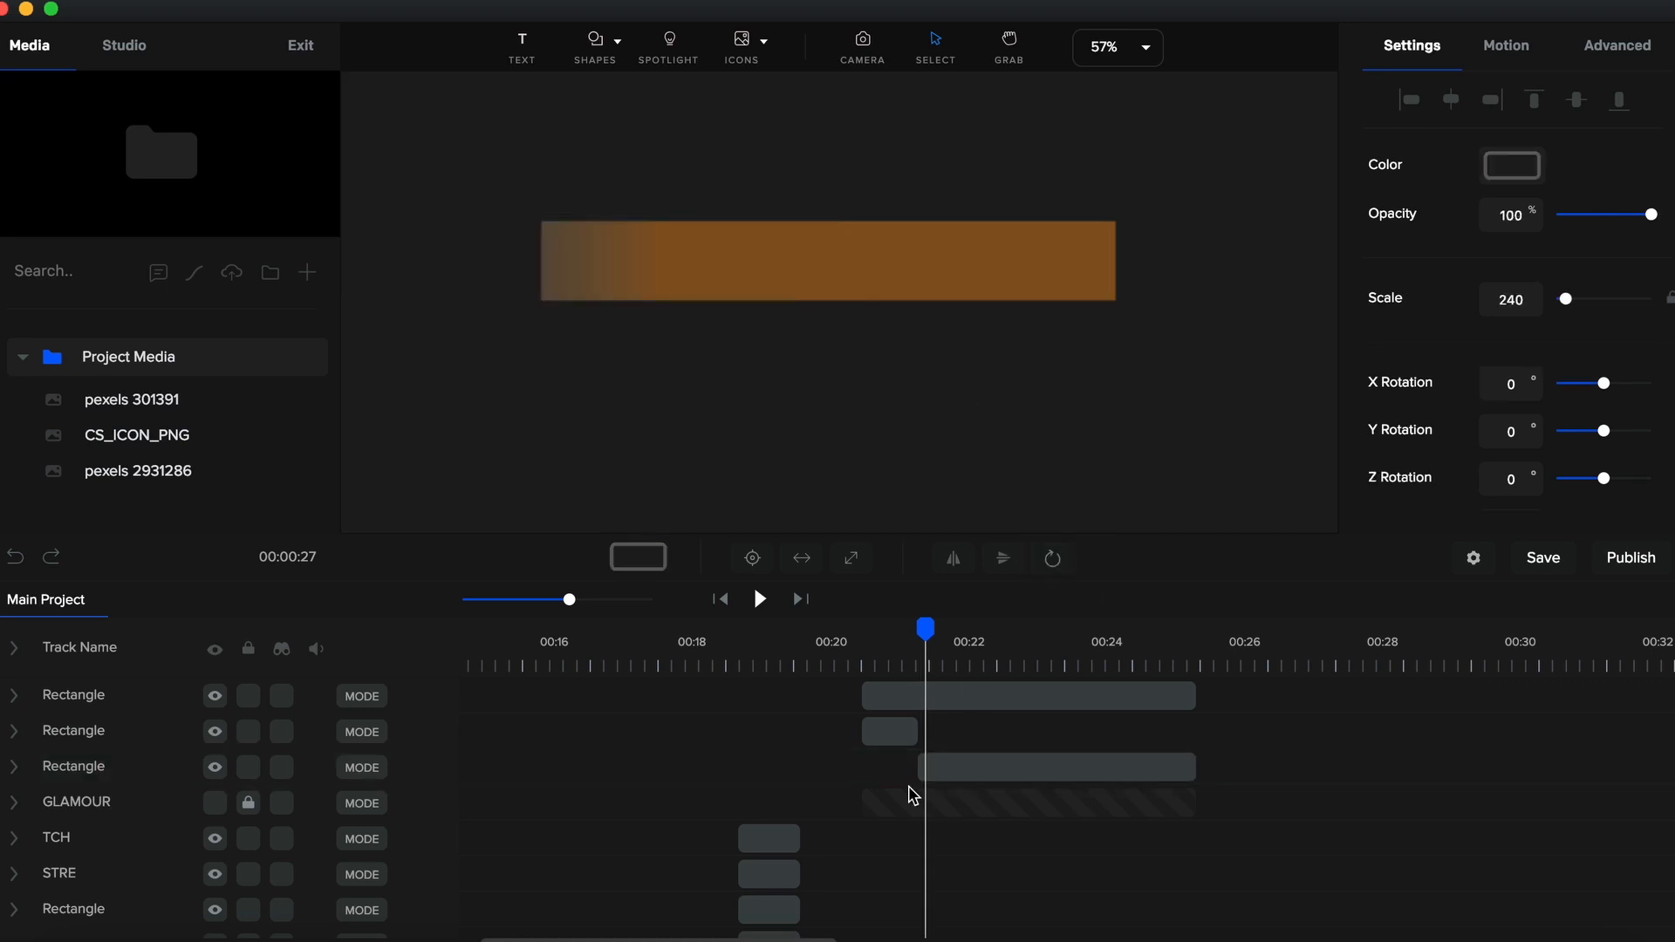
Add an animation with the Scale property enabled near the start of the second left-rectangle clip
{"action": "left_click", "coordinate": [954, 768]}
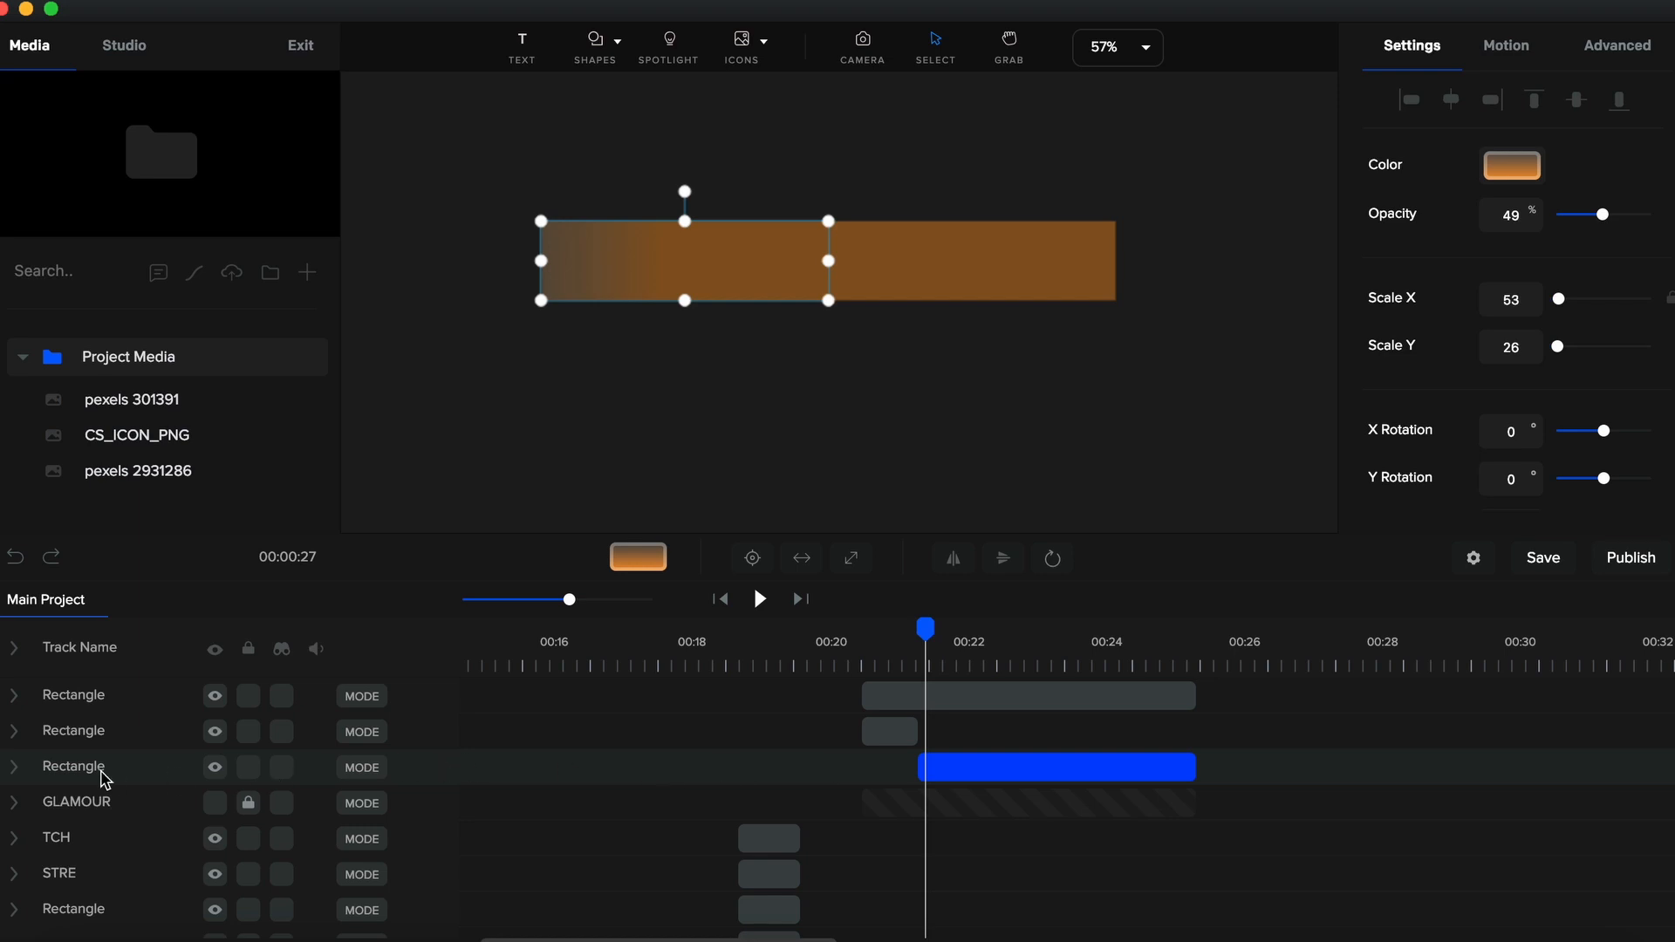
{"action": "left_click", "coordinate": [14, 768]}
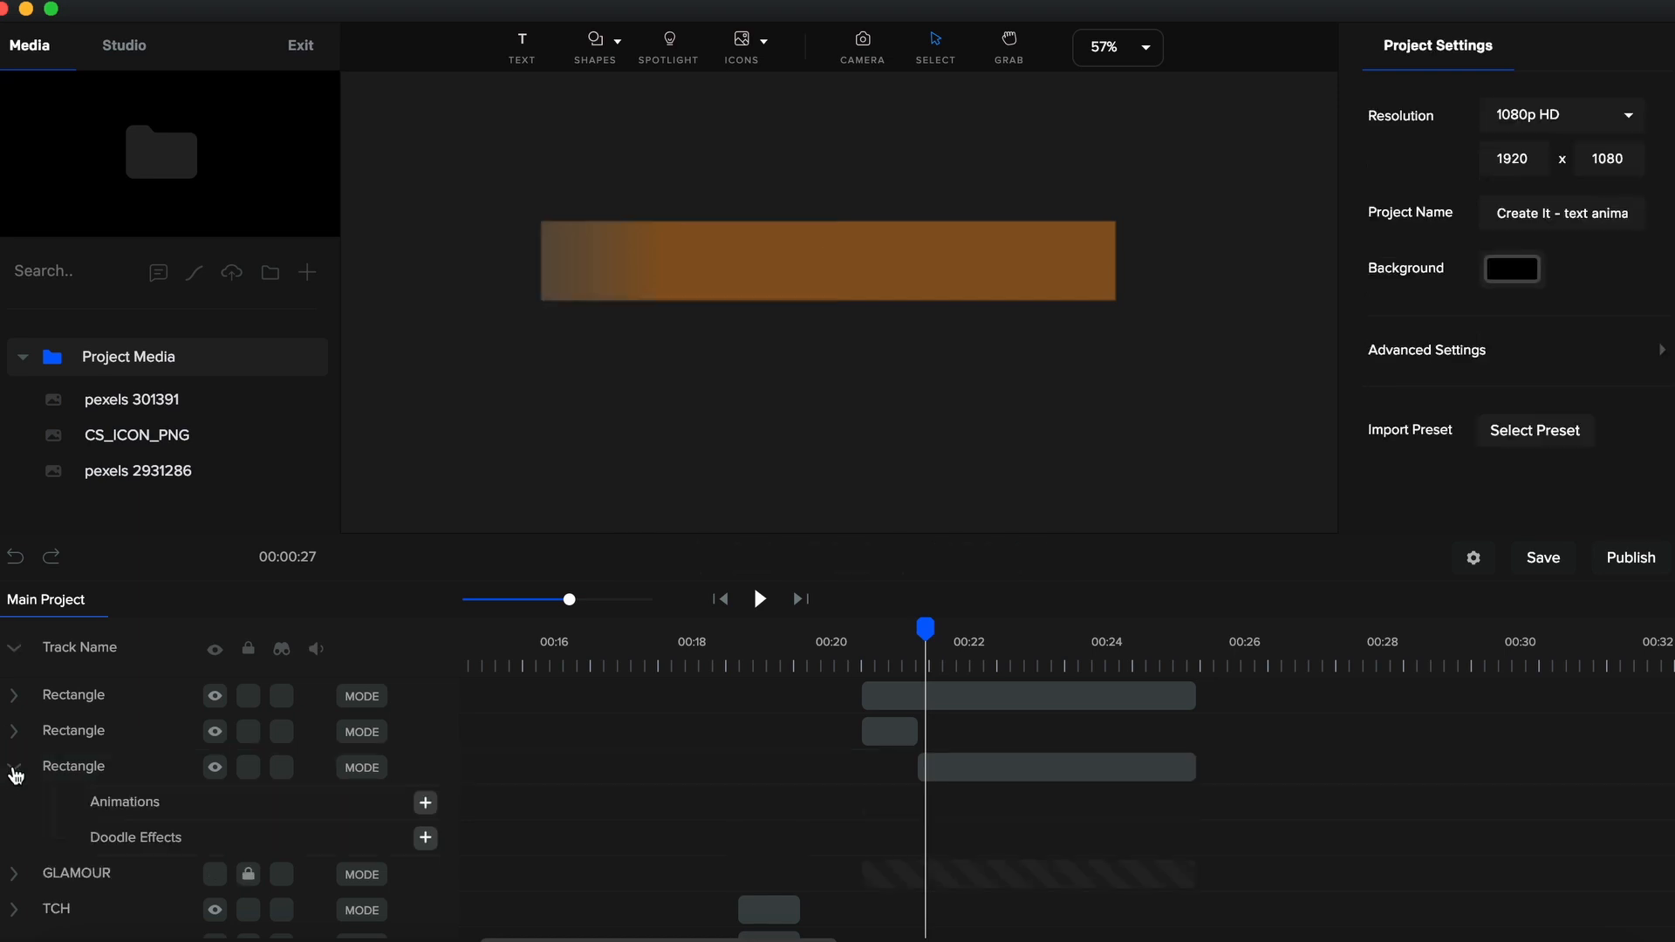
{"action": "left_click", "coordinate": [425, 802]}
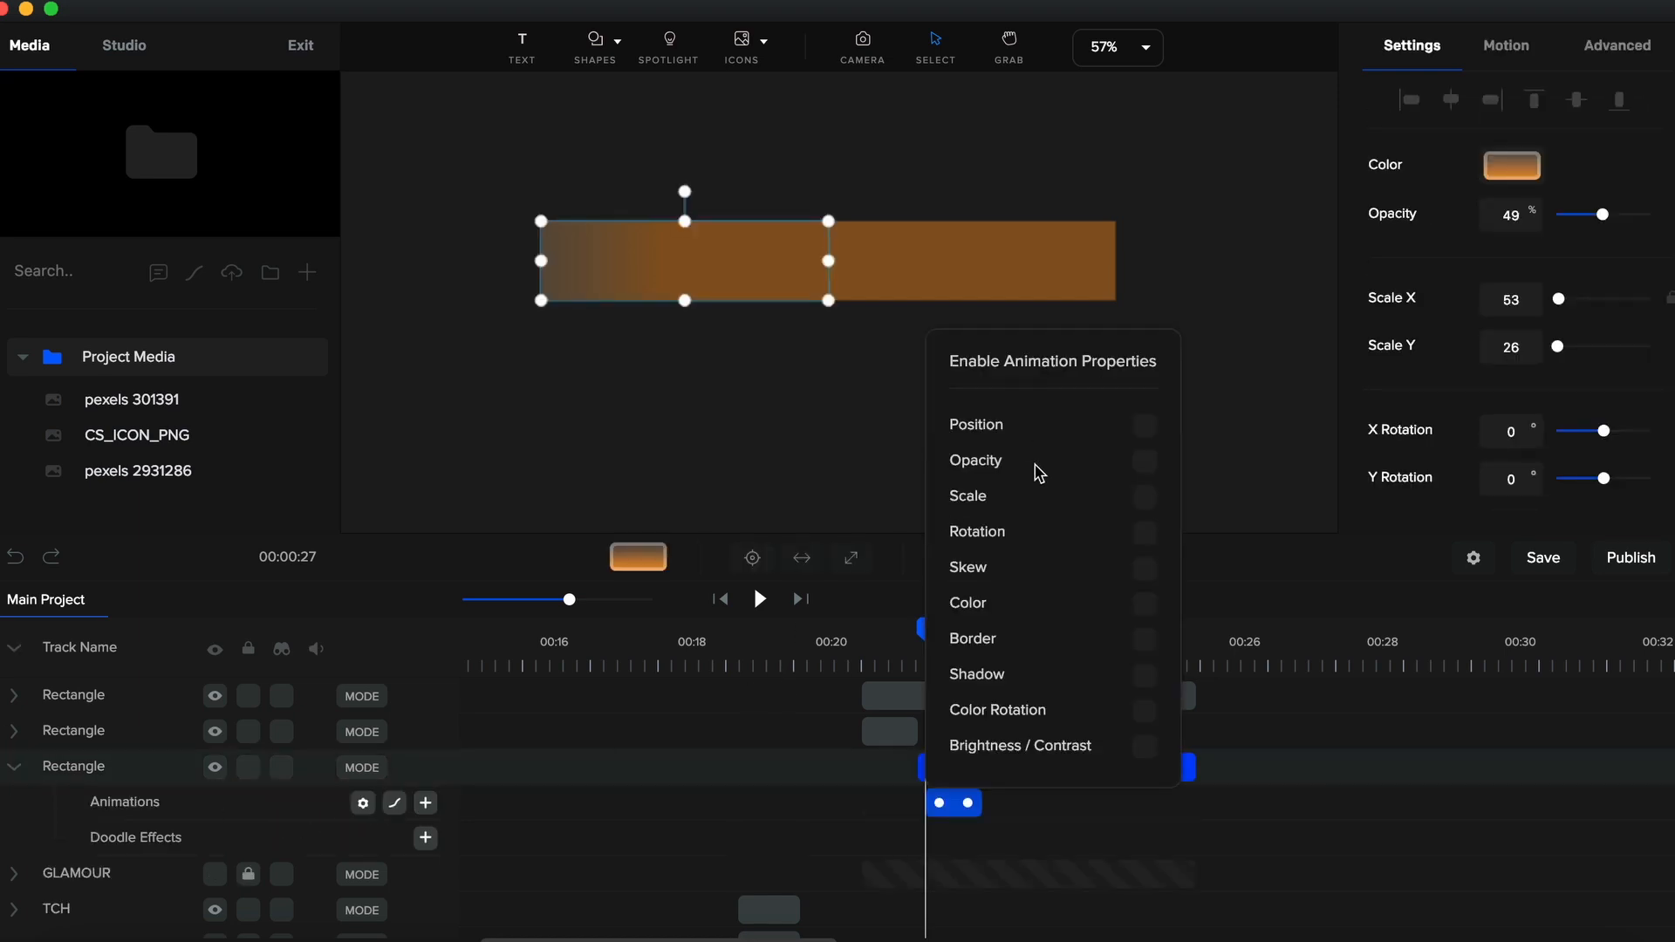
{"action": "left_click", "coordinate": [1144, 499]}
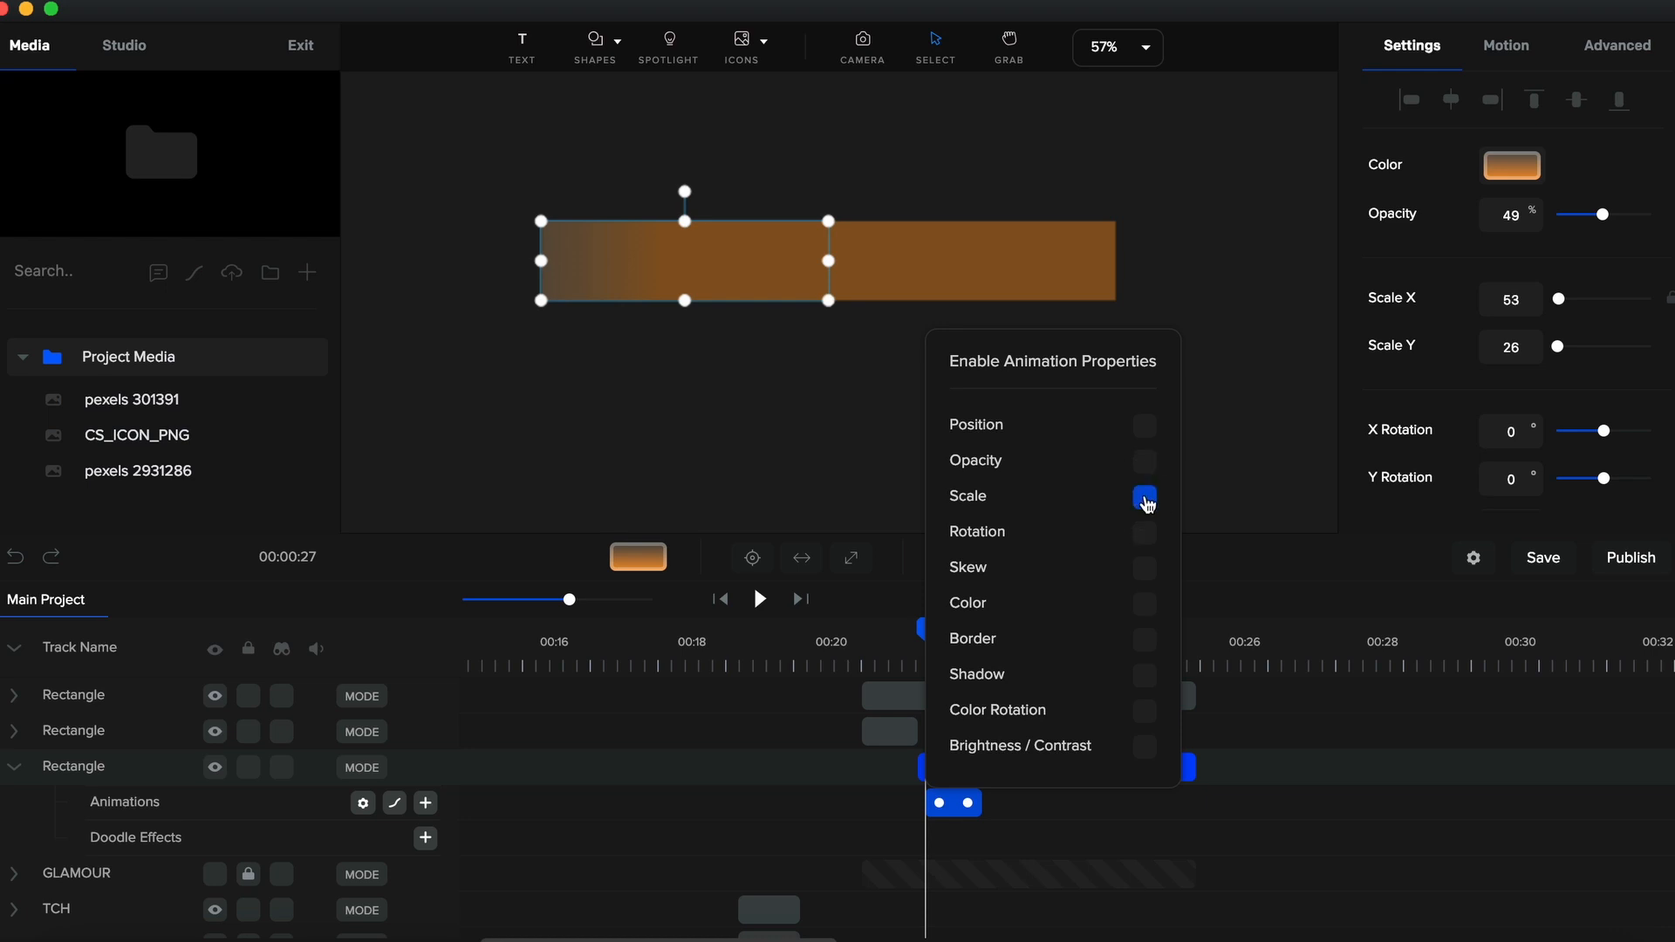
{"action": "left_click", "coordinate": [961, 807]}
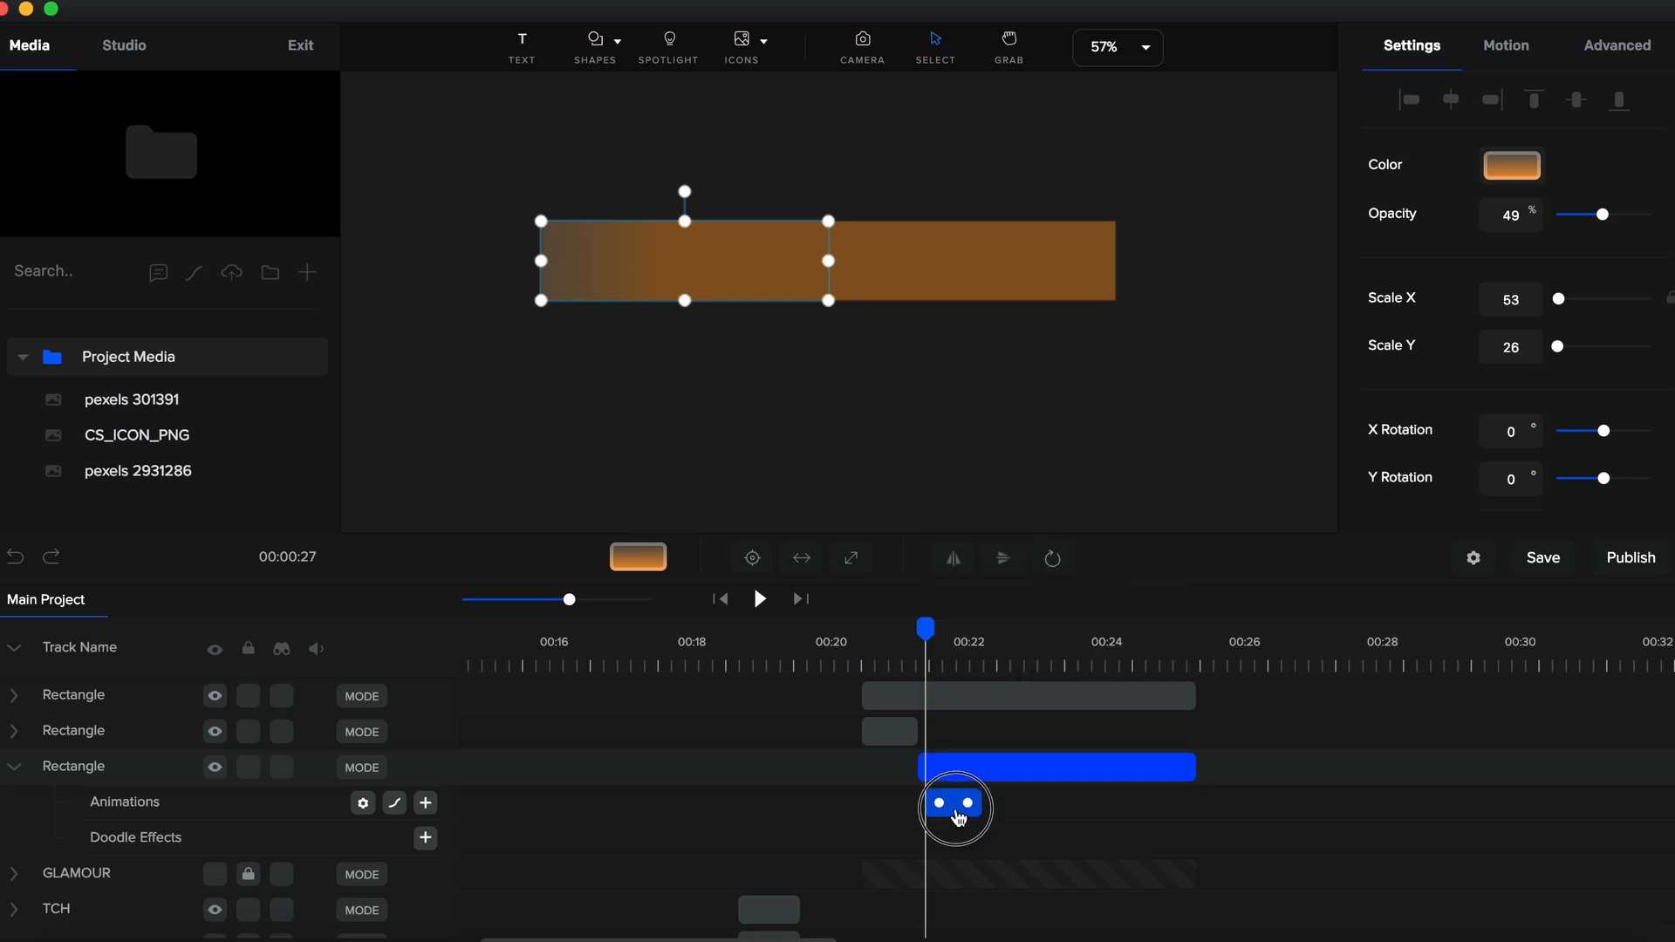
Set Scale X to 0 at the end of the second clip's animation, just past 00:22, and trim the clip there
{"action": "left_click", "coordinate": [1005, 669]}
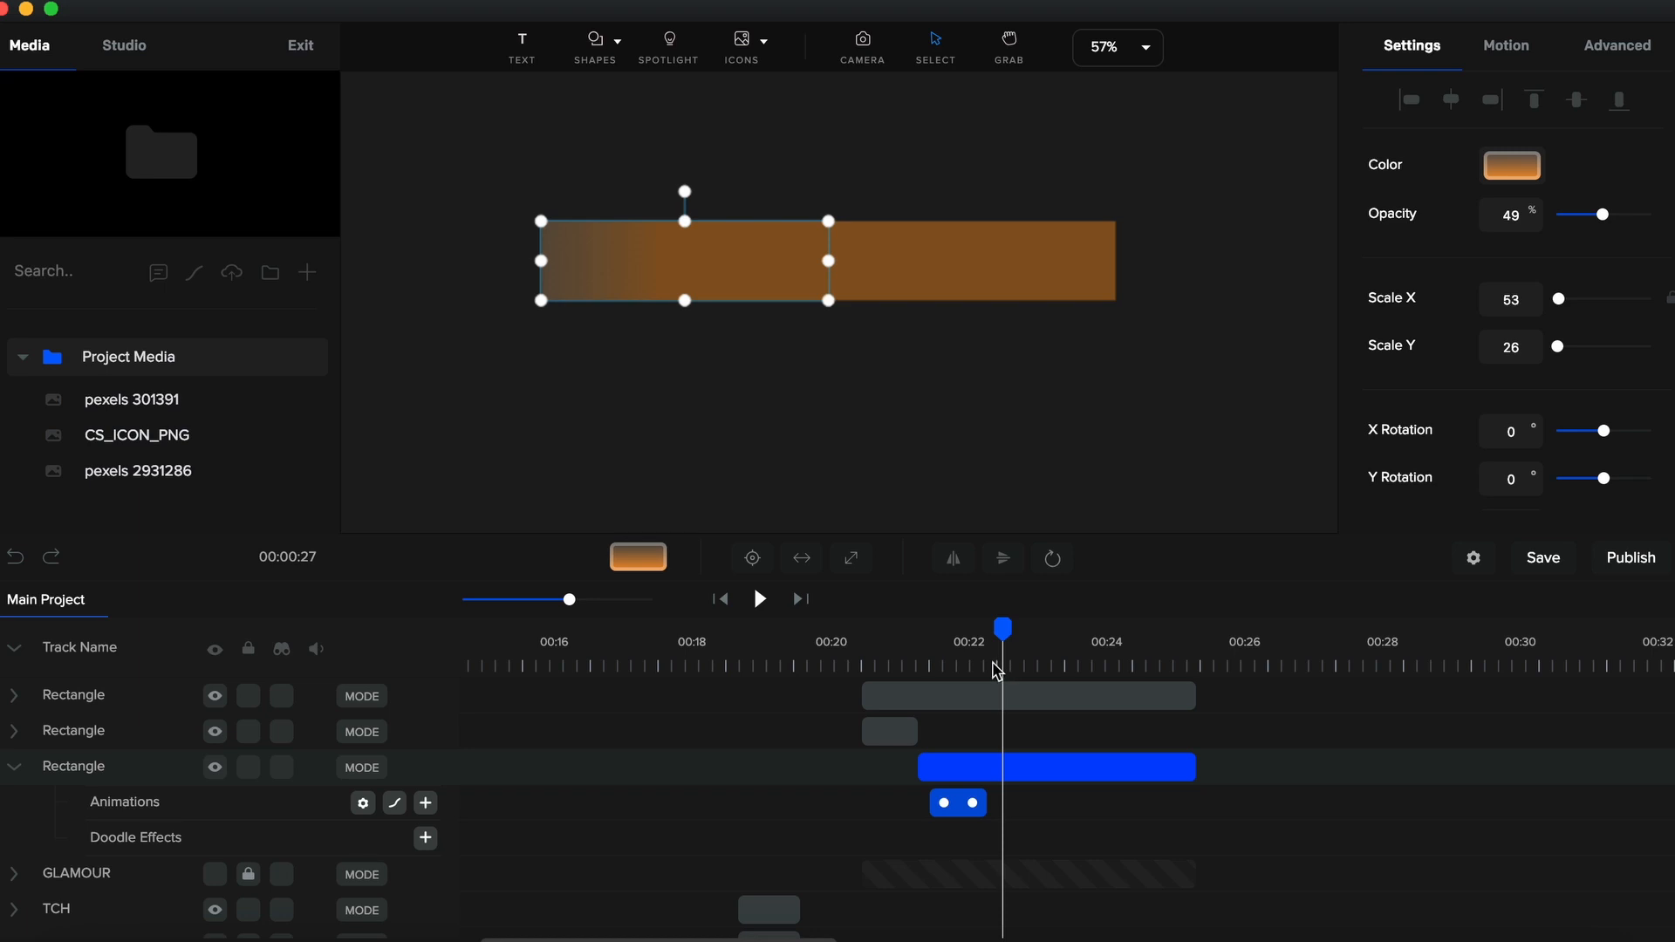
{"action": "left_click", "coordinate": [994, 665]}
{"action": "left_click_drag", "start_coordinate": [995, 630], "coordinate": [989, 630]}
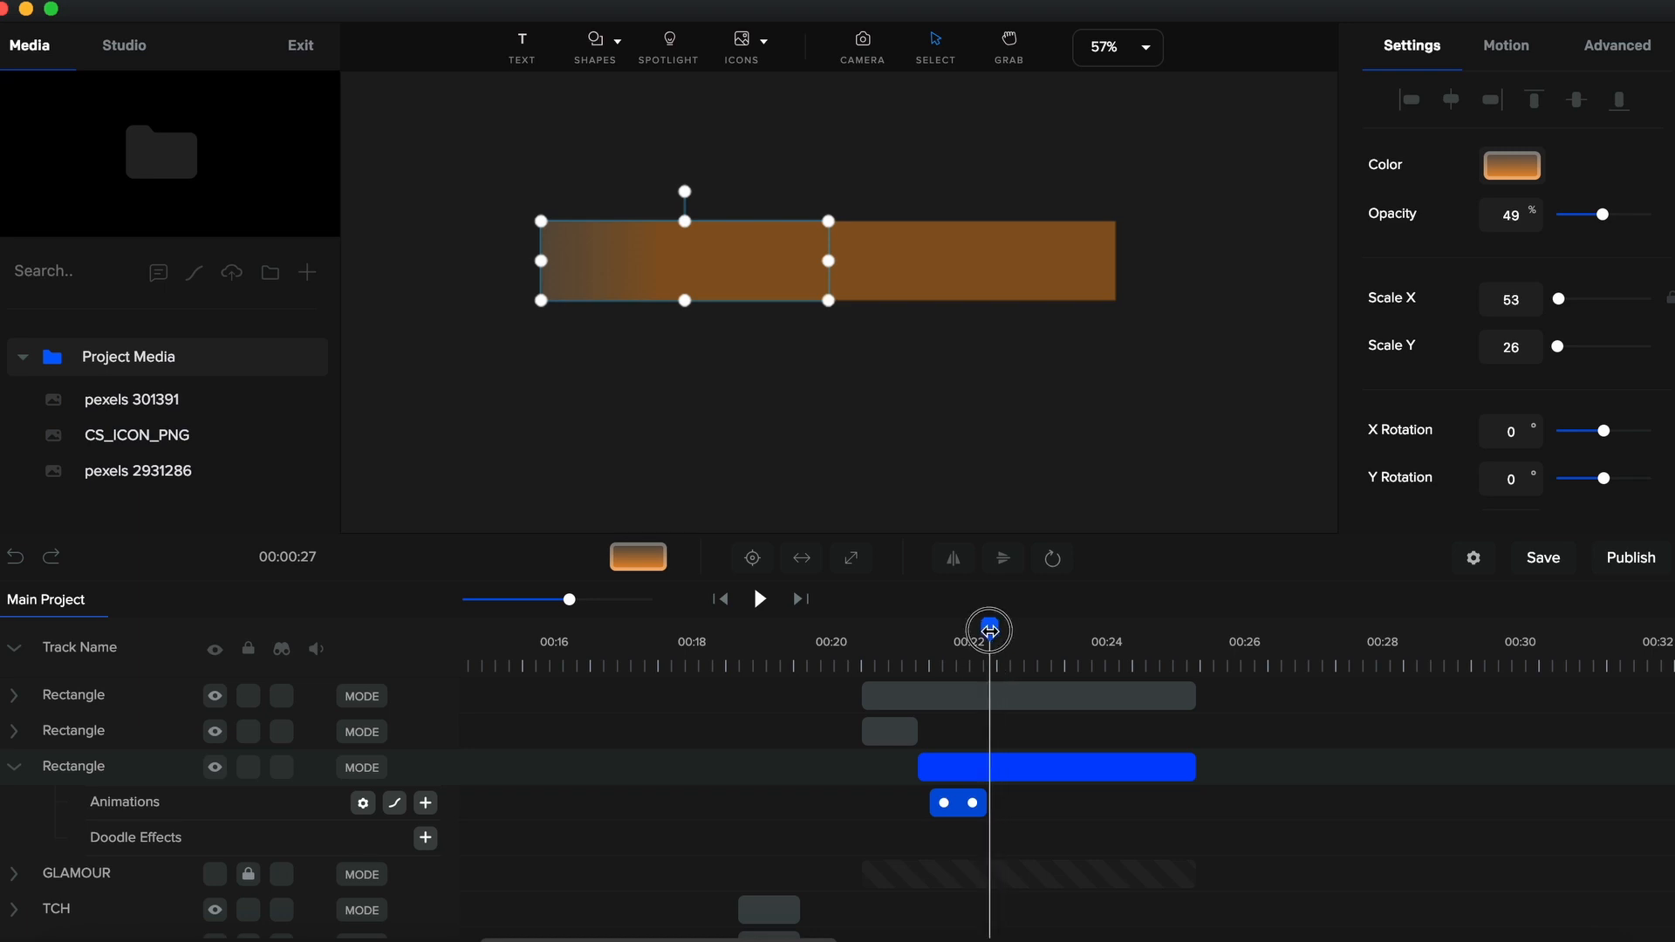
{"action": "double_click", "coordinate": [1533, 303]}
{"action": "type", "text": "0"}
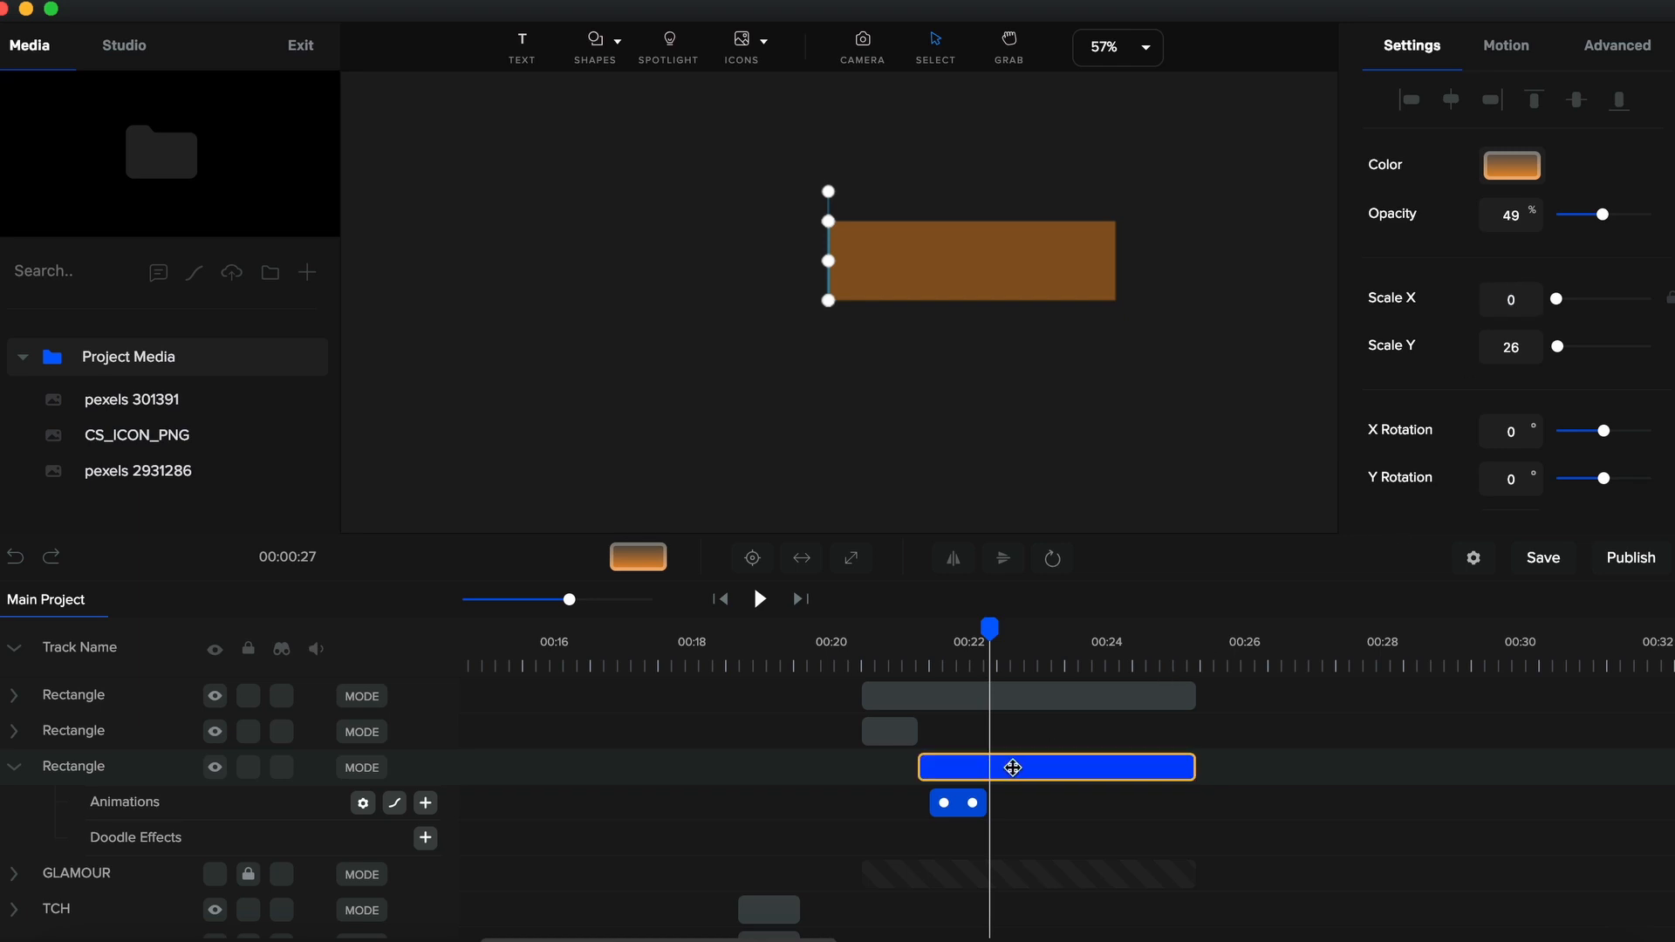
{"action": "left_click_drag", "start_coordinate": [1194, 768], "coordinate": [990, 770]}
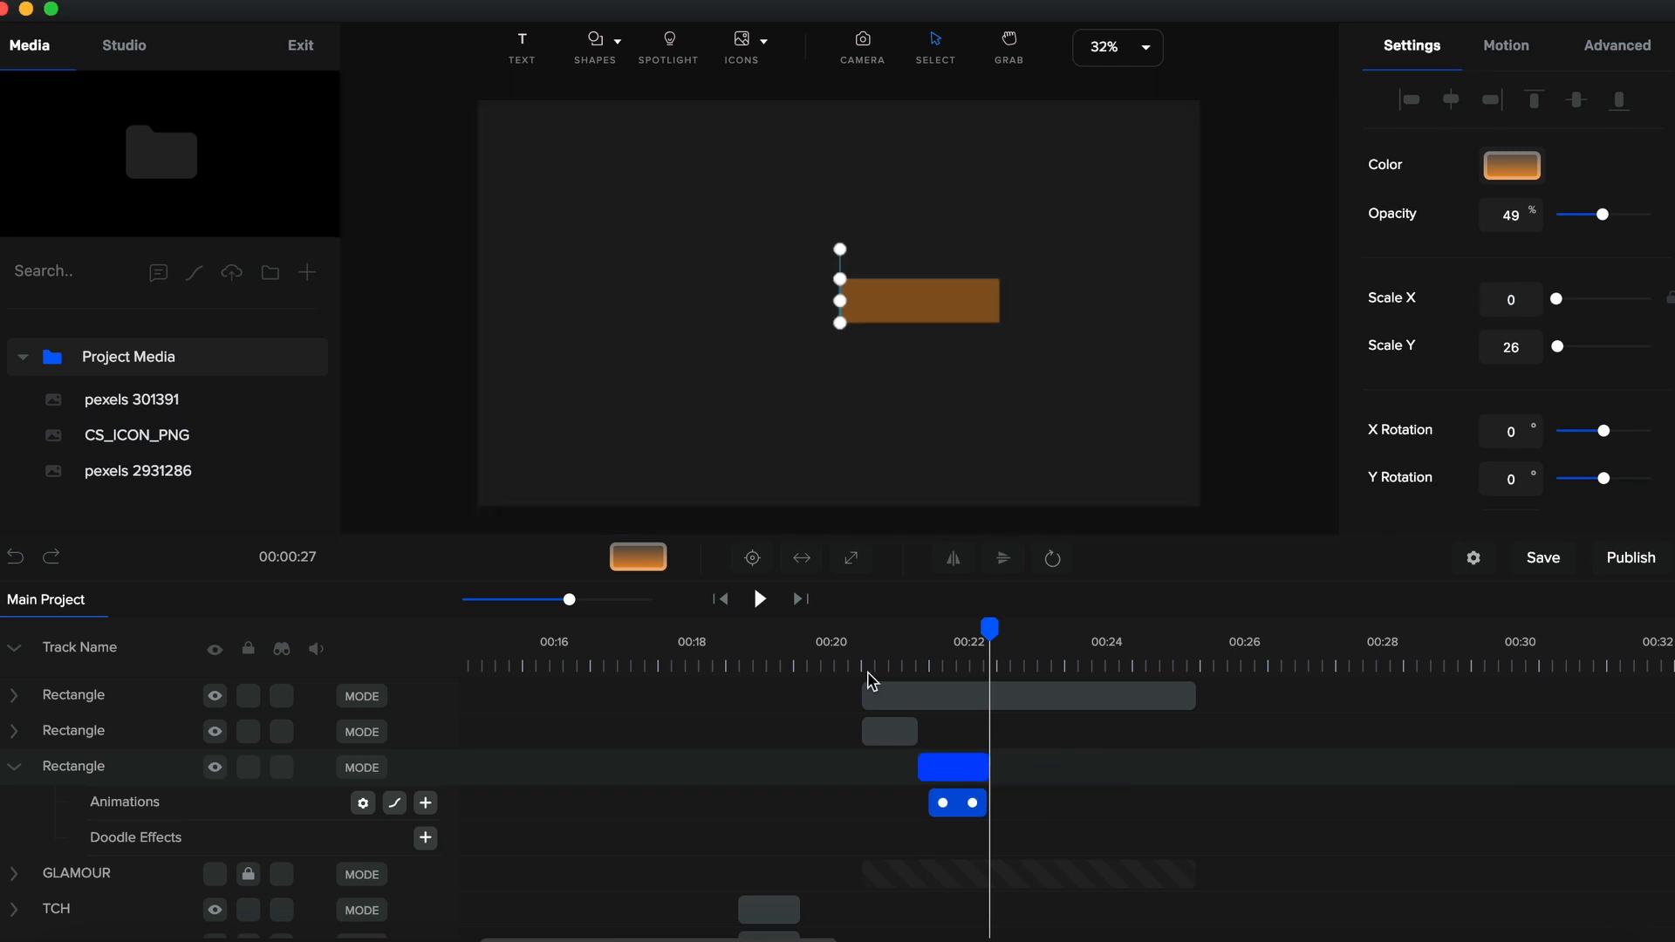
Duplicate the shrinking rectangle clip, place the copy directly after it in time, and move its track just above GLAMOUR
{"action": "left_click", "coordinate": [949, 761]}
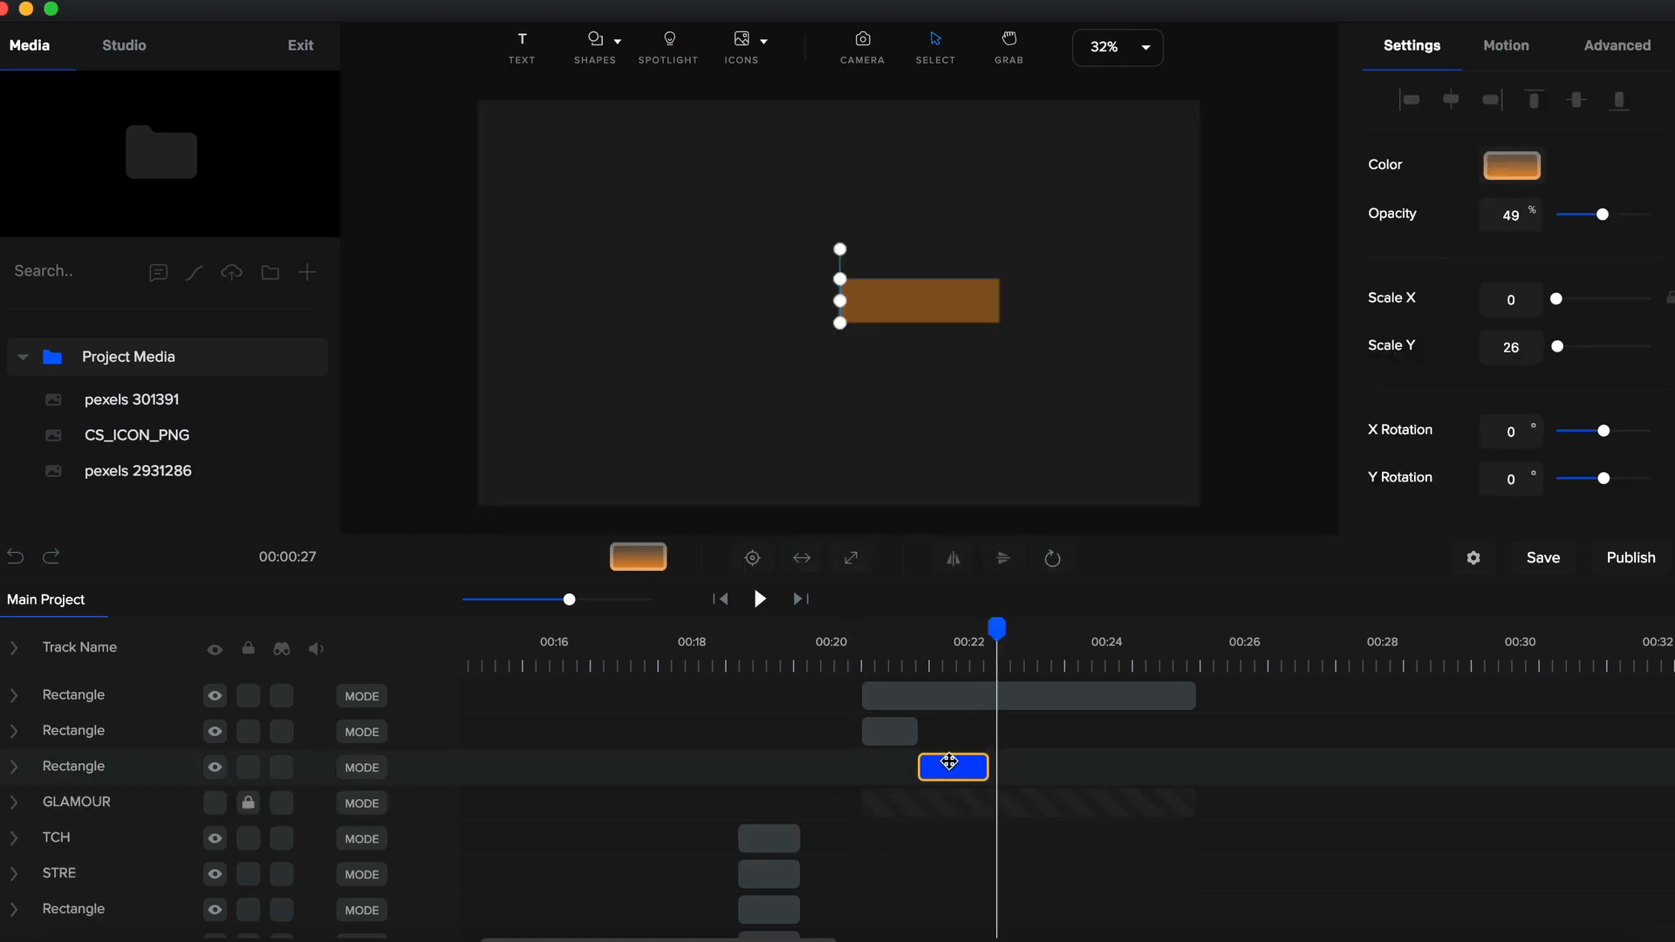
{"action": "key", "text": "super+d"}
{"action": "left_click", "coordinate": [950, 760]}
{"action": "left_click_drag", "start_coordinate": [949, 760], "coordinate": [1010, 761]}
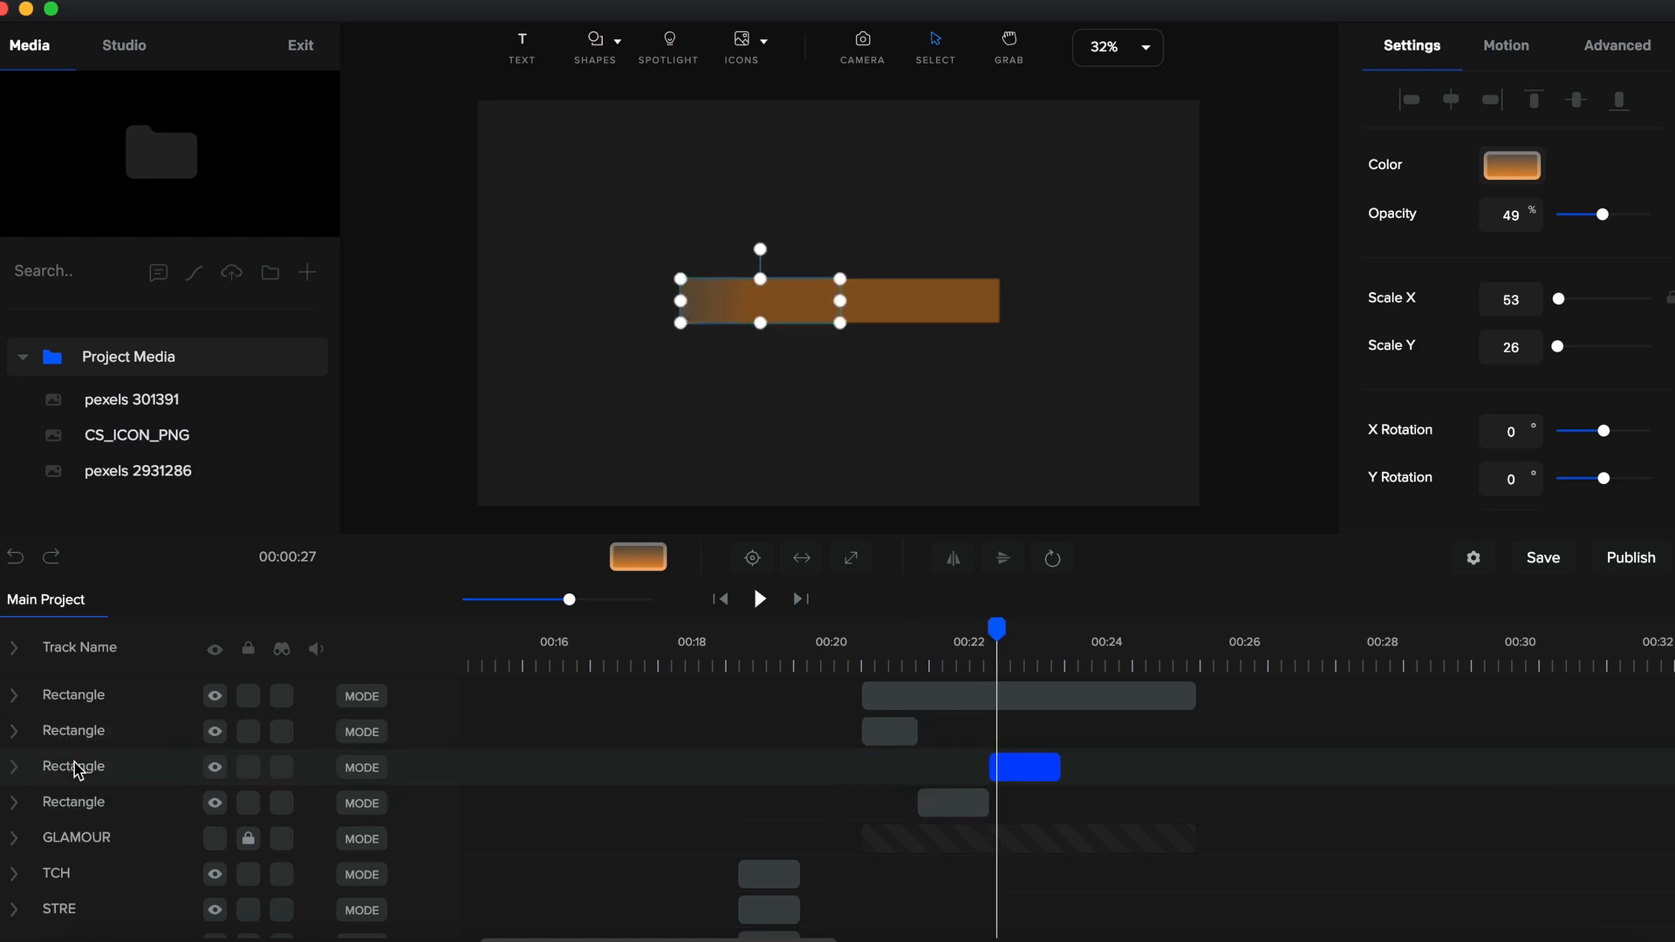
{"action": "left_click_drag", "start_coordinate": [77, 771], "coordinate": [75, 801]}
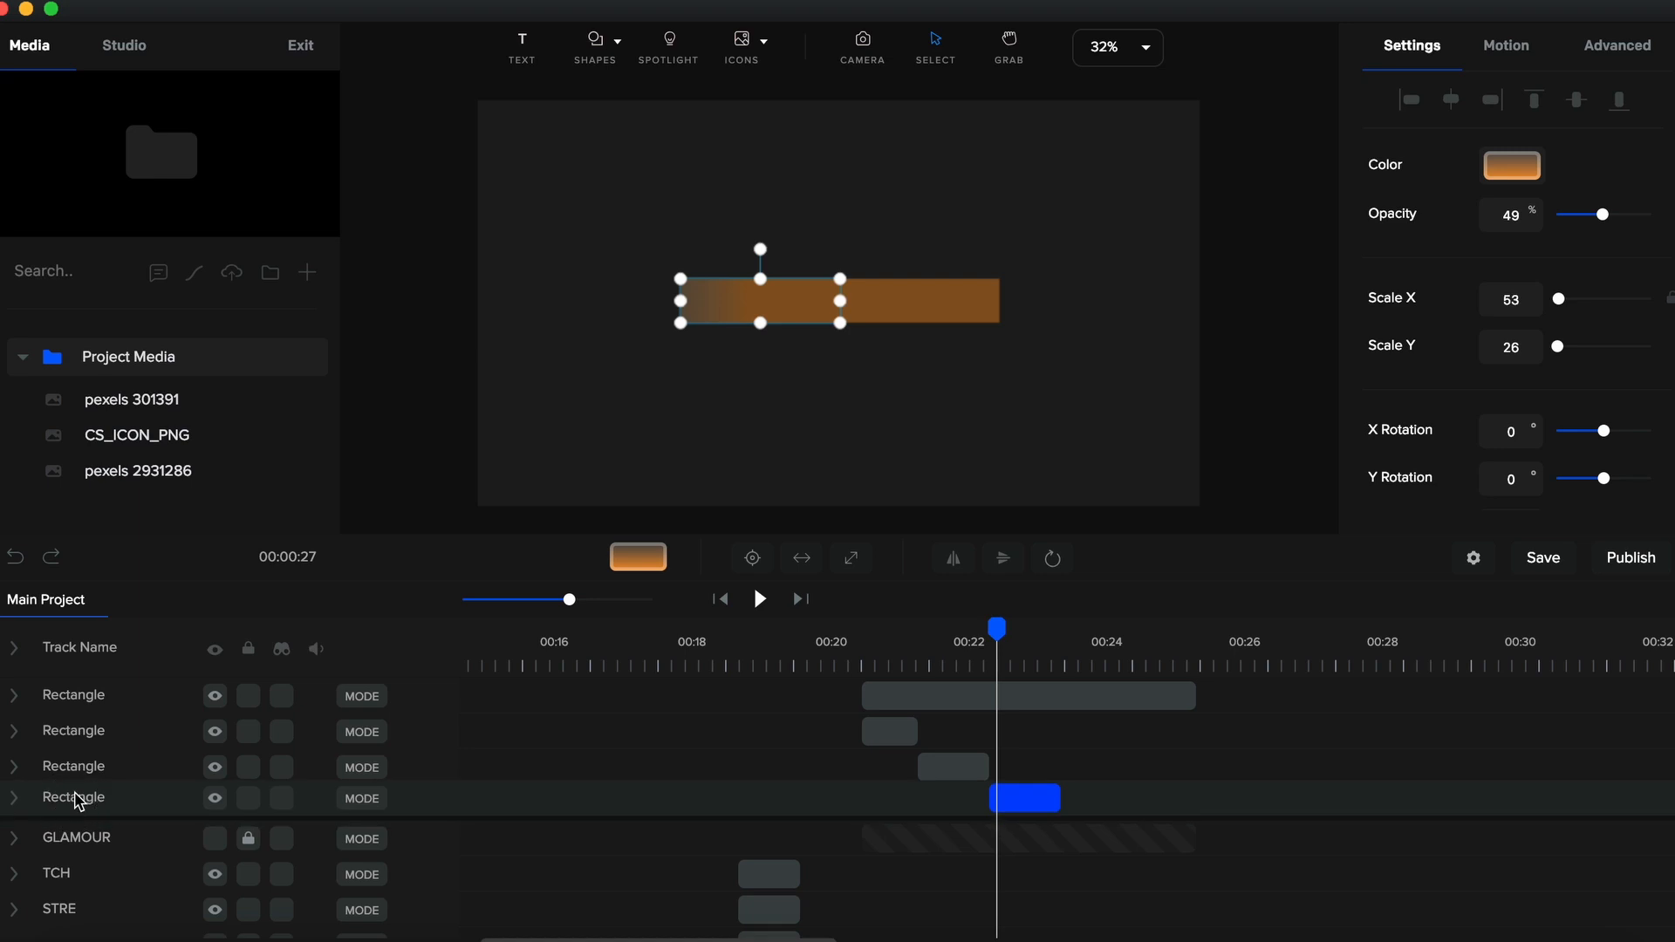
Set Scale X to 0 at the start of the third left-rectangle clip, just past 00:22
{"action": "left_click", "coordinate": [17, 807]}
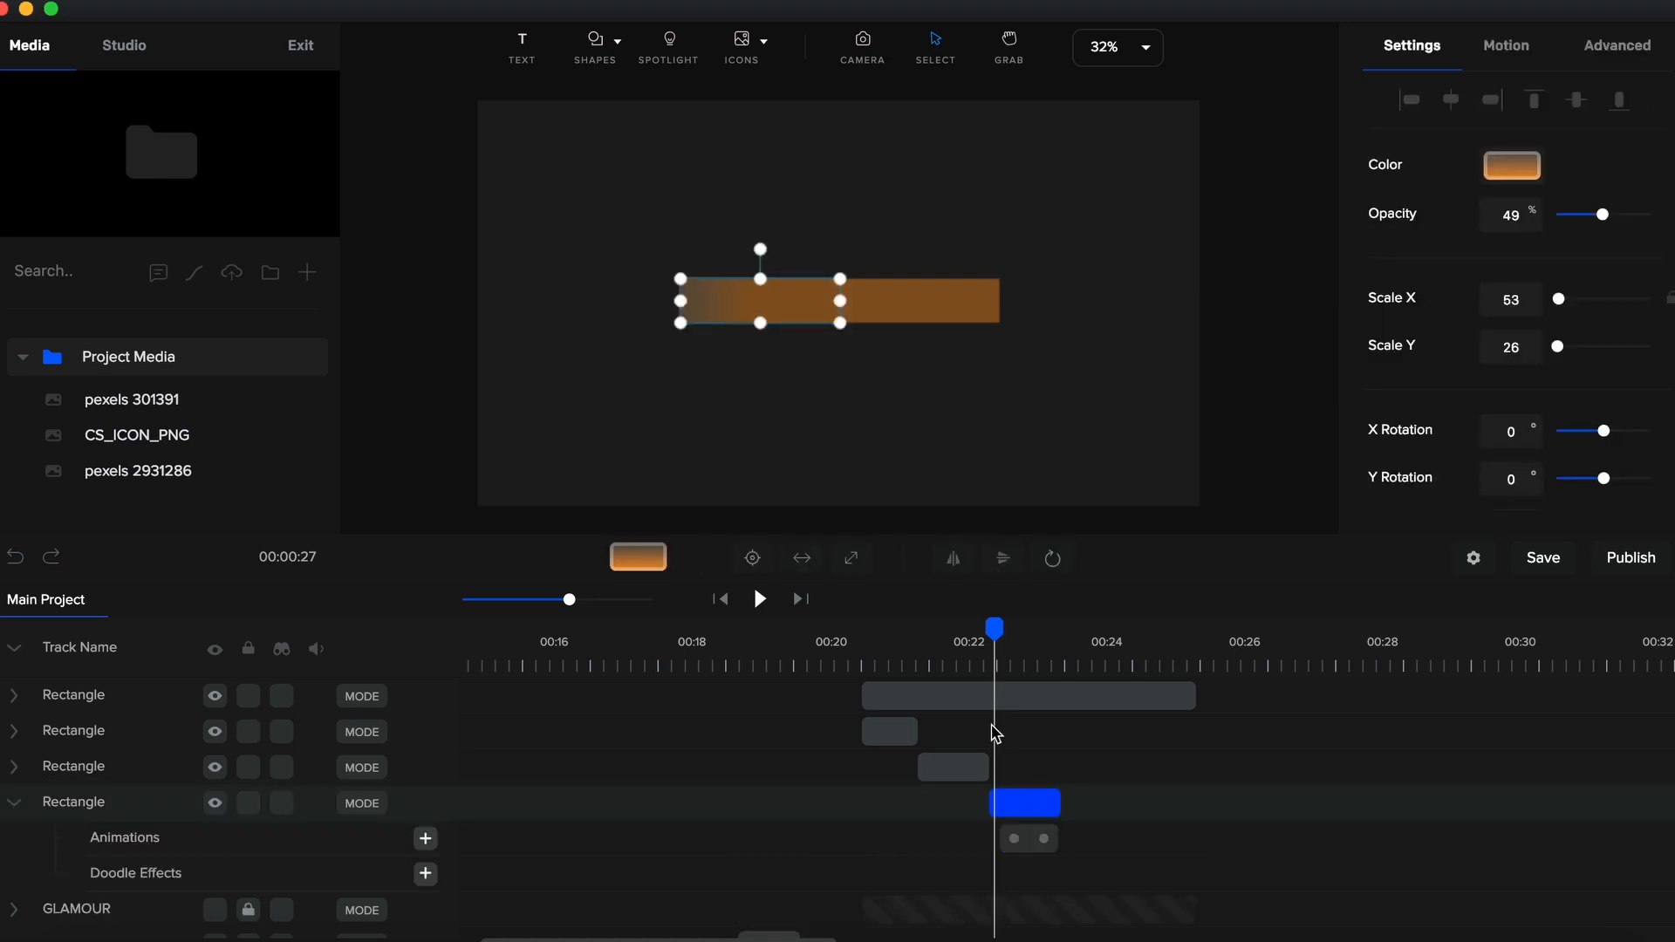
{"action": "left_click", "coordinate": [983, 666]}
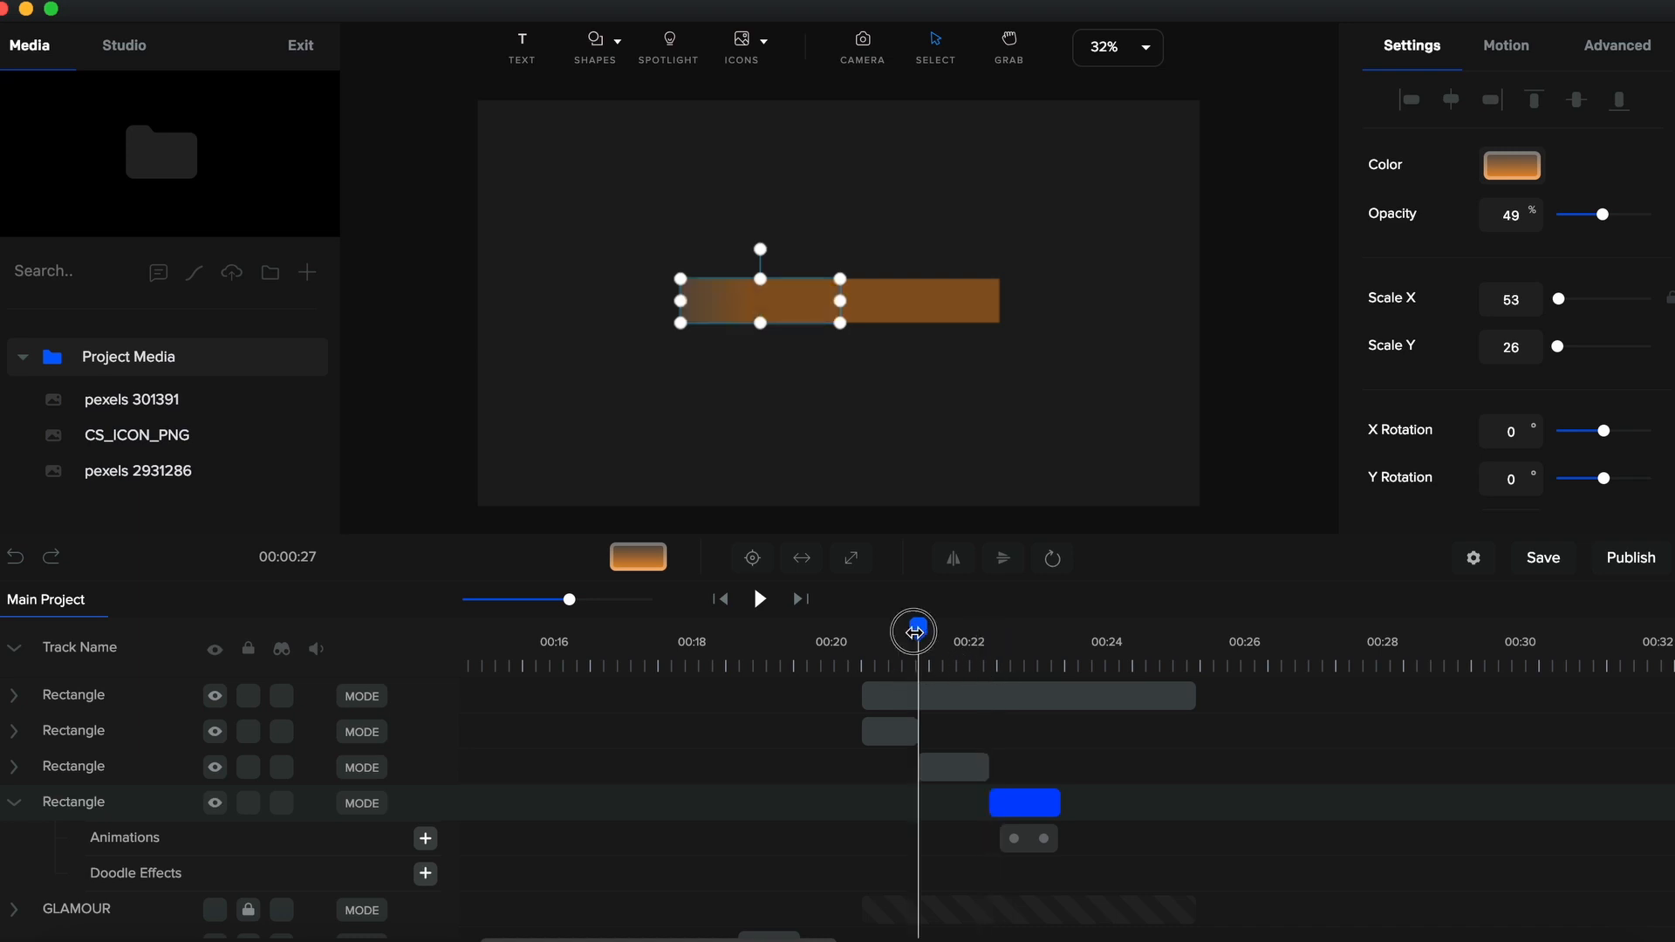
{"action": "left_click_drag", "start_coordinate": [915, 631], "coordinate": [992, 634]}
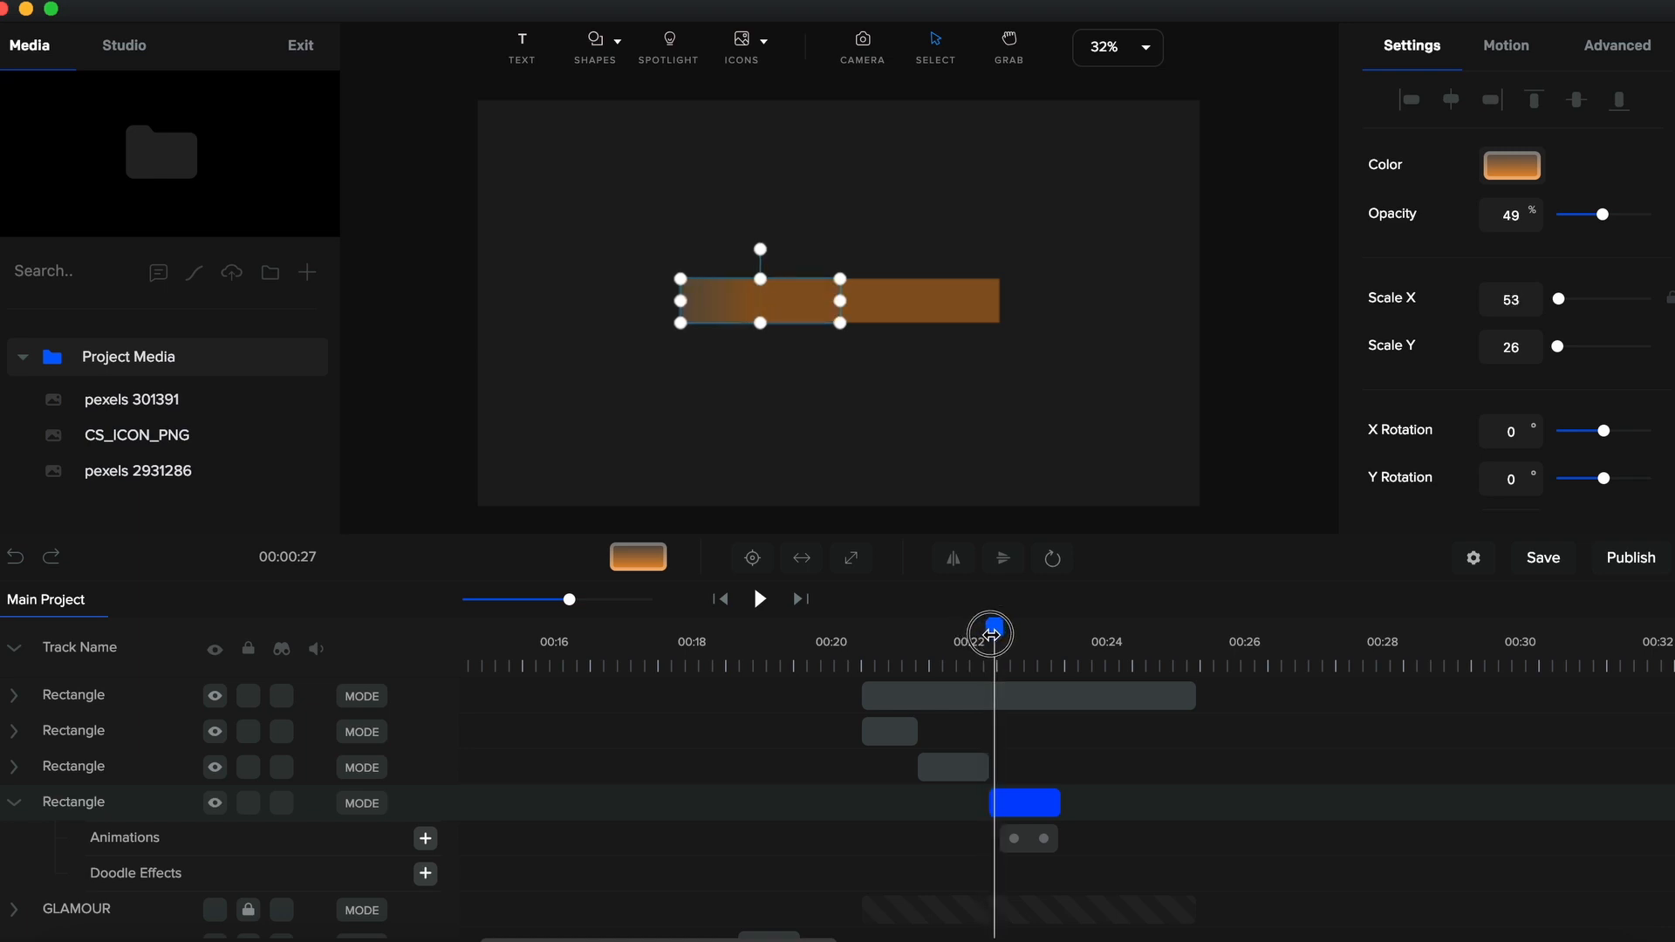
{"action": "left_click", "coordinate": [1527, 298]}
{"action": "type", "text": "0"}
{"action": "key", "text": "Return"}
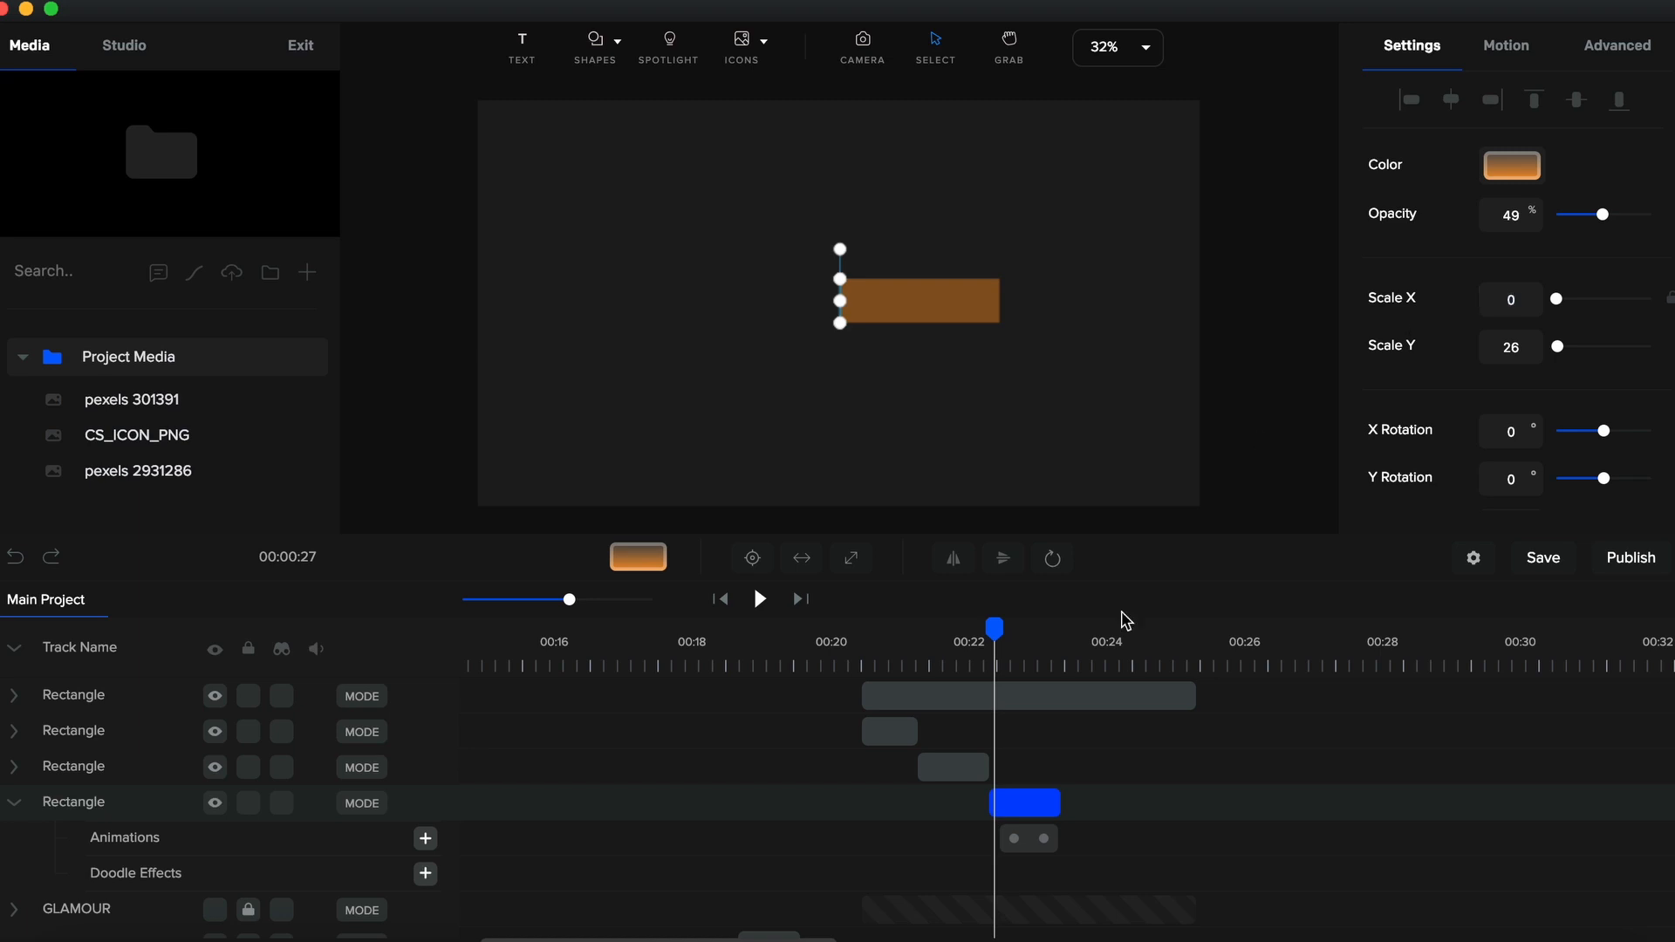
Shorten the third clip's animation, set Scale X to 53 at its end past 00:23, and preview the left-rectangle sequence
{"action": "left_click", "coordinate": [1052, 844]}
{"action": "left_click_drag", "start_coordinate": [1048, 842], "coordinate": [1034, 843]}
{"action": "left_click", "coordinate": [1058, 667]}
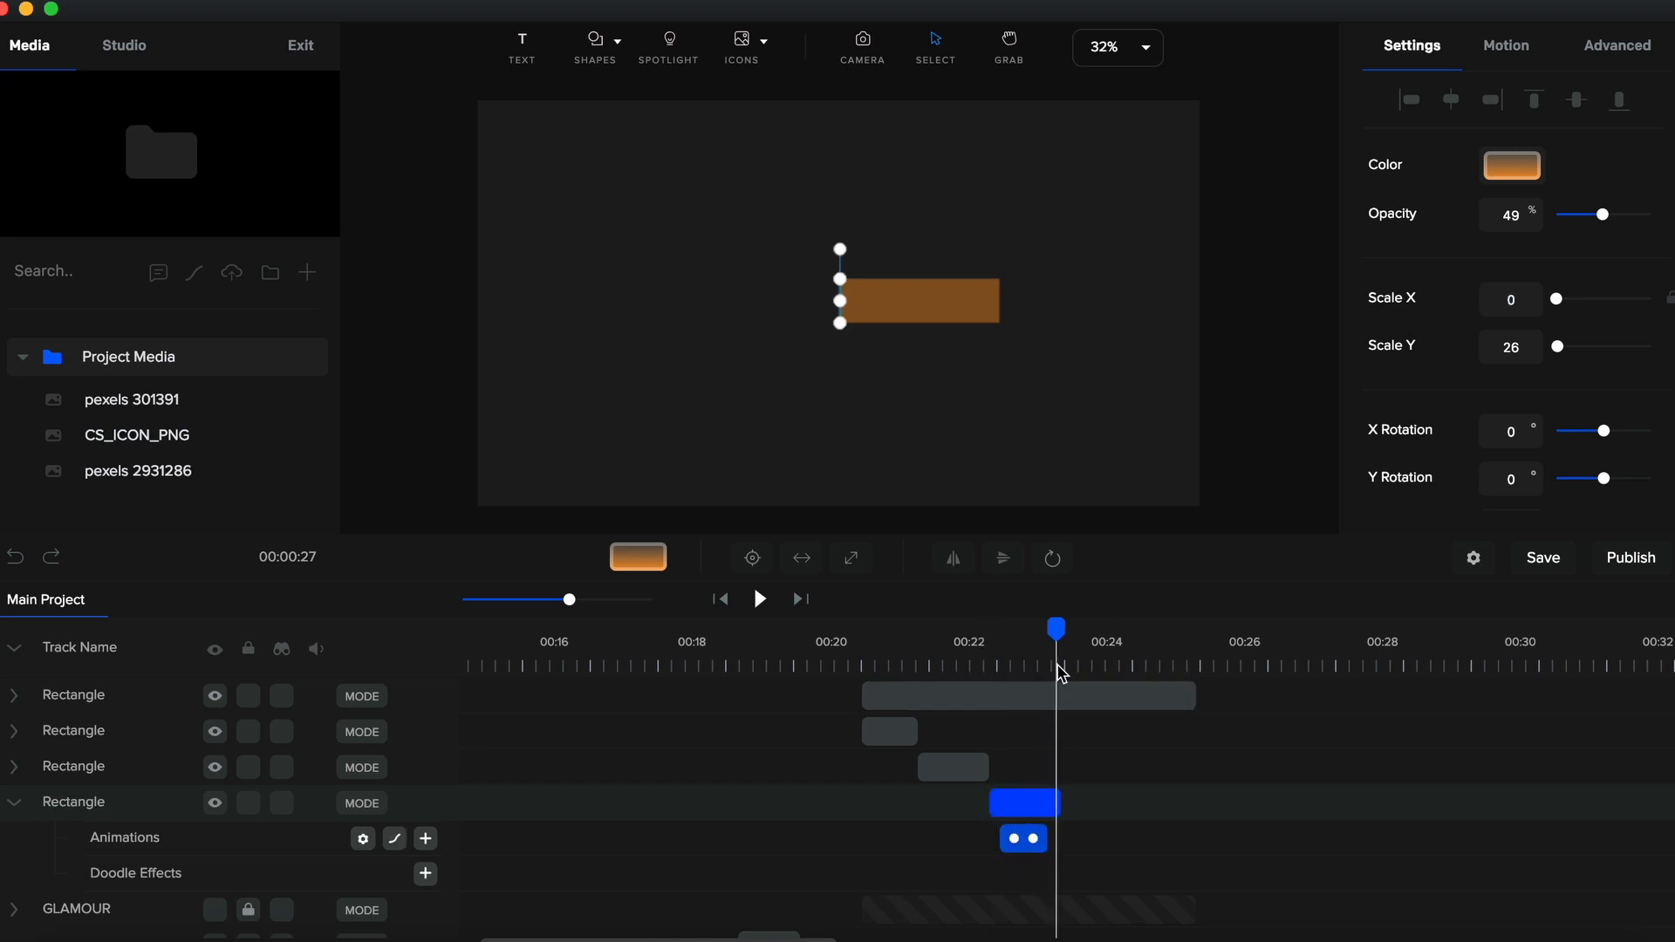
{"action": "left_click", "coordinate": [1526, 297]}
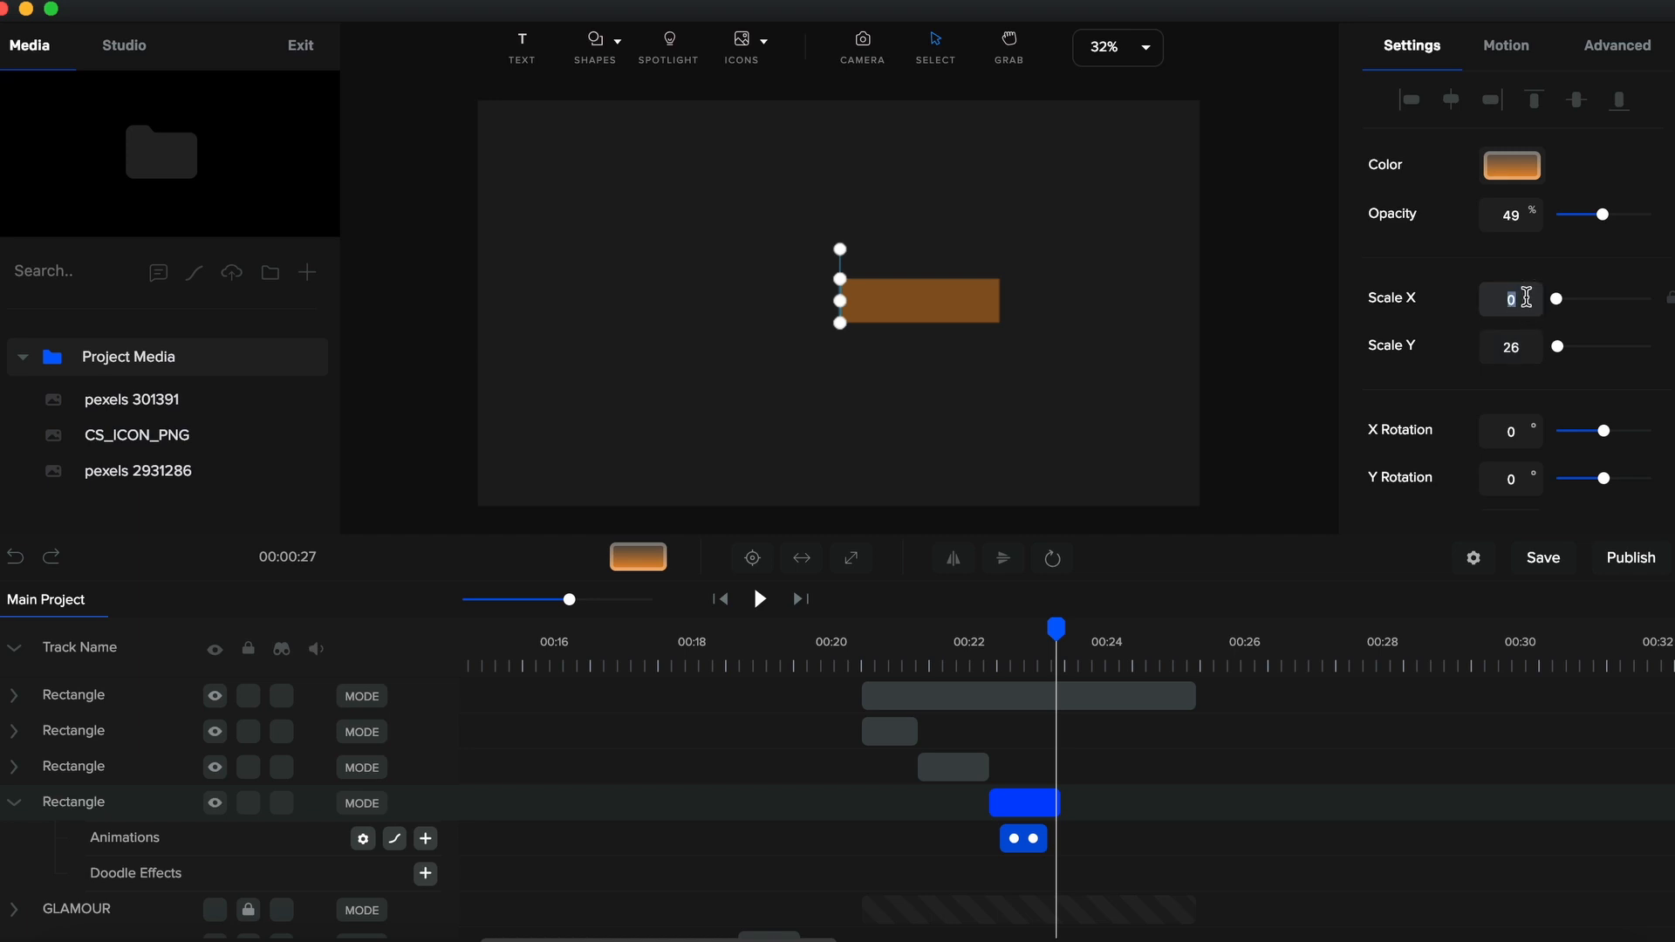
{"action": "type", "text": "53"}
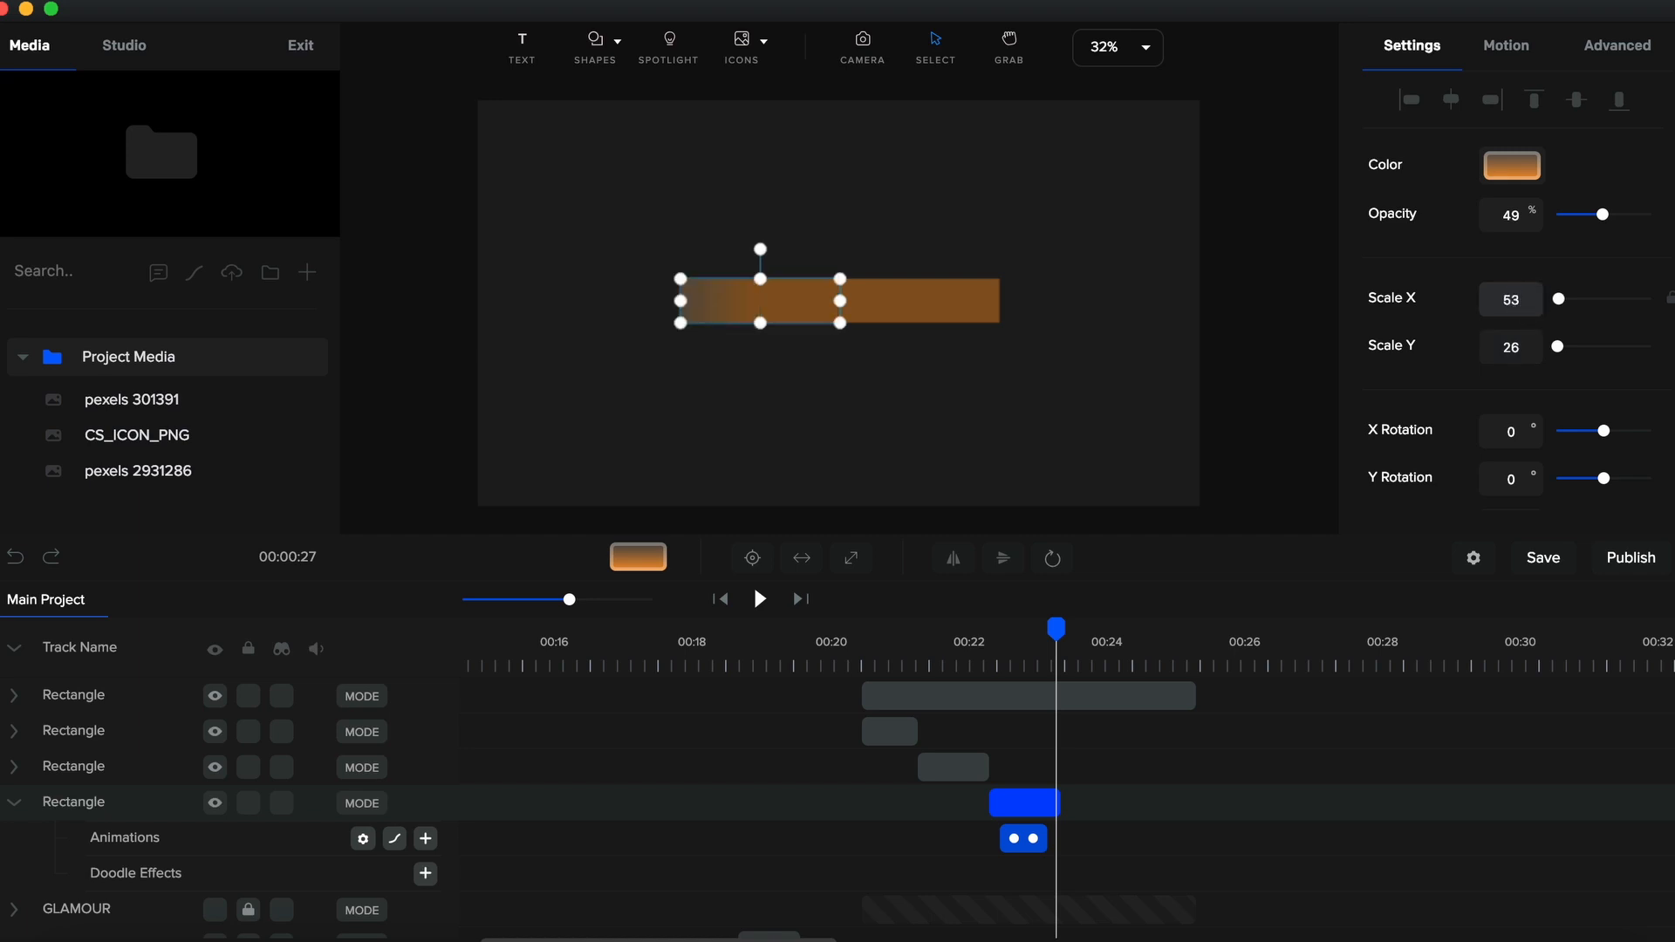
{"action": "left_click", "coordinate": [858, 669]}
{"action": "key", "text": "space"}
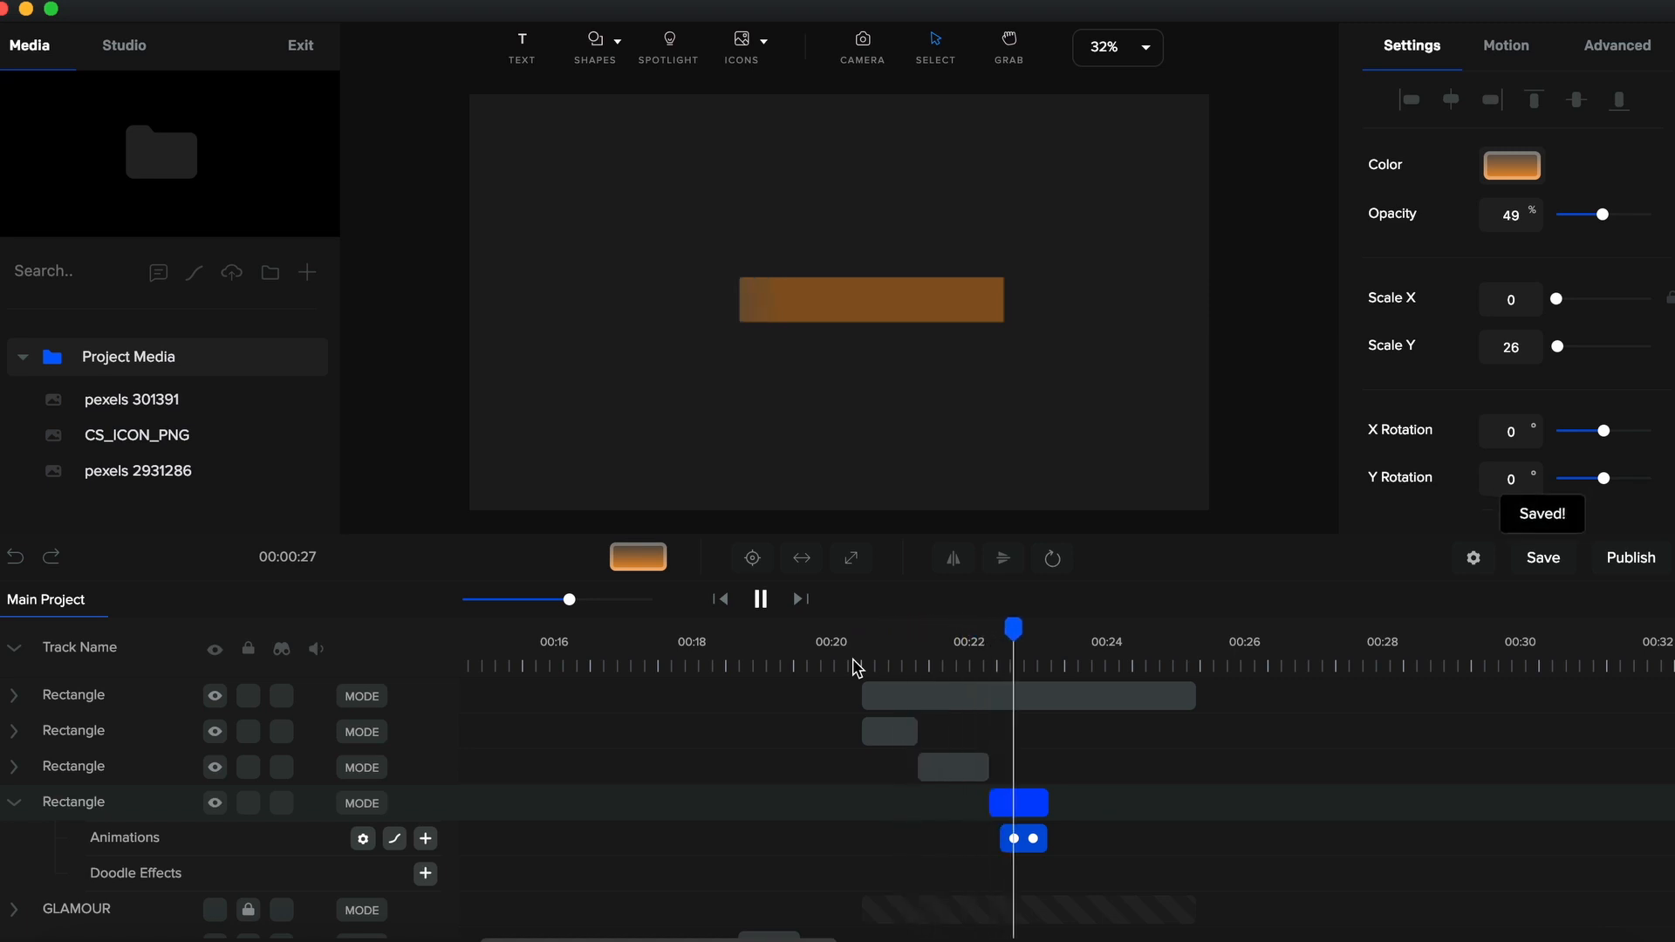
{"action": "key", "text": "space"}
Duplicate the first left-rectangle clip, move its track just above GLAMOUR, and place it directly after the third clip in time
{"action": "left_click", "coordinate": [898, 732]}
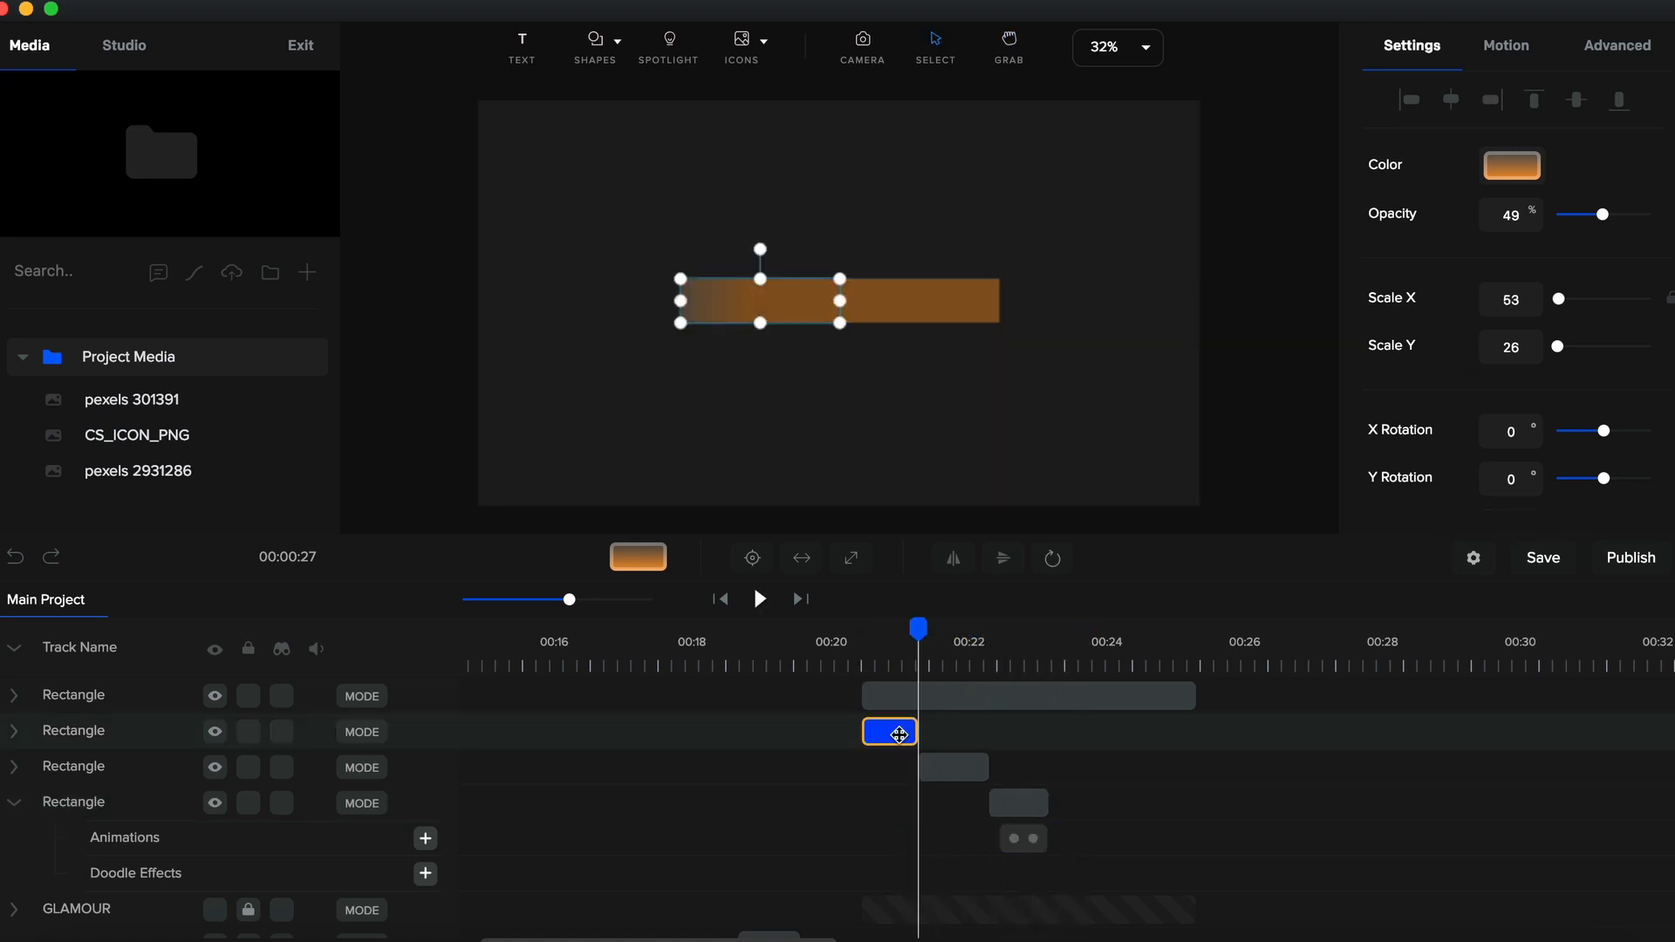
{"action": "key", "text": "super+d"}
{"action": "left_click", "coordinate": [892, 735]}
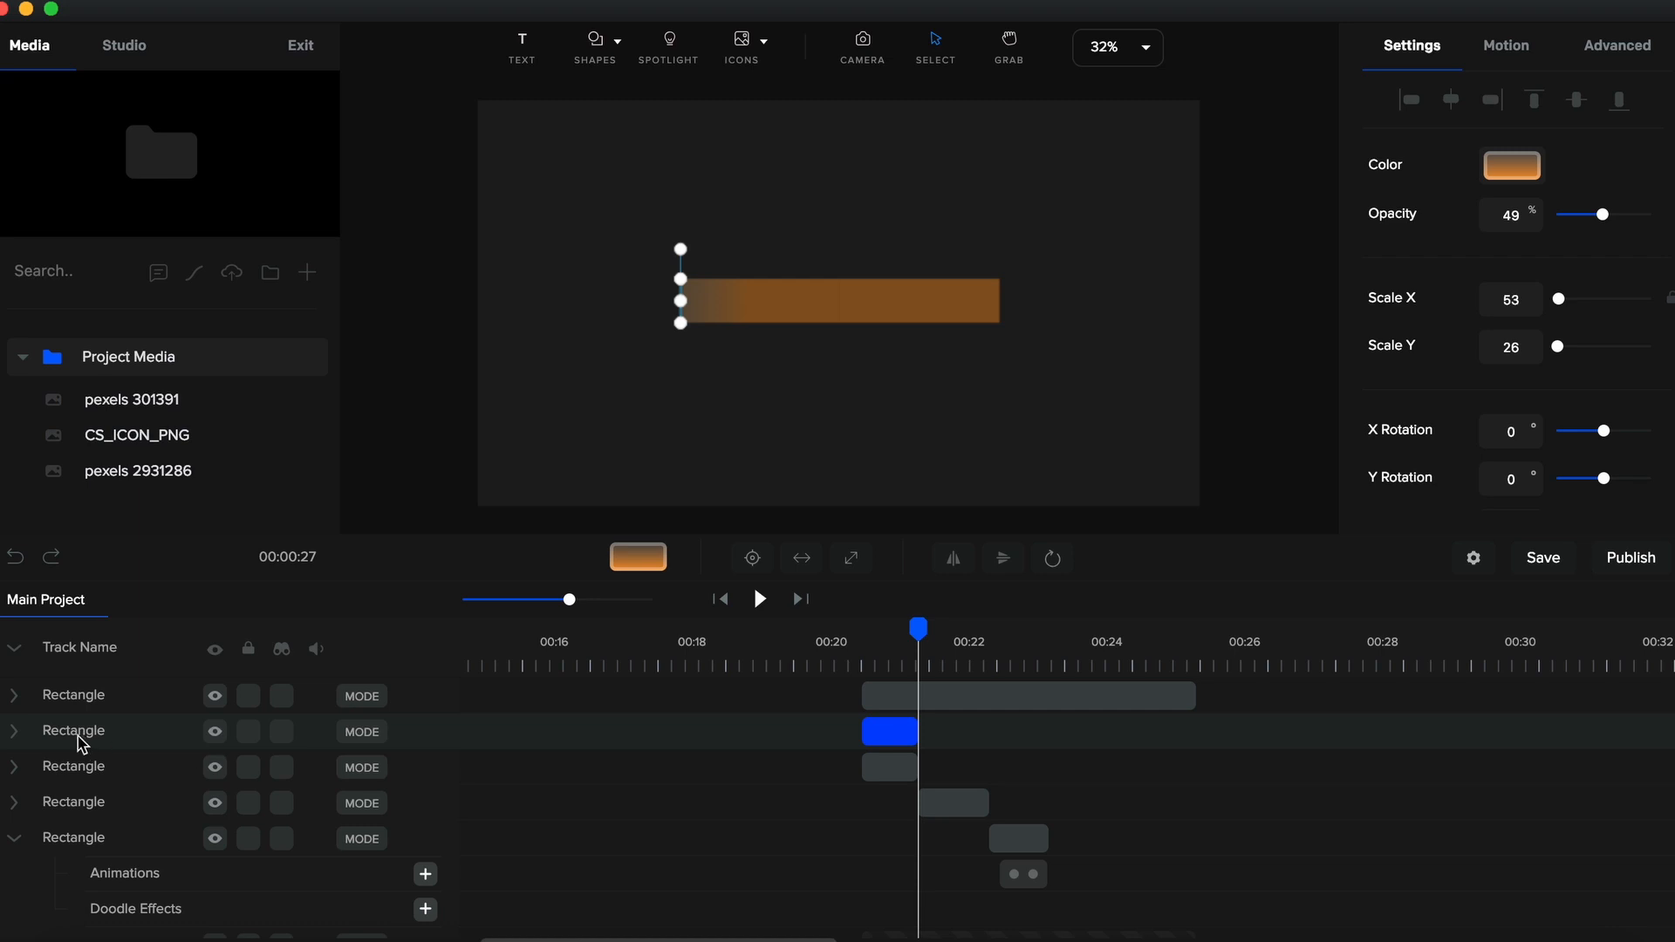
{"action": "left_click", "coordinate": [12, 651]}
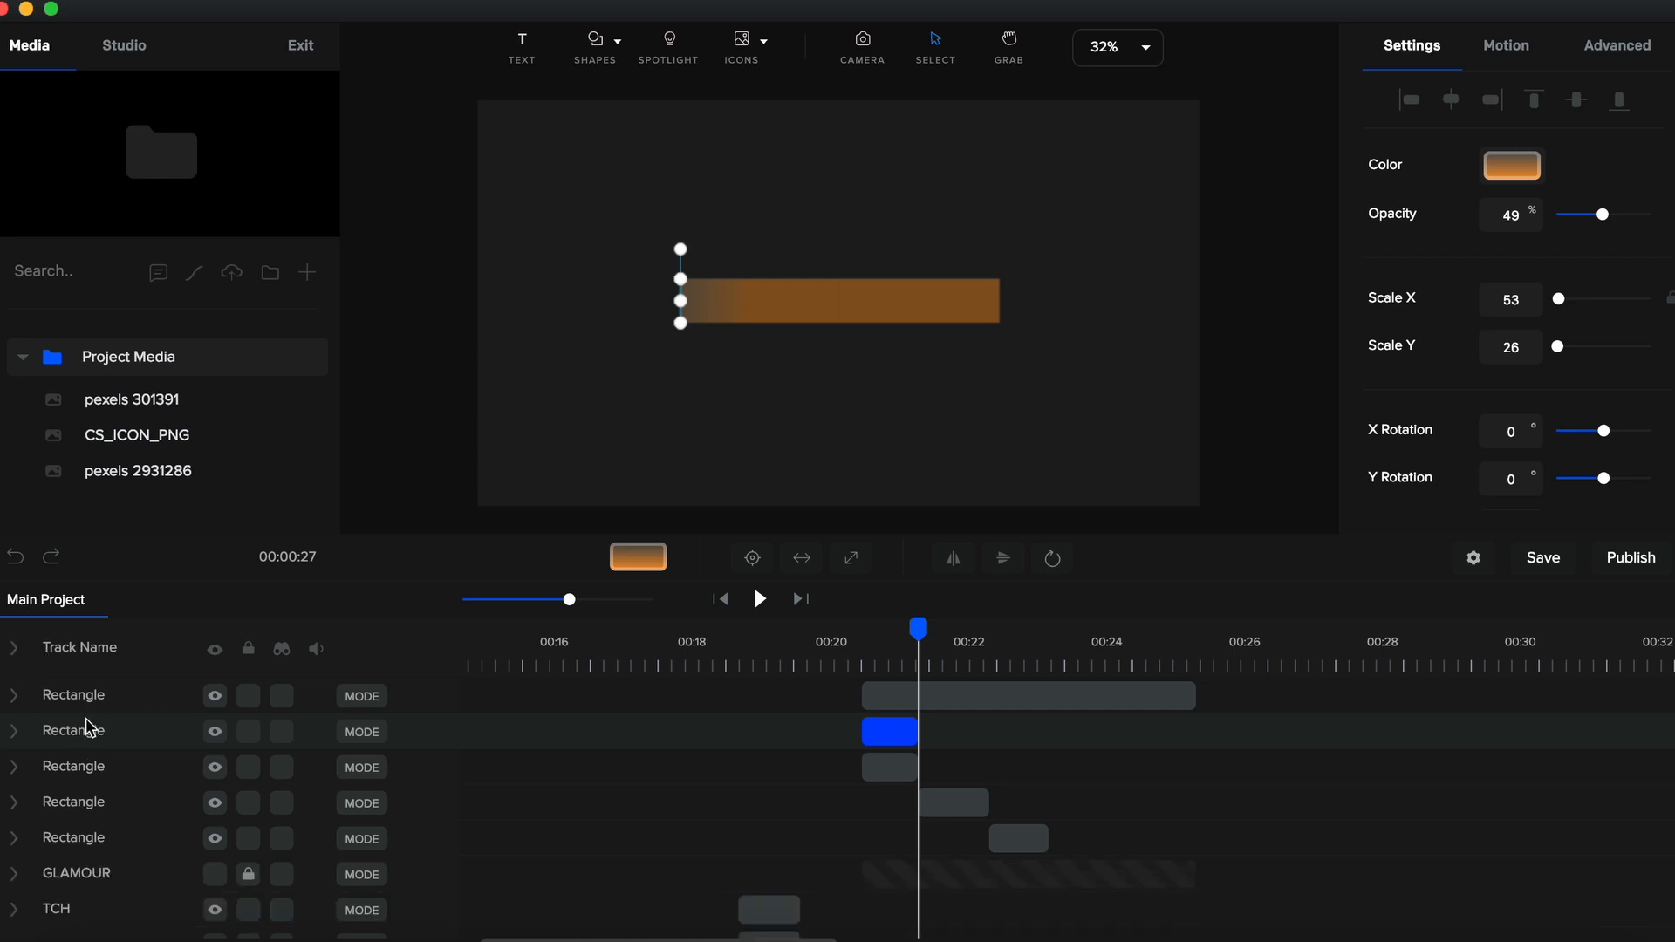
{"action": "left_click_drag", "start_coordinate": [85, 731], "coordinate": [85, 842]}
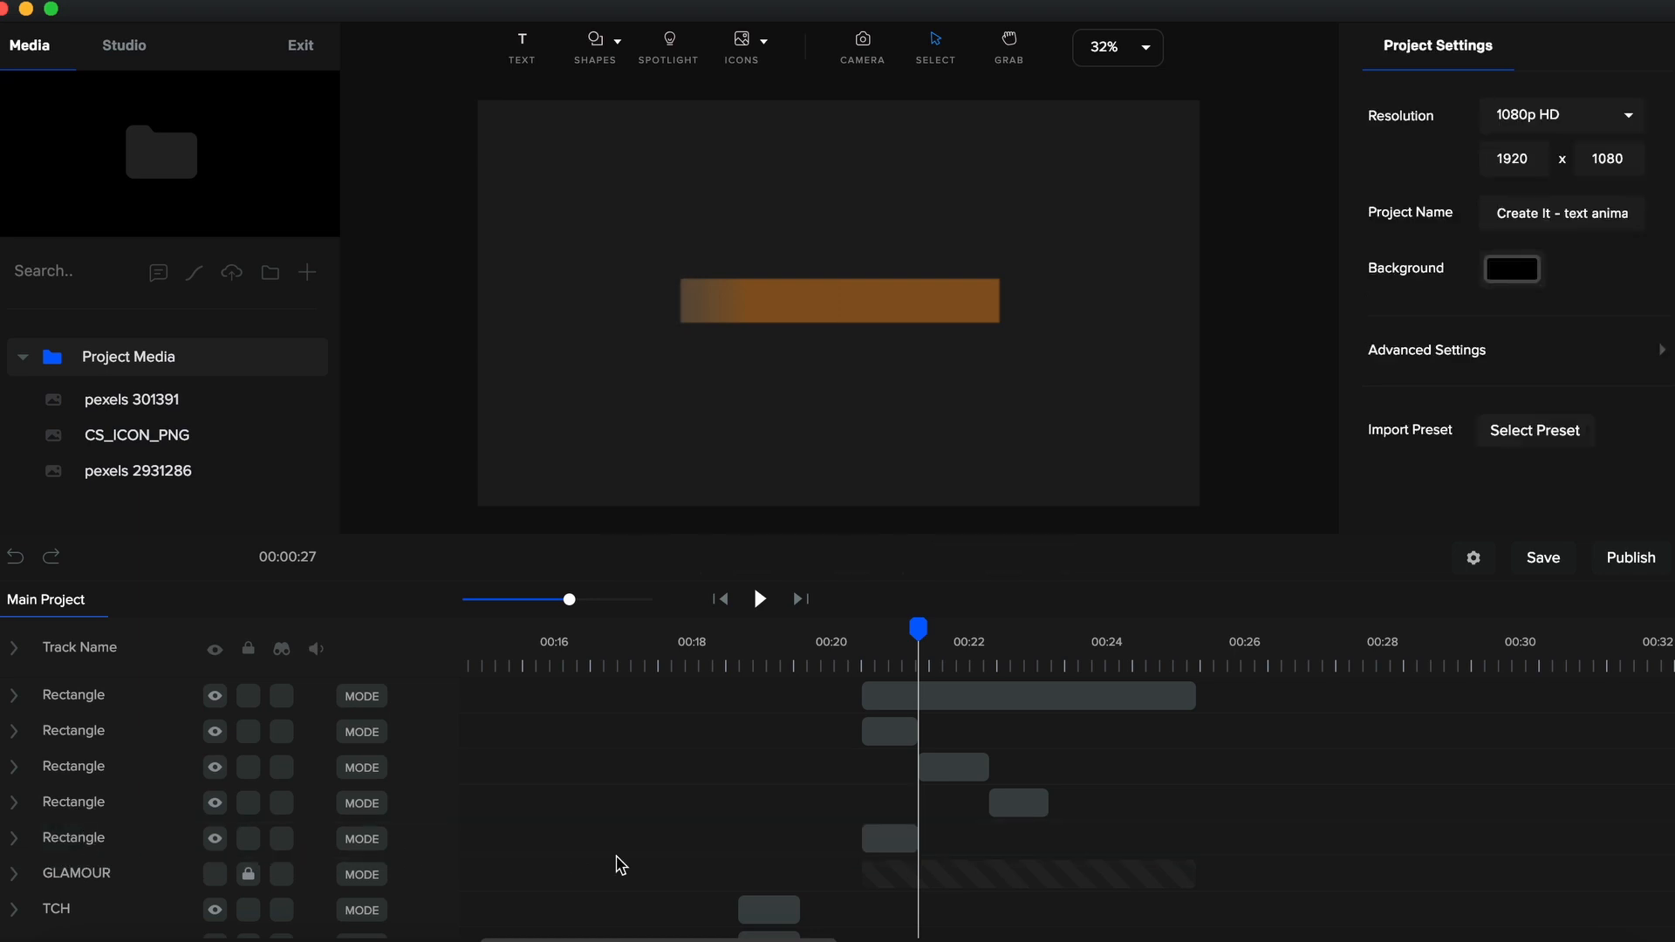
{"action": "left_click_drag", "start_coordinate": [887, 840], "coordinate": [1068, 836]}
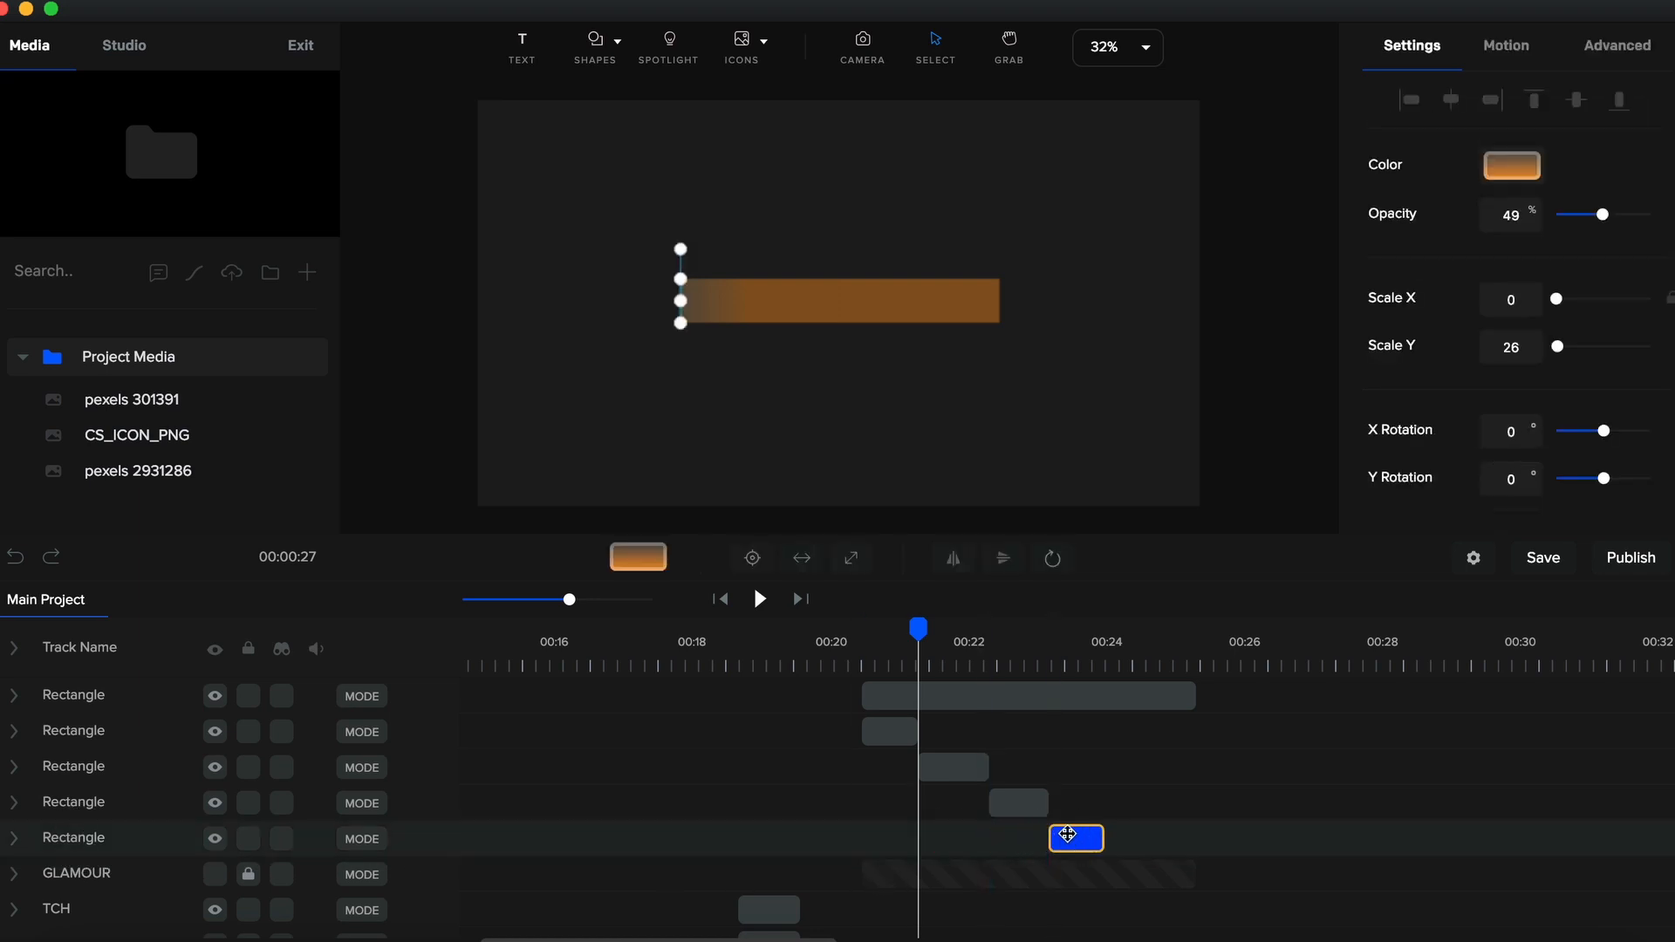
Shorten the fourth left-rectangle clip's animation and set Scale X to 53 at the start of the clip
{"action": "left_click", "coordinate": [1054, 661]}
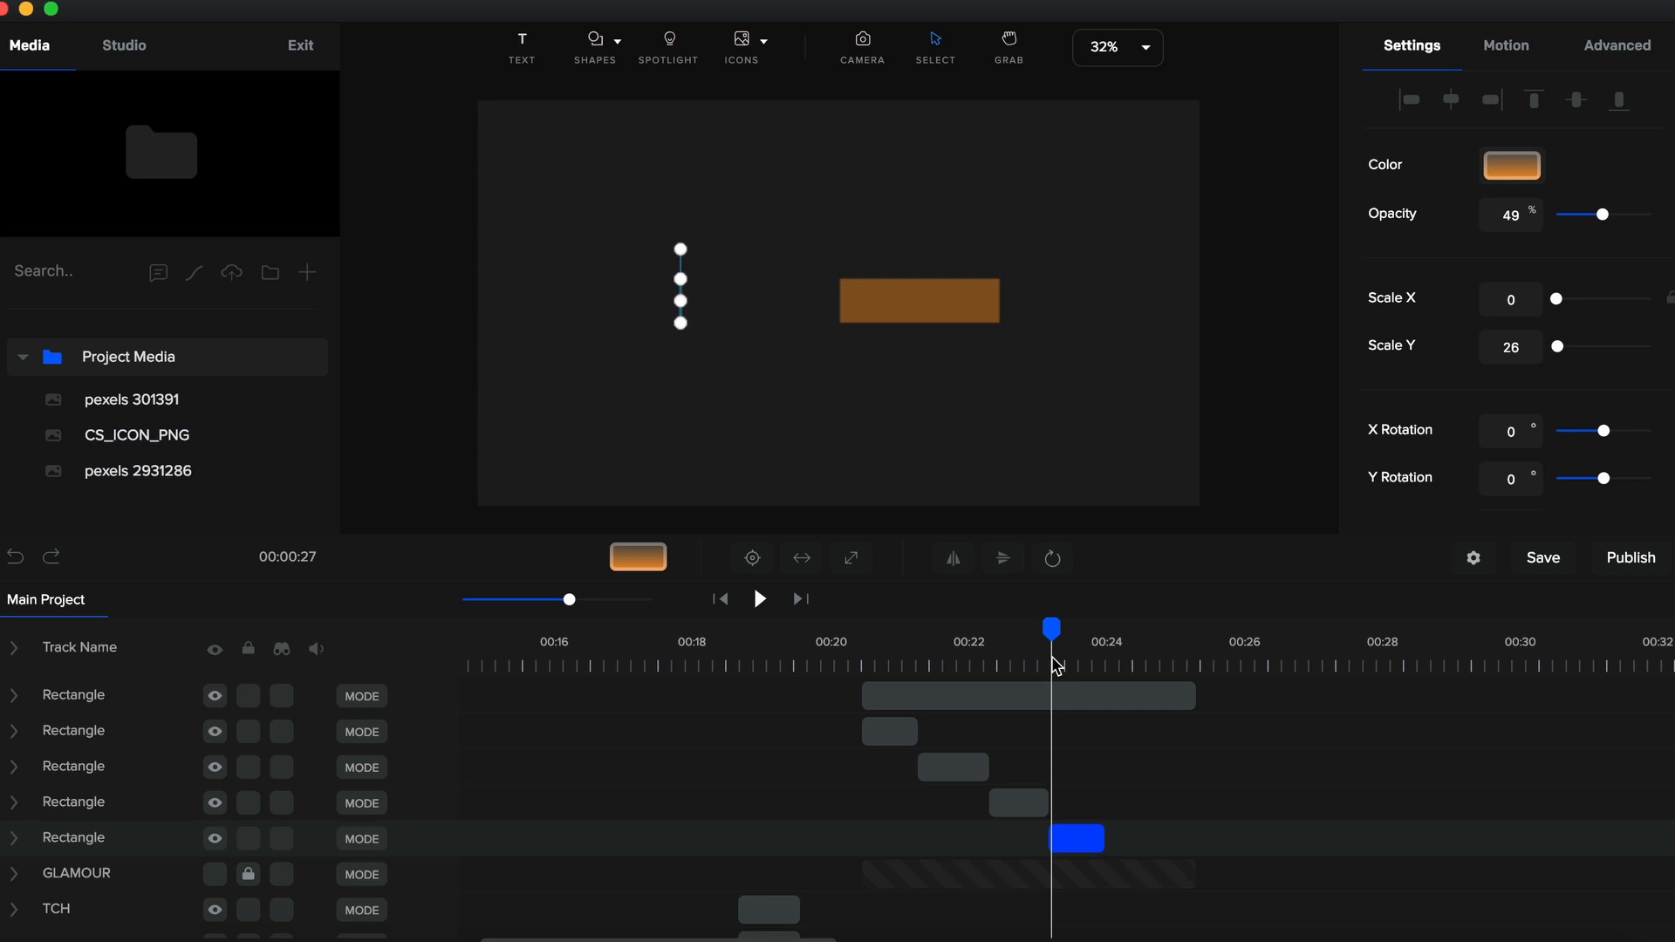
{"action": "left_click", "coordinate": [15, 839]}
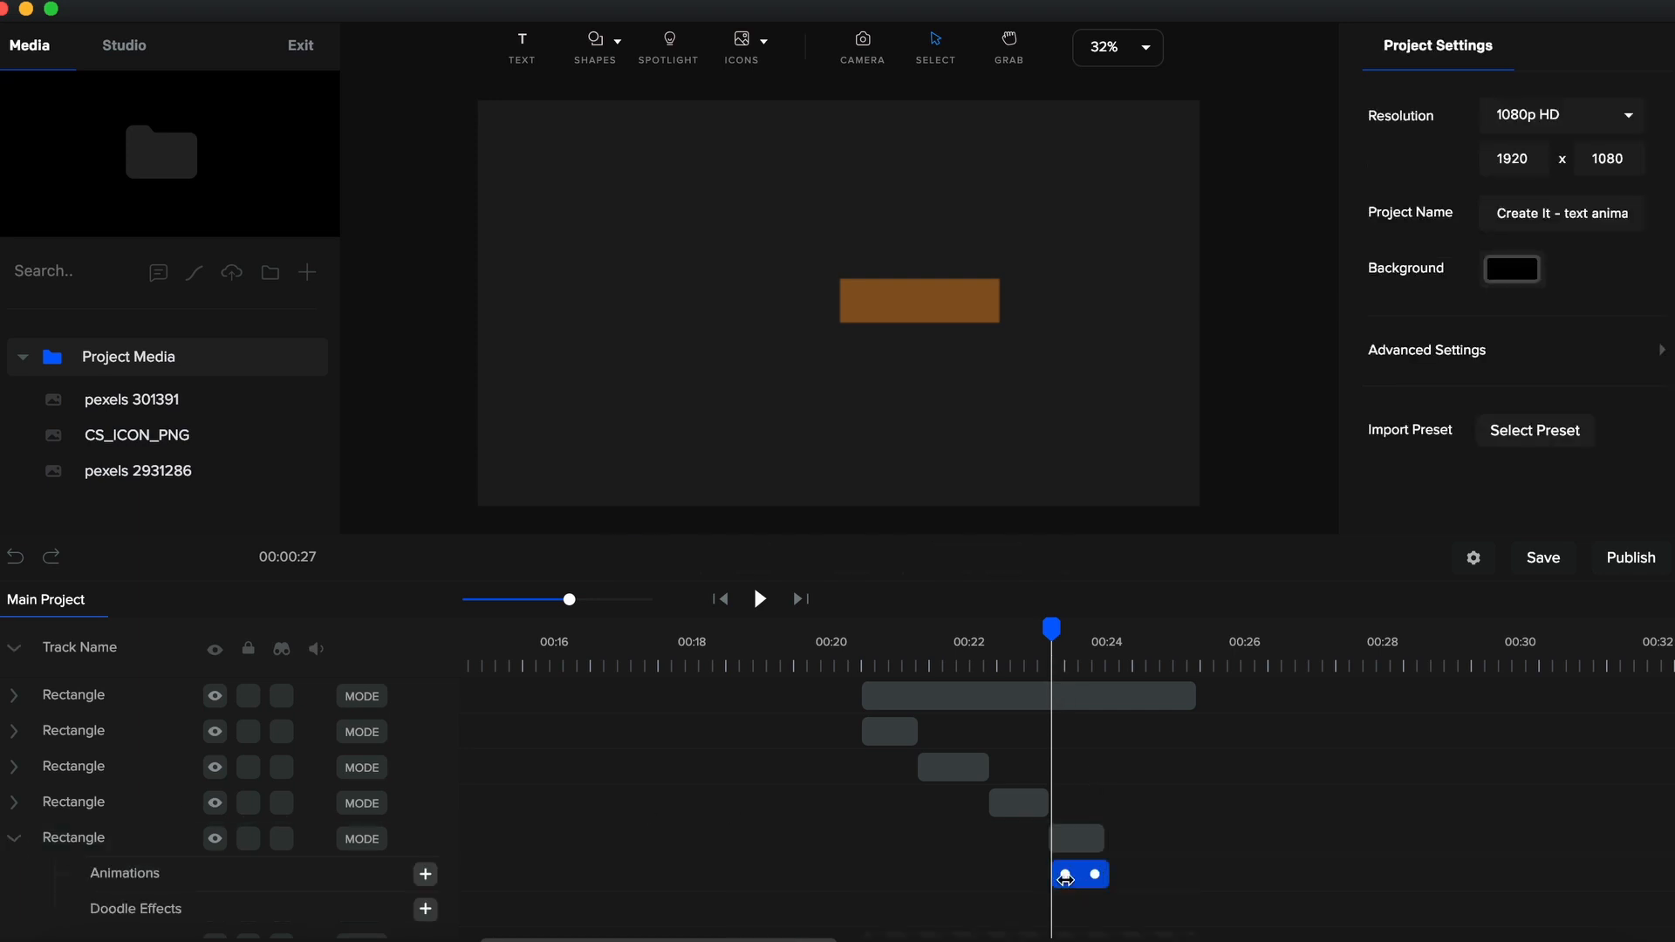
{"action": "left_click_drag", "start_coordinate": [1062, 876], "coordinate": [1080, 876]}
{"action": "left_click", "coordinate": [1103, 885]}
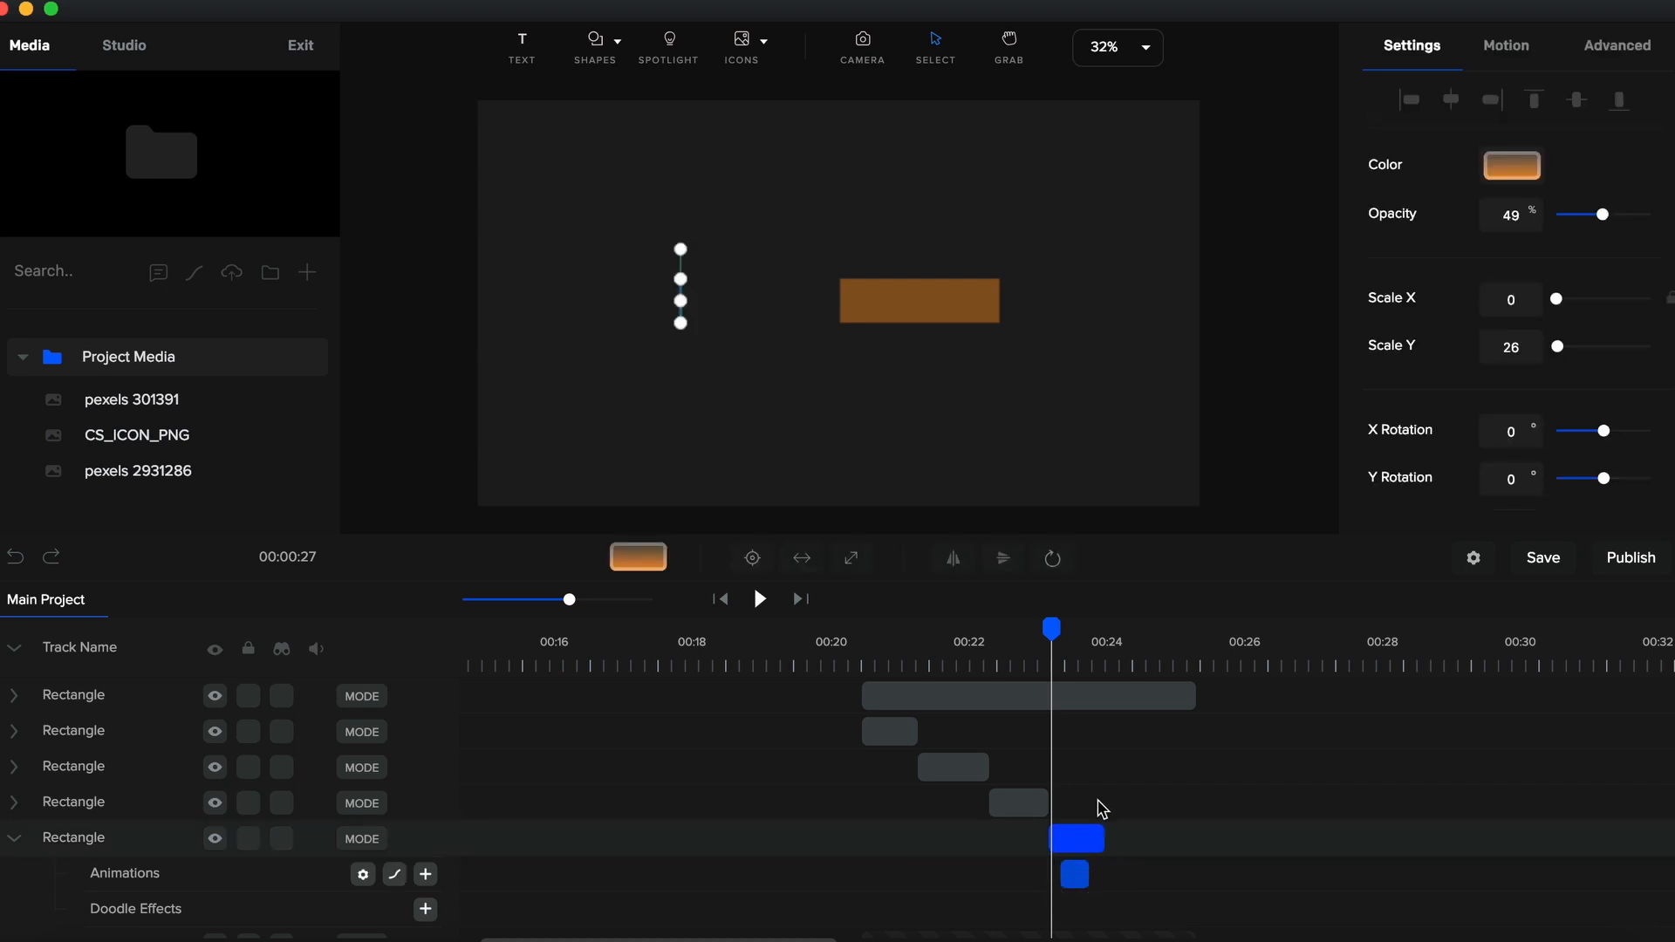
{"action": "left_click", "coordinate": [1523, 298]}
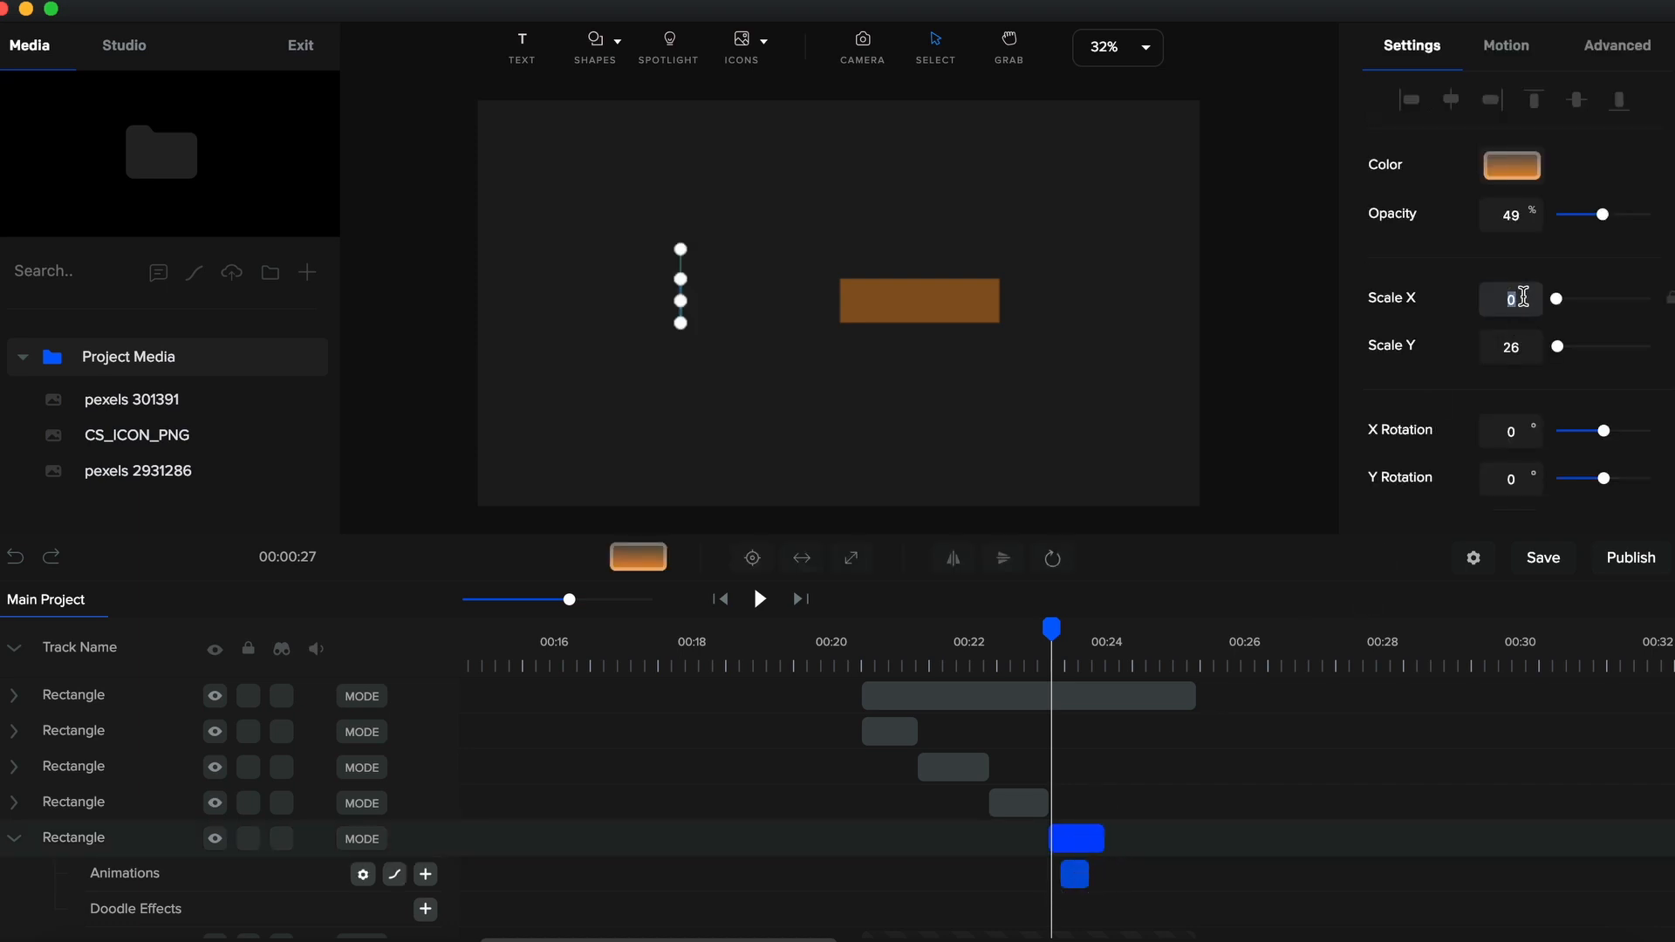
{"action": "type", "text": "53"}
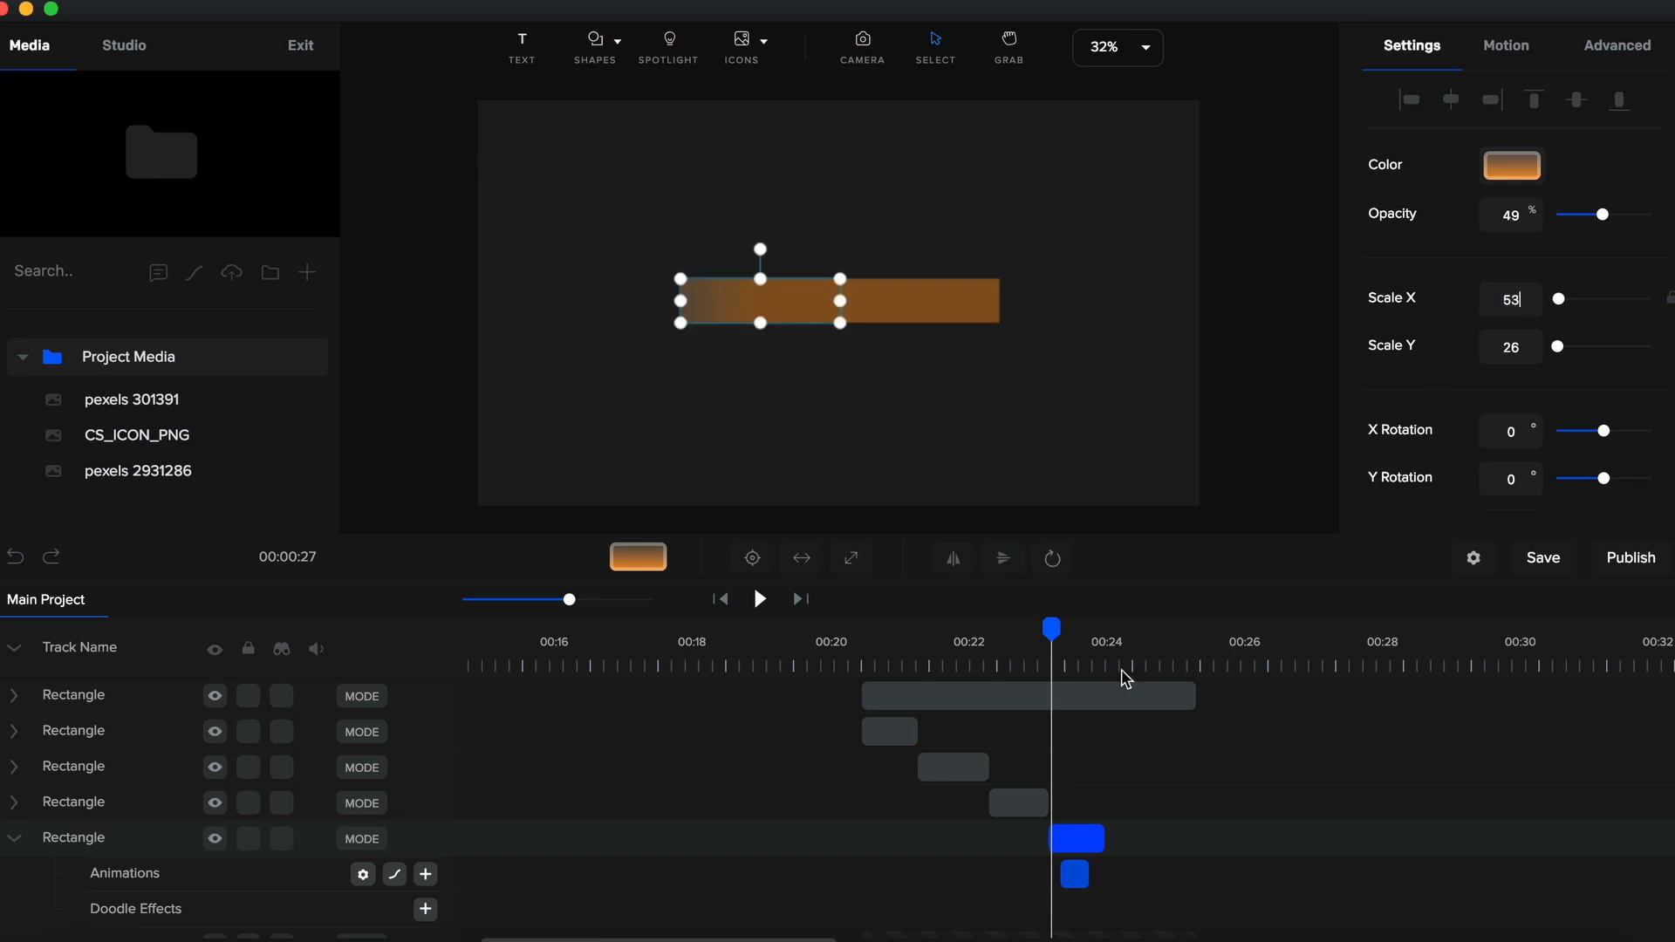
Set Scale X to 0 at the end of the fourth clip, stretch its animation to span the clip, and preview the sequence
{"action": "left_click", "coordinate": [1101, 665]}
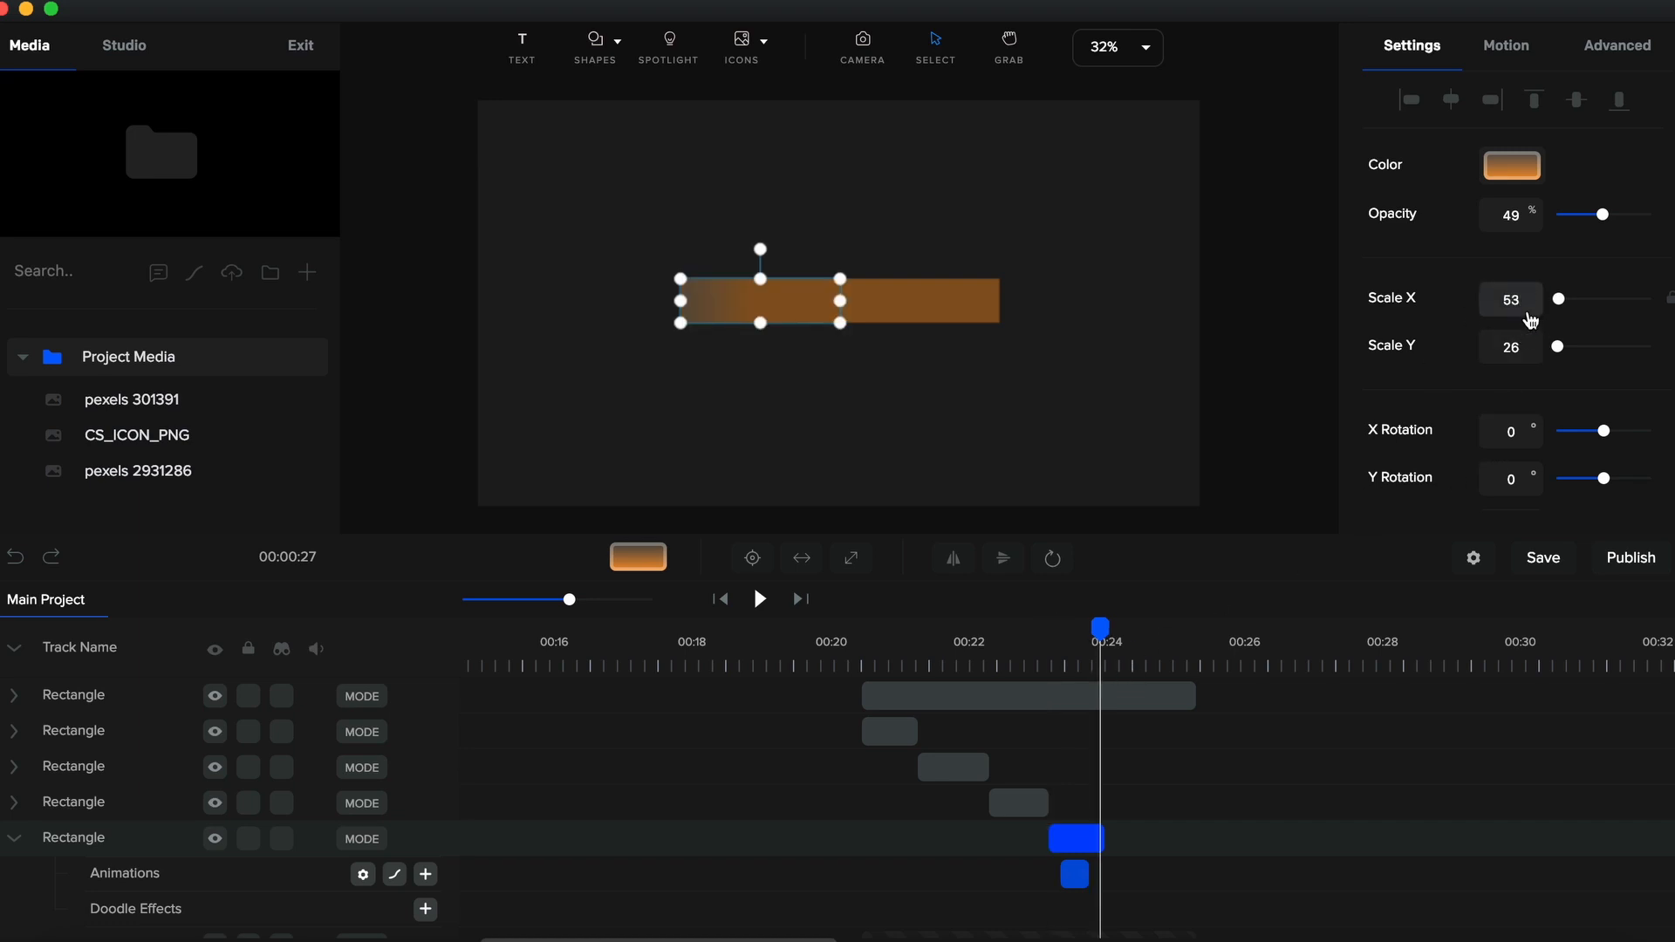
{"action": "type", "text": "0"}
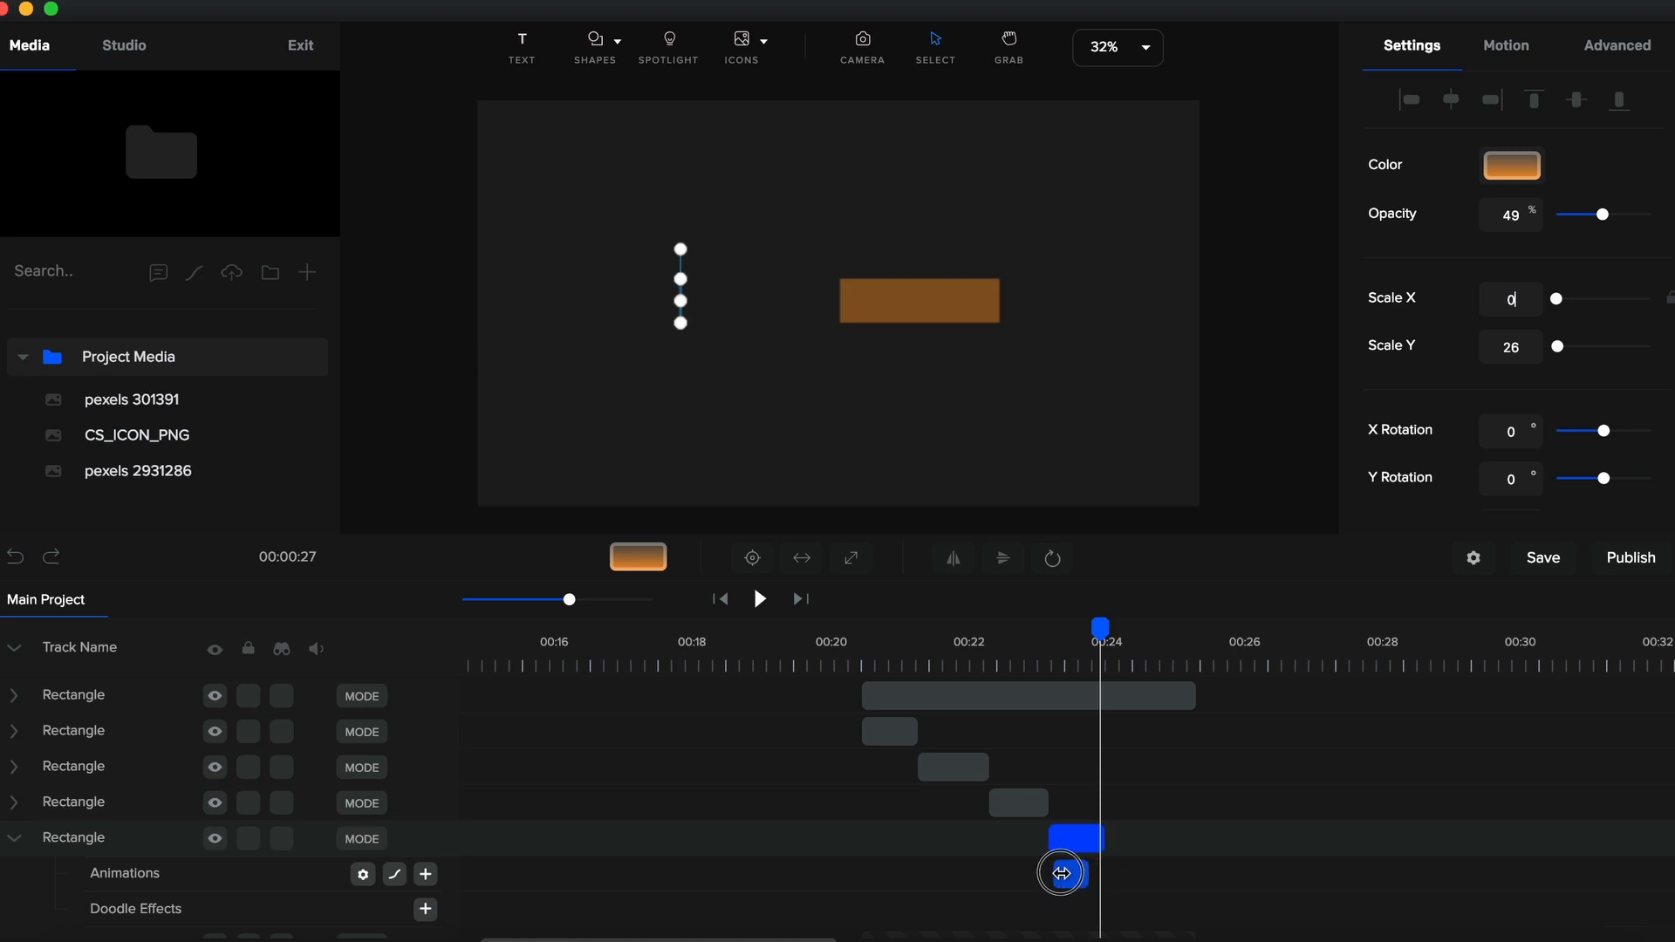
{"action": "left_click_drag", "start_coordinate": [1085, 875], "coordinate": [1104, 878]}
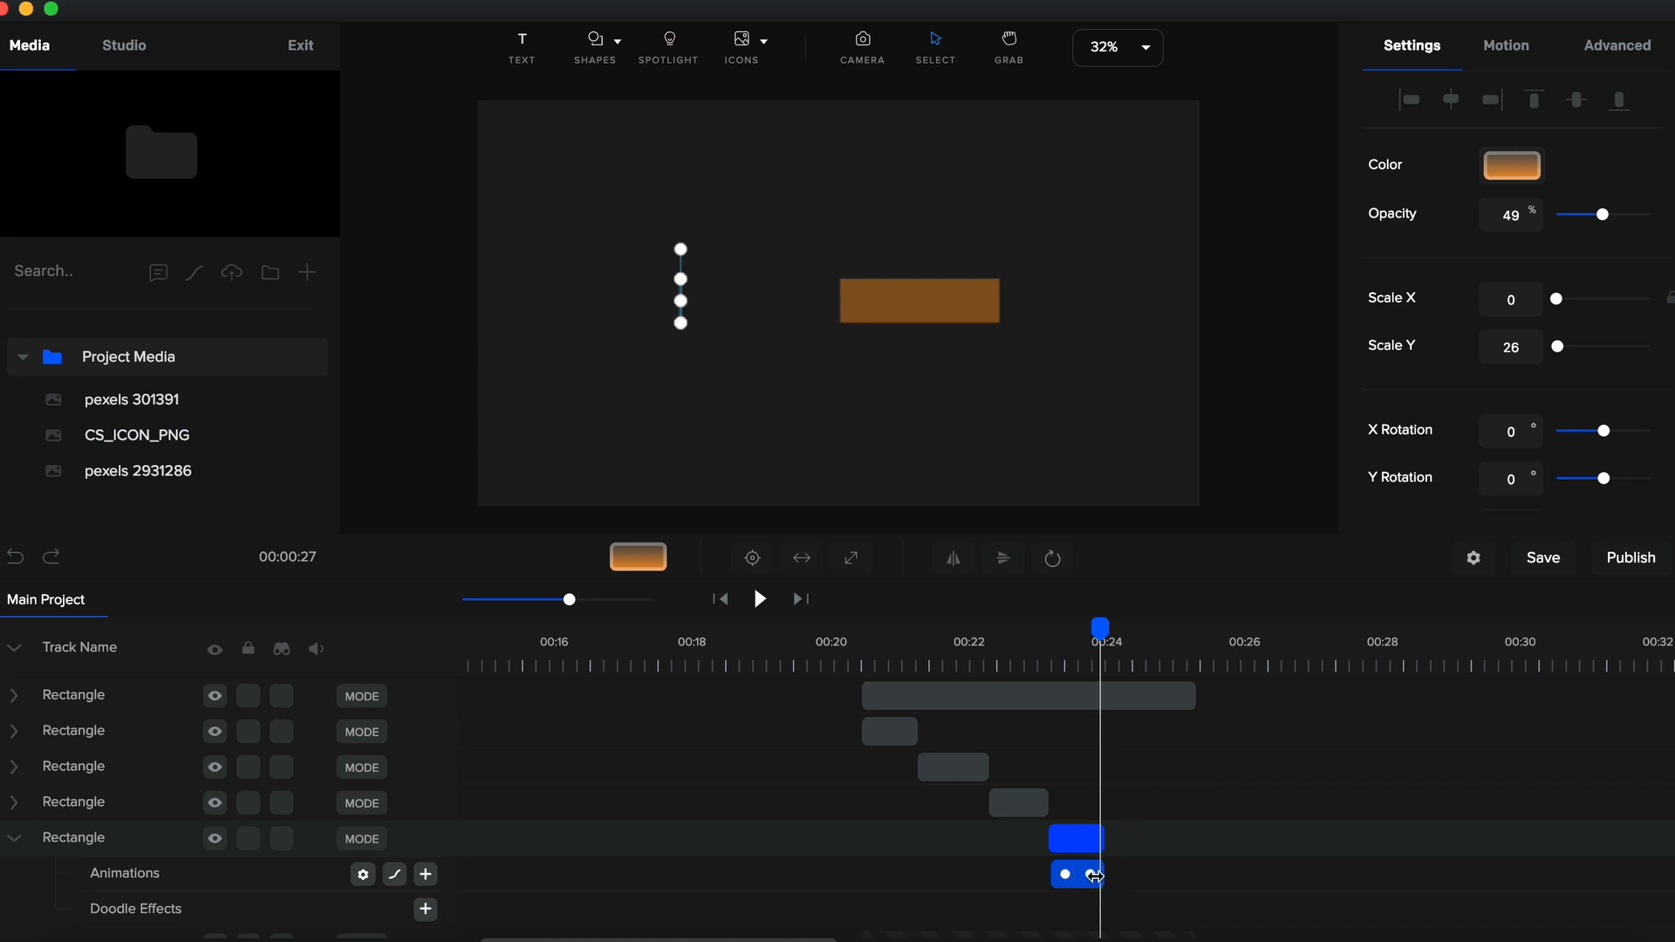
{"action": "left_click", "coordinate": [852, 670]}
{"action": "key", "text": "space"}
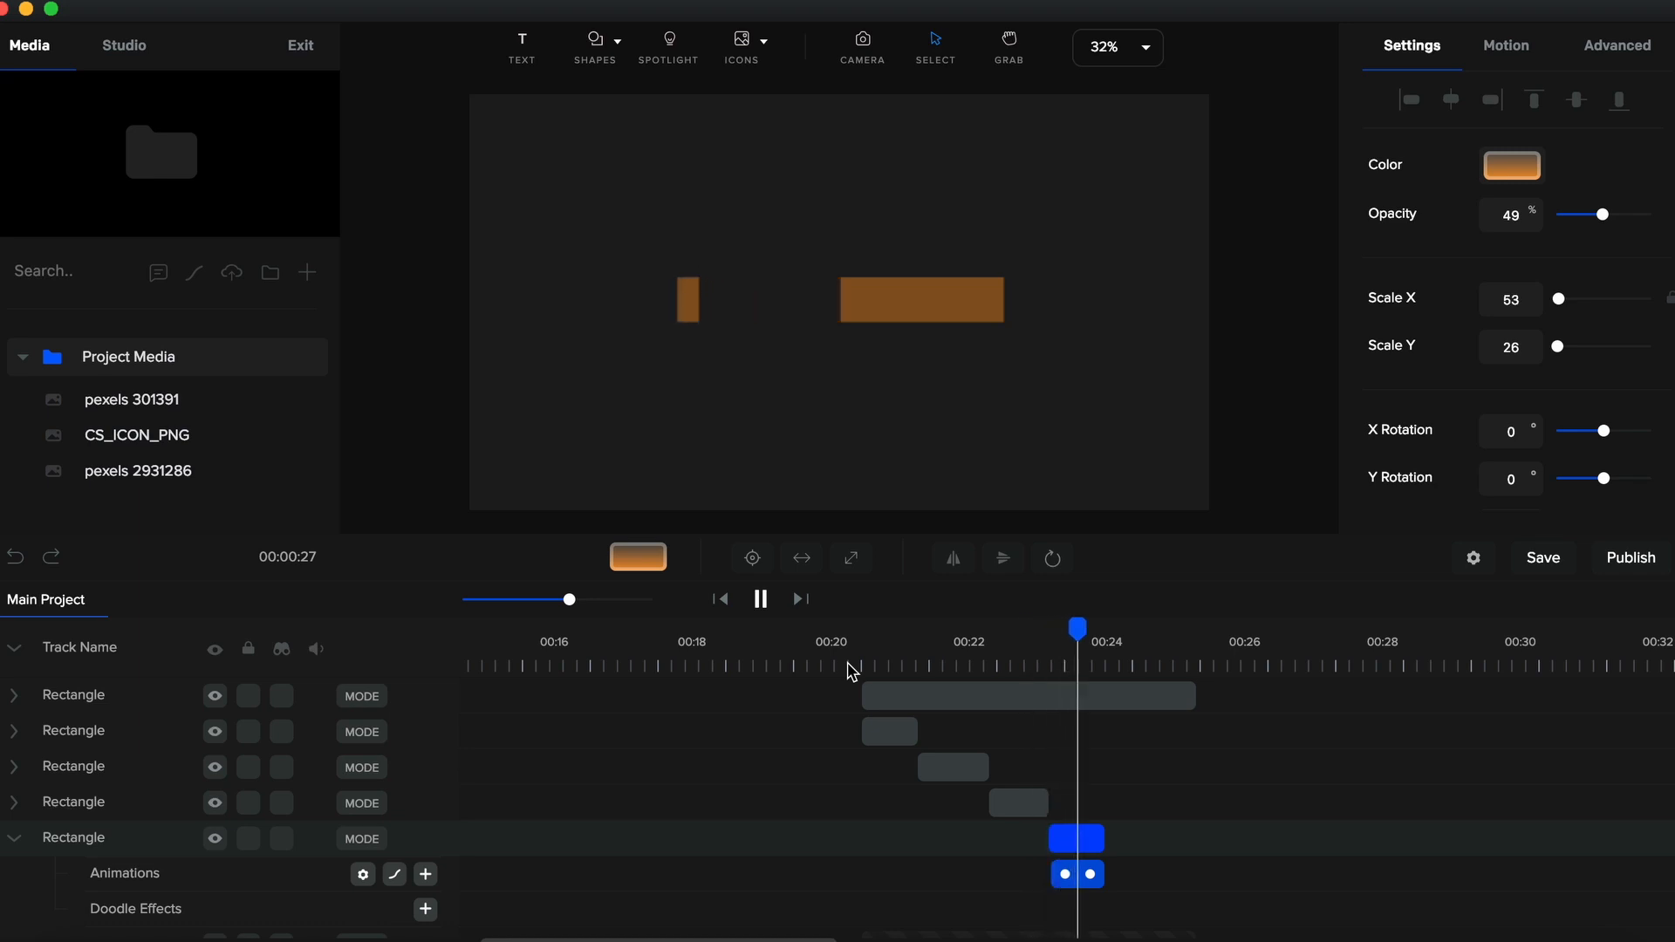
{"action": "key", "text": "h"}
{"action": "key", "text": "space"}
Set the anchor point of the long right-rectangle clip to its middle-right edge
{"action": "left_click", "coordinate": [14, 647]}
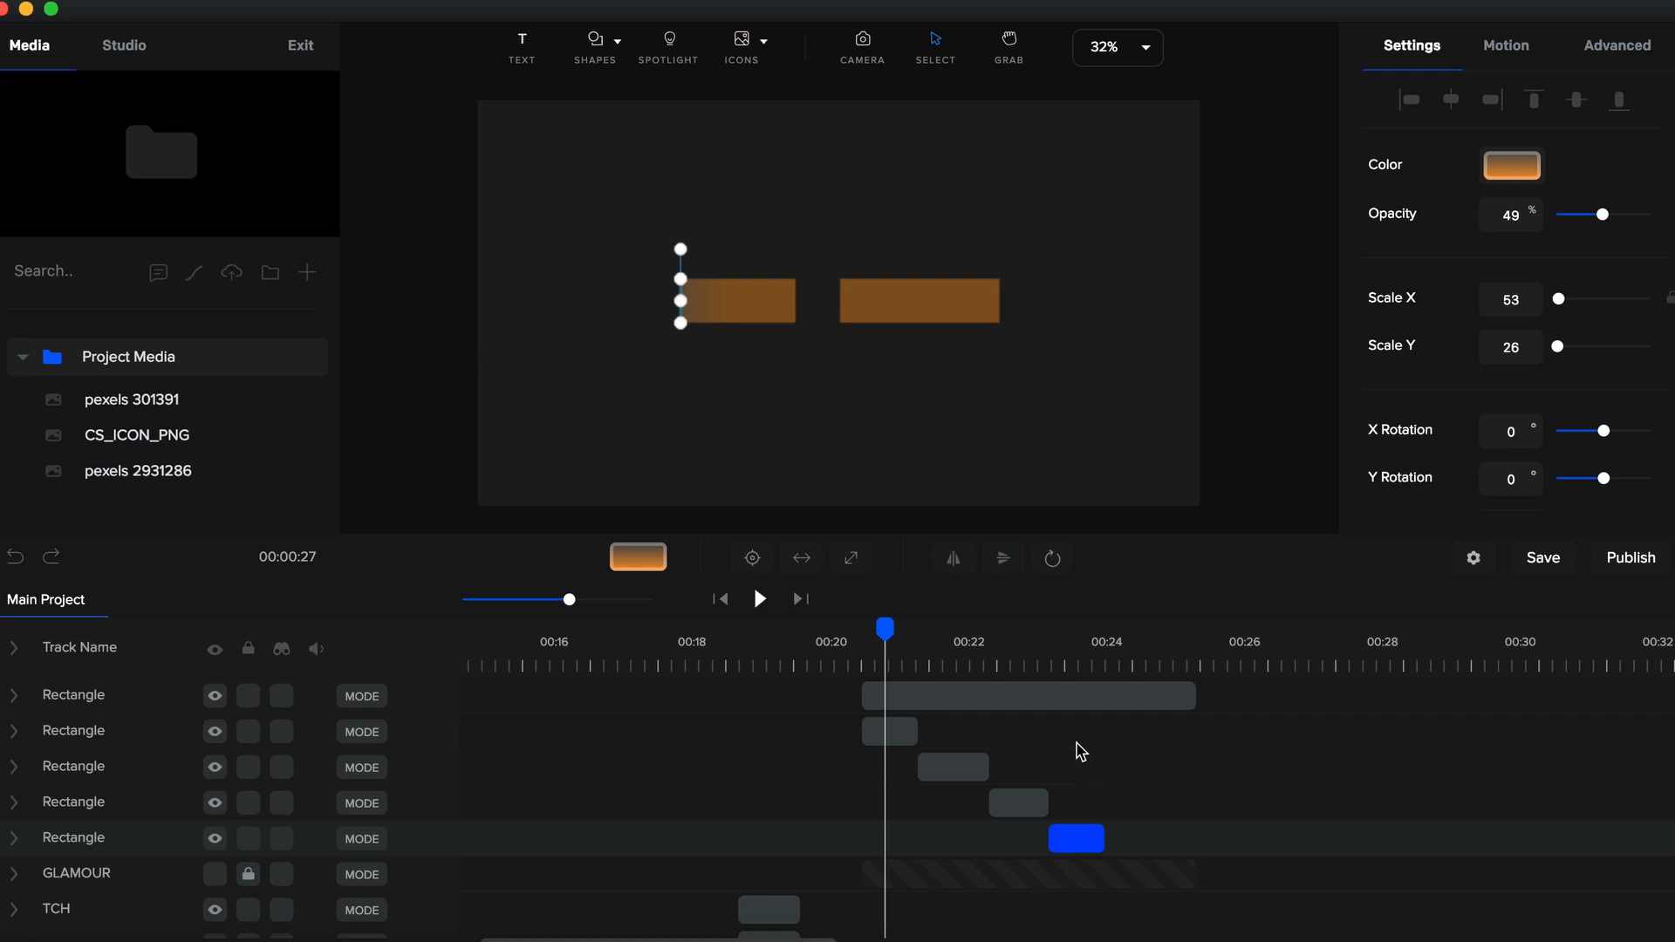
{"action": "left_click", "coordinate": [1066, 697]}
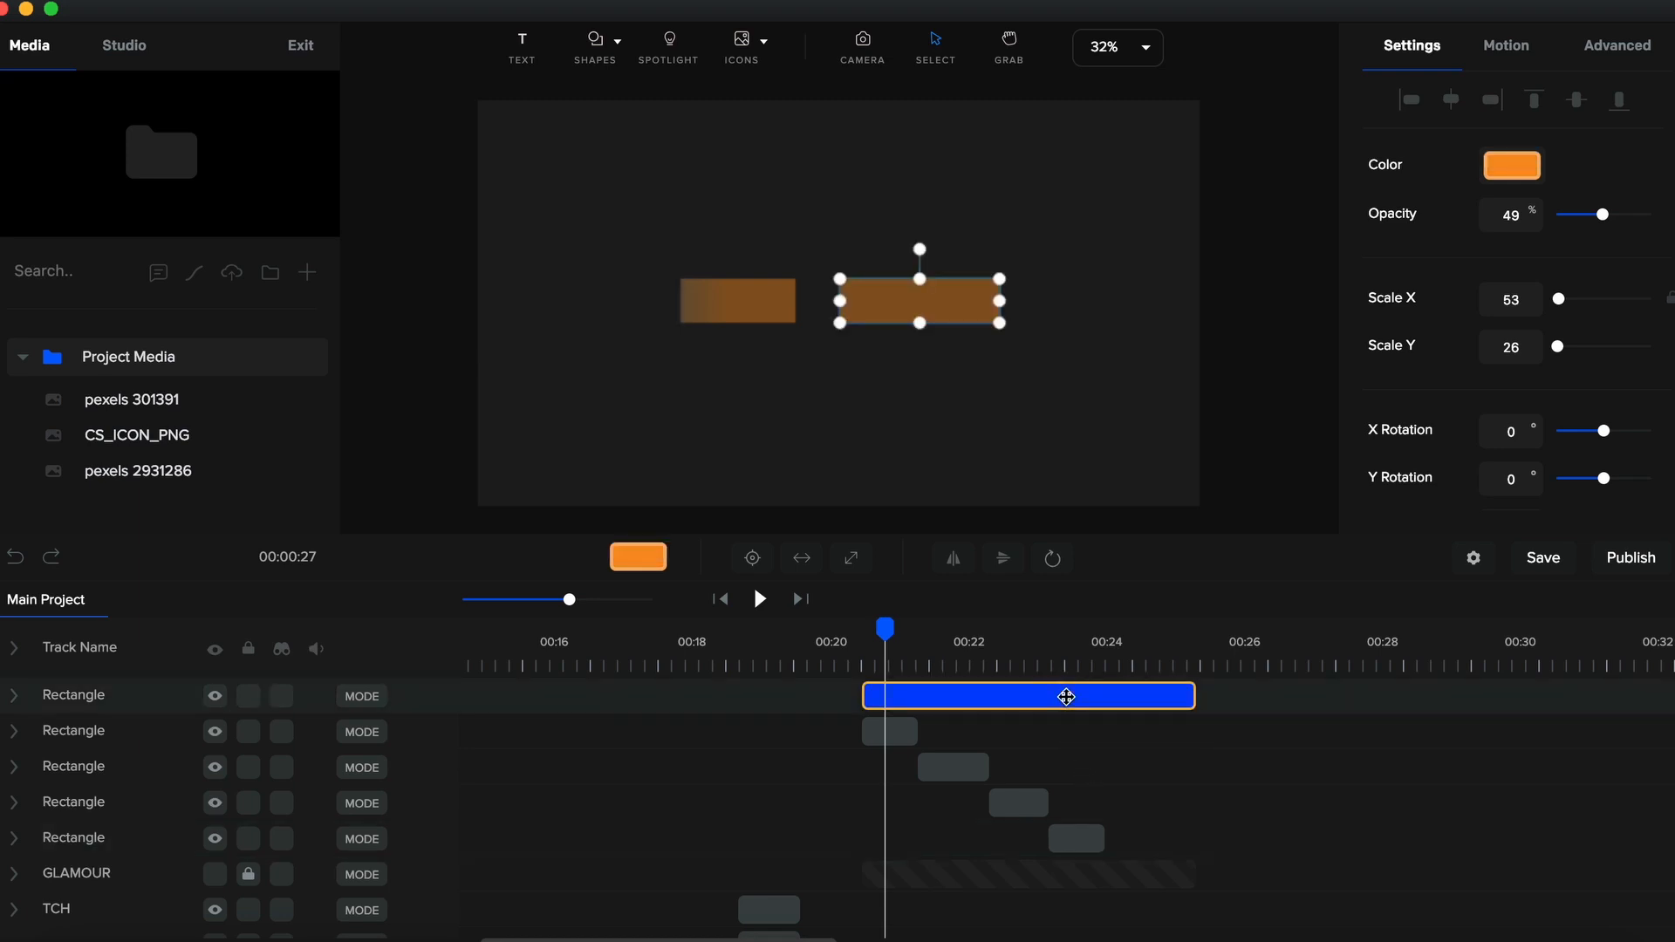
{"action": "left_click", "coordinate": [864, 665]}
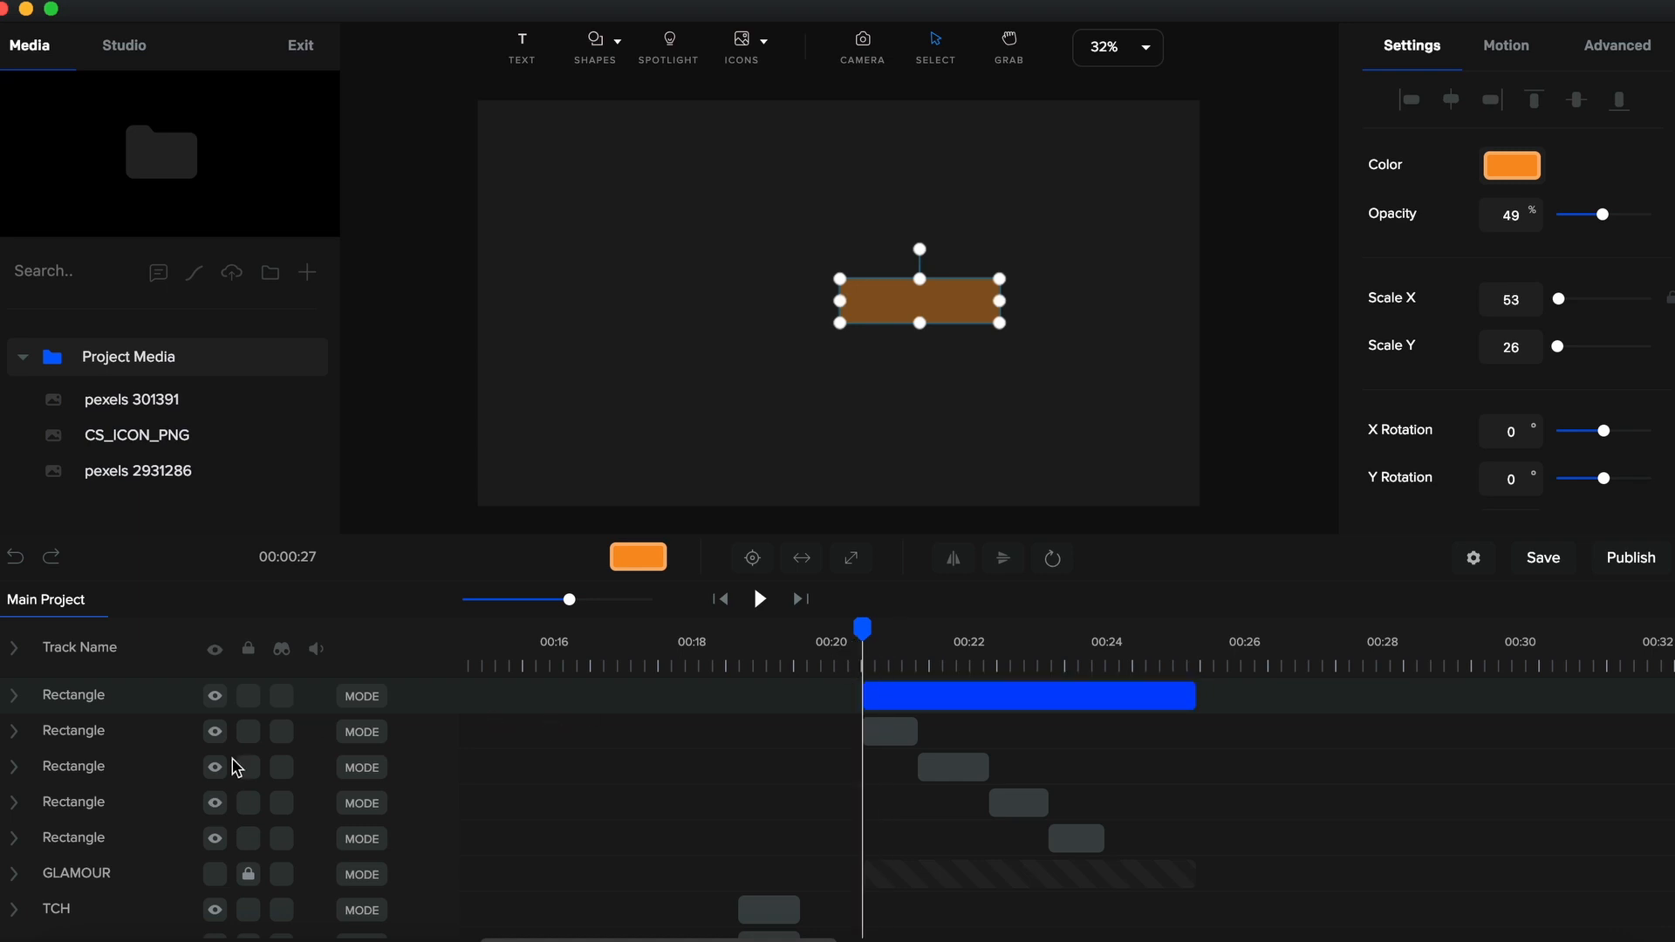
{"action": "left_click", "coordinate": [21, 703]}
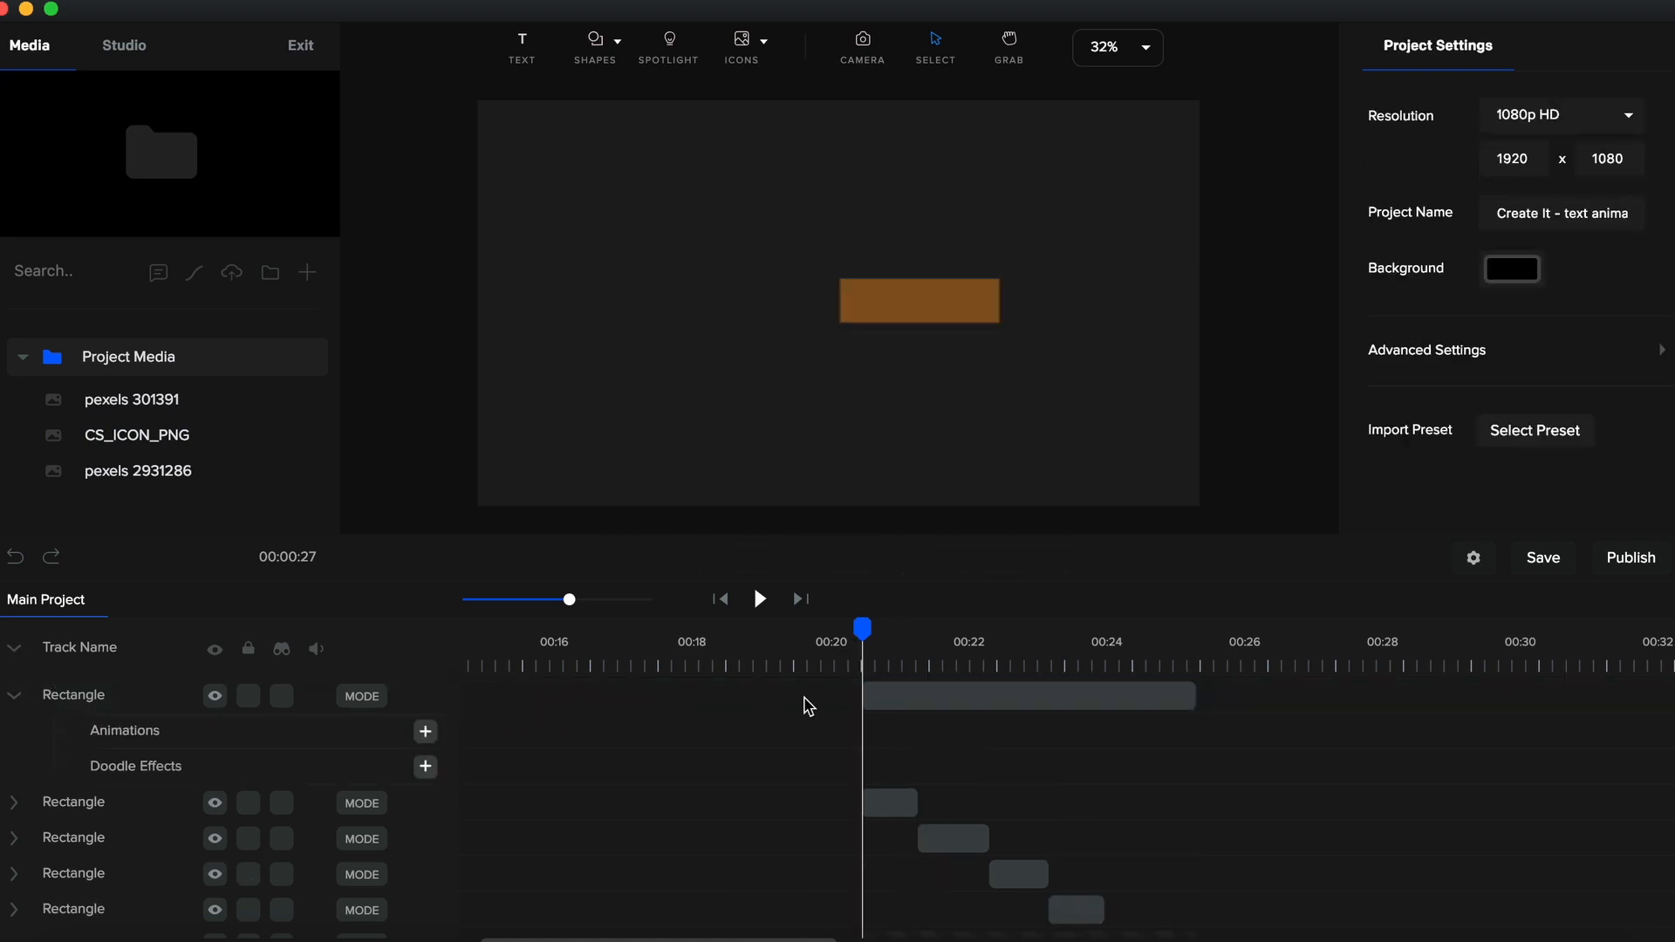
{"action": "left_click", "coordinate": [909, 693]}
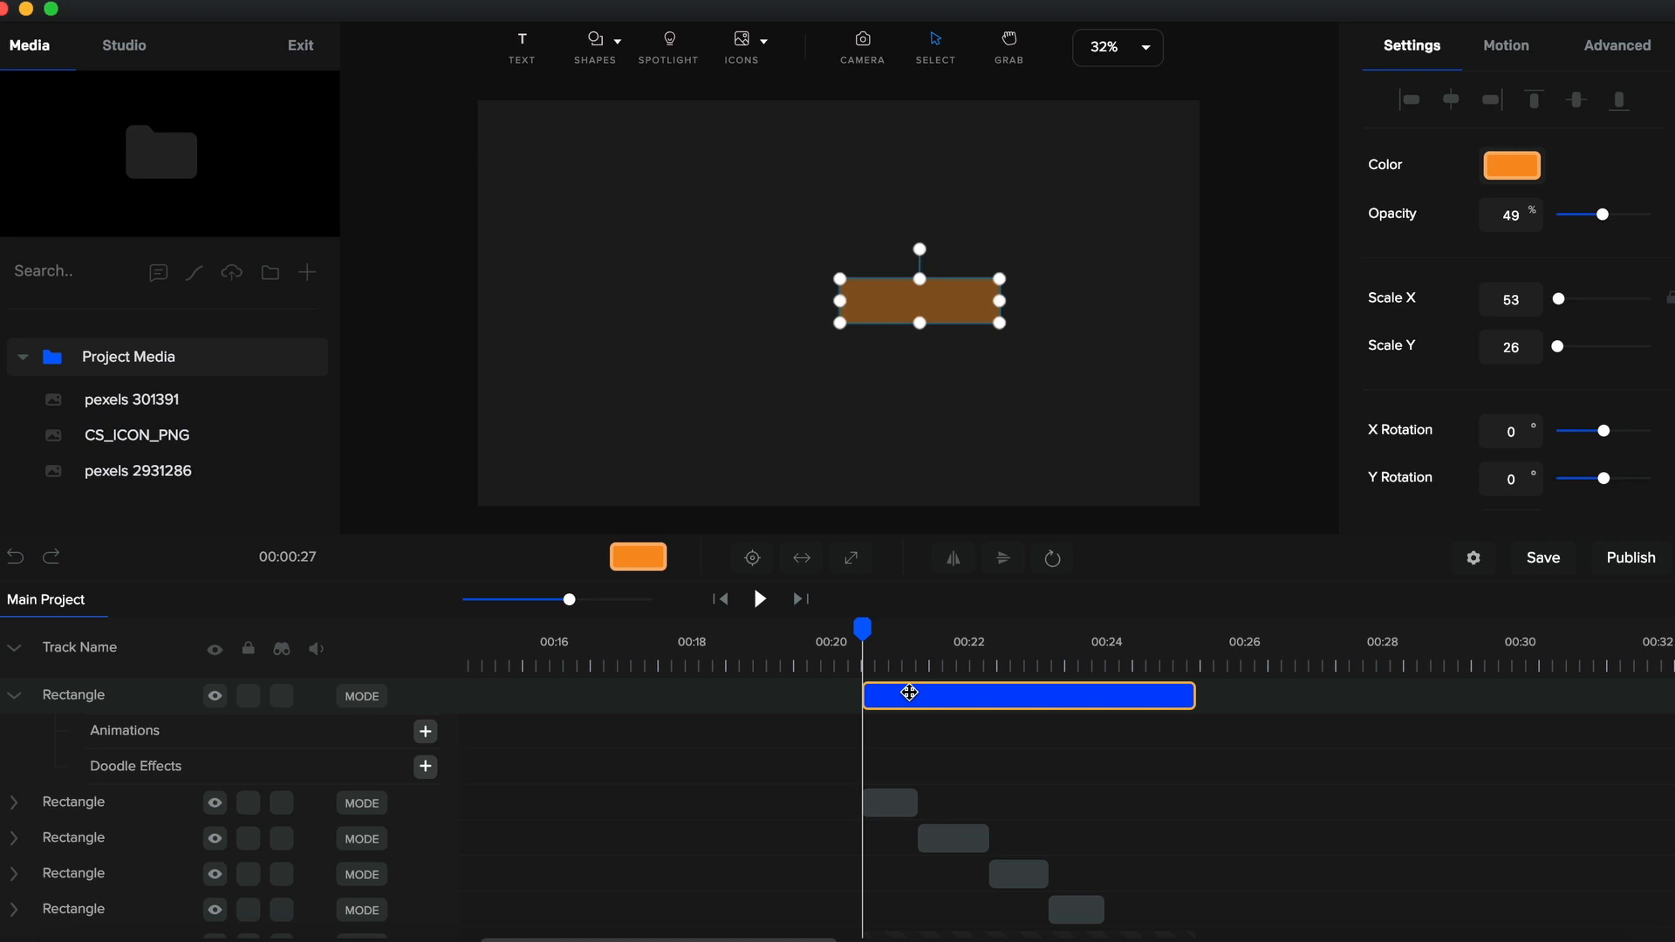
{"action": "left_click", "coordinate": [1055, 562]}
Add an animation to the right rectangle starting from Scale X 0, and trim the clip to end just past 00:21
{"action": "left_click_drag", "start_coordinate": [863, 635], "coordinate": [867, 637]}
{"action": "left_click", "coordinate": [425, 732]}
{"action": "left_click", "coordinate": [913, 776]}
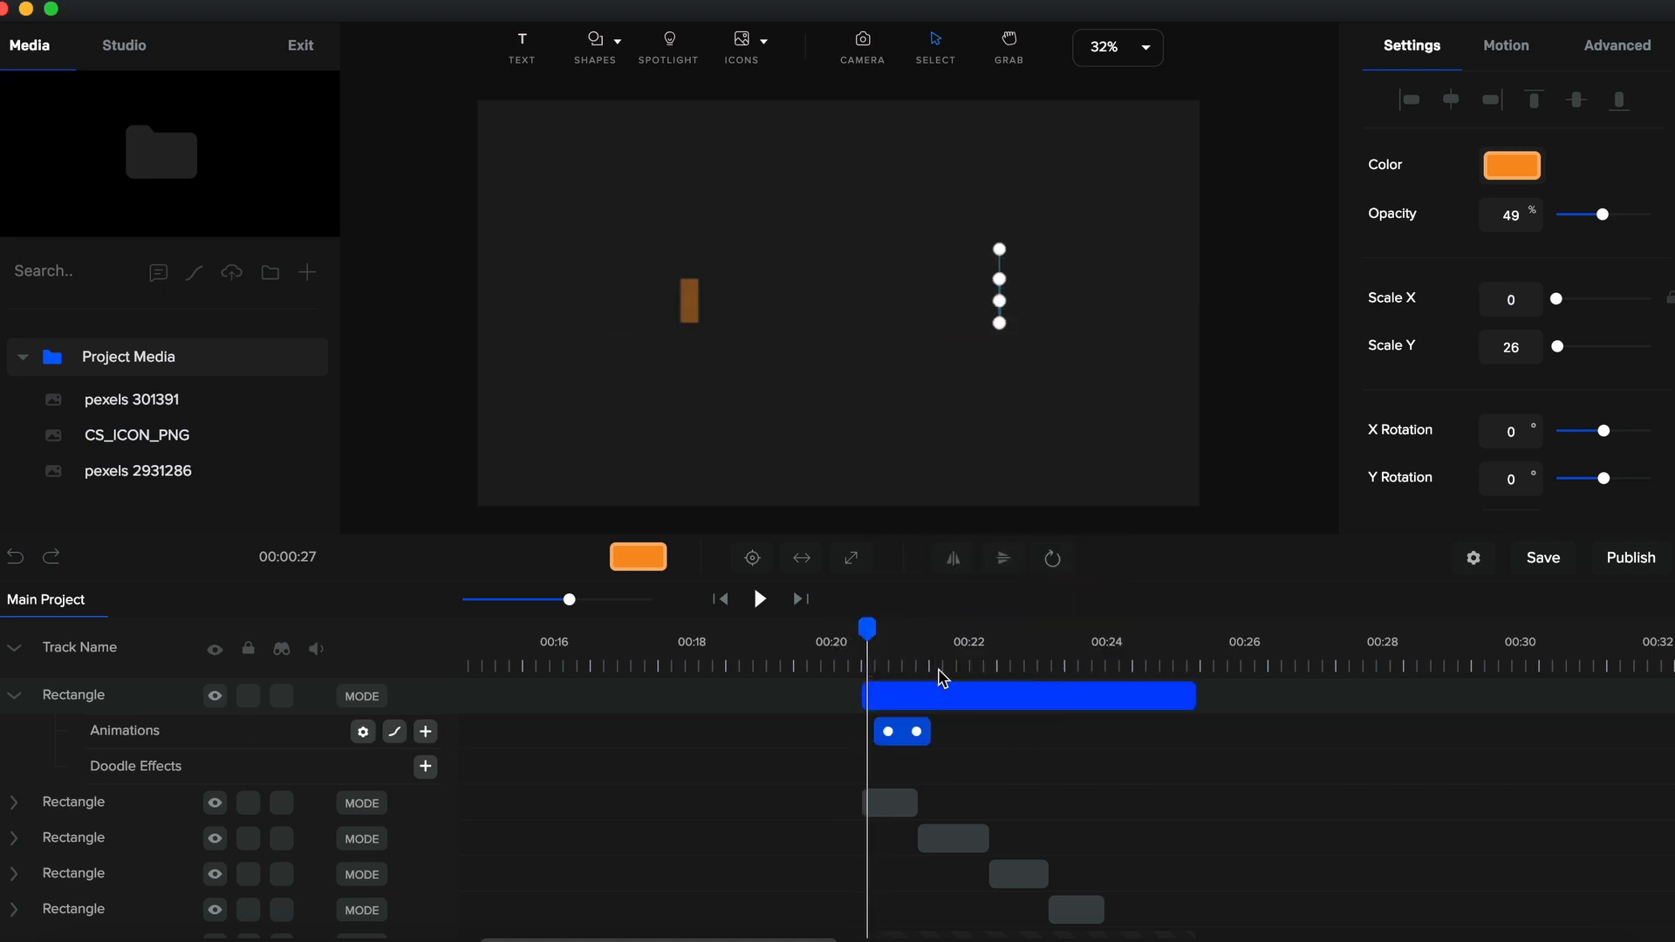
{"action": "left_click", "coordinate": [943, 672]}
{"action": "left_click_drag", "start_coordinate": [1196, 695], "coordinate": [920, 699]}
{"action": "left_click", "coordinate": [14, 695]}
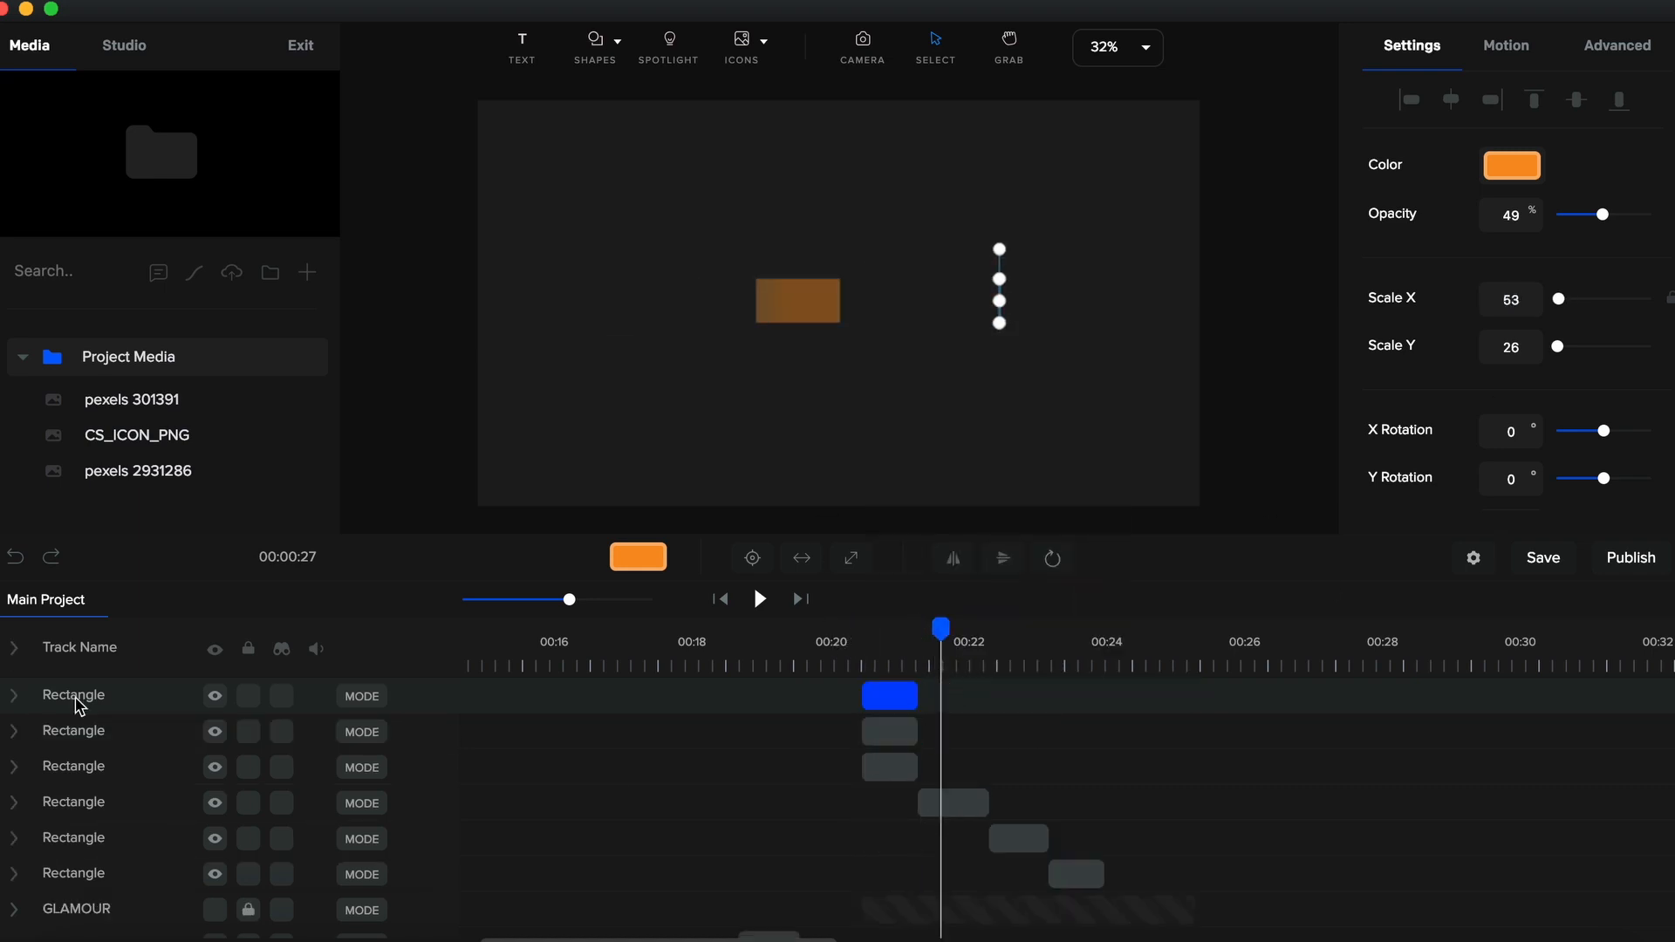
Place a duplicate of the right-rectangle clip directly after the first and set its anchor point to the middle-left edge
{"action": "left_click", "coordinate": [945, 731]}
{"action": "left_click_drag", "start_coordinate": [941, 629], "coordinate": [925, 637]}
{"action": "left_click", "coordinate": [946, 731]}
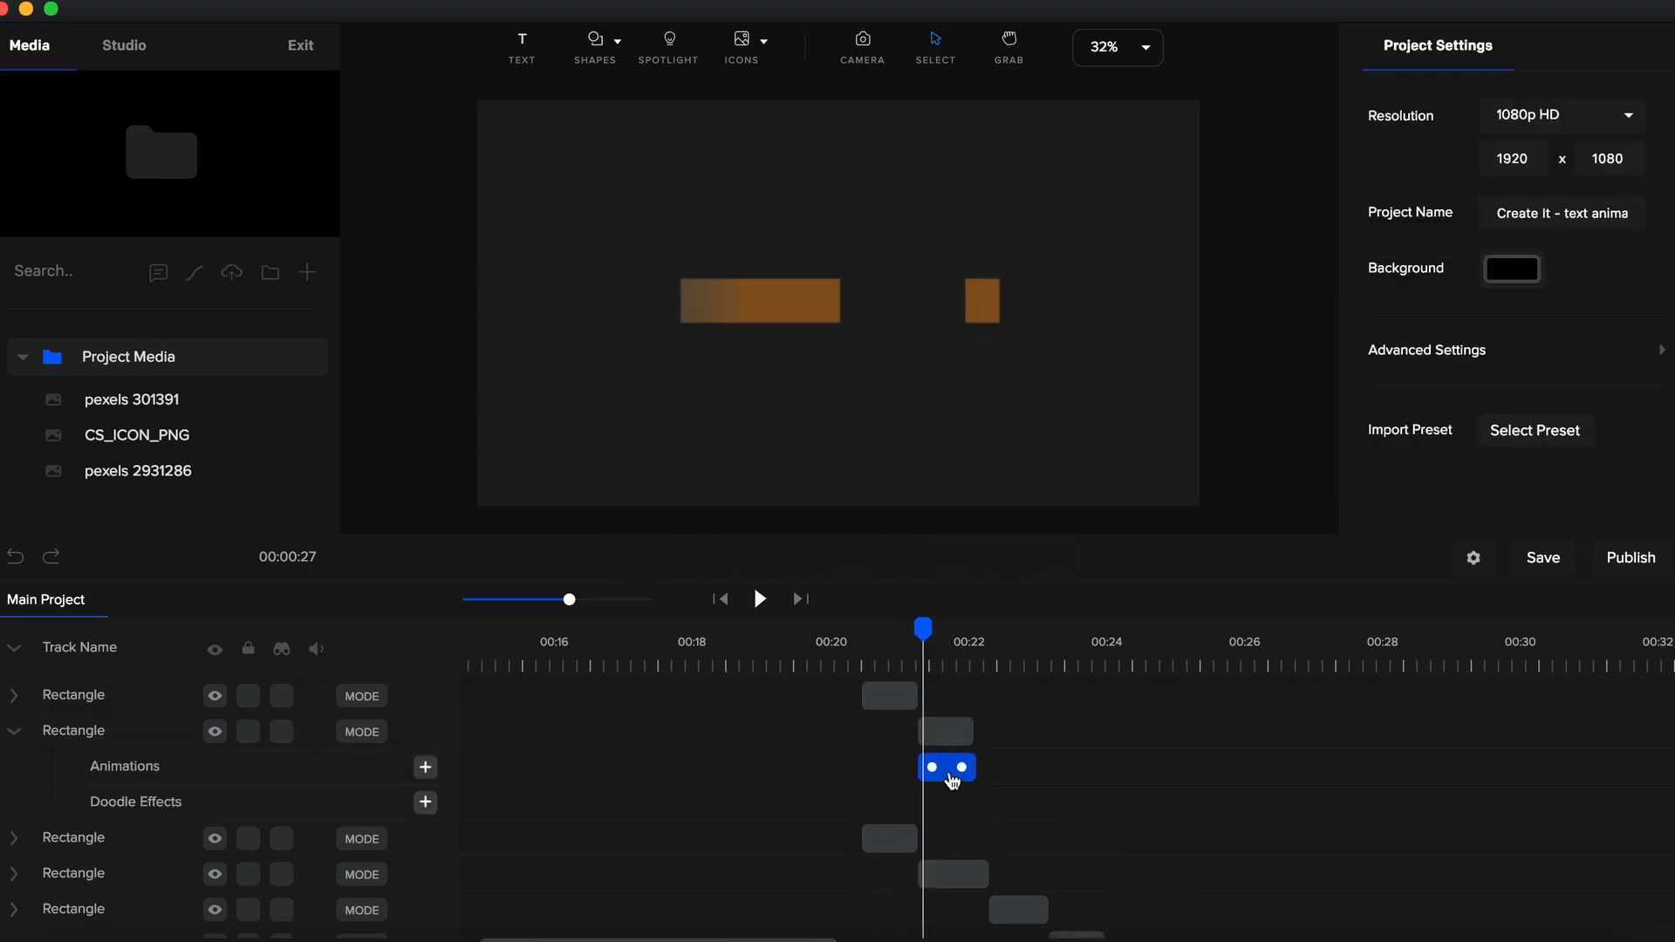
{"action": "left_click", "coordinate": [951, 768]}
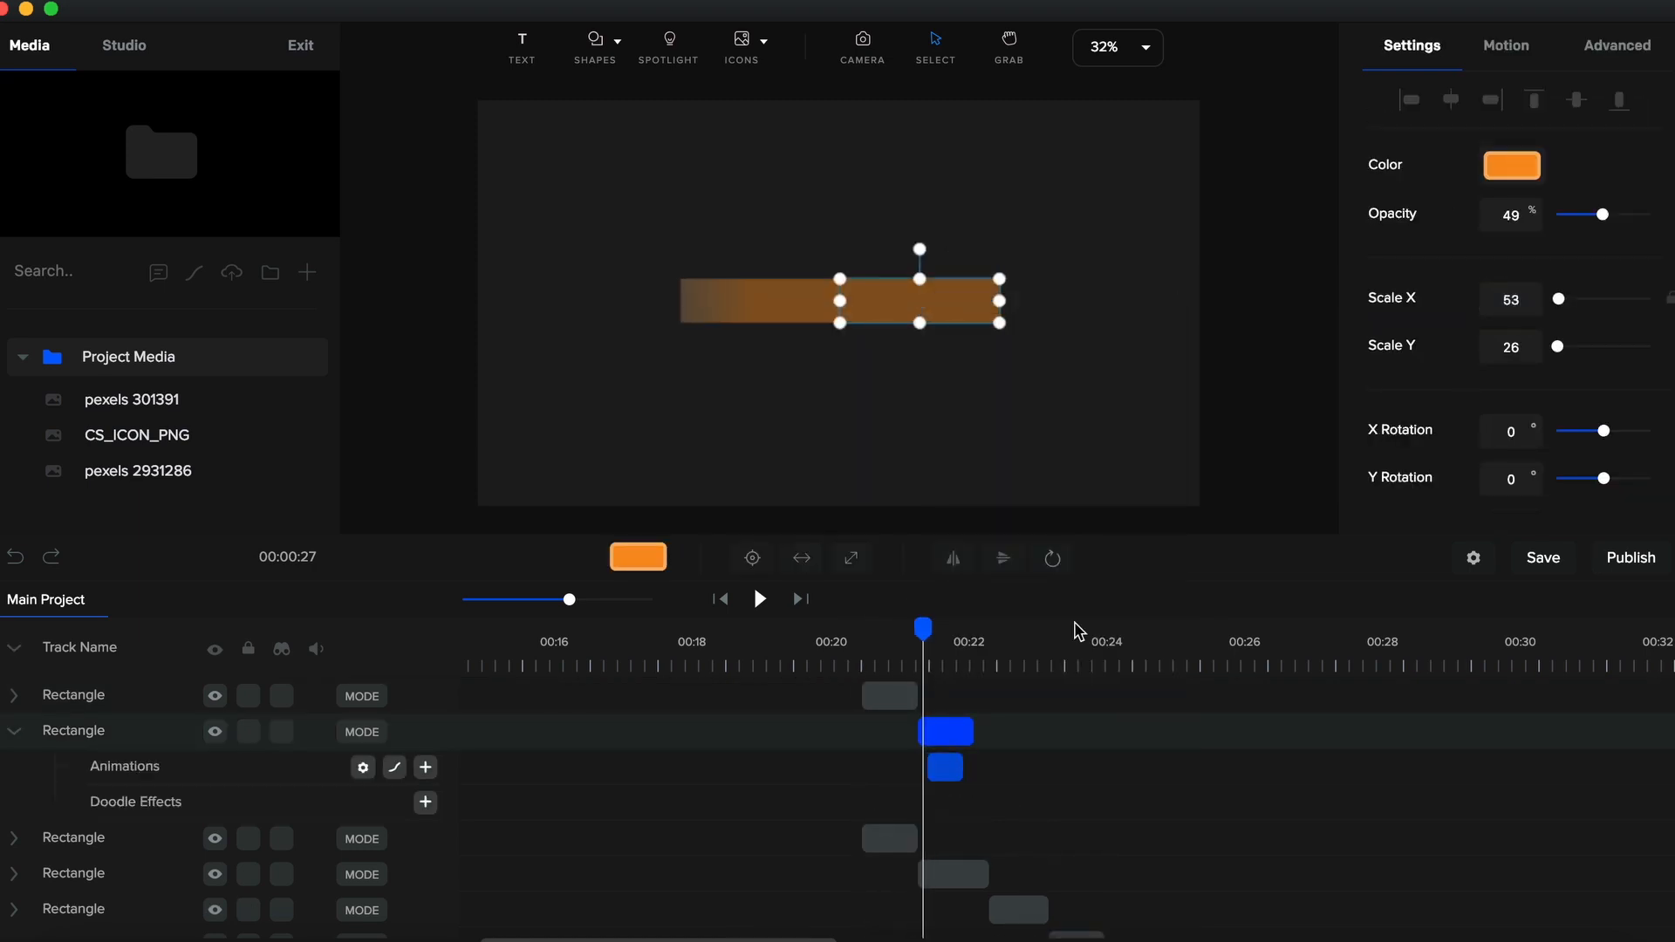
{"action": "left_click", "coordinate": [1052, 558]}
Set Scale X to 0 at the end of the second right-rectangle clip, stretch its animation to span the clip, and preview it
{"action": "left_click", "coordinate": [965, 663]}
{"action": "left_click", "coordinate": [1516, 299]}
{"action": "type", "text": "0"}
{"action": "left_click_drag", "start_coordinate": [964, 767], "coordinate": [971, 768]}
{"action": "left_click", "coordinate": [918, 667]}
{"action": "key", "text": "space"}
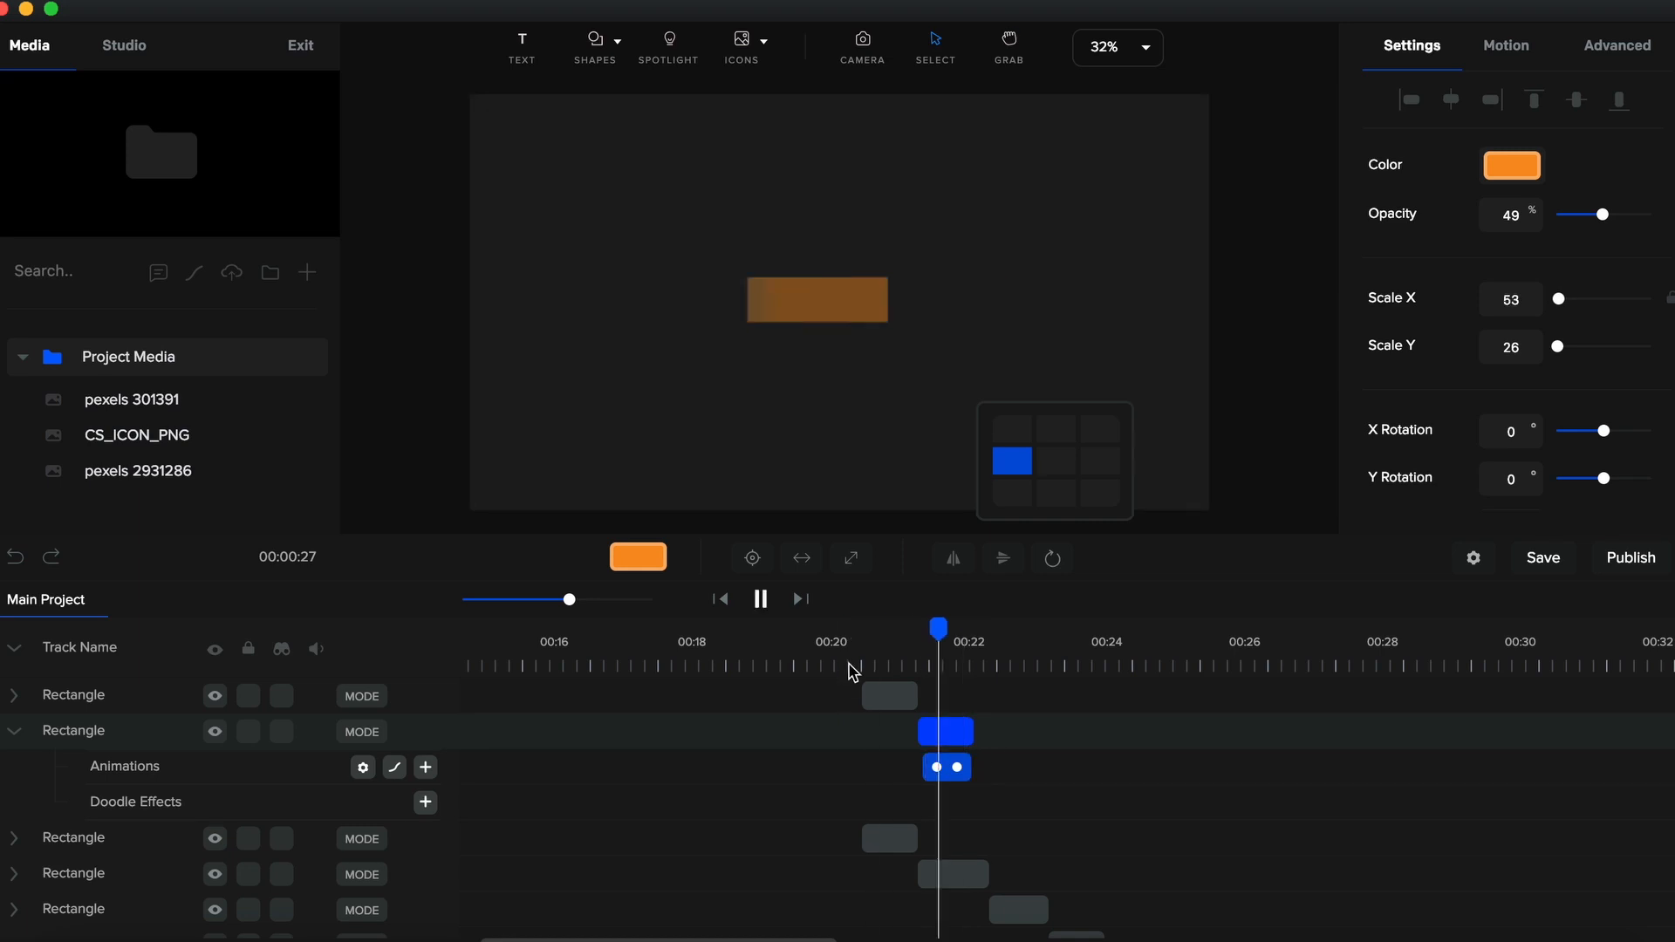
{"action": "key", "text": "space"}
Duplicate the second right-rectangle clip and place the copy directly after it, starting just past 00:22
{"action": "key", "text": "super+d"}
{"action": "left_click_drag", "start_coordinate": [945, 838], "coordinate": [1003, 838]}
{"action": "mouse_move", "coordinate": [975, 663]}
{"action": "left_mouse_down"}
{"action": "mouse_move", "coordinate": [1002, 670]}
{"action": "mouse_move", "coordinate": [972, 630]}
{"action": "mouse_move", "coordinate": [981, 645]}
{"action": "left_mouse_up"}
Animate the third right-rectangle clip from Scale X 0 to full width, with the animation spanning the whole clip
{"action": "double_click", "coordinate": [1005, 770]}
{"action": "left_click_drag", "start_coordinate": [1017, 803], "coordinate": [1028, 803]}
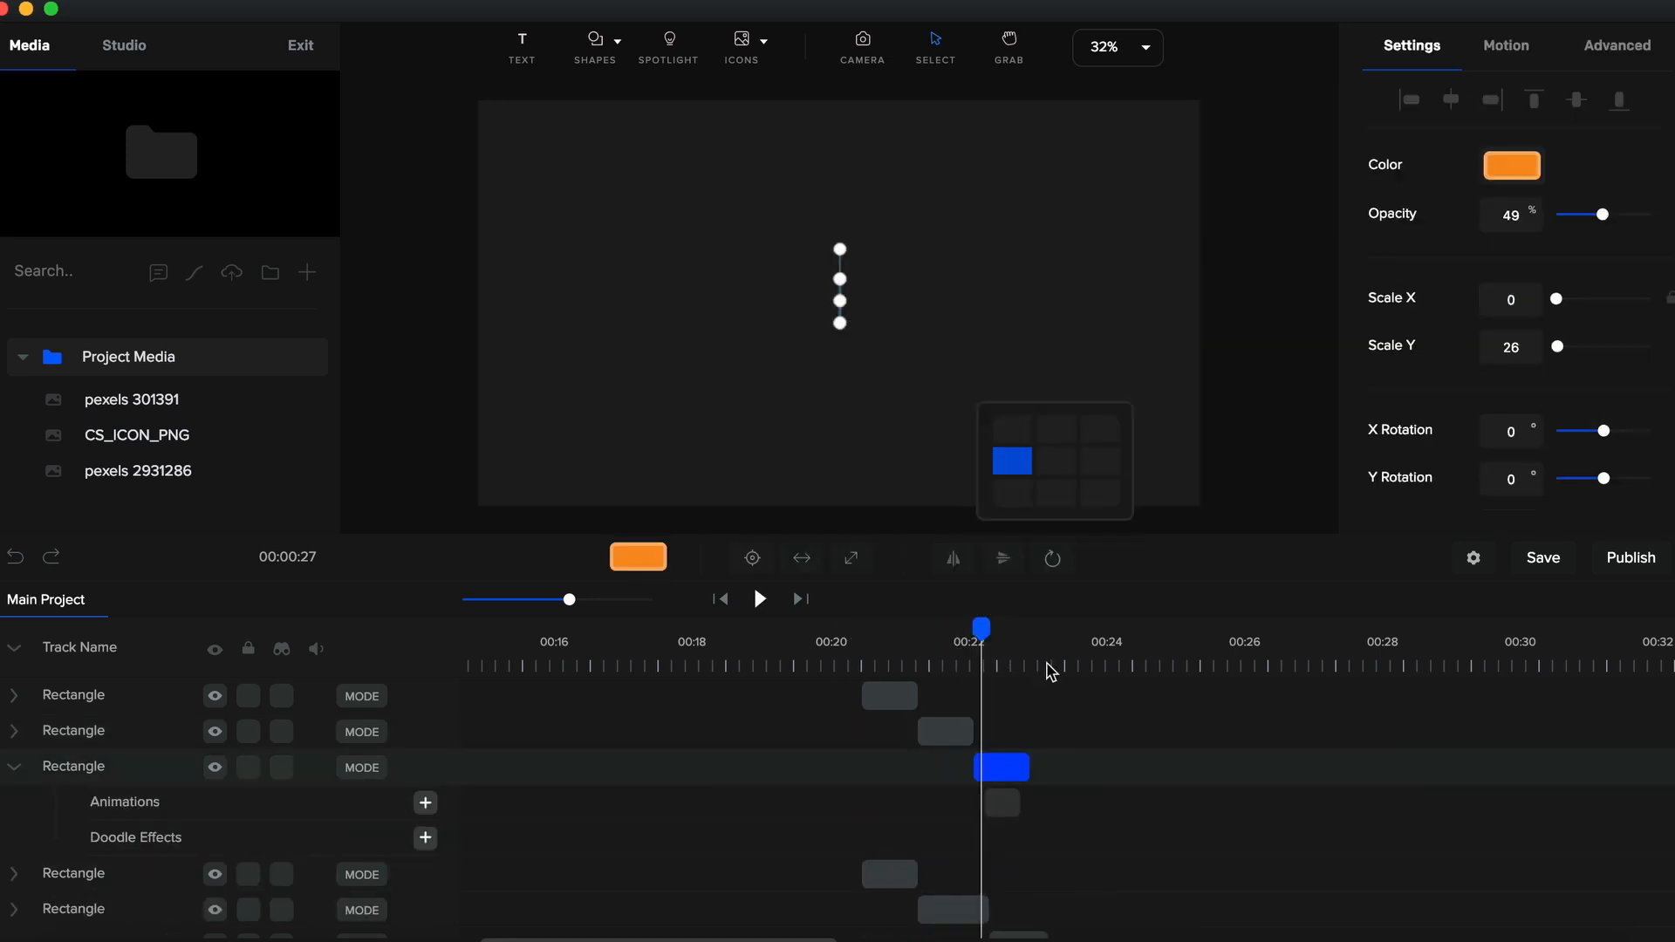
{"action": "left_click", "coordinate": [1028, 667]}
{"action": "left_click", "coordinate": [1006, 802]}
{"action": "mouse_move", "coordinate": [1031, 667]}
{"action": "left_mouse_down"}
{"action": "mouse_move", "coordinate": [998, 680]}
{"action": "mouse_move", "coordinate": [1032, 672]}
{"action": "left_mouse_up"}
Duplicate the first right-rectangle clip, move its track below the third clip's, and place it directly after that clip in time
{"action": "left_click", "coordinate": [888, 689]}
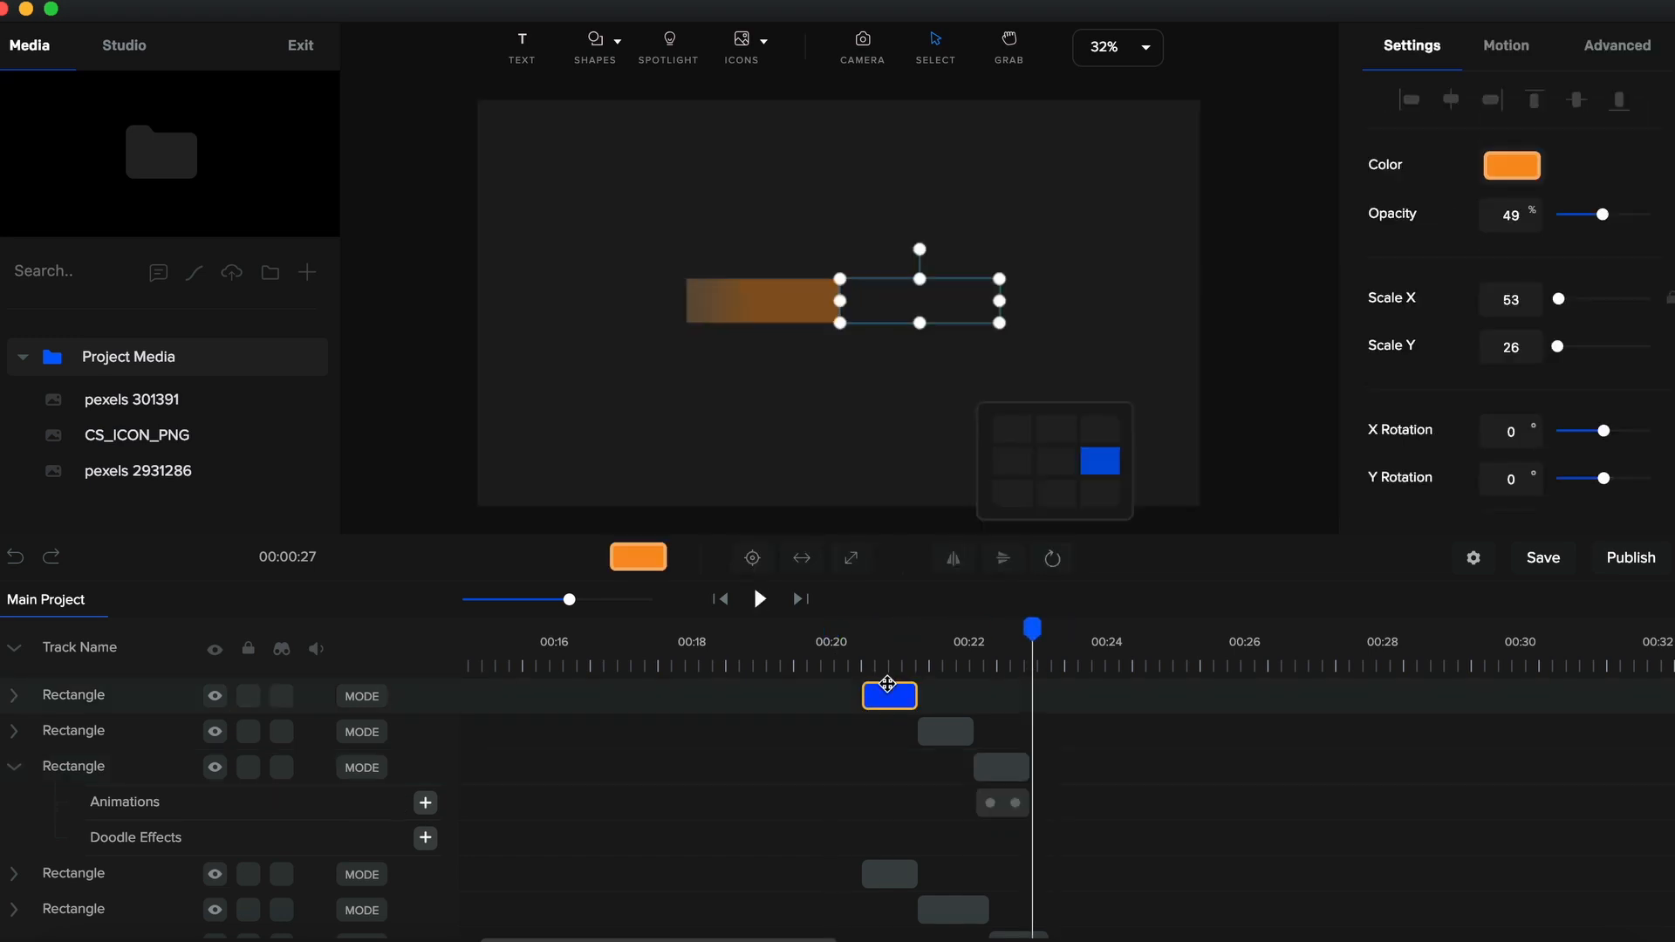
{"action": "left_click", "coordinate": [79, 803]}
{"action": "left_click", "coordinate": [998, 665]}
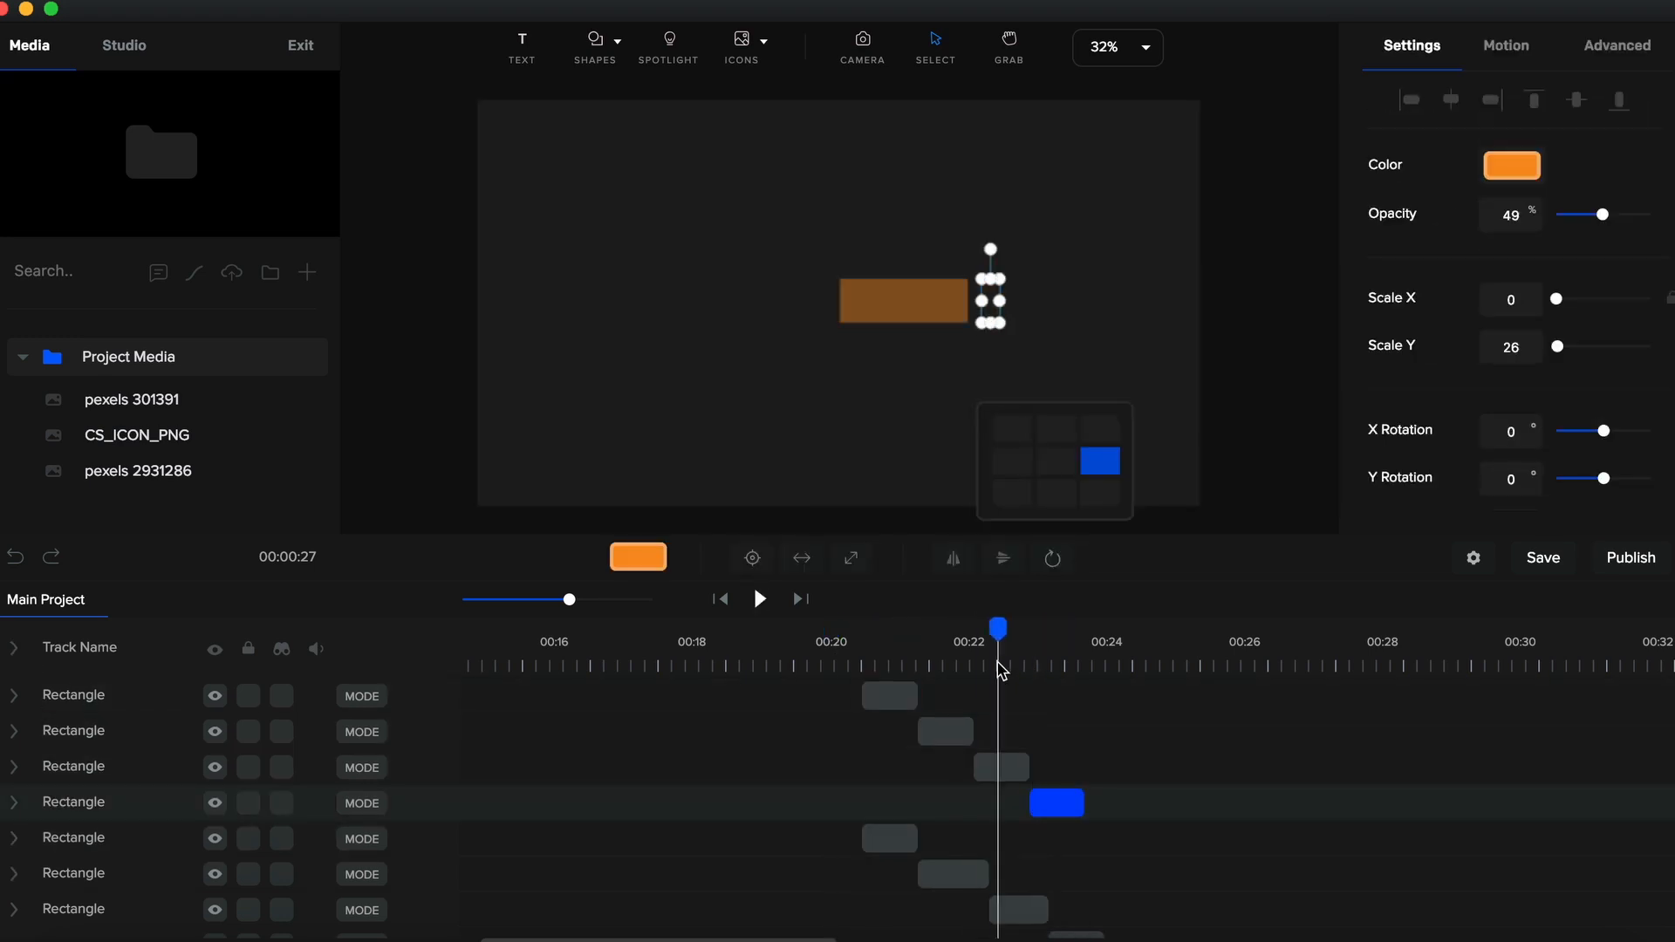
Animate the fourth right-rectangle clip down to Scale X 0 at its end, with the animation spanning the whole clip
{"action": "left_click_drag", "start_coordinate": [998, 665], "coordinate": [1036, 673]}
{"action": "double_click", "coordinate": [1054, 803]}
{"action": "left_click", "coordinate": [1058, 844]}
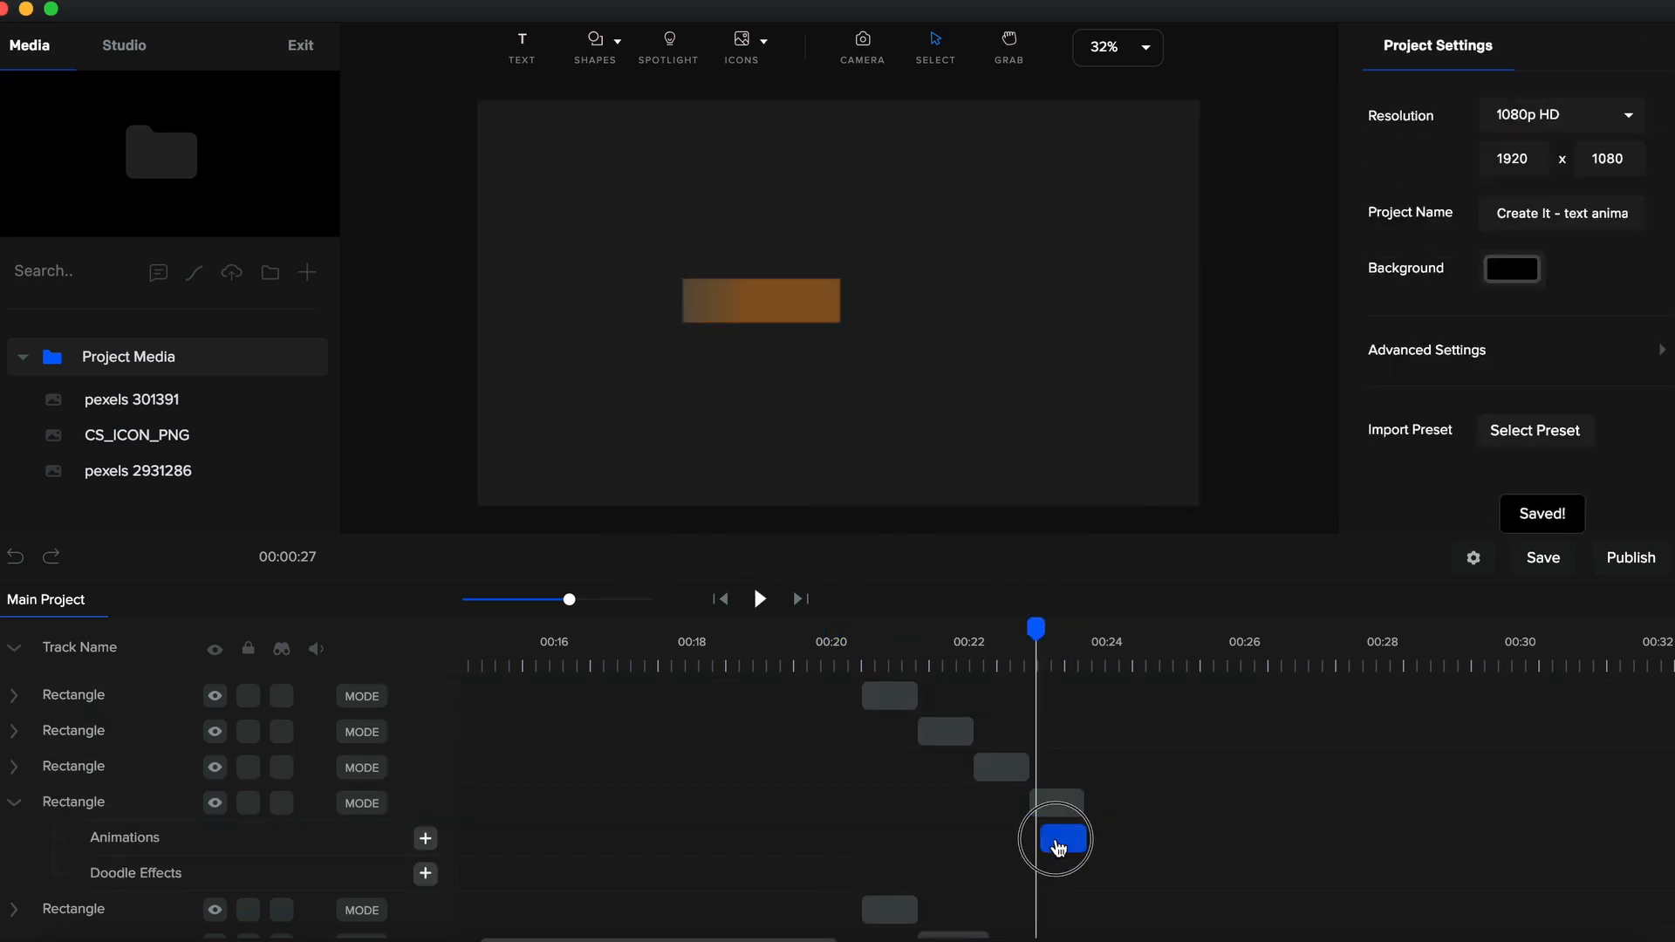
{"action": "left_click", "coordinate": [1532, 297]}
{"action": "key", "text": "BackSpace"}
{"action": "key", "text": "BackSpace"}
{"action": "type", "text": "0"}
{"action": "left_click_drag", "start_coordinate": [1042, 840], "coordinate": [1083, 846]}
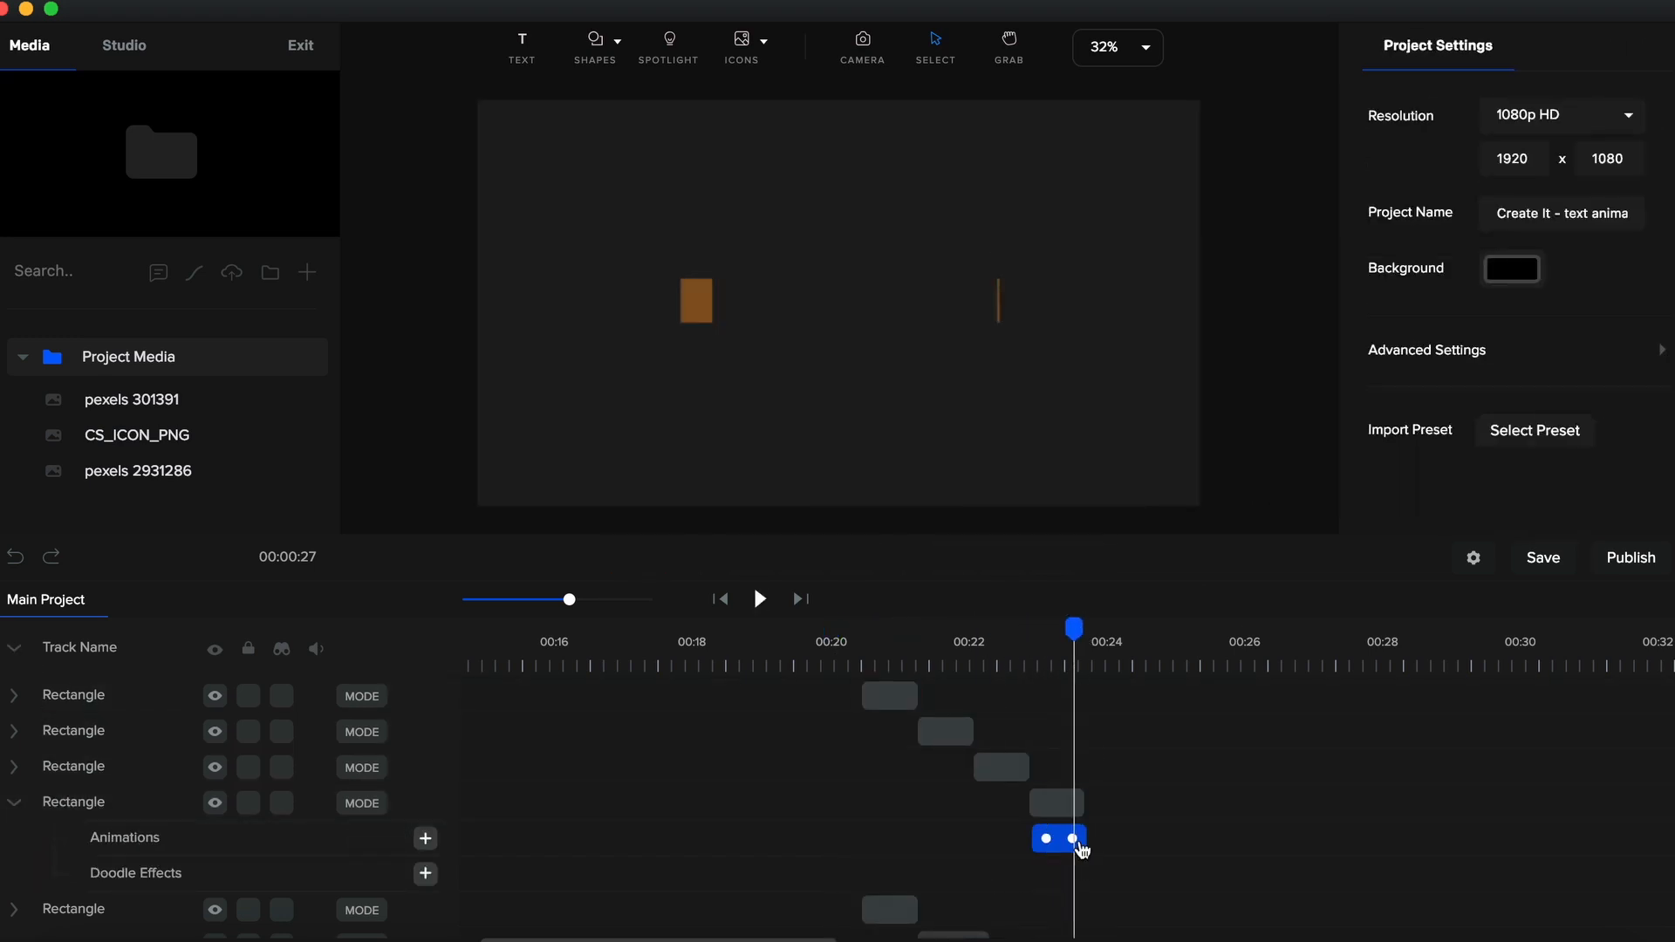
Expand all tracks and shorten the first right-rectangle clip and its animation to about half a second
{"action": "left_click", "coordinate": [849, 667]}
{"action": "left_click_drag", "start_coordinate": [568, 599], "coordinate": [604, 603]}
{"action": "left_click", "coordinate": [887, 667]}
{"action": "left_click", "coordinate": [14, 802]}
{"action": "left_click", "coordinate": [14, 647]}
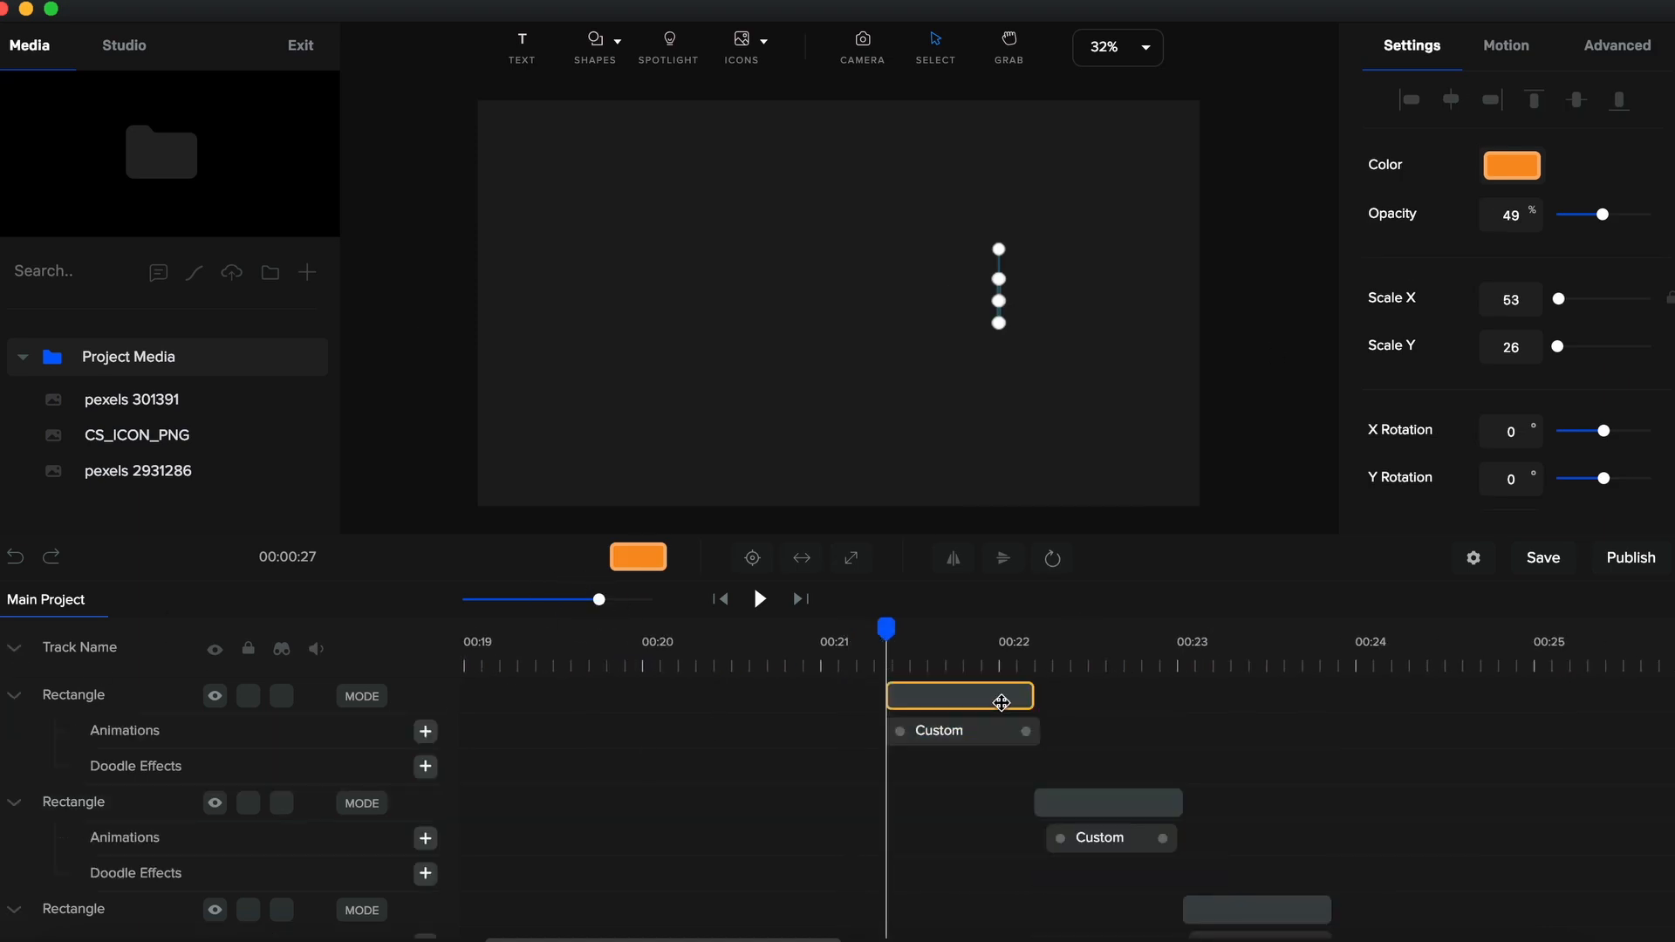
{"action": "left_click_drag", "start_coordinate": [1026, 733], "coordinate": [957, 743]}
{"action": "left_click_drag", "start_coordinate": [1032, 695], "coordinate": [967, 695]}
Align the second and third right-rectangle clips with the first clip's start and shorten them and their animations to its length
{"action": "left_click_drag", "start_coordinate": [1038, 799], "coordinate": [890, 801]}
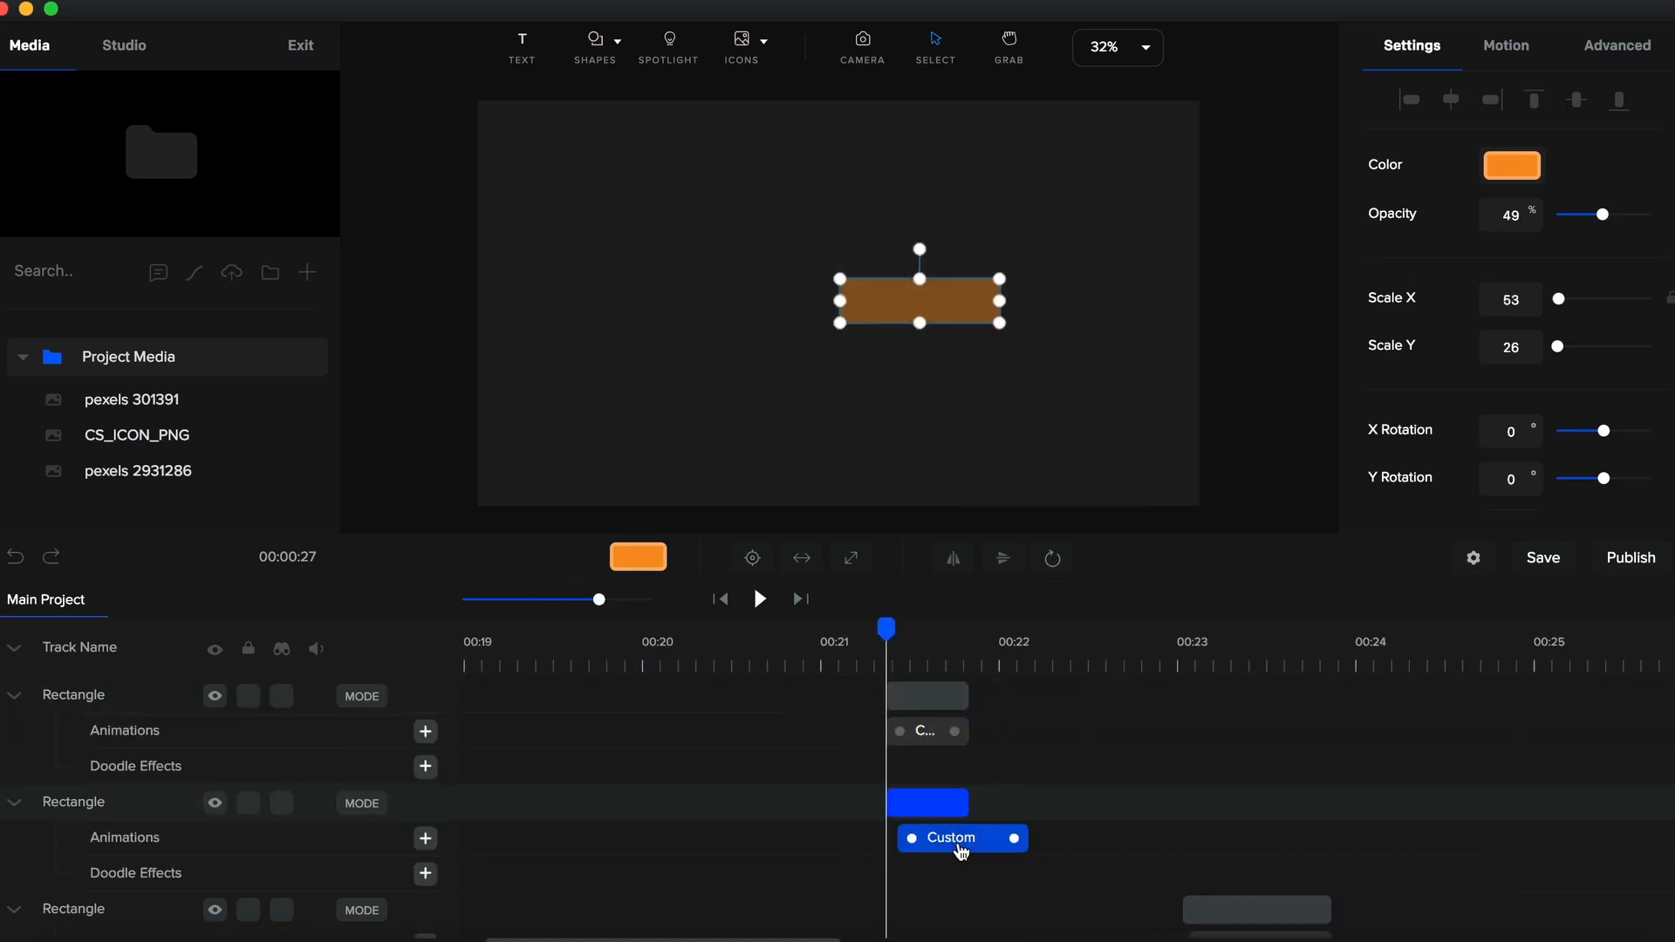
{"action": "scroll", "coordinate": [1028, 785], "scroll_direction": "down", "scroll_amount": 3}
{"action": "scroll", "coordinate": [1022, 767], "scroll_direction": "up", "scroll_amount": 2}
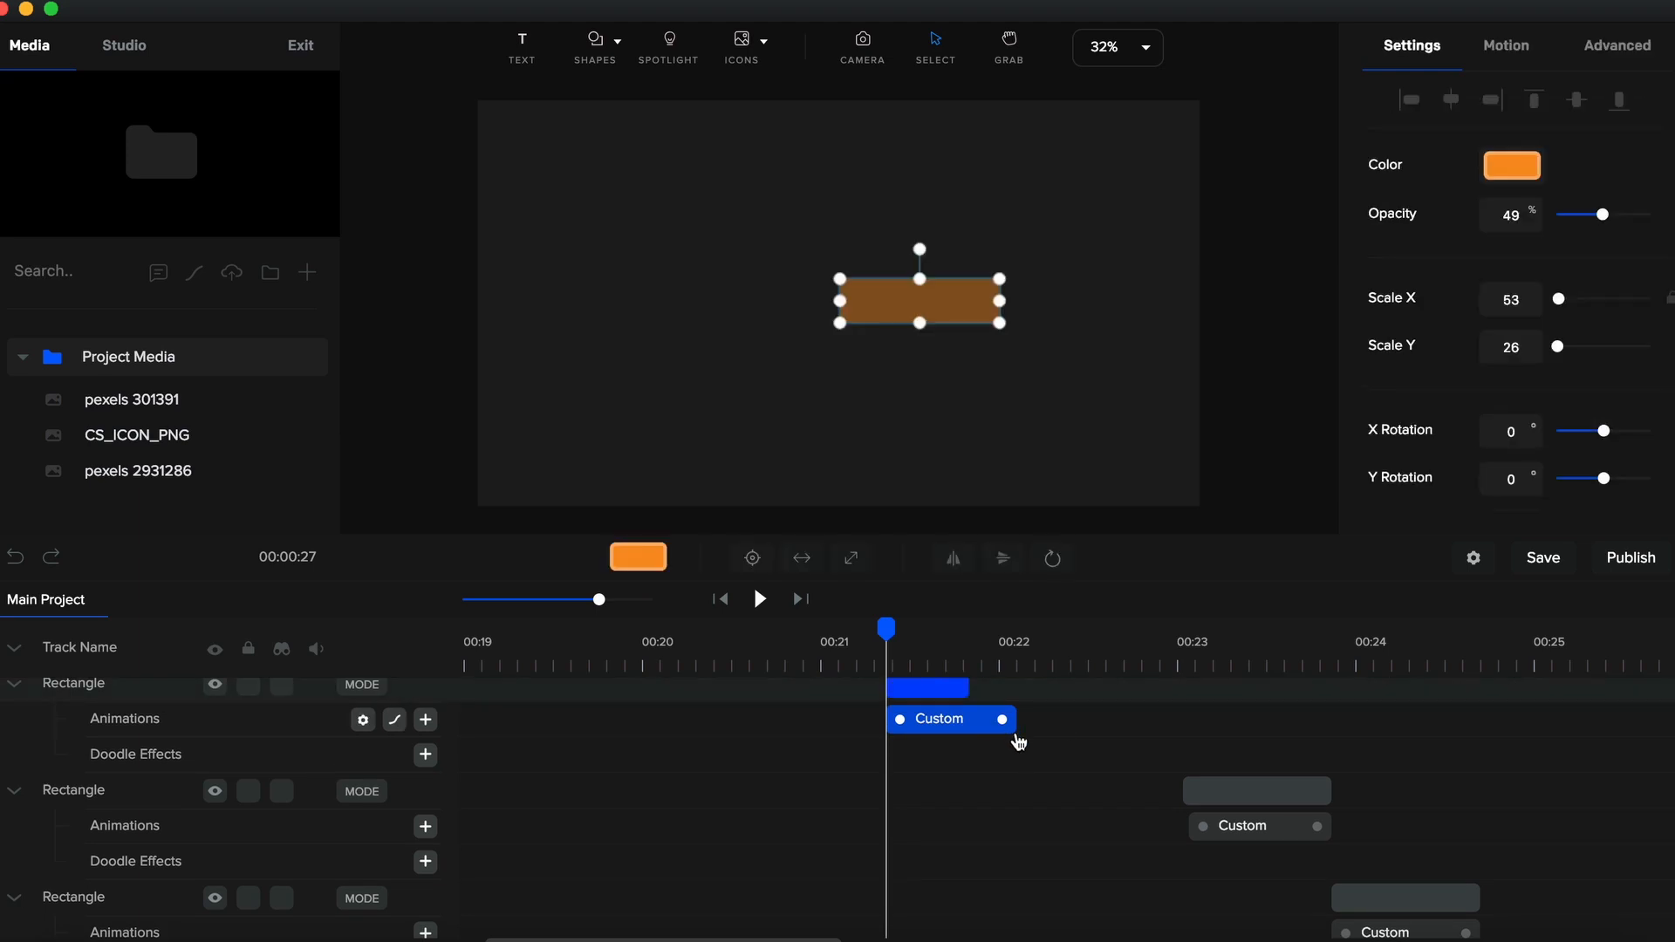
{"action": "left_click_drag", "start_coordinate": [1010, 793], "coordinate": [959, 794]}
{"action": "left_click_drag", "start_coordinate": [1256, 865], "coordinate": [960, 865]}
{"action": "left_click_drag", "start_coordinate": [956, 908], "coordinate": [950, 909]}
{"action": "left_click_drag", "start_coordinate": [1030, 865], "coordinate": [967, 864]}
{"action": "left_click_drag", "start_coordinate": [1023, 900], "coordinate": [961, 905]}
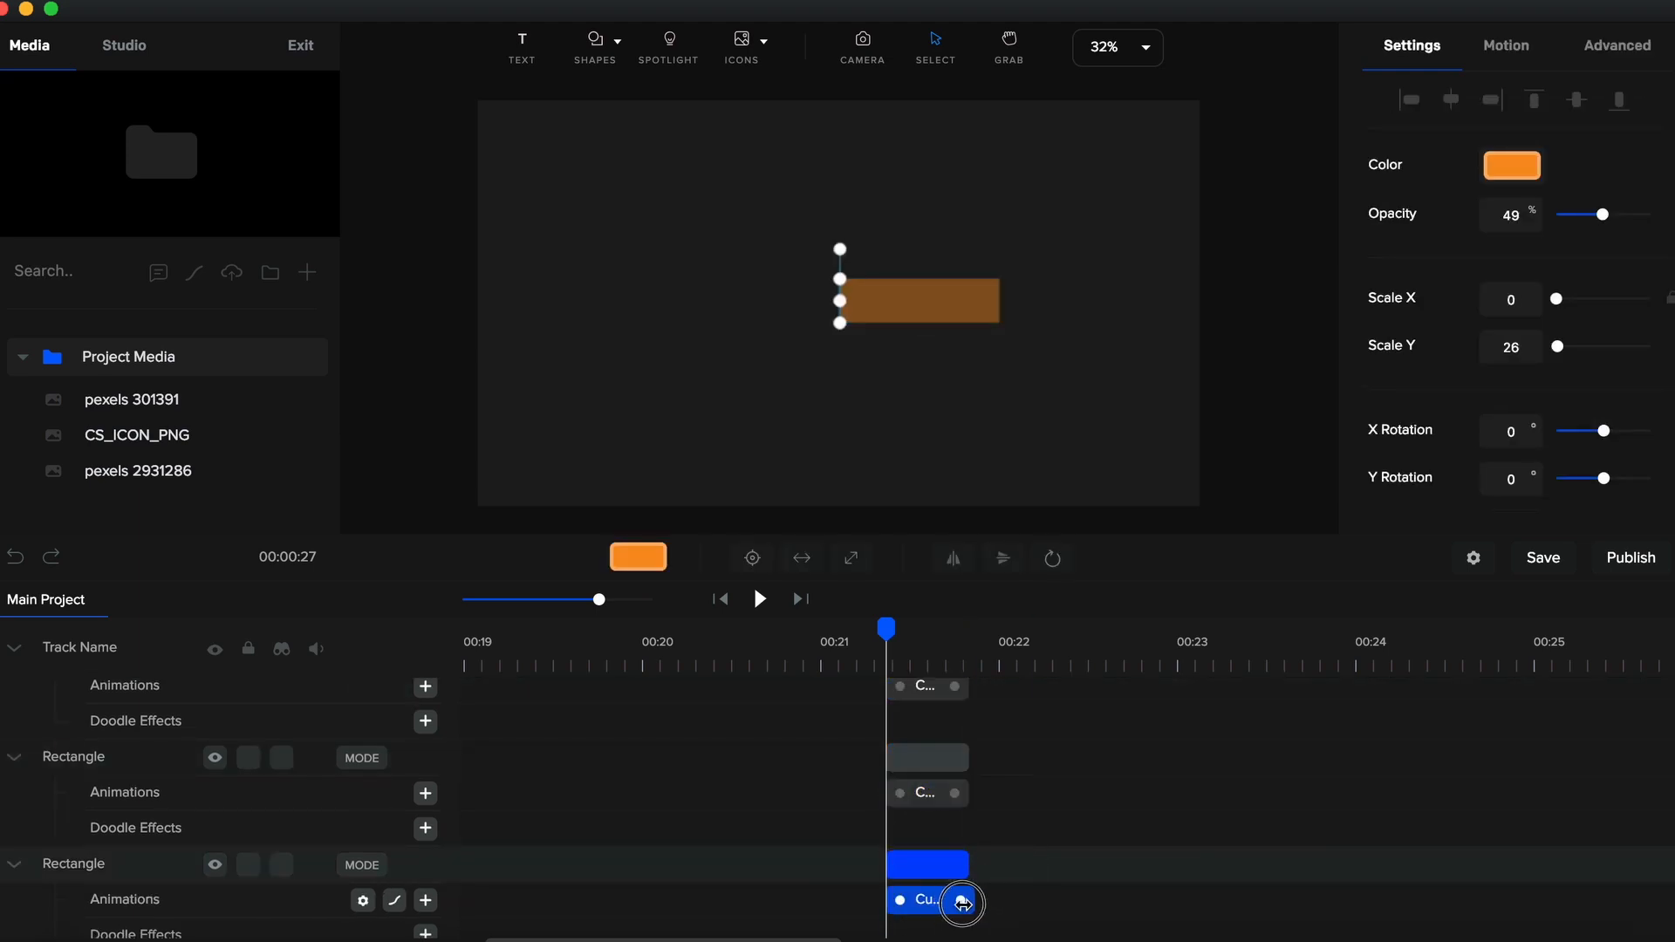
Shorten the fourth right-rectangle clip and the first left-rectangle clip, with their animations, to the same half-second length
{"action": "scroll", "coordinate": [968, 898], "scroll_direction": "down", "scroll_amount": 3}
{"action": "left_click_drag", "start_coordinate": [1405, 846], "coordinate": [966, 848]}
{"action": "left_click_drag", "start_coordinate": [1020, 885], "coordinate": [966, 849]}
{"action": "scroll", "coordinate": [970, 872], "scroll_direction": "down", "scroll_amount": 3}
{"action": "left_click_drag", "start_coordinate": [1020, 883], "coordinate": [965, 886]}
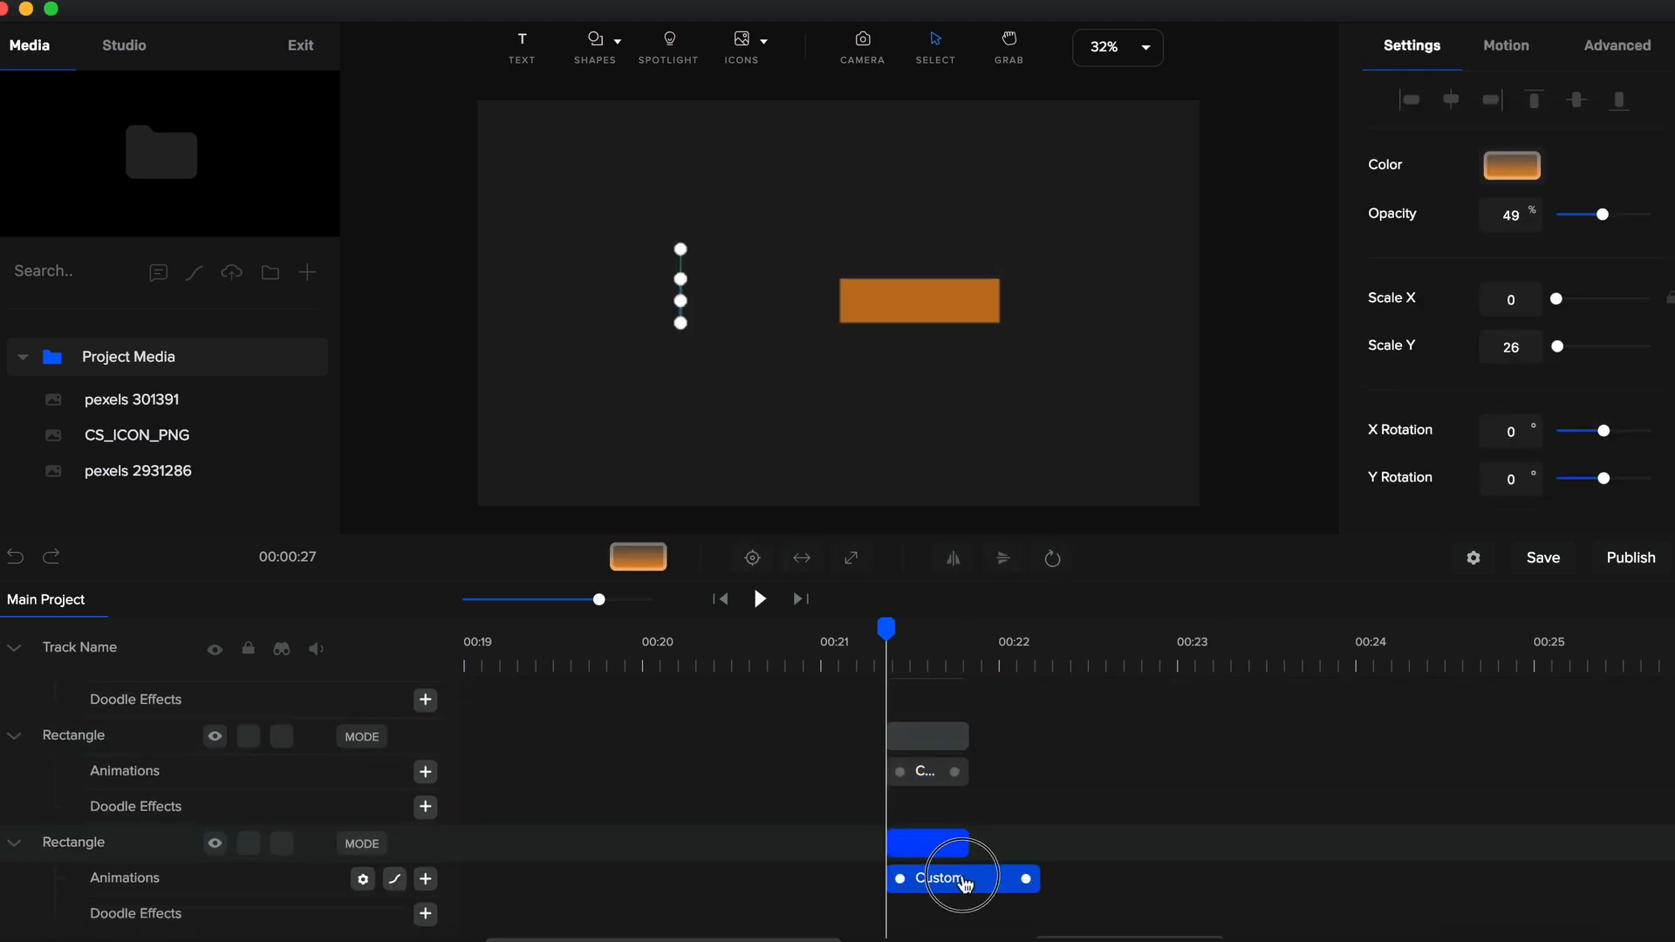
Place the second, third and fourth right-rectangle clips end to end after the first one
{"action": "scroll", "coordinate": [959, 837], "scroll_direction": "up", "scroll_amount": 6}
{"action": "left_click_drag", "start_coordinate": [932, 806], "coordinate": [1014, 807]}
{"action": "scroll", "coordinate": [1012, 803], "scroll_direction": "down", "scroll_amount": 4}
{"action": "left_click_drag", "start_coordinate": [941, 746], "coordinate": [1107, 746]}
{"action": "left_click_drag", "start_coordinate": [927, 852], "coordinate": [1178, 852]}
Shorten the second, third and fourth left-rectangle clips and their animations to match the first left clip
{"action": "scroll", "coordinate": [1170, 853], "scroll_direction": "down", "scroll_amount": 3}
{"action": "left_click_drag", "start_coordinate": [1132, 872], "coordinate": [966, 905]}
{"action": "scroll", "coordinate": [969, 903], "scroll_direction": "down", "scroll_amount": 3}
{"action": "left_click_drag", "start_coordinate": [1304, 814], "coordinate": [967, 848]}
{"action": "scroll", "coordinate": [967, 848], "scroll_direction": "down", "scroll_amount": 3}
{"action": "left_click_drag", "start_coordinate": [1431, 800], "coordinate": [946, 841]}
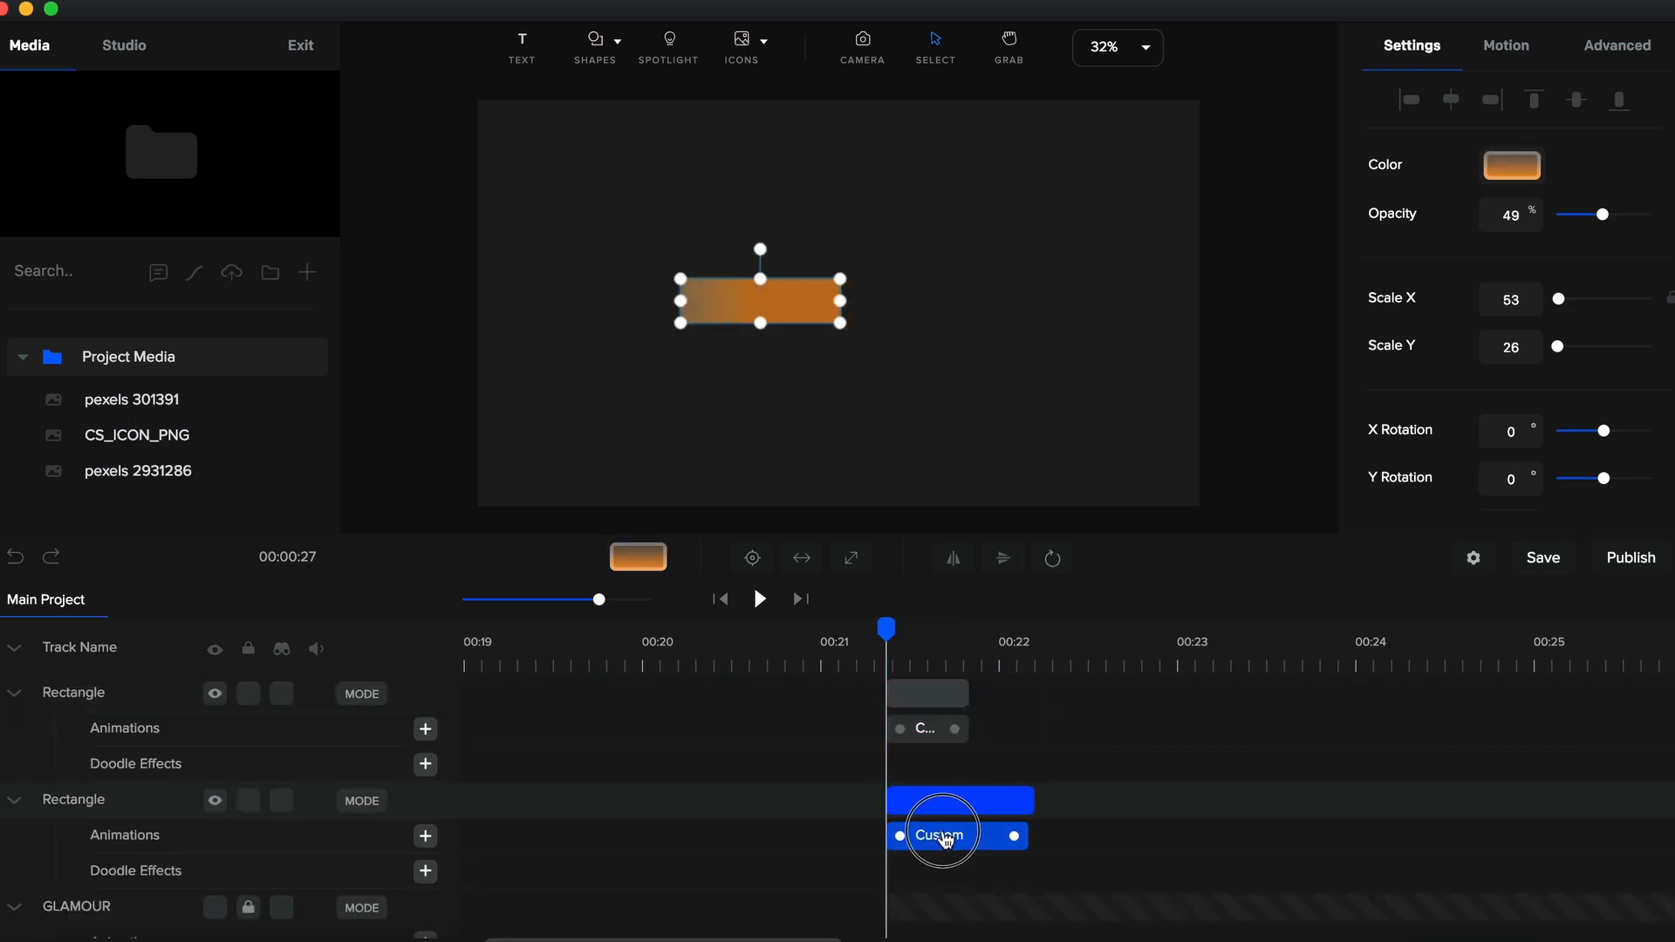
{"action": "left_click_drag", "start_coordinate": [1028, 800], "coordinate": [966, 800]}
{"action": "left_click_drag", "start_coordinate": [1020, 838], "coordinate": [958, 838]}
Place the second, third and fourth left-rectangle clips end to end after the first one, and collapse all tracks
{"action": "scroll", "coordinate": [960, 834], "scroll_direction": "up", "scroll_amount": 3}
{"action": "left_click_drag", "start_coordinate": [932, 728], "coordinate": [1015, 732]}
{"action": "left_click_drag", "start_coordinate": [927, 829], "coordinate": [1095, 830]}
{"action": "scroll", "coordinate": [1095, 830], "scroll_direction": "down", "scroll_amount": 3}
{"action": "left_click_drag", "start_coordinate": [927, 815], "coordinate": [1177, 807]}
{"action": "left_click", "coordinate": [14, 647]}
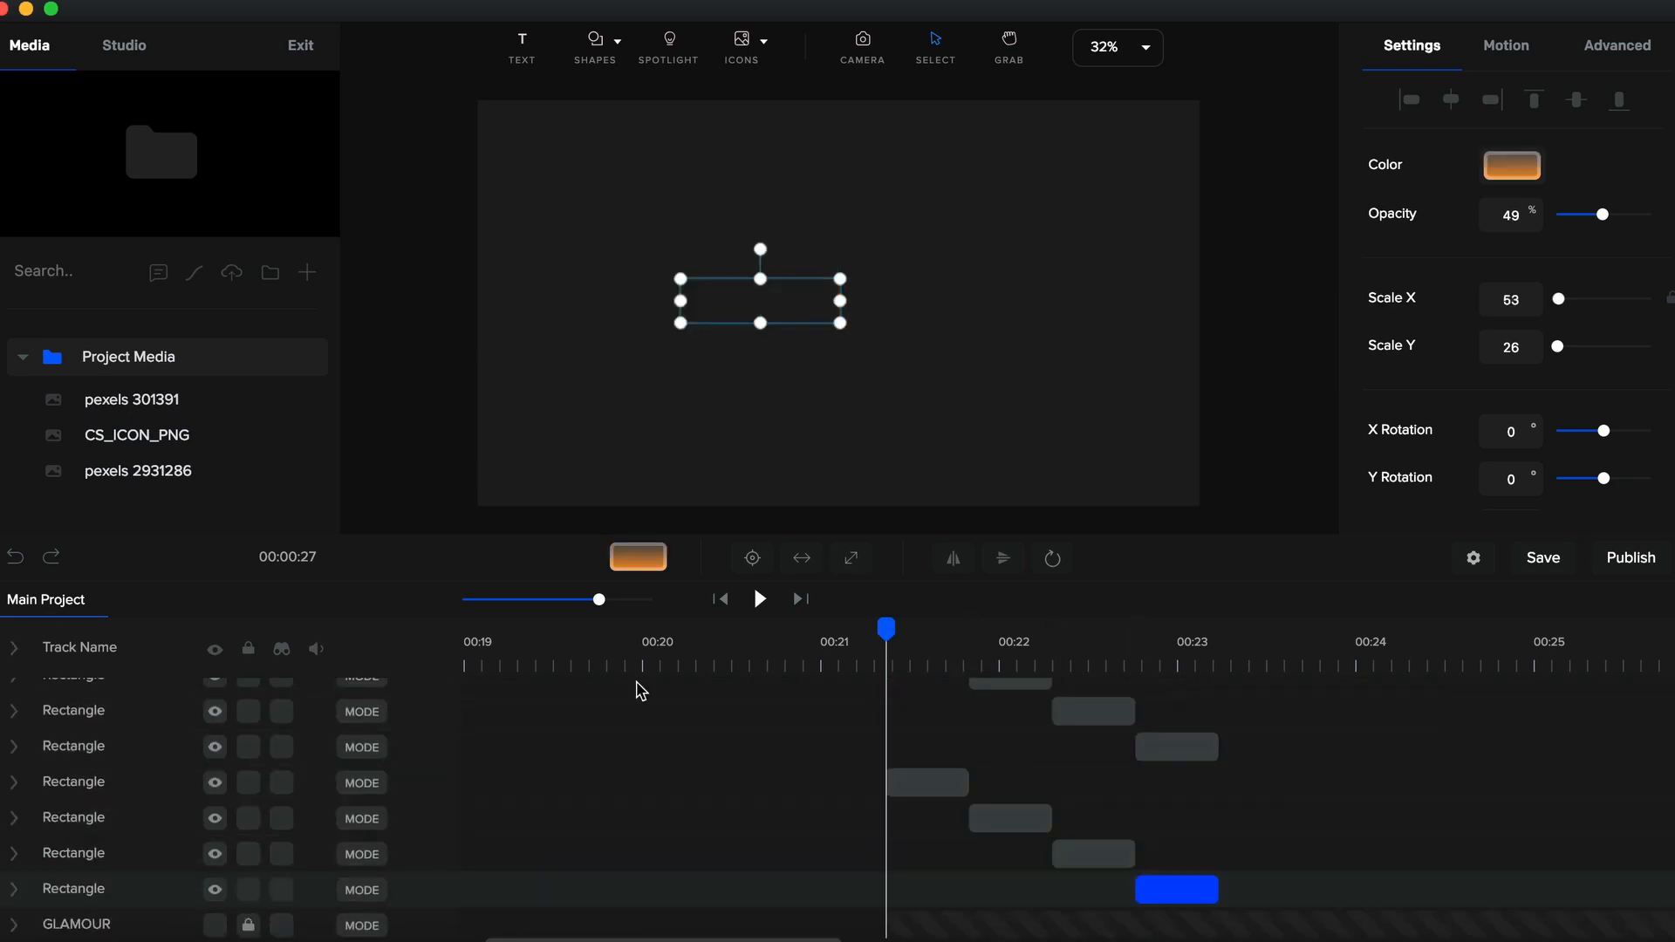
Play back the shortened rectangle sequence and scrub through its first three clips to check the motion
{"action": "scroll", "coordinate": [639, 688], "scroll_direction": "up", "scroll_amount": 2}
{"action": "key", "text": "space"}
{"action": "key", "text": "space"}
{"action": "left_click", "coordinate": [886, 665]}
{"action": "left_click", "coordinate": [905, 837]}
{"action": "left_click_drag", "start_coordinate": [888, 628], "coordinate": [980, 633]}
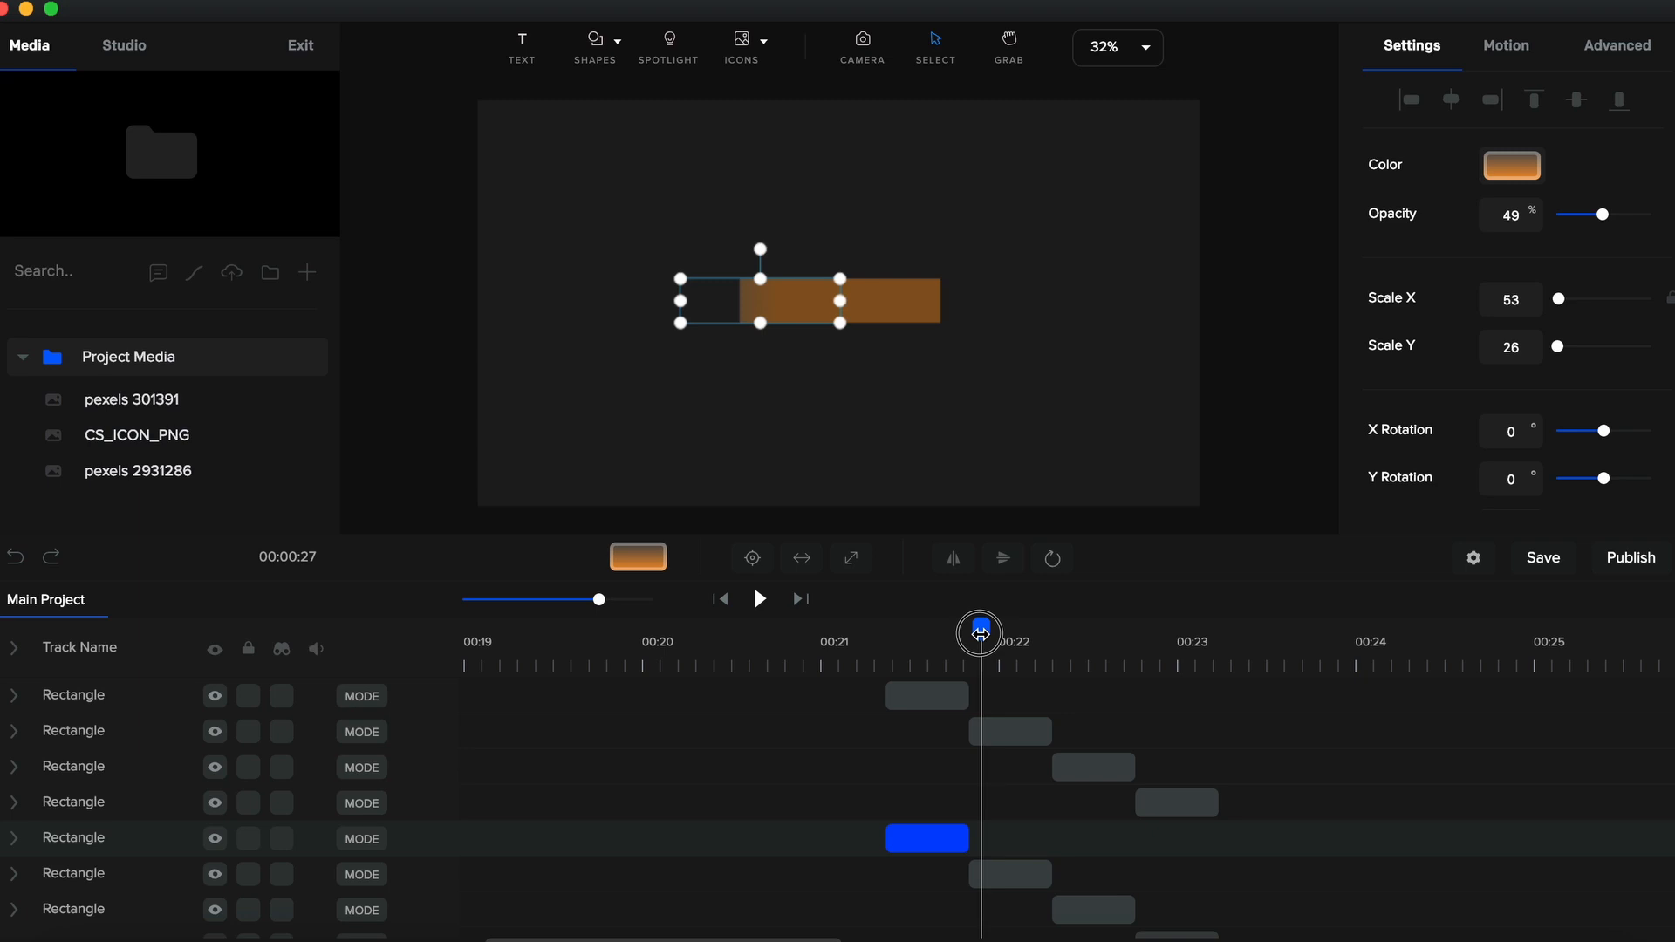
{"action": "left_click_drag", "start_coordinate": [981, 634], "coordinate": [1106, 633]}
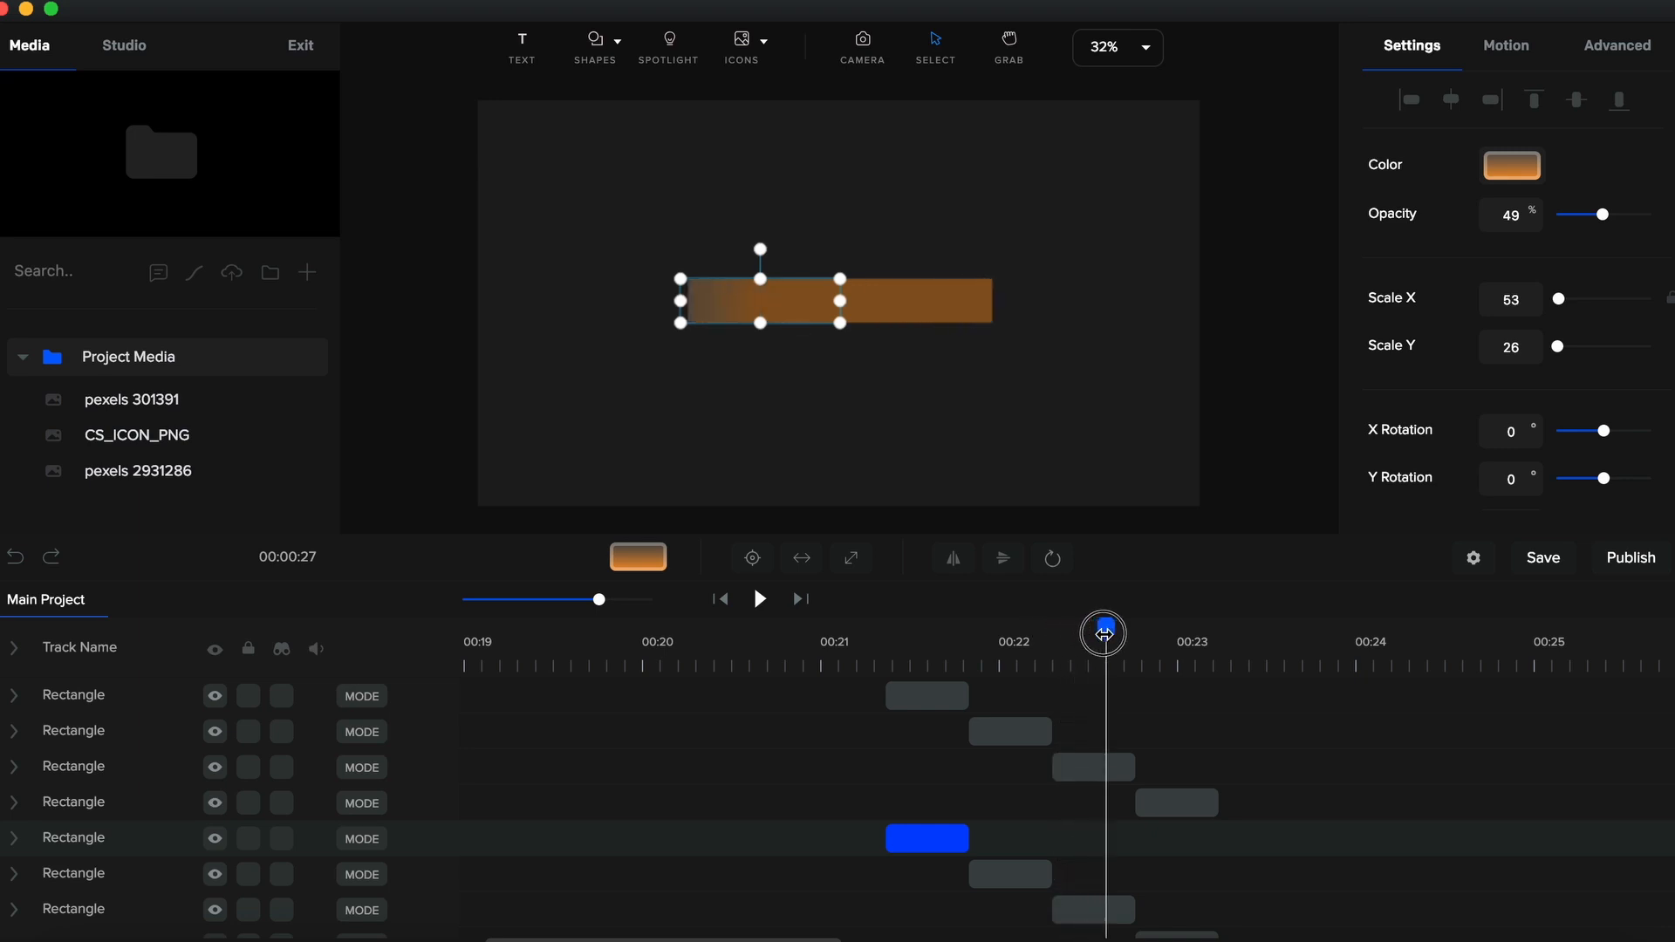
Reverse the gradient of the third left-rectangle clip so orange lies at its outer edge and gray towards the center
{"action": "left_click", "coordinate": [1080, 806]}
{"action": "scroll", "coordinate": [1081, 806], "scroll_direction": "down", "scroll_amount": 2}
{"action": "left_click", "coordinate": [1101, 850]}
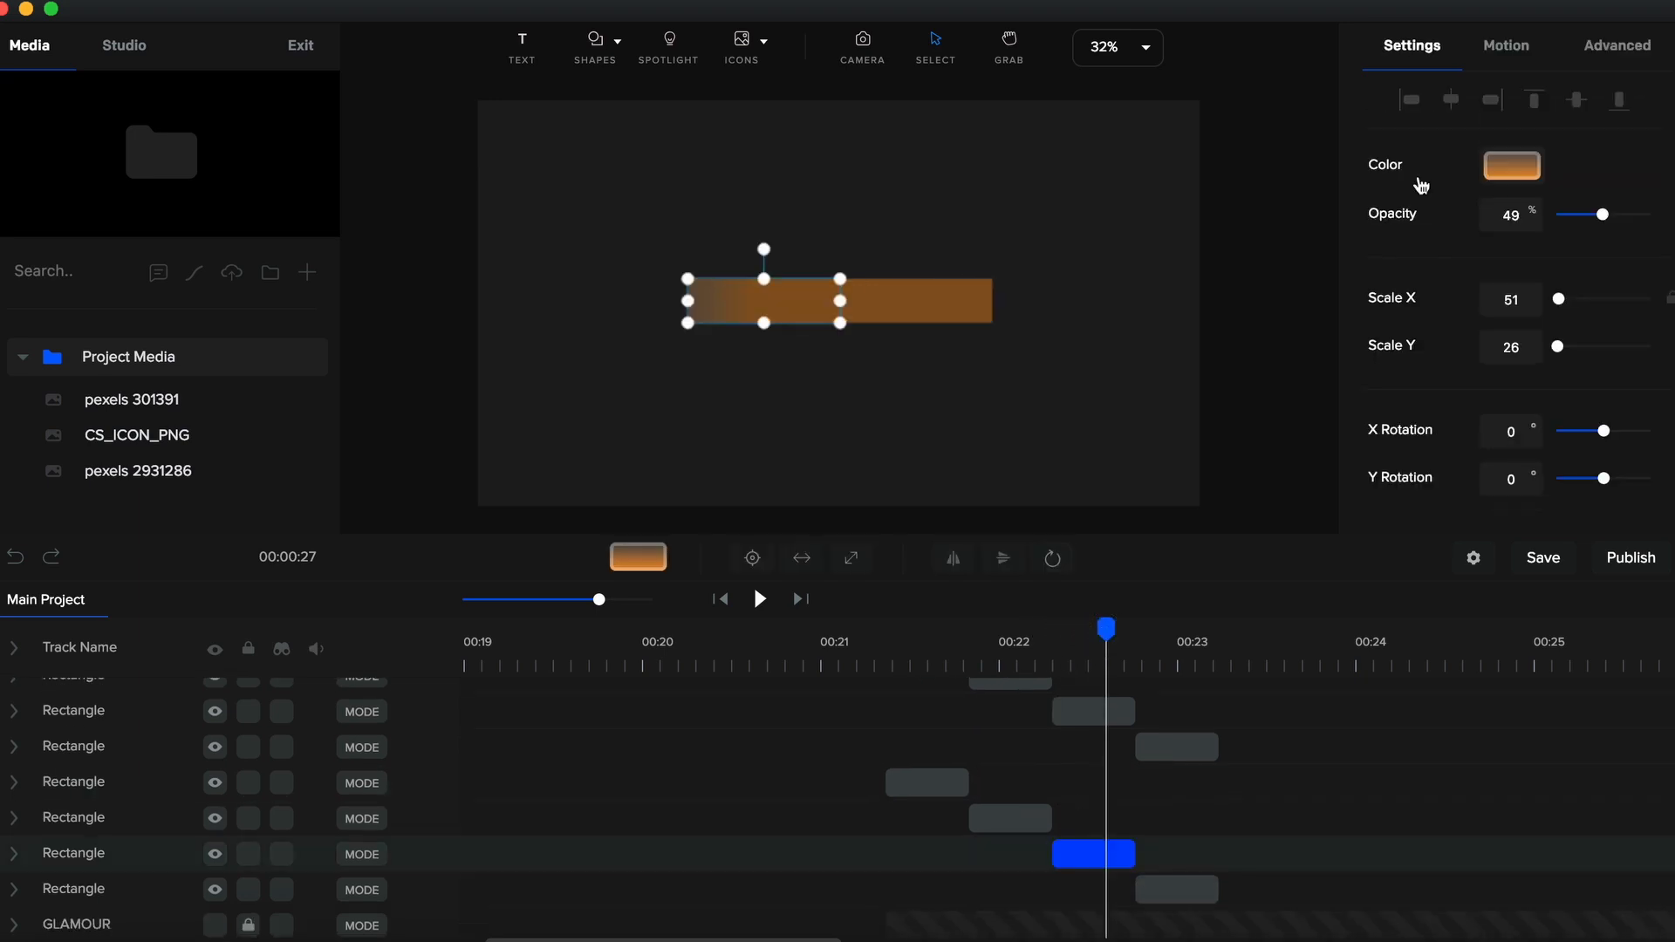
{"action": "left_click", "coordinate": [1505, 170]}
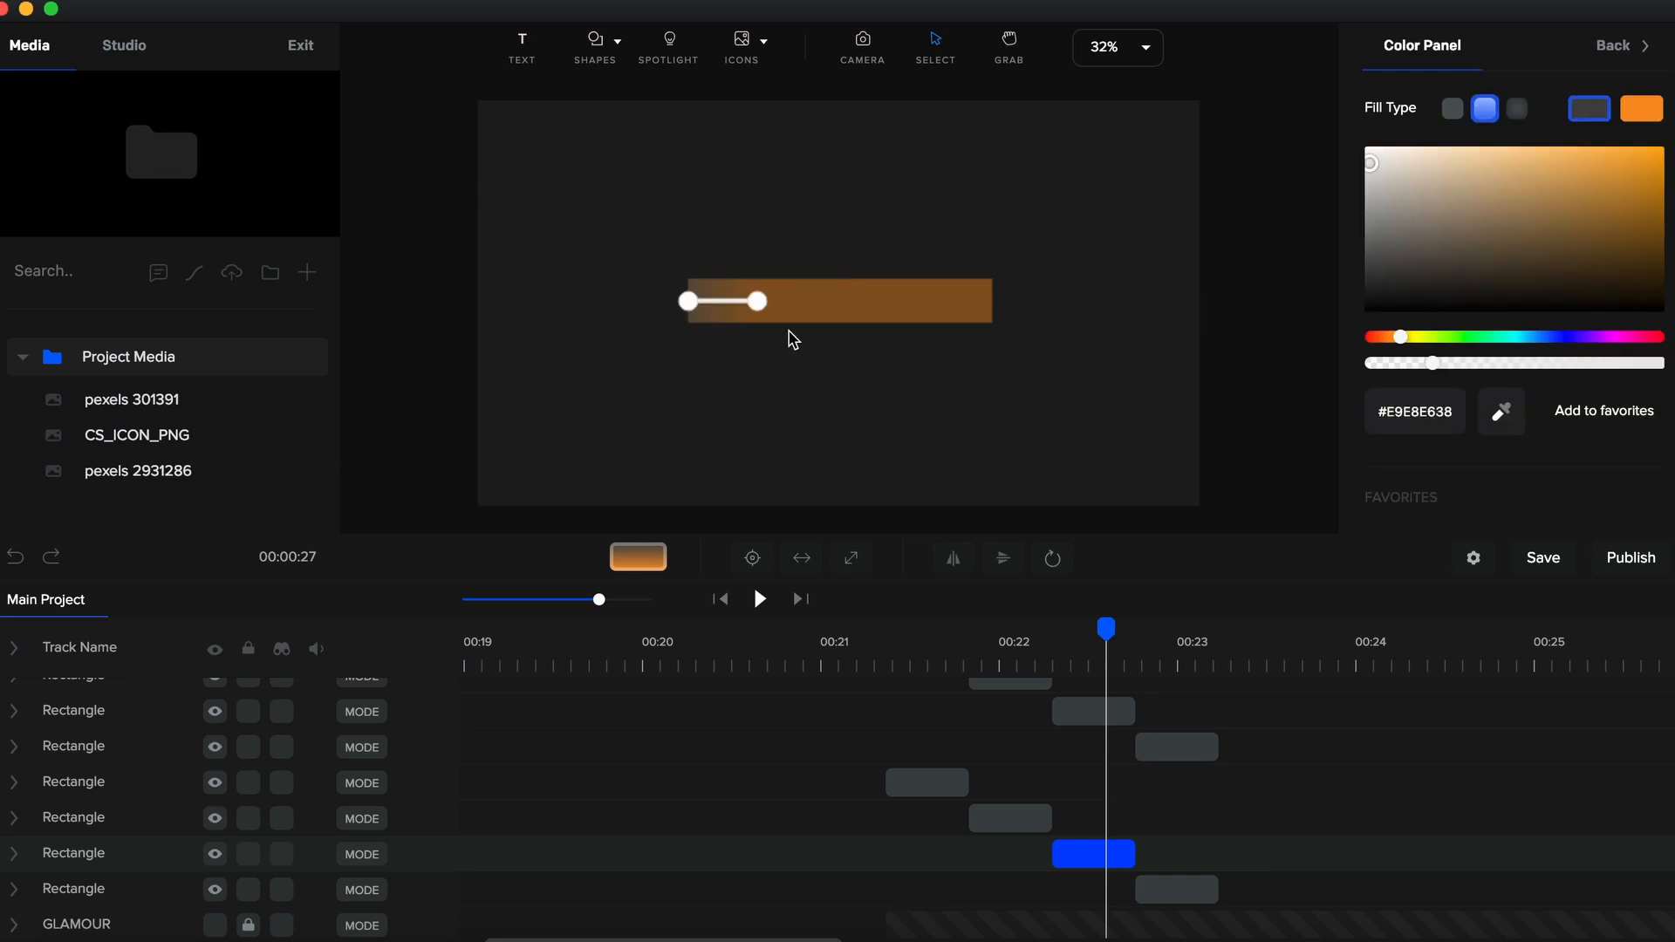
{"action": "mouse_move", "coordinate": [759, 299]}
{"action": "left_mouse_down"}
{"action": "mouse_move", "coordinate": [680, 311]}
{"action": "mouse_move", "coordinate": [761, 305]}
{"action": "left_mouse_up"}
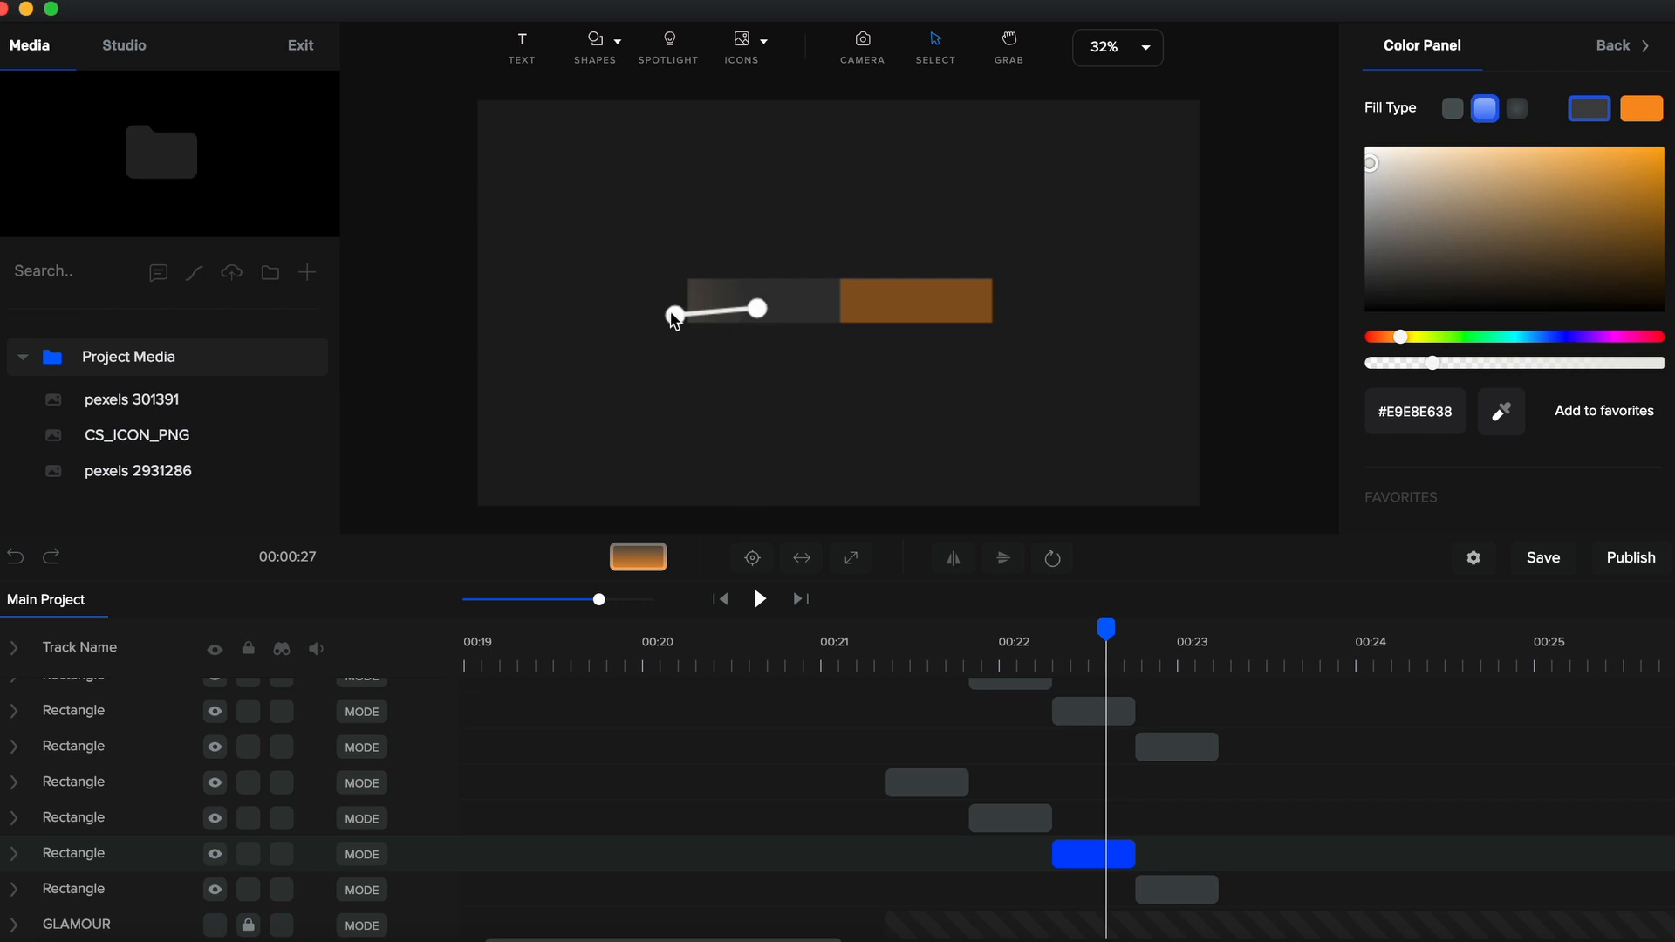
{"action": "left_click", "coordinate": [675, 318]}
Level the third left-rectangle clip's gradient line, starting it at the rectangle's outer edge
{"action": "left_click", "coordinate": [1101, 853]}
{"action": "left_click", "coordinate": [1510, 170]}
{"action": "scroll", "coordinate": [740, 311], "scroll_direction": "up", "scroll_amount": 5}
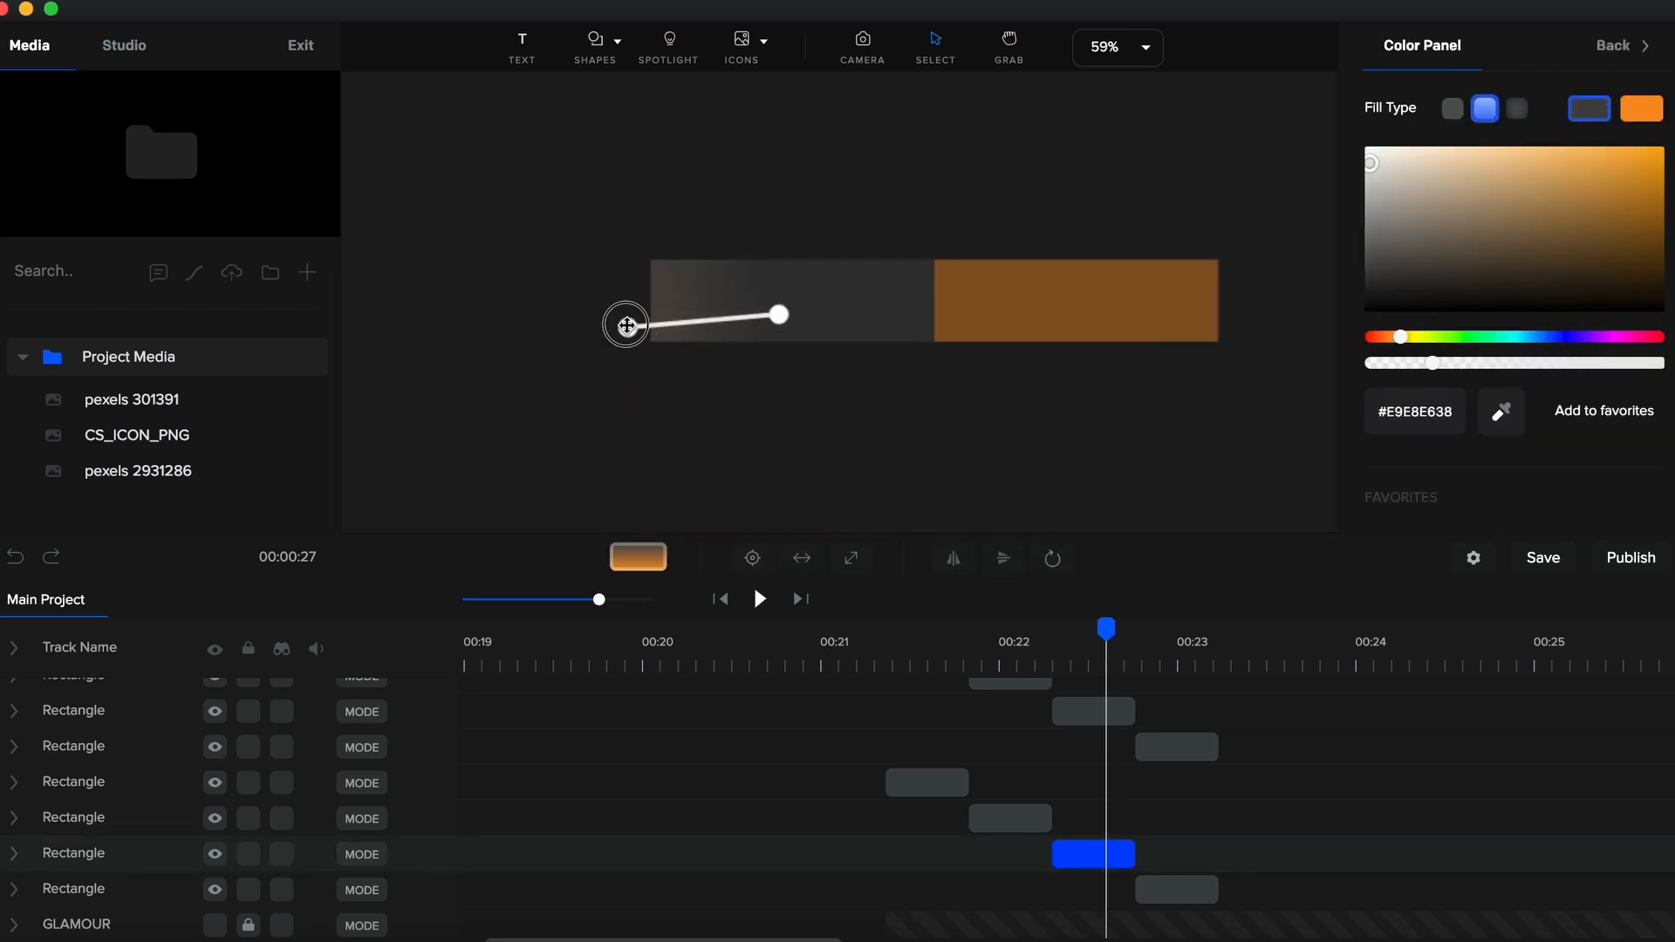
{"action": "left_click_drag", "start_coordinate": [626, 325], "coordinate": [656, 308]}
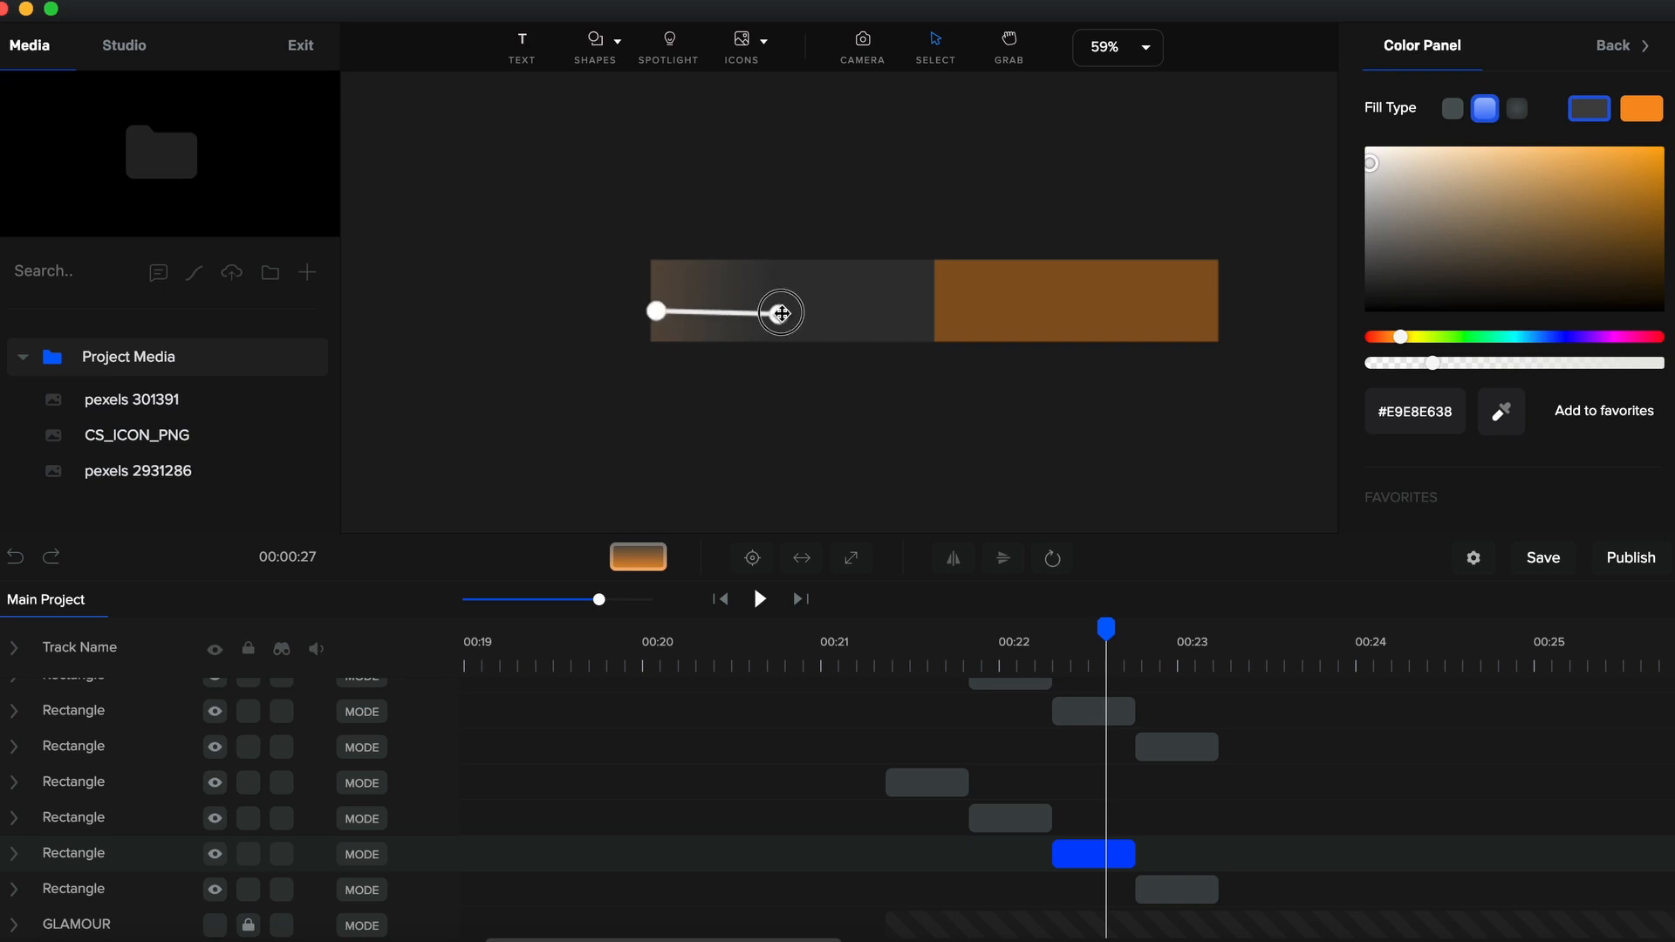
{"action": "left_click_drag", "start_coordinate": [781, 312], "coordinate": [764, 310]}
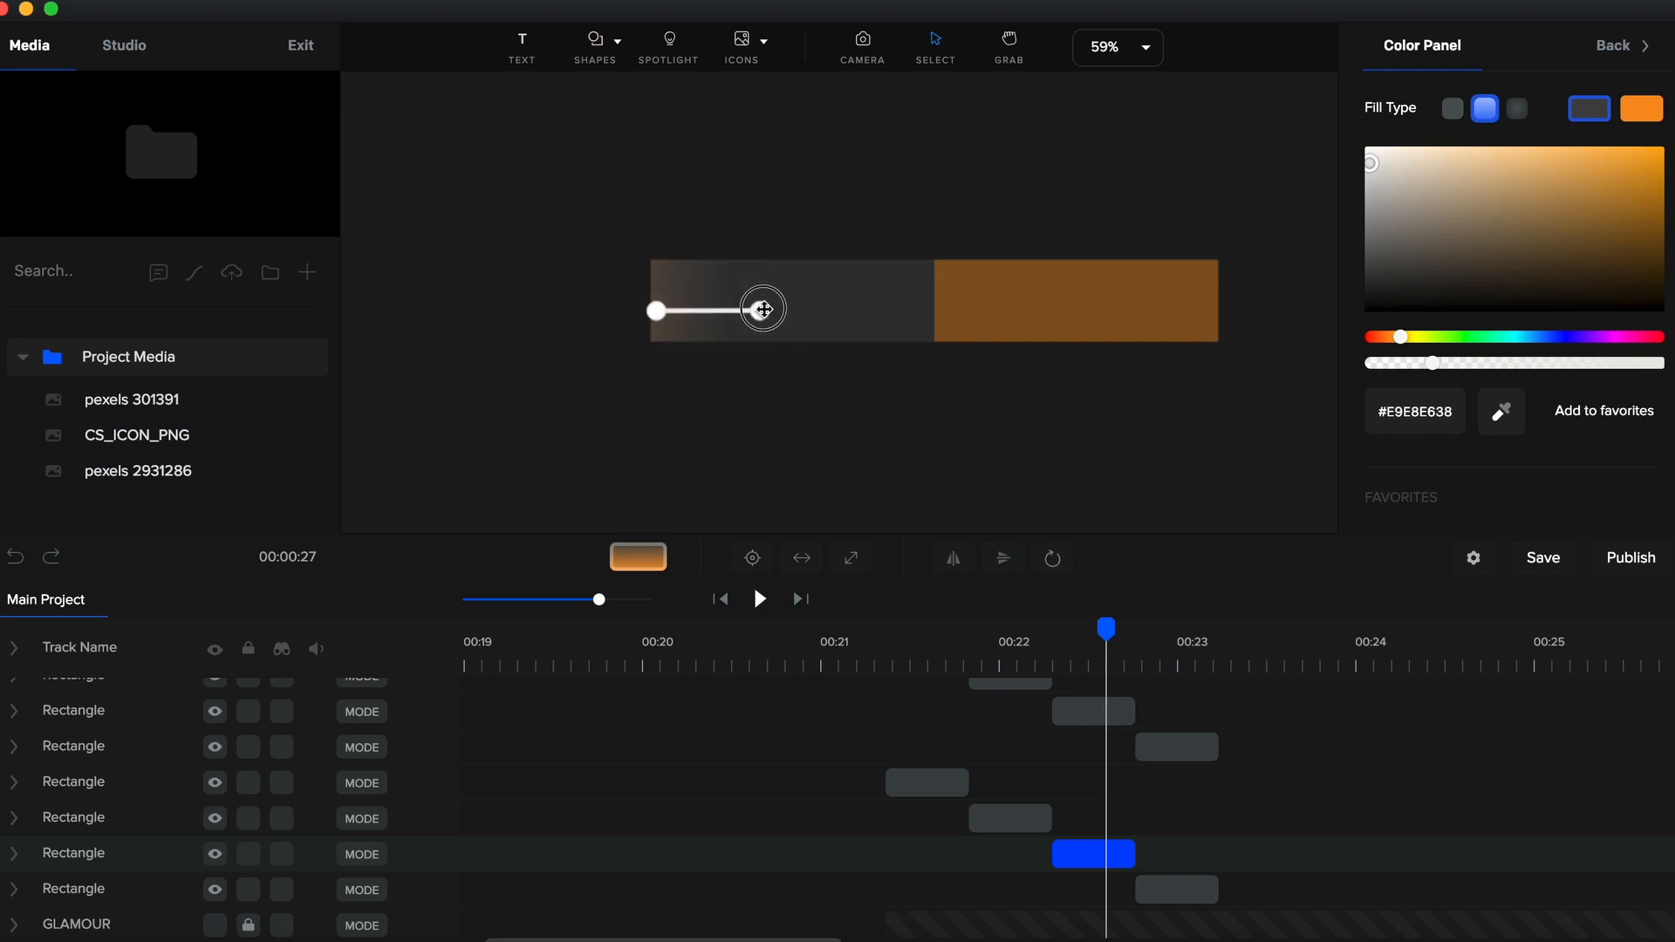
Play back the rectangle sequence to check the third left-rectangle clip's reversed gradient
{"action": "left_click", "coordinate": [1009, 663]}
{"action": "key", "text": "space"}
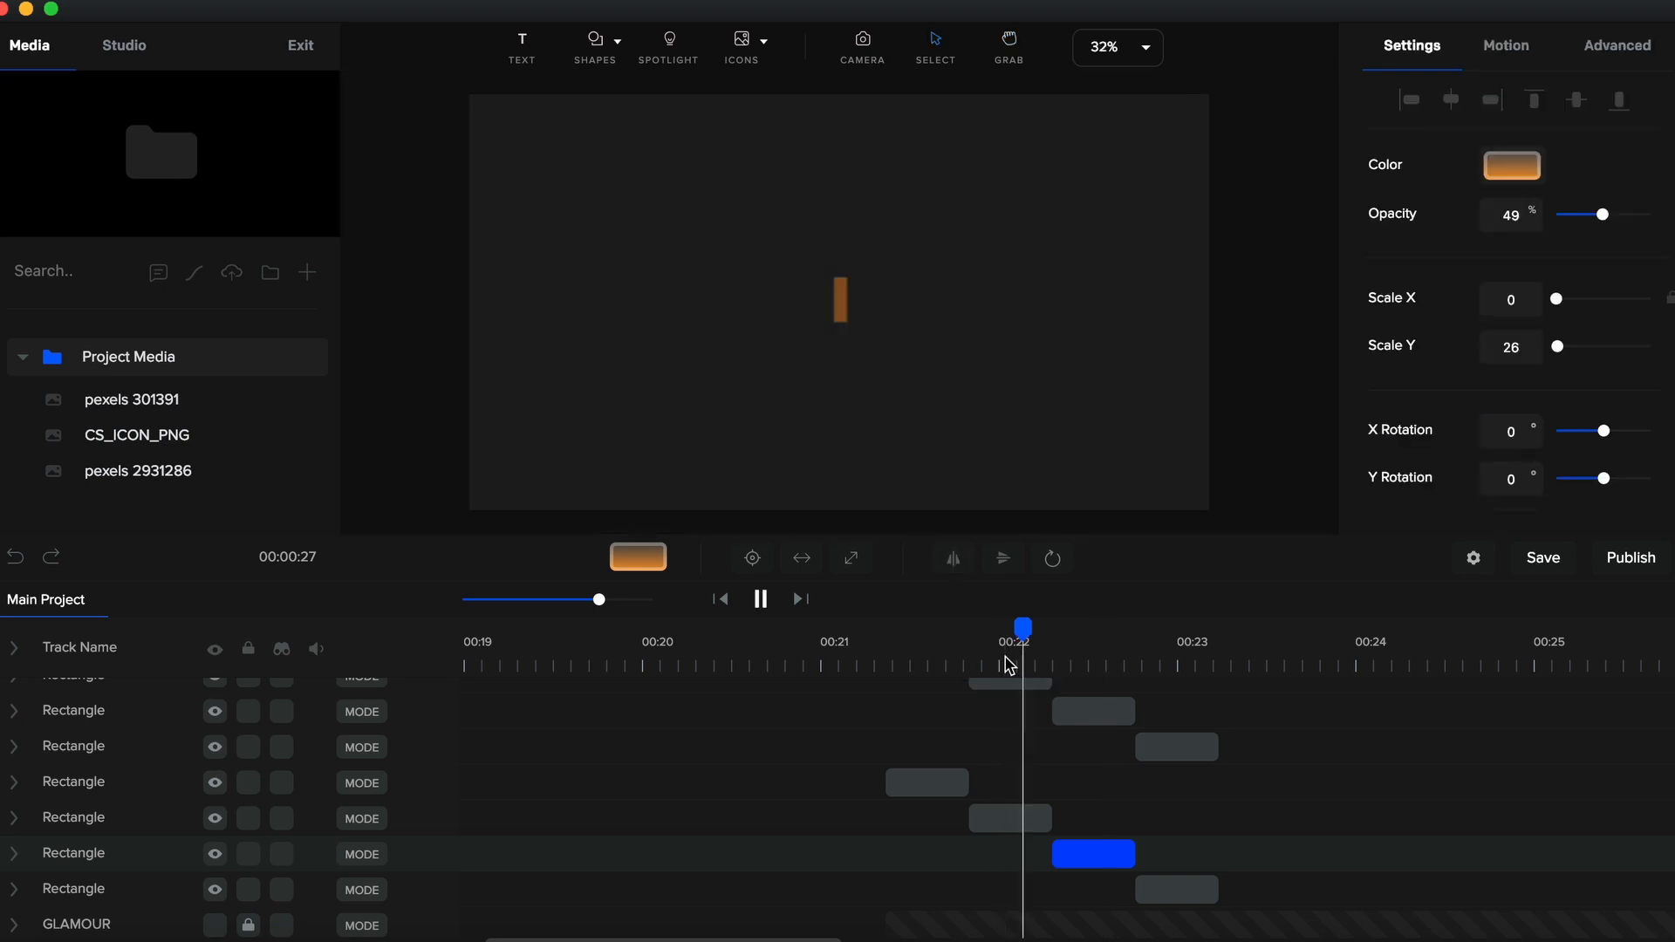
{"action": "key", "text": "space"}
{"action": "left_click", "coordinate": [888, 677]}
{"action": "key", "text": "space"}
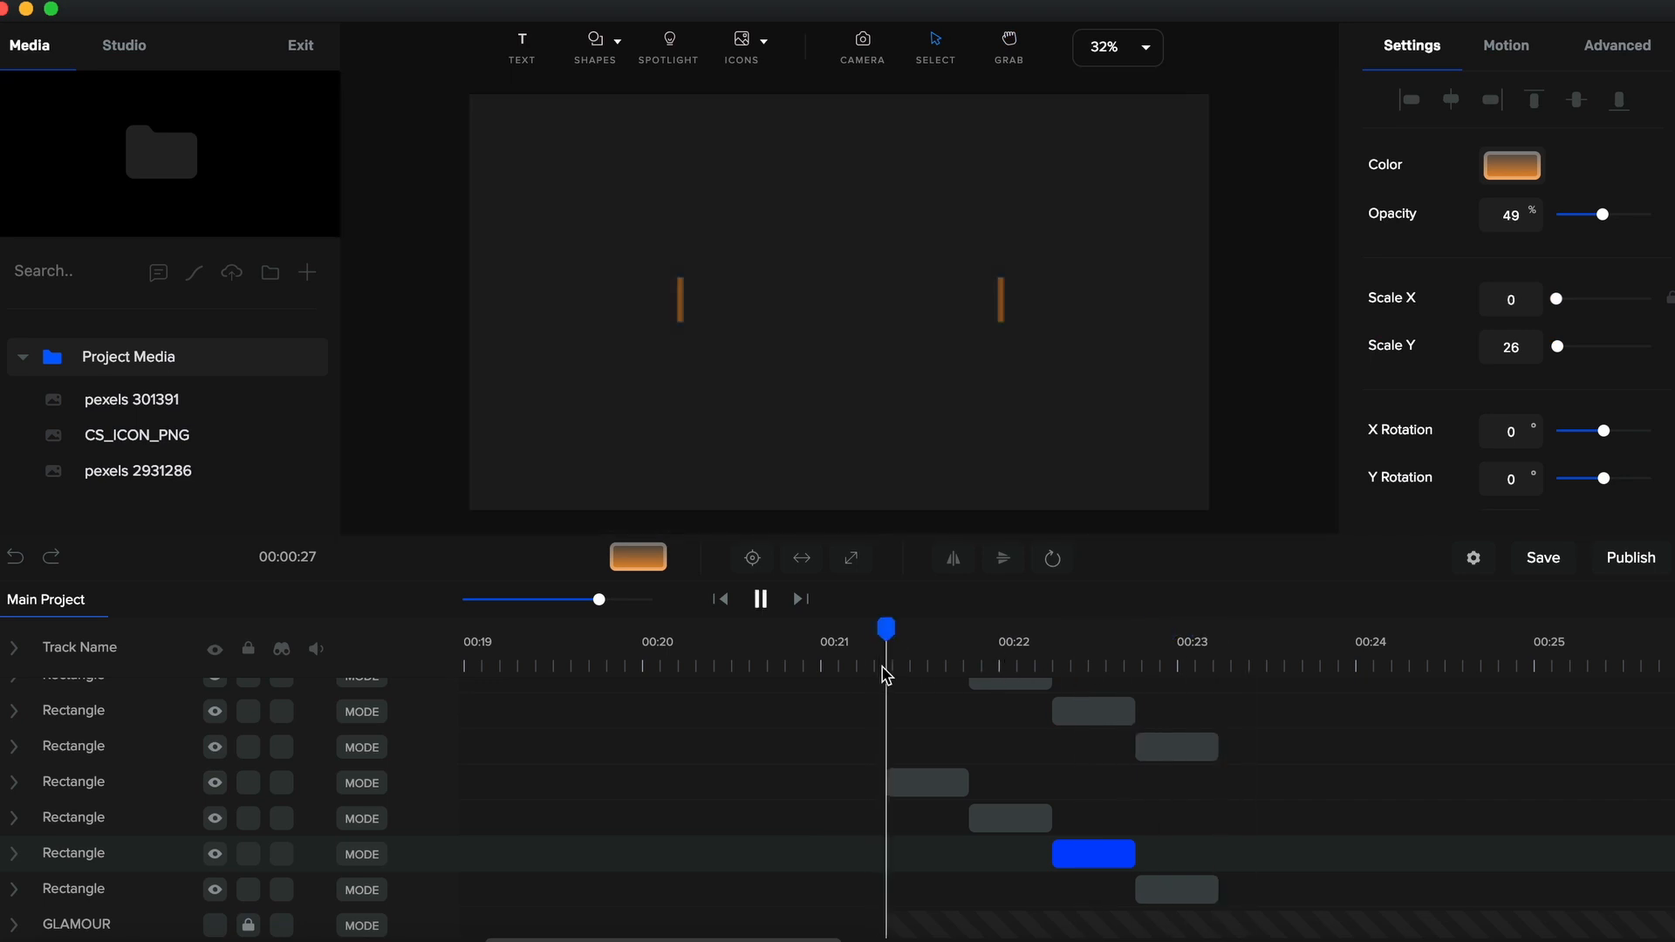
{"action": "key", "text": "space"}
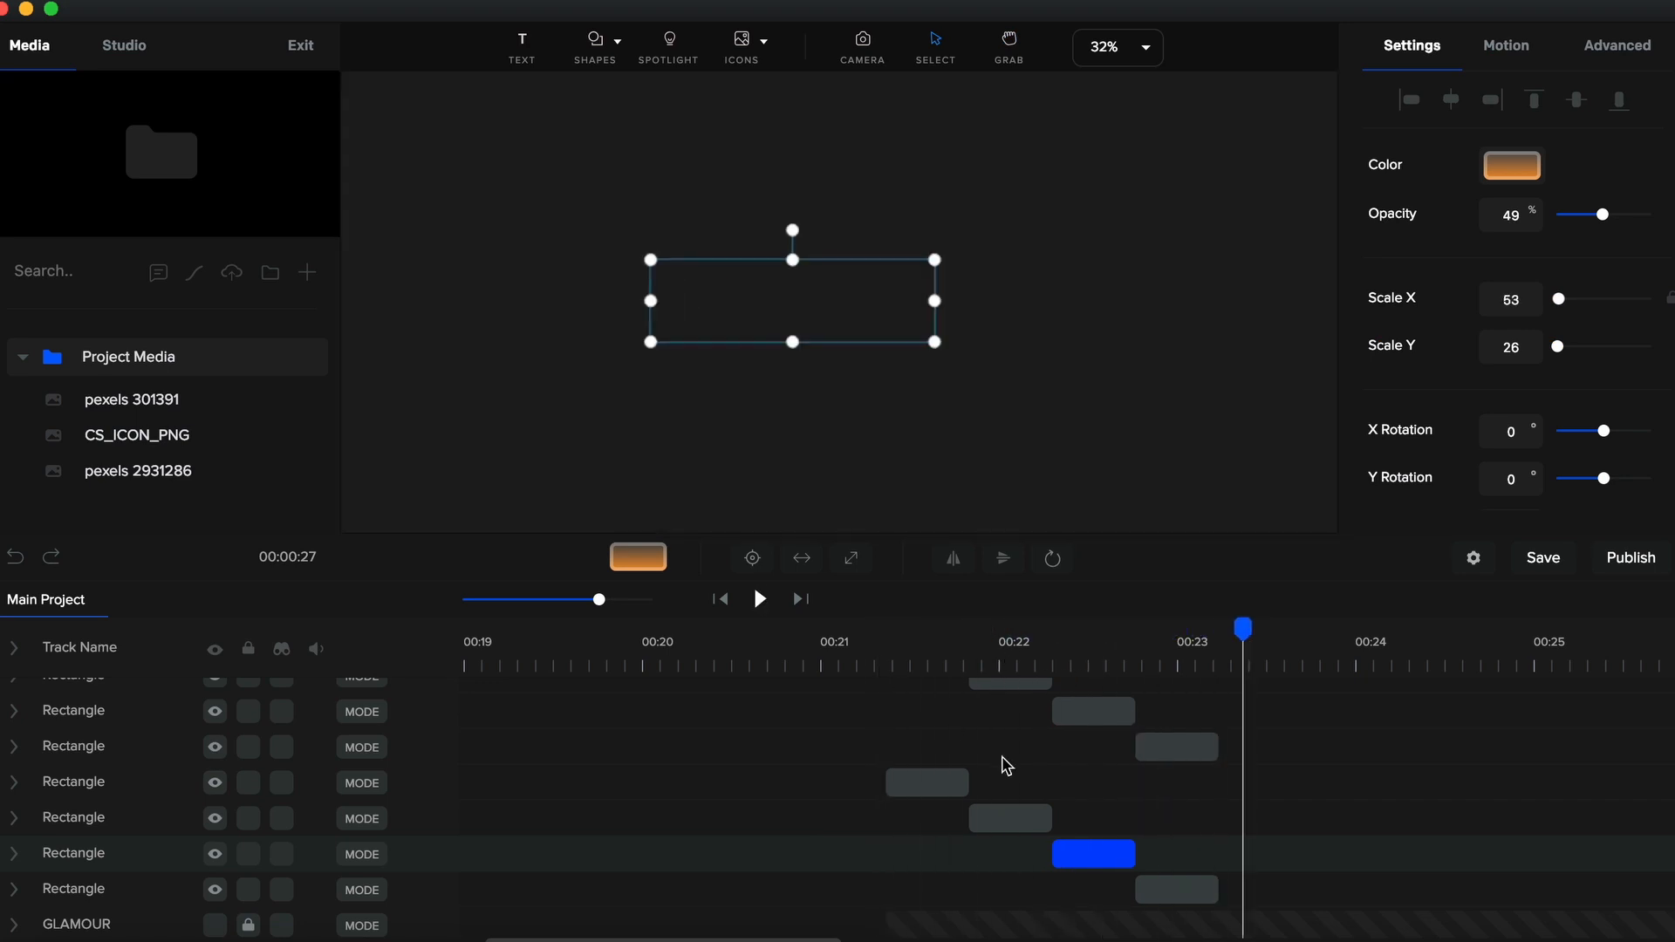
Shift the third left-rectangle clip's gradient so it runs from the rectangle's middle to its center-facing edge
{"action": "left_click", "coordinate": [1090, 663]}
{"action": "left_click", "coordinate": [1105, 857]}
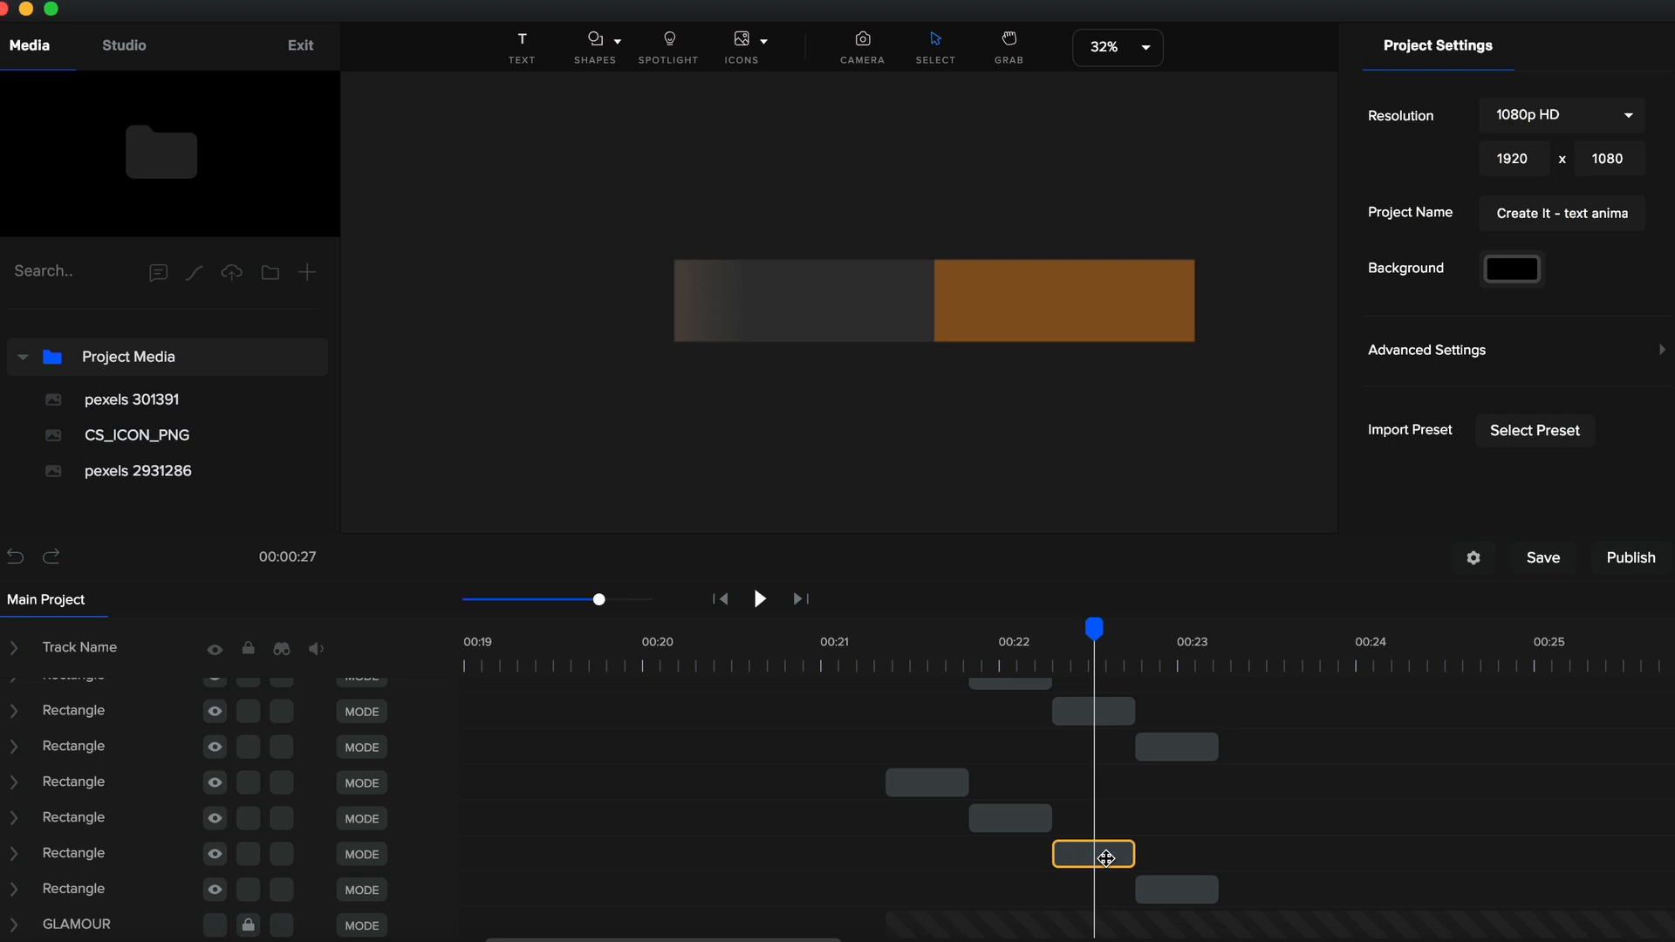
{"action": "left_click", "coordinate": [1105, 856]}
{"action": "left_click", "coordinate": [1519, 170]}
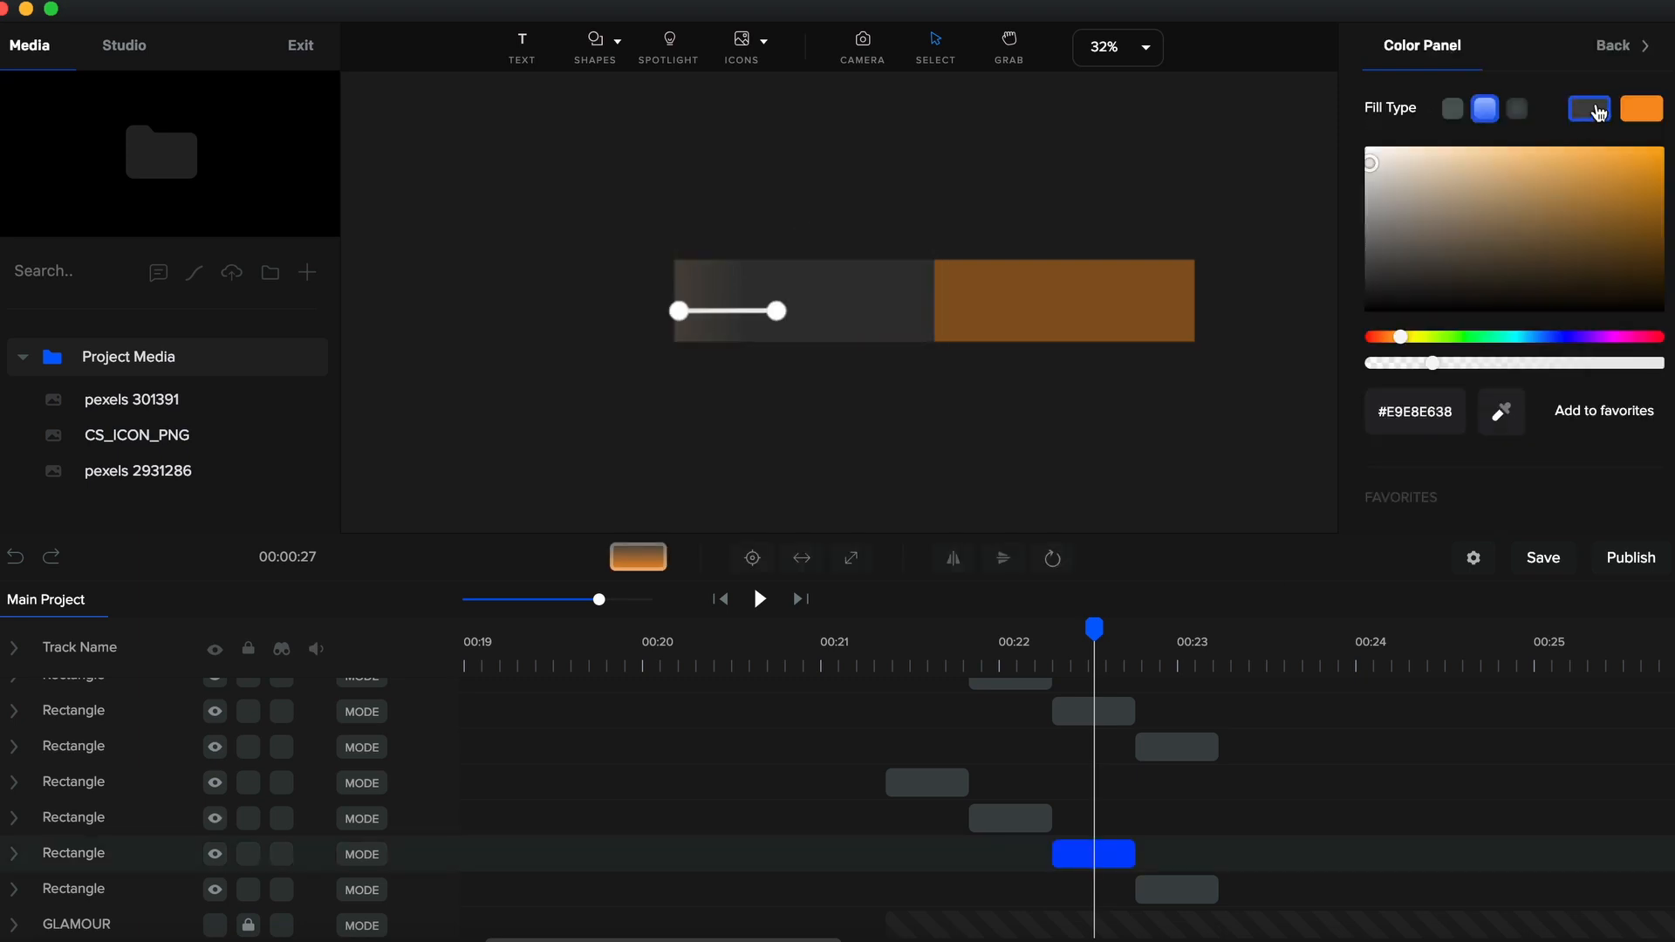
{"action": "left_click", "coordinate": [1644, 110]}
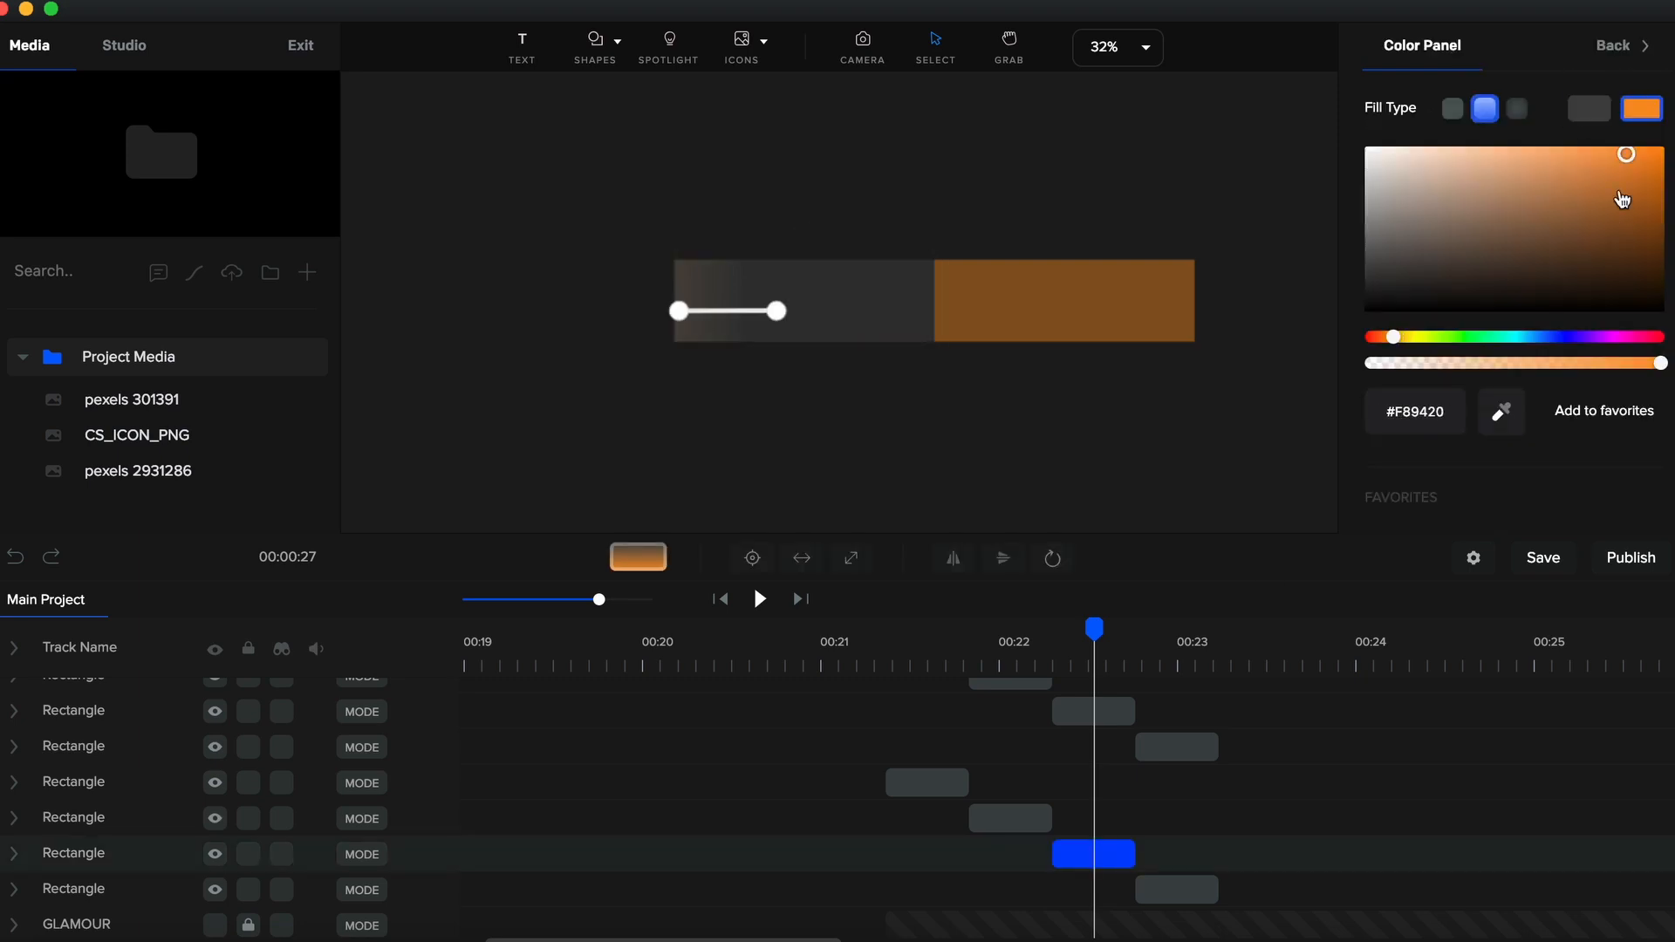
{"action": "left_click_drag", "start_coordinate": [785, 312], "coordinate": [920, 311]}
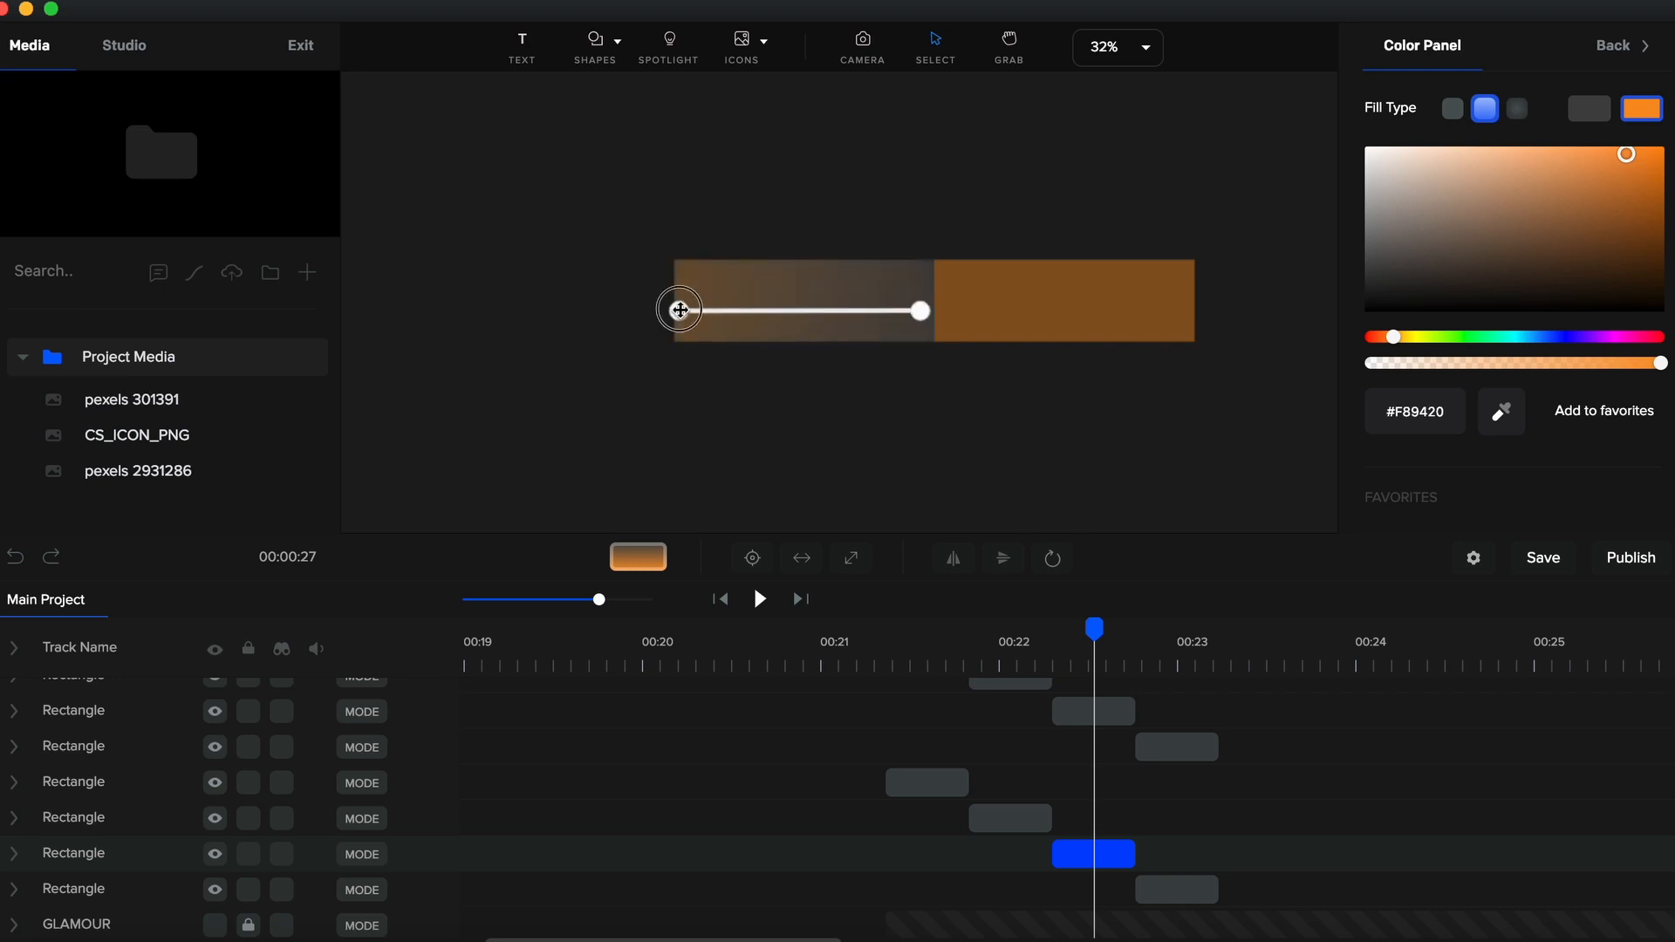
{"action": "left_click_drag", "start_coordinate": [680, 310], "coordinate": [813, 312]}
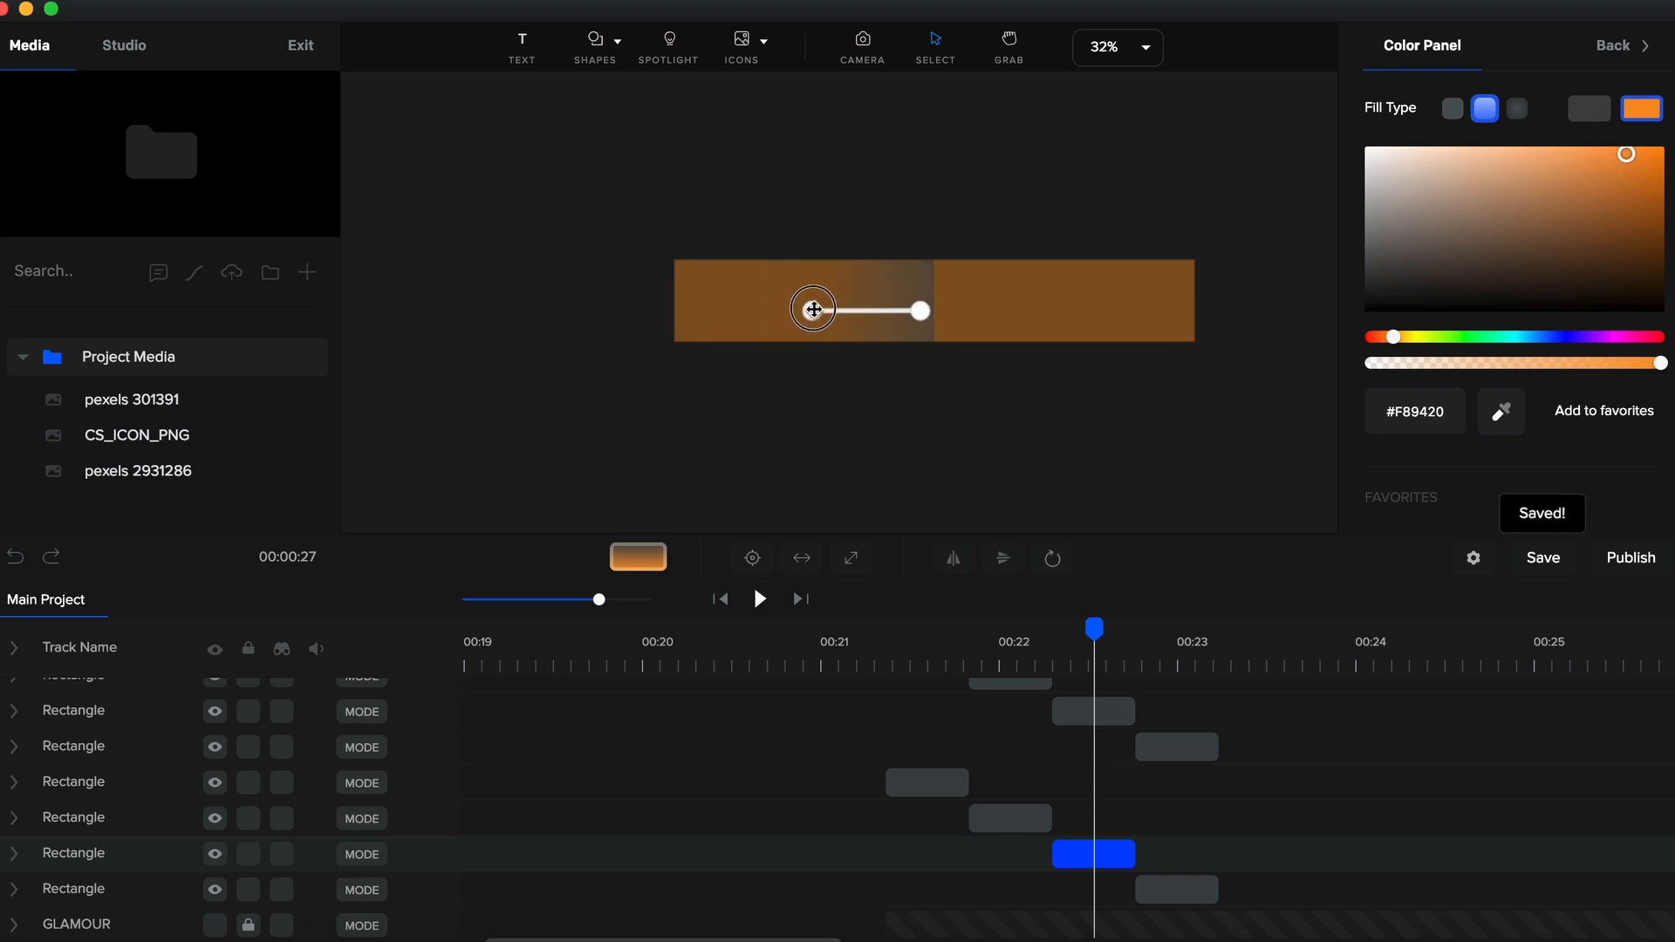
Play the rectangle sequence twice from just before its first clips to check the shifted gradient
{"action": "left_click", "coordinate": [875, 664]}
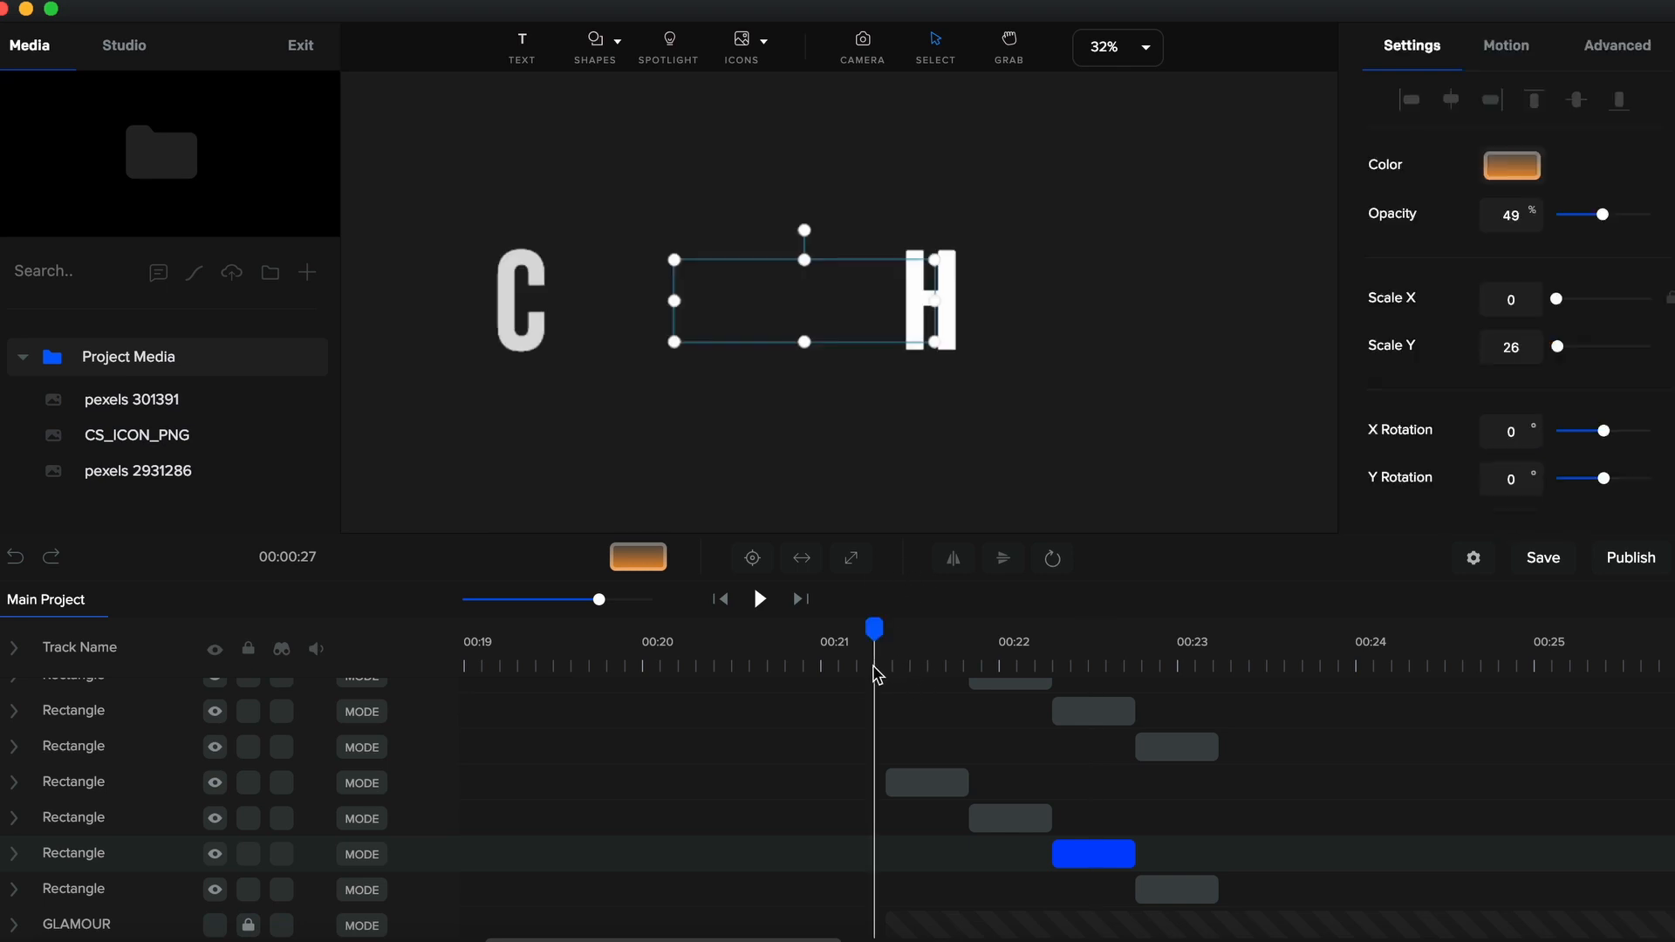
{"action": "key", "text": "space"}
{"action": "key", "text": "space"}
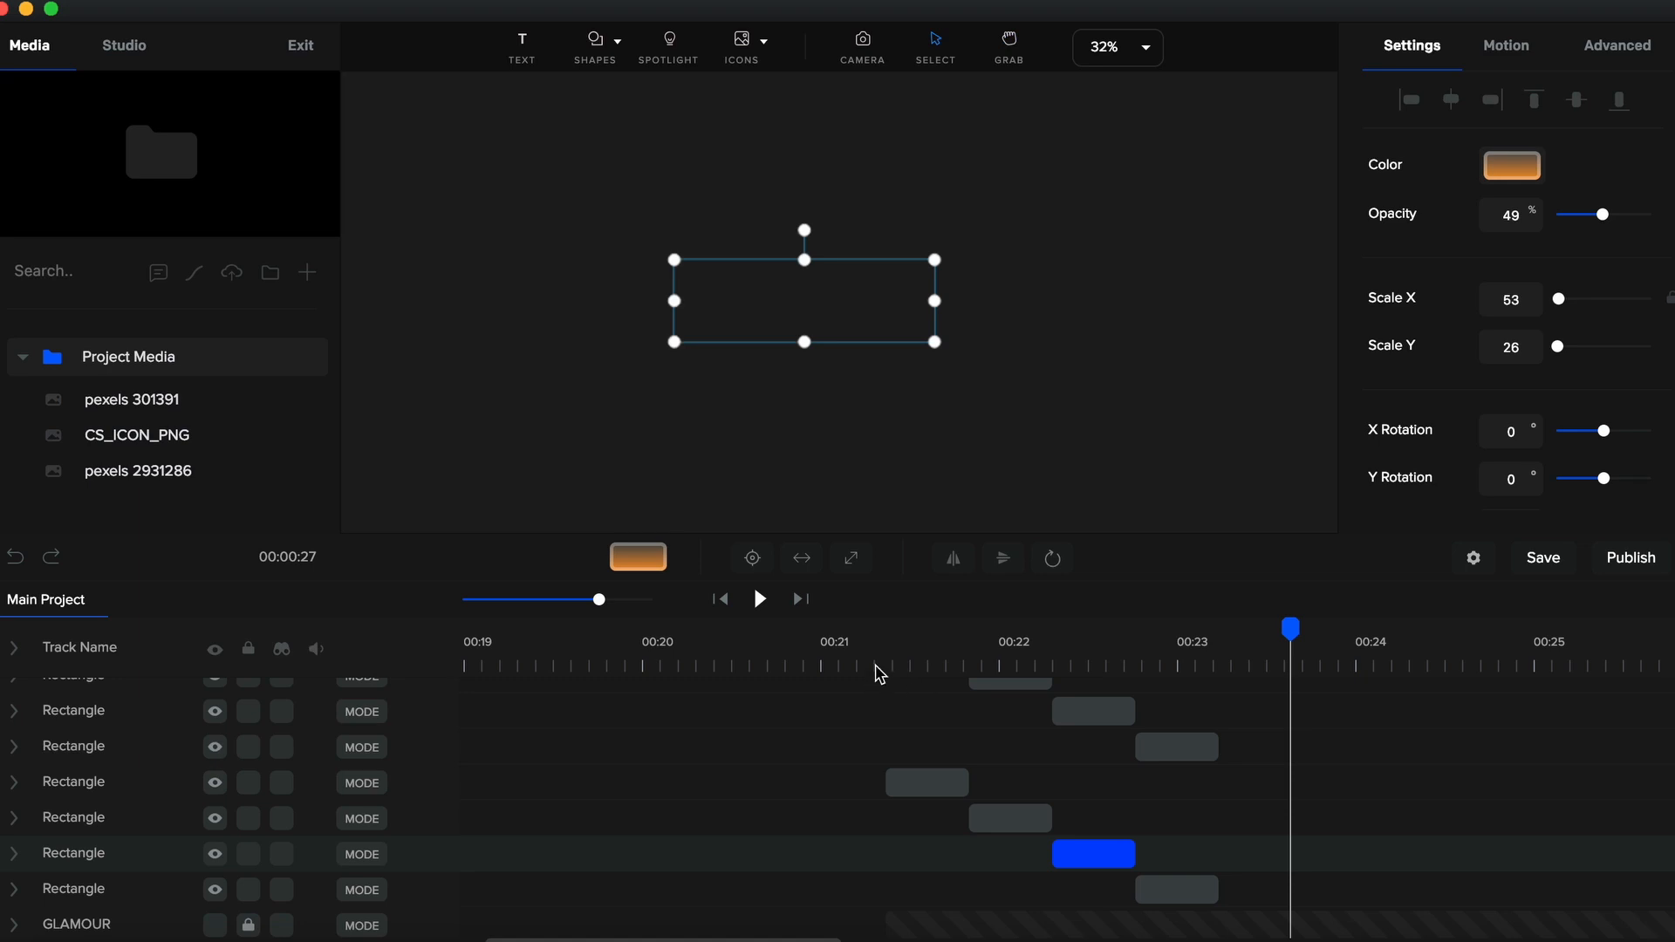
{"action": "left_click", "coordinate": [875, 665]}
{"action": "key", "text": "space"}
{"action": "key", "text": "space"}
{"action": "scroll", "coordinate": [941, 711], "scroll_direction": "up", "scroll_amount": 2}
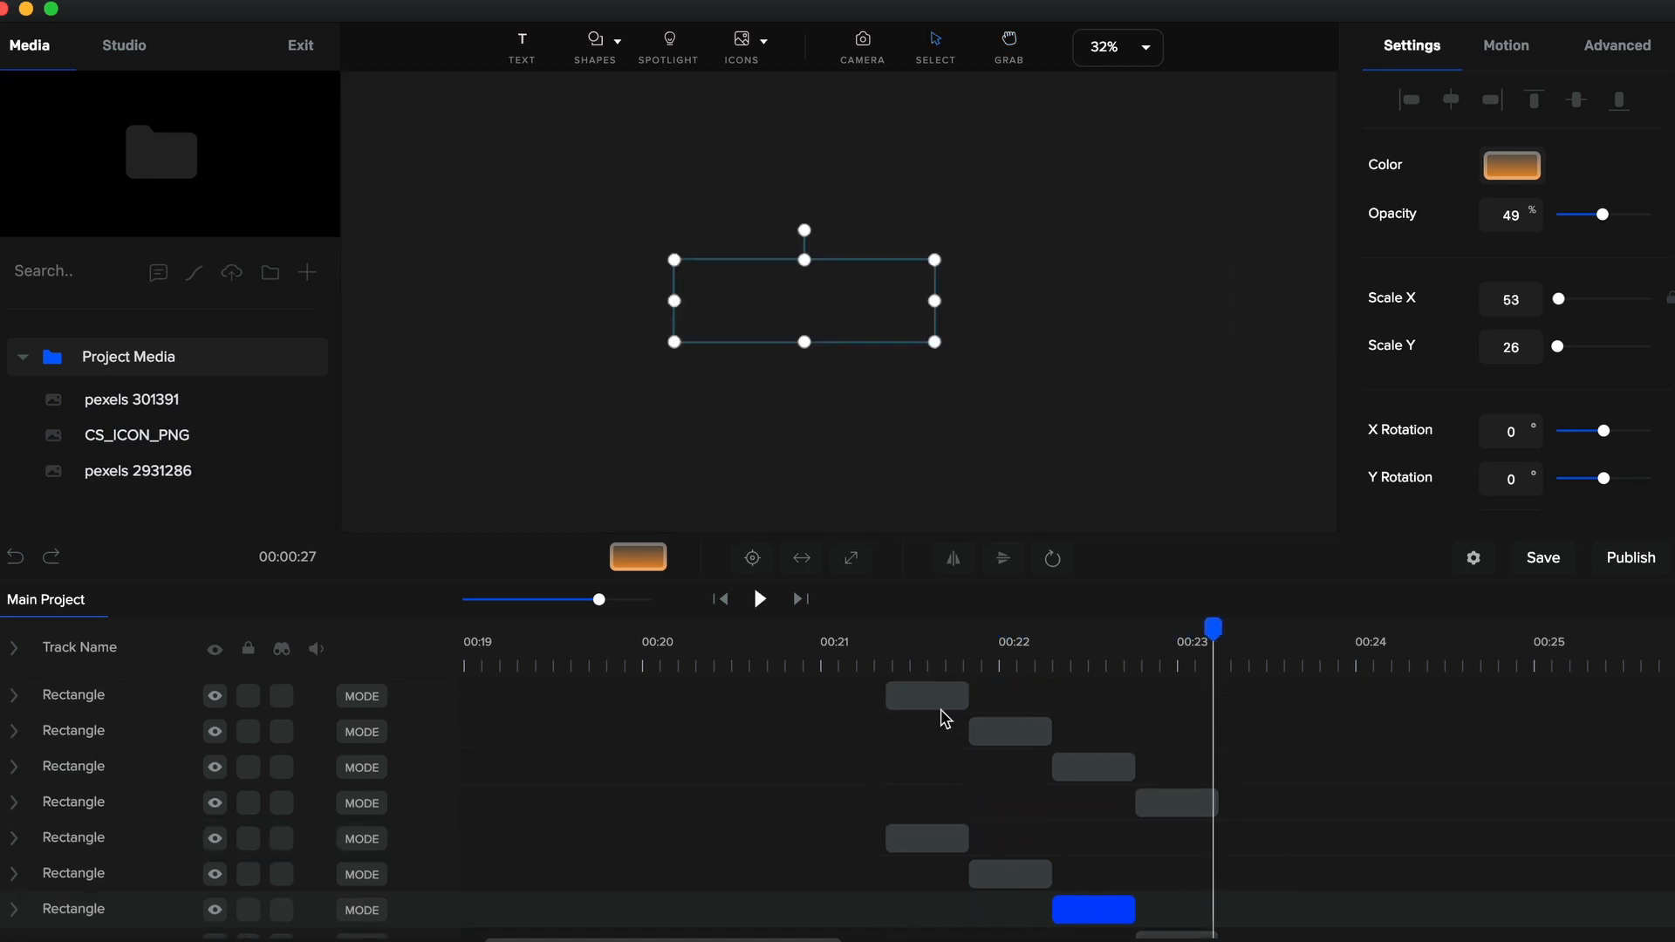
Give the first right-rectangle clip a linear gradient fill from orange to a very light gray
{"action": "left_click", "coordinate": [928, 696]}
{"action": "left_click", "coordinate": [892, 668]}
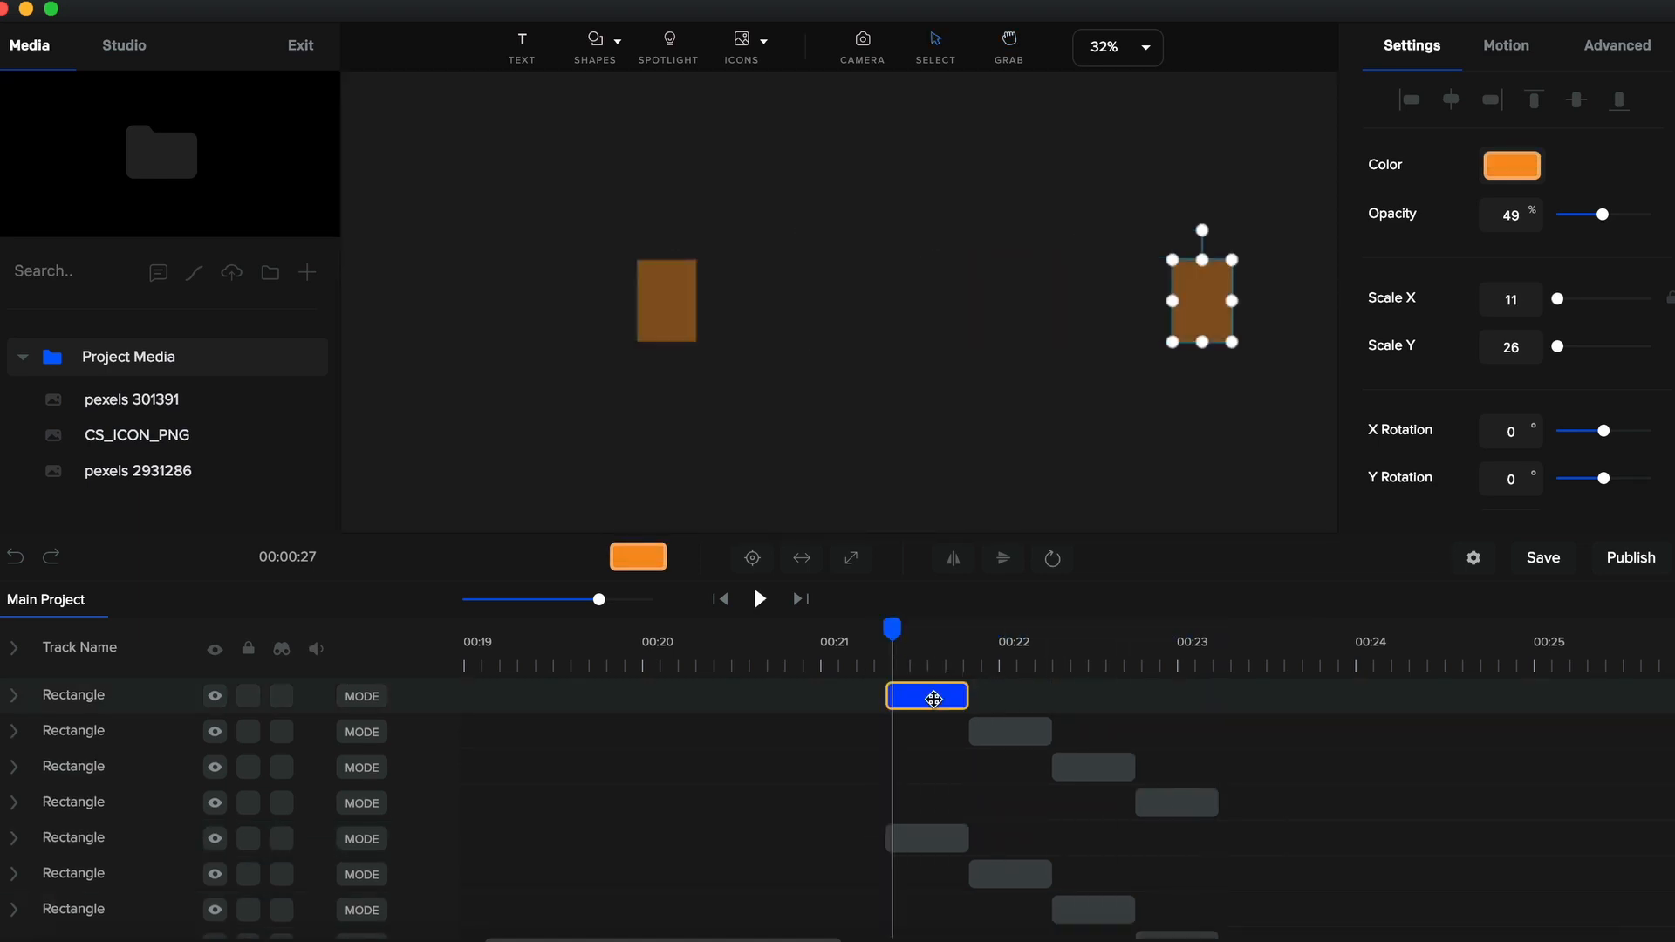
{"action": "left_click", "coordinate": [1514, 174]}
{"action": "left_click", "coordinate": [1487, 112]}
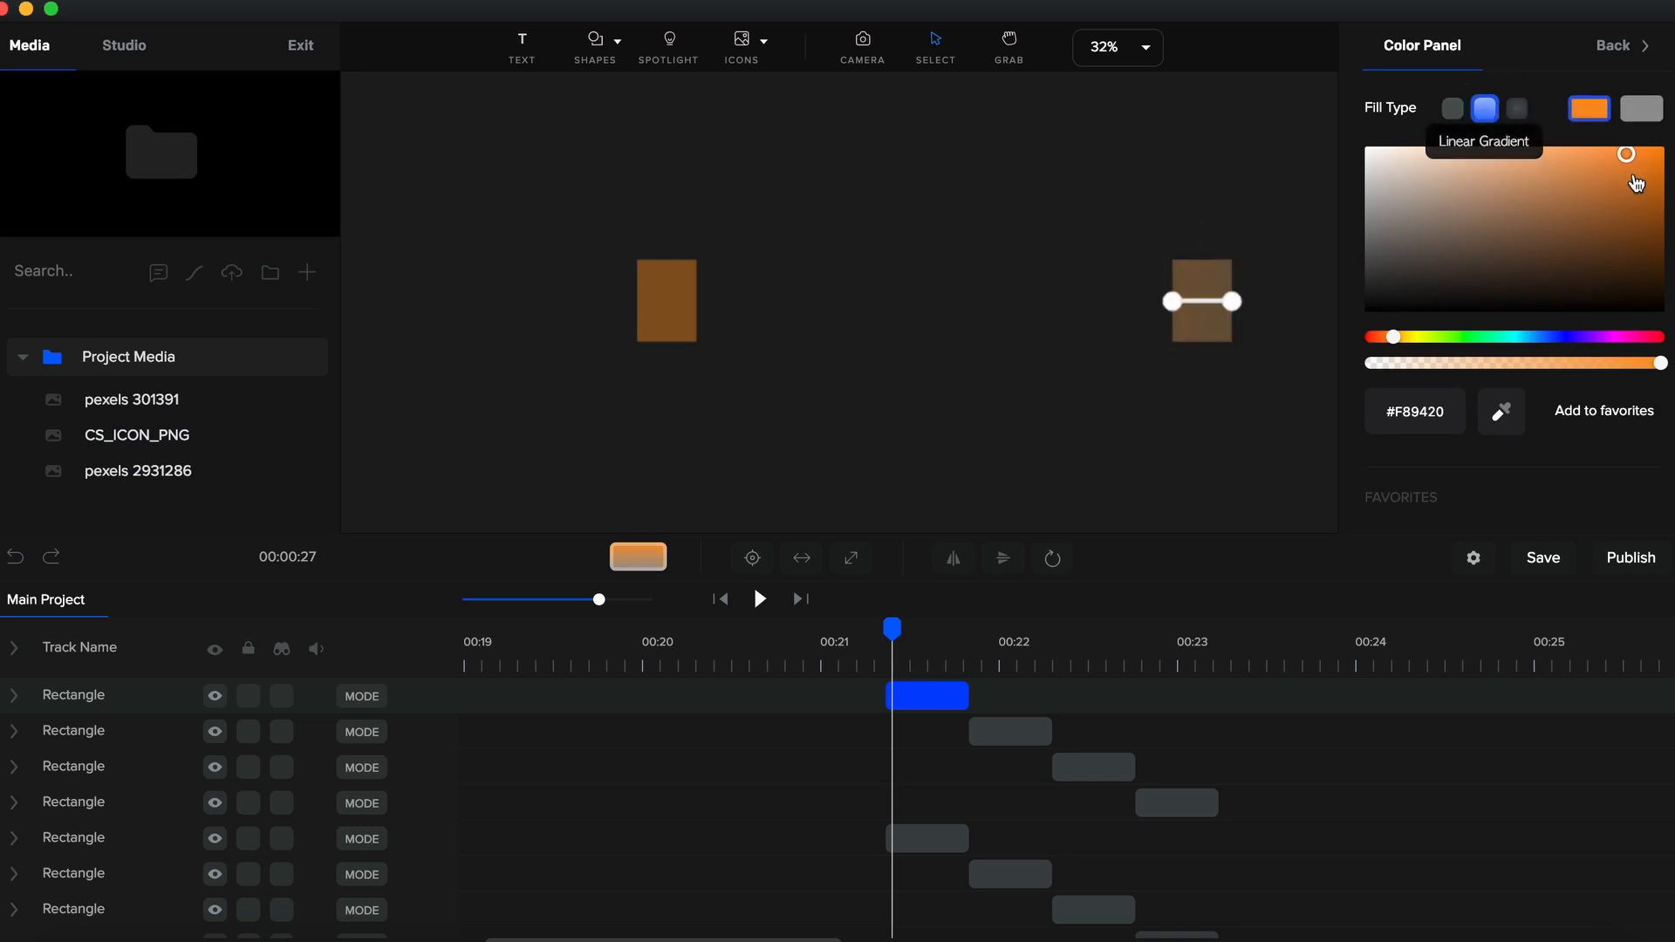
{"action": "left_click", "coordinate": [1645, 116]}
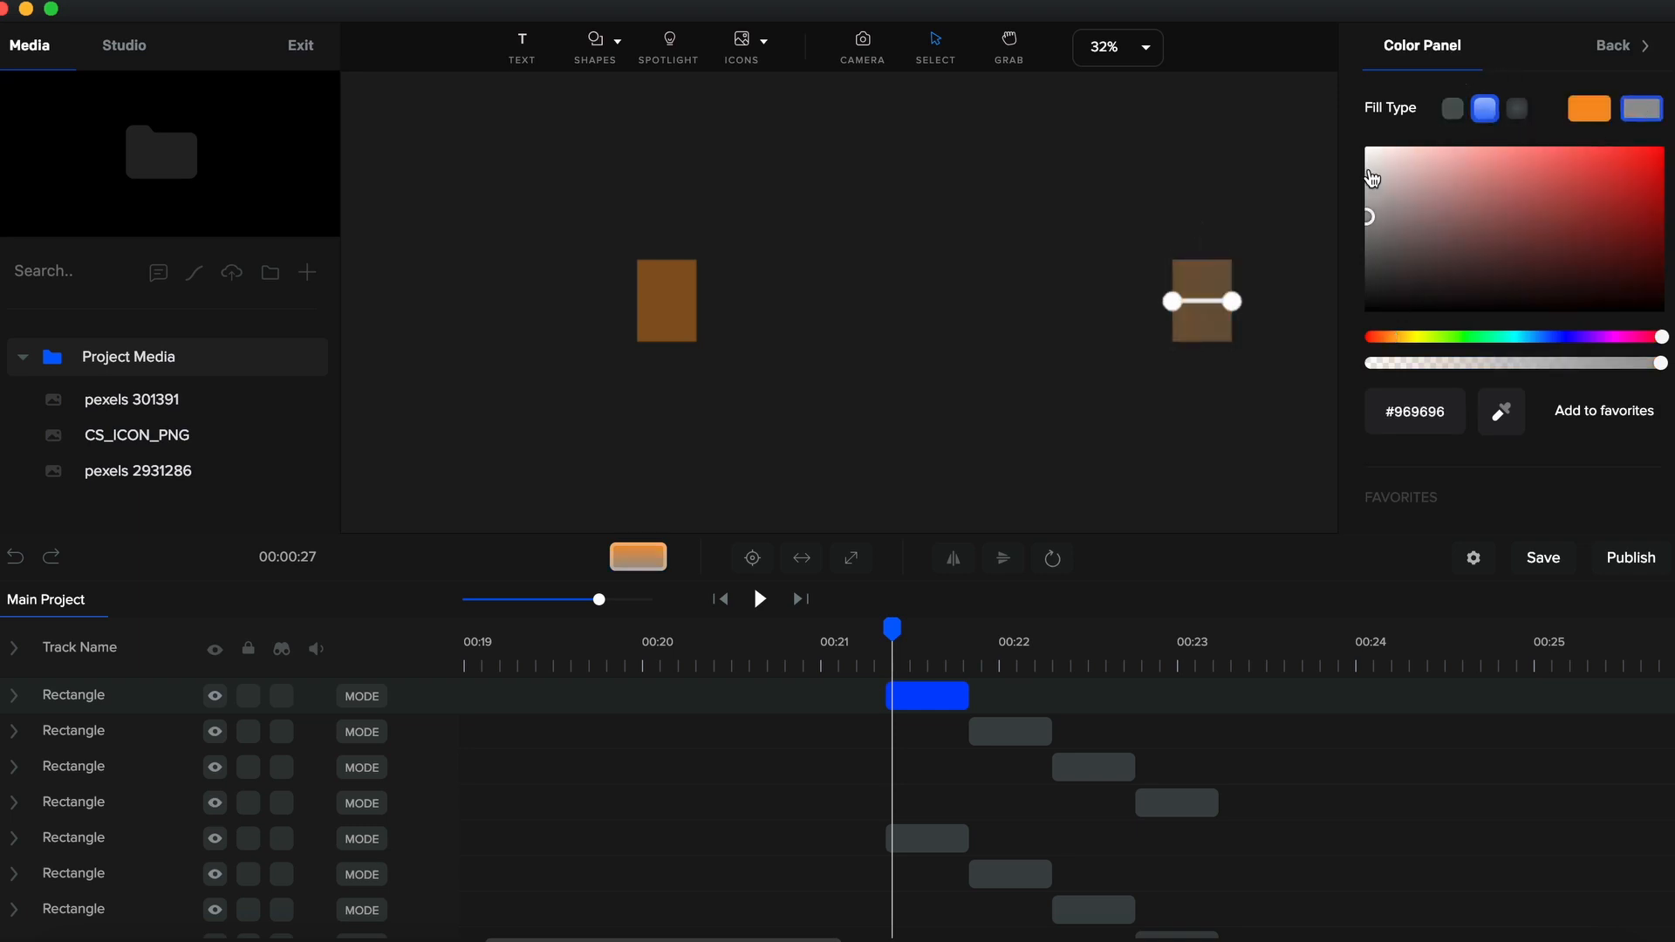
{"action": "left_click", "coordinate": [1370, 171]}
Move the orange start of the first right-rectangle clip's gradient to about the rectangle's middle
{"action": "left_click", "coordinate": [934, 666]}
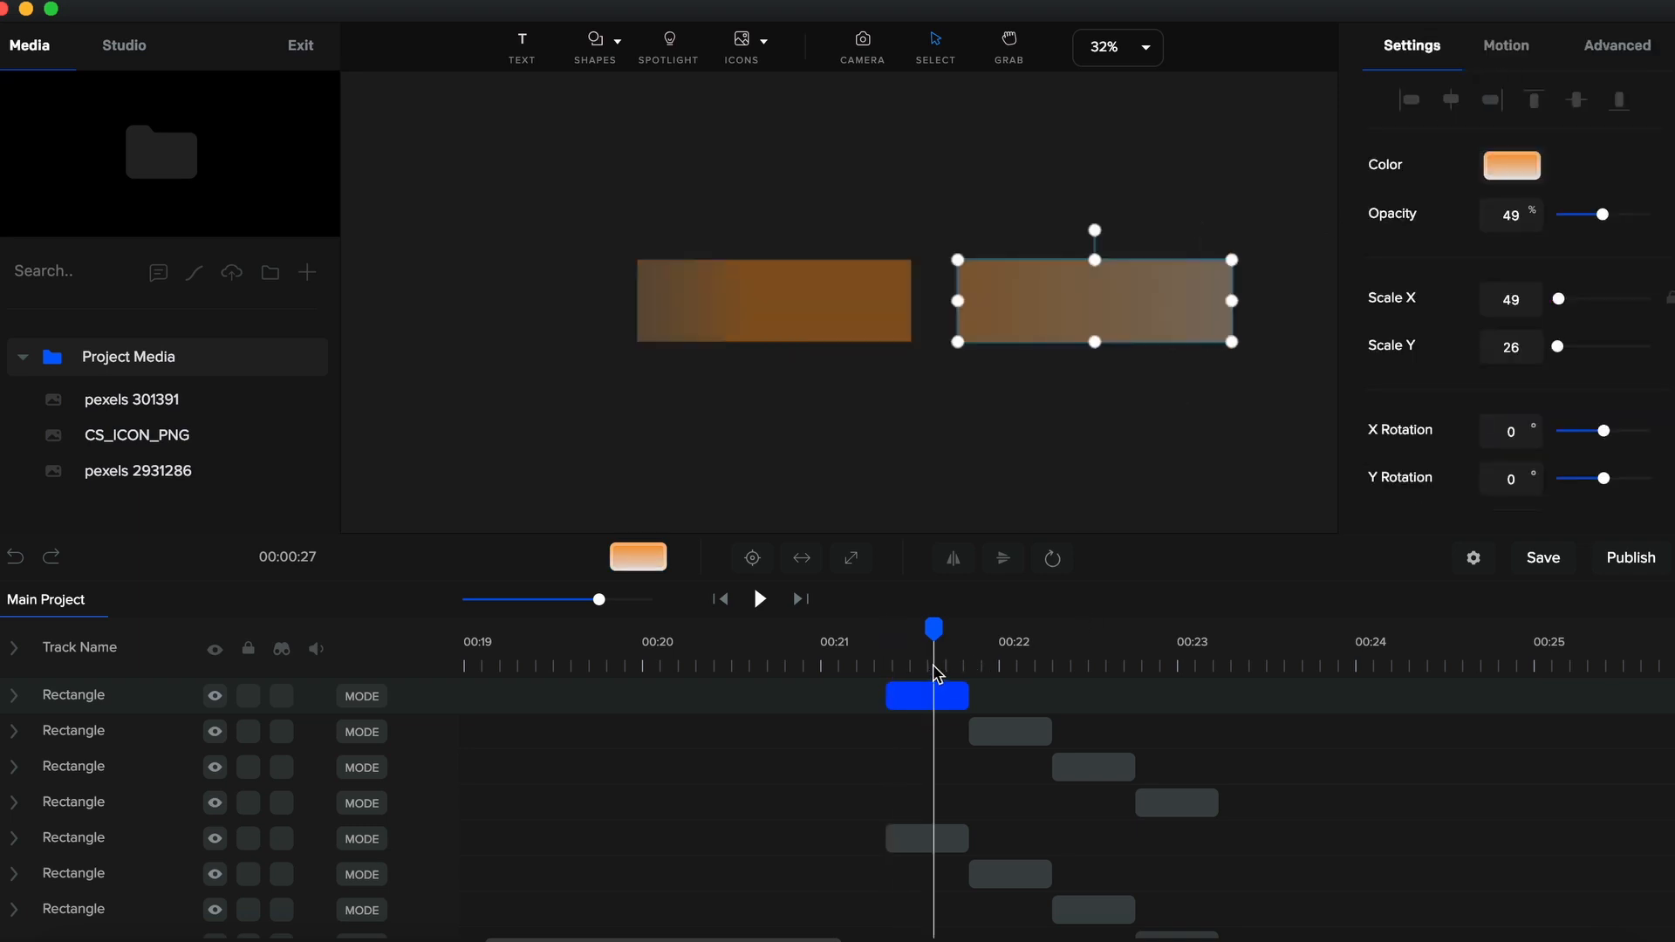
{"action": "left_click", "coordinate": [1516, 168]}
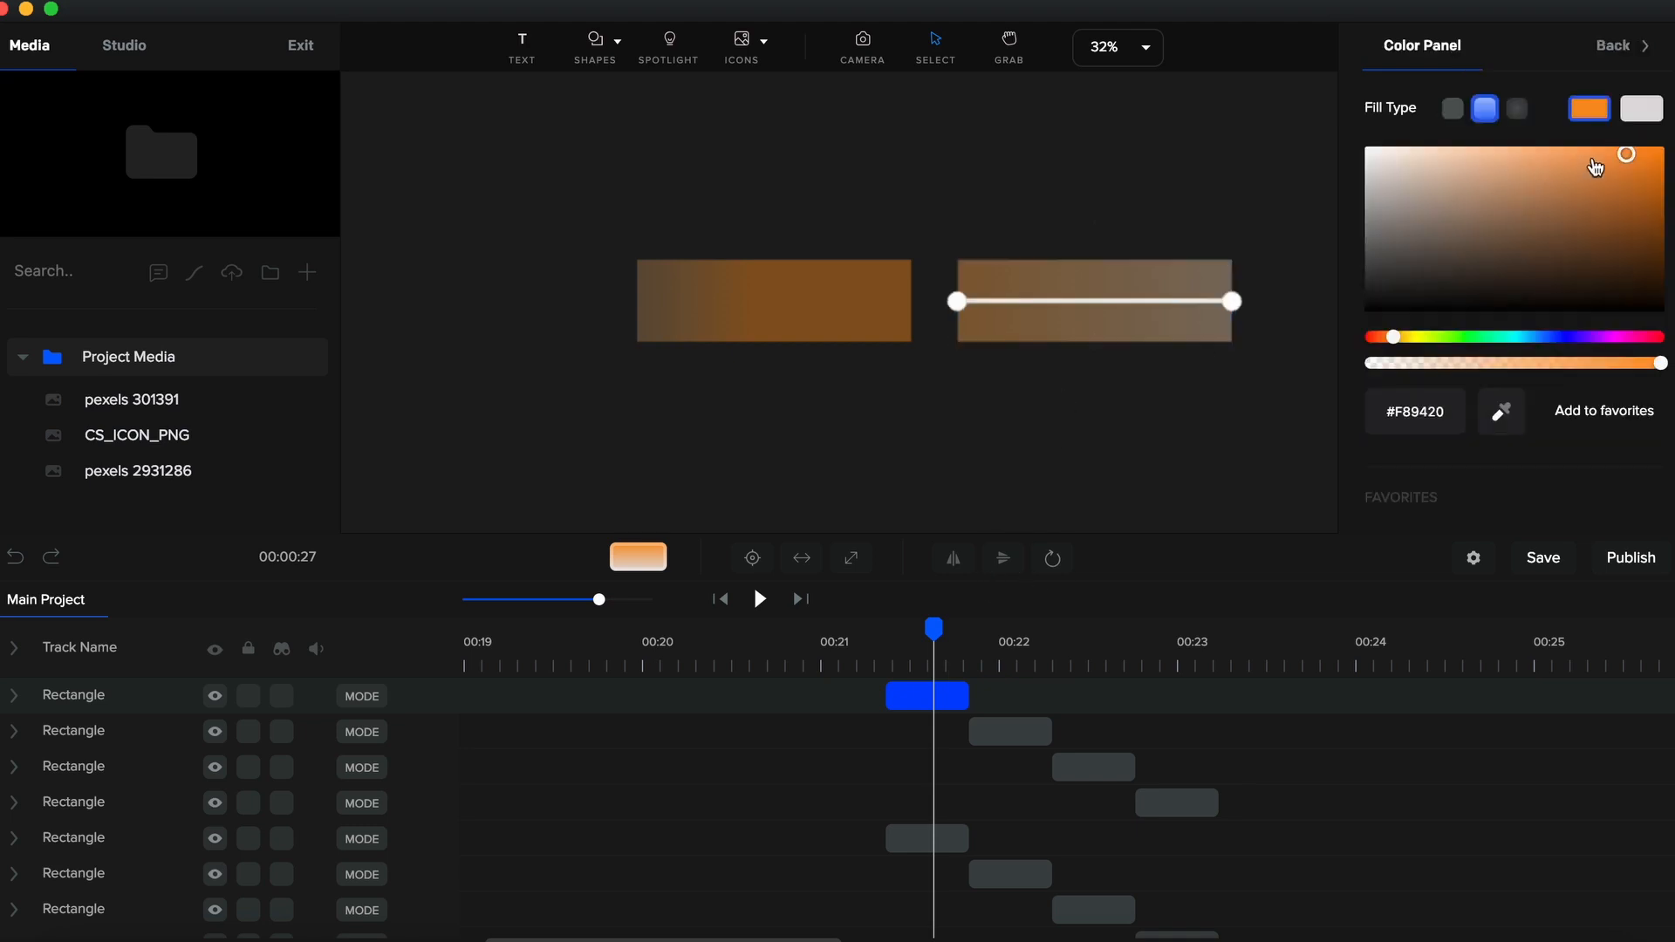
{"action": "left_click_drag", "start_coordinate": [957, 303], "coordinate": [1104, 302]}
{"action": "left_click_drag", "start_coordinate": [1105, 297], "coordinate": [1102, 300]}
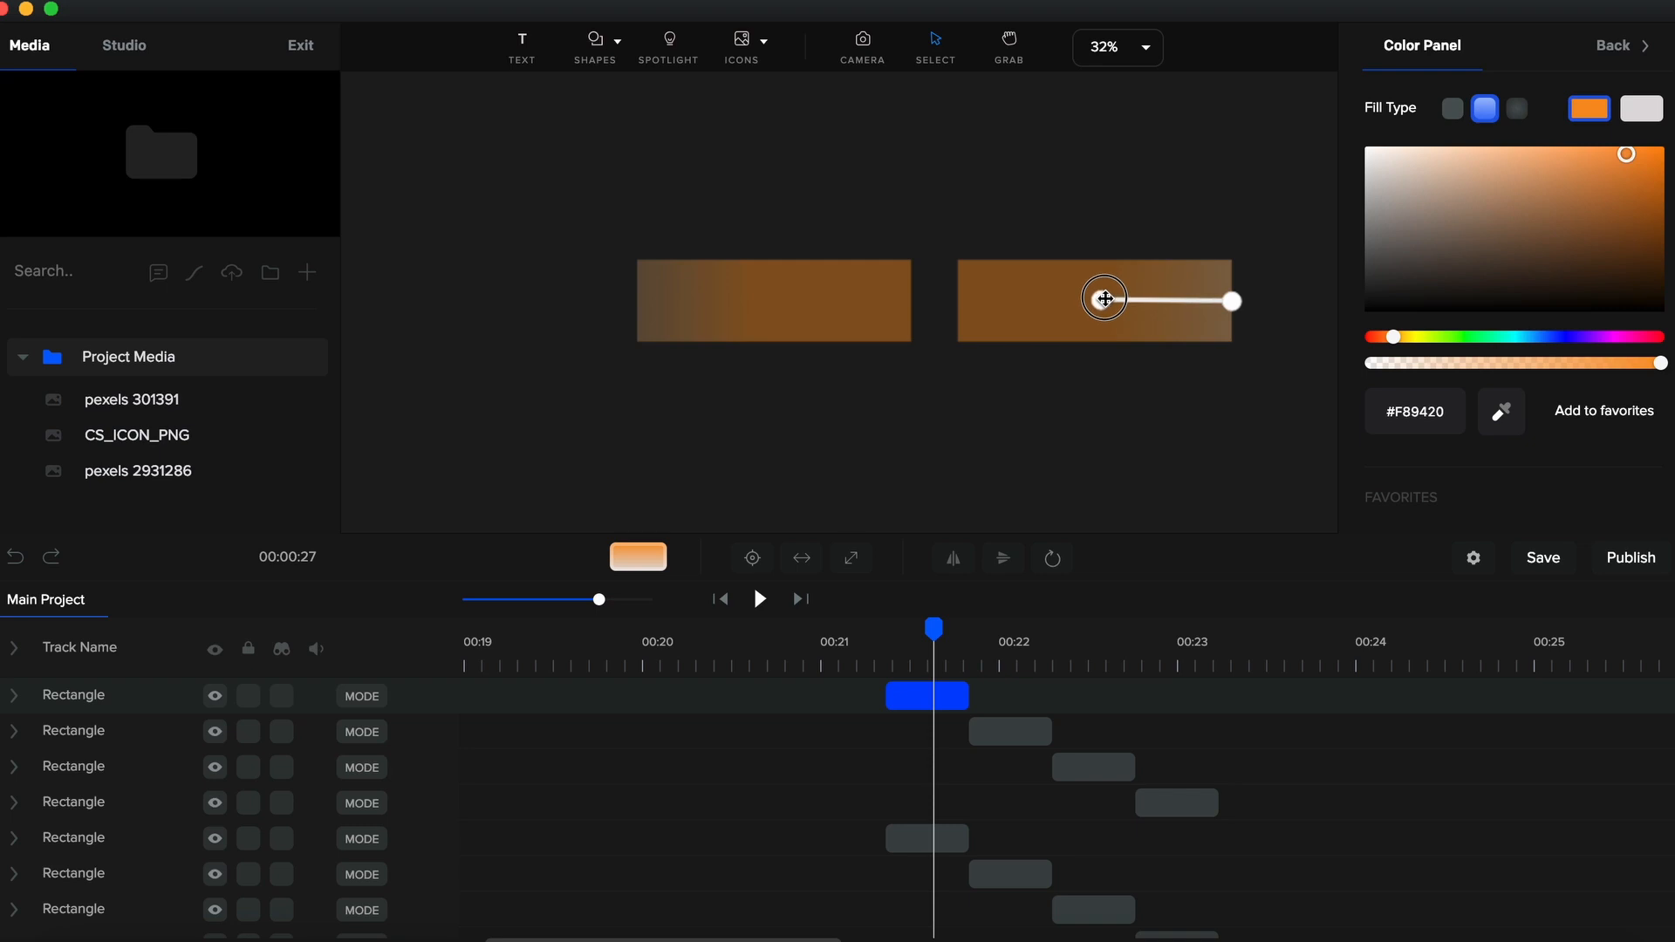
Give the second right-rectangle clip a linear gradient fill
{"action": "left_click", "coordinate": [1013, 669]}
{"action": "left_click", "coordinate": [1019, 726]}
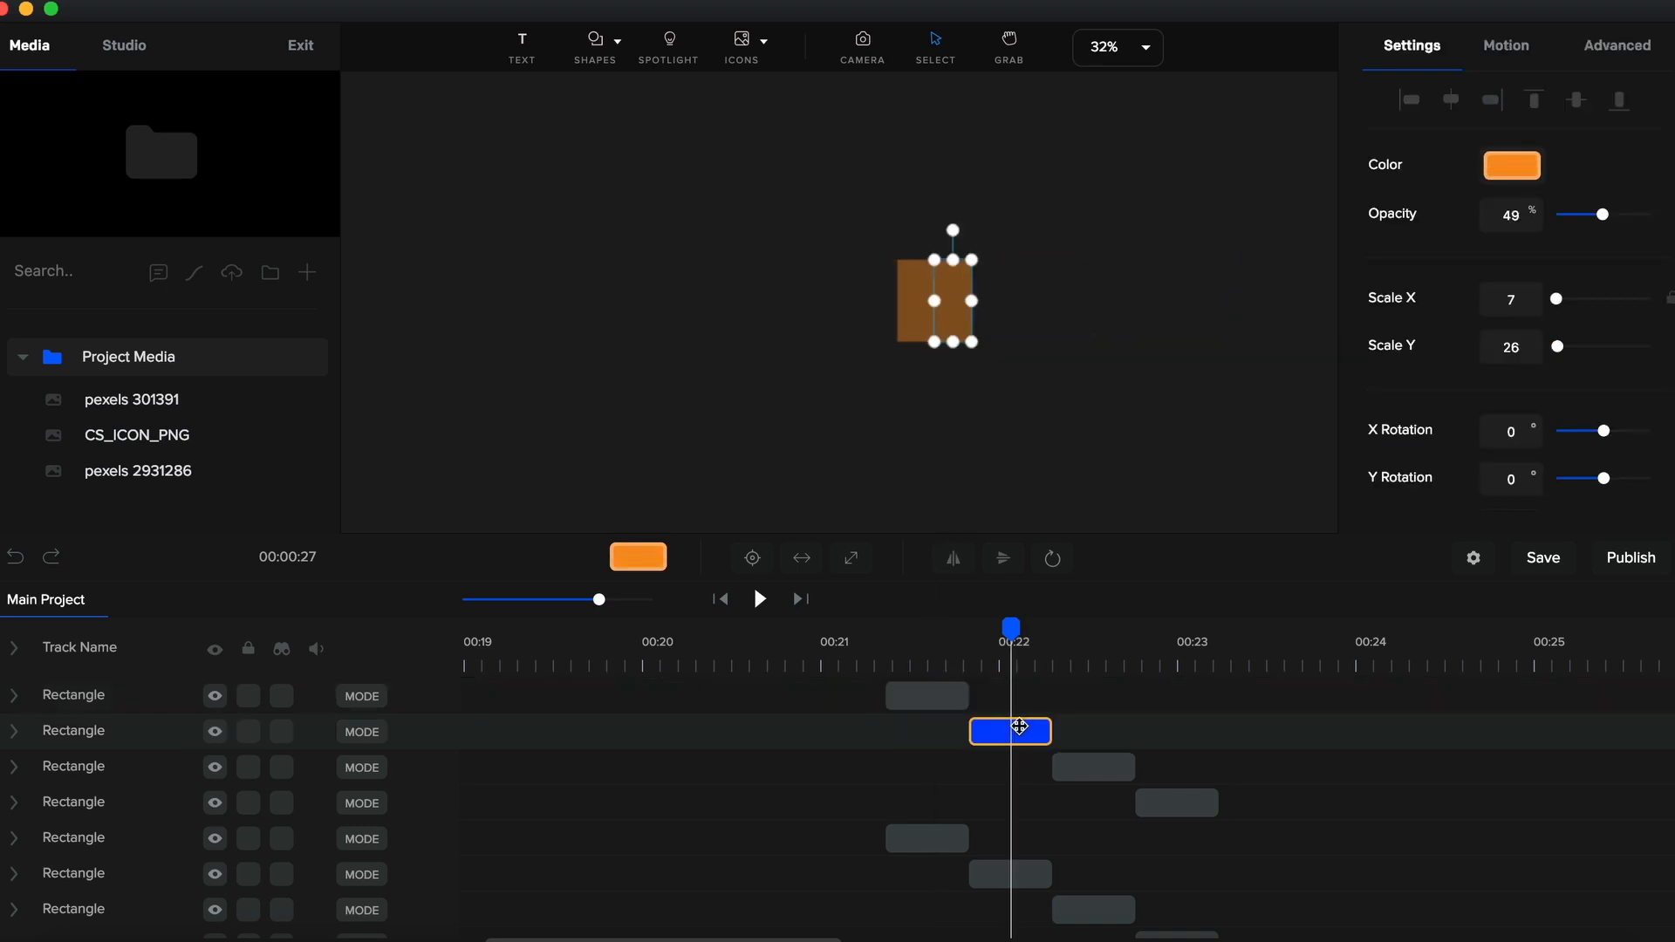
{"action": "left_click_drag", "start_coordinate": [1010, 630], "coordinate": [989, 630]}
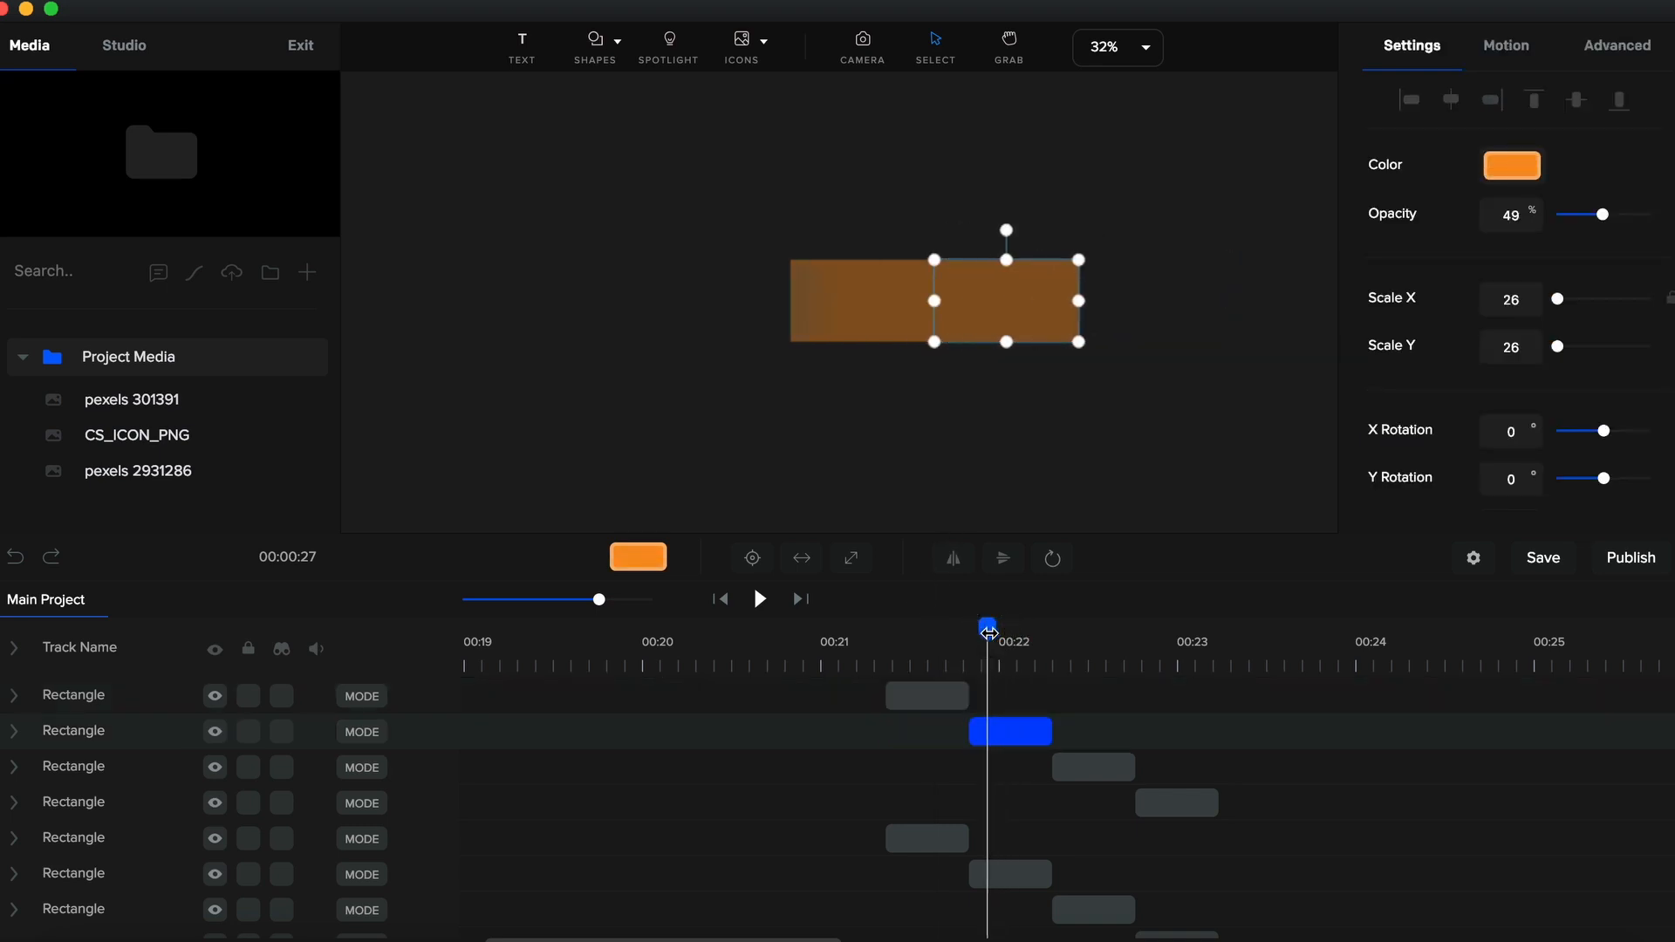
{"action": "left_click", "coordinate": [1512, 168]}
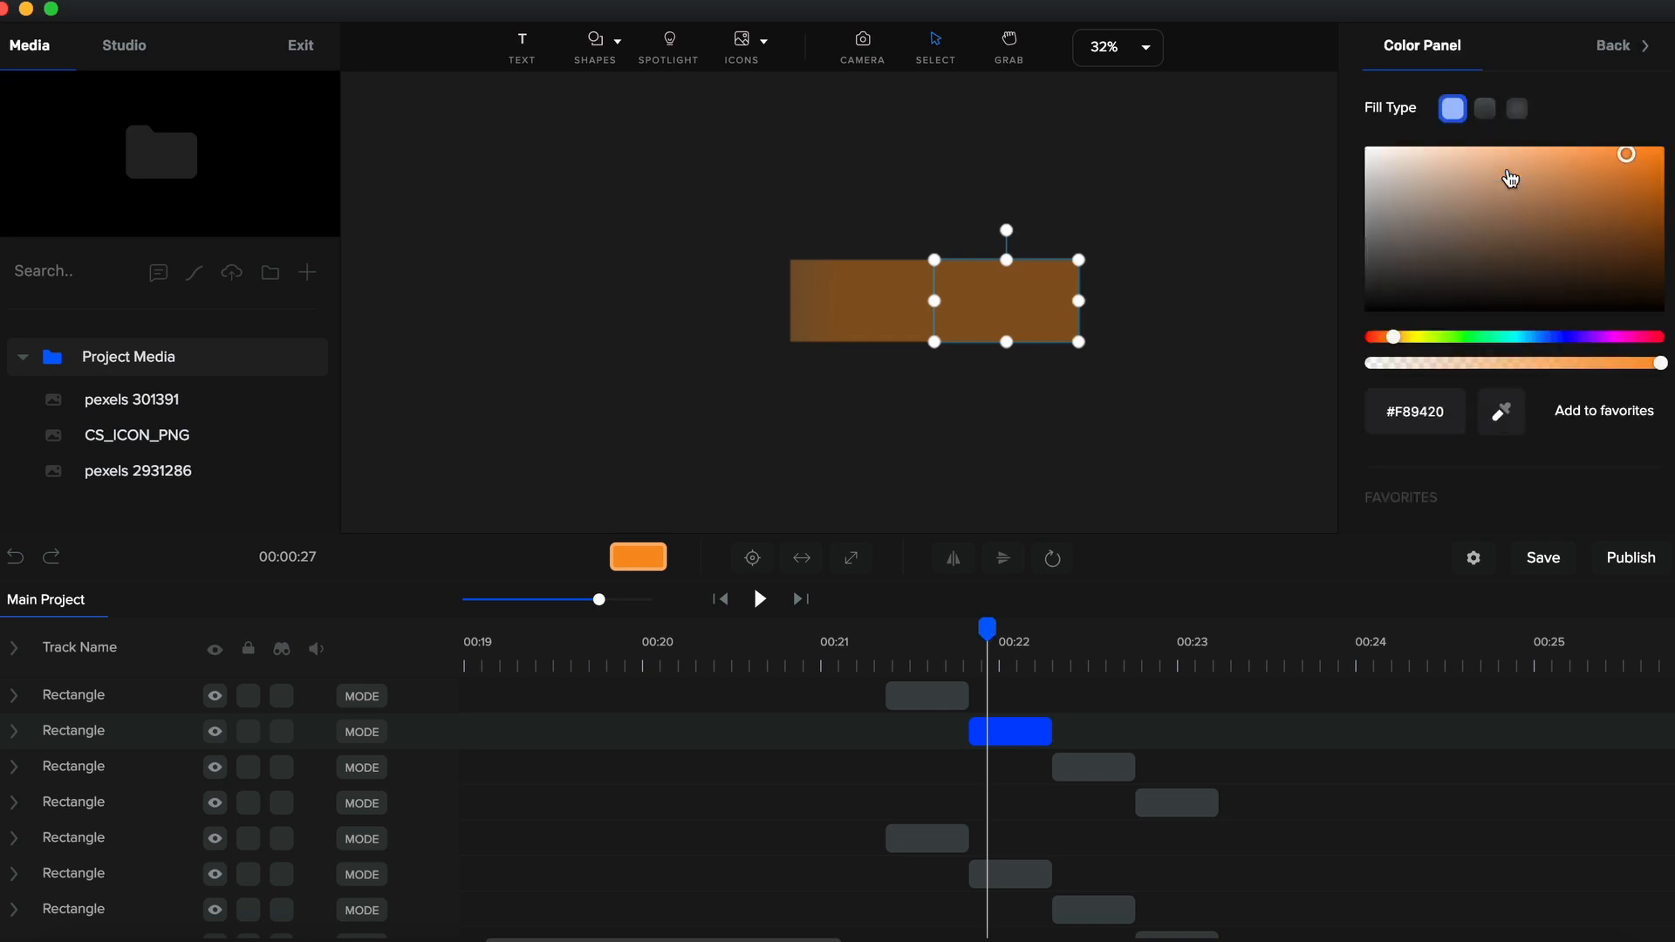
{"action": "left_click", "coordinate": [1484, 108]}
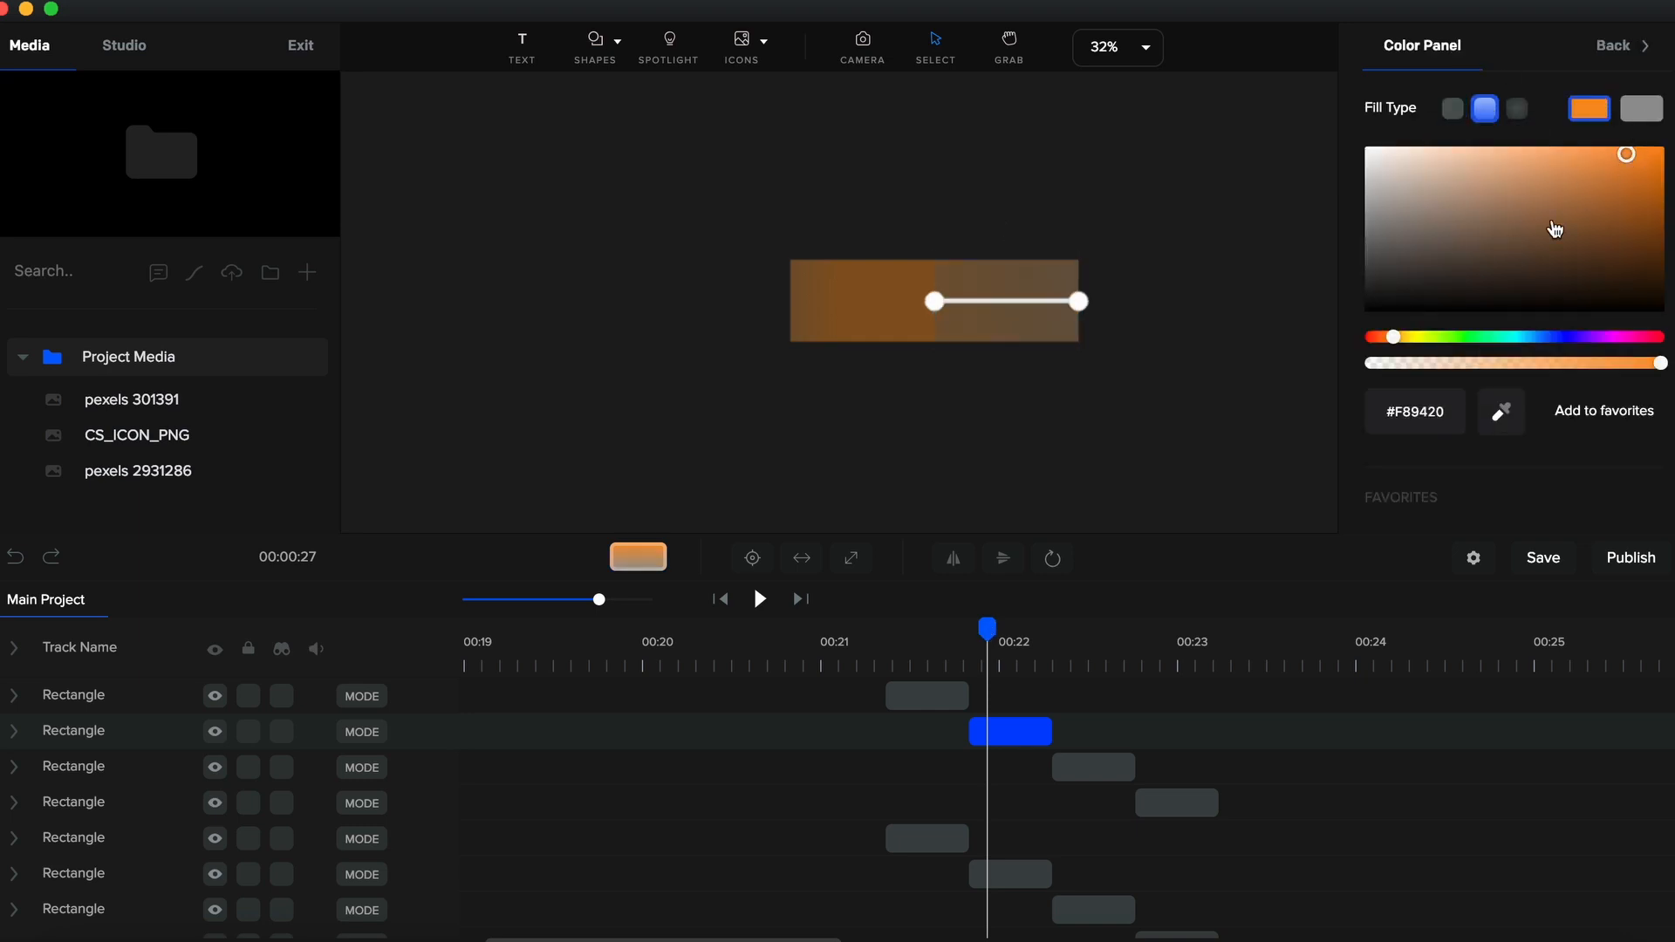
Set the gray end of the second right-rectangle clip's gradient to a translucent light gray, #E3E3E326
{"action": "scroll", "coordinate": [1542, 340], "scroll_direction": "down", "scroll_amount": 5}
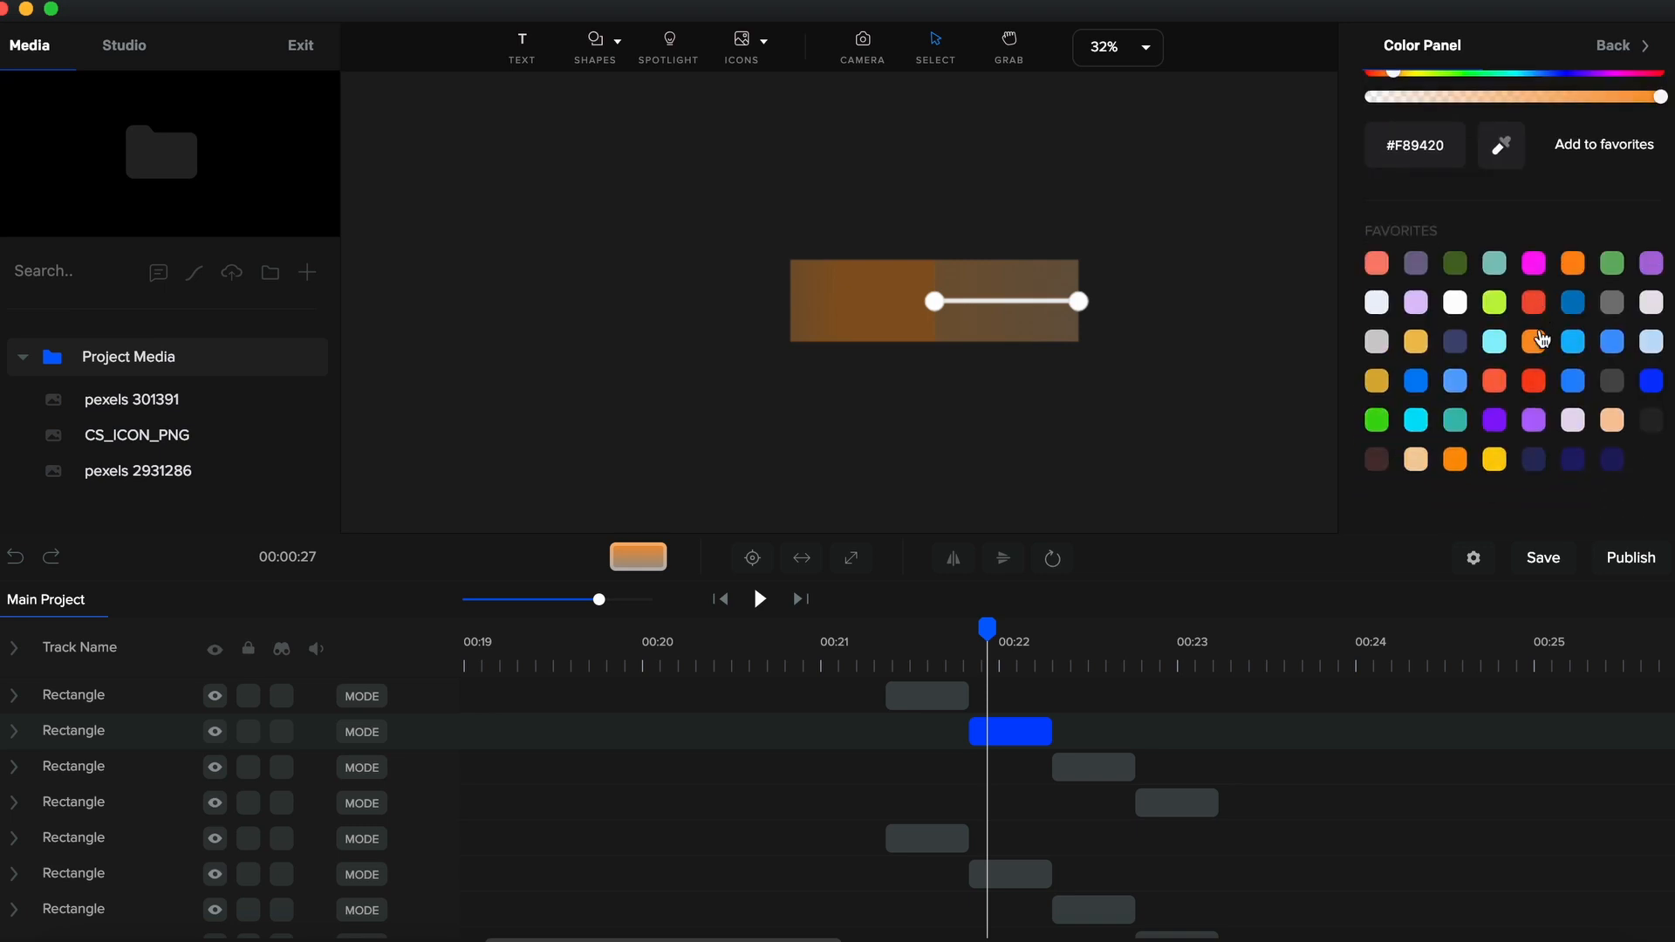
{"action": "scroll", "coordinate": [1568, 215], "scroll_direction": "up", "scroll_amount": 5}
{"action": "left_click", "coordinate": [1641, 108]}
{"action": "left_click_drag", "start_coordinate": [1658, 364], "coordinate": [1413, 374]}
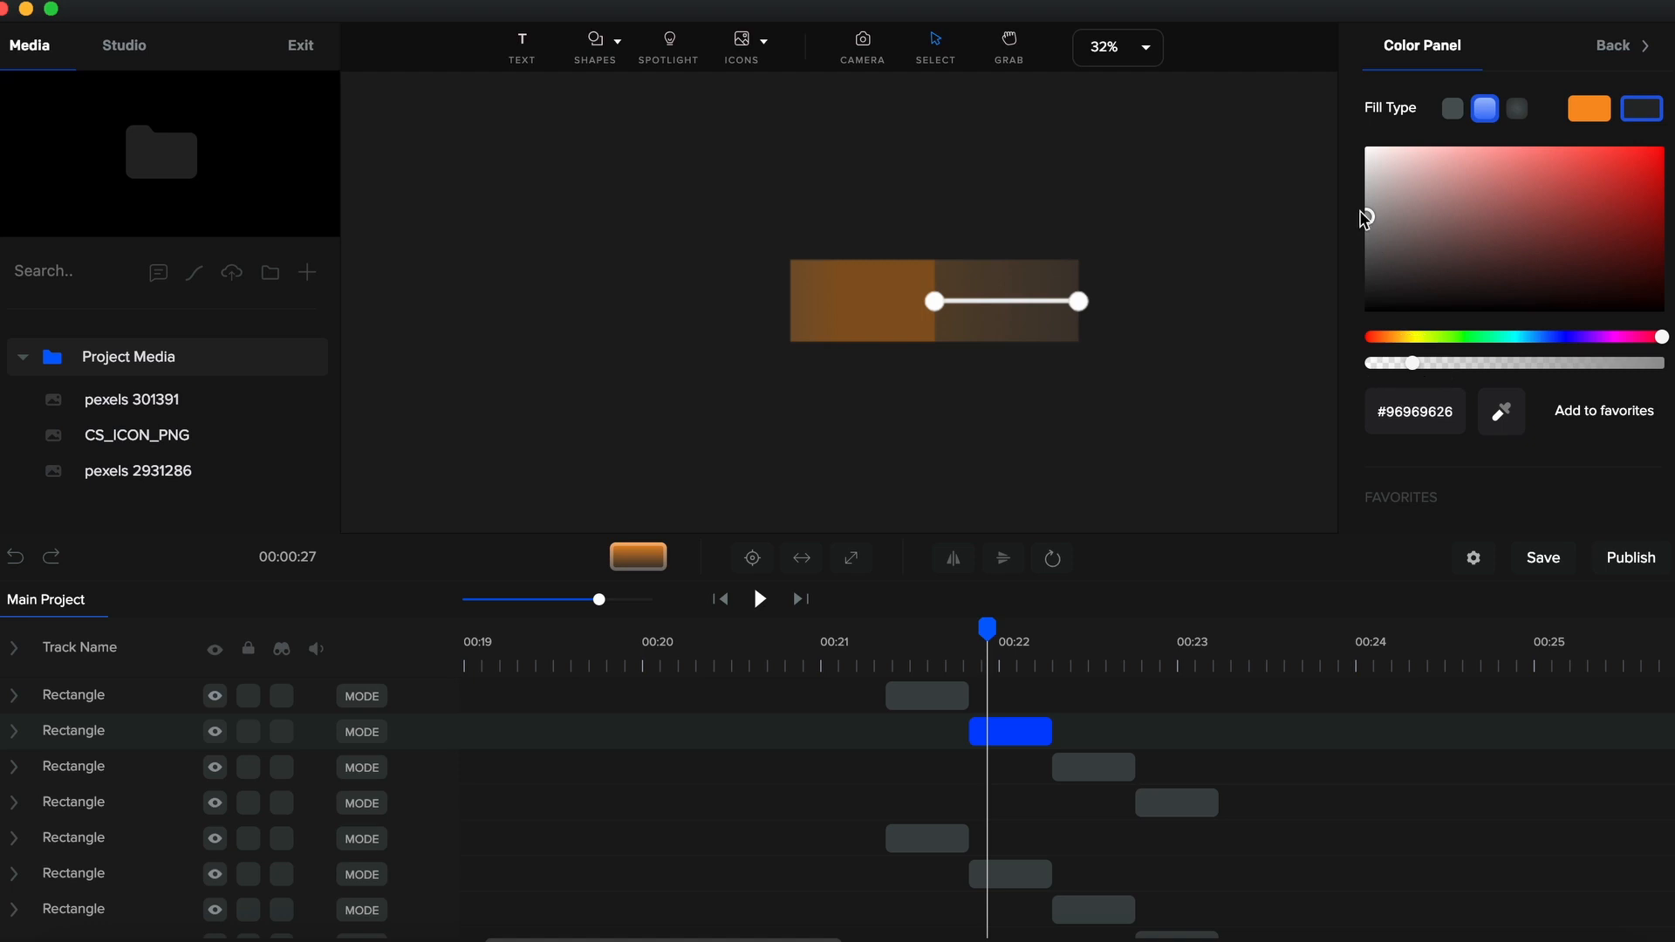
{"action": "left_click_drag", "start_coordinate": [1366, 218], "coordinate": [1369, 167]}
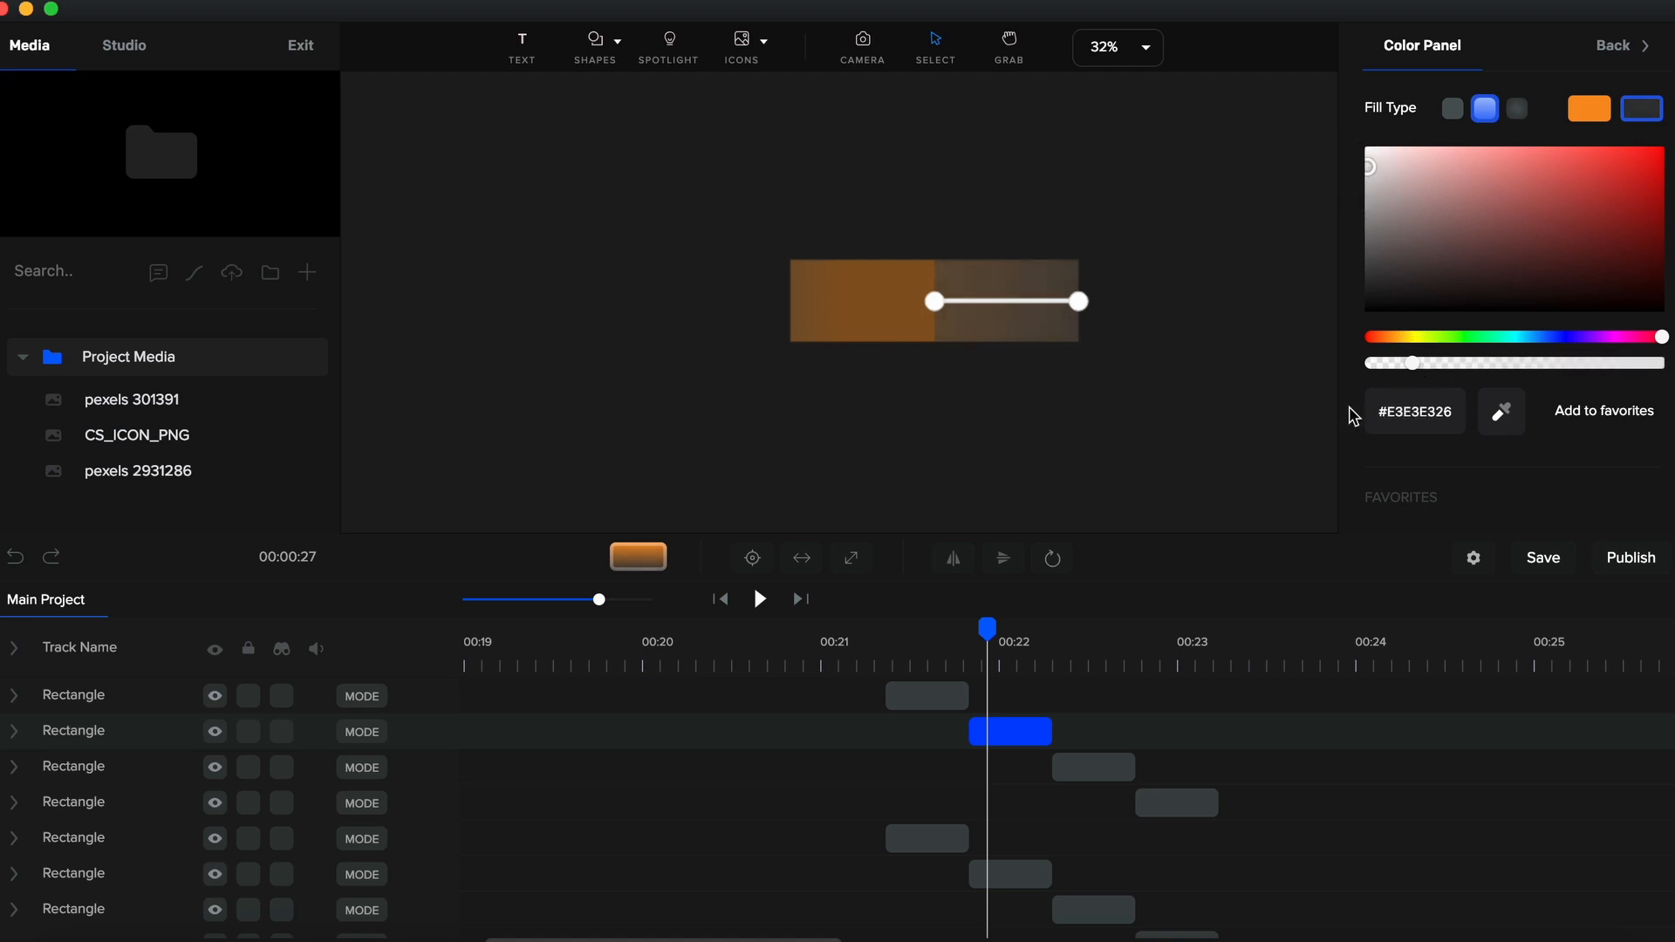
Move the orange start of the second right-rectangle clip's gradient to about the rectangle's middle
{"action": "left_click", "coordinate": [1593, 113]}
{"action": "scroll", "coordinate": [1566, 314], "scroll_direction": "down", "scroll_amount": 5}
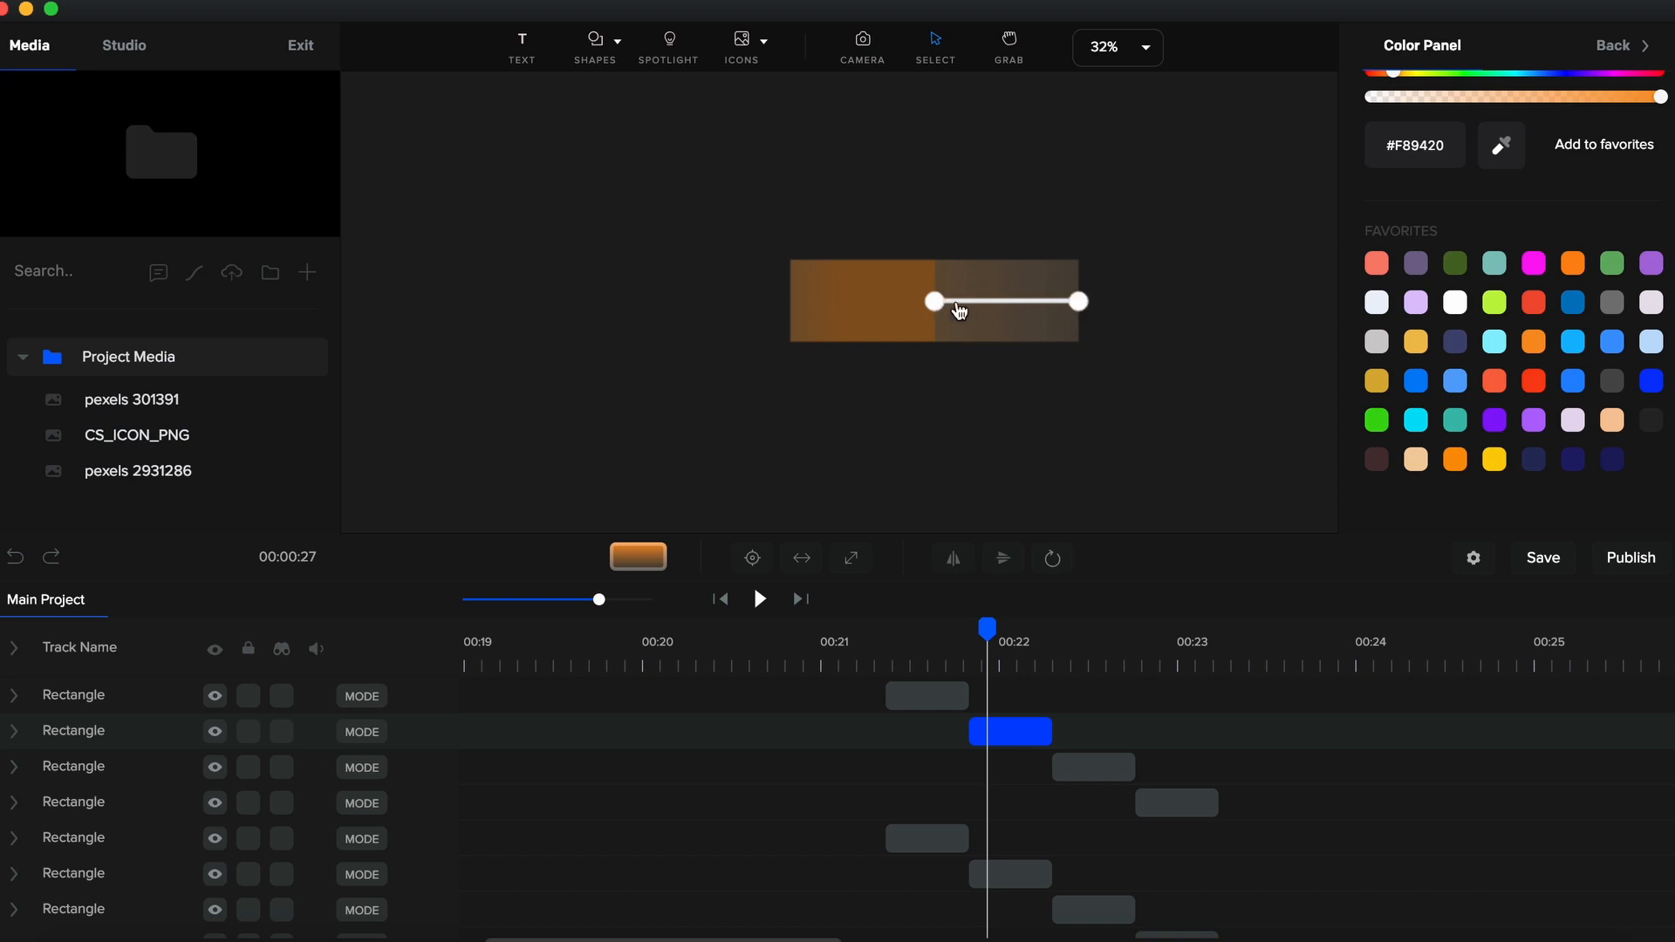
{"action": "left_click_drag", "start_coordinate": [936, 301], "coordinate": [1004, 301]}
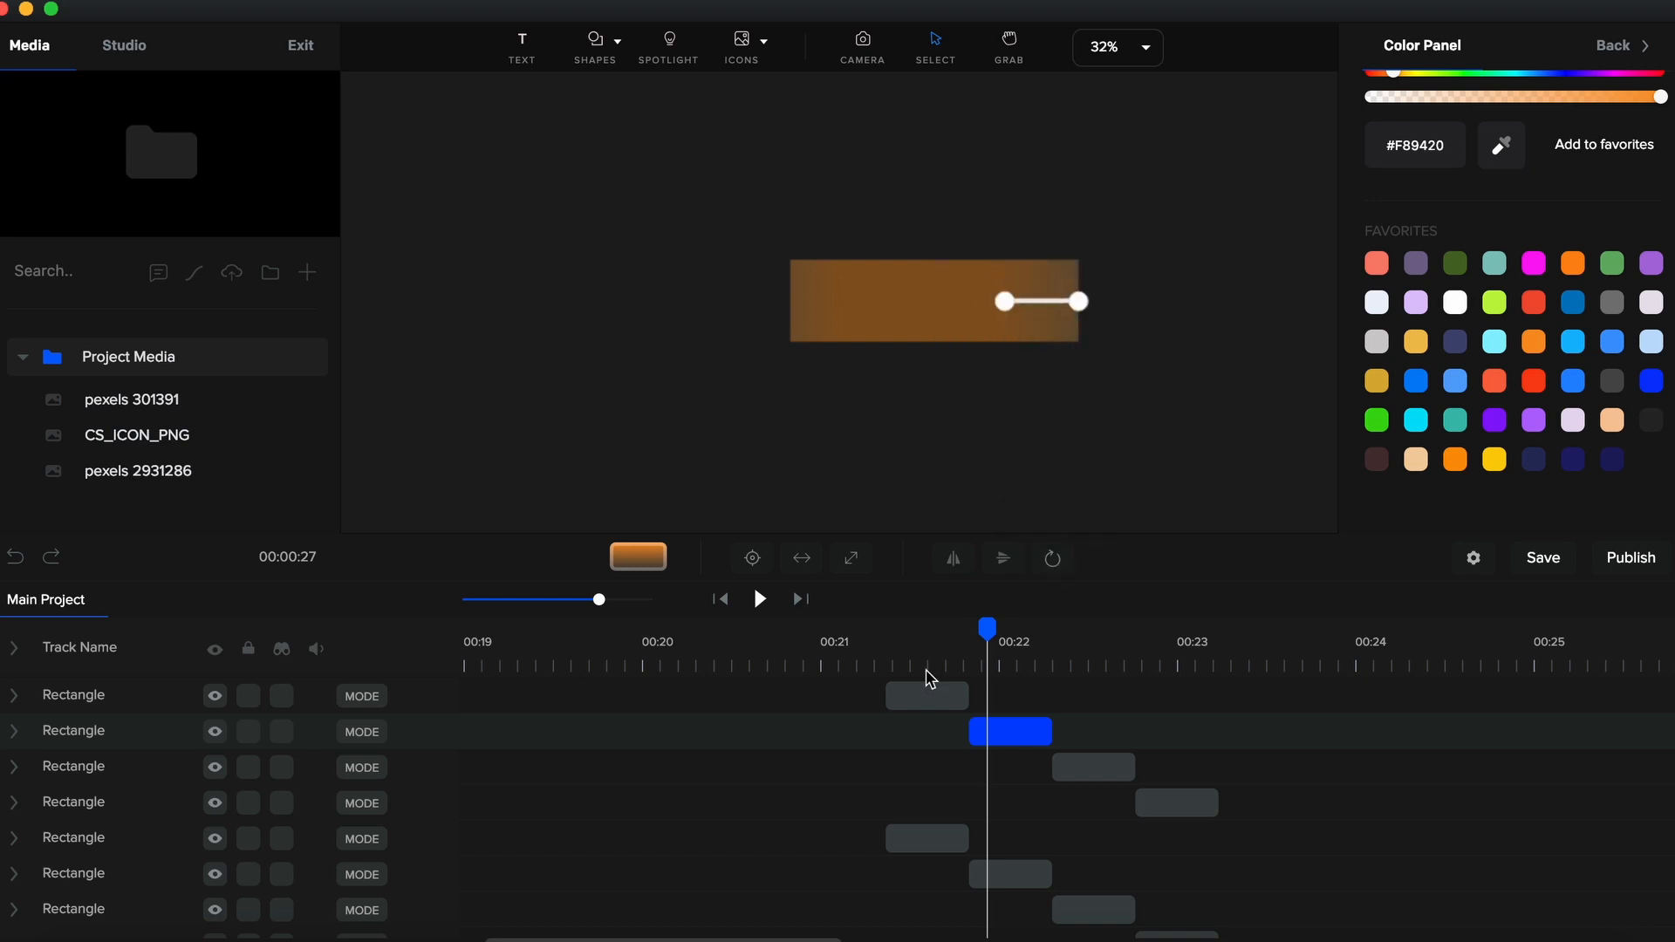
Lower the opacity of the light gray gradient end on the first right-rectangle clip and play the sequence to check it
{"action": "left_click", "coordinate": [928, 695]}
{"action": "left_click", "coordinate": [1530, 177]}
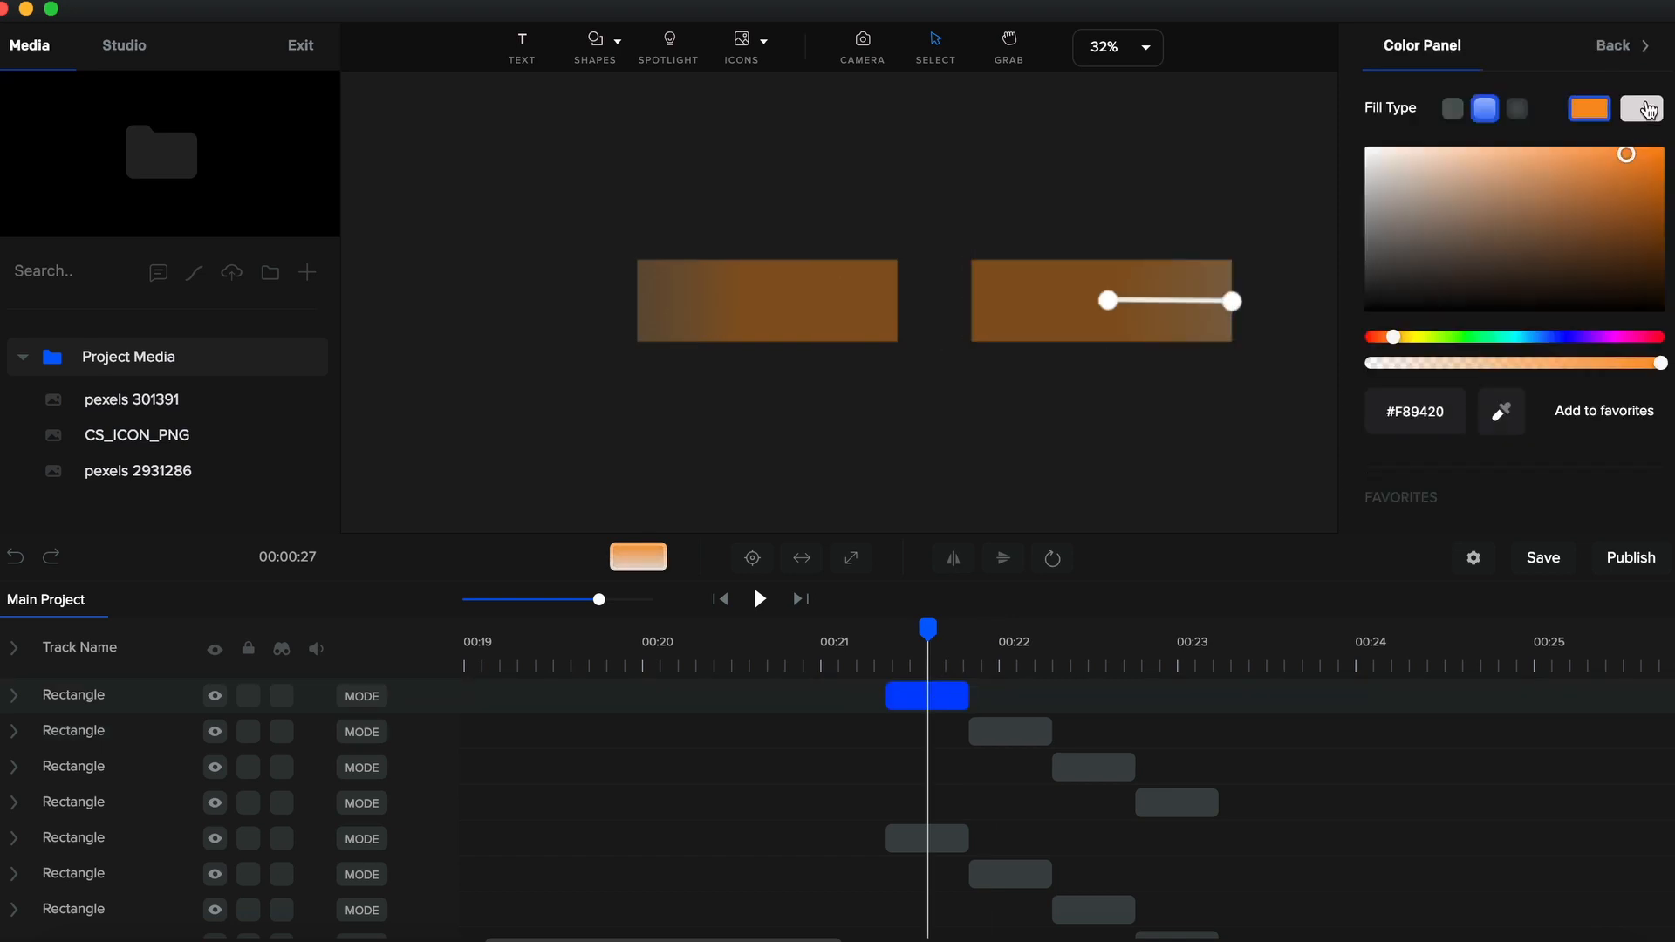
{"action": "left_click_drag", "start_coordinate": [1477, 384], "coordinate": [1424, 386]}
{"action": "left_click", "coordinate": [881, 671]}
{"action": "key", "text": "space"}
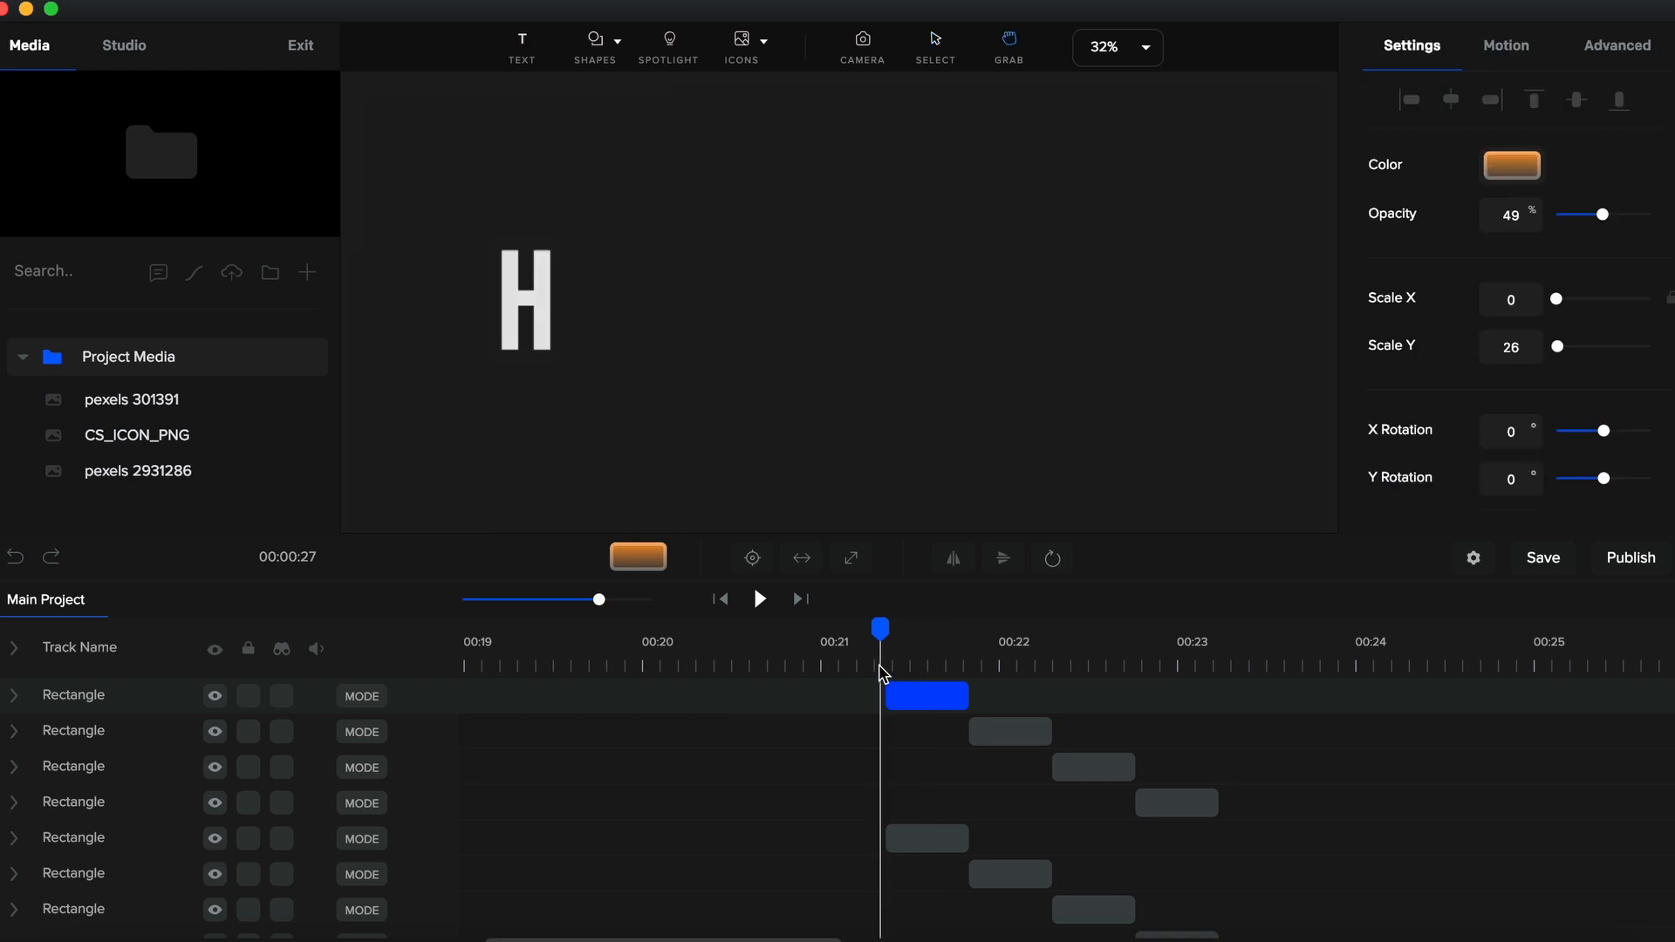
{"action": "key", "text": "space"}
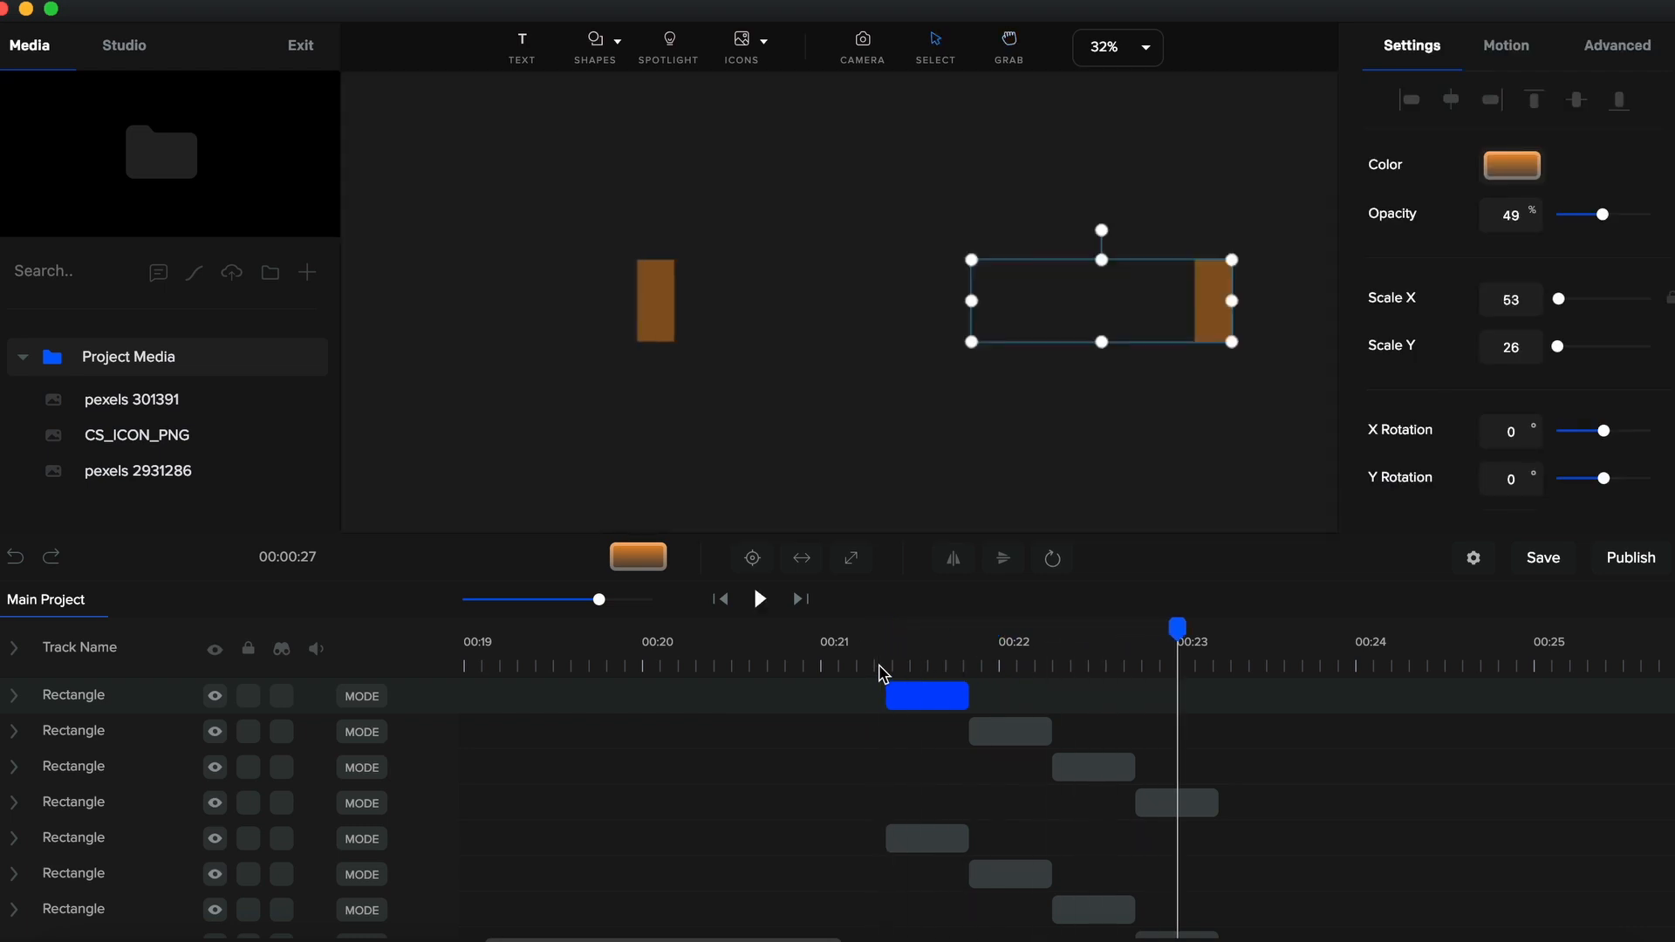
Give the third right-rectangle clip a linear gradient running from orange near its middle to gray at its center-facing edge
{"action": "left_click", "coordinate": [982, 670]}
{"action": "left_click_drag", "start_coordinate": [983, 630], "coordinate": [1083, 629]}
{"action": "left_click", "coordinate": [1106, 771]}
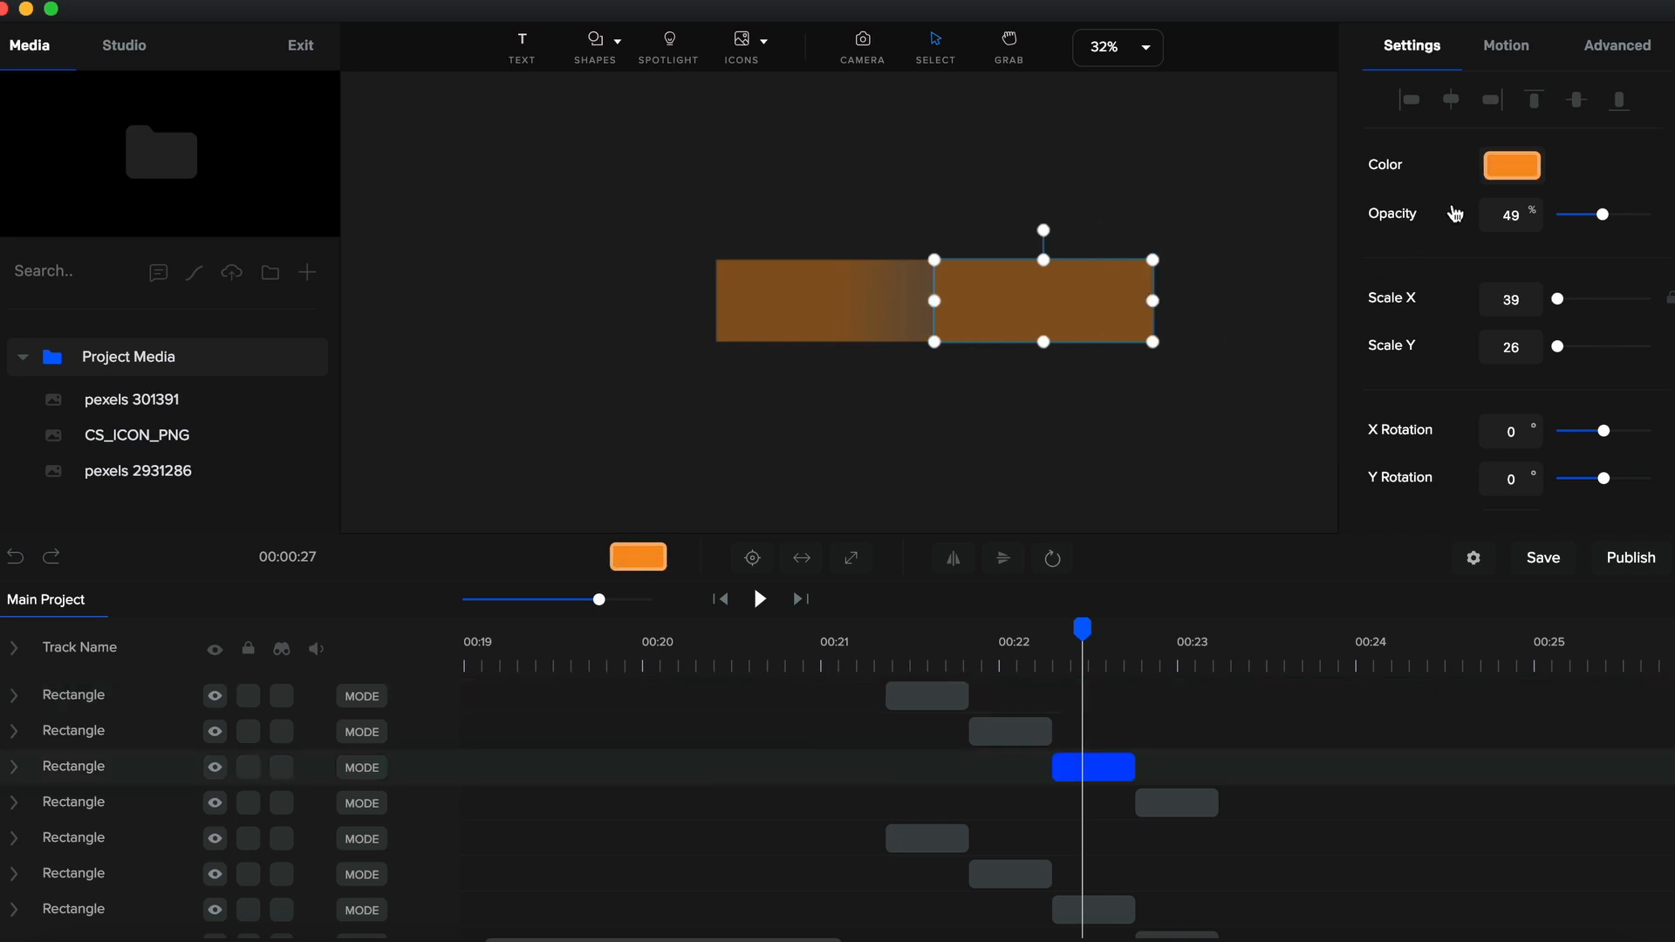
{"action": "left_click", "coordinate": [1512, 169]}
{"action": "left_click", "coordinate": [1484, 107]}
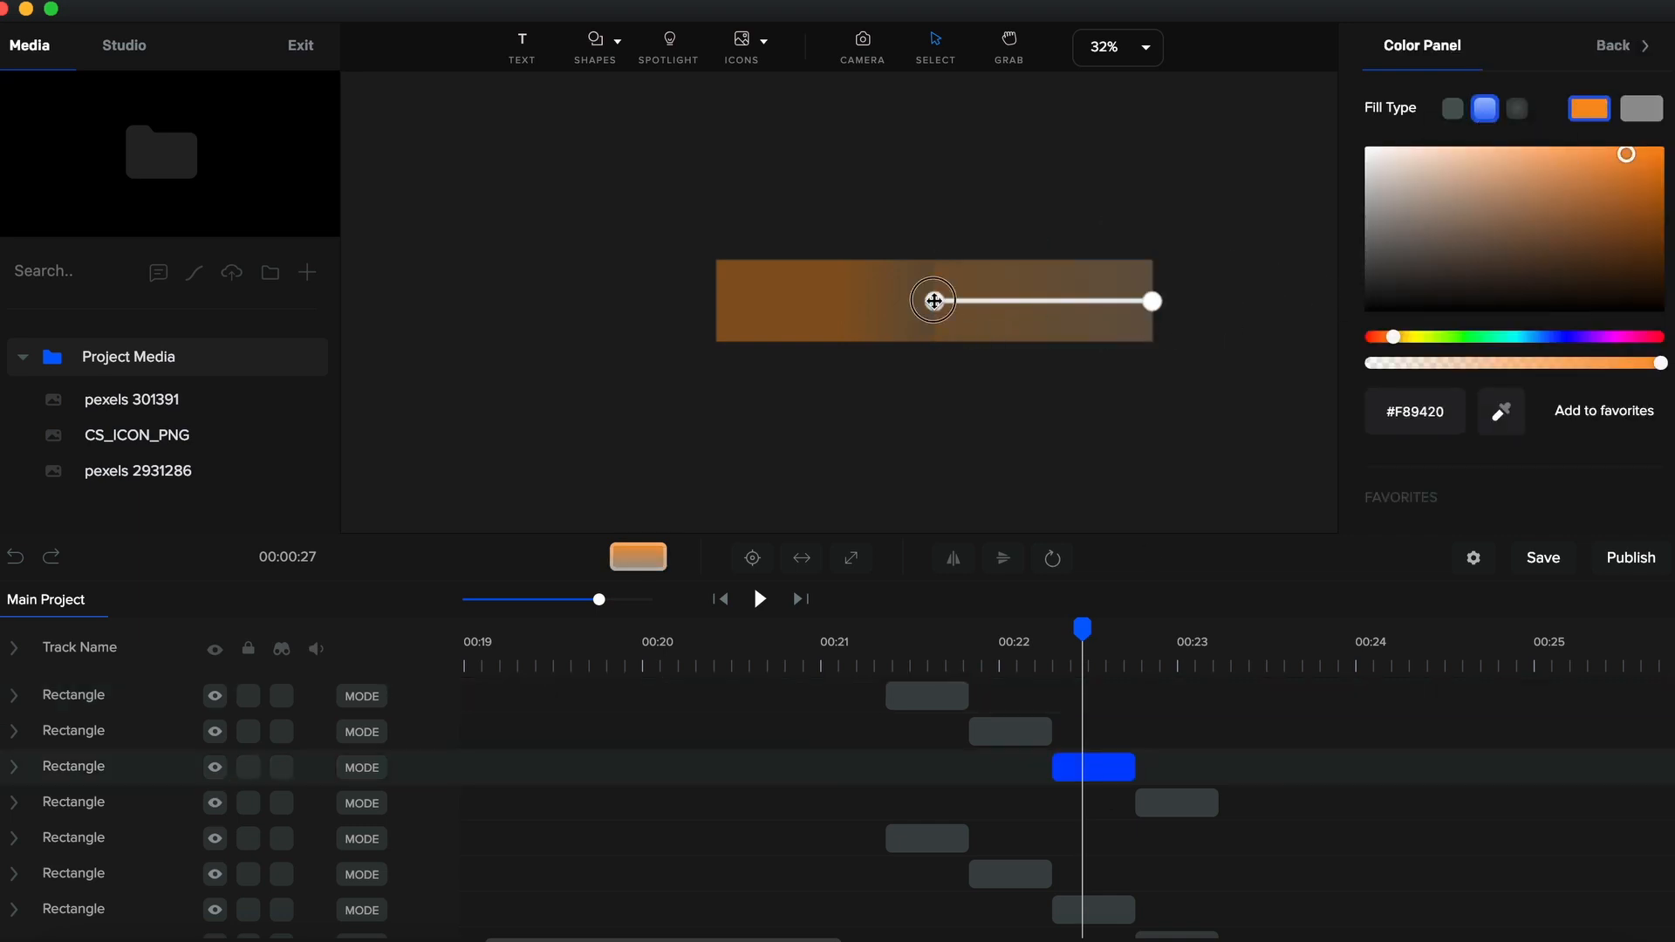
{"action": "mouse_move", "coordinate": [935, 300]}
{"action": "left_mouse_down"}
{"action": "mouse_move", "coordinate": [1082, 262]}
{"action": "mouse_move", "coordinate": [1017, 299]}
{"action": "mouse_move", "coordinate": [1081, 270]}
{"action": "mouse_move", "coordinate": [1086, 295]}
{"action": "mouse_move", "coordinate": [941, 300]}
{"action": "left_mouse_up"}
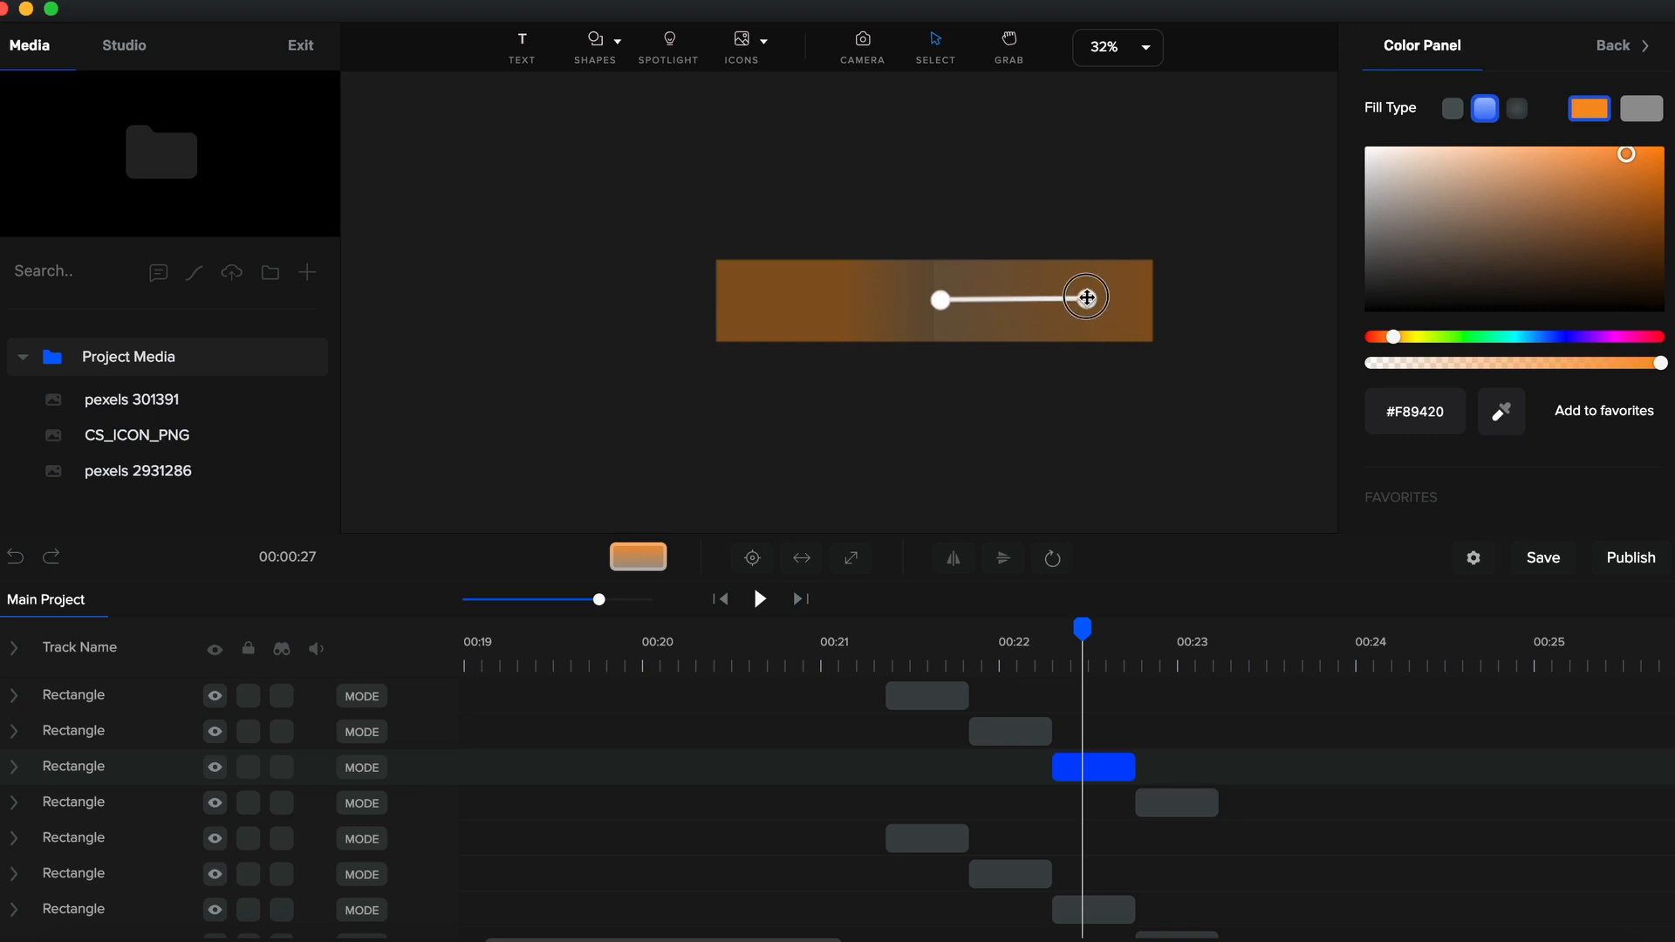
{"action": "left_click_drag", "start_coordinate": [1086, 297], "coordinate": [1052, 299]}
Lighten the gray end of the third right-rectangle clip's gradient to #DCDCDC and lower that color's opacity
{"action": "left_click", "coordinate": [1641, 108]}
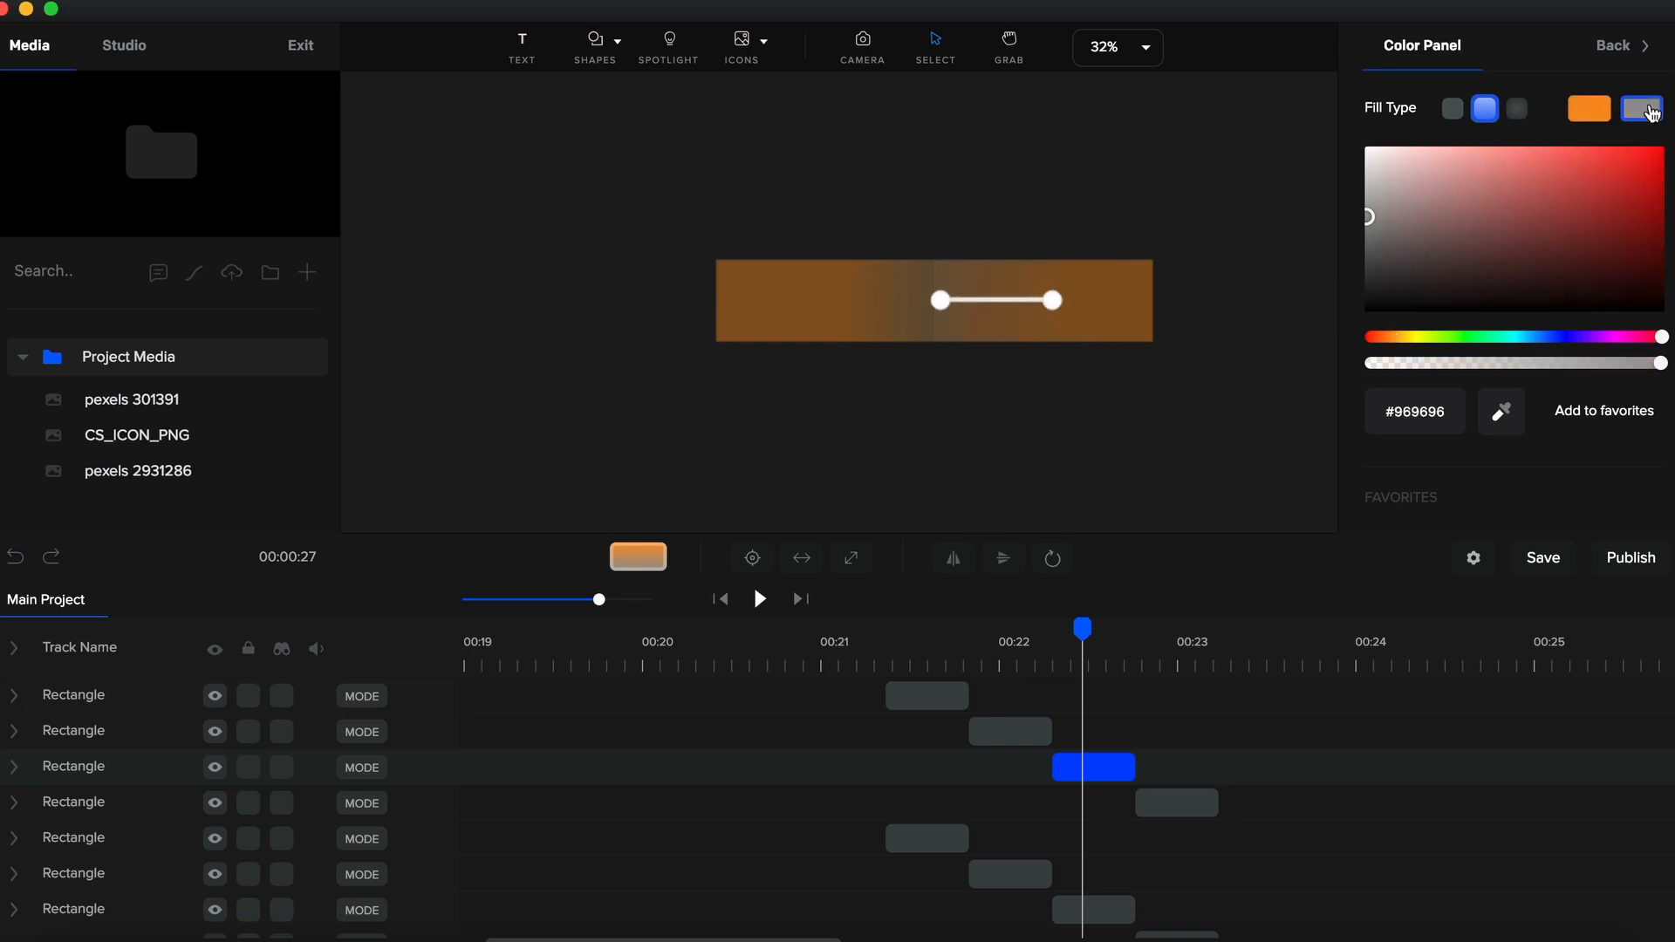
{"action": "left_click_drag", "start_coordinate": [1369, 213], "coordinate": [1367, 171]}
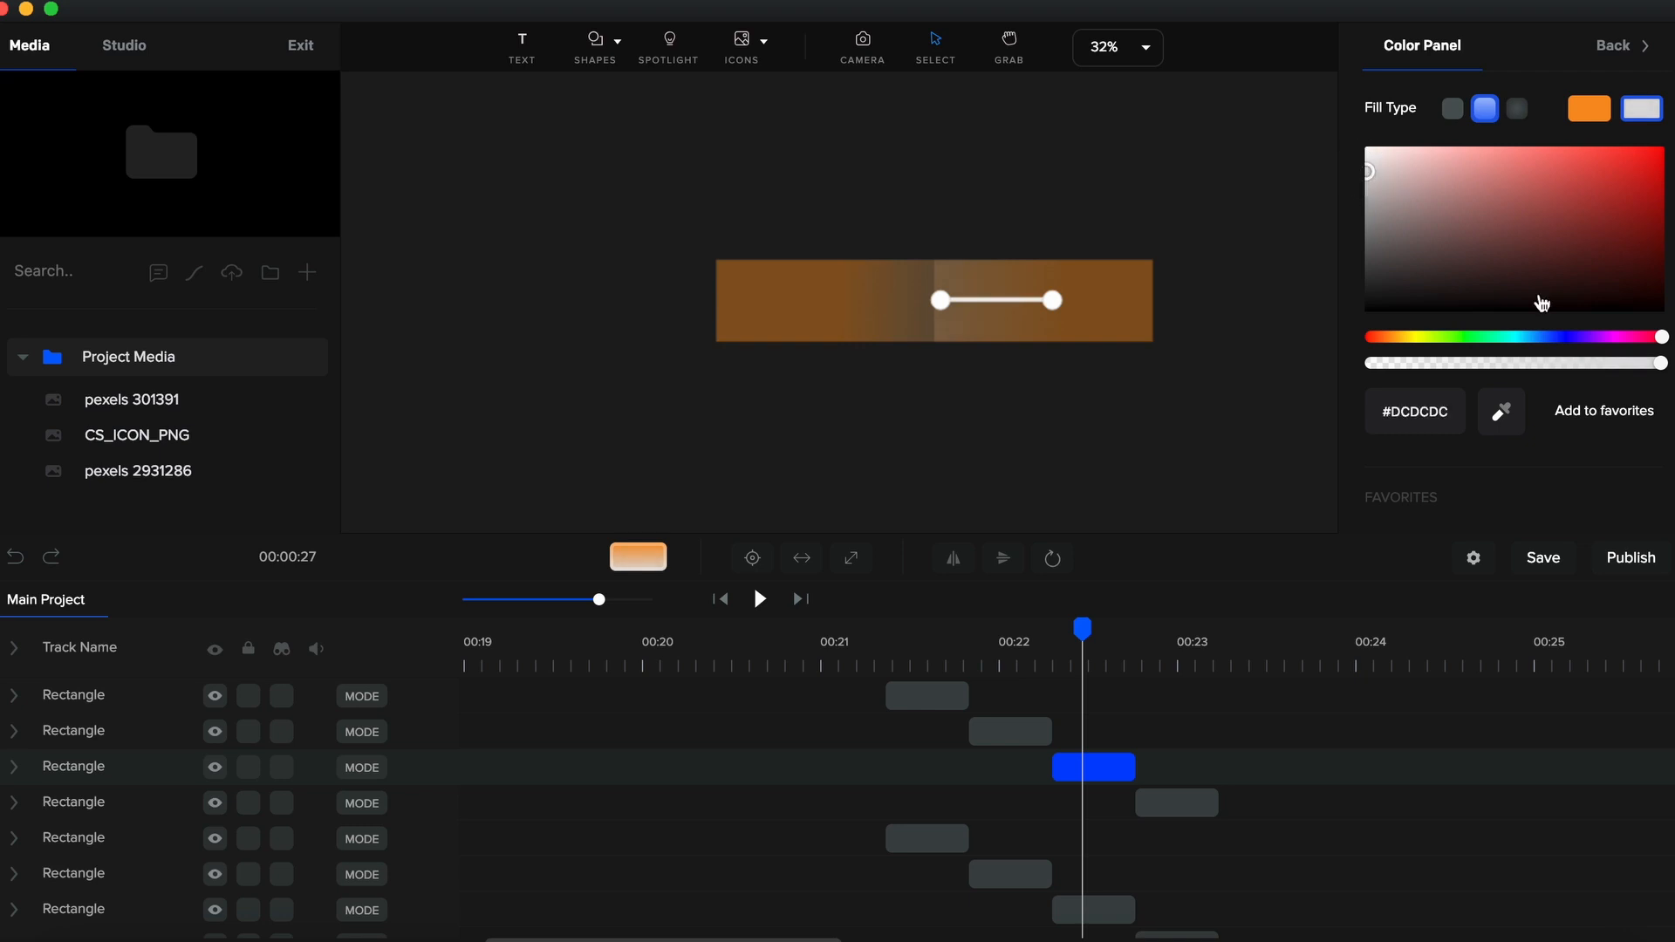
{"action": "left_click_drag", "start_coordinate": [1663, 370], "coordinate": [1421, 367]}
{"action": "left_click", "coordinate": [1240, 364]}
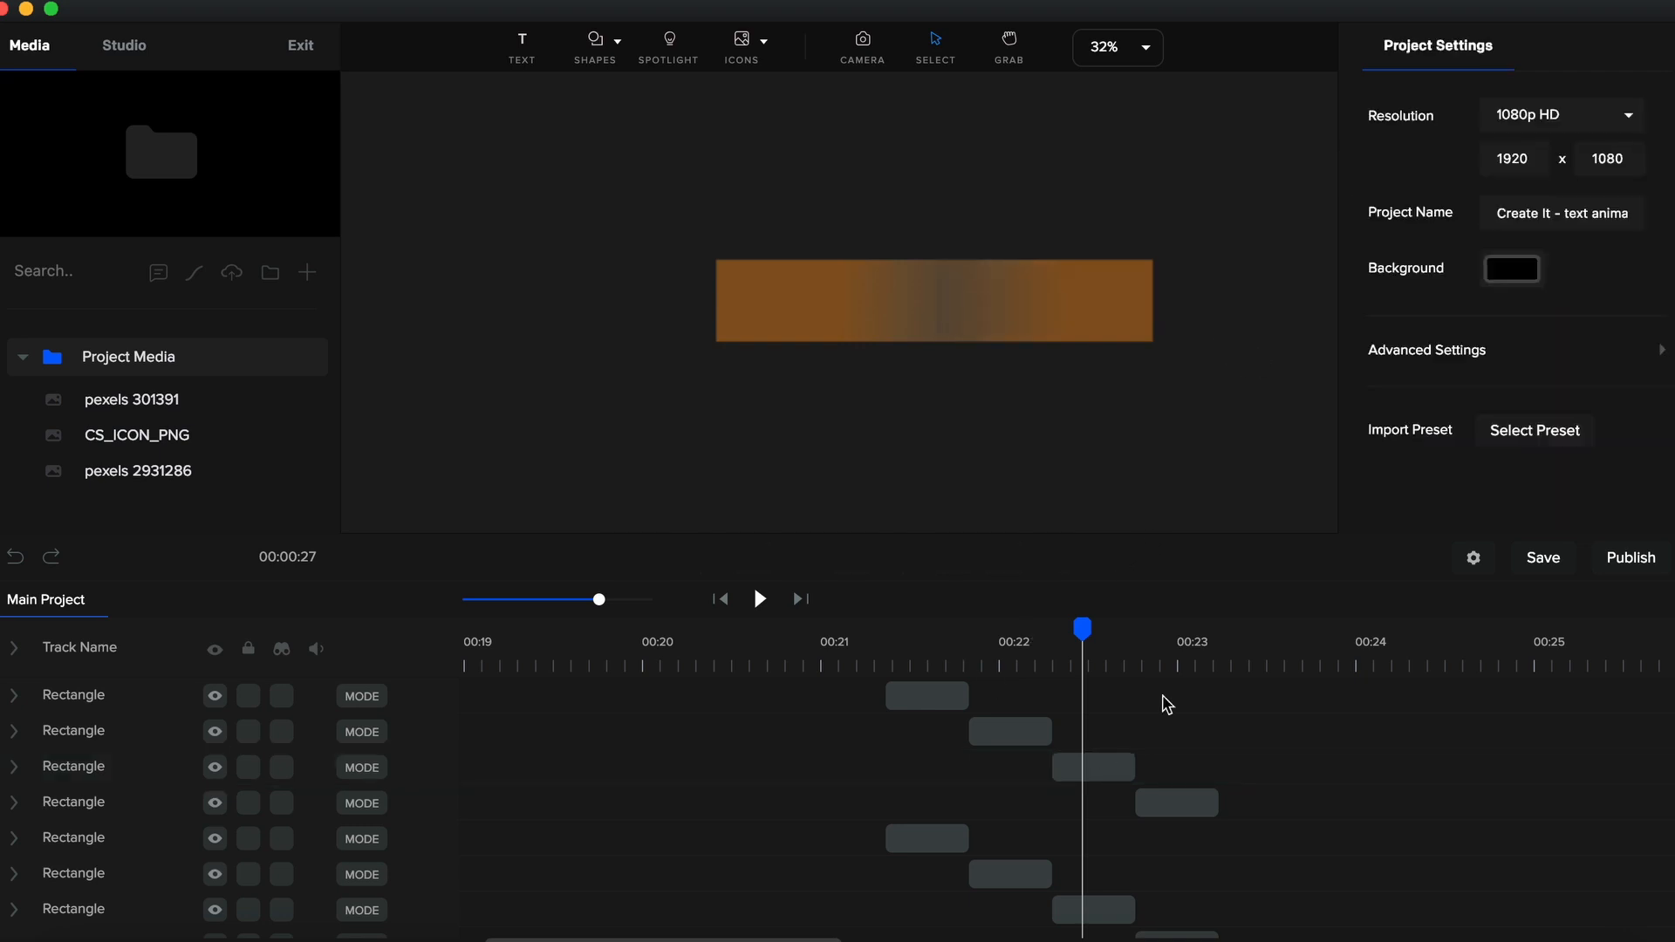
Give the fourth right-rectangle clip a linear gradient with its orange start at about the middle and gray at the outer edge
{"action": "left_click", "coordinate": [1170, 665]}
{"action": "left_click", "coordinate": [1185, 804]}
{"action": "left_click_drag", "start_coordinate": [1167, 628], "coordinate": [1137, 640]}
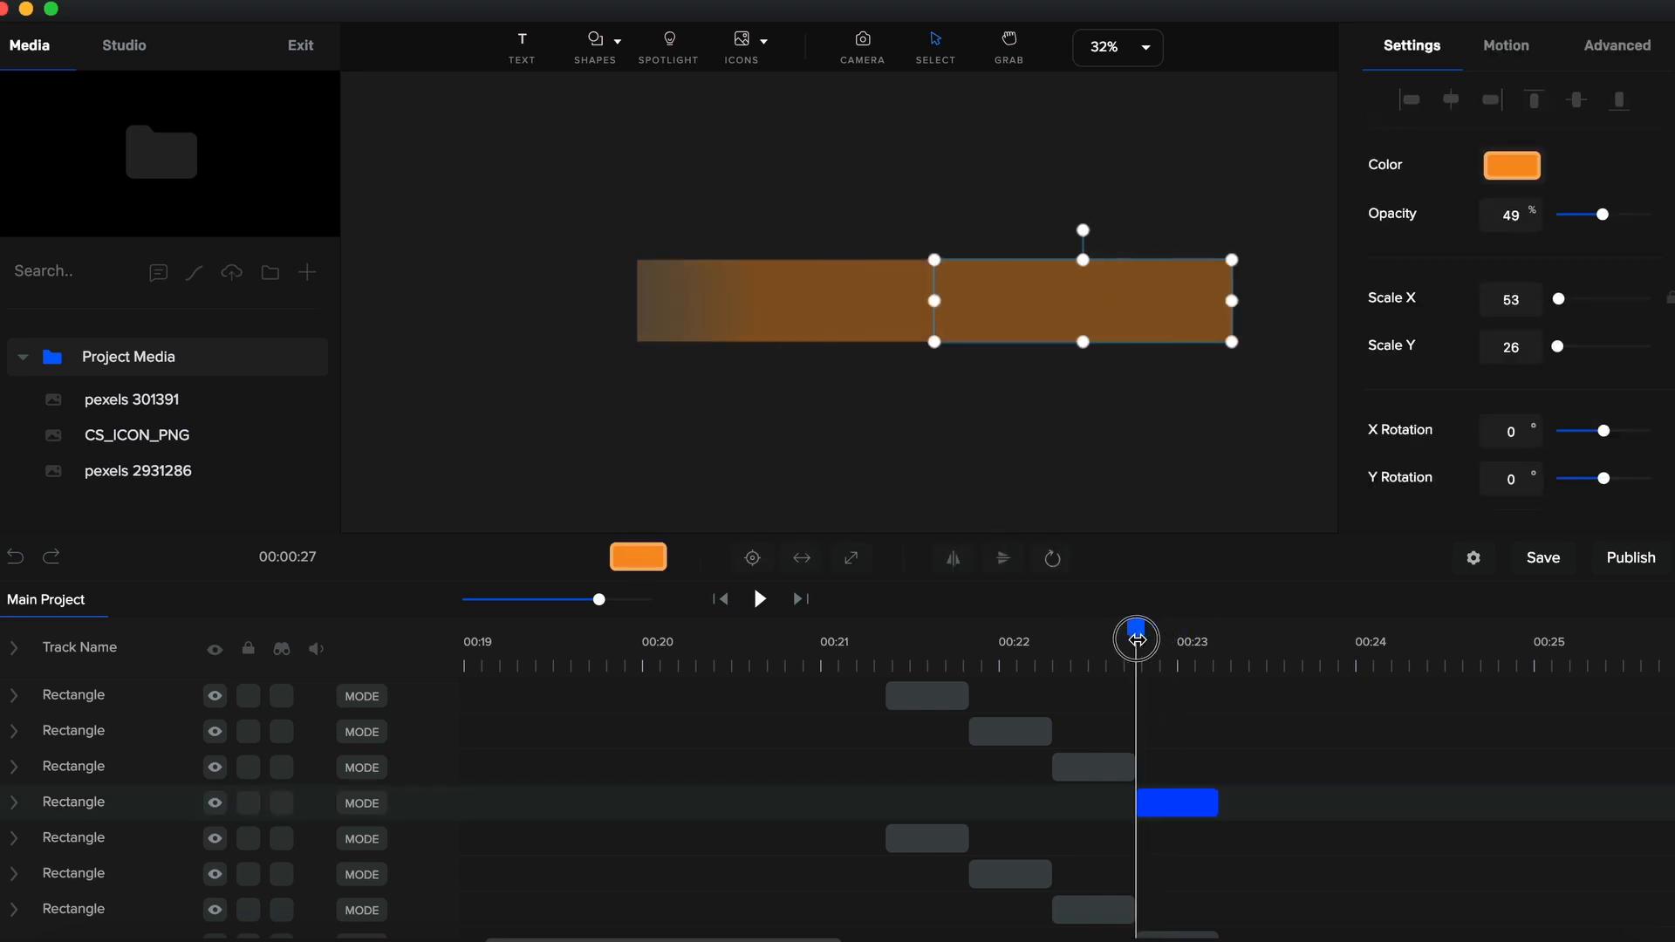
{"action": "left_click", "coordinate": [1533, 176]}
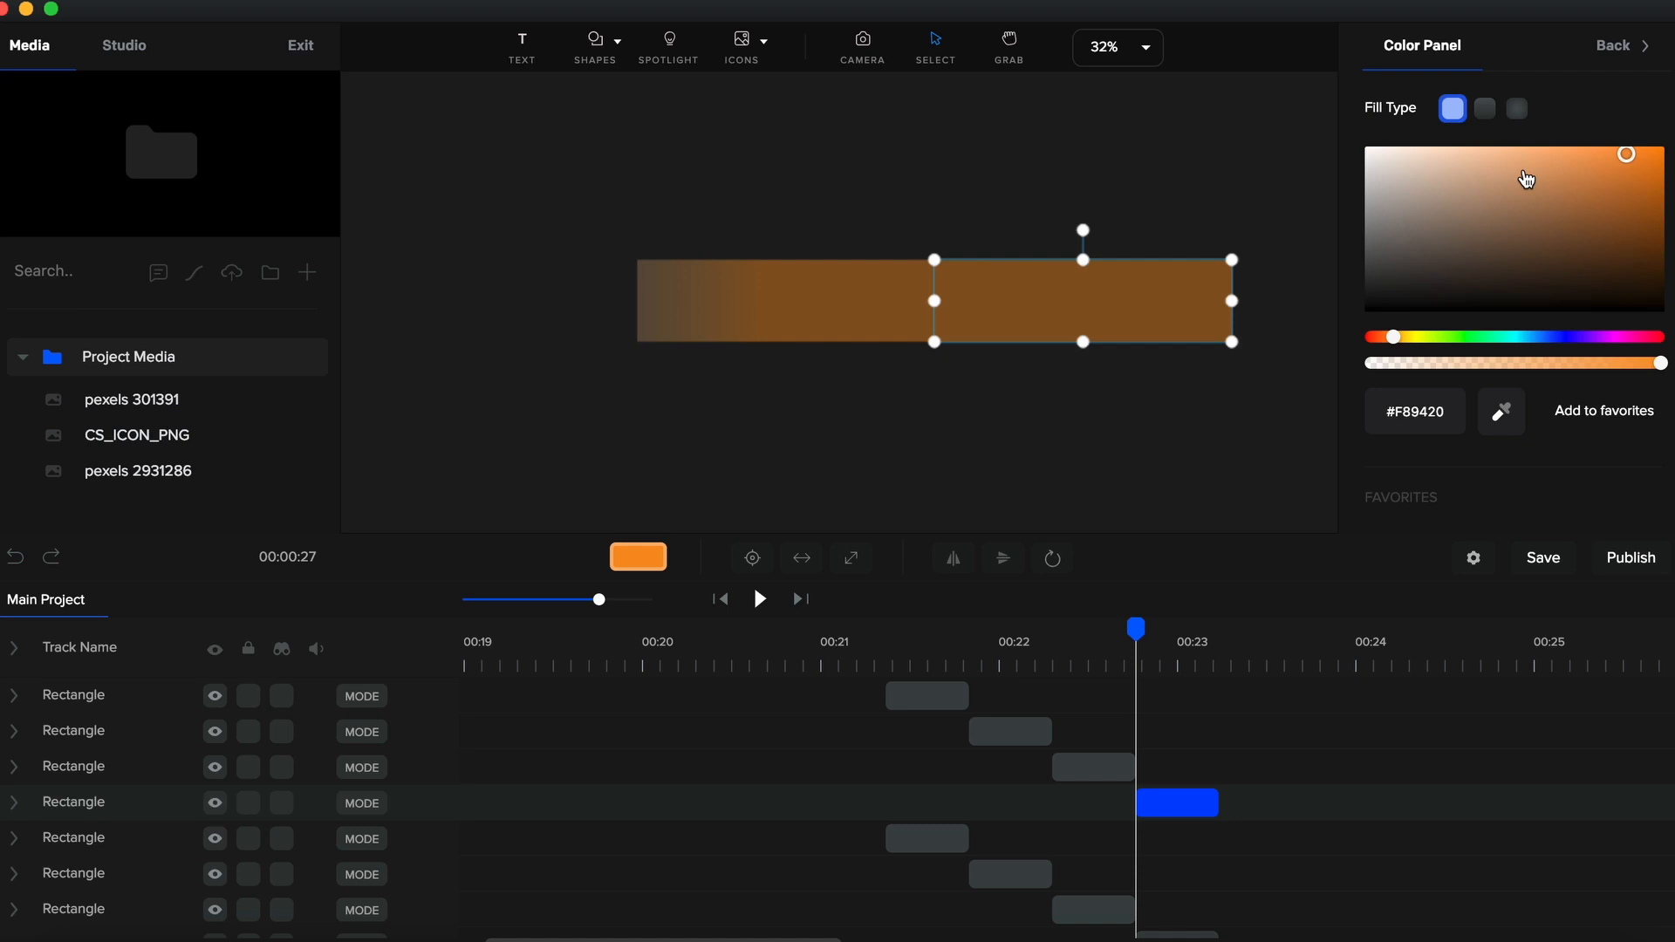
{"action": "left_click", "coordinate": [1485, 109]}
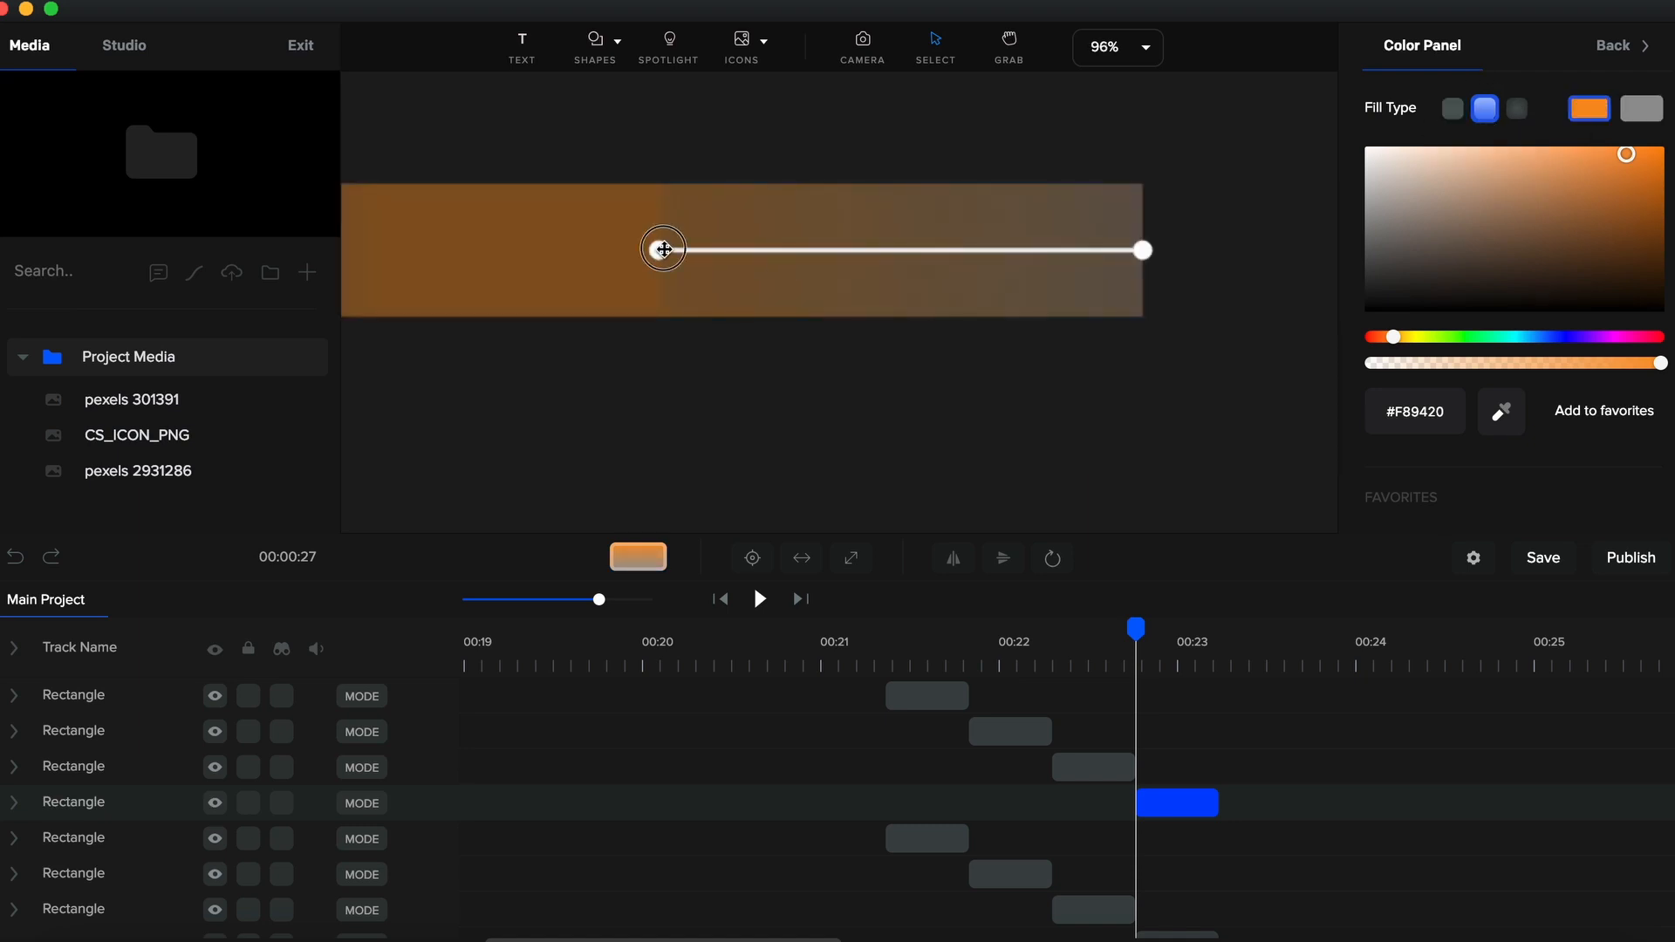
{"action": "left_click_drag", "start_coordinate": [663, 250], "coordinate": [897, 253]}
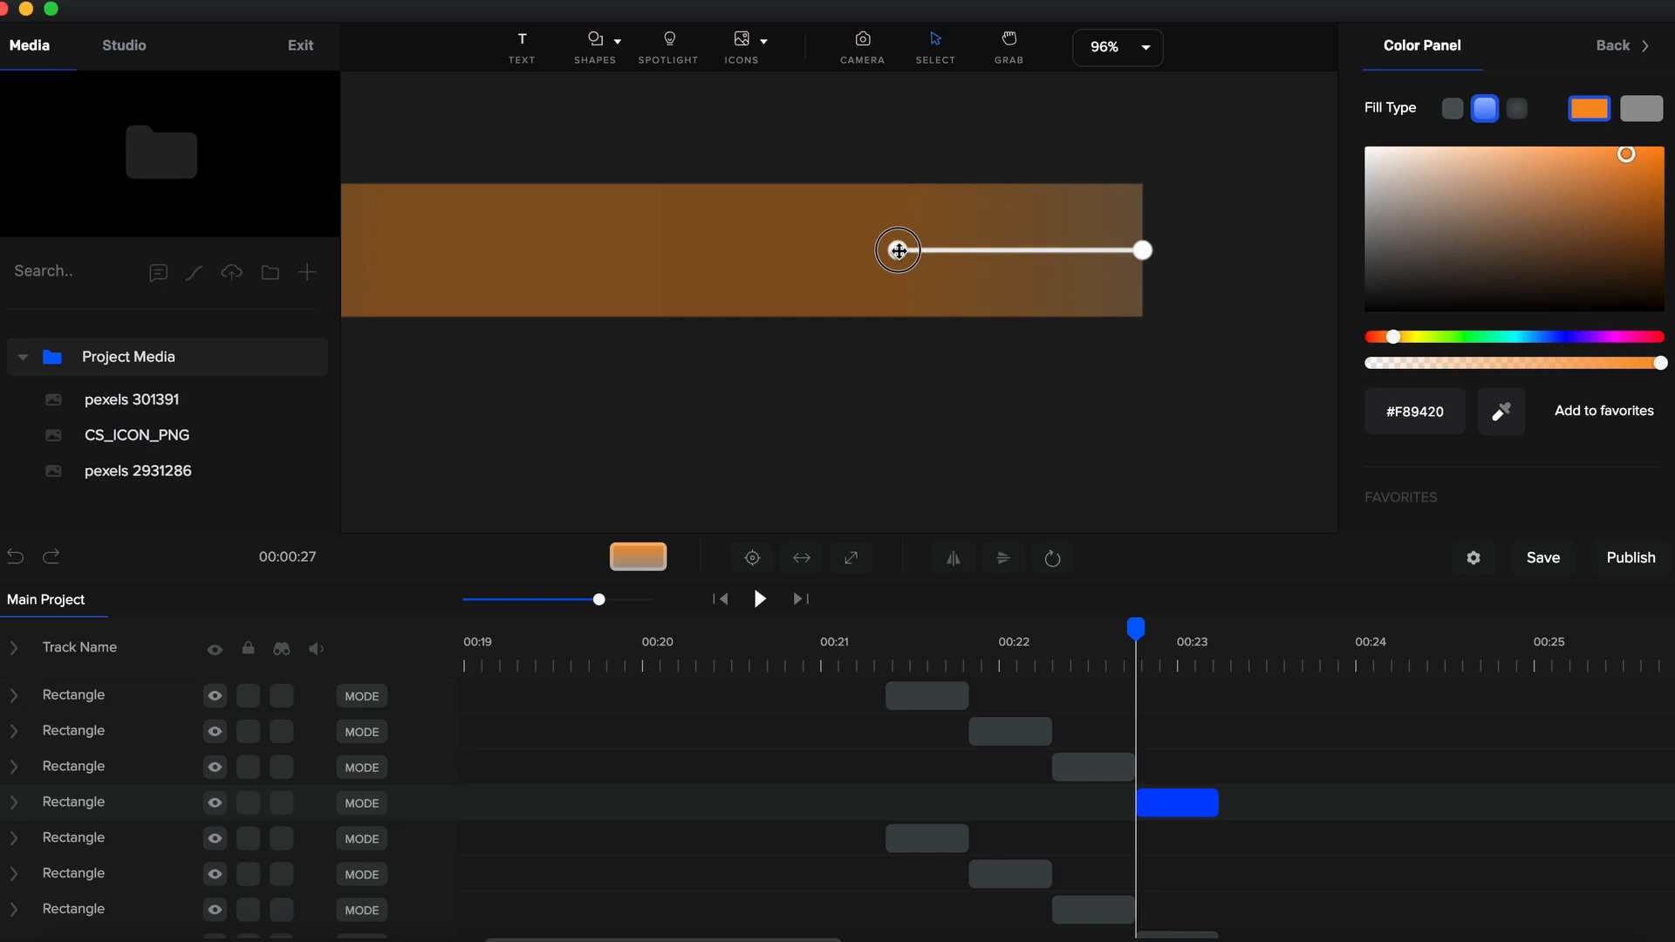
Set the gray end of the fourth right-rectangle clip's gradient to a translucent light gray, #DADADA36
{"action": "left_click", "coordinate": [1644, 121]}
{"action": "left_click_drag", "start_coordinate": [1369, 210], "coordinate": [1363, 175]}
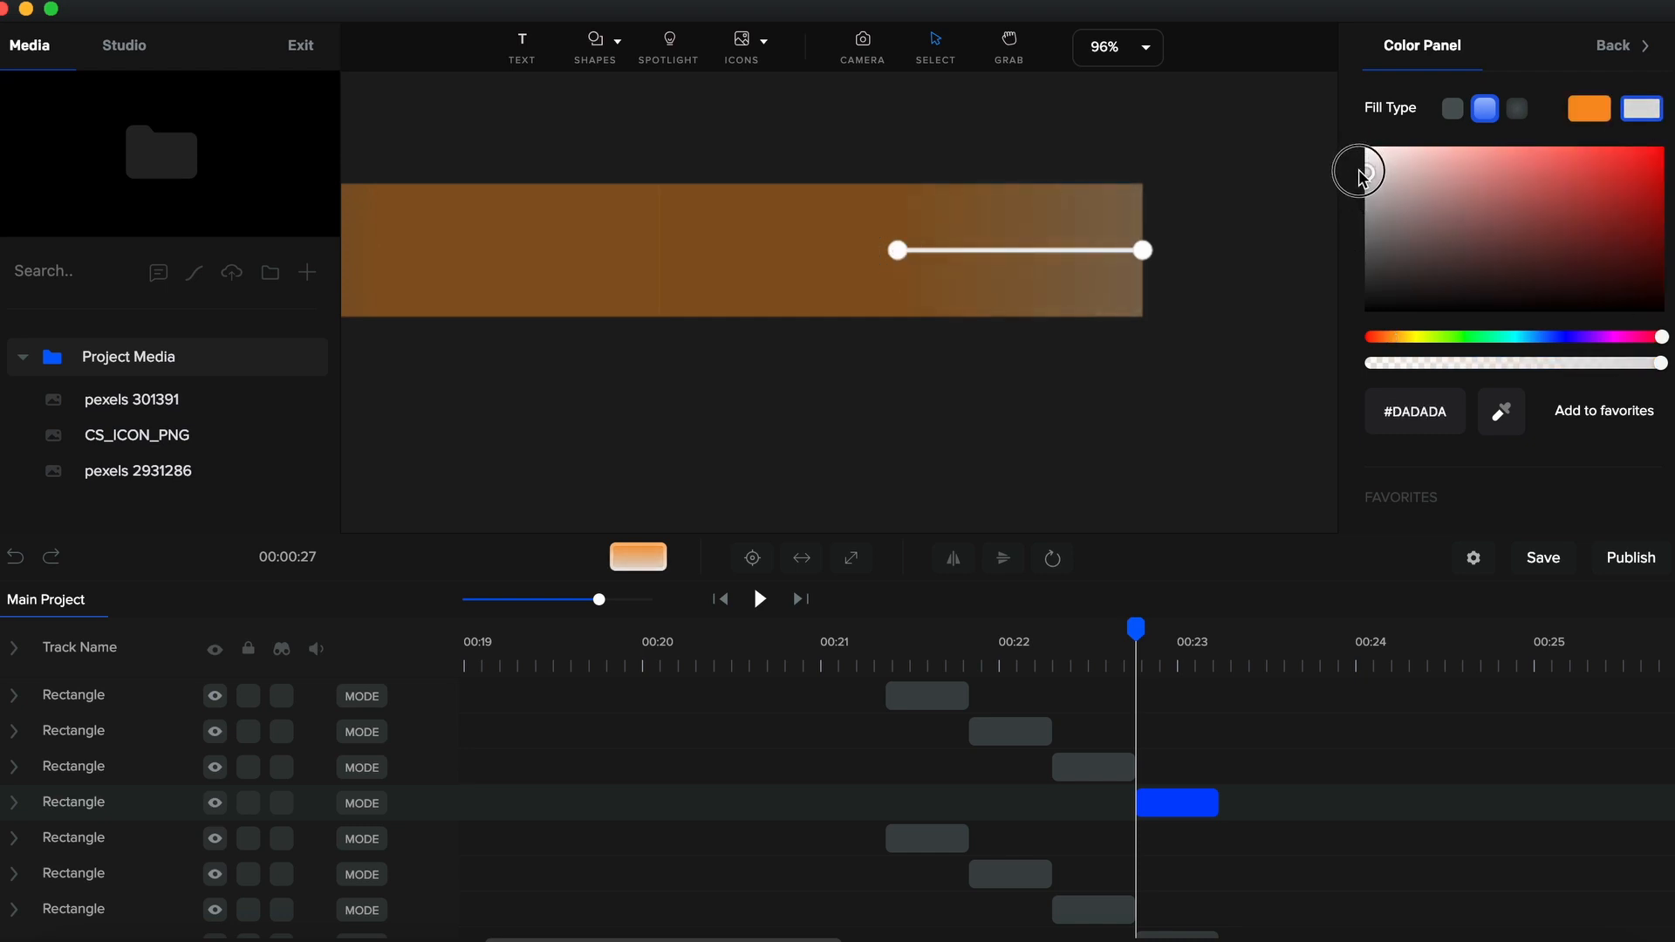
{"action": "left_click_drag", "start_coordinate": [1660, 363], "coordinate": [1433, 371]}
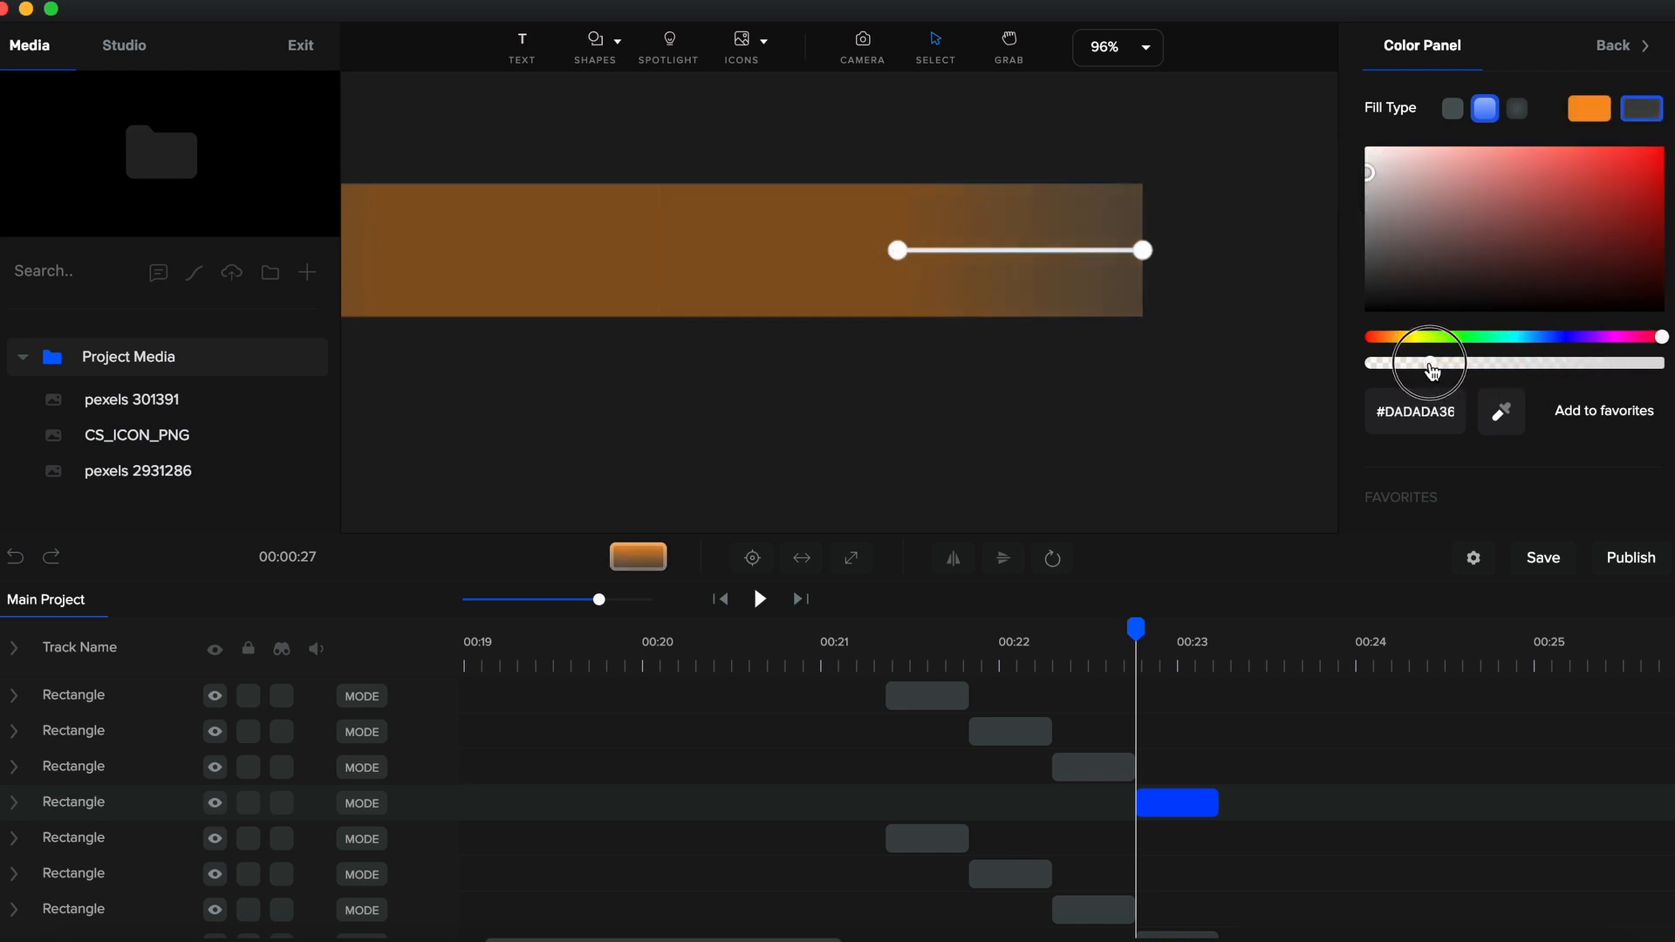
{"action": "left_click", "coordinate": [1272, 275]}
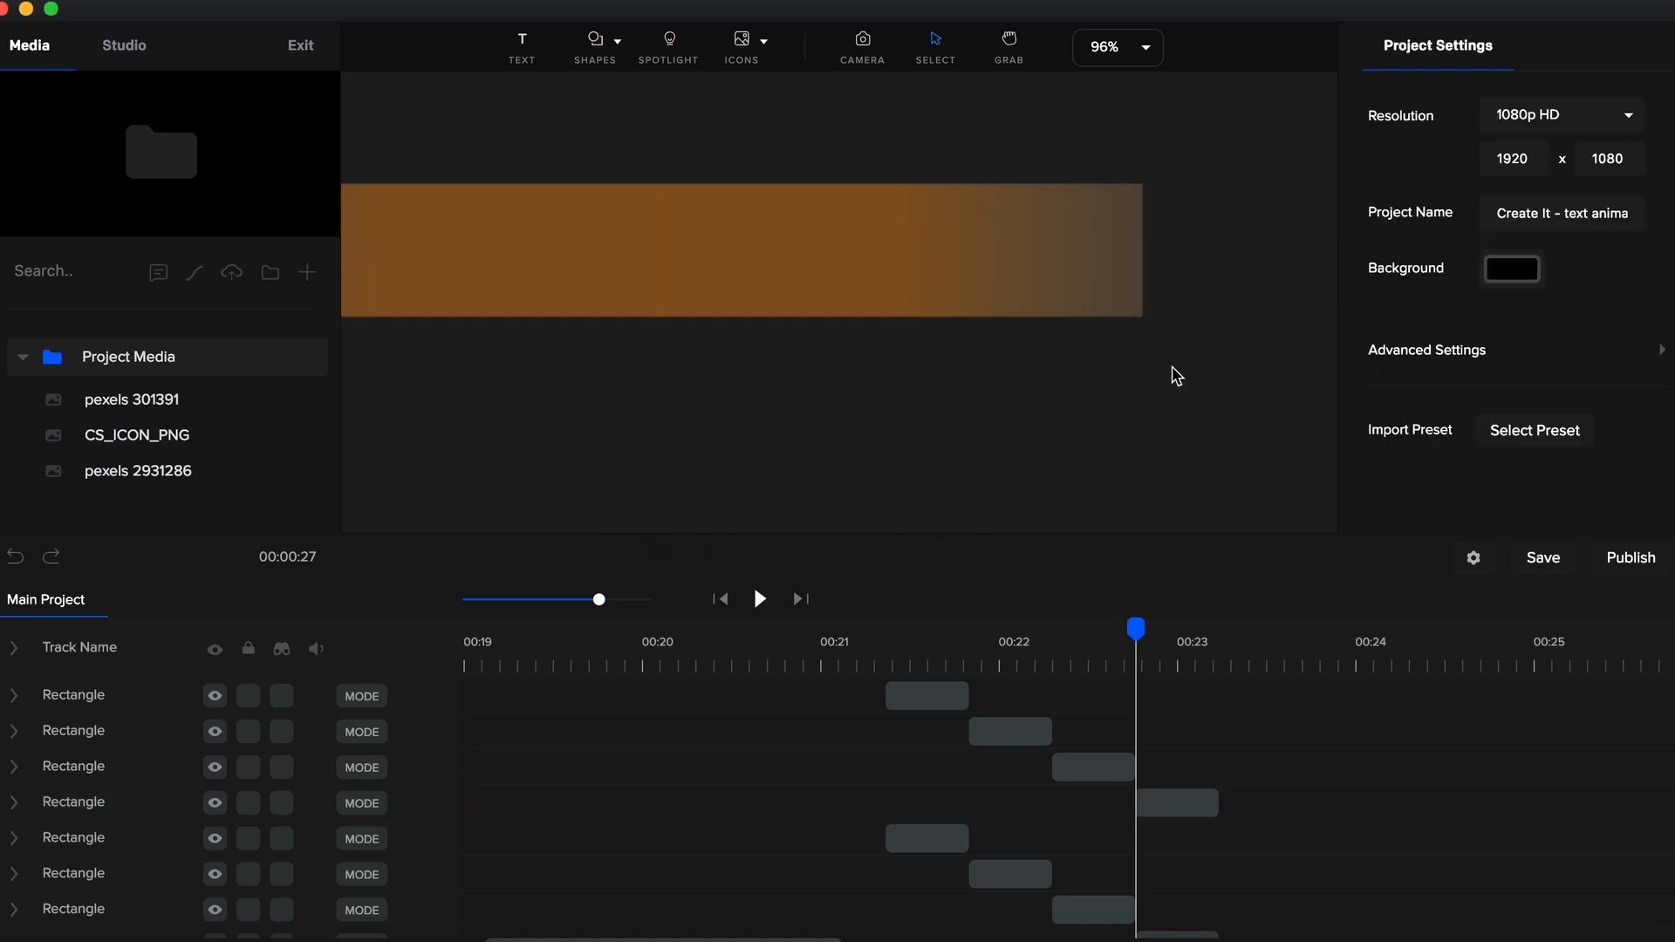
Play the rectangle sequence from just before its first clips to check the gradients on both sides
{"action": "left_click", "coordinate": [877, 669]}
{"action": "key", "text": "space"}
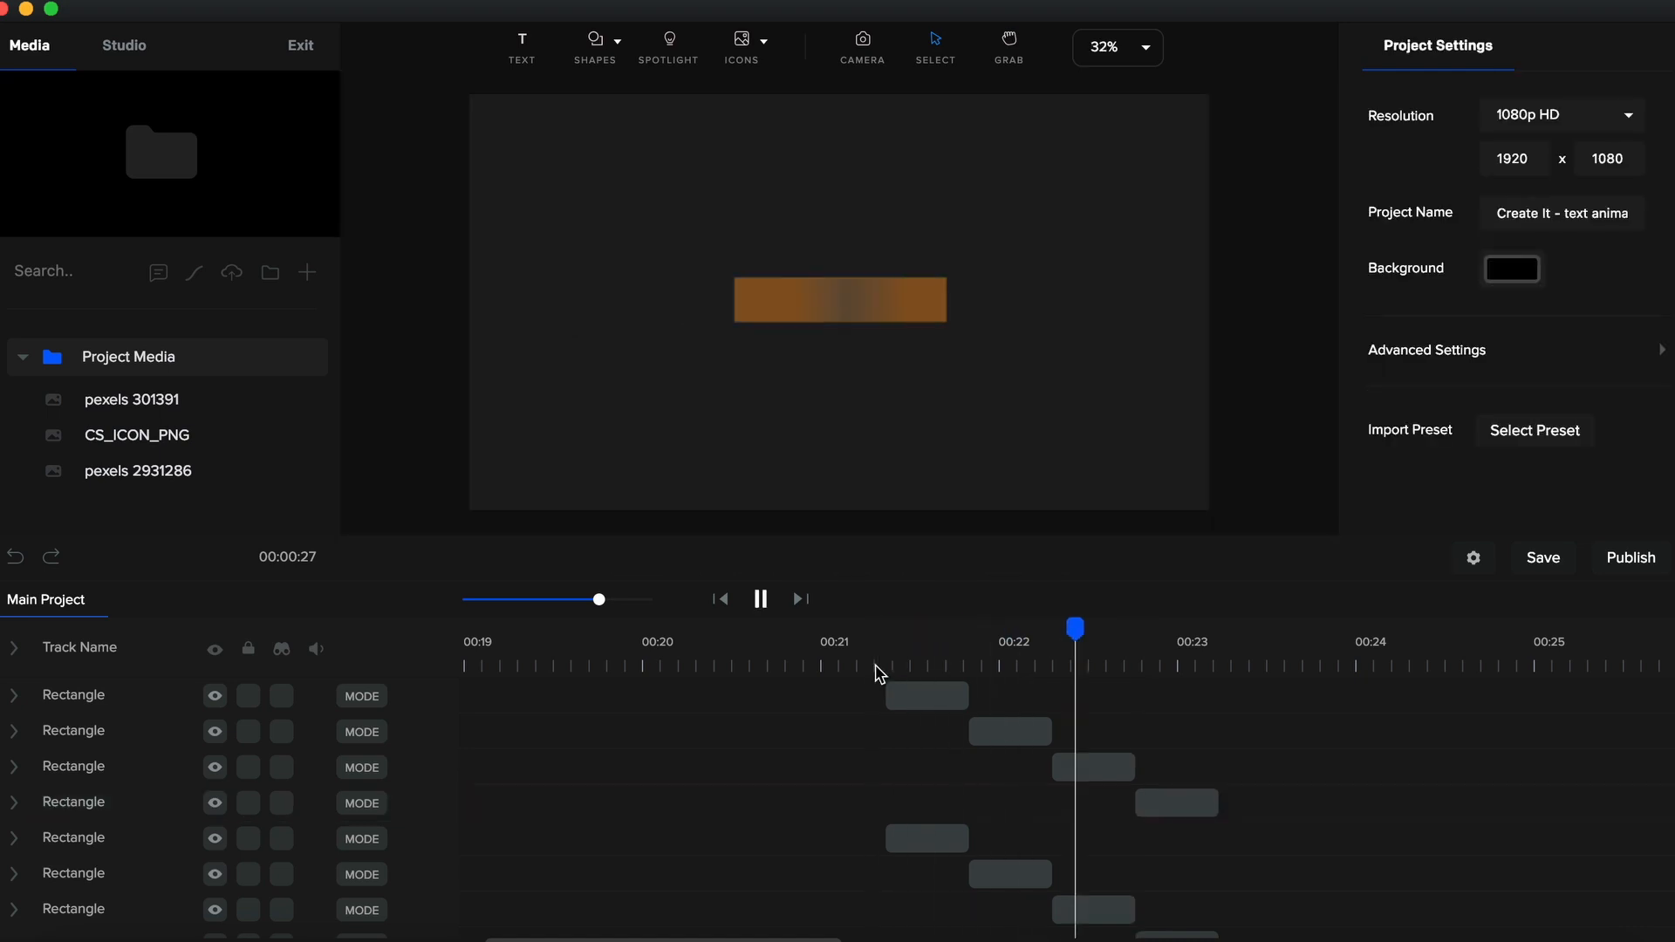
{"action": "key", "text": "space"}
Fit the whole canvas in view and scrub back from the fourth to the first rectangle clips to examine the faded edges
{"action": "left_click", "coordinate": [1195, 669]}
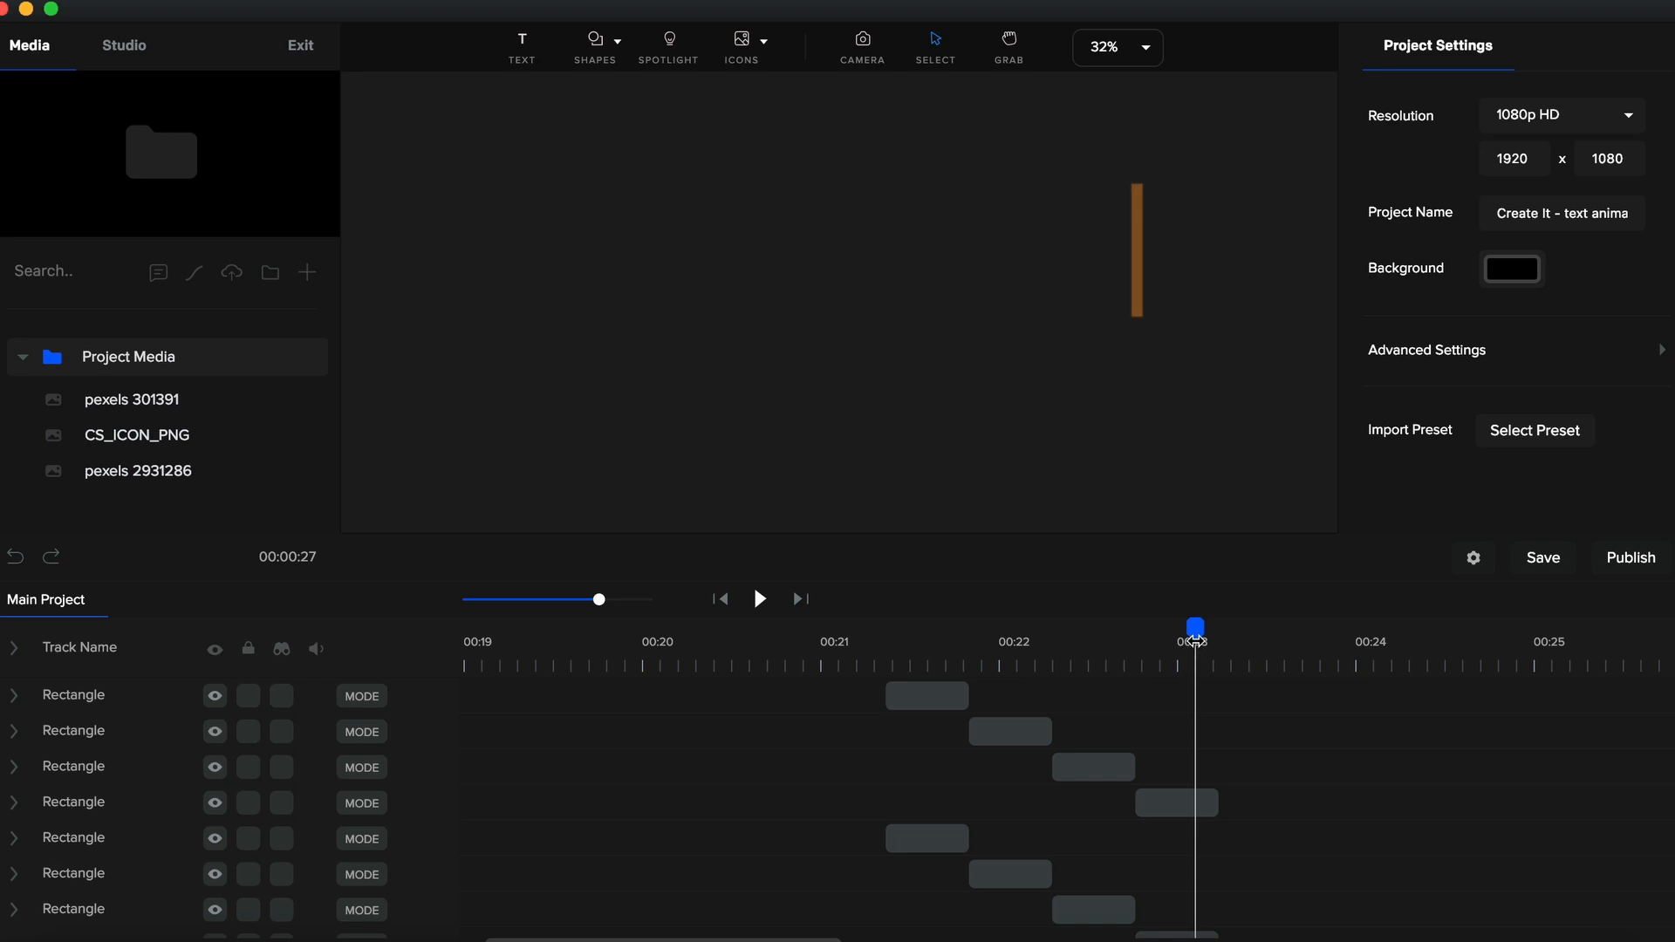
{"action": "left_click_drag", "start_coordinate": [1195, 641], "coordinate": [1142, 641]}
{"action": "left_click", "coordinate": [1180, 800]}
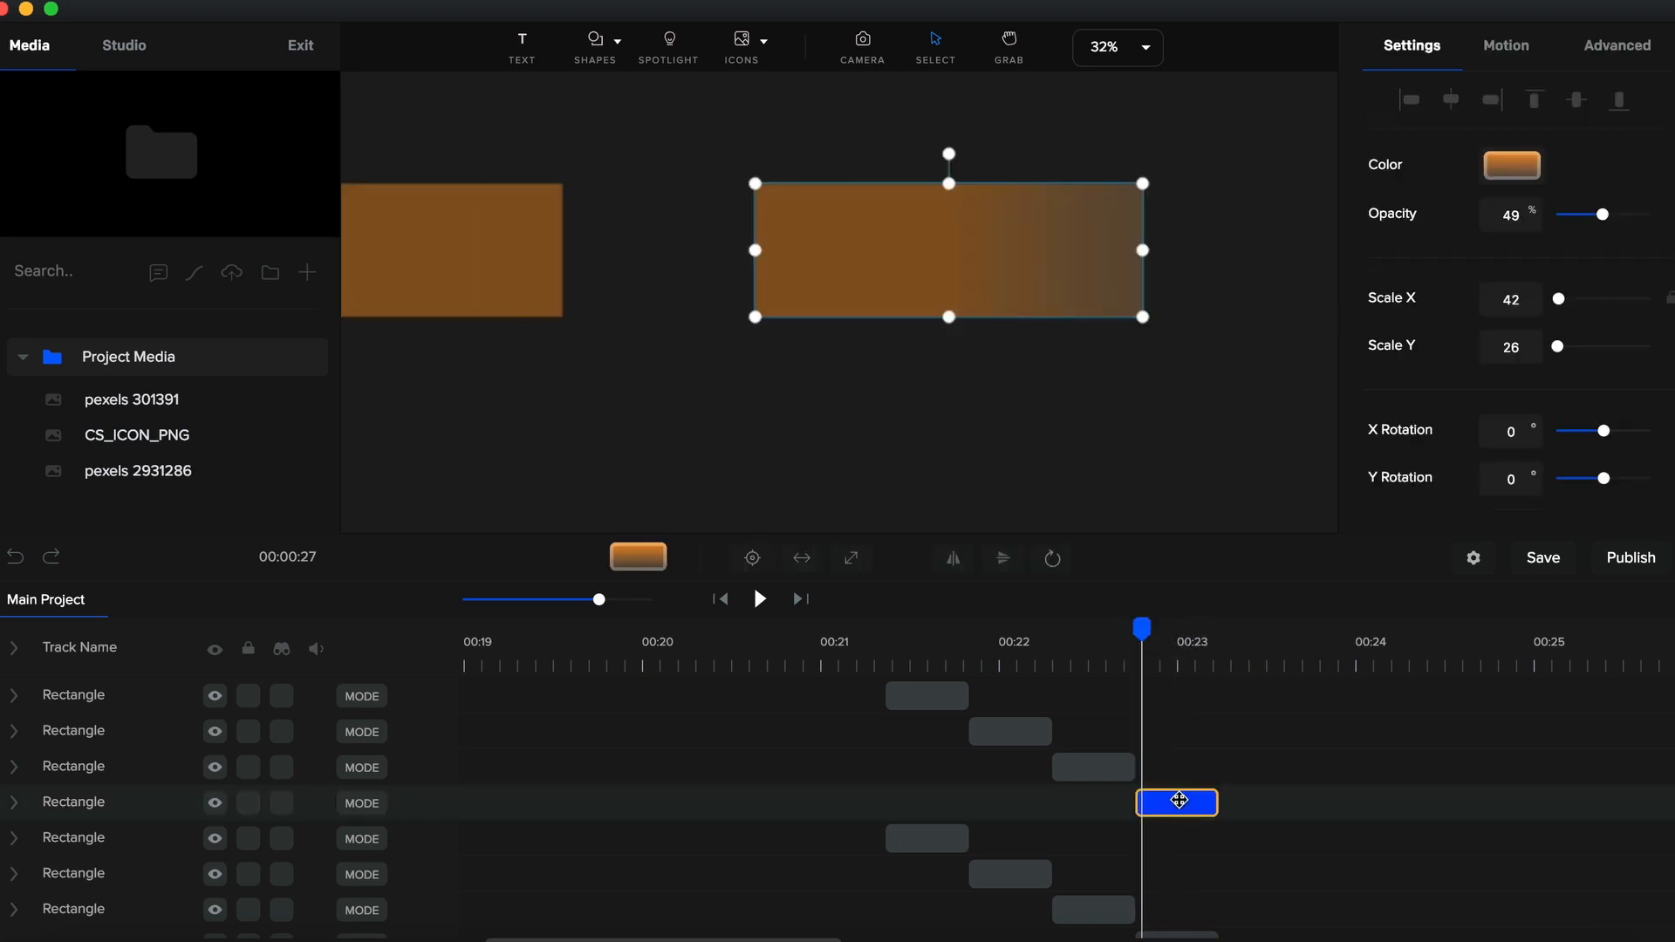
{"action": "left_click", "coordinate": [1132, 59]}
{"action": "left_click", "coordinate": [1142, 99]}
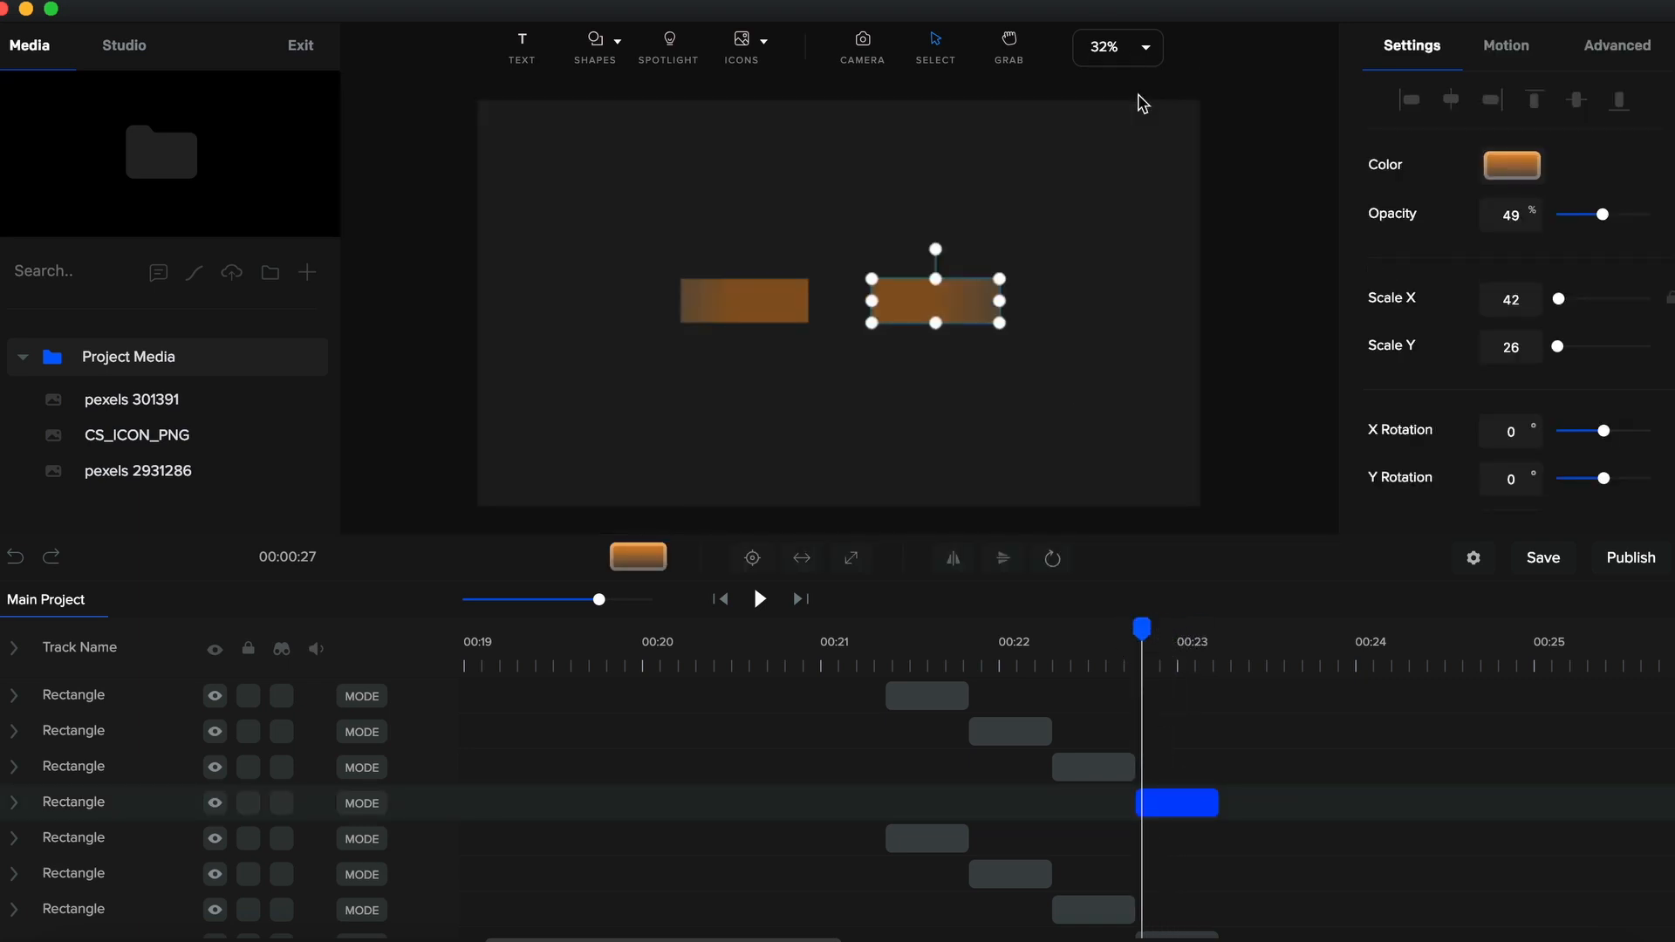
{"action": "left_click", "coordinate": [1137, 300]}
{"action": "left_click_drag", "start_coordinate": [1141, 630], "coordinate": [960, 628]}
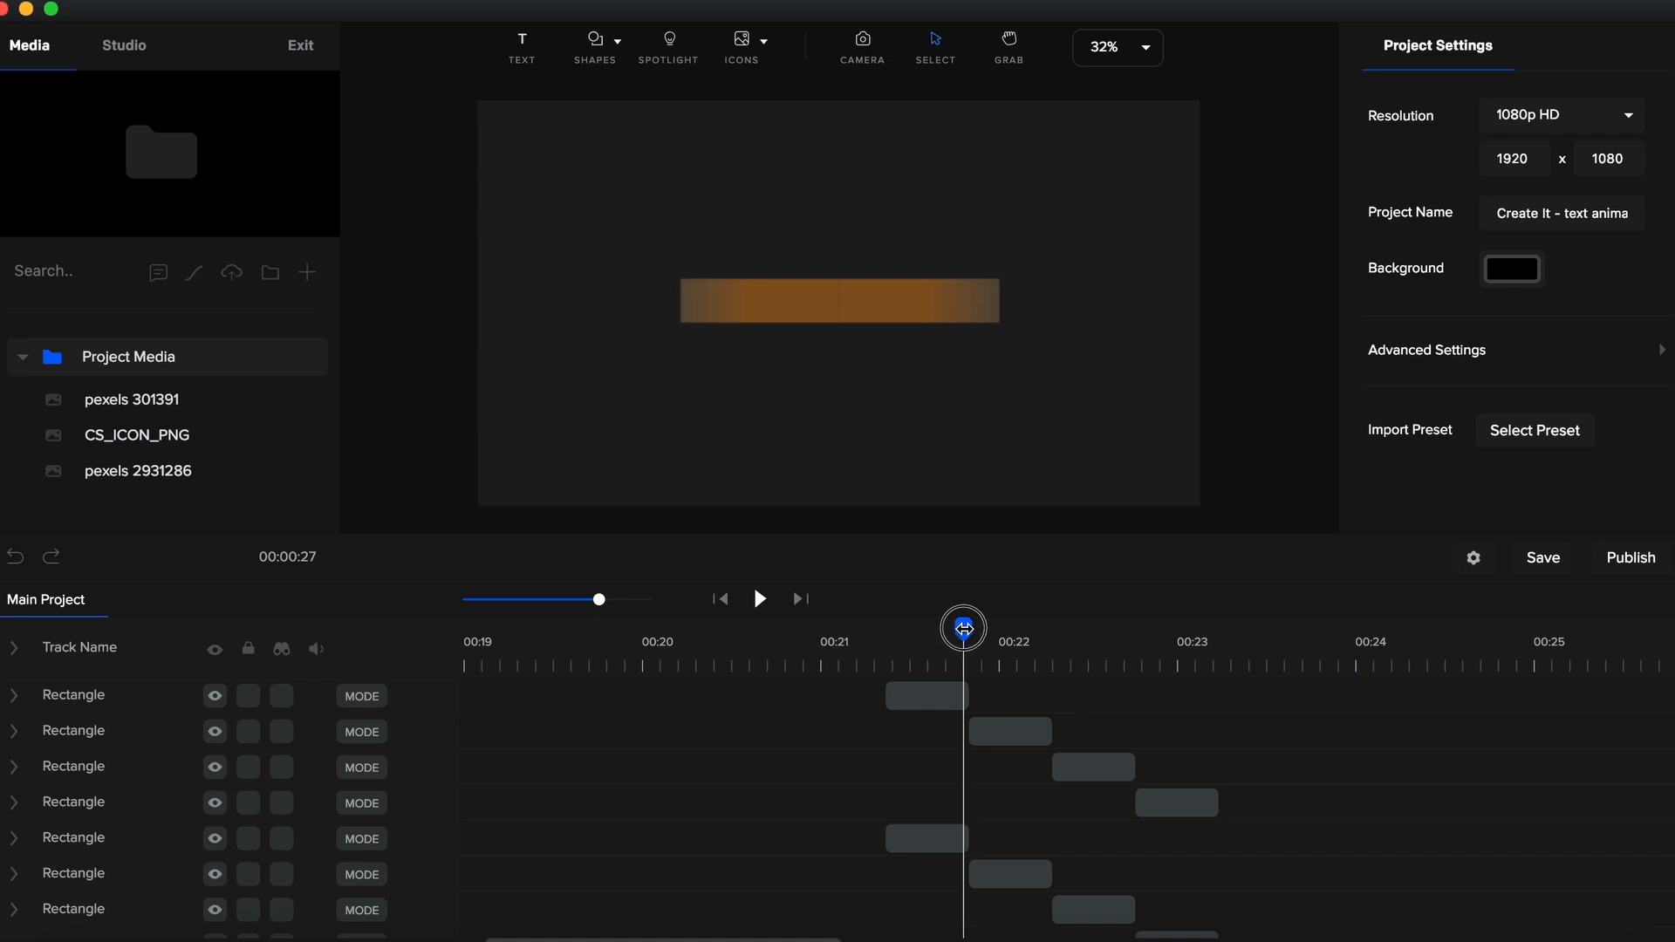
Shift the GLAMOUR text clip later so it starts where the third rectangle clips end and the fourth ones begin
{"action": "left_click_drag", "start_coordinate": [964, 628], "coordinate": [1121, 617]}
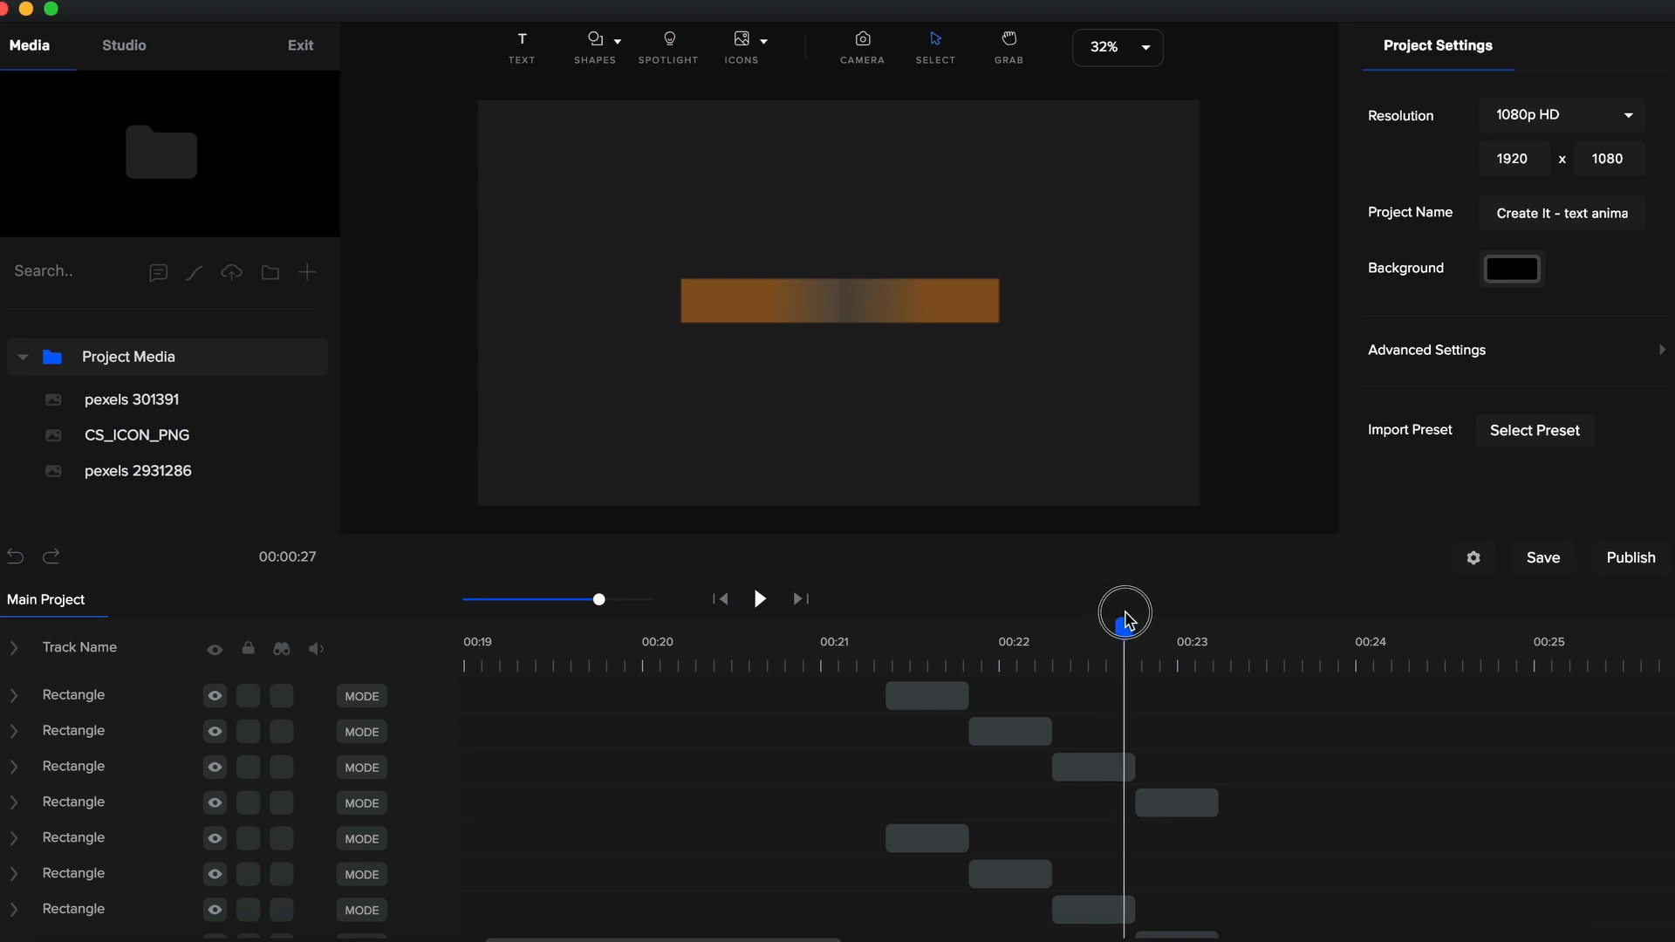
{"action": "left_click_drag", "start_coordinate": [1126, 613], "coordinate": [1127, 614]}
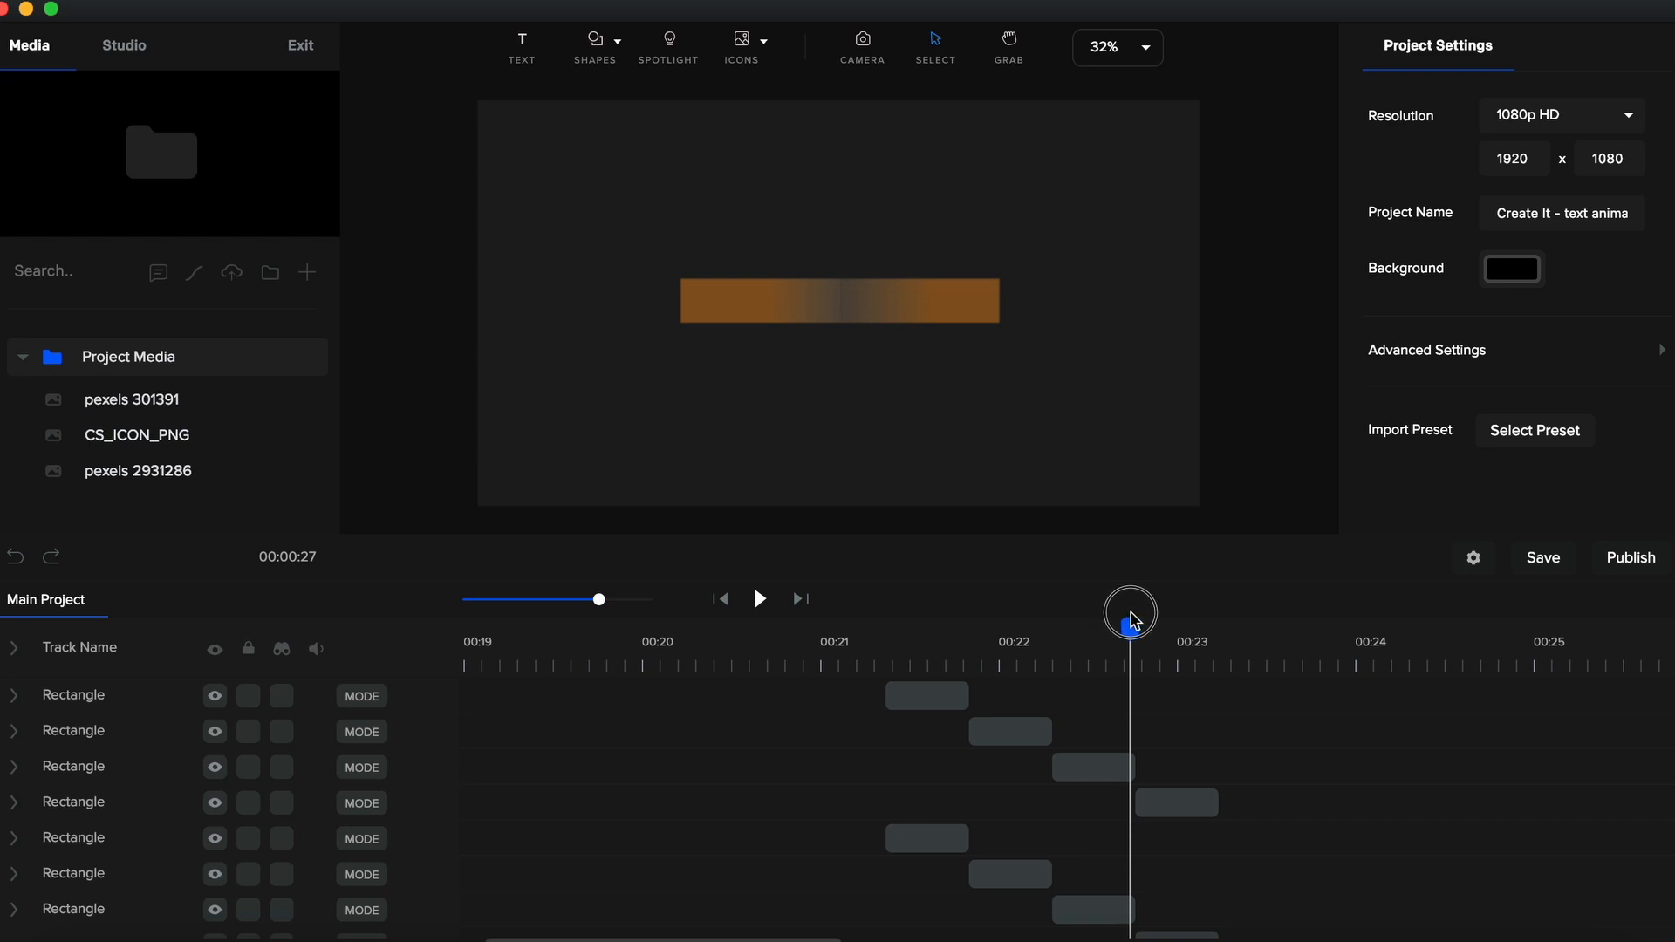
{"action": "scroll", "coordinate": [1245, 721], "scroll_direction": "down", "scroll_amount": 5}
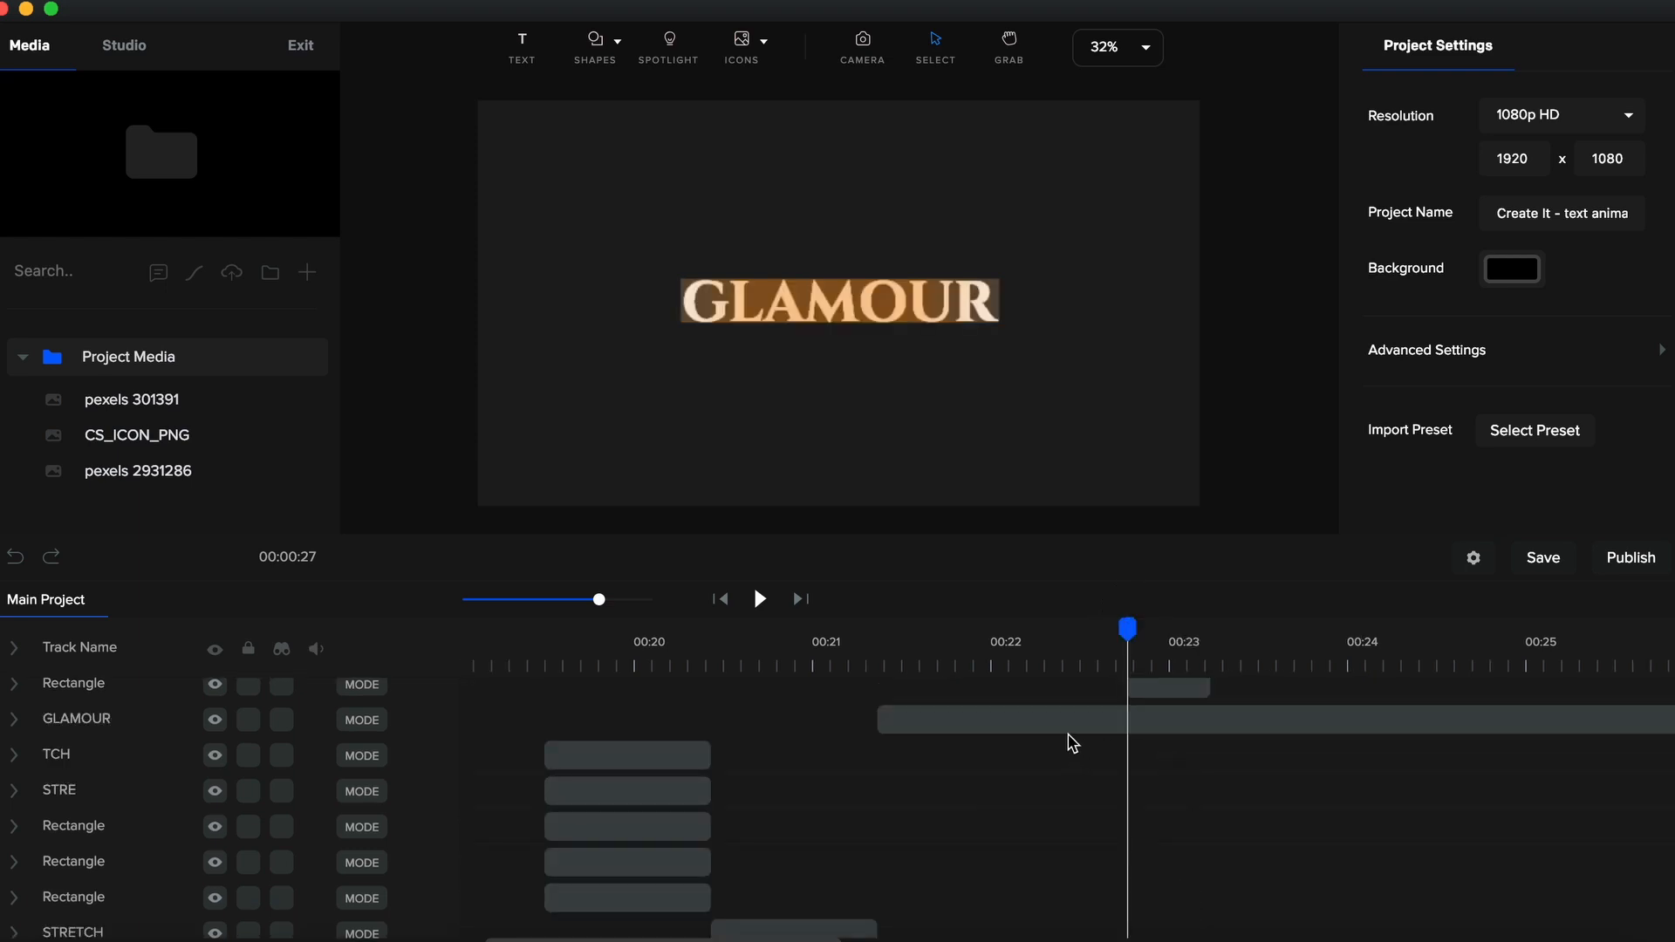
{"action": "left_click", "coordinate": [958, 715]}
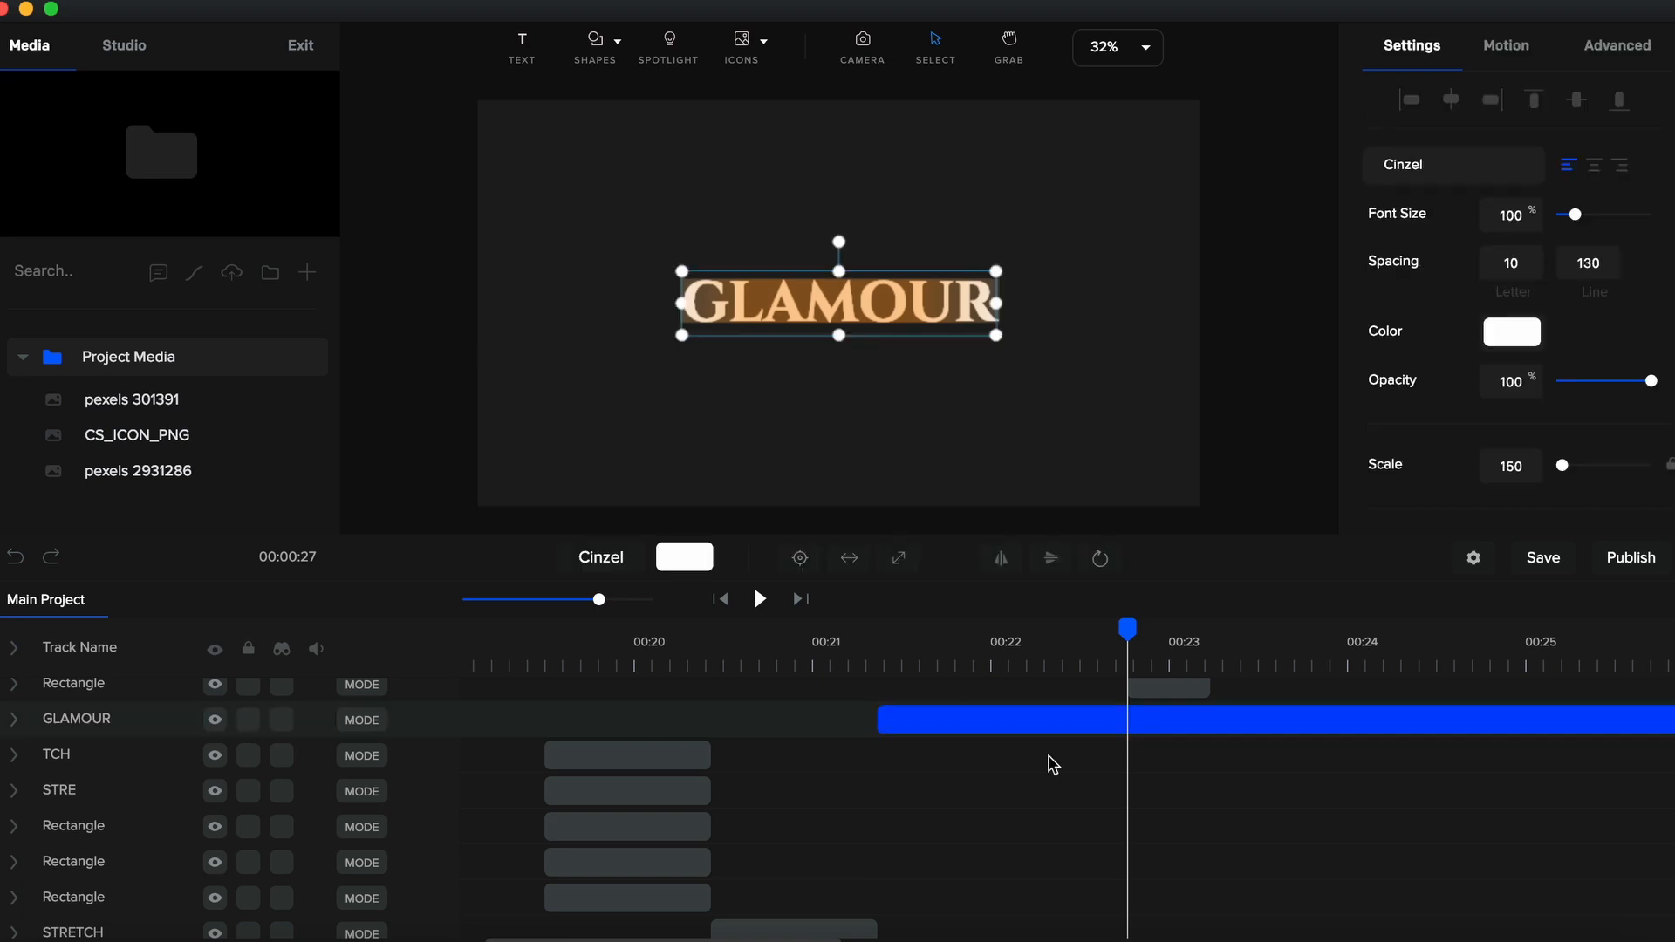
{"action": "scroll", "coordinate": [1050, 763], "scroll_direction": "right", "scroll_amount": 4}
{"action": "left_click_drag", "start_coordinate": [977, 719], "coordinate": [1211, 721]}
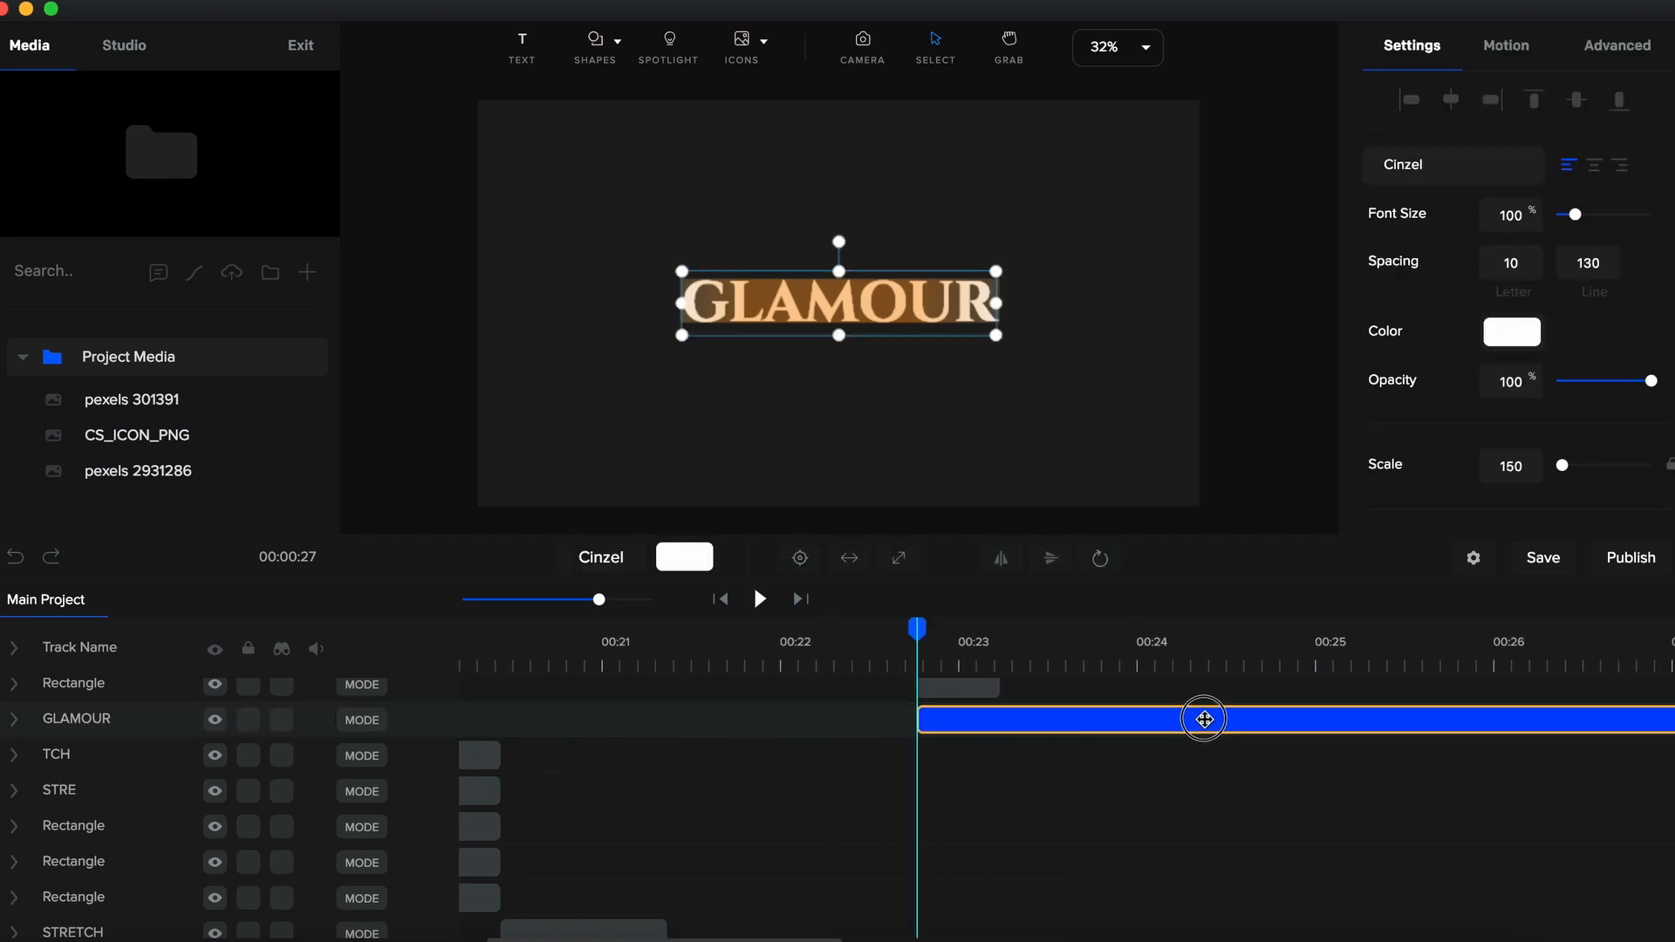
Add a custom animation to the entire GLAMOUR text with the Scale property enabled
{"action": "scroll", "coordinate": [566, 801], "scroll_direction": "up", "scroll_amount": 5}
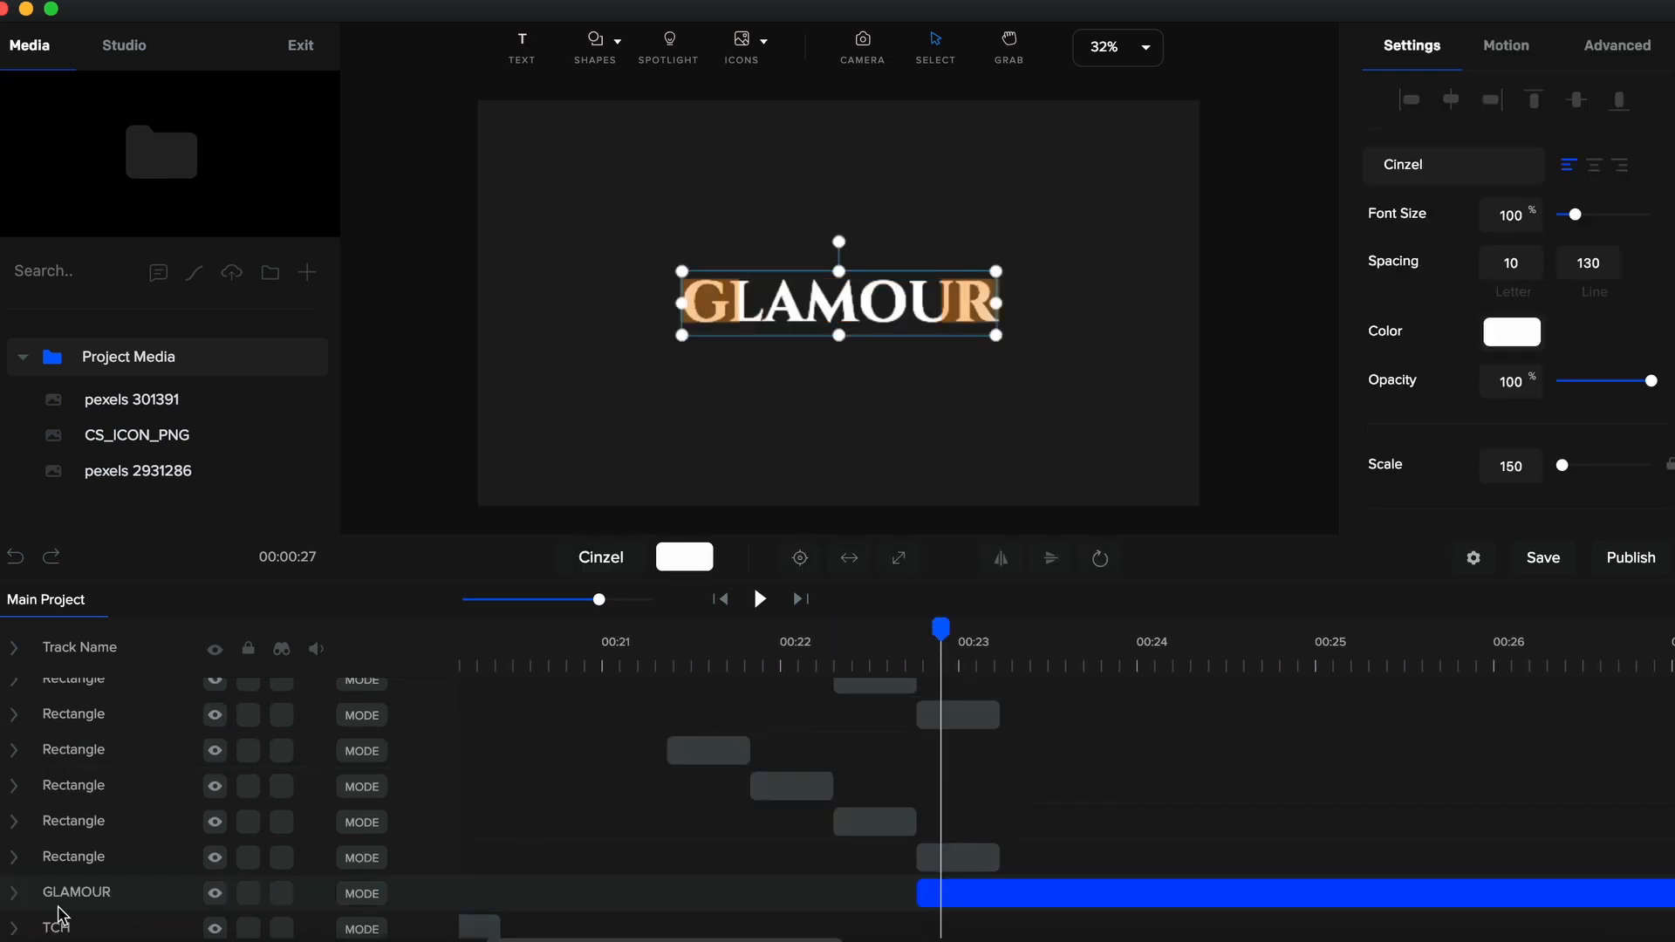
{"action": "left_click", "coordinate": [16, 895]}
{"action": "scroll", "coordinate": [703, 853], "scroll_direction": "down", "scroll_amount": 4}
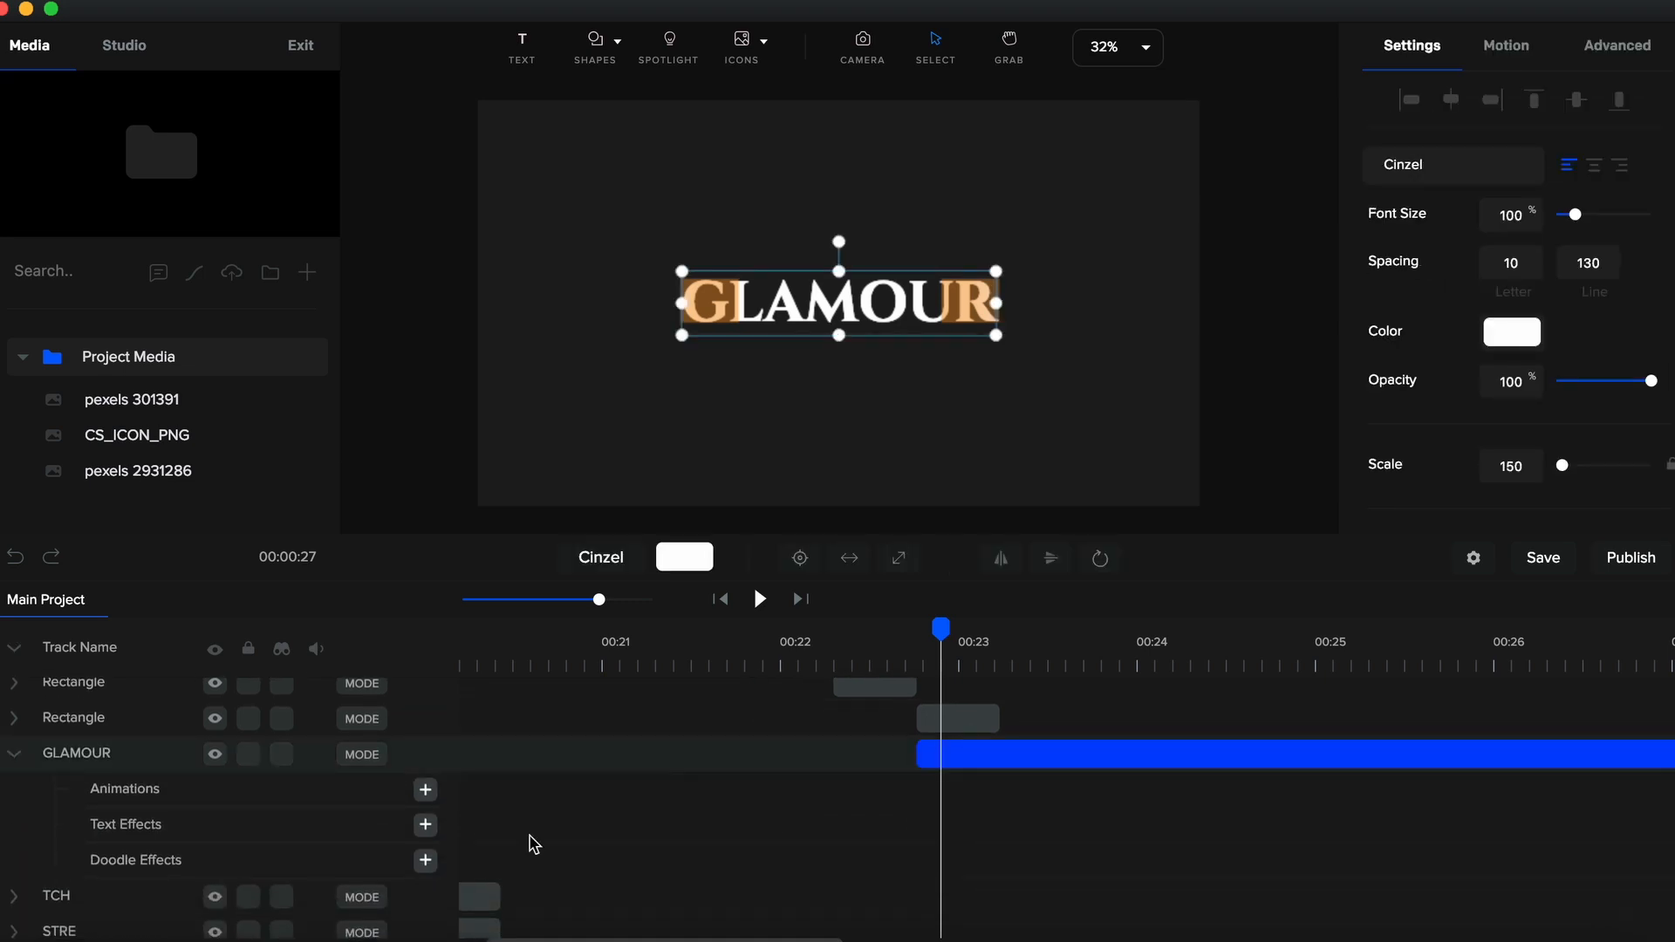
{"action": "left_click", "coordinate": [425, 790]}
{"action": "left_click", "coordinate": [1303, 379]}
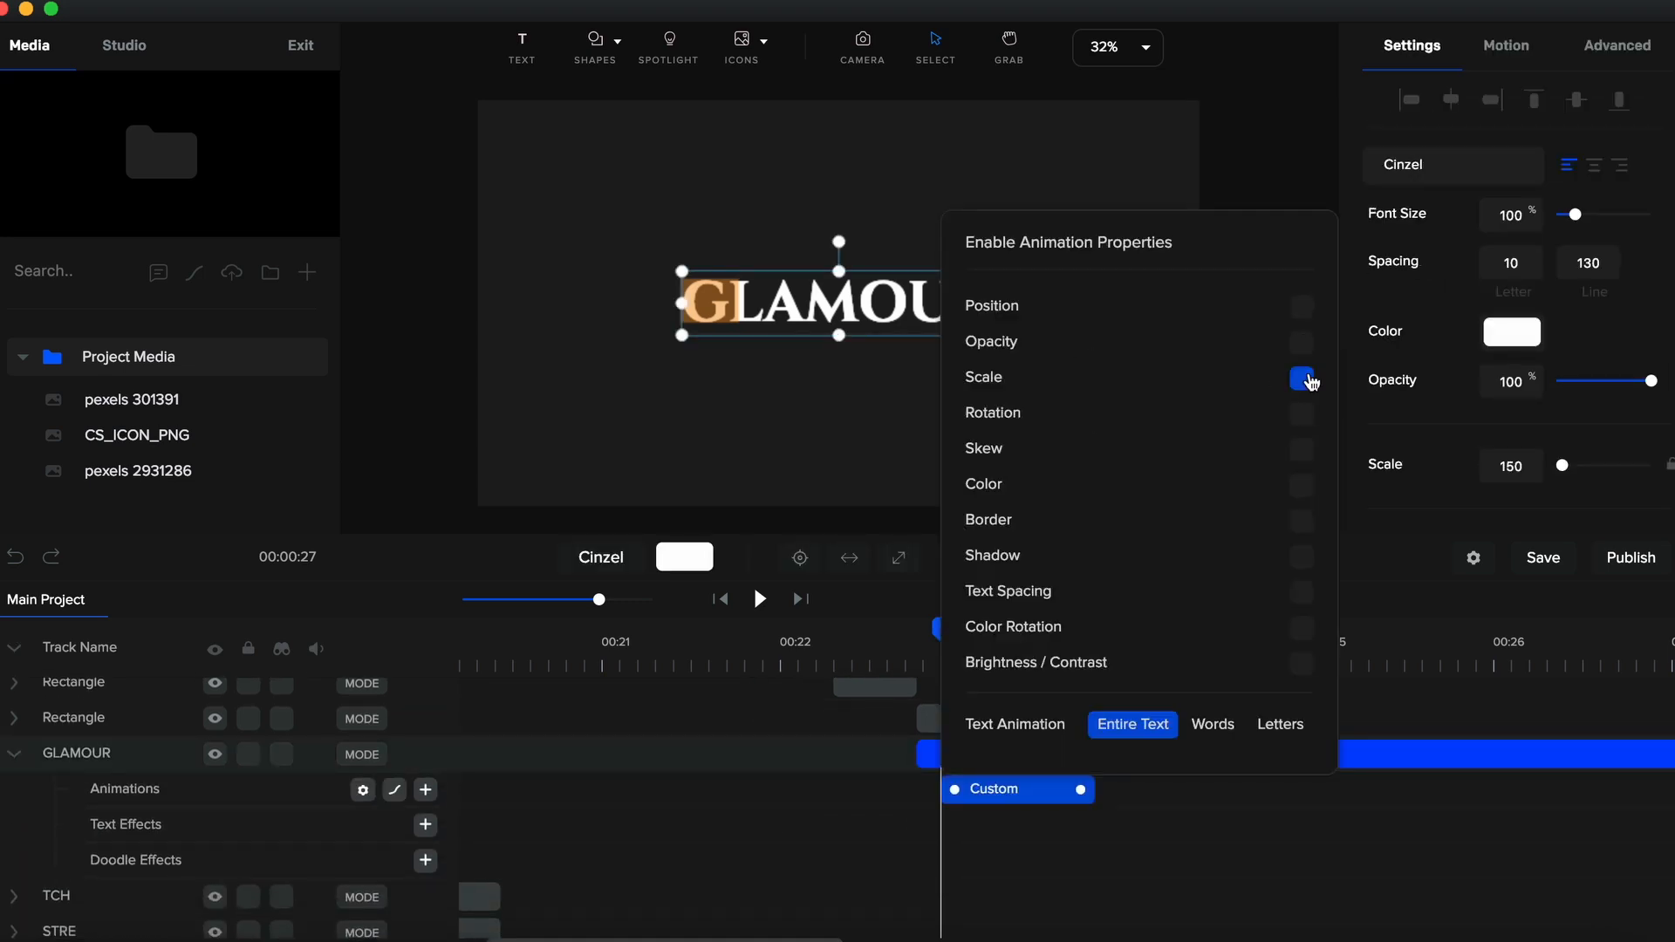
{"action": "left_click", "coordinate": [1197, 831]}
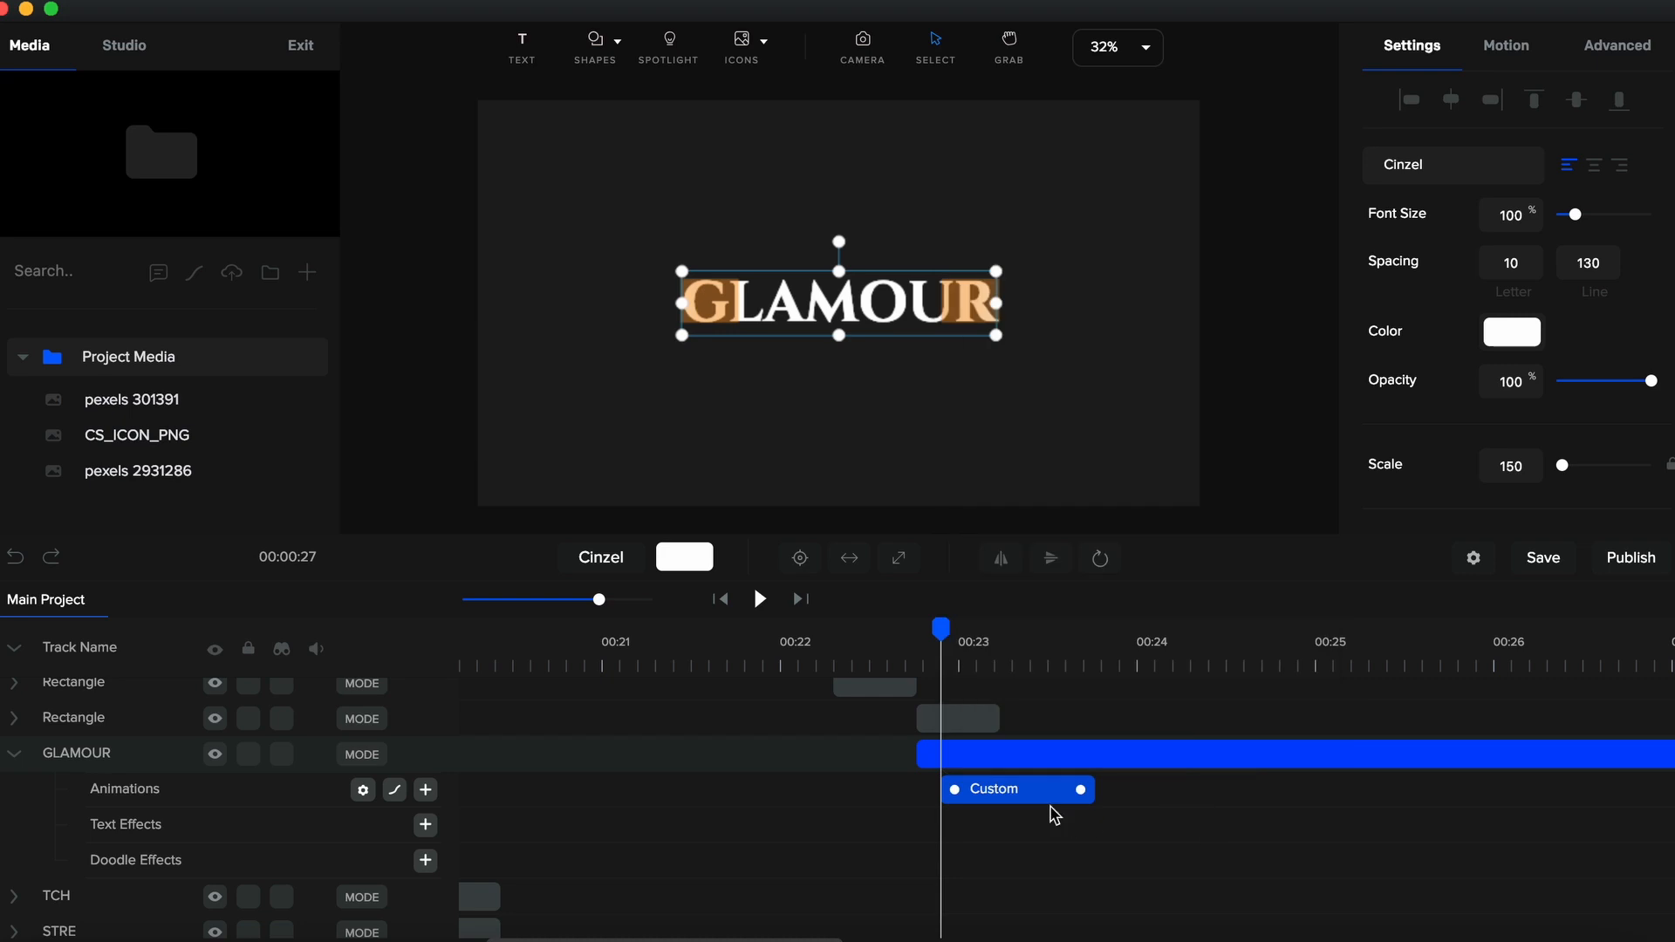
Set the GLAMOUR animation's starting Scale X to 0 and move the animation to the start of the text clip
{"action": "left_click", "coordinate": [930, 669]}
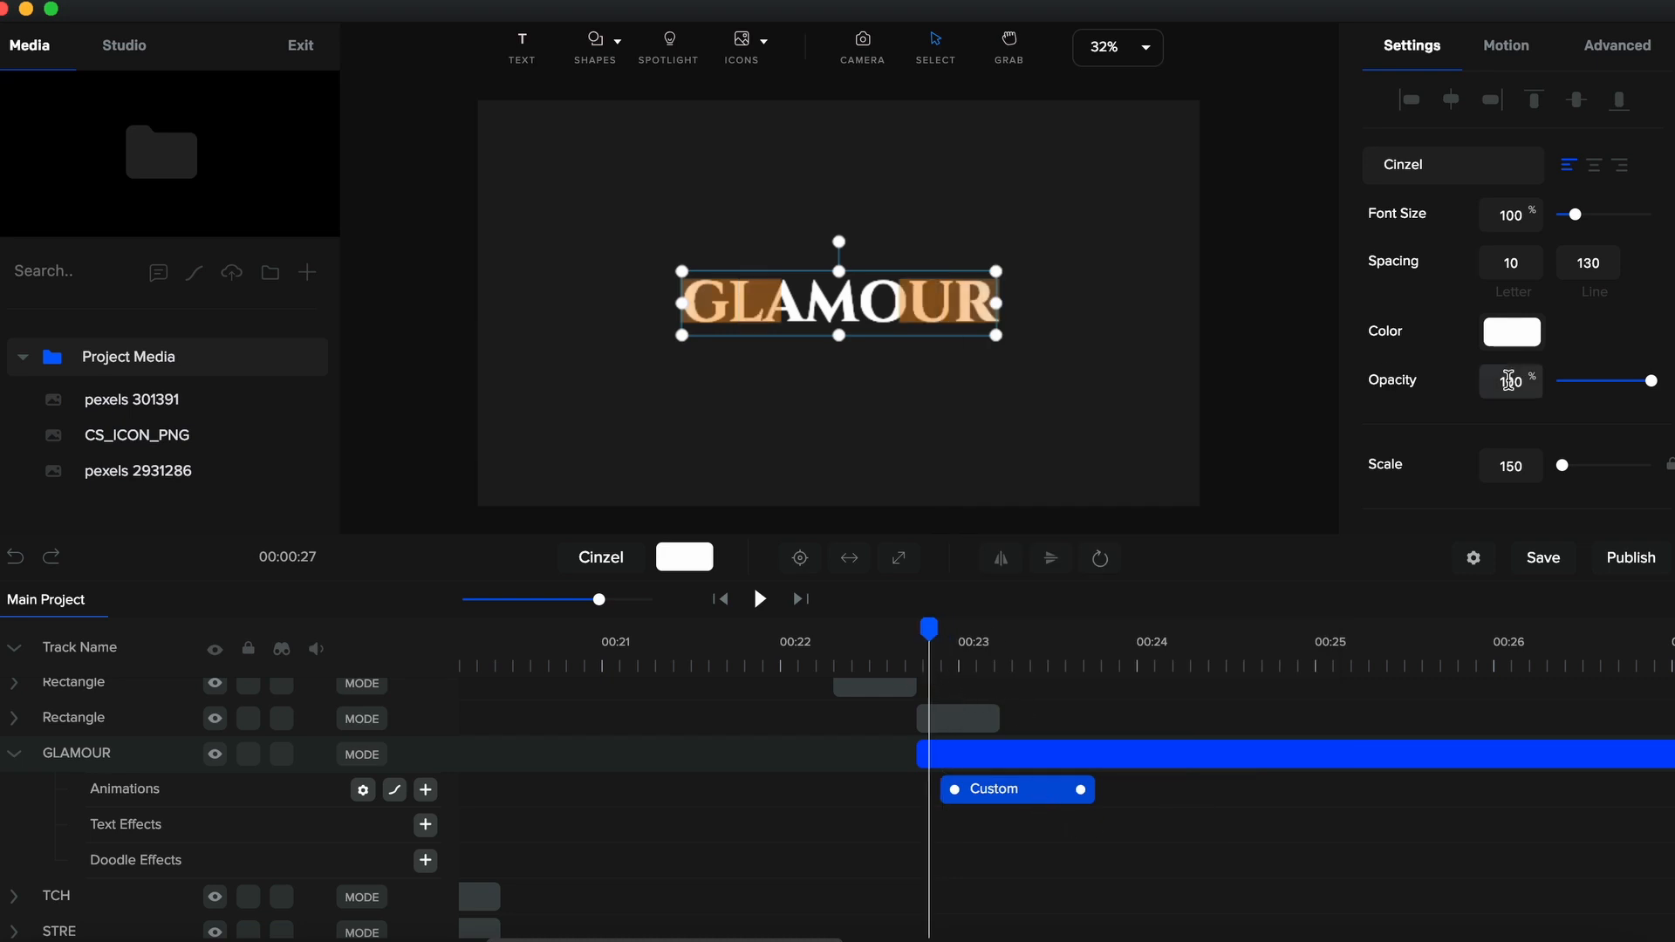
{"action": "scroll", "coordinate": [1643, 376], "scroll_direction": "down", "scroll_amount": 3}
{"action": "left_click", "coordinate": [1669, 278]}
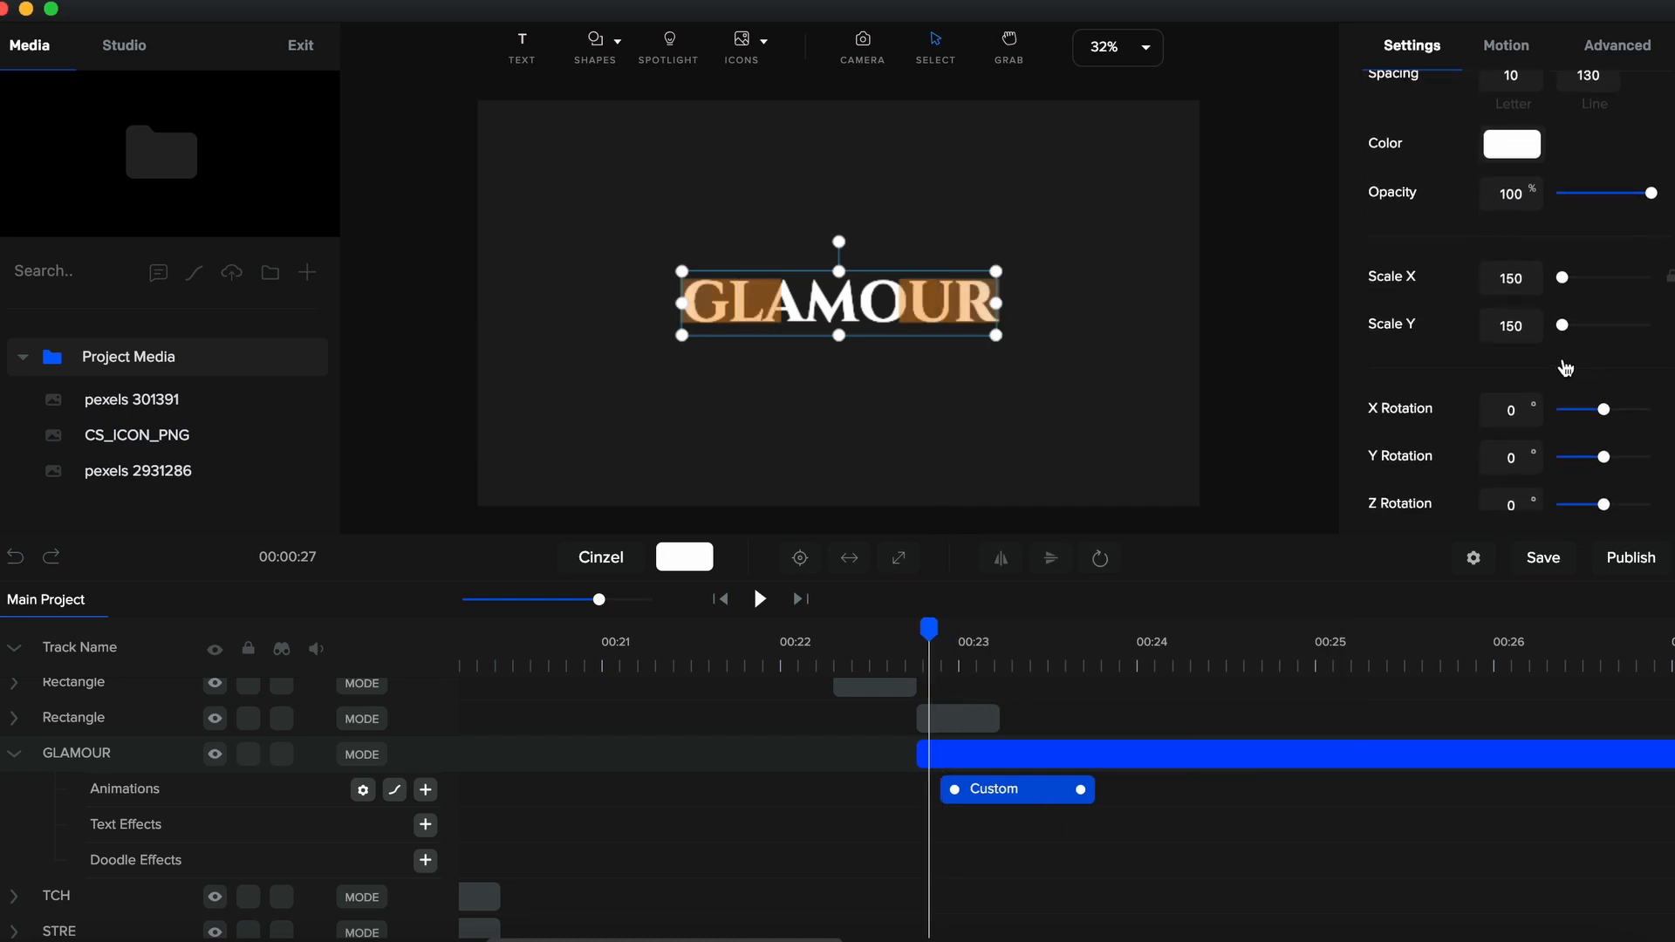
{"action": "double_click", "coordinate": [1512, 279]}
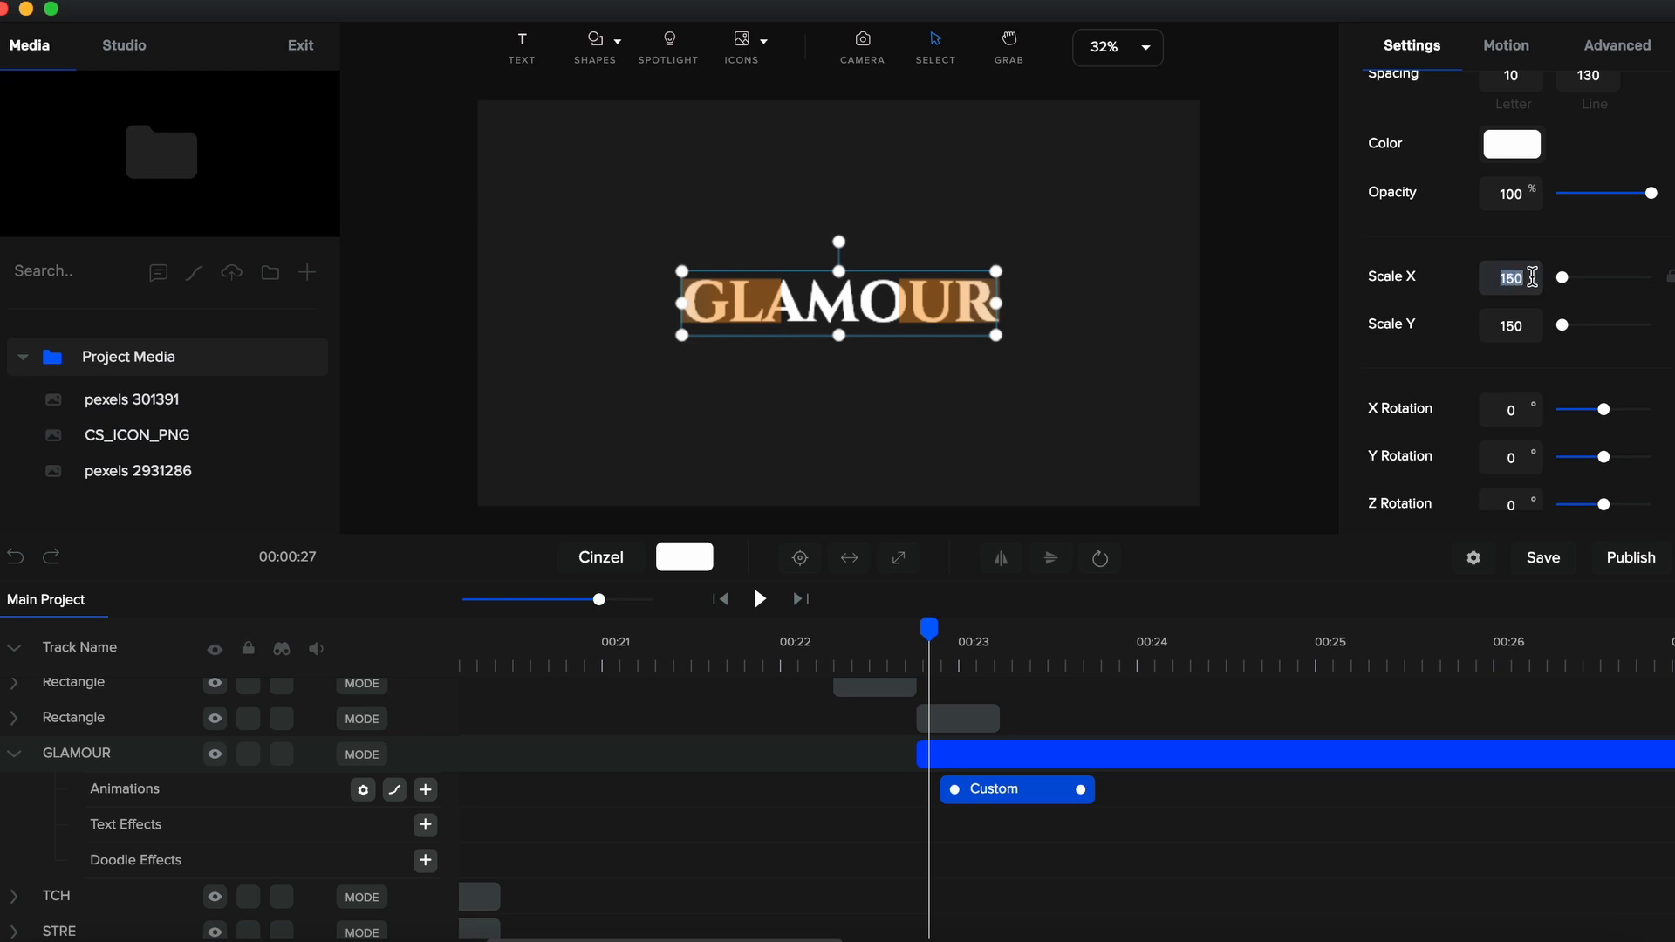
{"action": "type", "text": "0"}
{"action": "left_click", "coordinate": [1111, 669]}
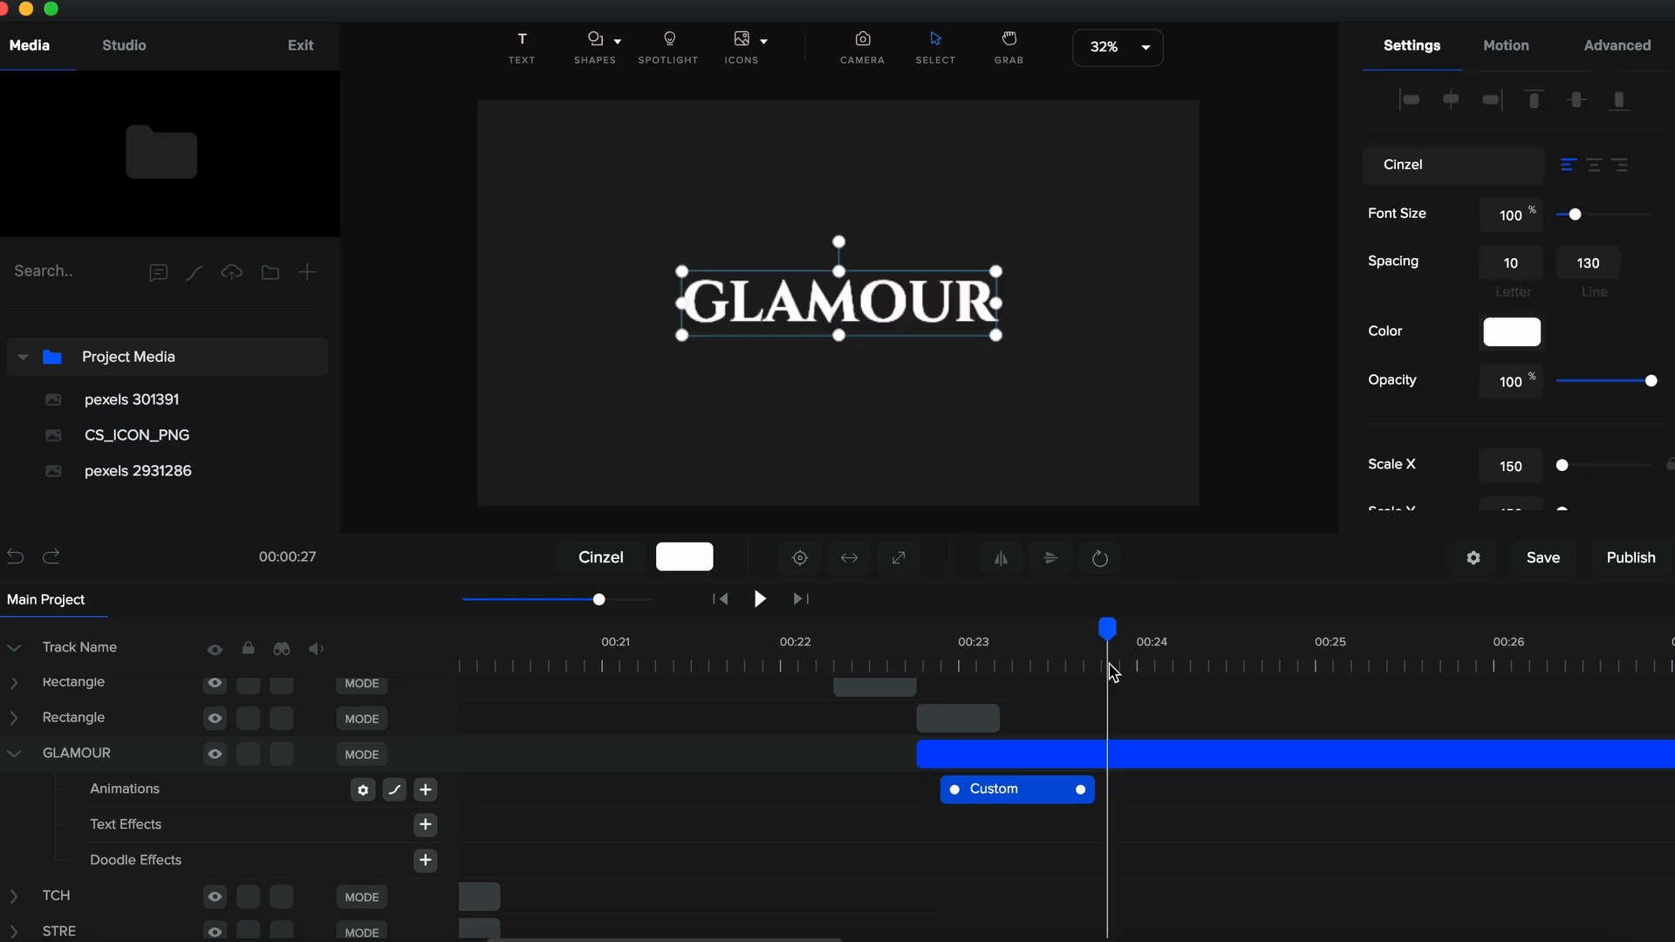
{"action": "left_click_drag", "start_coordinate": [1012, 807], "coordinate": [988, 806]}
Enable Opacity in the GLAMOUR animation with a starting value of 0%, and align the animation with the clip's start
{"action": "left_click", "coordinate": [362, 790]}
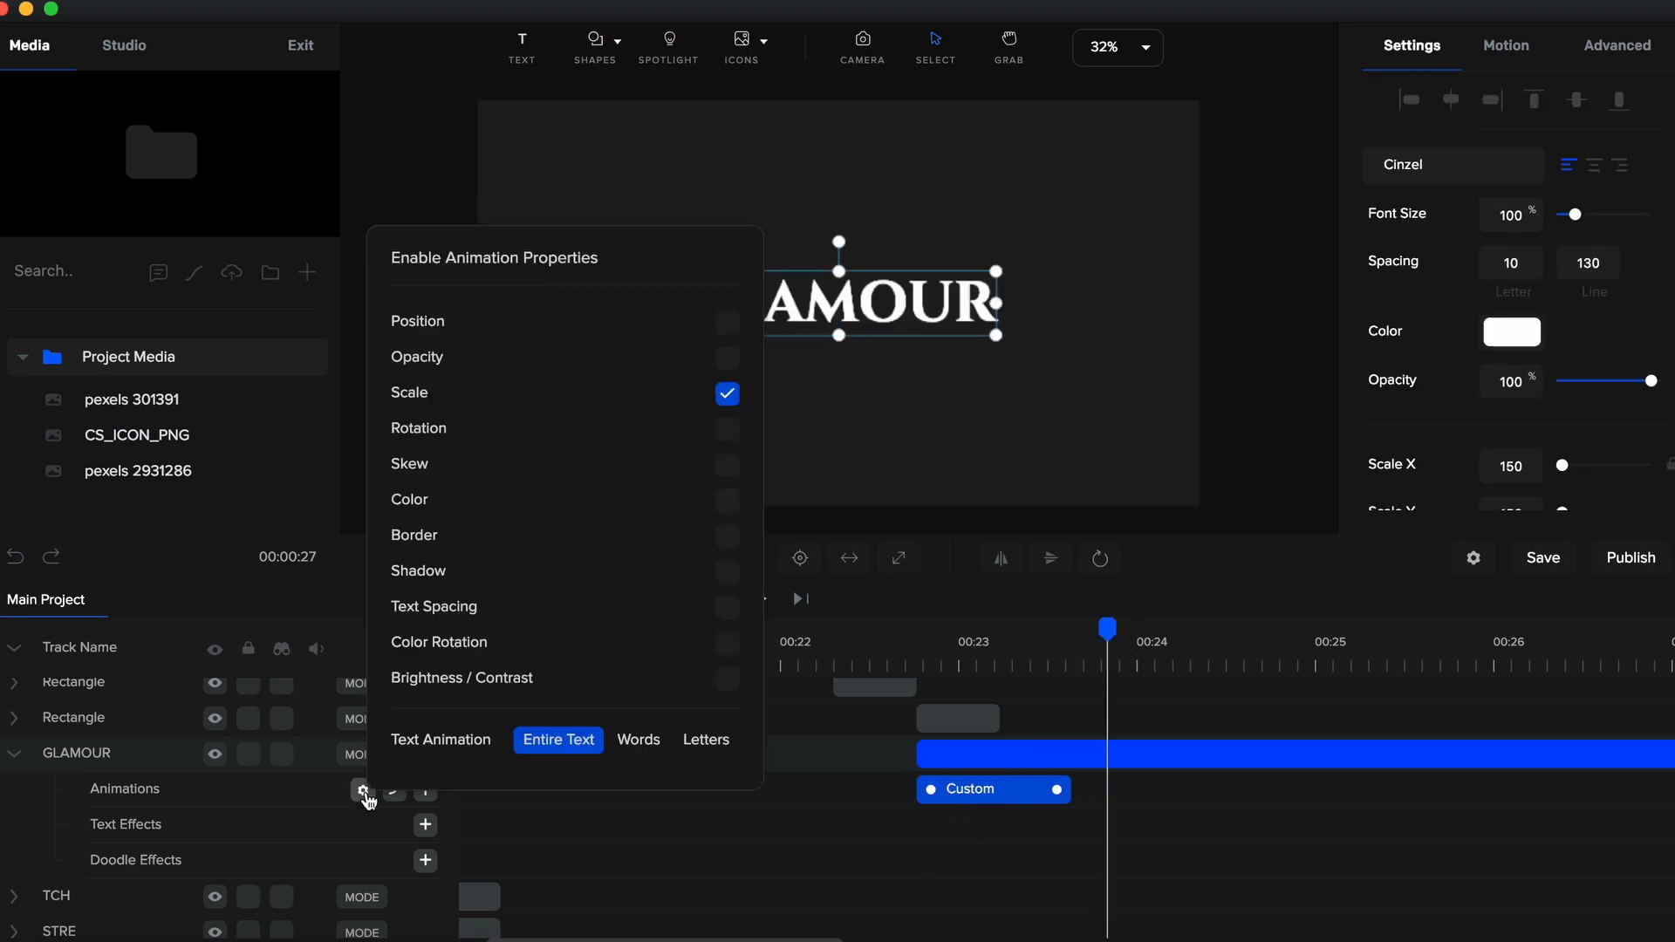
{"action": "left_click", "coordinate": [727, 358]}
{"action": "left_click_drag", "start_coordinate": [977, 793], "coordinate": [1007, 790]}
{"action": "left_click", "coordinate": [932, 666]}
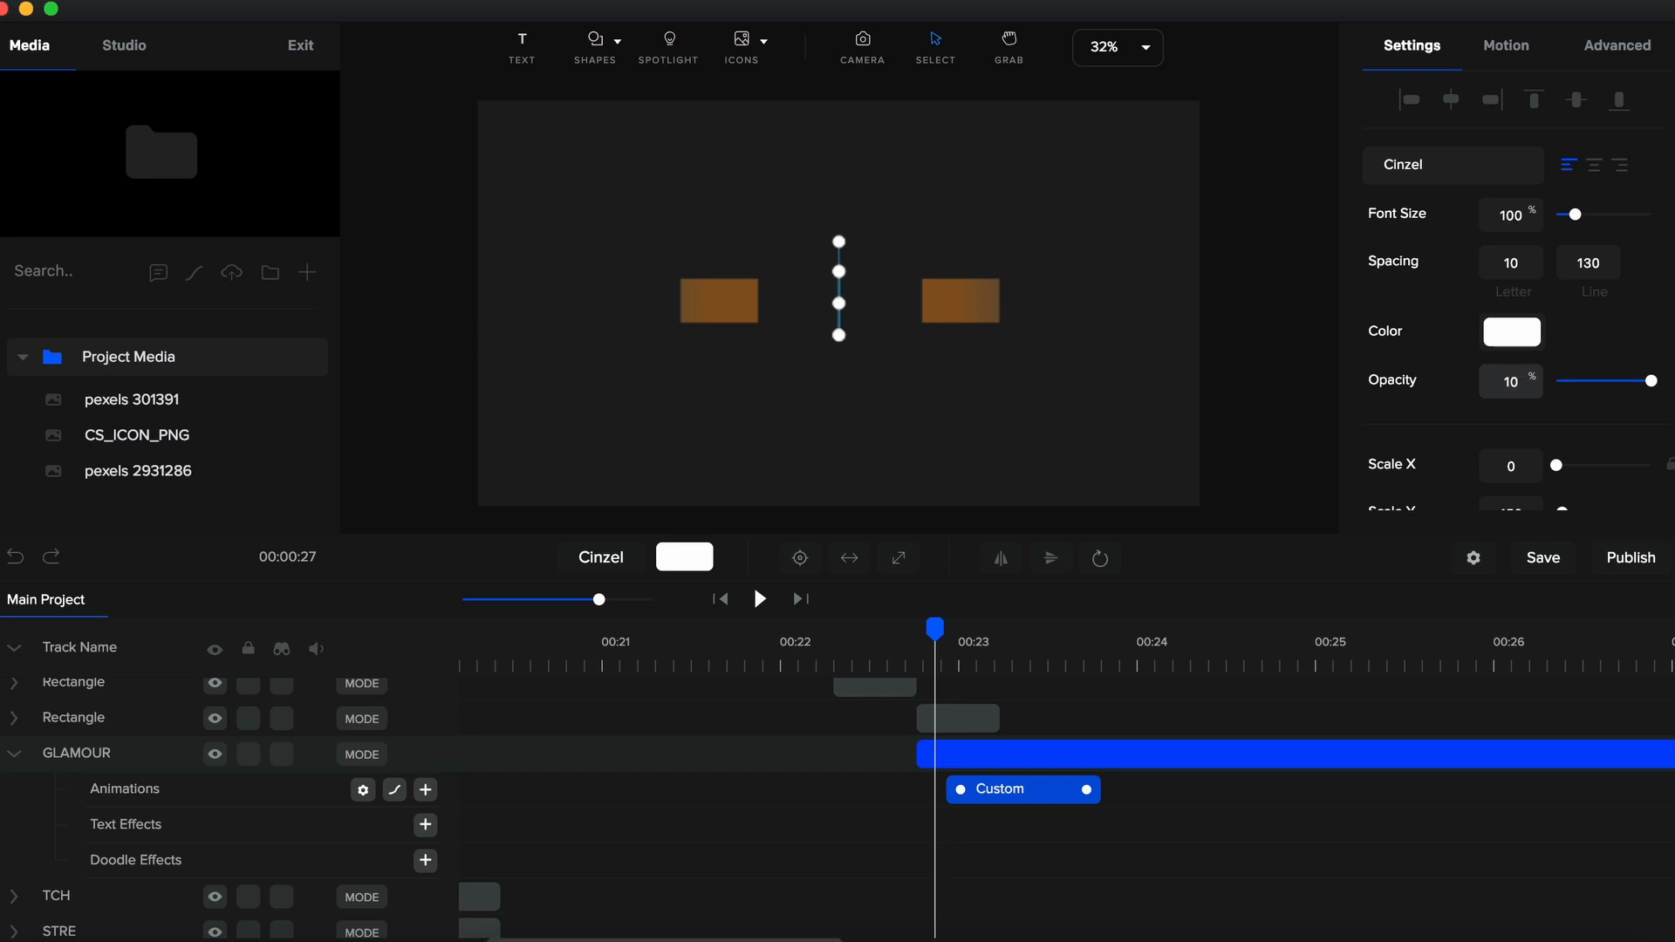
{"action": "key", "text": "BackSpace"}
{"action": "key", "text": "BackSpace"}
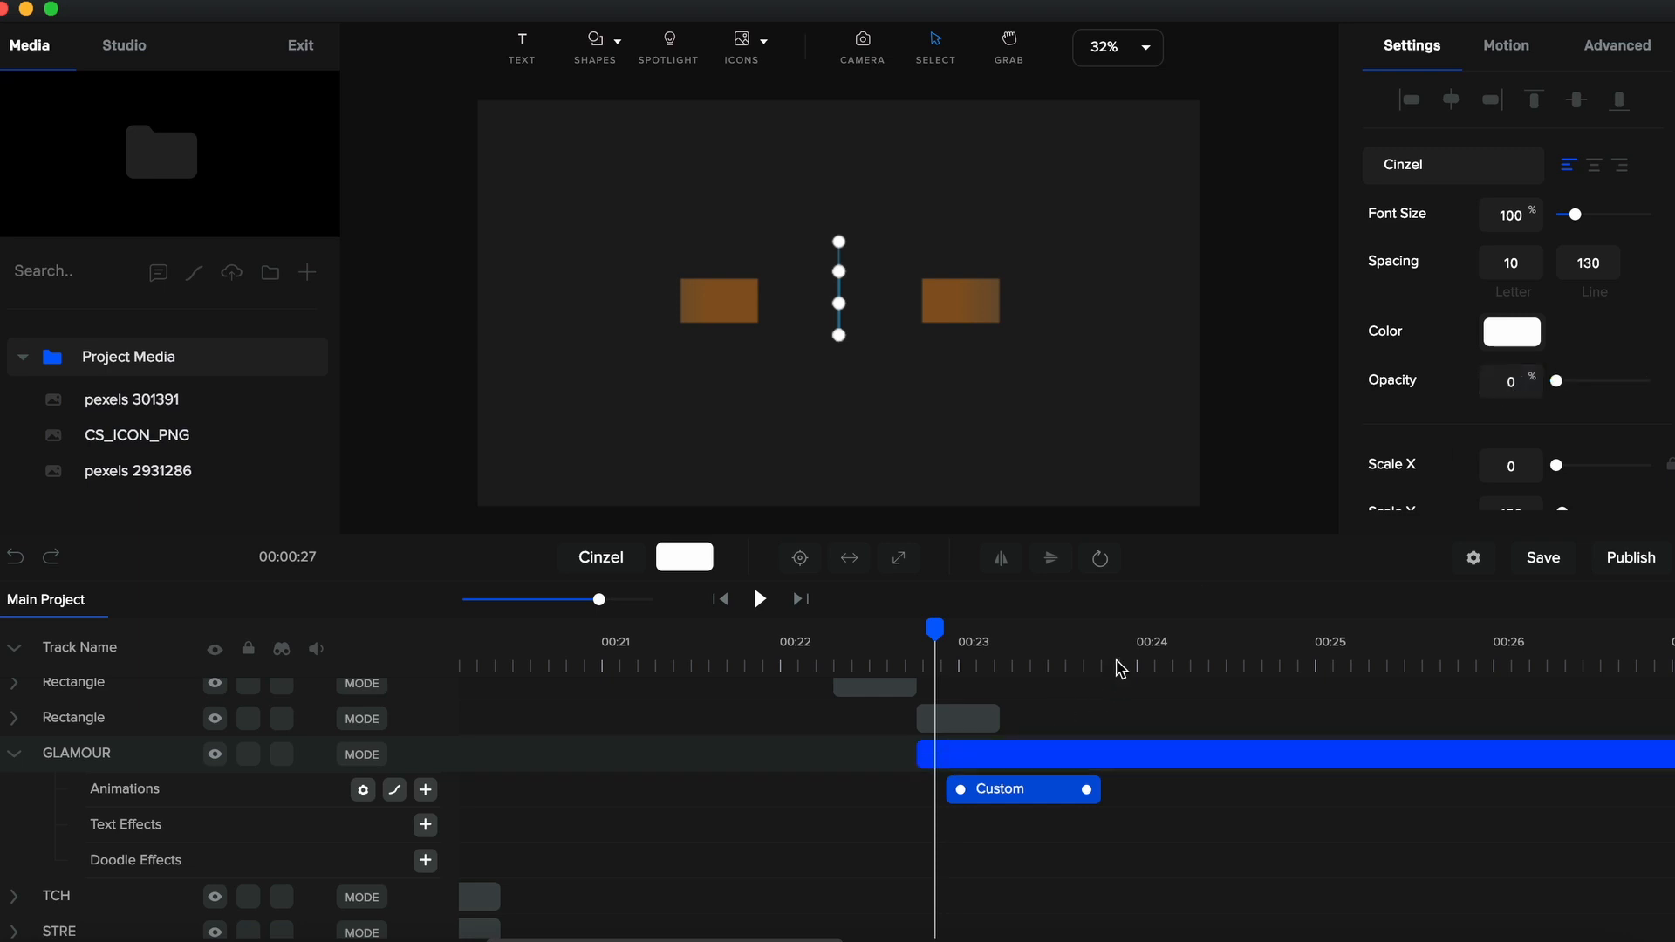
{"action": "left_click", "coordinate": [1120, 669]}
{"action": "left_click_drag", "start_coordinate": [1063, 796], "coordinate": [1033, 798]}
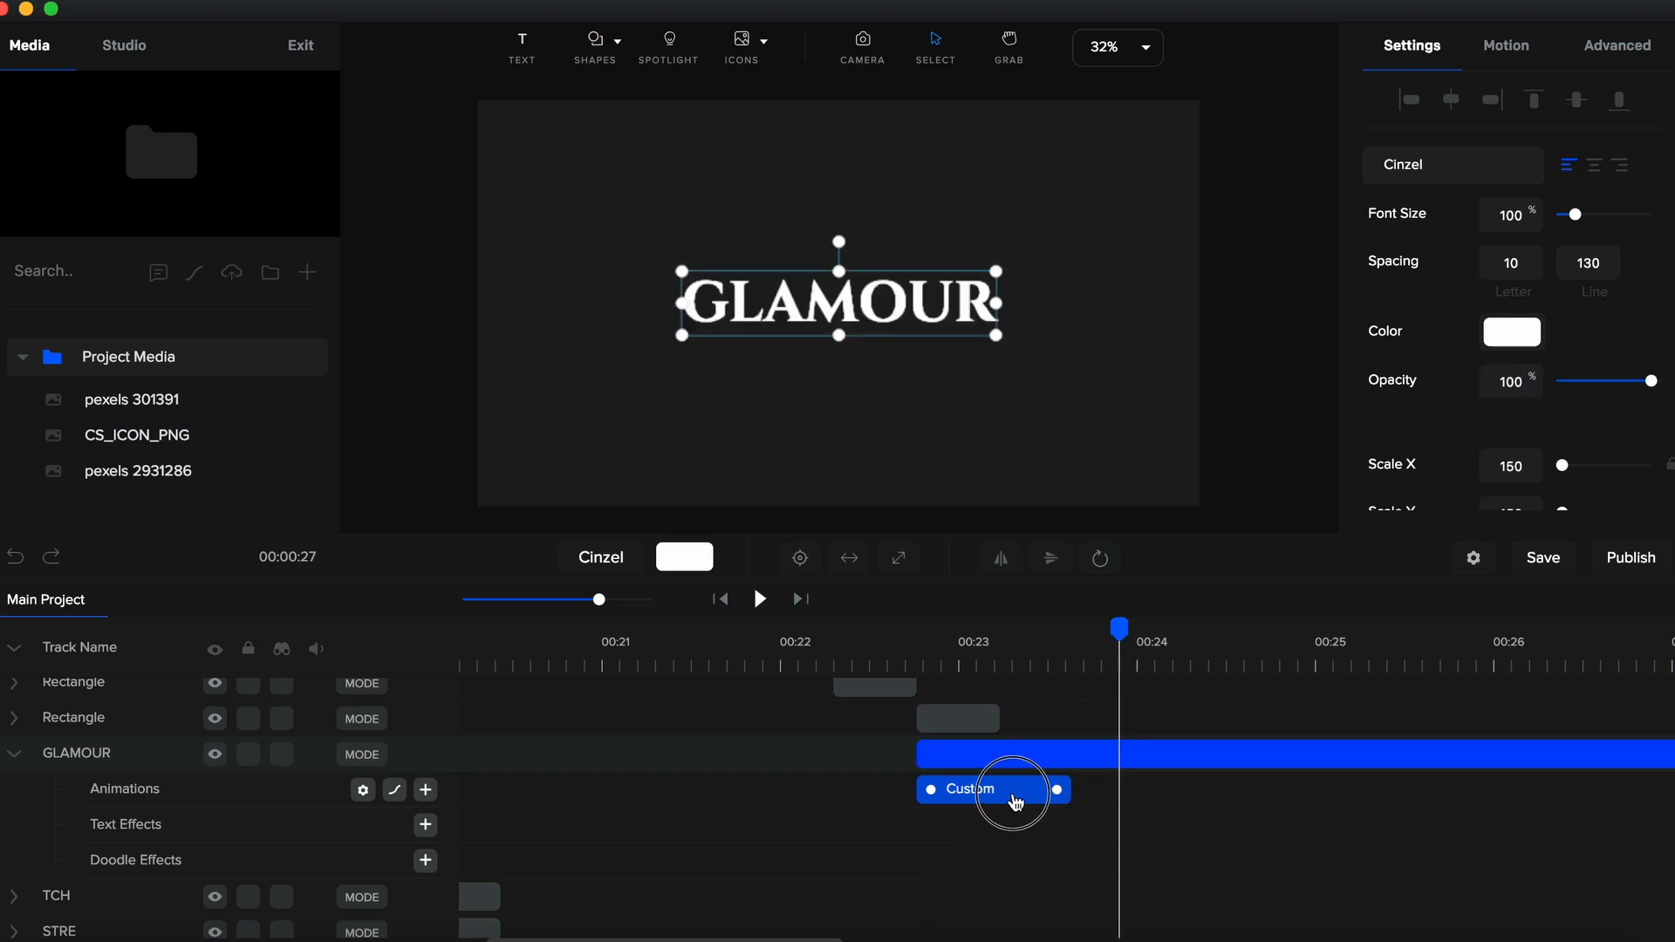
Play the GLAMOUR reveal from just before the text clip begins to check its scale and opacity animation
{"action": "left_click", "coordinate": [901, 669]}
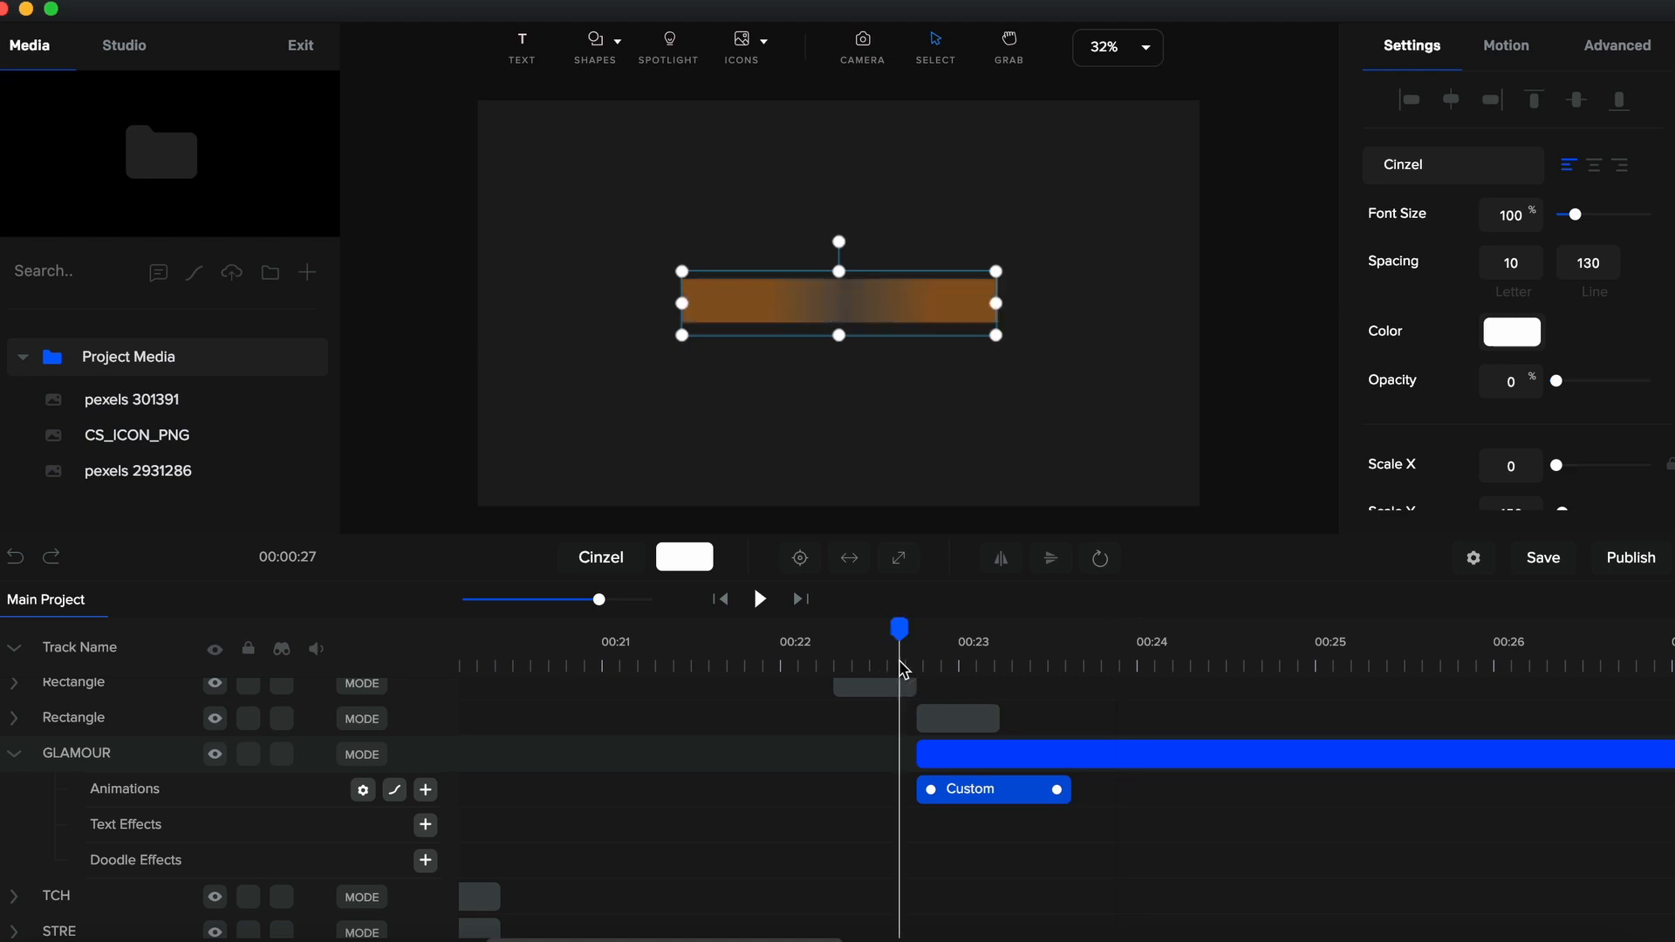
{"action": "key", "text": "space"}
{"action": "key", "text": "space"}
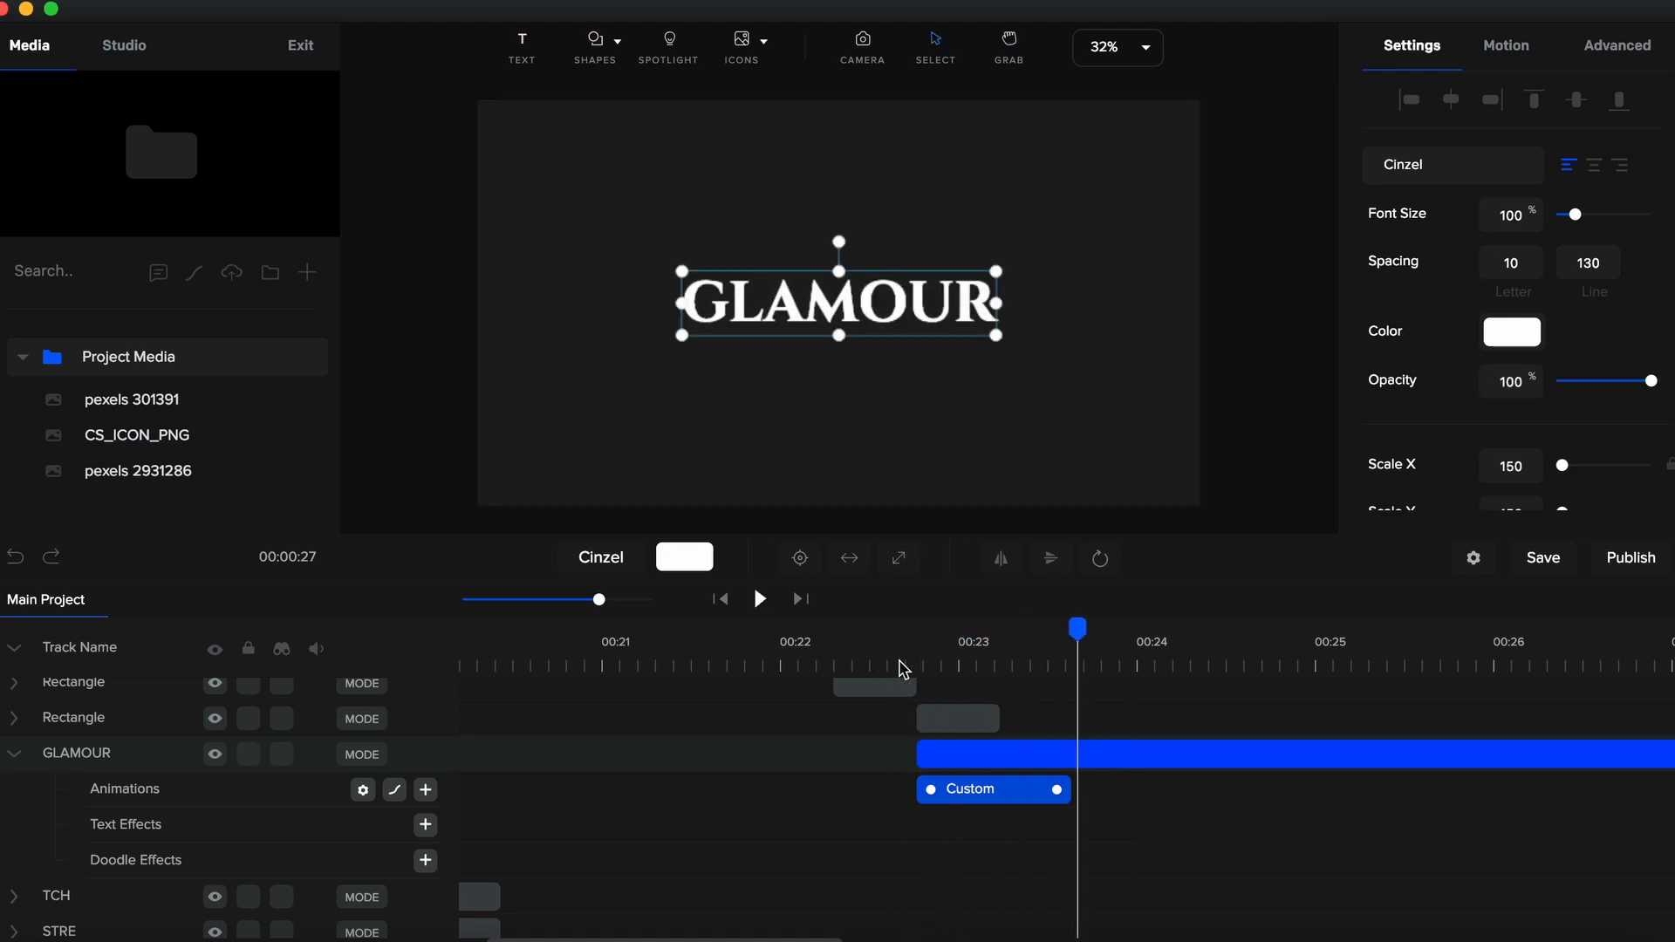
Shift the GLAMOUR clip slightly earlier so it overlaps the third rectangle clips, and trim its end to about 00:25
{"action": "left_click_drag", "start_coordinate": [1034, 758], "coordinate": [1016, 763]}
{"action": "left_click", "coordinate": [889, 665]}
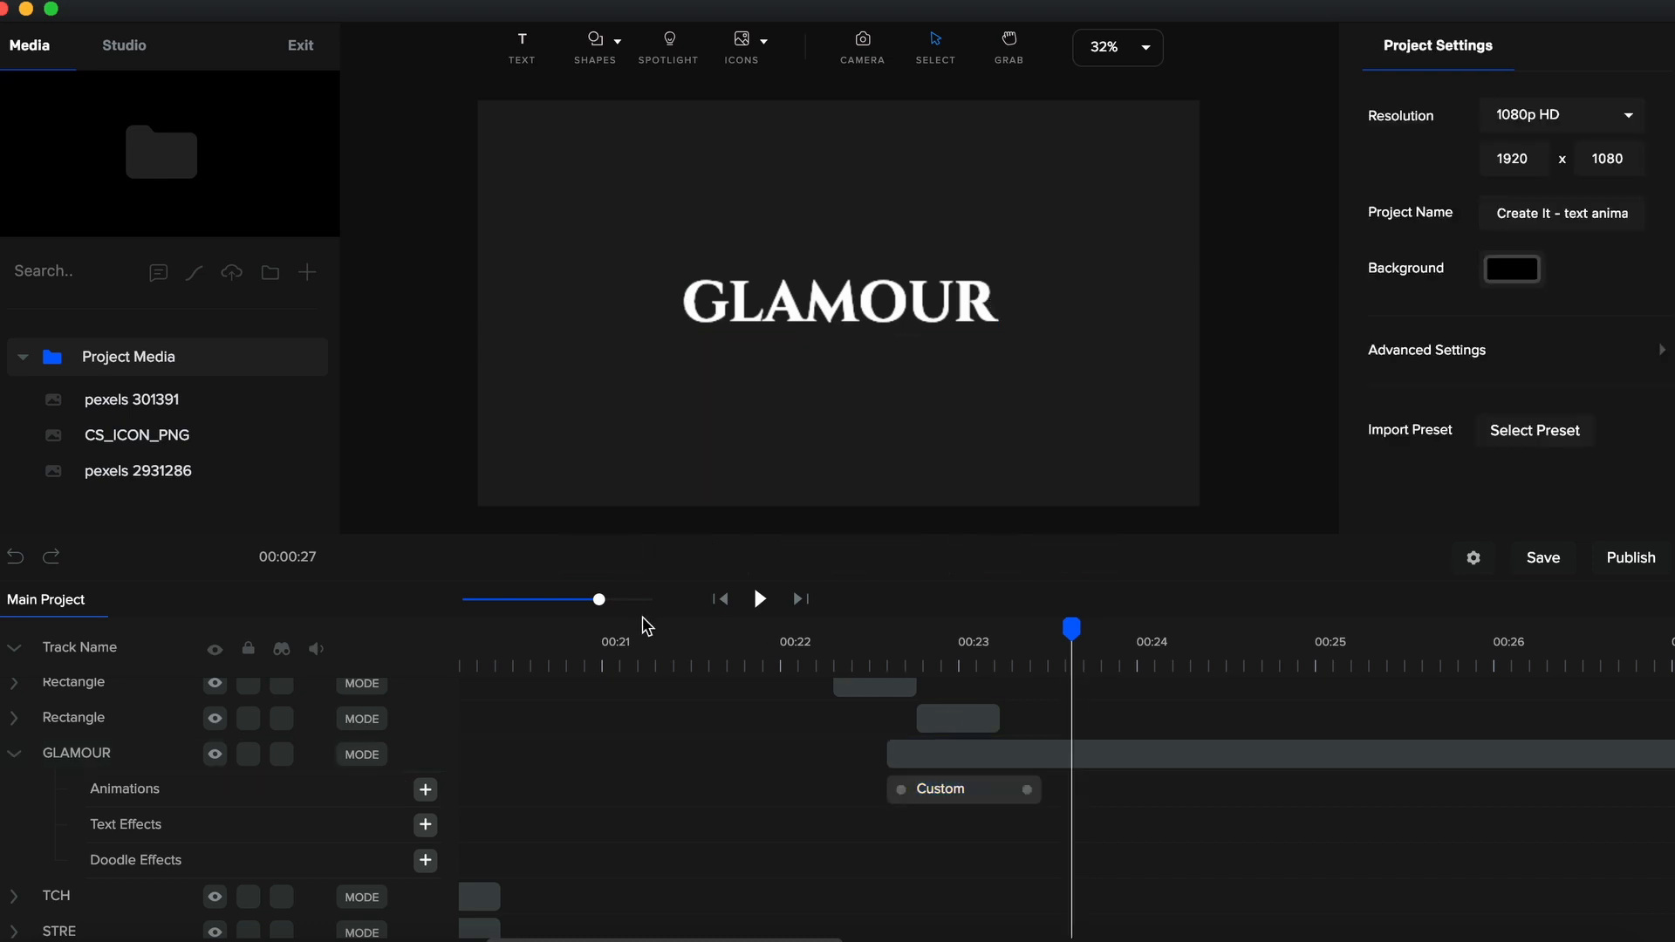
{"action": "left_click_drag", "start_coordinate": [601, 599], "coordinate": [565, 599]}
{"action": "left_click_drag", "start_coordinate": [1304, 755], "coordinate": [1154, 759]}
{"action": "scroll", "coordinate": [873, 725], "scroll_direction": "up", "scroll_amount": 2}
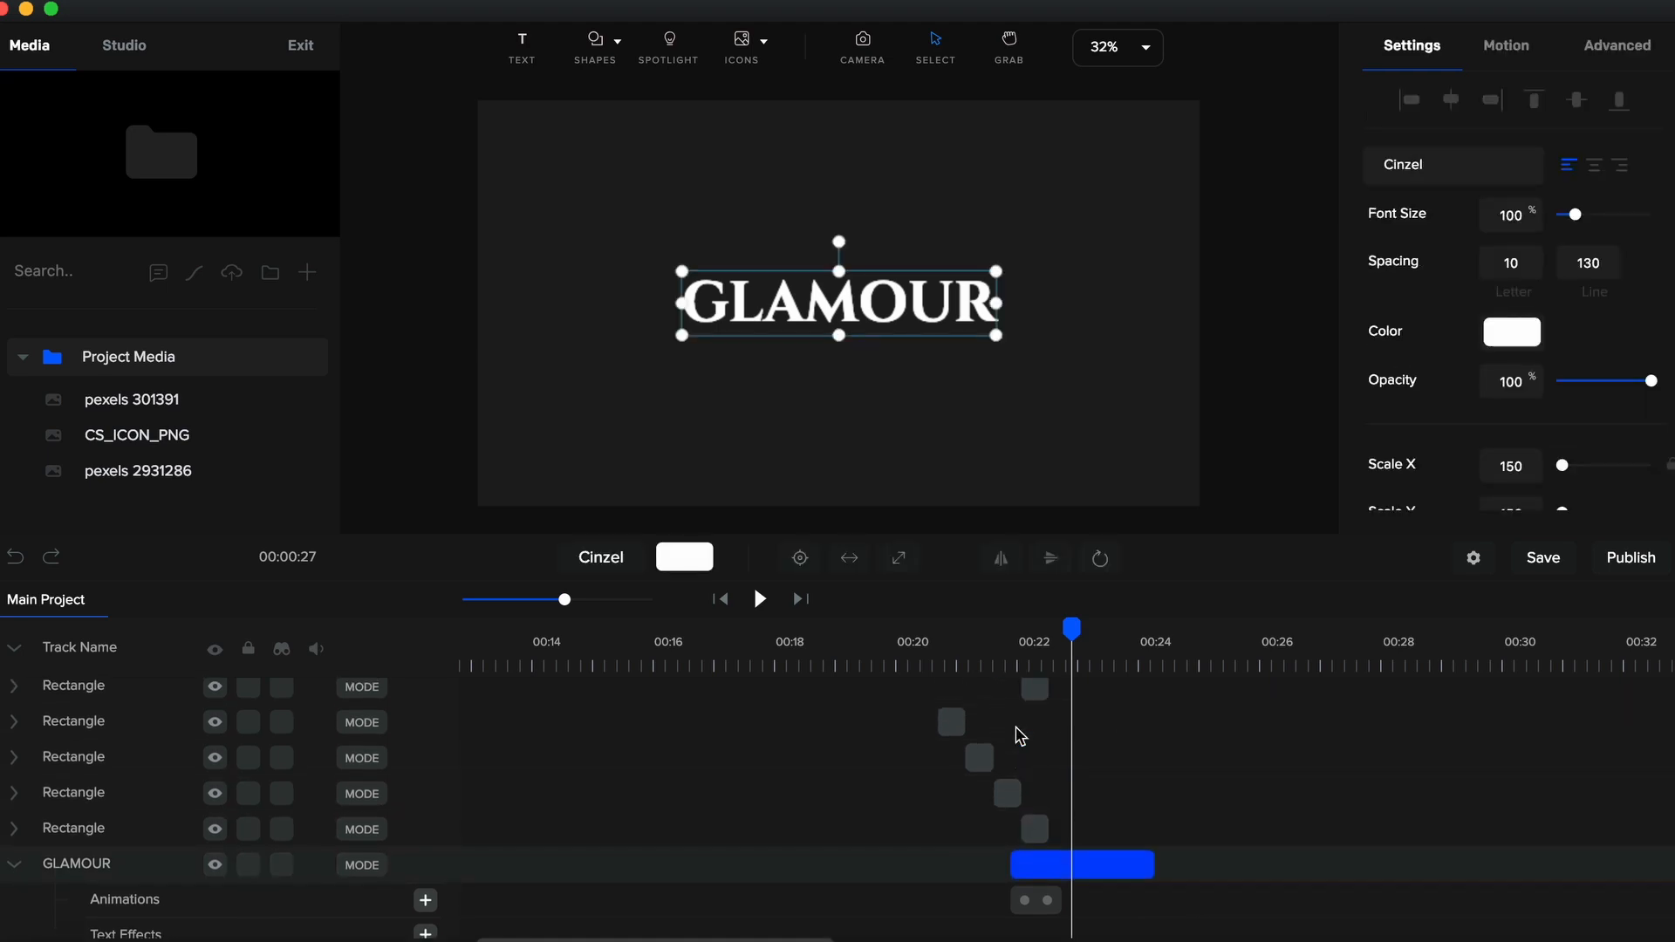
{"action": "left_click_drag", "start_coordinate": [582, 601], "coordinate": [599, 600]}
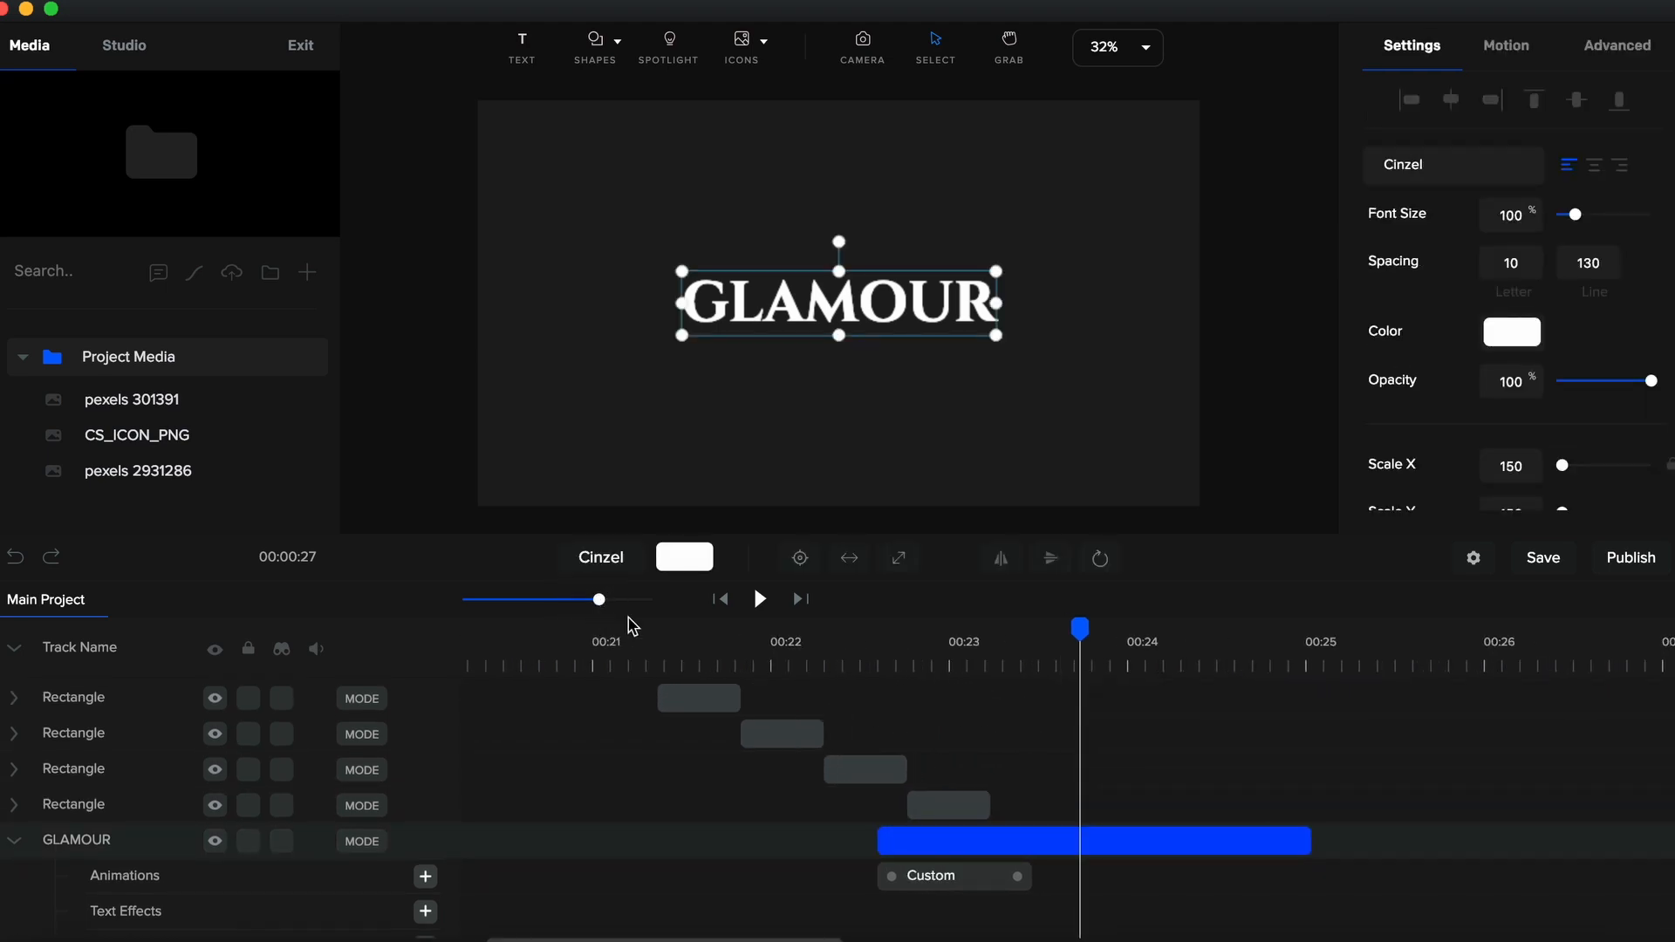
Duplicate the fourth left-rectangle clip and place the copy directly after the original
{"action": "left_click", "coordinate": [988, 676]}
{"action": "left_click", "coordinate": [966, 801]}
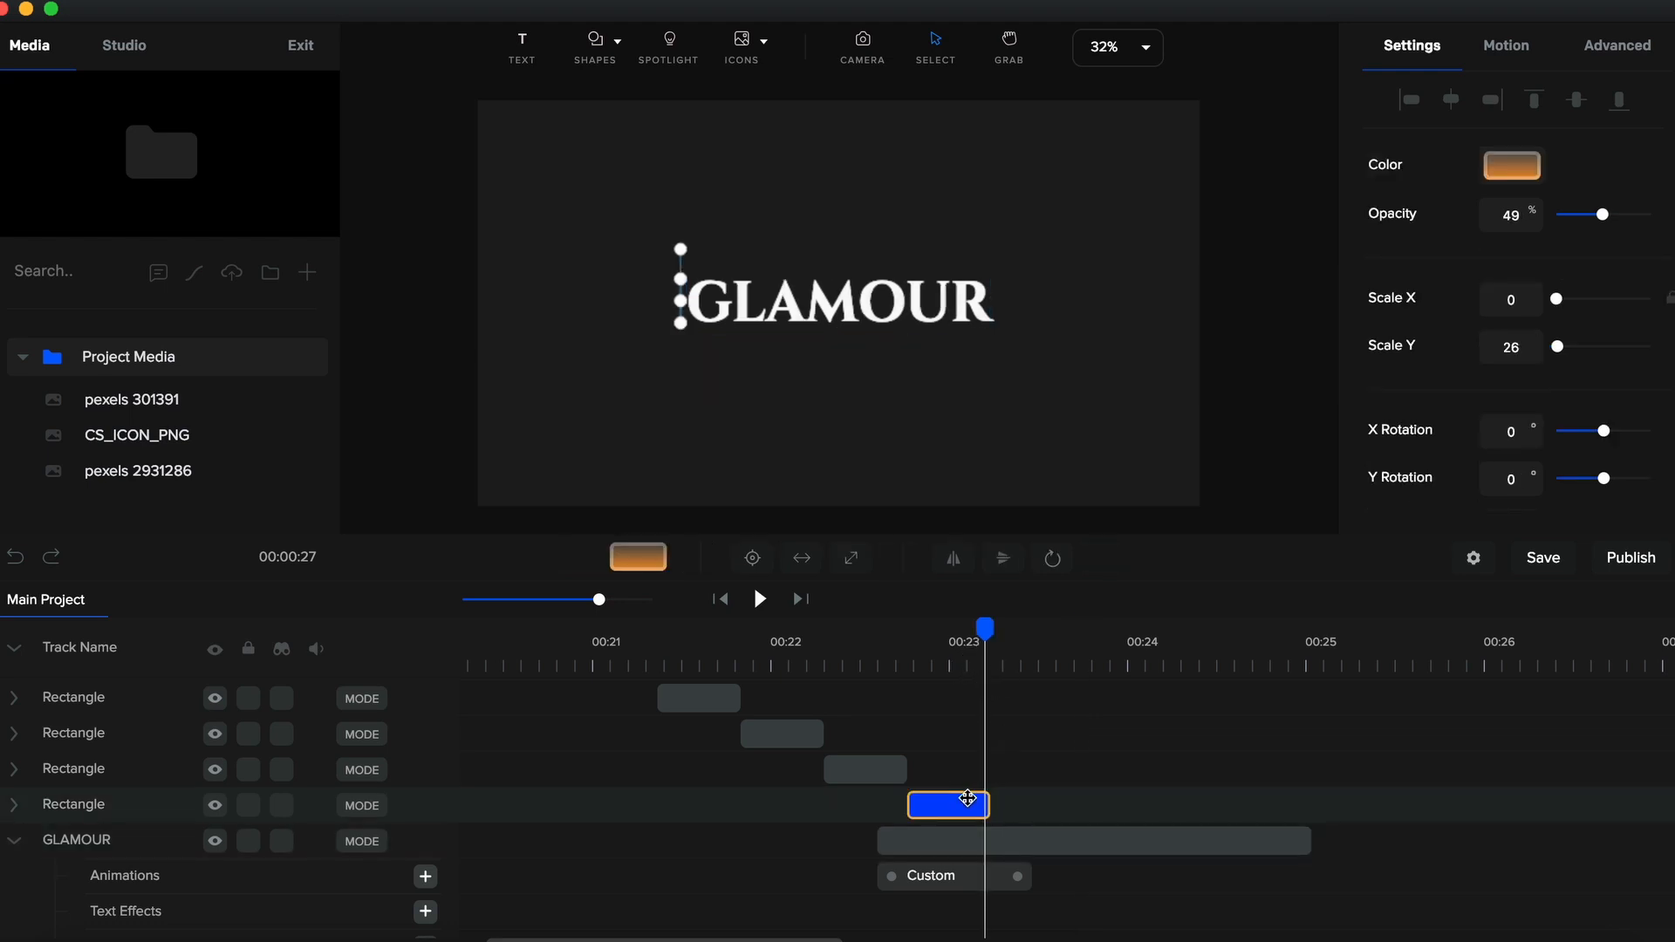
{"action": "key", "text": "super+d"}
{"action": "left_click", "coordinate": [967, 798]}
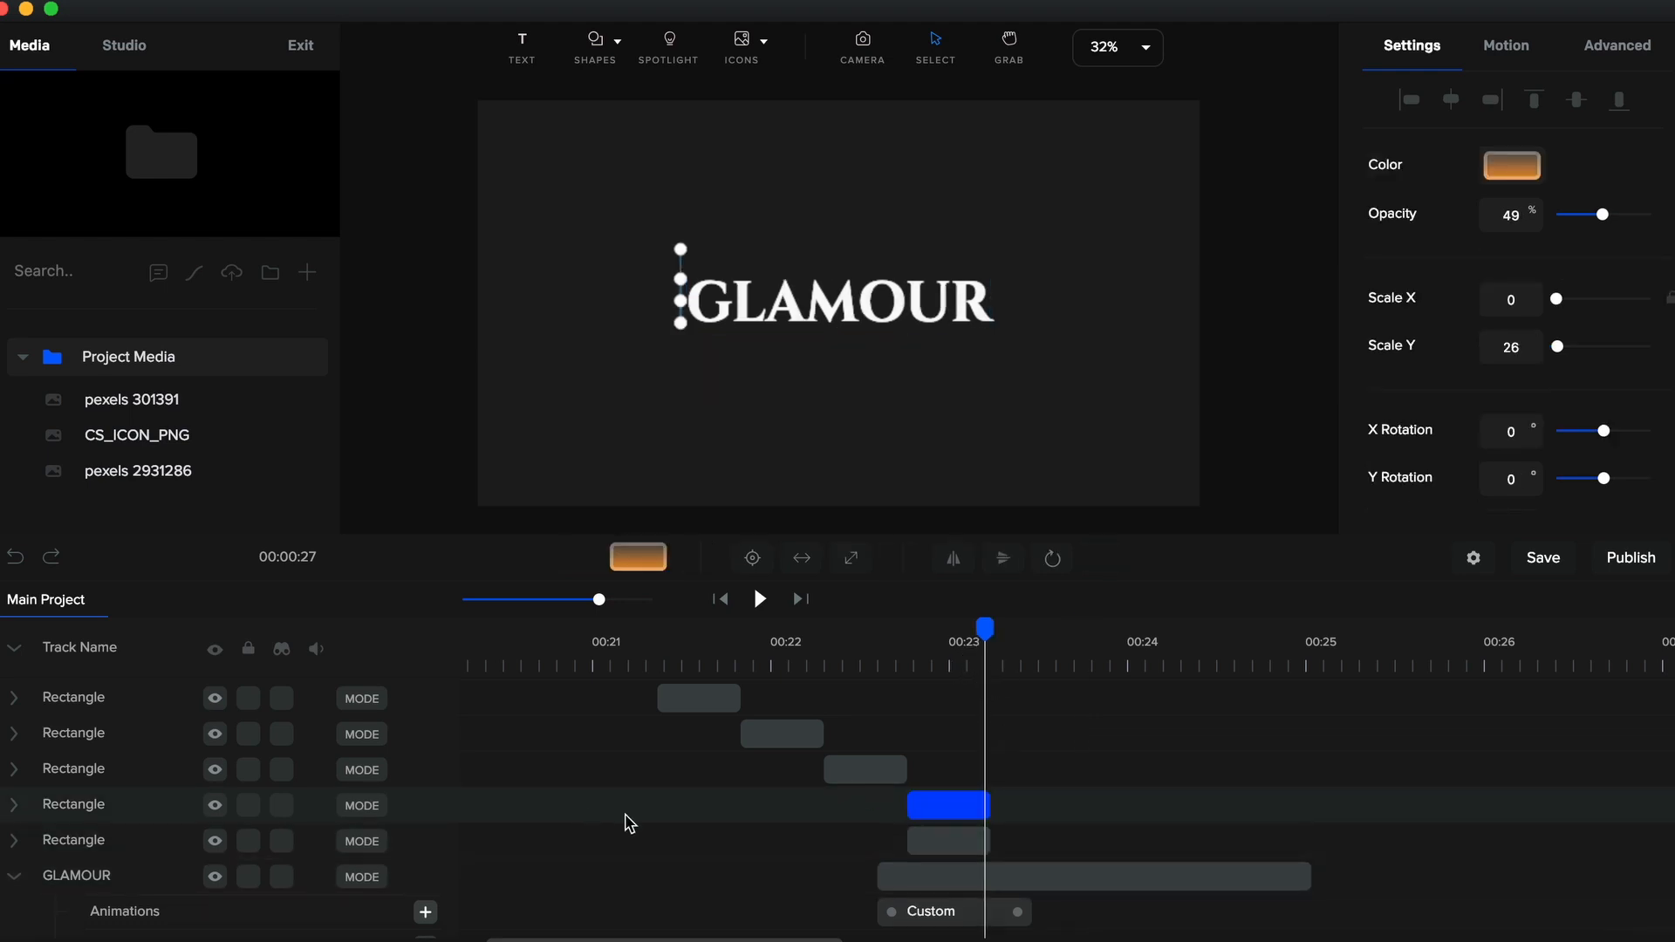
{"action": "left_click_drag", "start_coordinate": [954, 838], "coordinate": [1032, 838]}
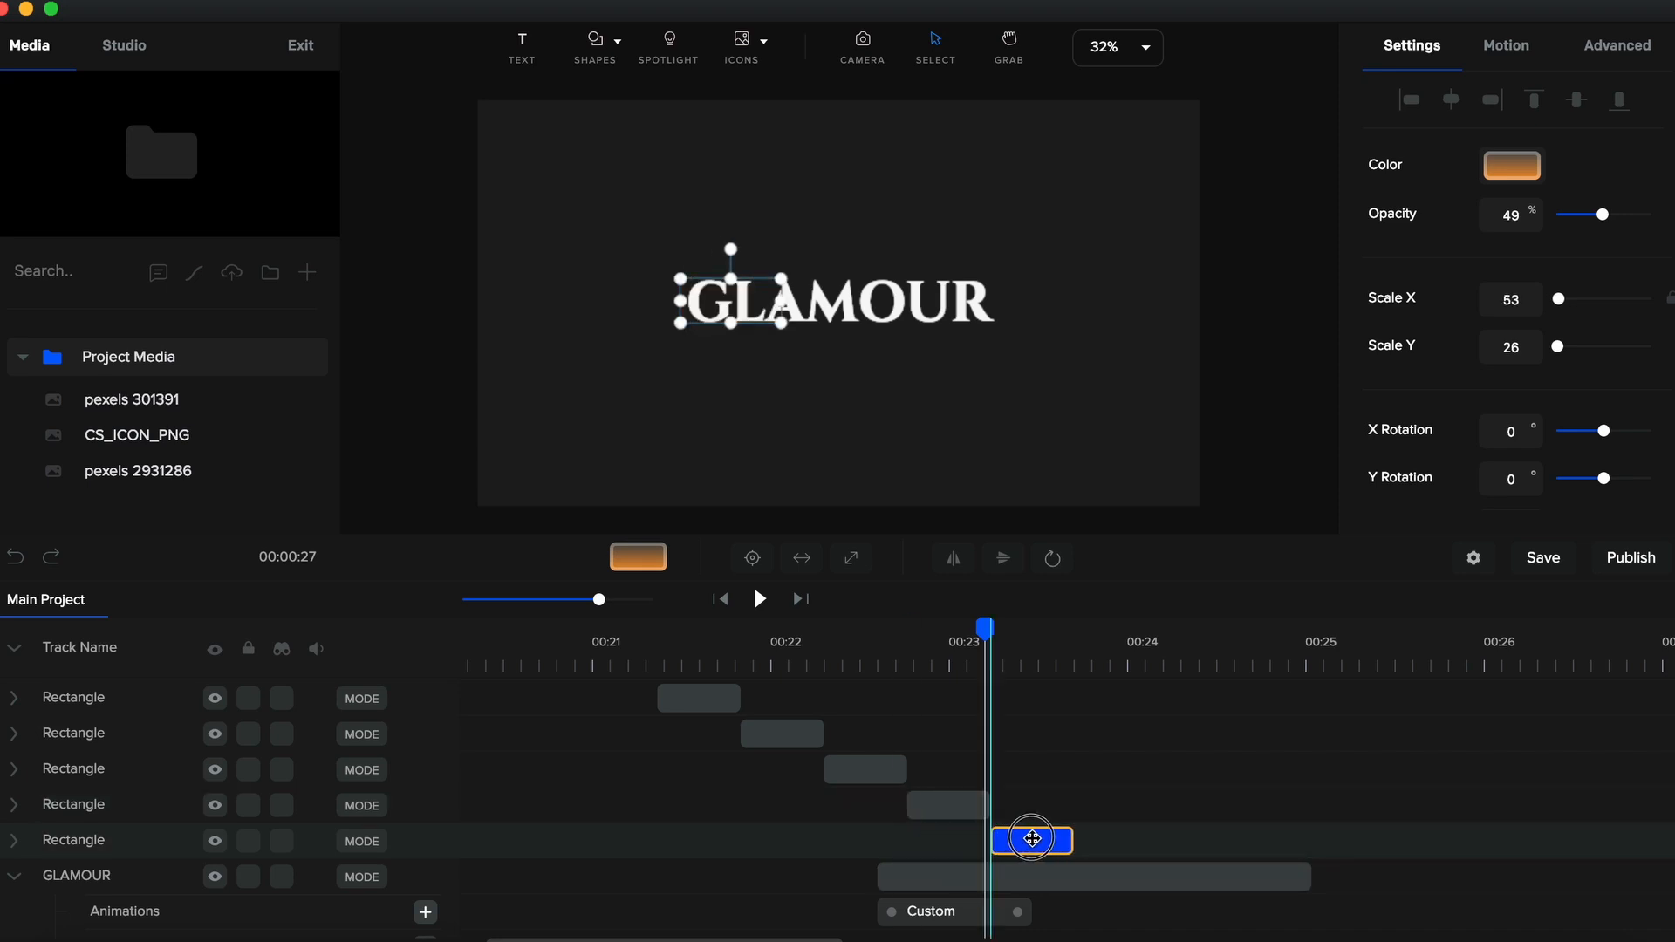
Delete the custom animation from the duplicated left-rectangle clip
{"action": "left_click", "coordinate": [14, 841]}
{"action": "left_click", "coordinate": [1036, 891]}
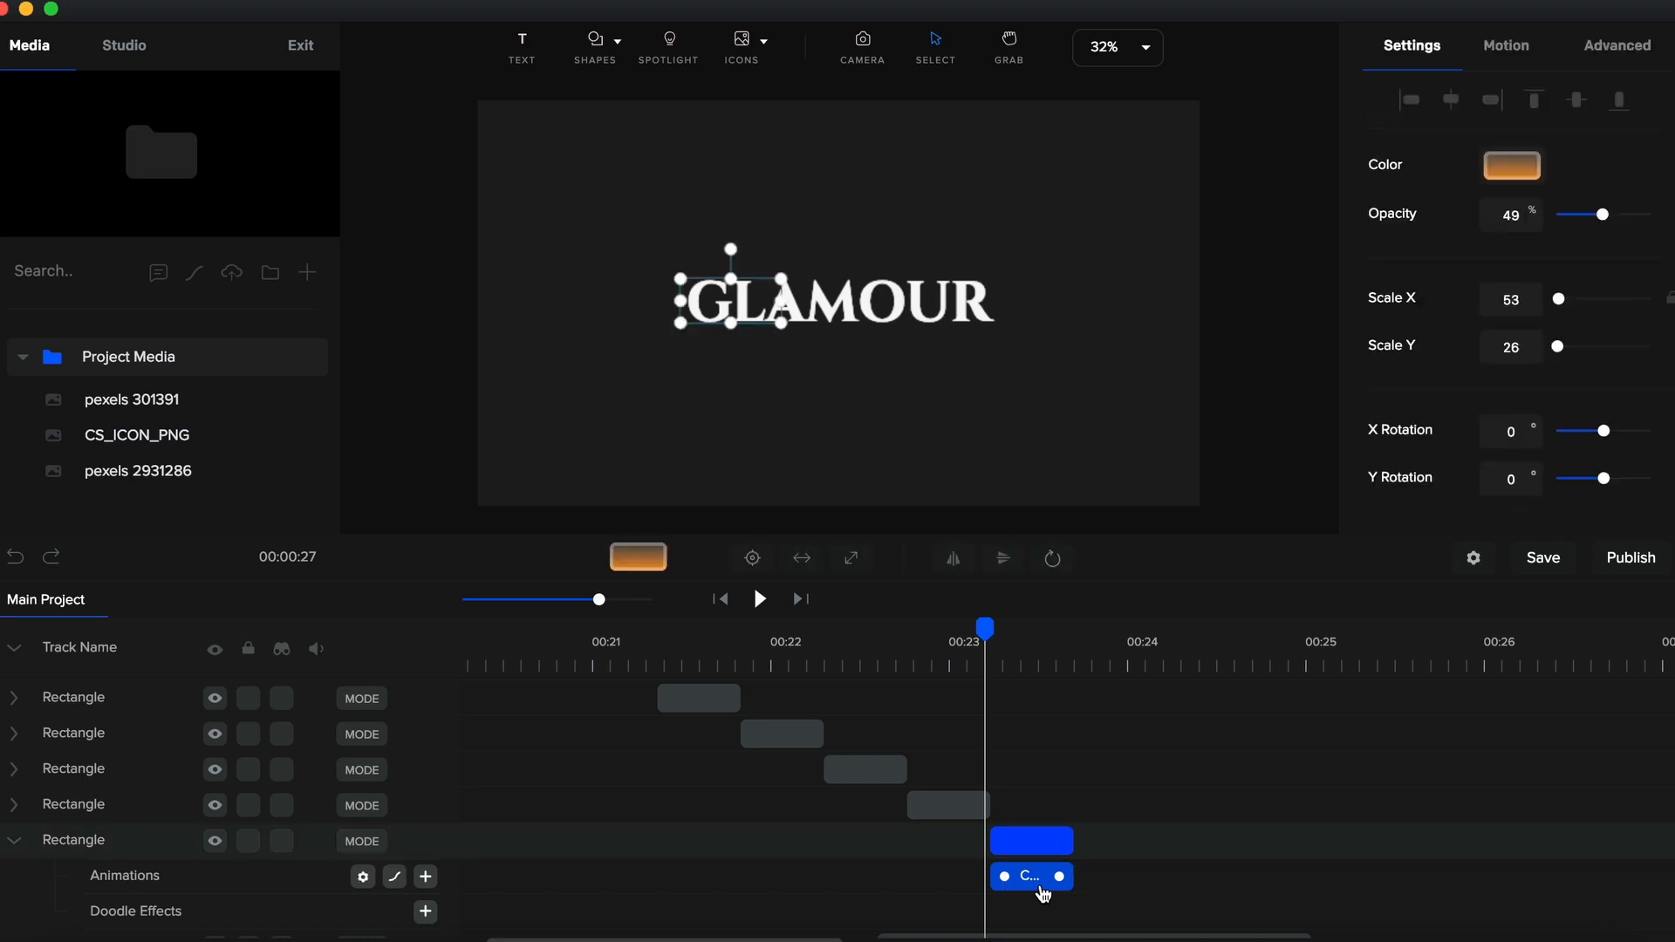
{"action": "key", "text": "Delete"}
Give the duplicated left rectangle a solid orange fill from the favorite colors and set its opacity to 100%
{"action": "left_click", "coordinate": [1009, 679]}
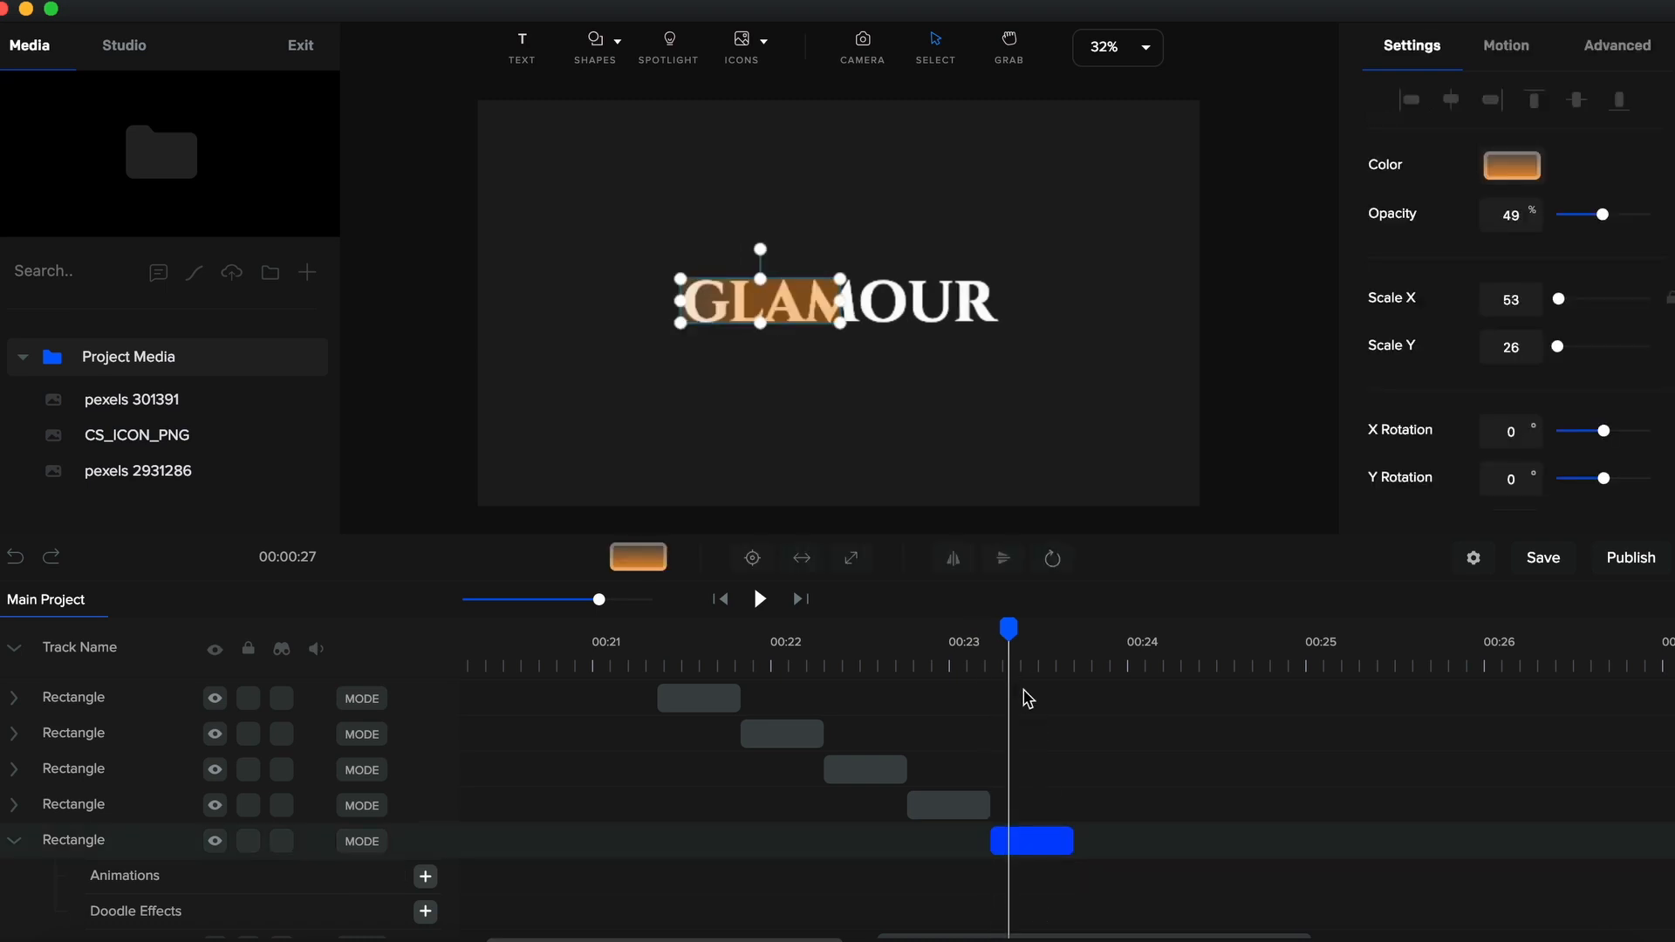
{"action": "left_click", "coordinate": [1512, 165]}
{"action": "left_click", "coordinate": [1453, 108]}
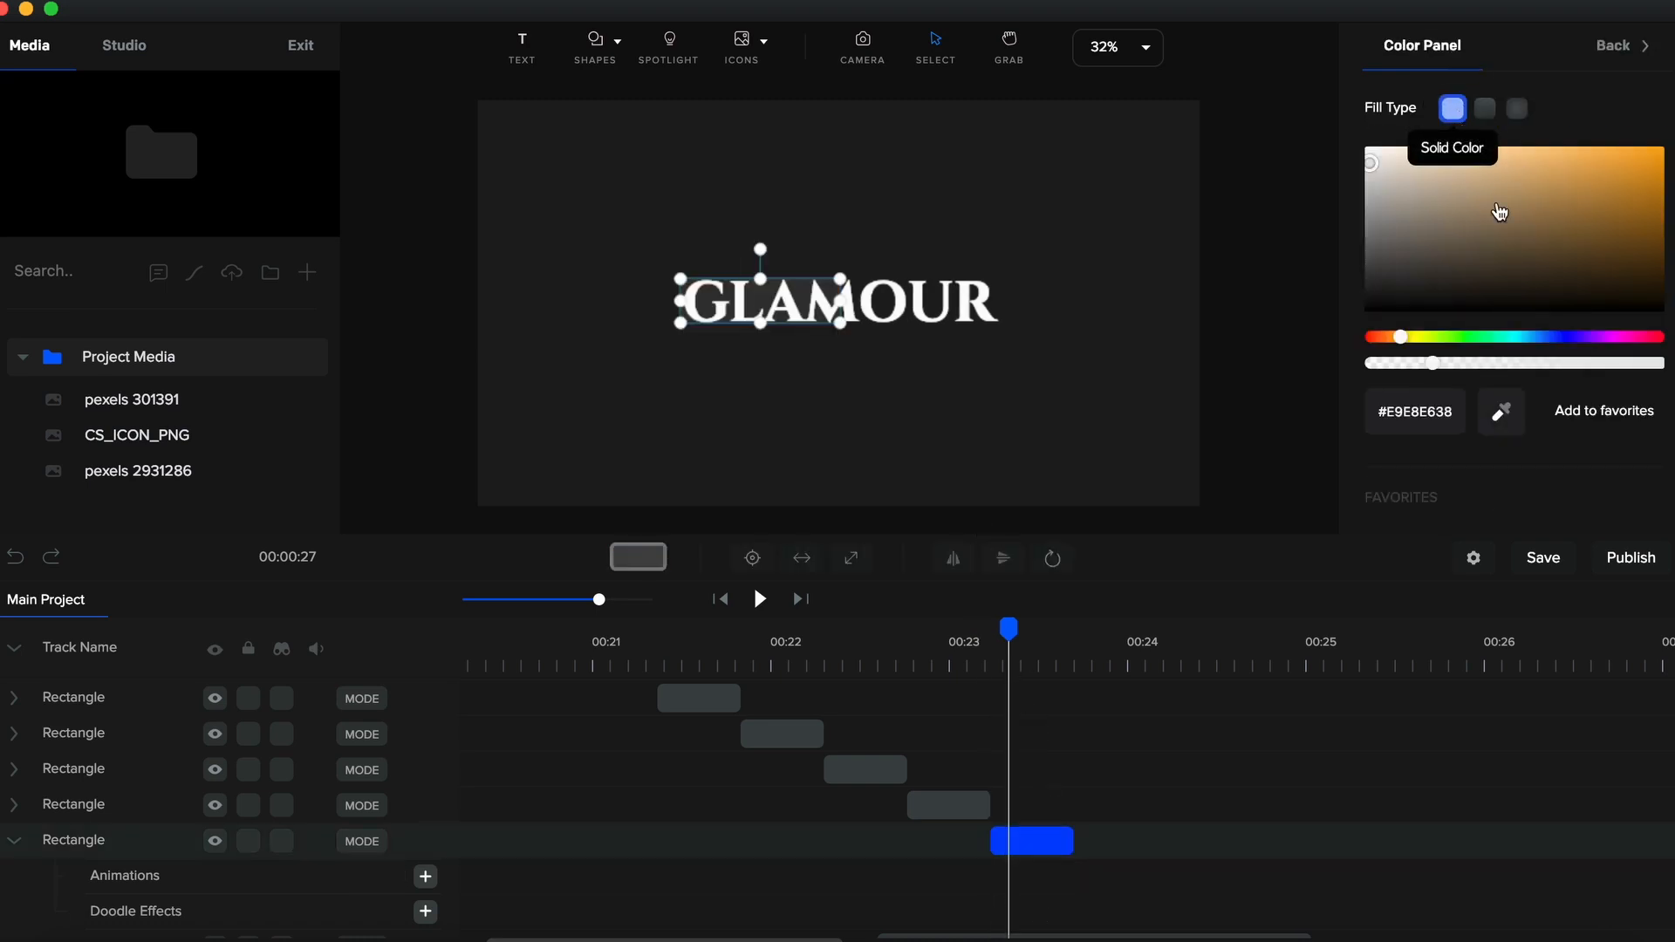
{"action": "scroll", "coordinate": [1533, 257], "scroll_direction": "down", "scroll_amount": 3}
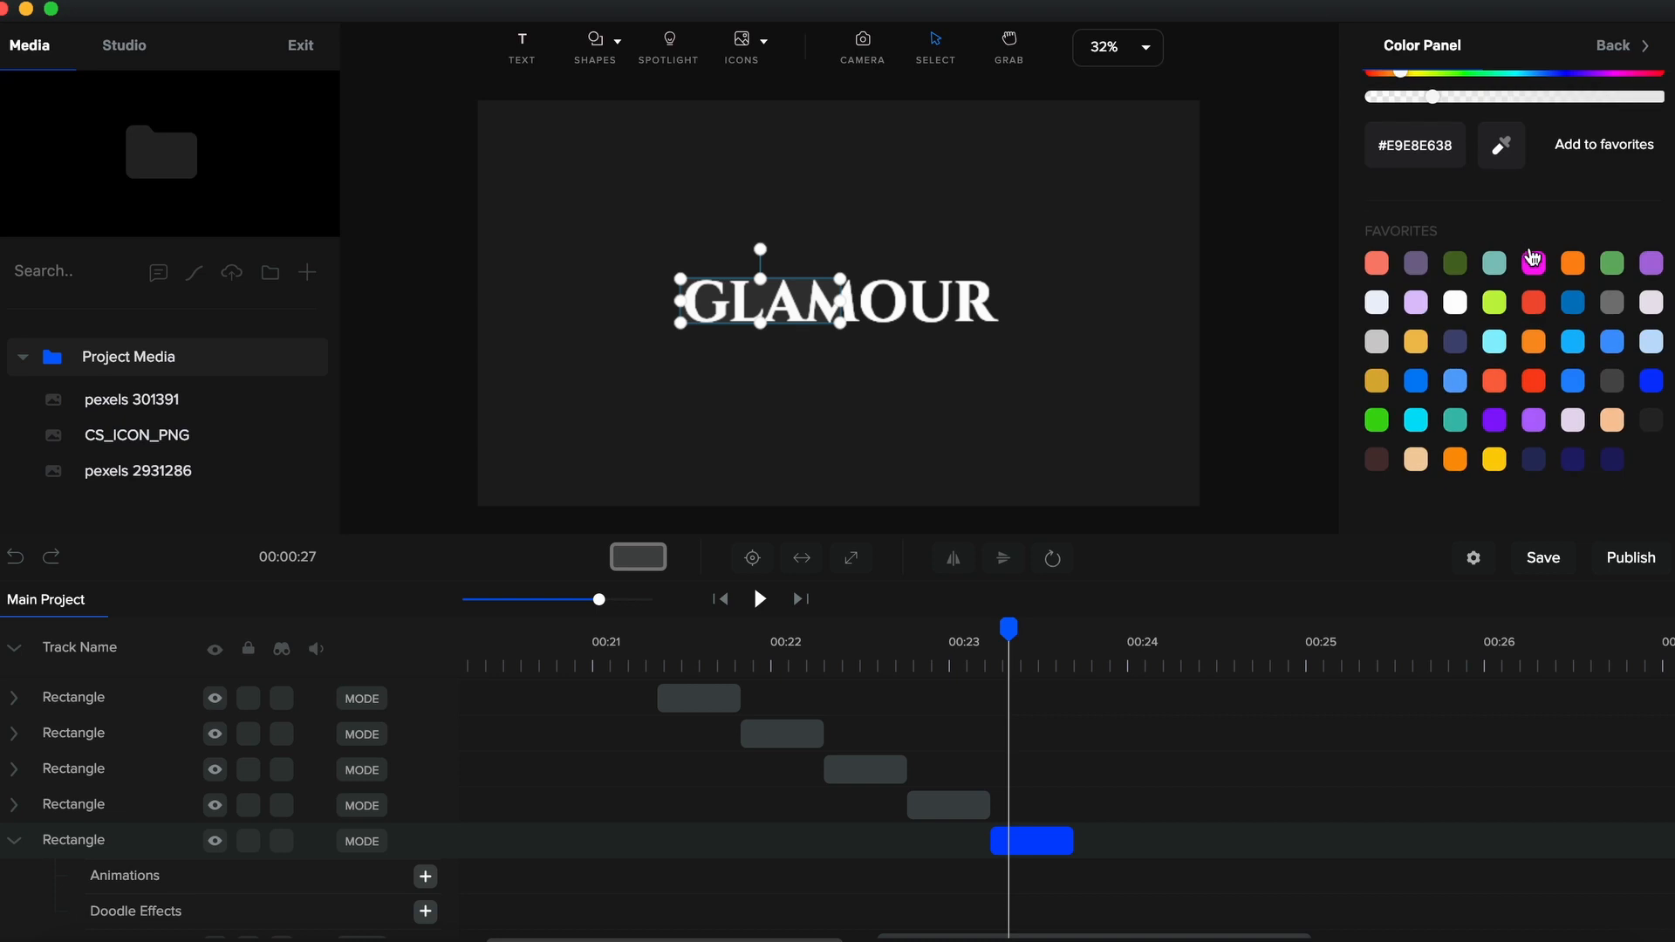
{"action": "left_click", "coordinate": [1533, 342]}
{"action": "scroll", "coordinate": [1533, 343], "scroll_direction": "up", "scroll_amount": 3}
{"action": "left_click", "coordinate": [1621, 45]}
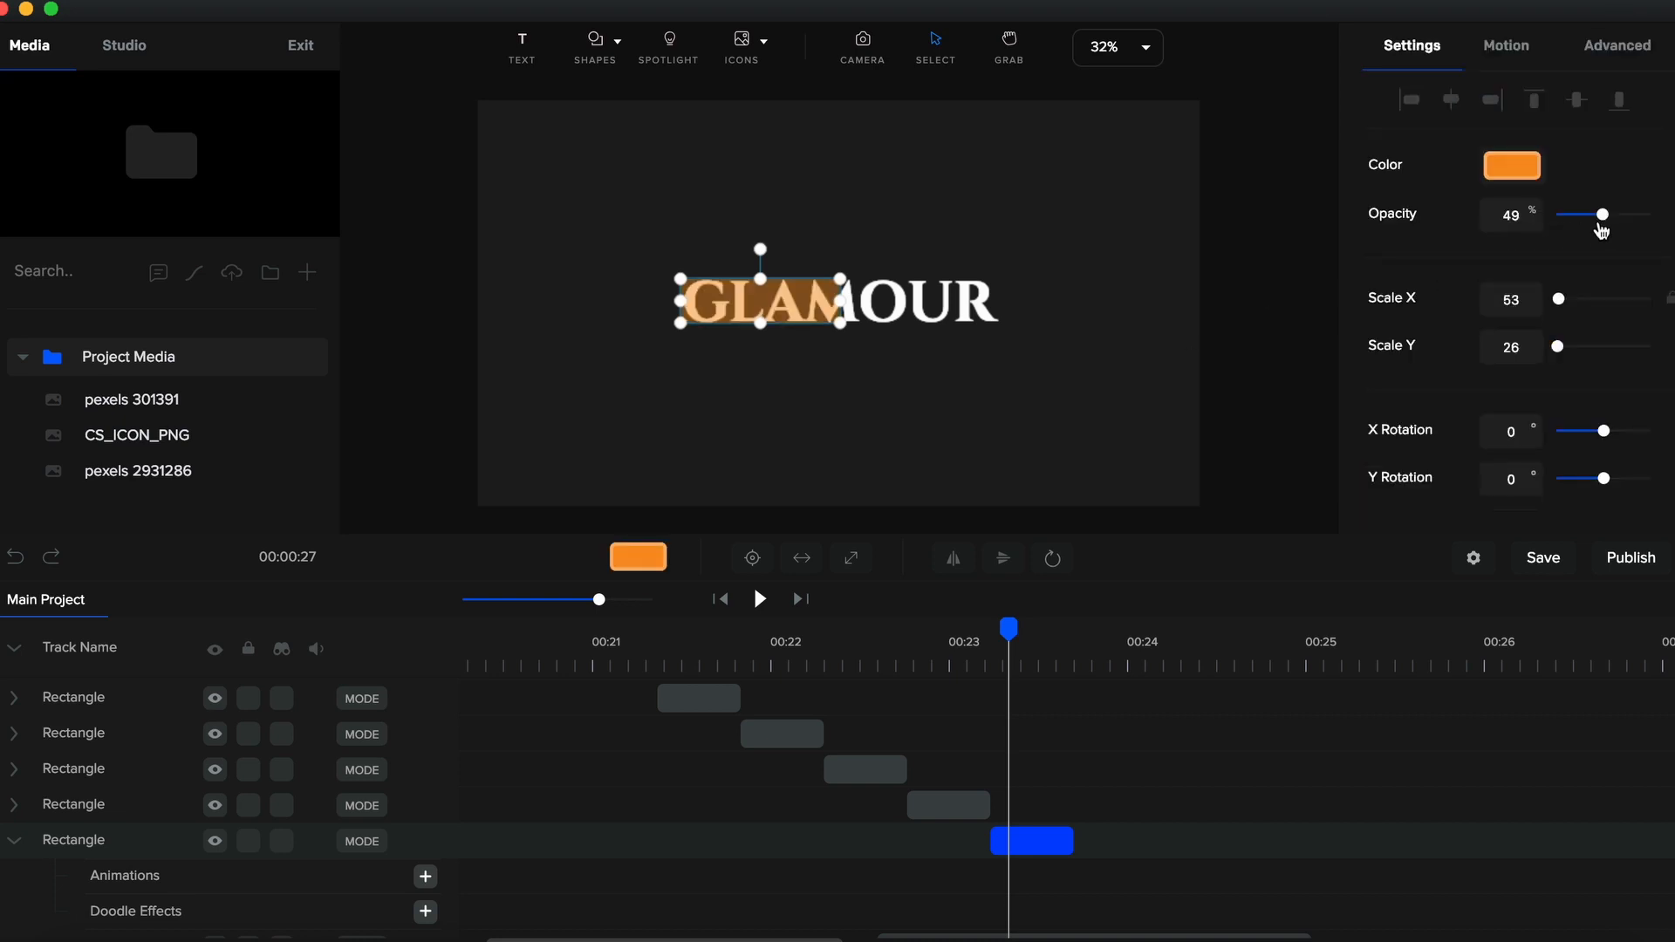
{"action": "left_click_drag", "start_coordinate": [1608, 214], "coordinate": [1651, 215]}
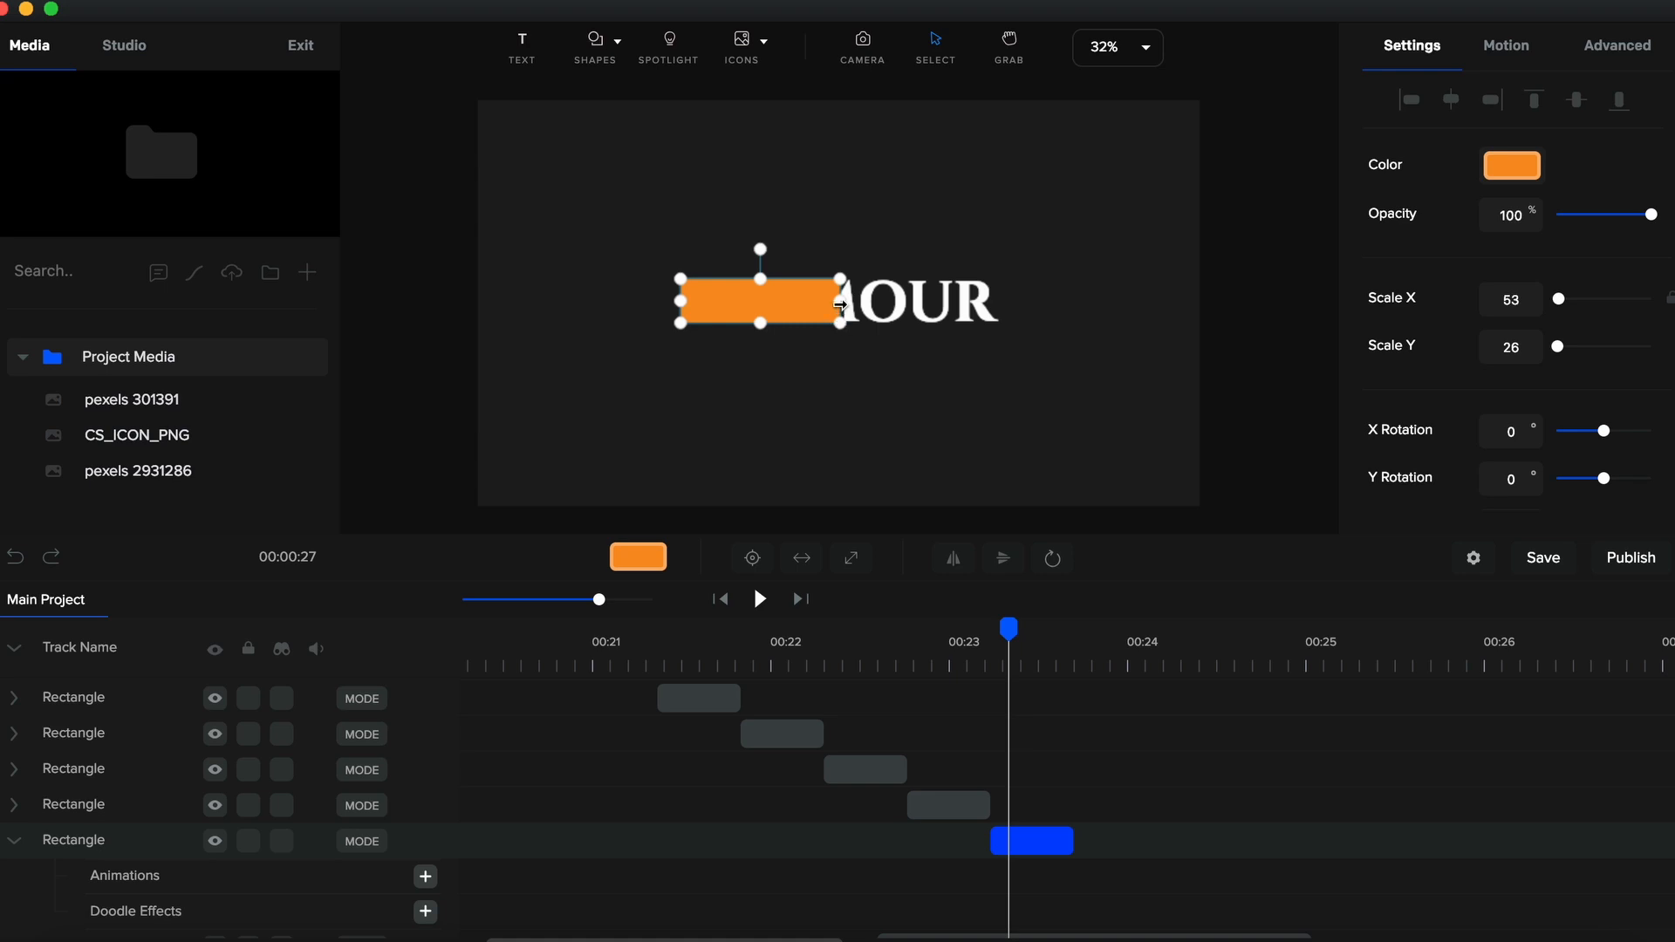
Narrow the solid orange rectangle to a thin vertical bar, Scale X 1, just before the letter G
{"action": "left_click_drag", "start_coordinate": [841, 305], "coordinate": [660, 261]}
{"action": "scroll", "coordinate": [690, 296], "scroll_direction": "up", "scroll_amount": 6}
{"action": "left_click", "coordinate": [583, 375]}
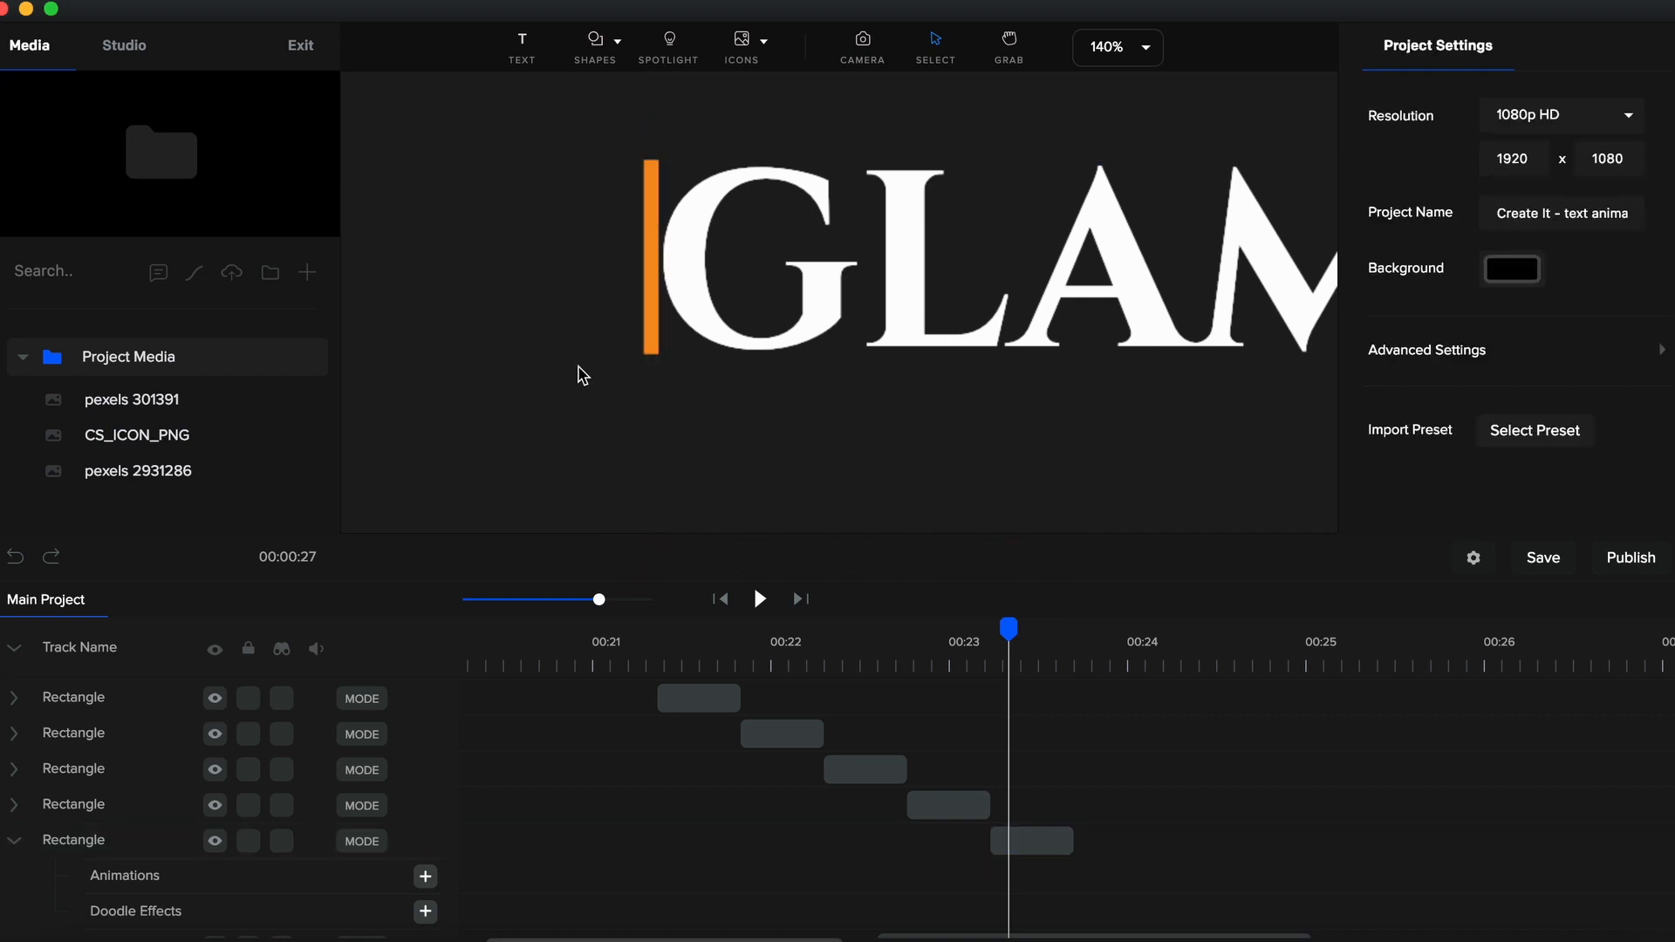
Duplicate the thin orange bar and move the copy's track below the right rectangle's fourth clip
{"action": "left_click", "coordinate": [652, 349]}
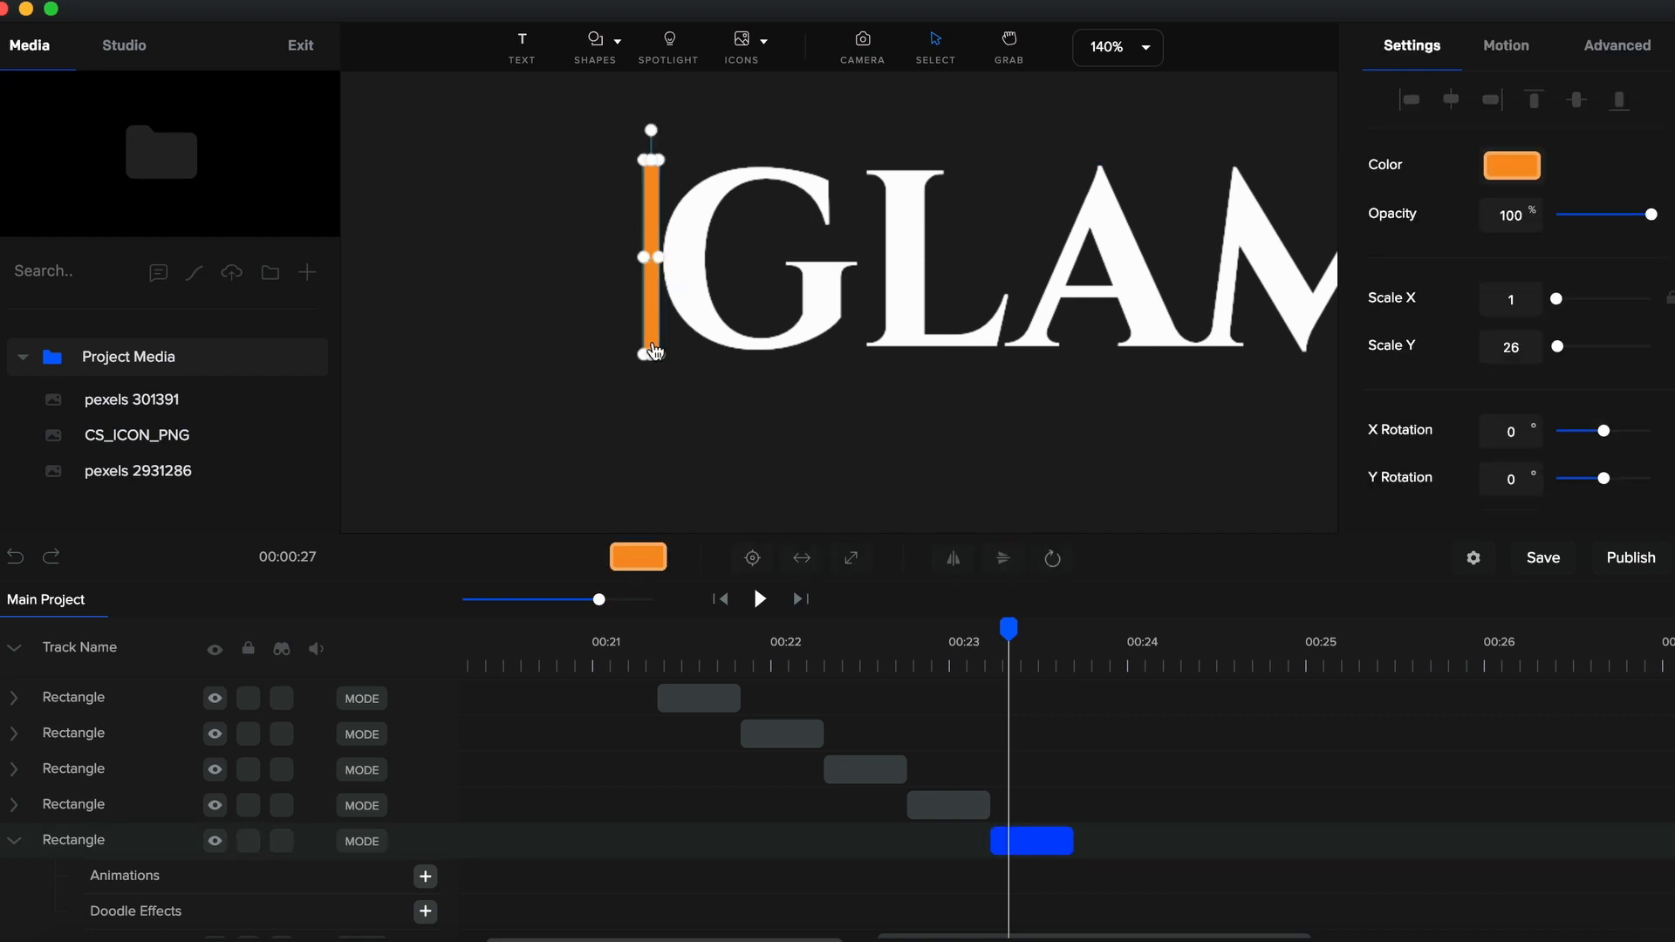
{"action": "key", "text": "super+d"}
{"action": "left_click", "coordinate": [19, 654]}
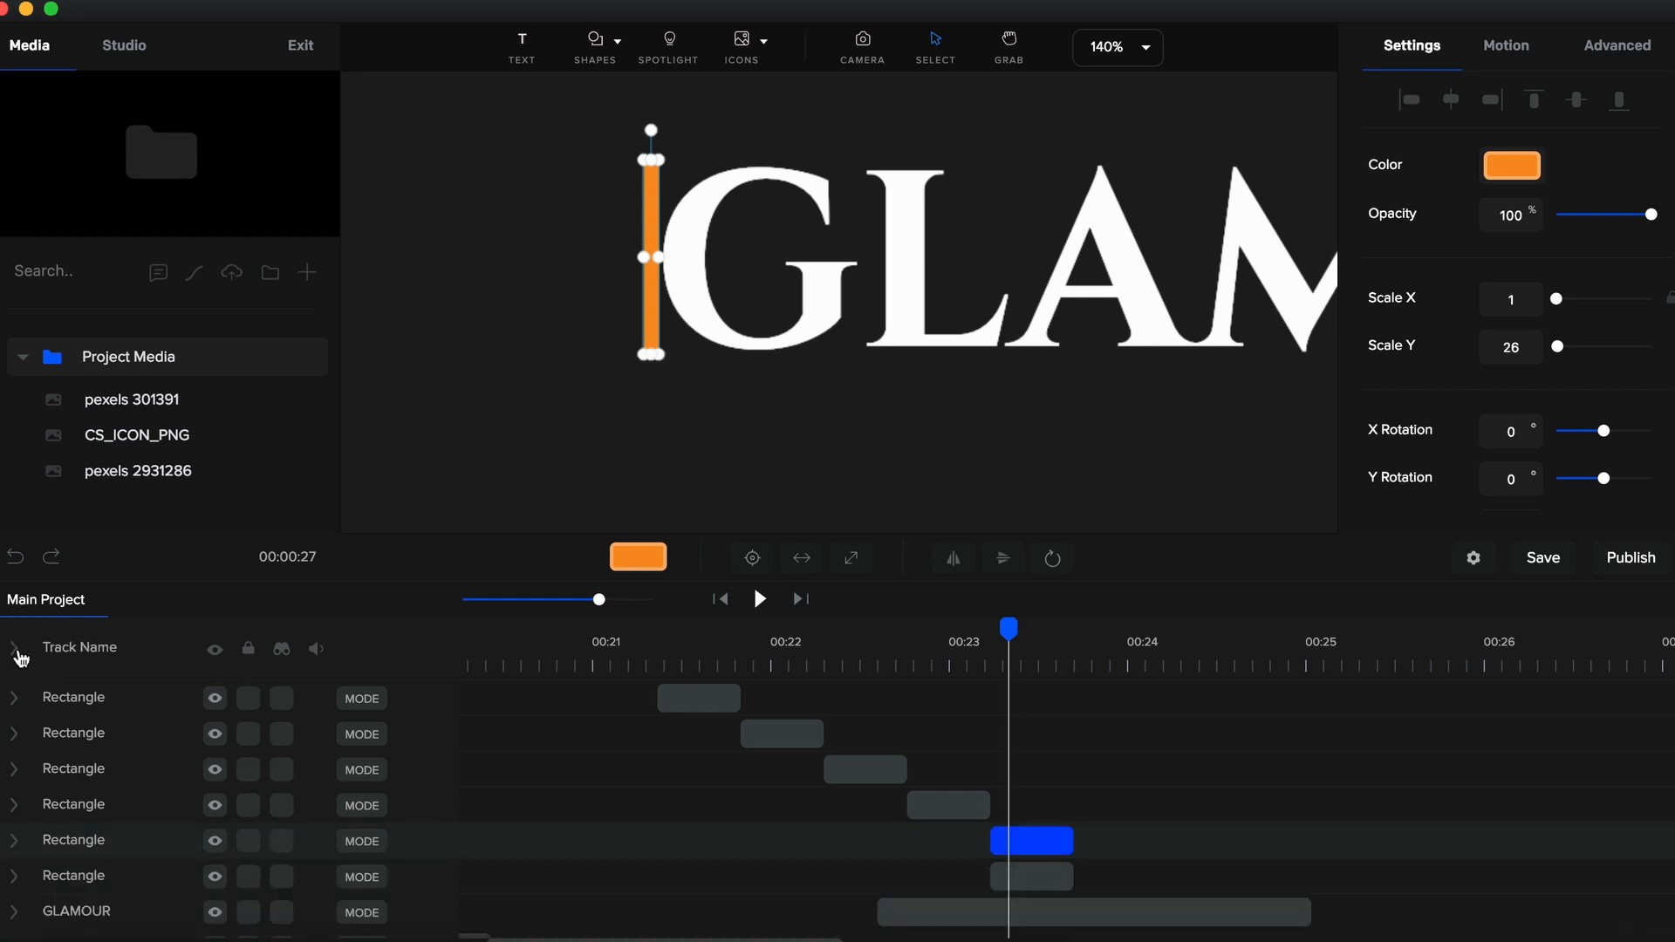
{"action": "mouse_move", "coordinate": [80, 846]}
{"action": "left_mouse_down"}
{"action": "mouse_move", "coordinate": [75, 705]}
{"action": "mouse_move", "coordinate": [65, 853]}
{"action": "mouse_move", "coordinate": [74, 820]}
{"action": "left_mouse_up"}
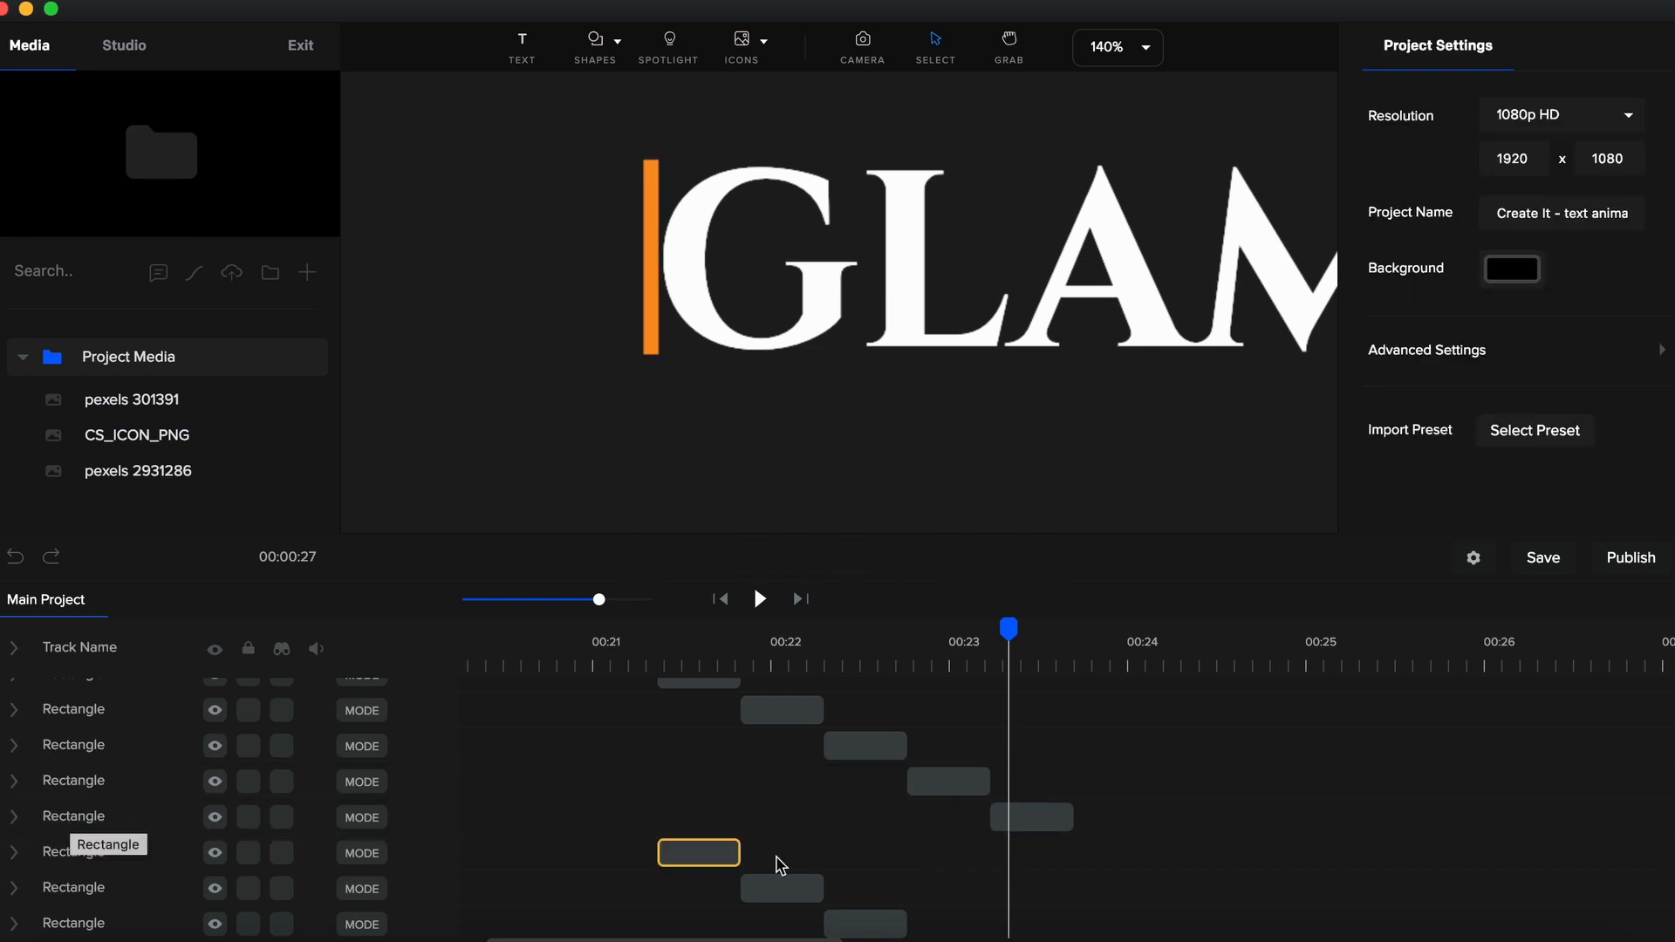
Move the duplicated orange bar across the text to just after the letter R
{"action": "left_click", "coordinate": [1039, 820]}
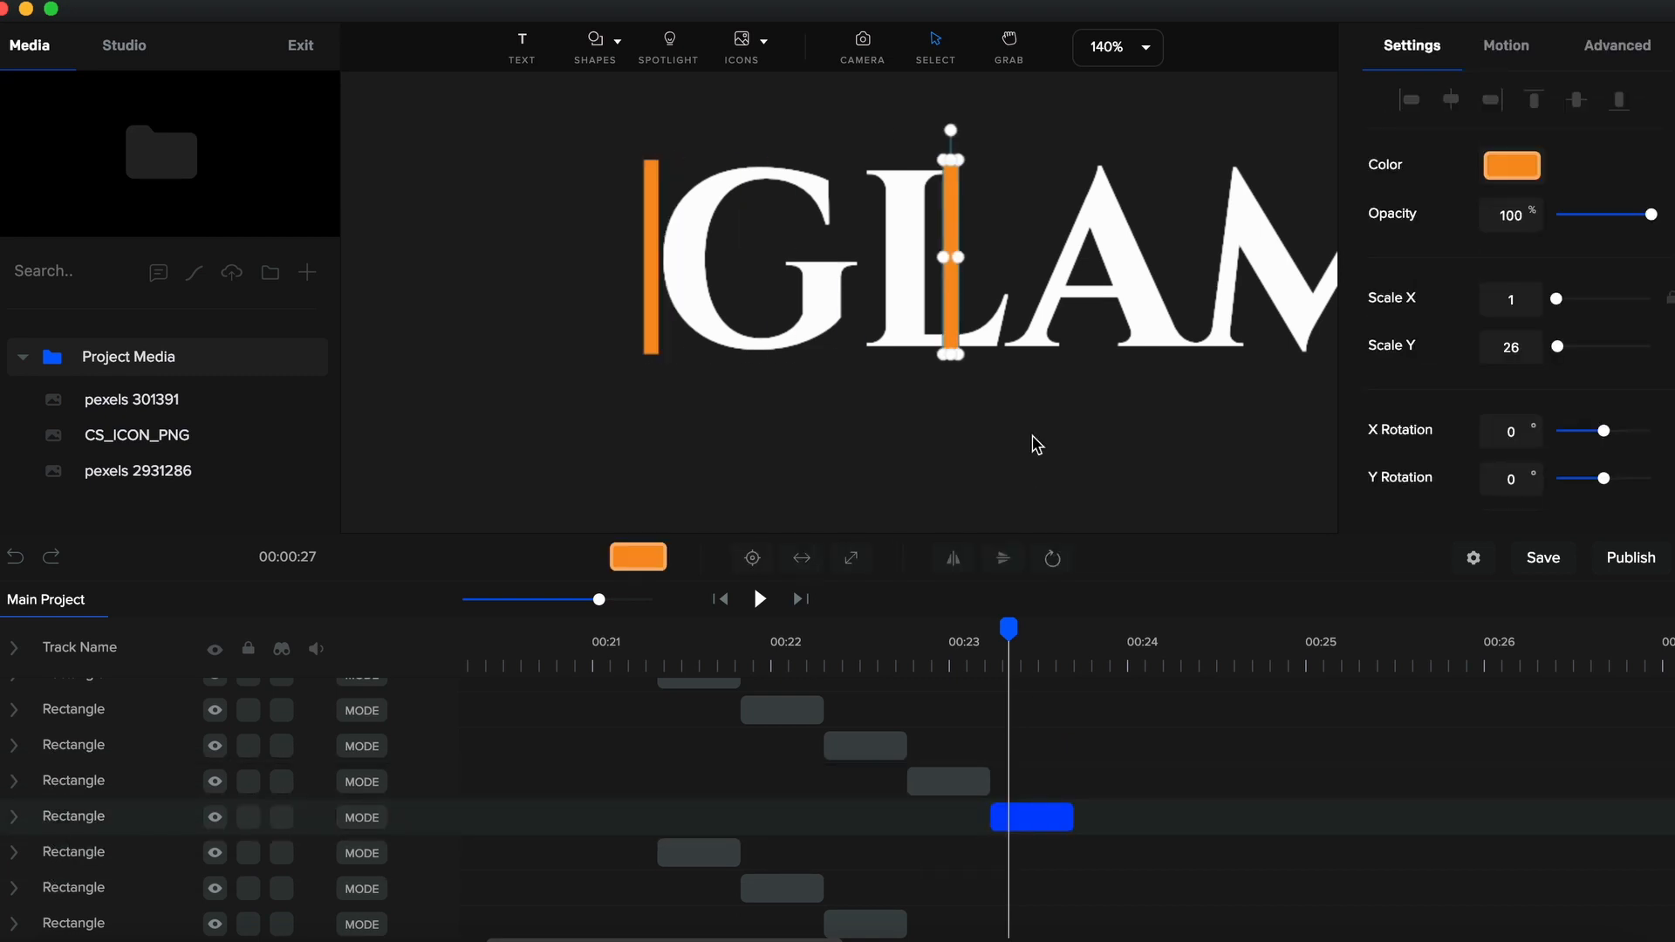
{"action": "scroll", "coordinate": [947, 356], "scroll_direction": "down", "scroll_amount": 5}
{"action": "scroll", "coordinate": [947, 356], "scroll_direction": "up", "scroll_amount": 2}
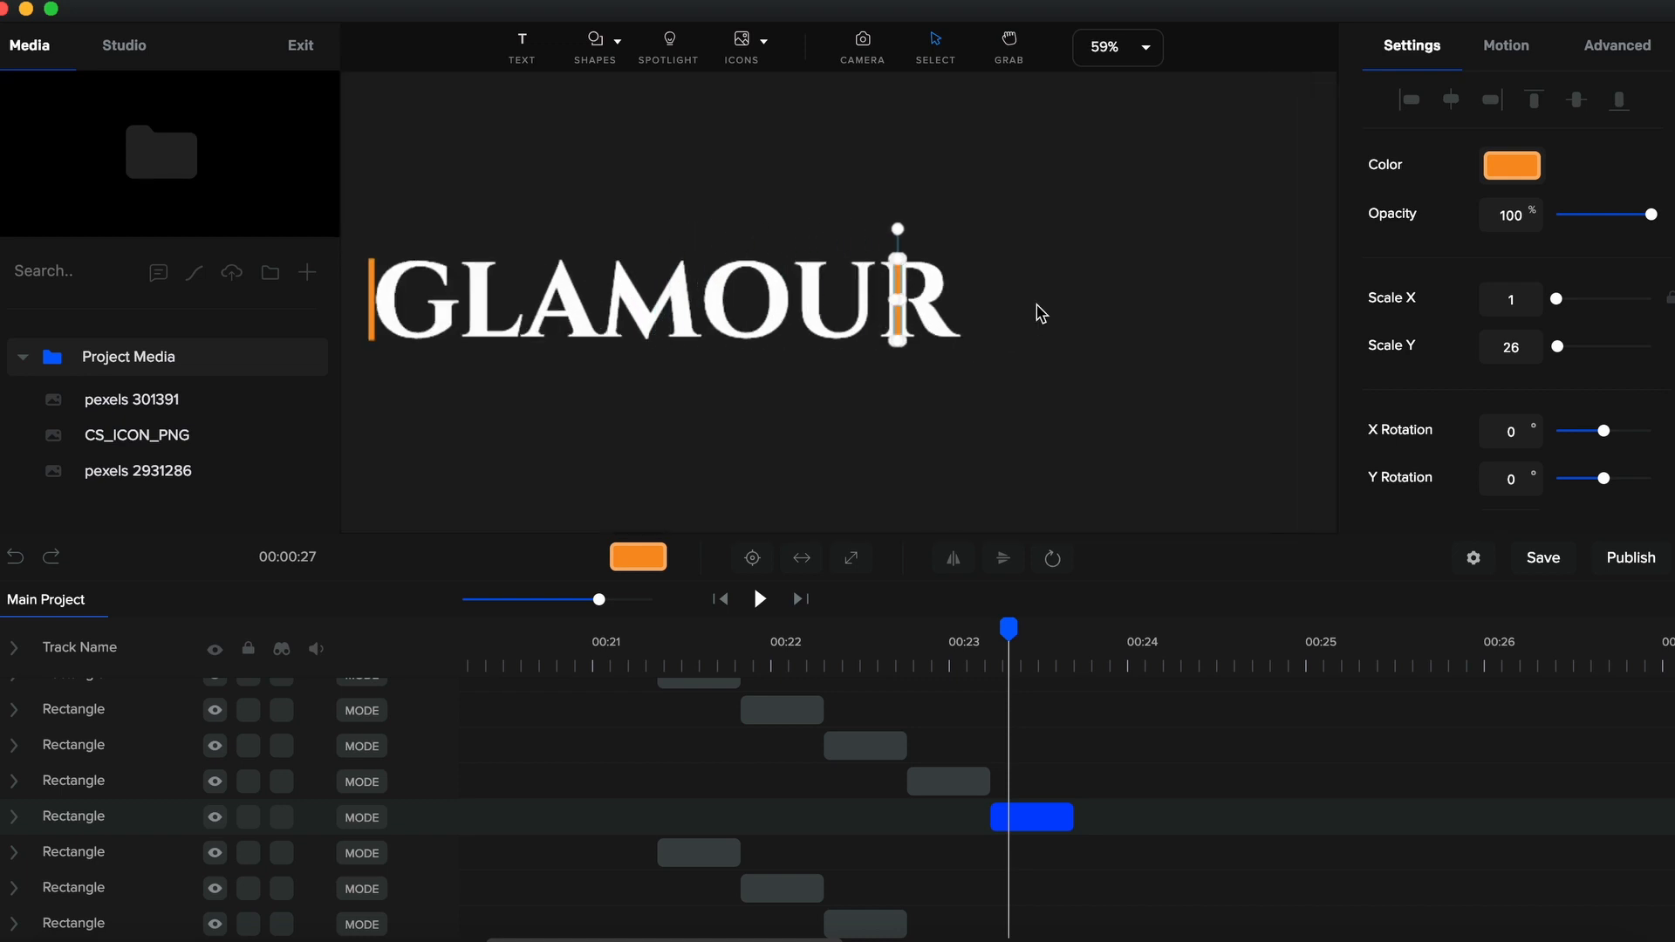
{"action": "scroll", "coordinate": [981, 340], "scroll_direction": "up", "scroll_amount": 5}
{"action": "left_click", "coordinate": [1023, 299]}
Shift the right orange bar's clip slightly earlier so it overlaps the end of the fourth right-rectangle clip
{"action": "left_click", "coordinate": [1125, 51]}
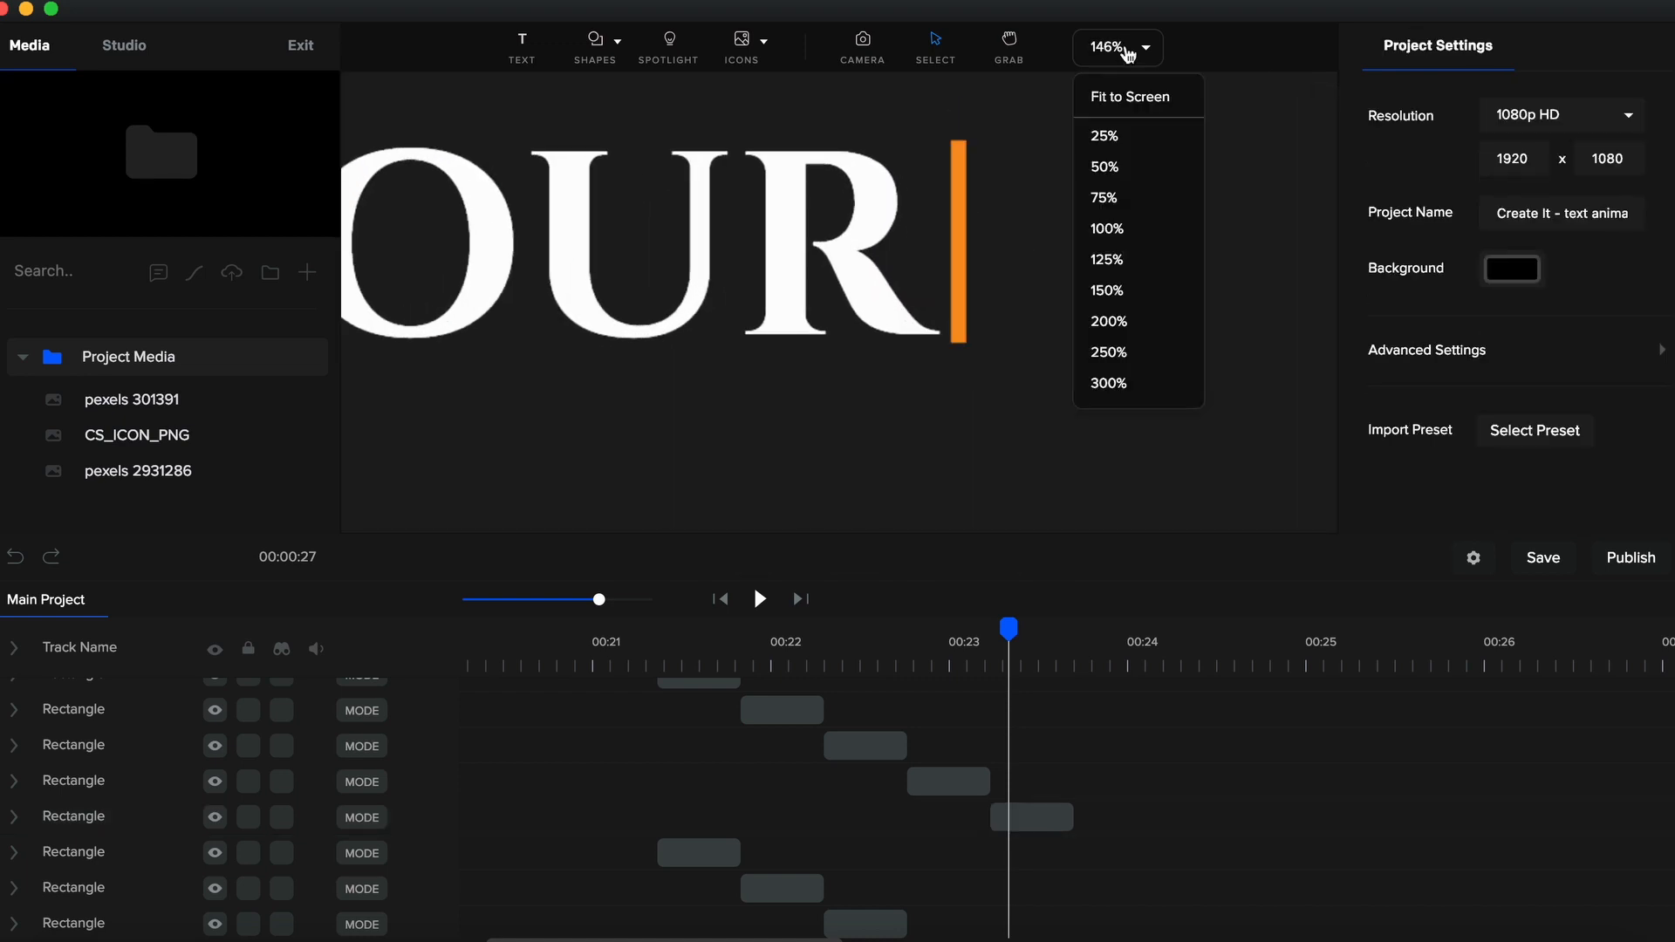
{"action": "scroll", "coordinate": [1069, 445], "scroll_direction": "down", "scroll_amount": 5}
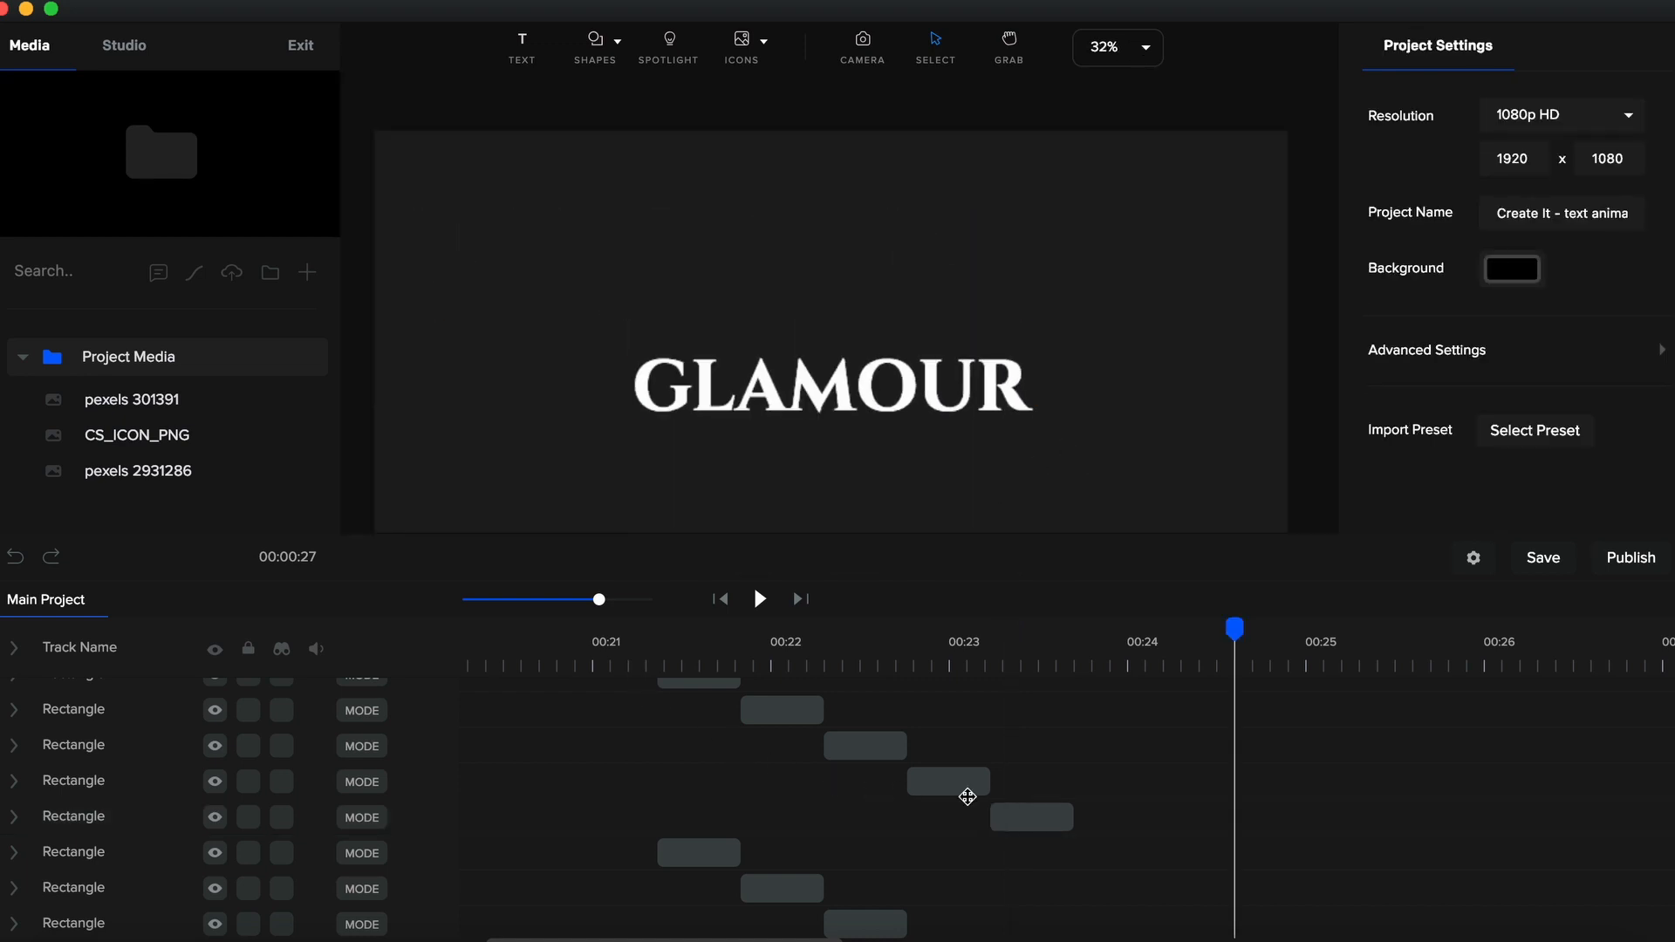
{"action": "left_click", "coordinate": [1025, 816]}
{"action": "left_click_drag", "start_coordinate": [1028, 817], "coordinate": [1007, 818]}
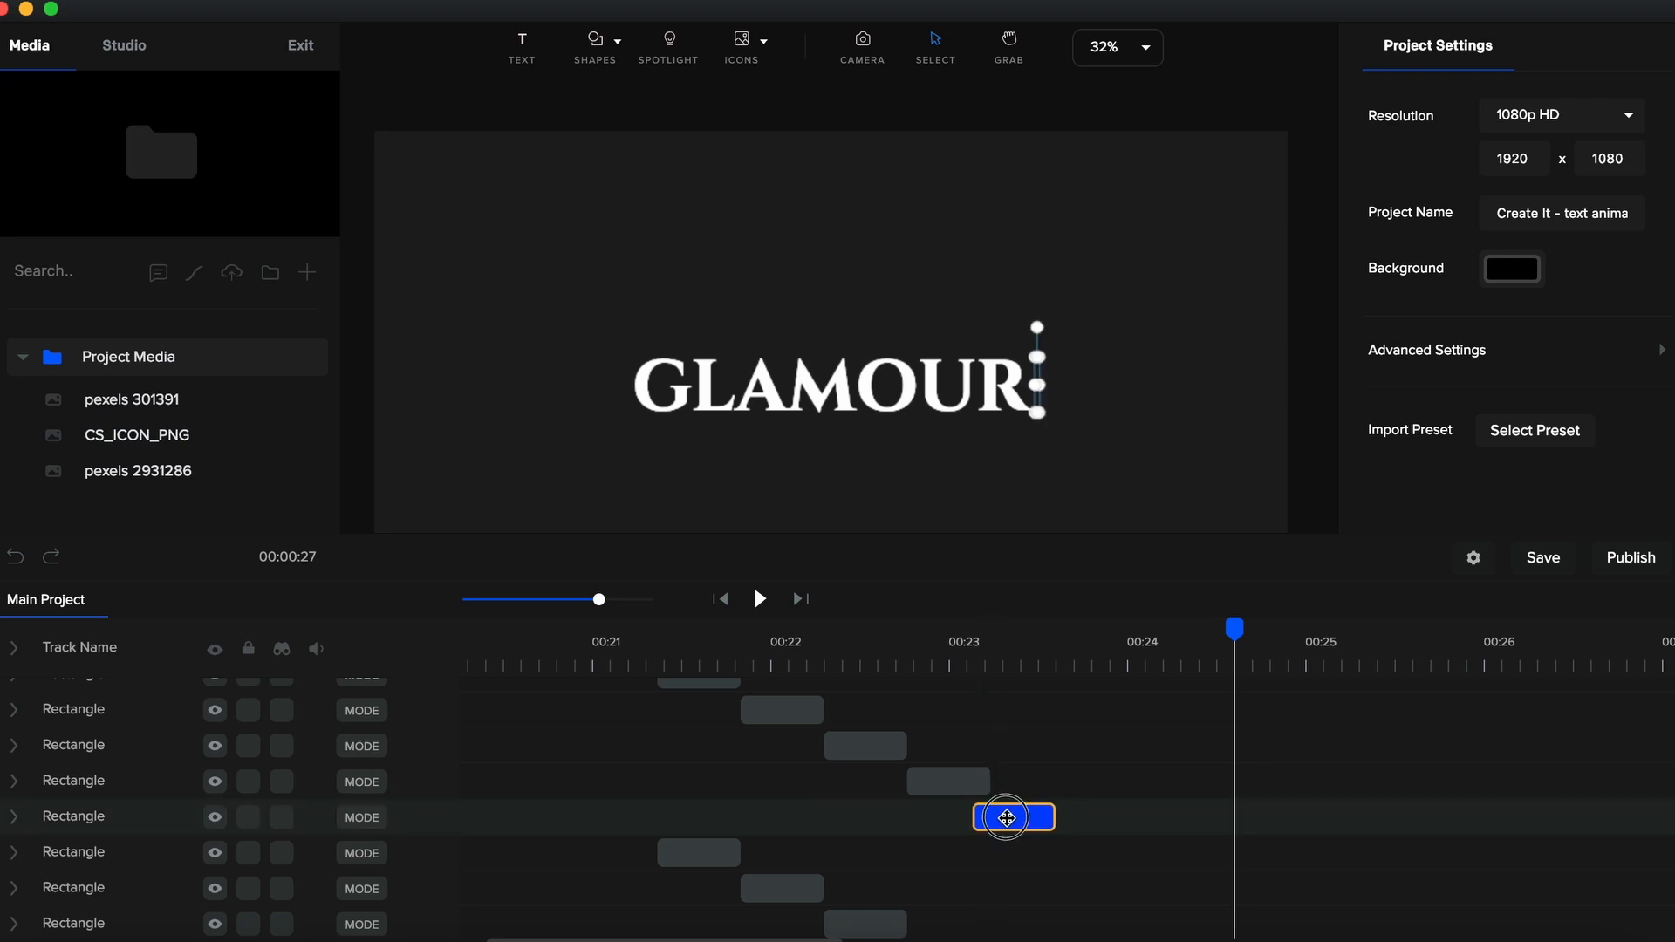
Shorten both thin orange bar clips slightly so the left and right bars end at the same time
{"action": "scroll", "coordinate": [1006, 819], "scroll_direction": "down", "scroll_amount": 3}
{"action": "left_click_drag", "start_coordinate": [1019, 876], "coordinate": [996, 876]}
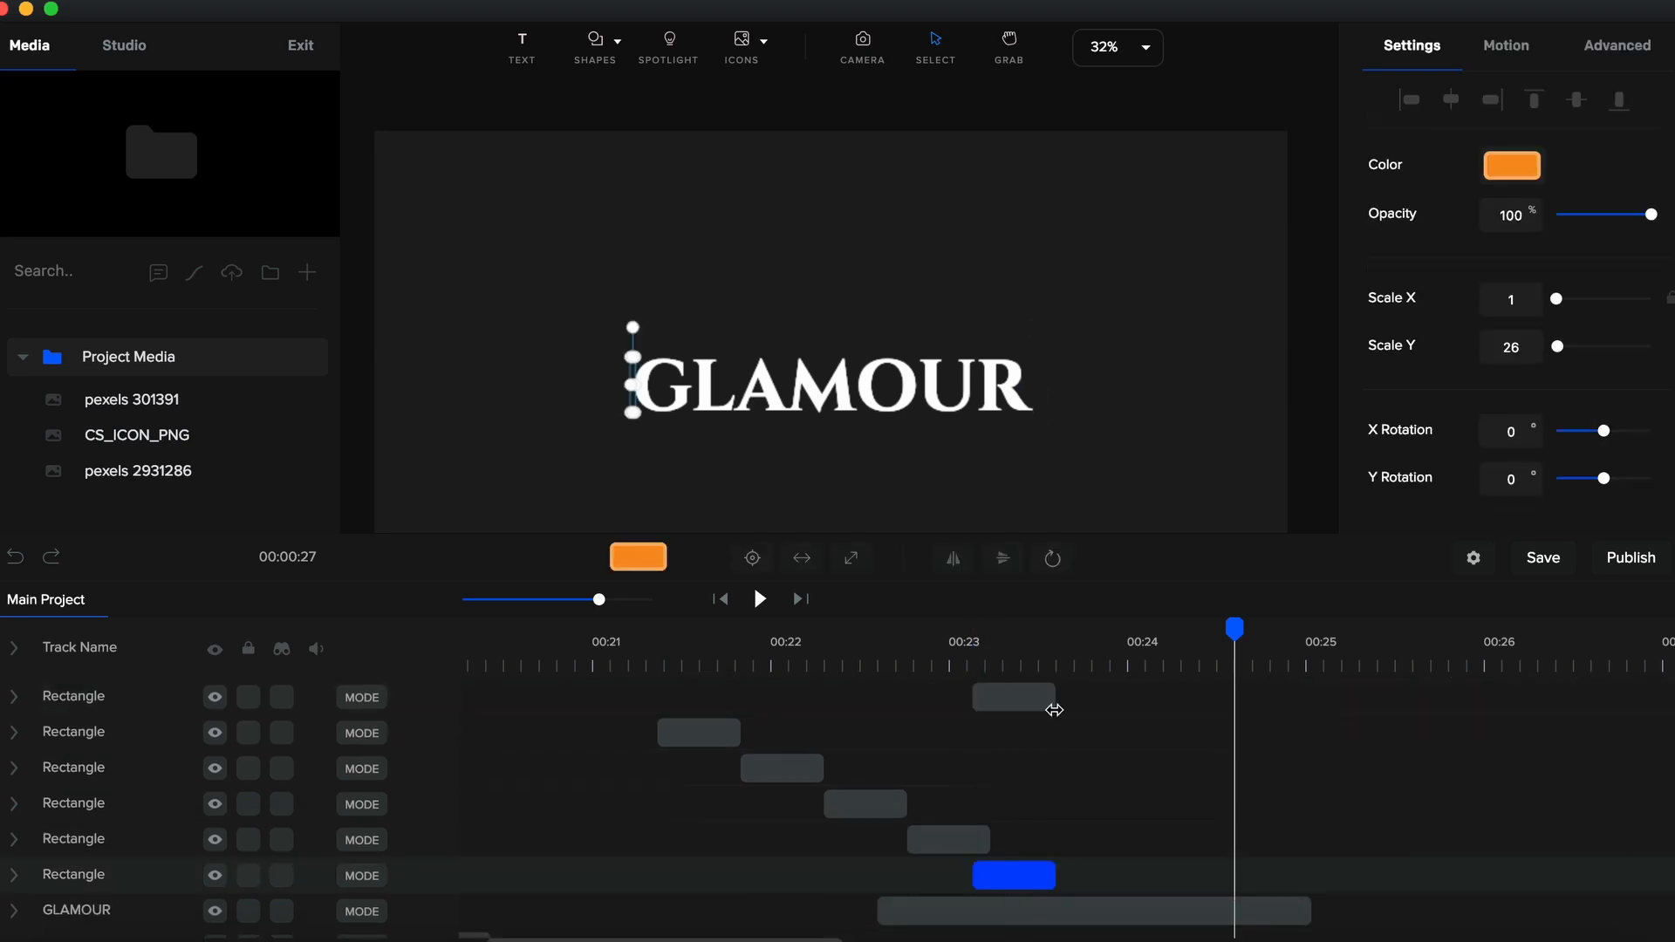
{"action": "left_click", "coordinate": [1035, 703]}
{"action": "left_click_drag", "start_coordinate": [1053, 698], "coordinate": [1039, 699]}
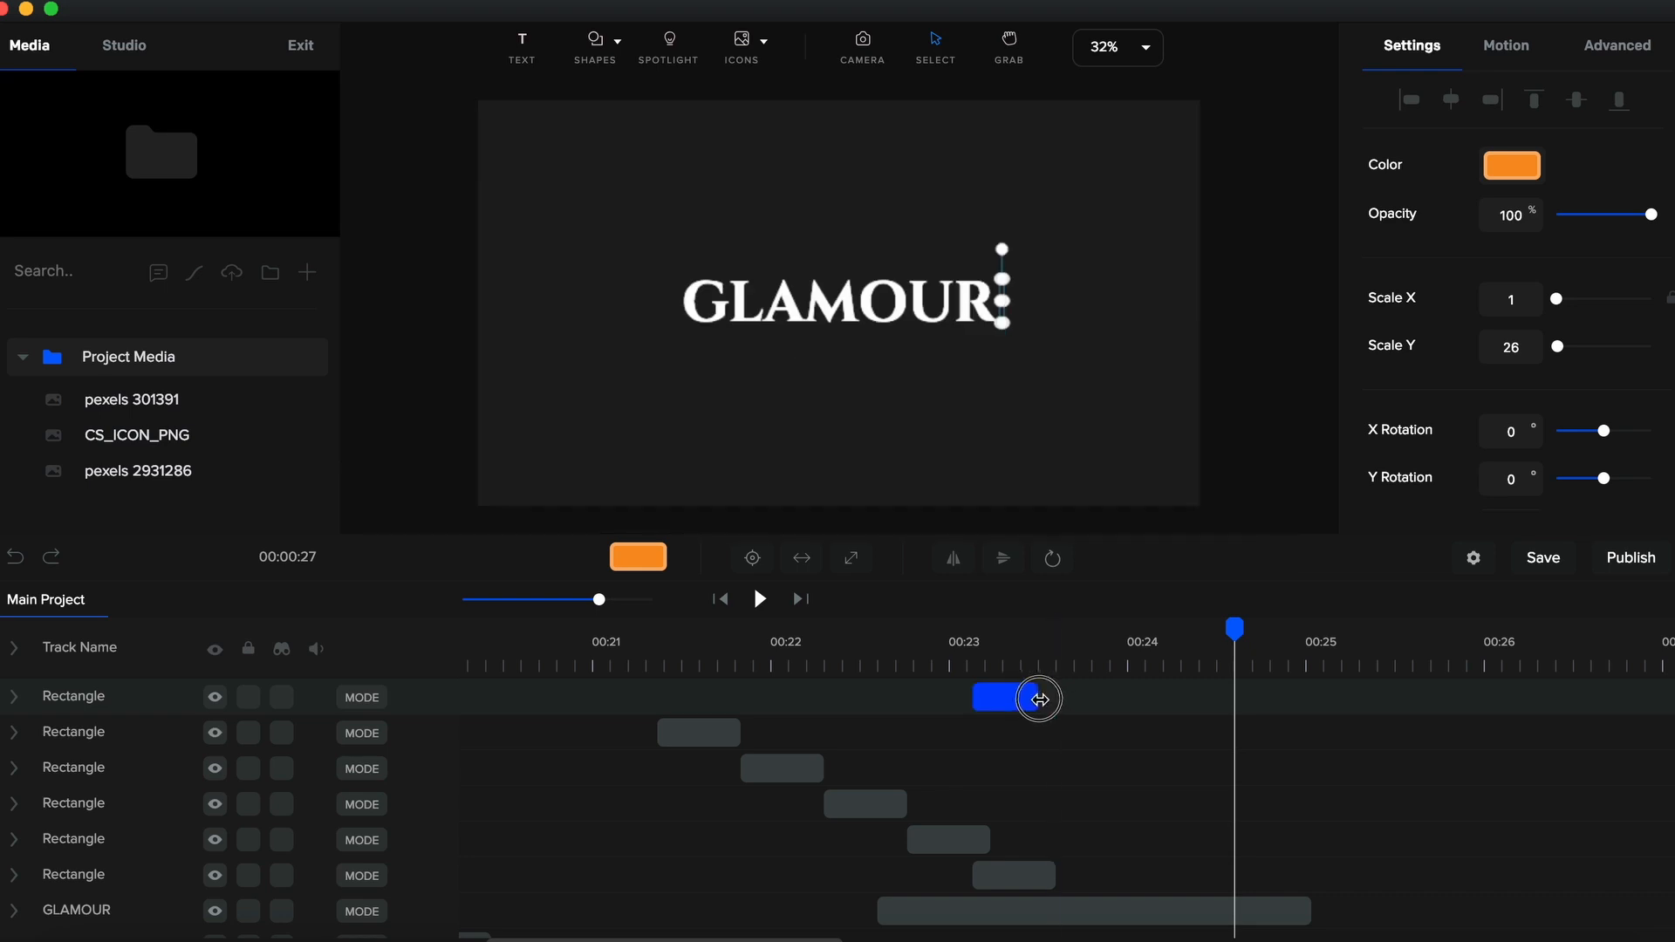
{"action": "left_click", "coordinate": [1036, 876]}
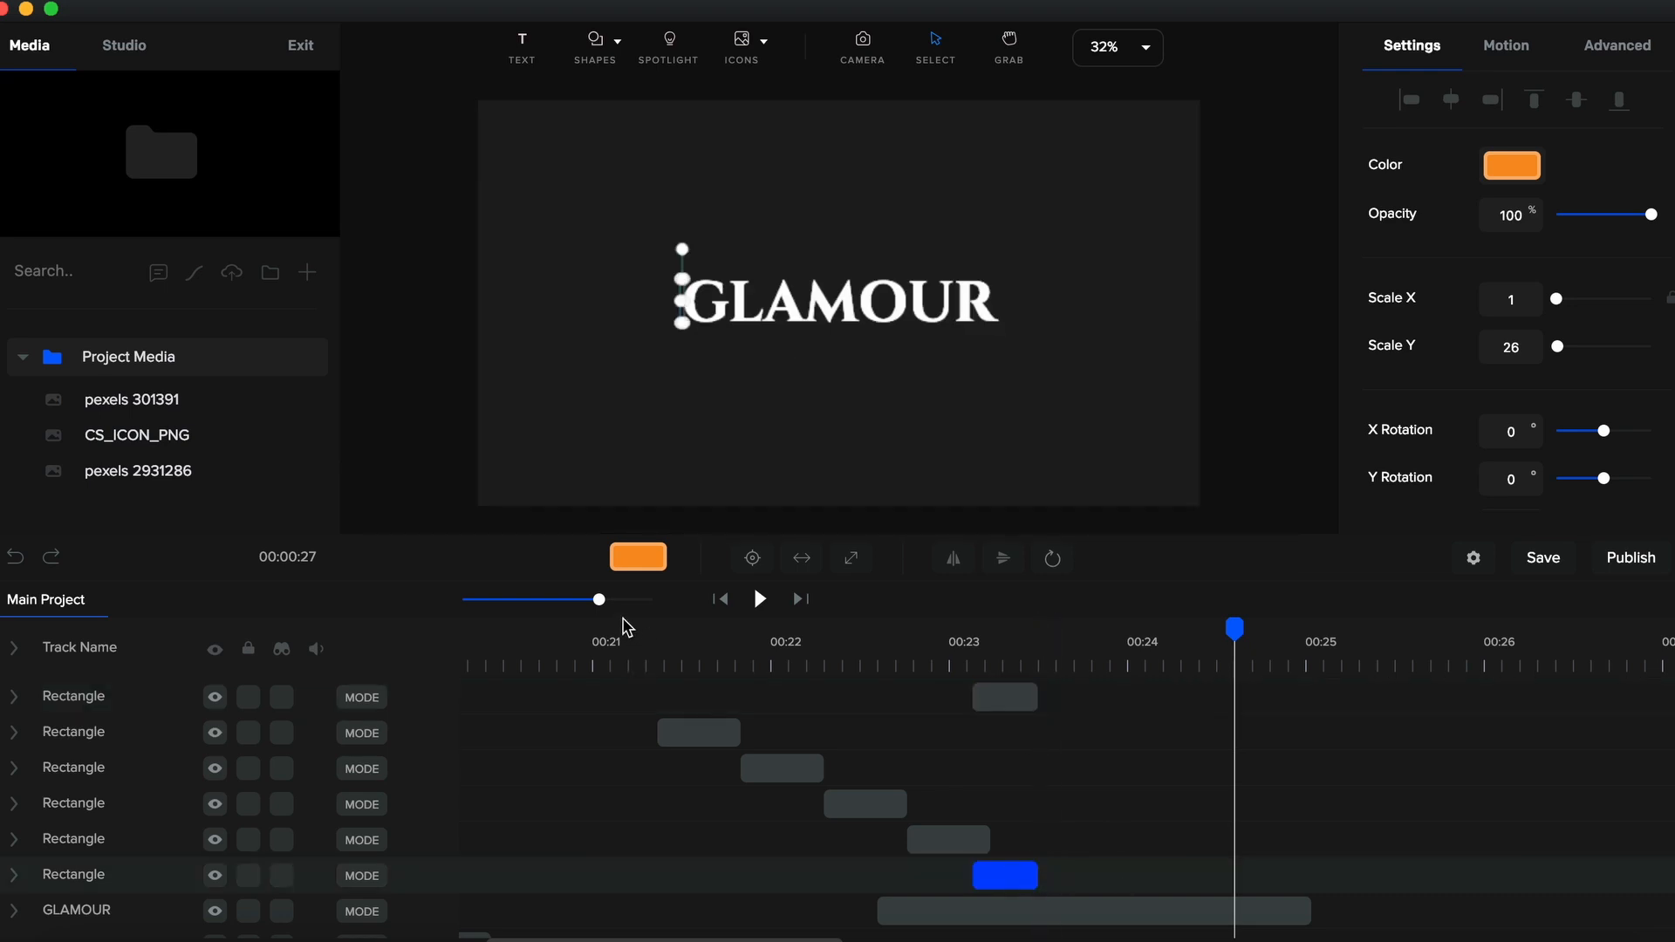
Set the GLAMOUR text's letter spacing to 200 just after its first animation ends
{"action": "left_click_drag", "start_coordinate": [598, 599], "coordinate": [575, 599]}
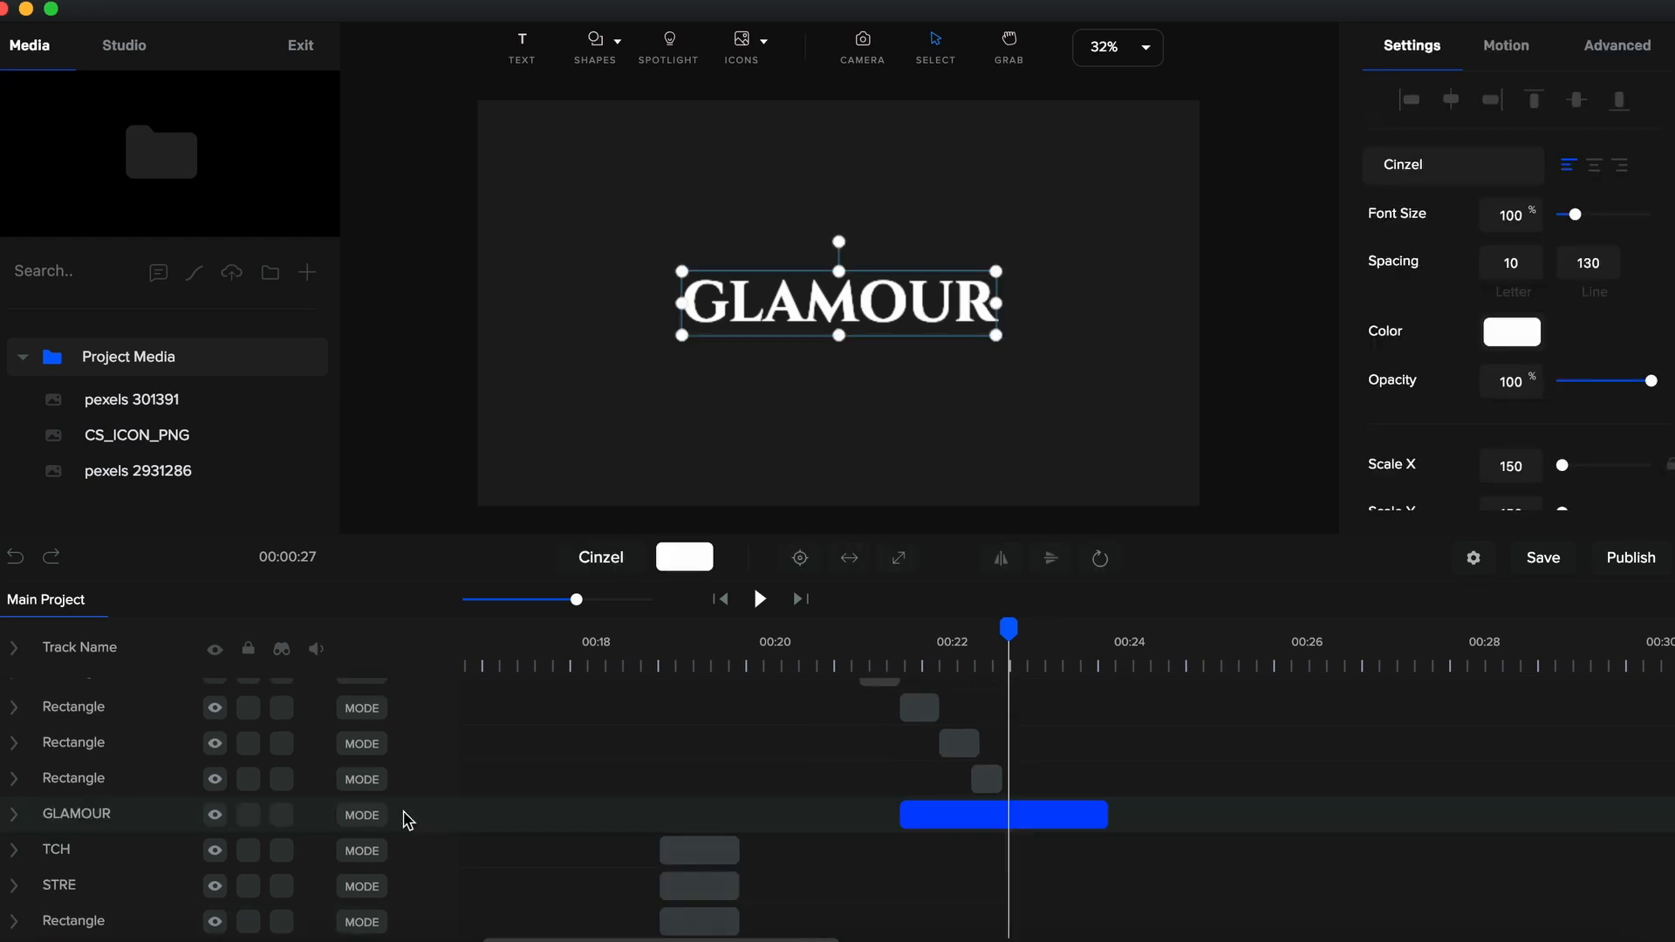
{"action": "left_click", "coordinate": [13, 815]}
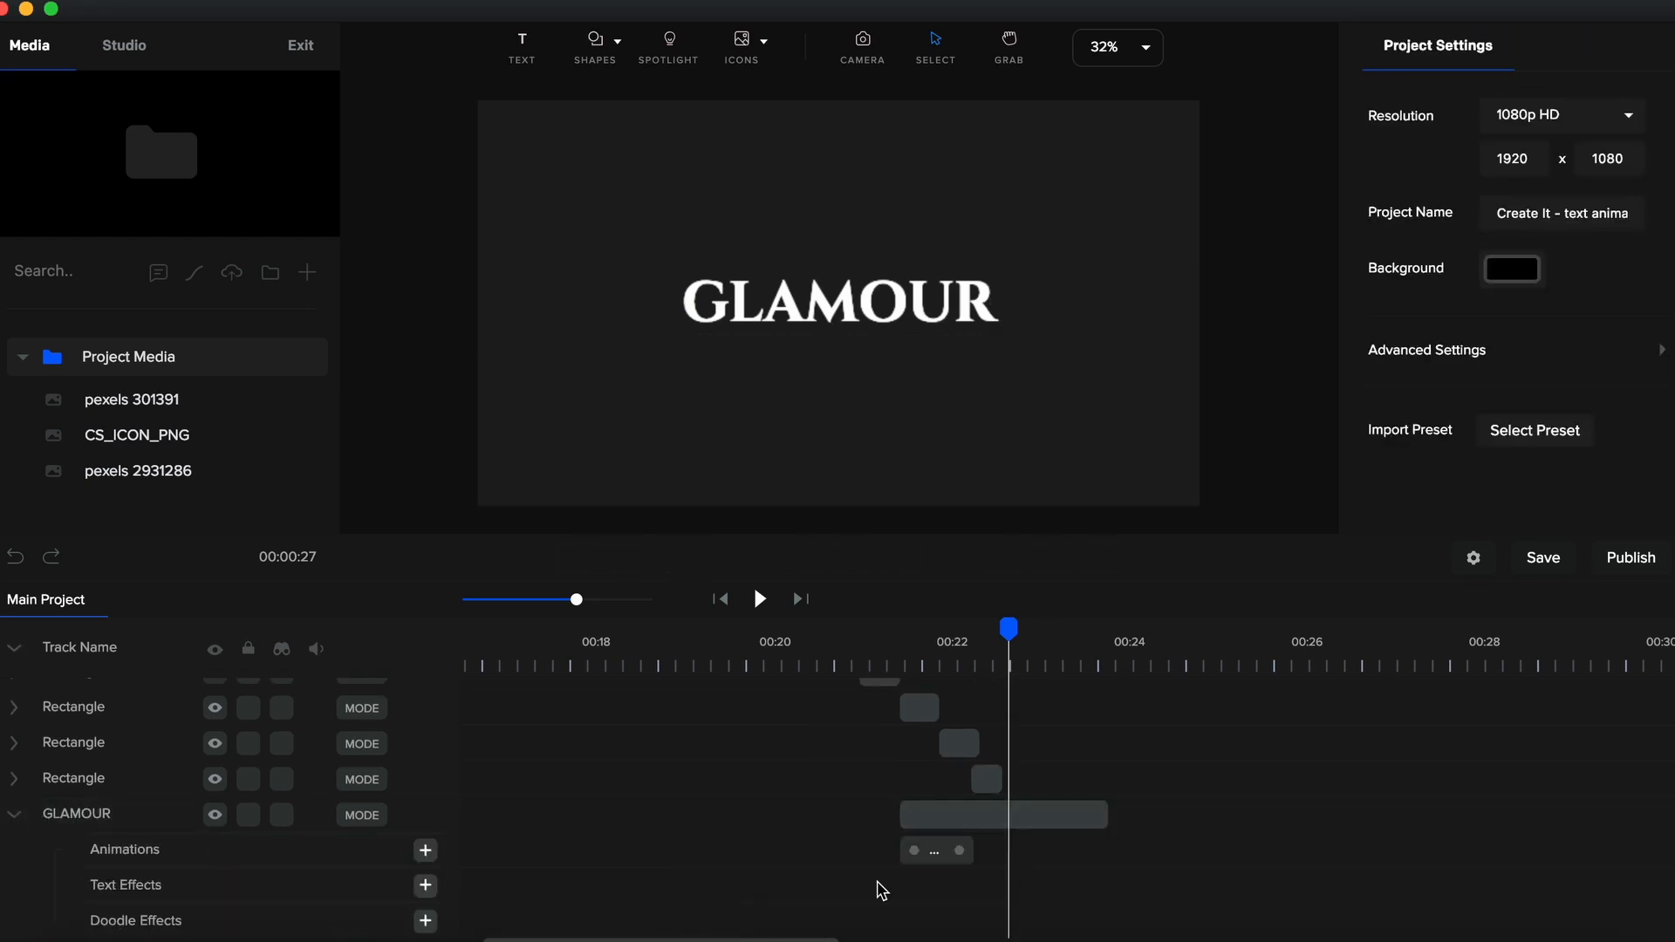
{"action": "left_click", "coordinate": [946, 859]}
{"action": "scroll", "coordinate": [942, 860], "scroll_direction": "down", "scroll_amount": 2}
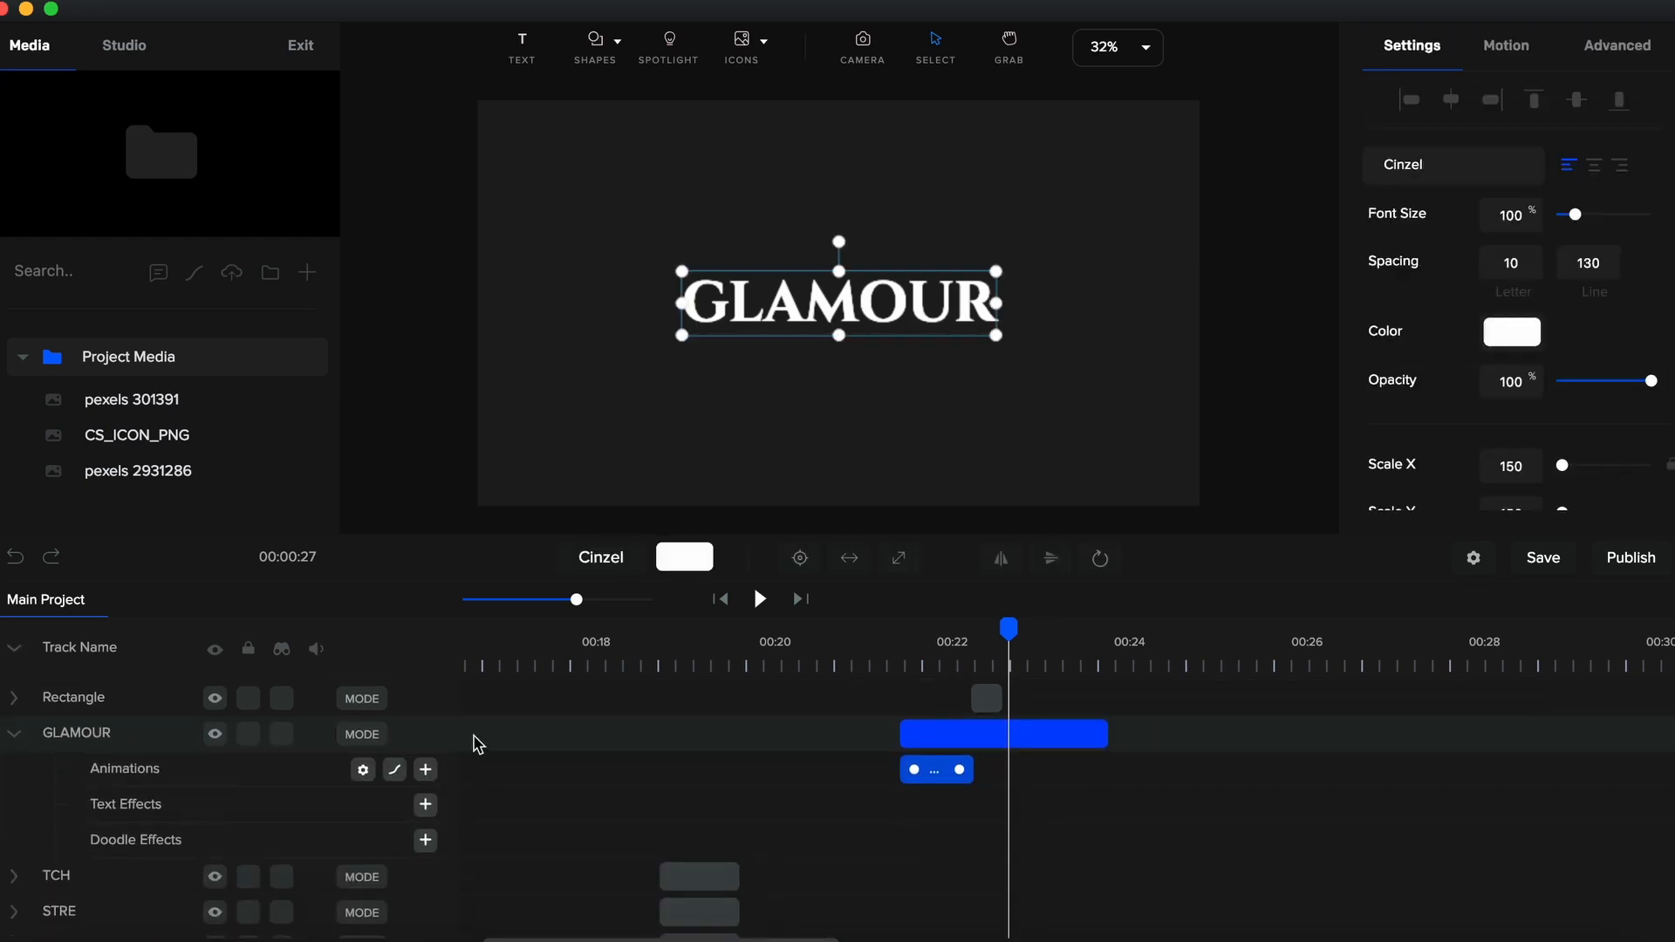
{"action": "left_click", "coordinate": [363, 771]}
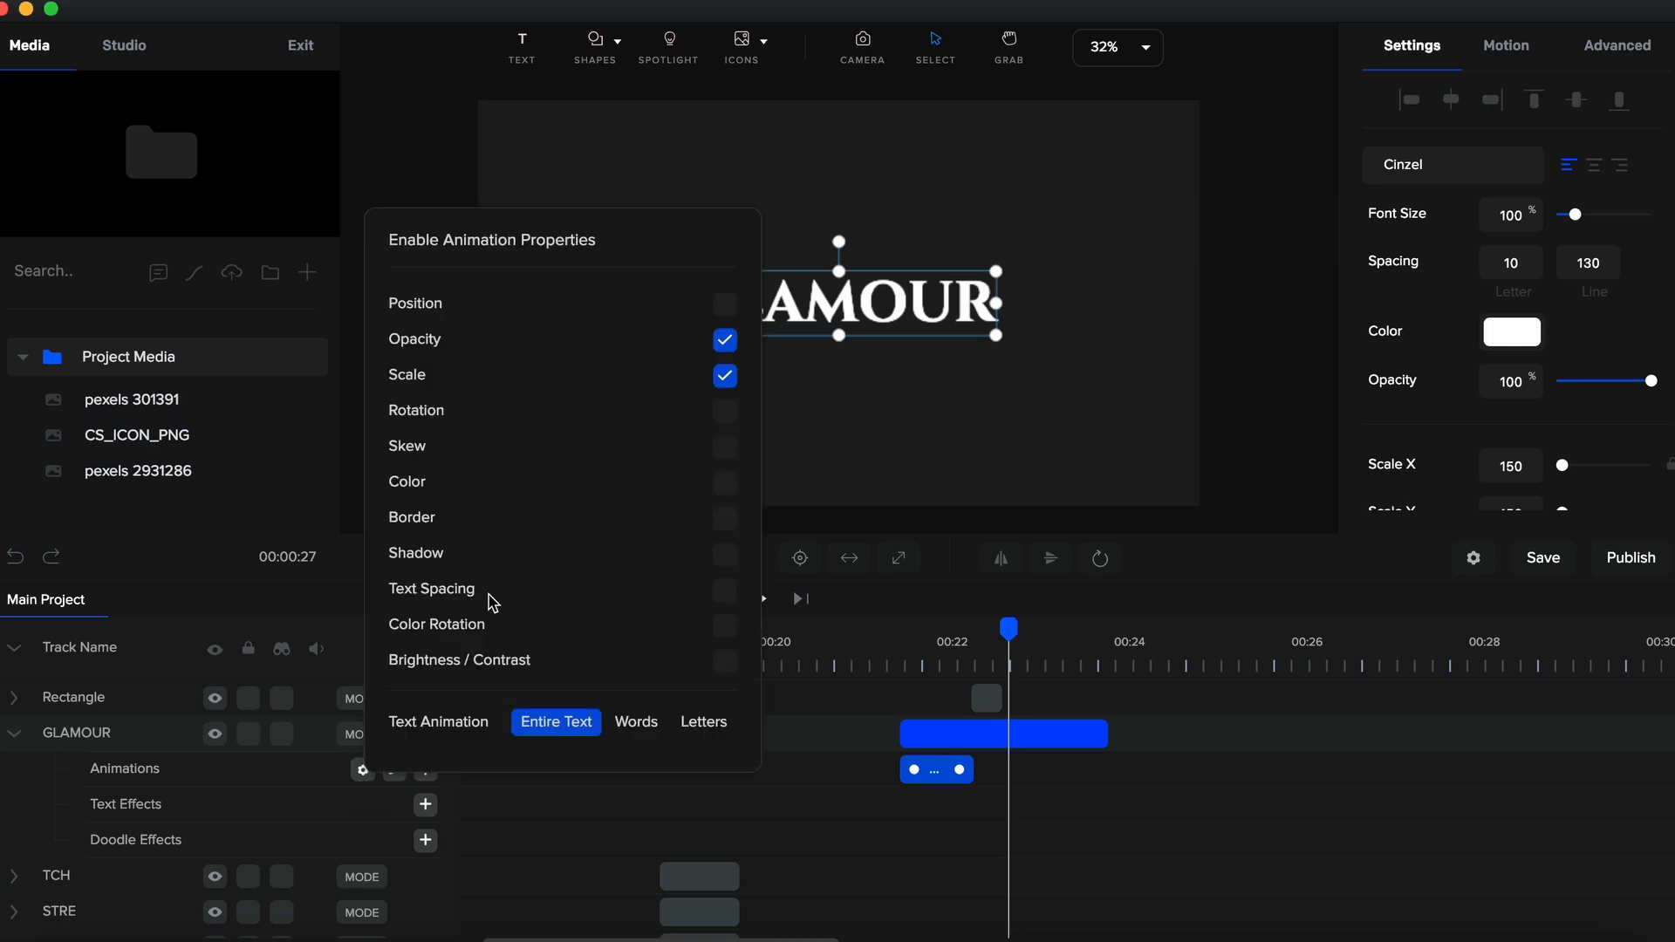
{"action": "left_click", "coordinate": [940, 771]}
{"action": "left_click", "coordinate": [984, 663]}
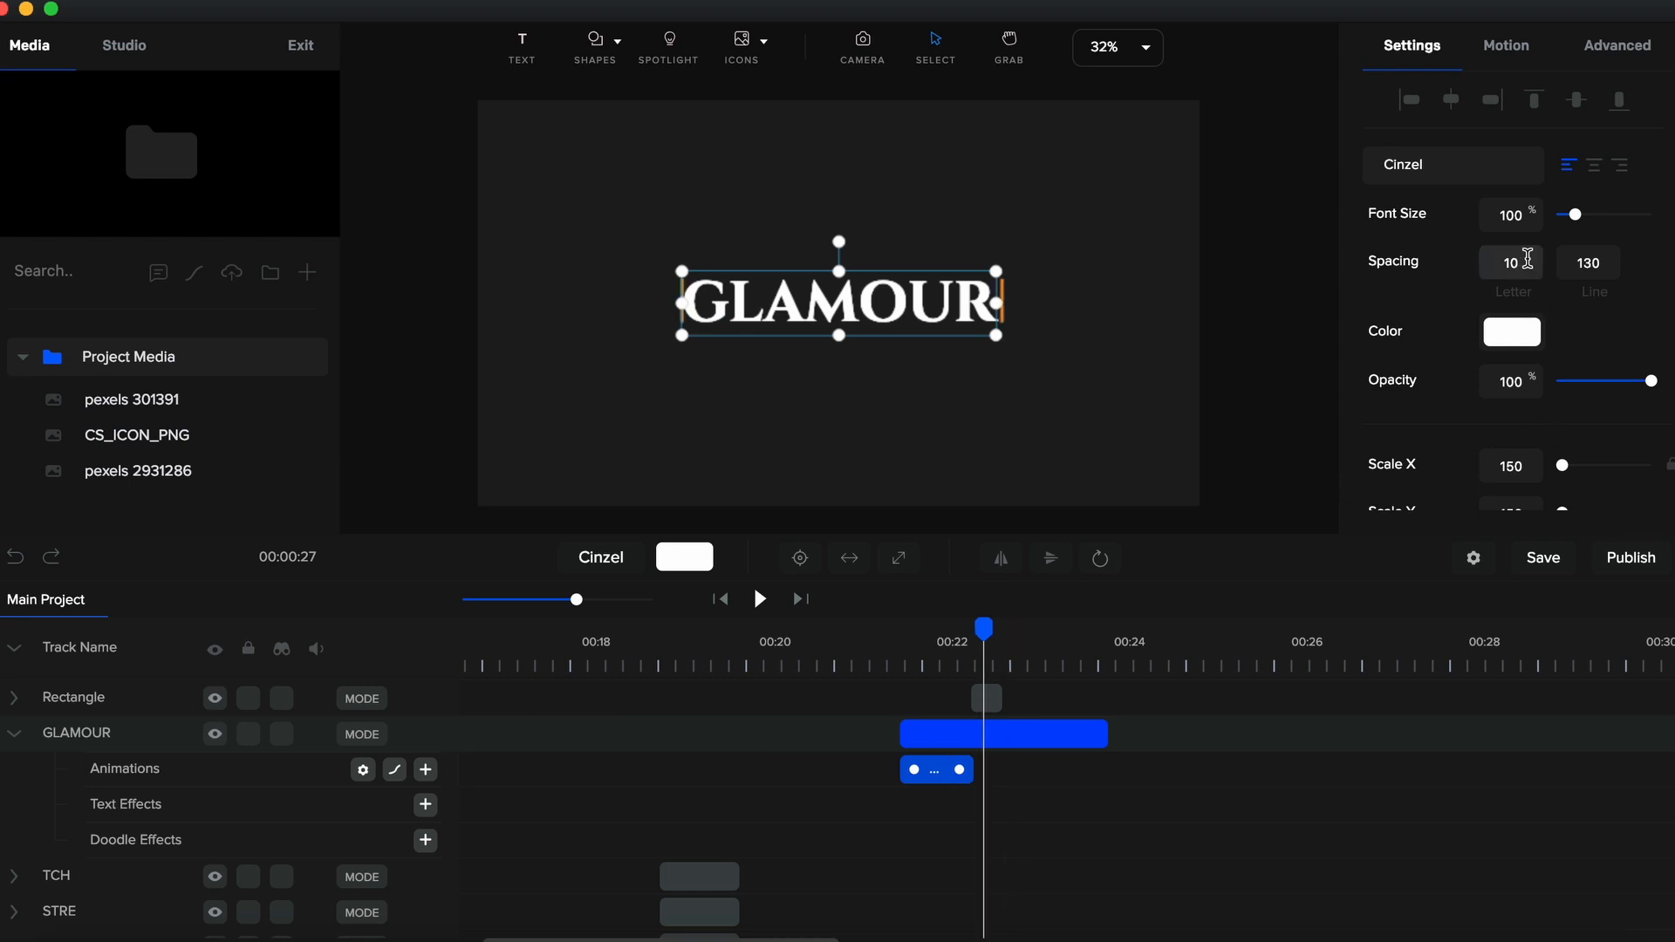
{"action": "double_click", "coordinate": [1527, 258]}
{"action": "type", "text": "200"}
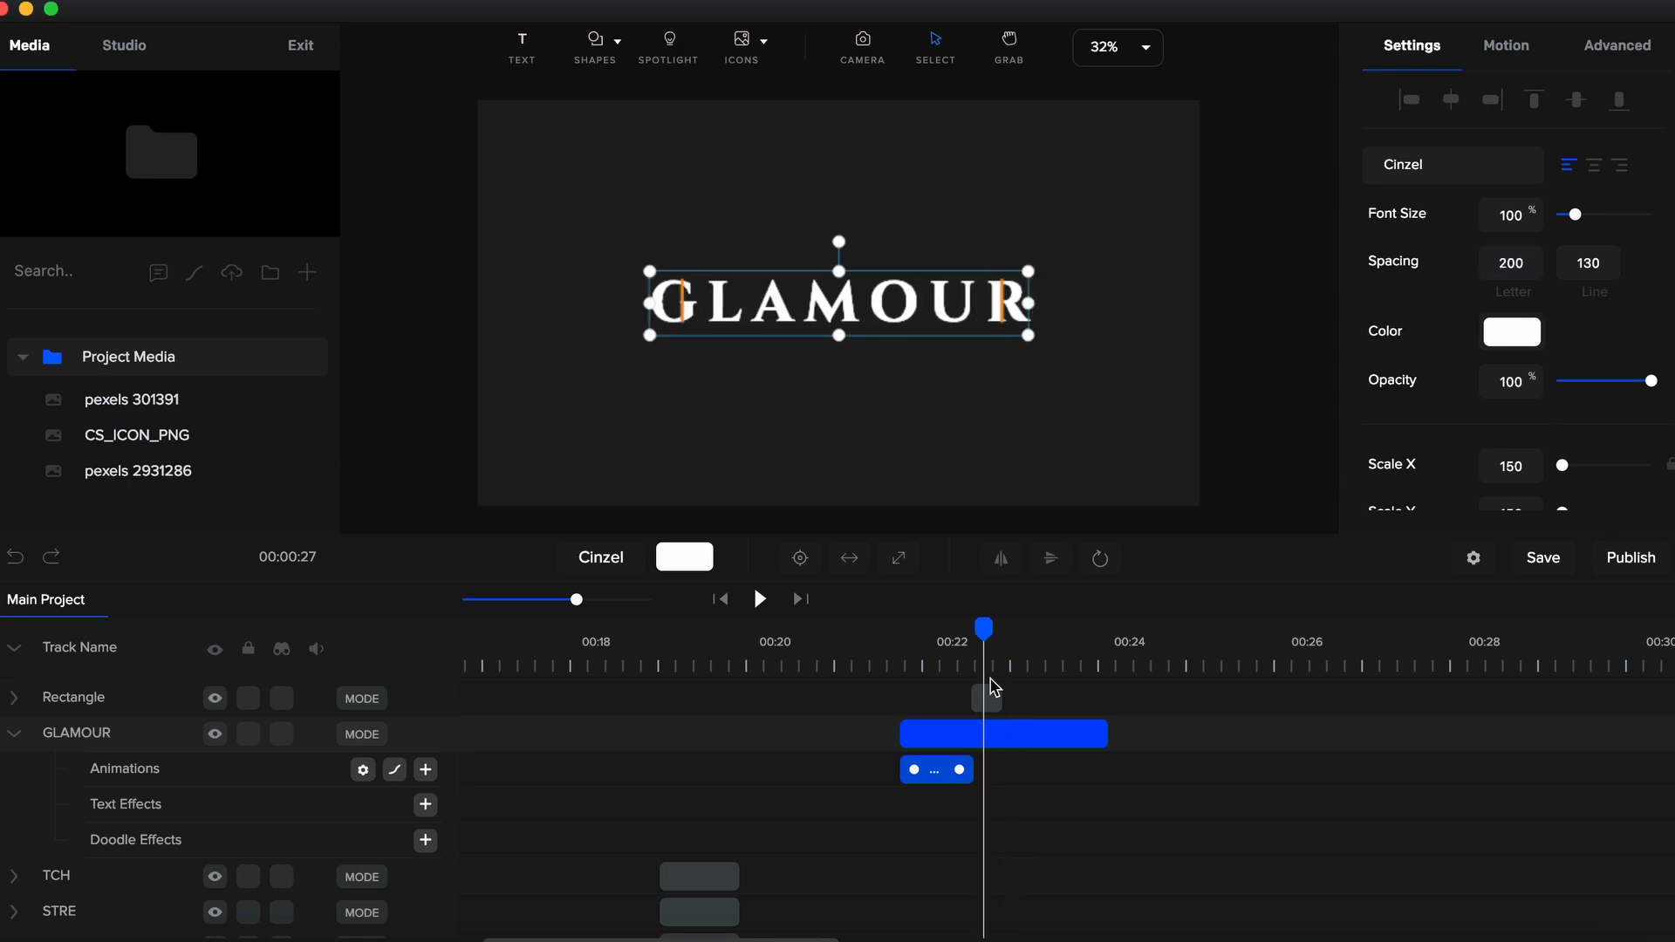
Nudge the left orange bar outward to just before the letter G of the widened GLAMOUR text
{"action": "left_click", "coordinate": [1035, 665]}
{"action": "left_click", "coordinate": [989, 709]}
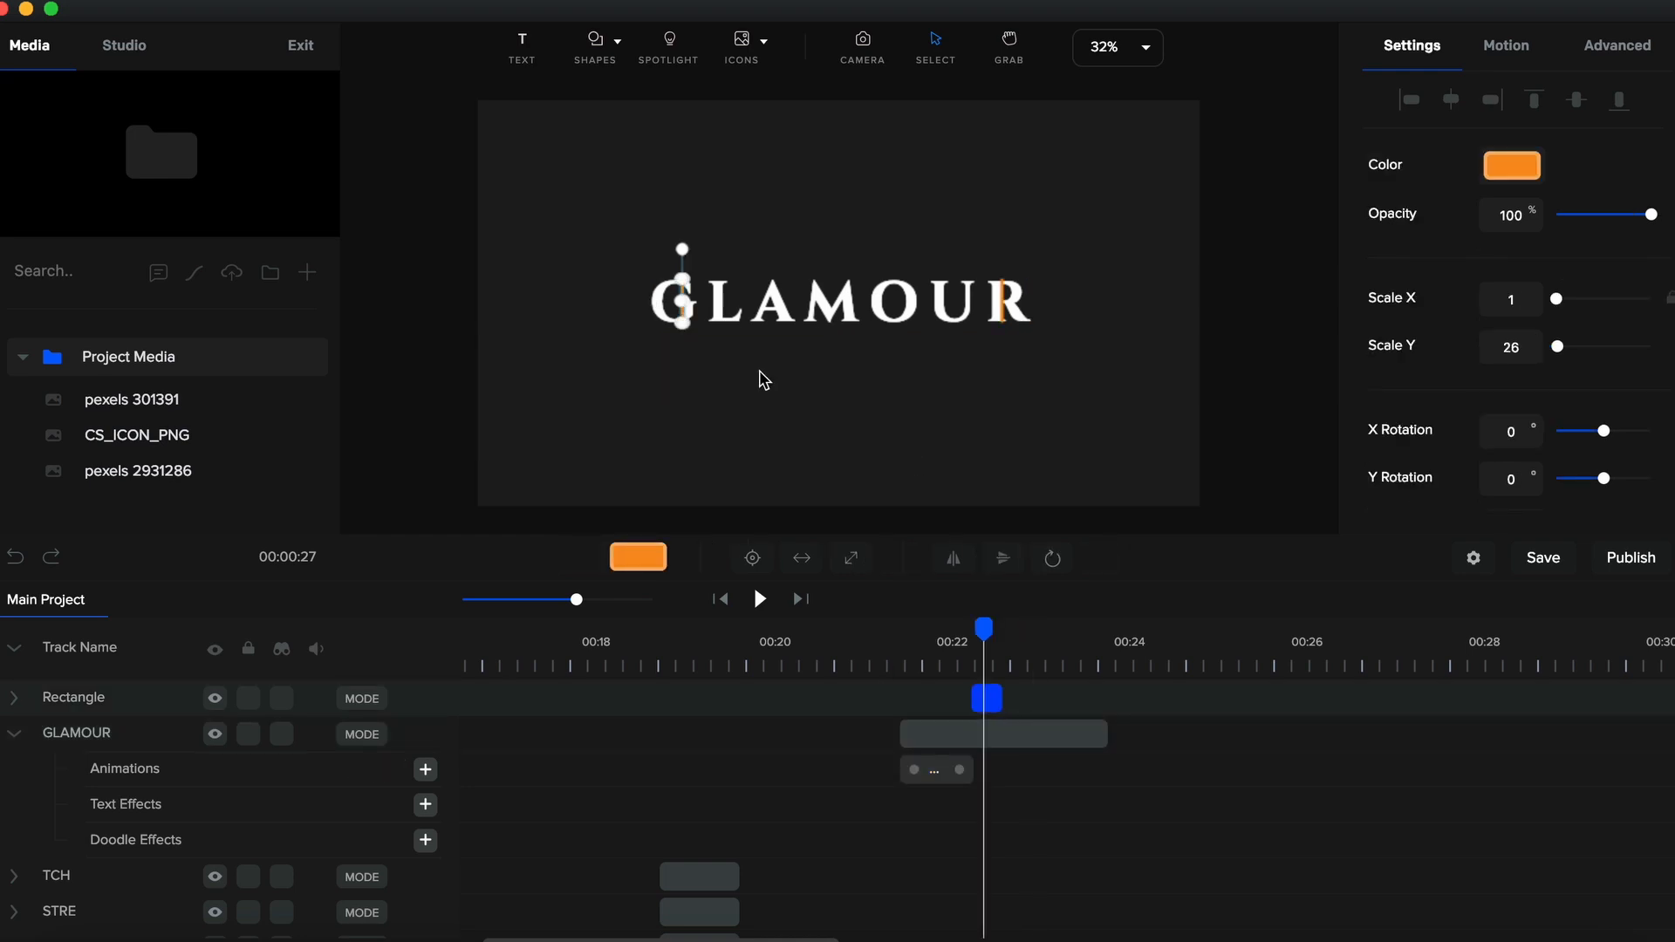
{"action": "key", "text": "Left"}
{"action": "key", "text": "Left"}
{"action": "key", "text": "Left"}
{"action": "key", "text": "Left"}
{"action": "key", "text": "Left"}
{"action": "key", "text": "Left"}
{"action": "key", "text": "Left"}
{"action": "key", "text": "Left"}
{"action": "key", "text": "Left"}
{"action": "key", "text": "Left"}
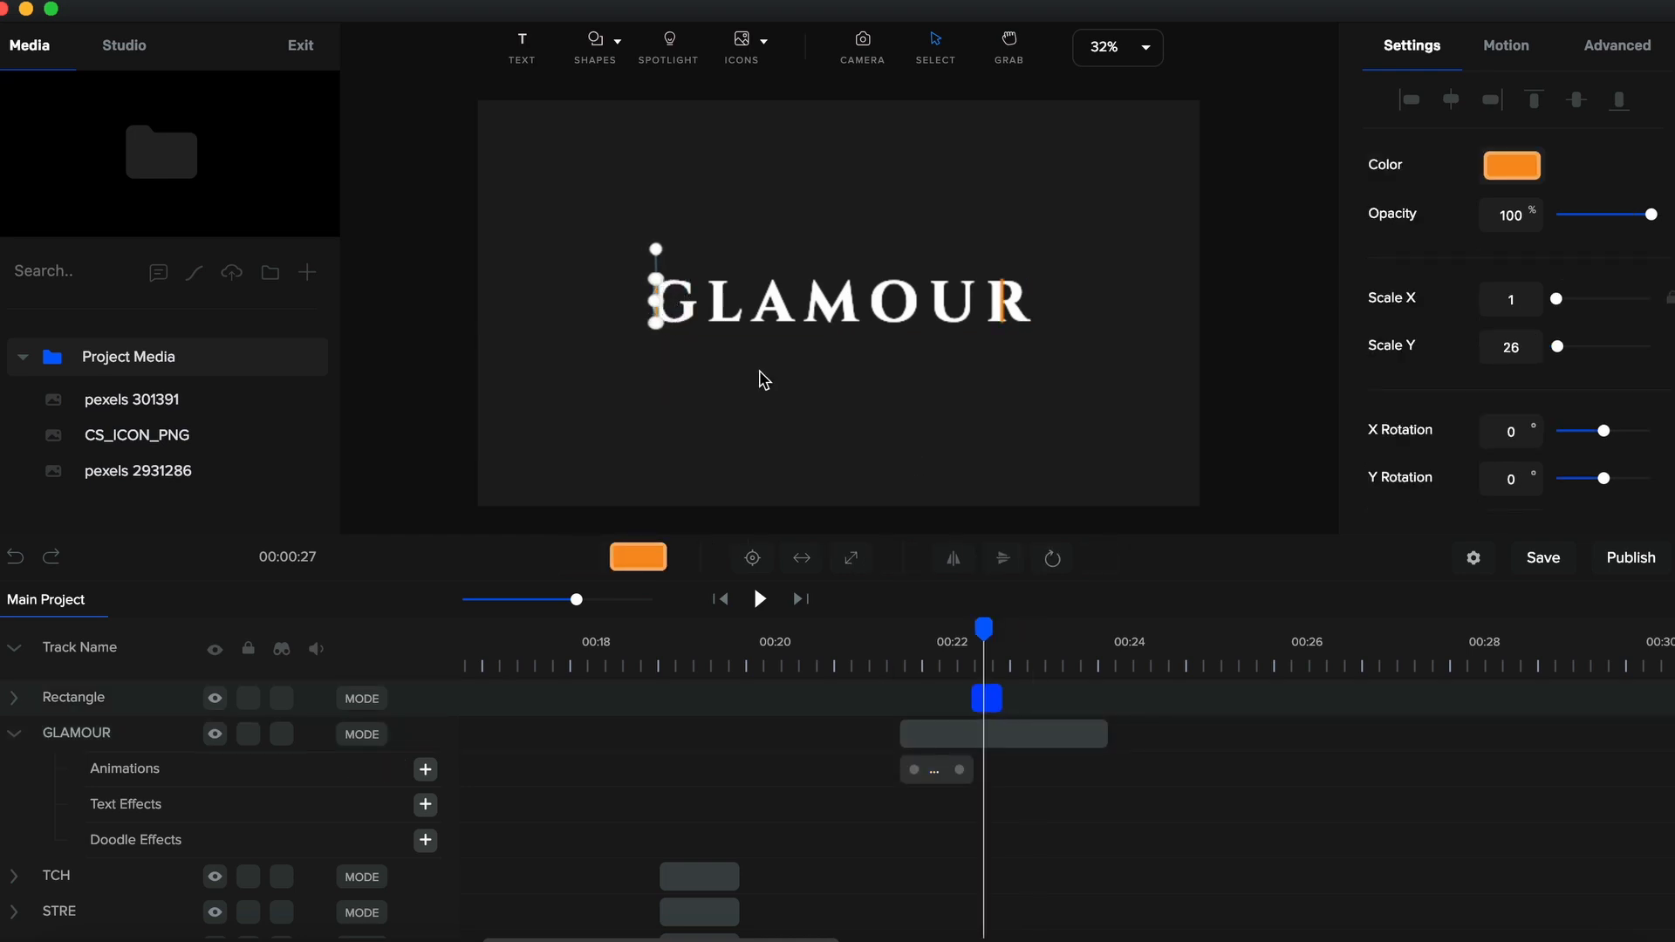
{"action": "key", "text": "Left"}
{"action": "key", "text": "Left"}
{"action": "key", "text": "Left"}
Add a custom animation with Position enabled to the left orange bar, near the start of its clip
{"action": "left_click", "coordinate": [14, 698]}
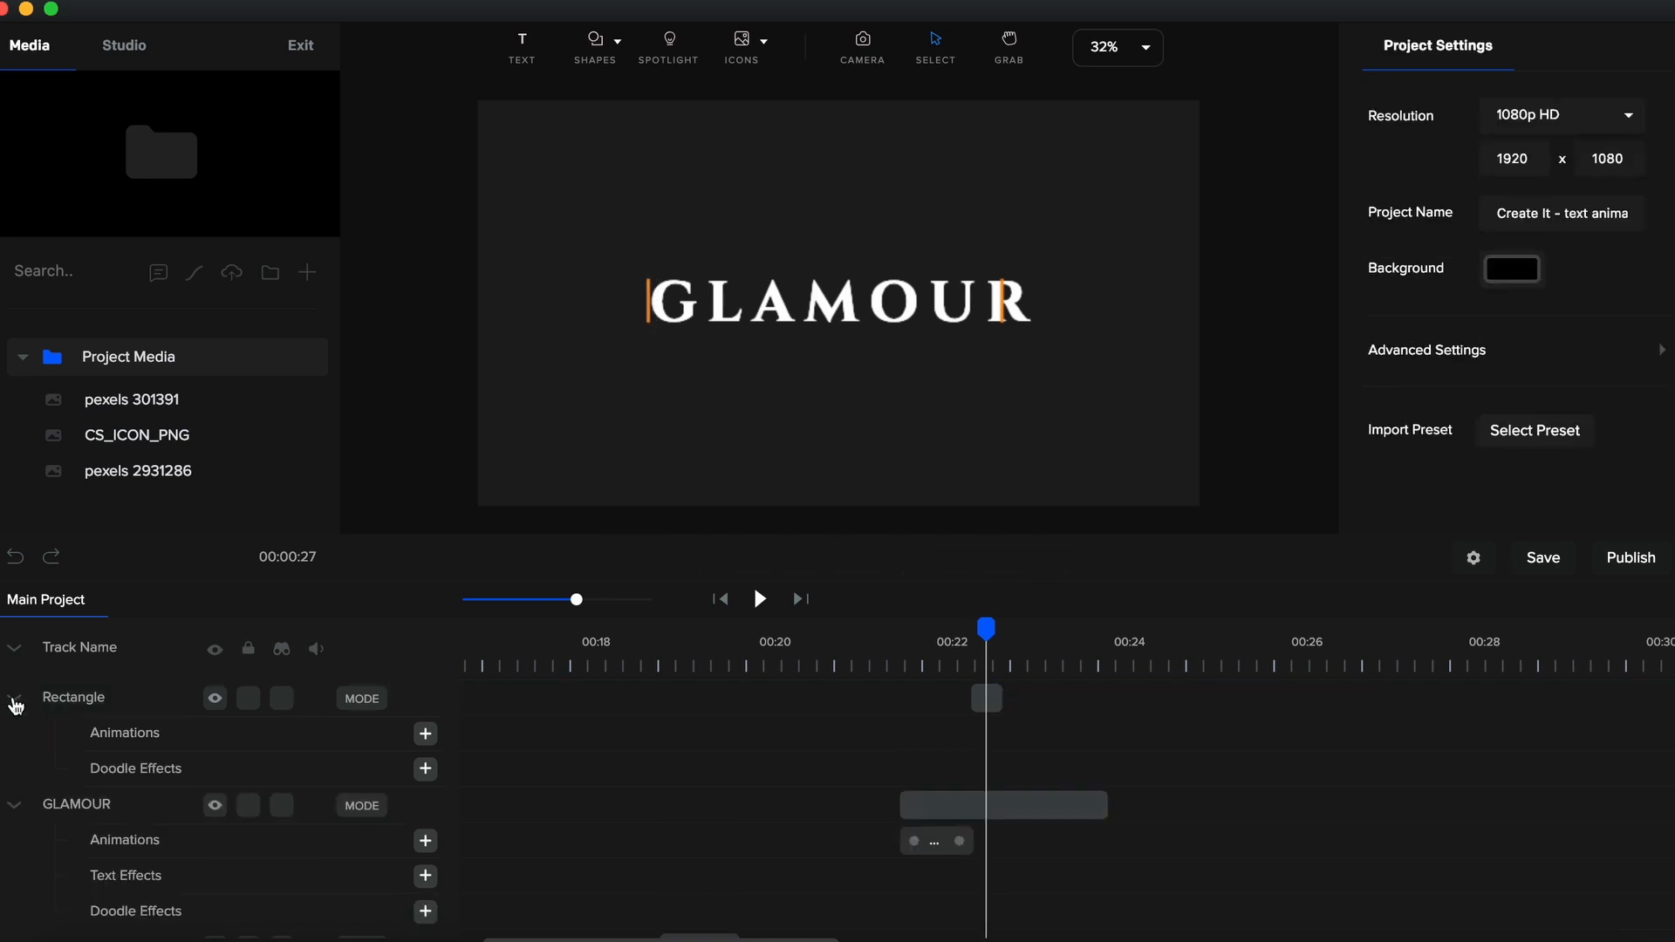
{"action": "left_click_drag", "start_coordinate": [578, 601], "coordinate": [607, 599]}
{"action": "left_click", "coordinate": [953, 668]}
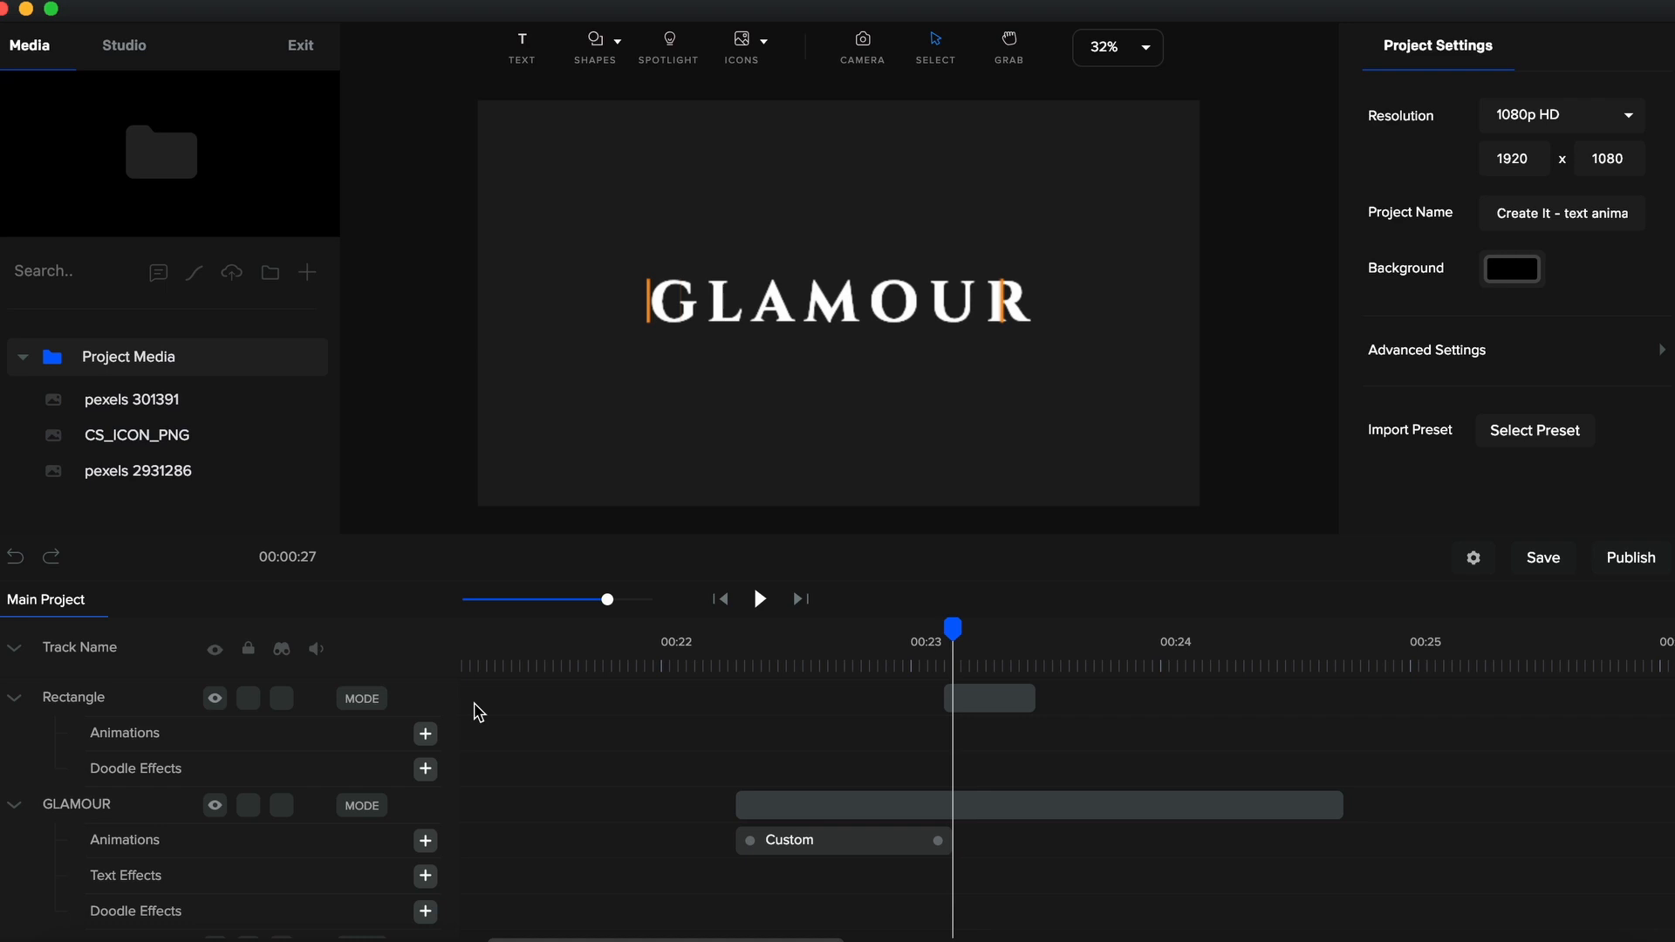
{"action": "left_click", "coordinate": [426, 736]}
{"action": "left_click", "coordinate": [1171, 358]}
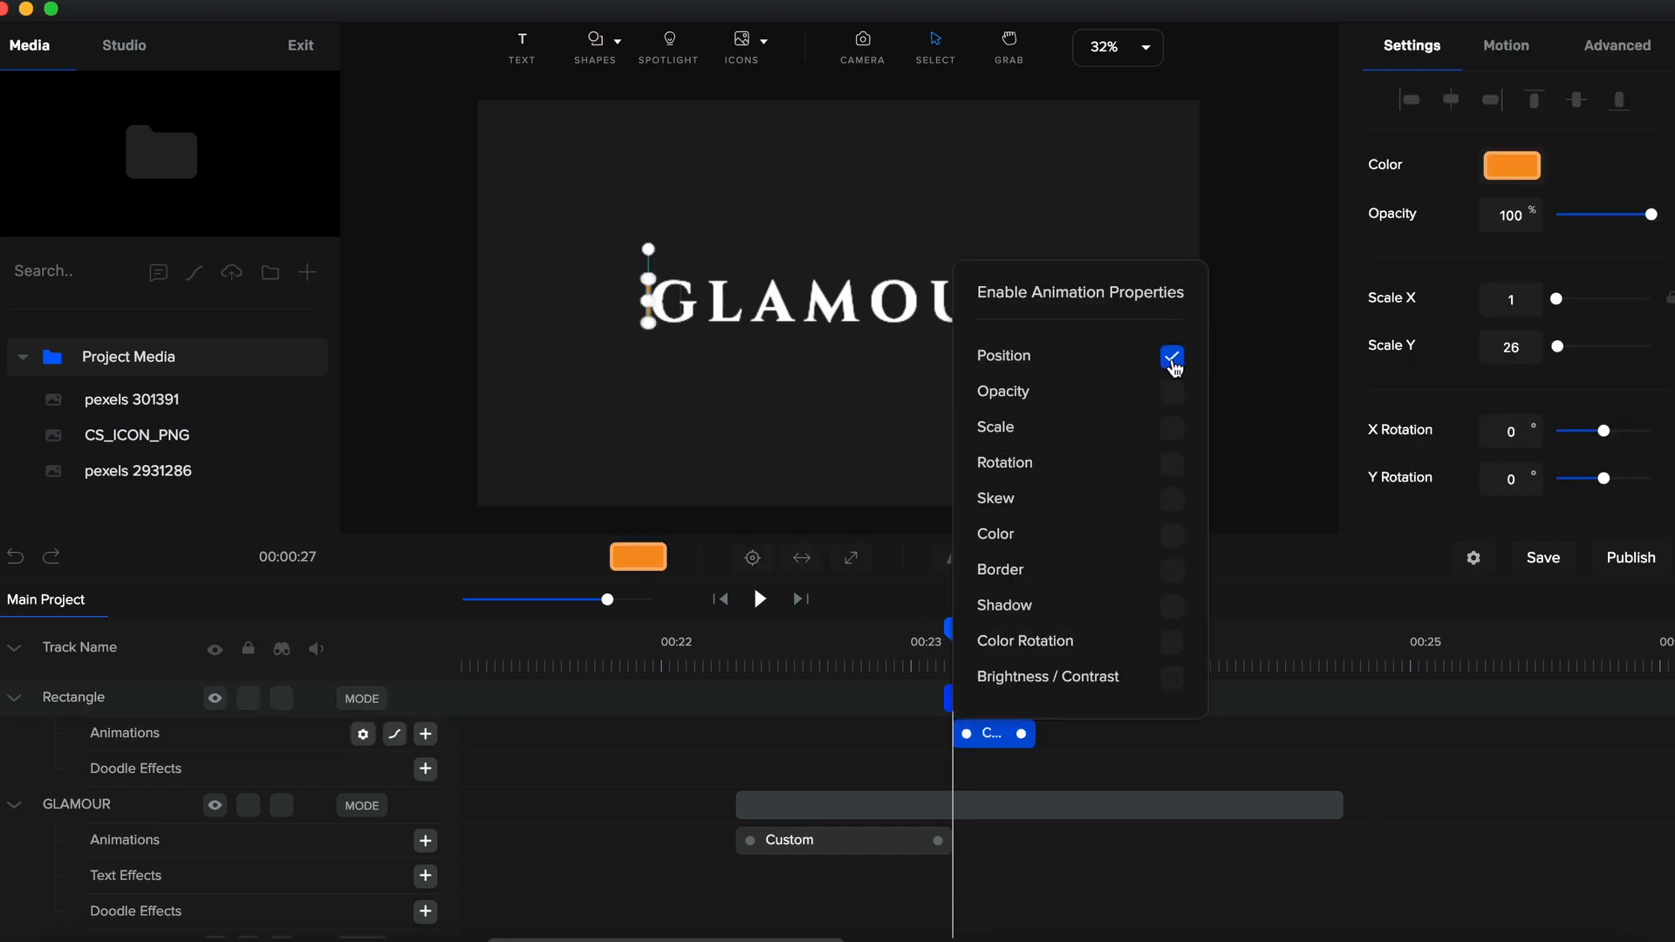
{"action": "left_click", "coordinate": [1089, 740]}
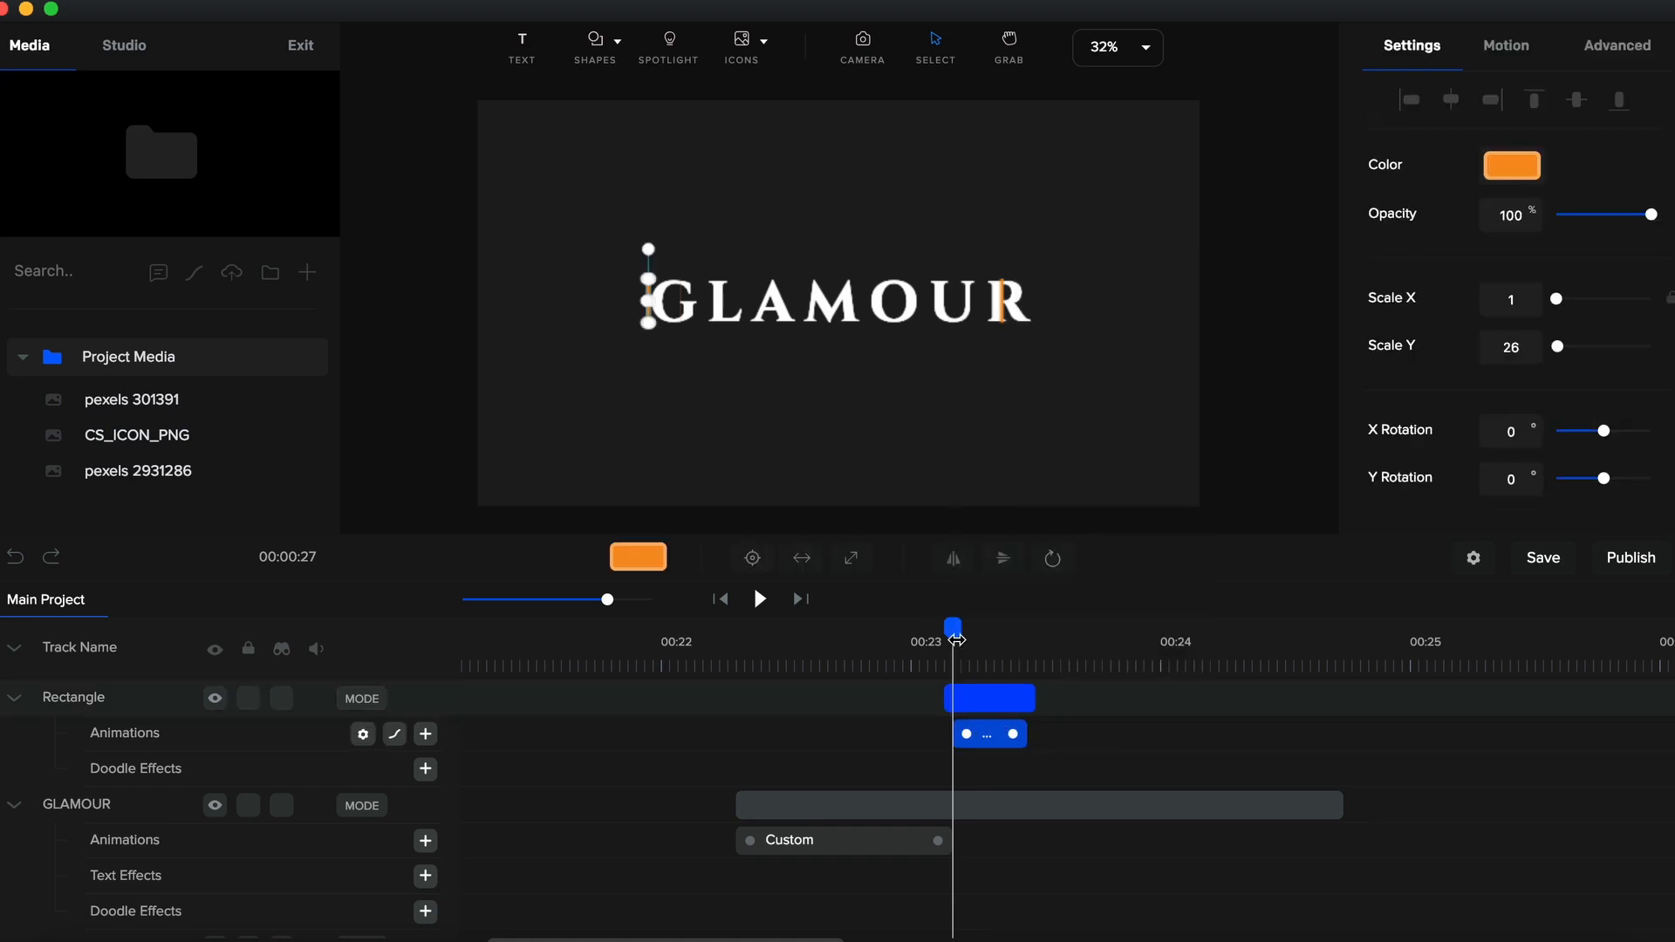
Place the left orange bar inside the letter G at its animation's start and extend both orange bar clips
{"action": "mouse_move", "coordinate": [953, 628]}
{"action": "left_mouse_down"}
{"action": "mouse_move", "coordinate": [920, 628]}
{"action": "mouse_move", "coordinate": [969, 632]}
{"action": "mouse_move", "coordinate": [903, 641]}
{"action": "mouse_move", "coordinate": [953, 643]}
{"action": "left_mouse_up"}
{"action": "scroll", "coordinate": [681, 314], "scroll_direction": "up", "scroll_amount": 5}
{"action": "left_click_drag", "start_coordinate": [965, 733], "coordinate": [1069, 722]}
{"action": "scroll", "coordinate": [921, 725], "scroll_direction": "up", "scroll_amount": 3}
{"action": "scroll", "coordinate": [917, 732], "scroll_direction": "up", "scroll_amount": 2}
Add a position animation to the right orange bar and set its end position just after the letter R
{"action": "left_click", "coordinate": [15, 722]}
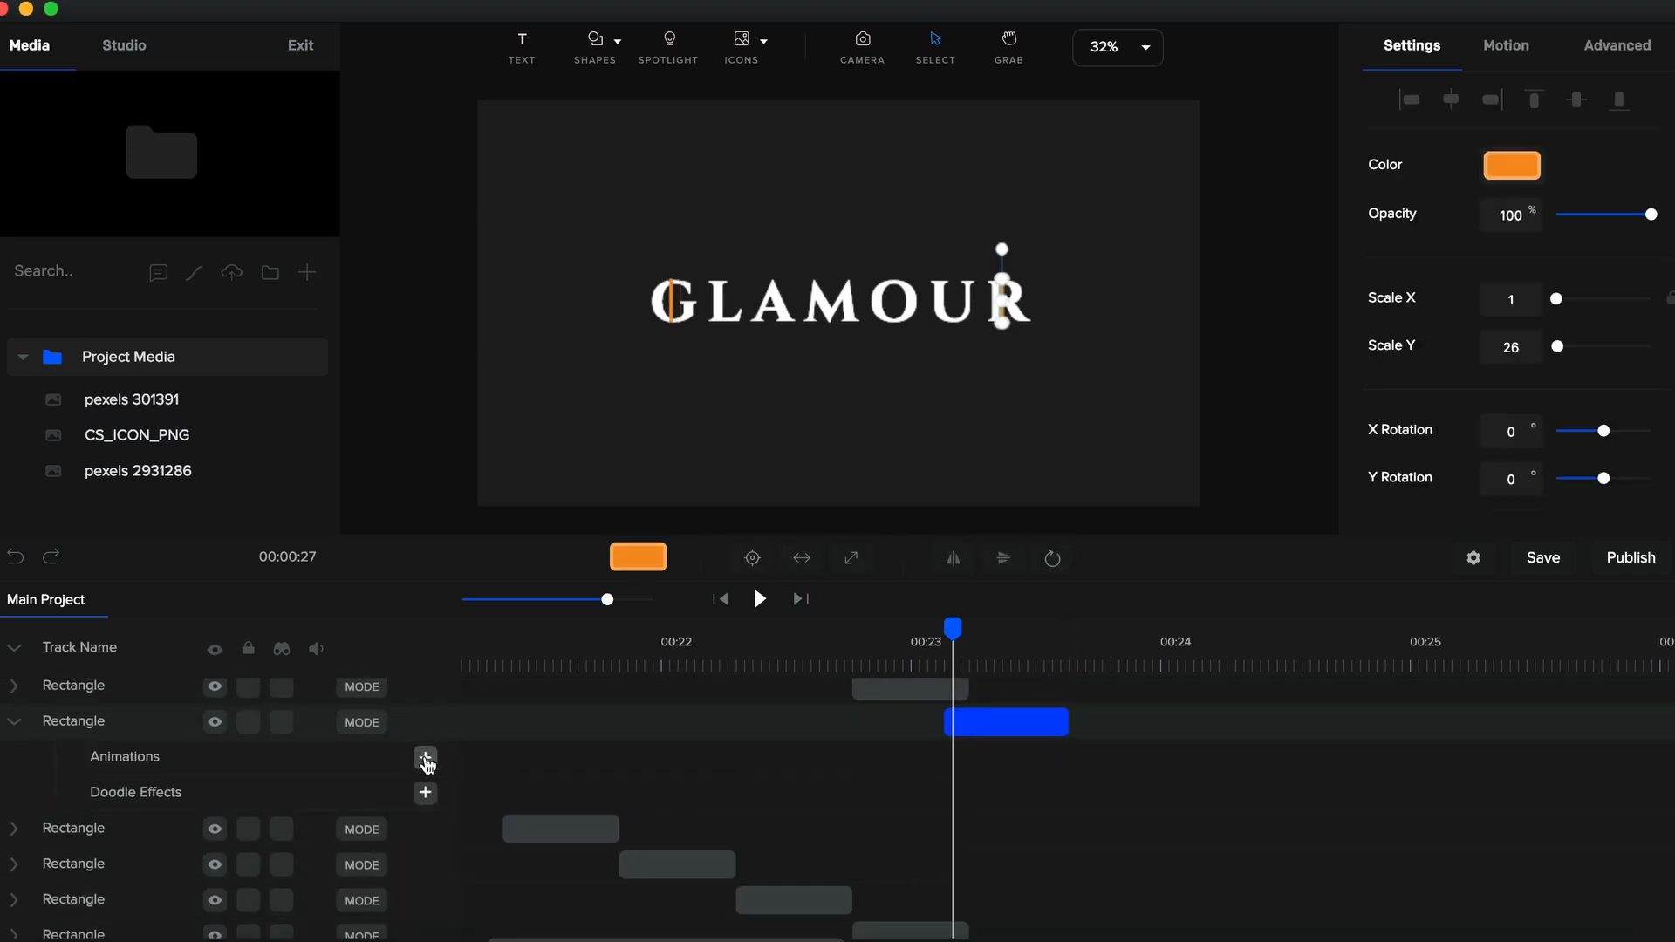
{"action": "left_click_drag", "start_coordinate": [1058, 759], "coordinate": [1038, 757]}
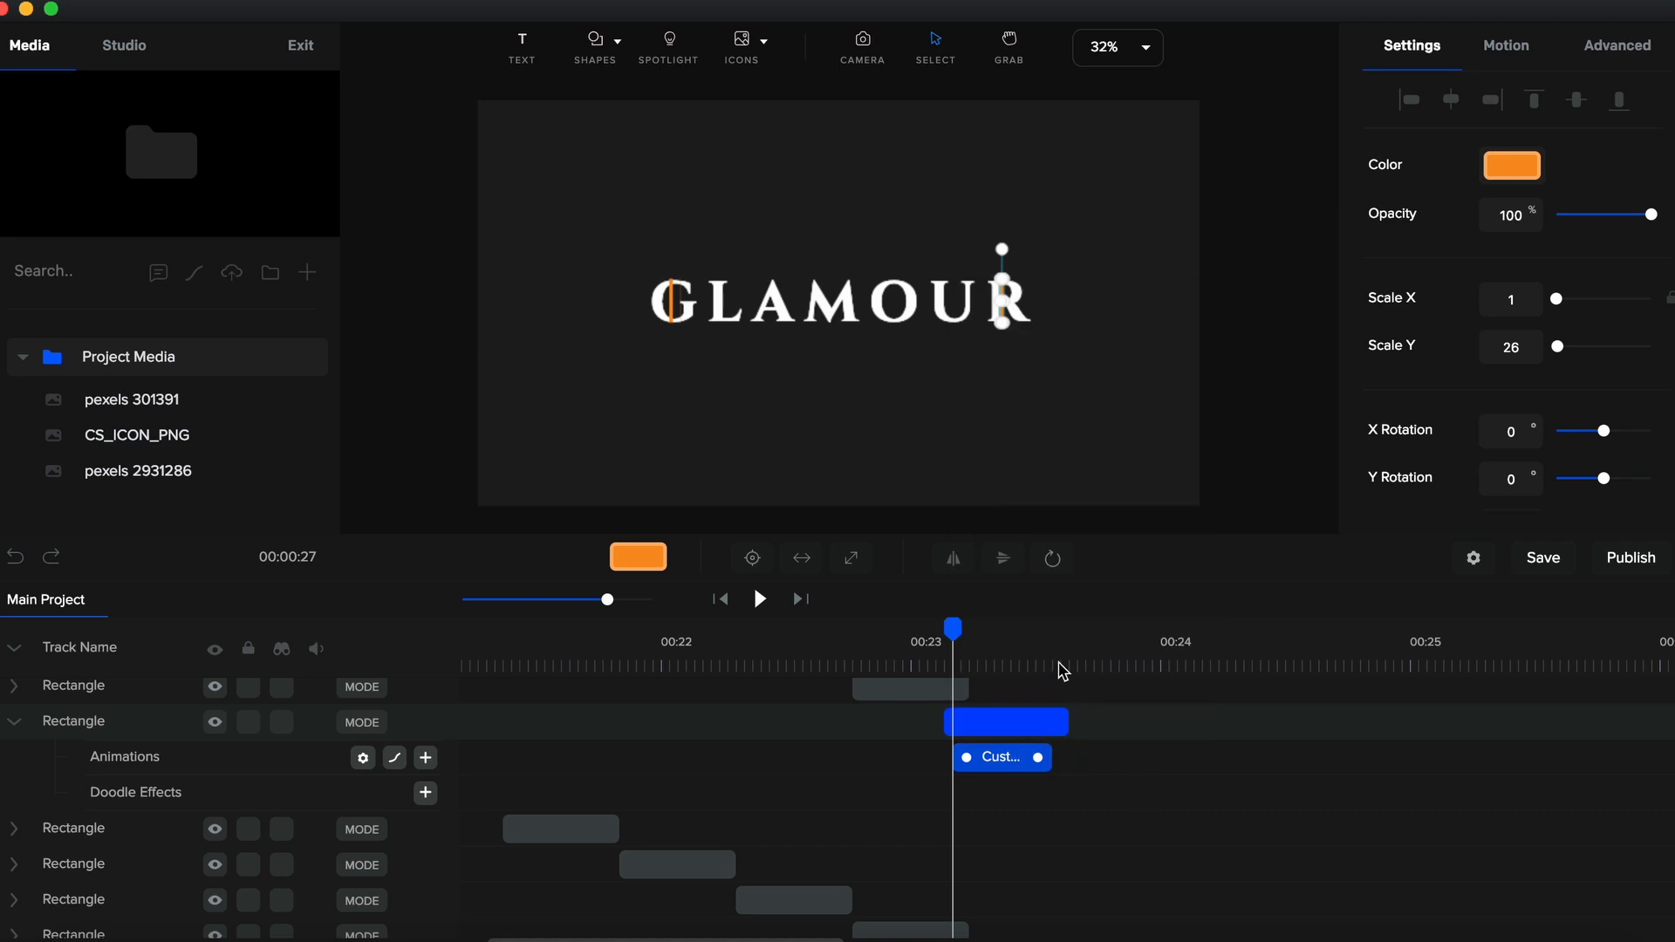
{"action": "left_click", "coordinate": [1061, 668]}
{"action": "scroll", "coordinate": [1030, 363], "scroll_direction": "up", "scroll_amount": 3}
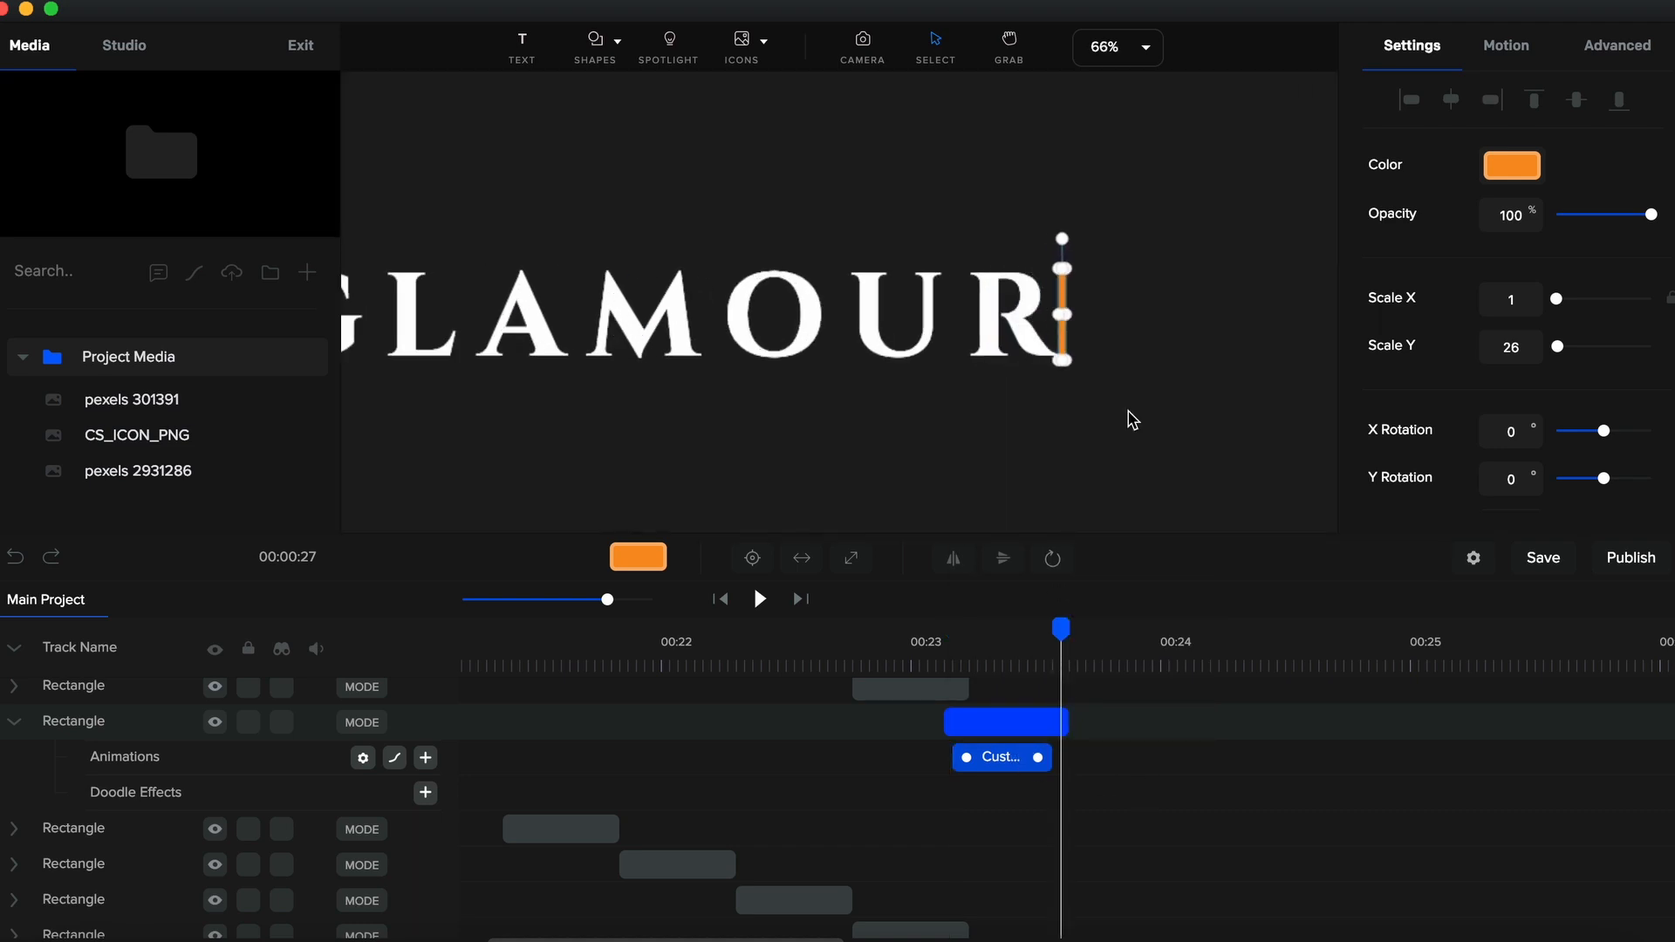
{"action": "scroll", "coordinate": [1043, 764], "scroll_direction": "down", "scroll_amount": 1}
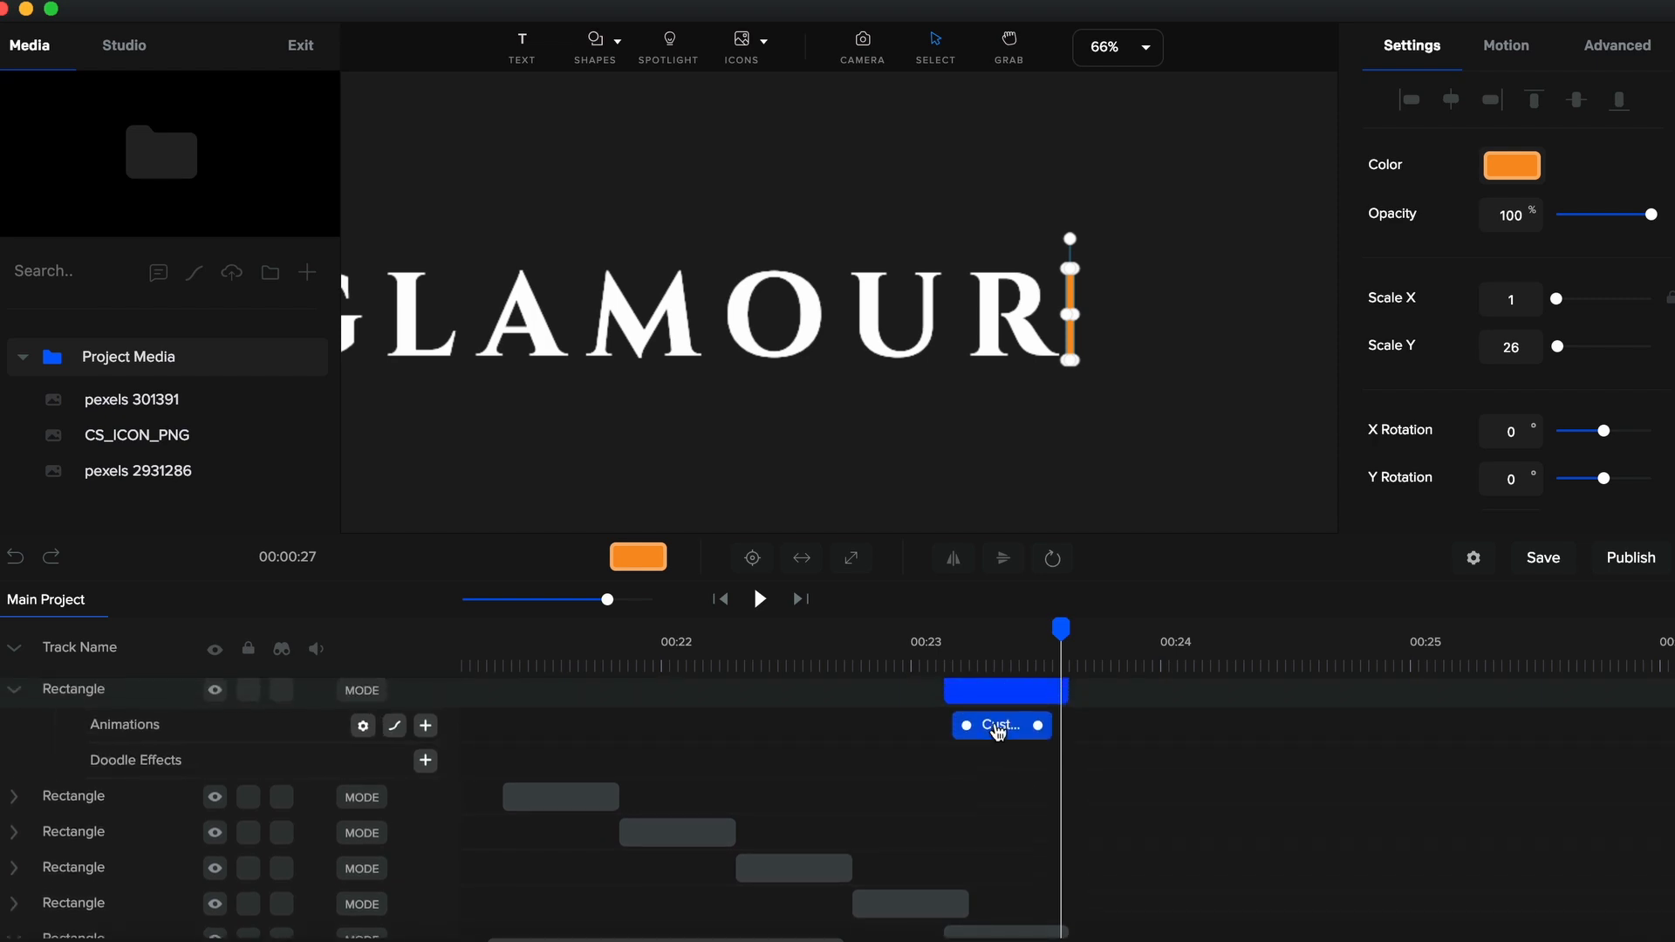
Shift the right orange bar's animation slightly earlier so it begins at the start of its clip
{"action": "scroll", "coordinate": [969, 716], "scroll_direction": "up", "scroll_amount": 1}
{"action": "left_click", "coordinate": [987, 752]}
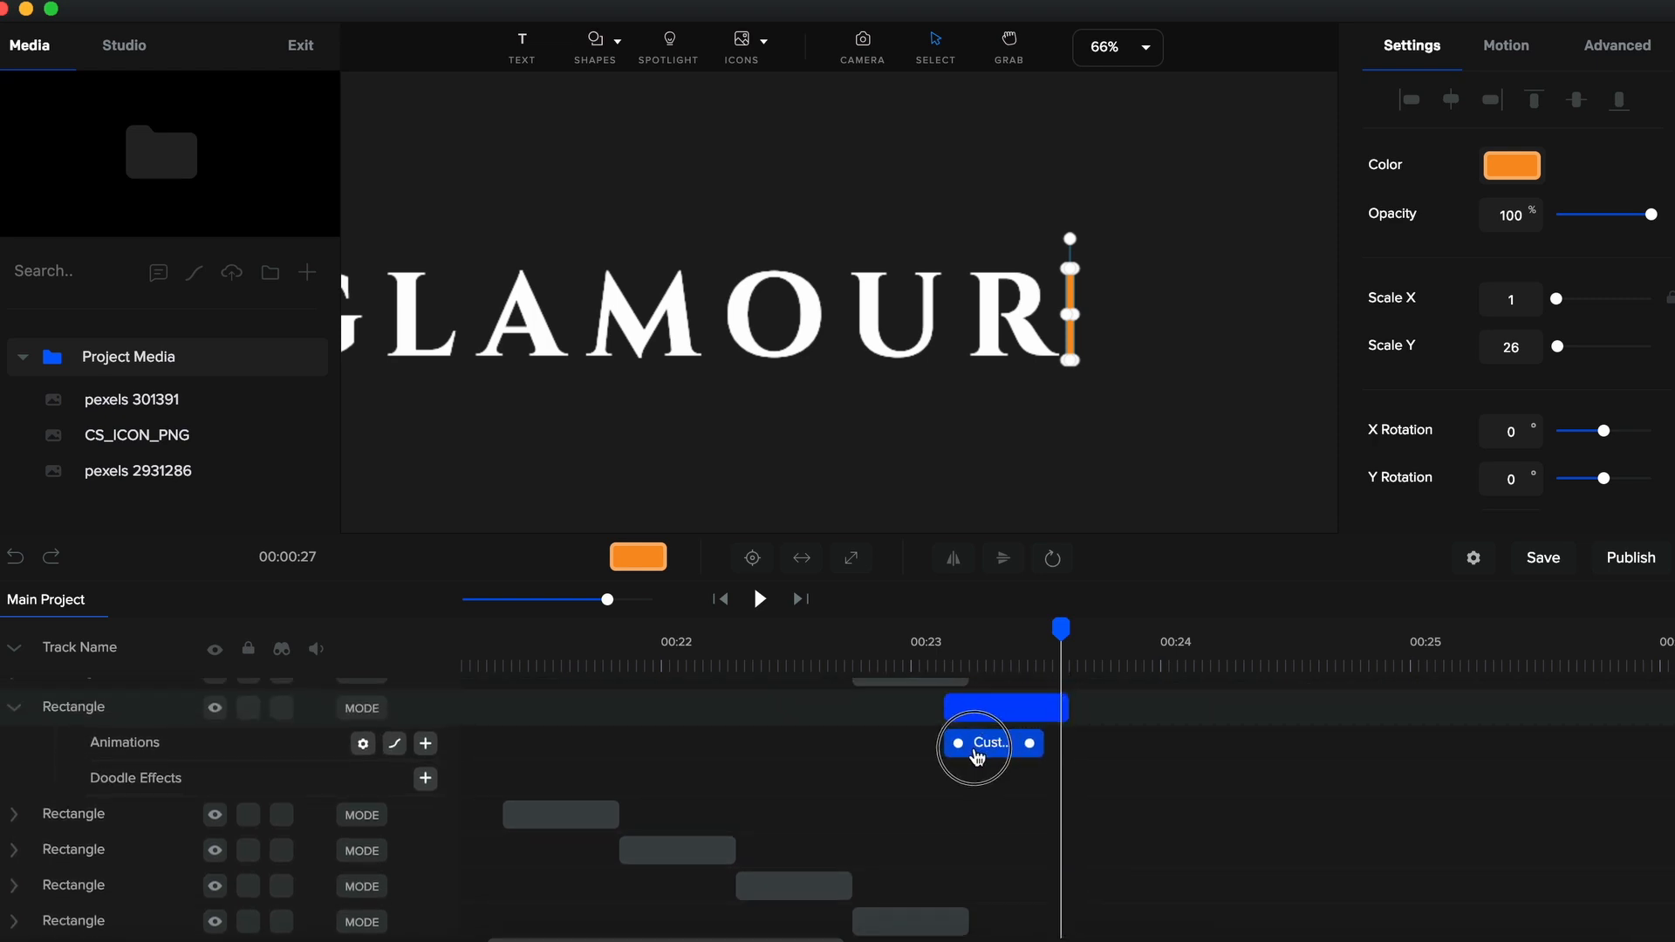
{"action": "scroll", "coordinate": [981, 755], "scroll_direction": "down", "scroll_amount": 3}
{"action": "scroll", "coordinate": [986, 798], "scroll_direction": "up", "scroll_amount": 2}
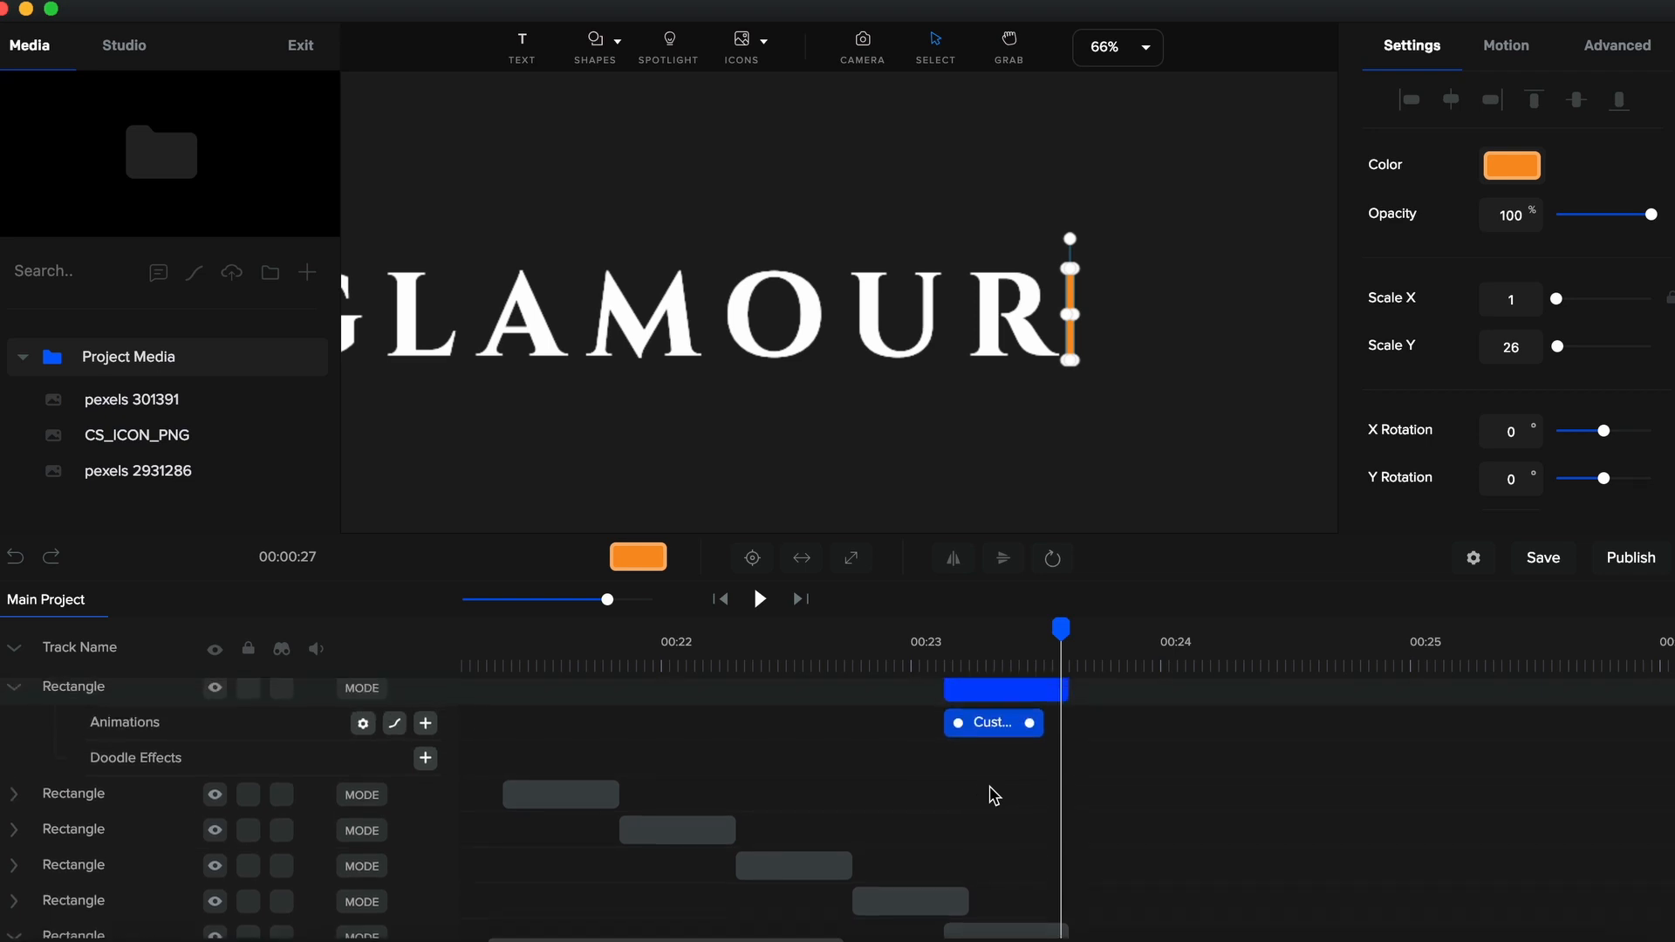
Shorten the right orange bar's animation slightly so it ends together with the left bar's animation
{"action": "left_click", "coordinate": [1028, 674]}
{"action": "scroll", "coordinate": [1061, 805], "scroll_direction": "down", "scroll_amount": 2}
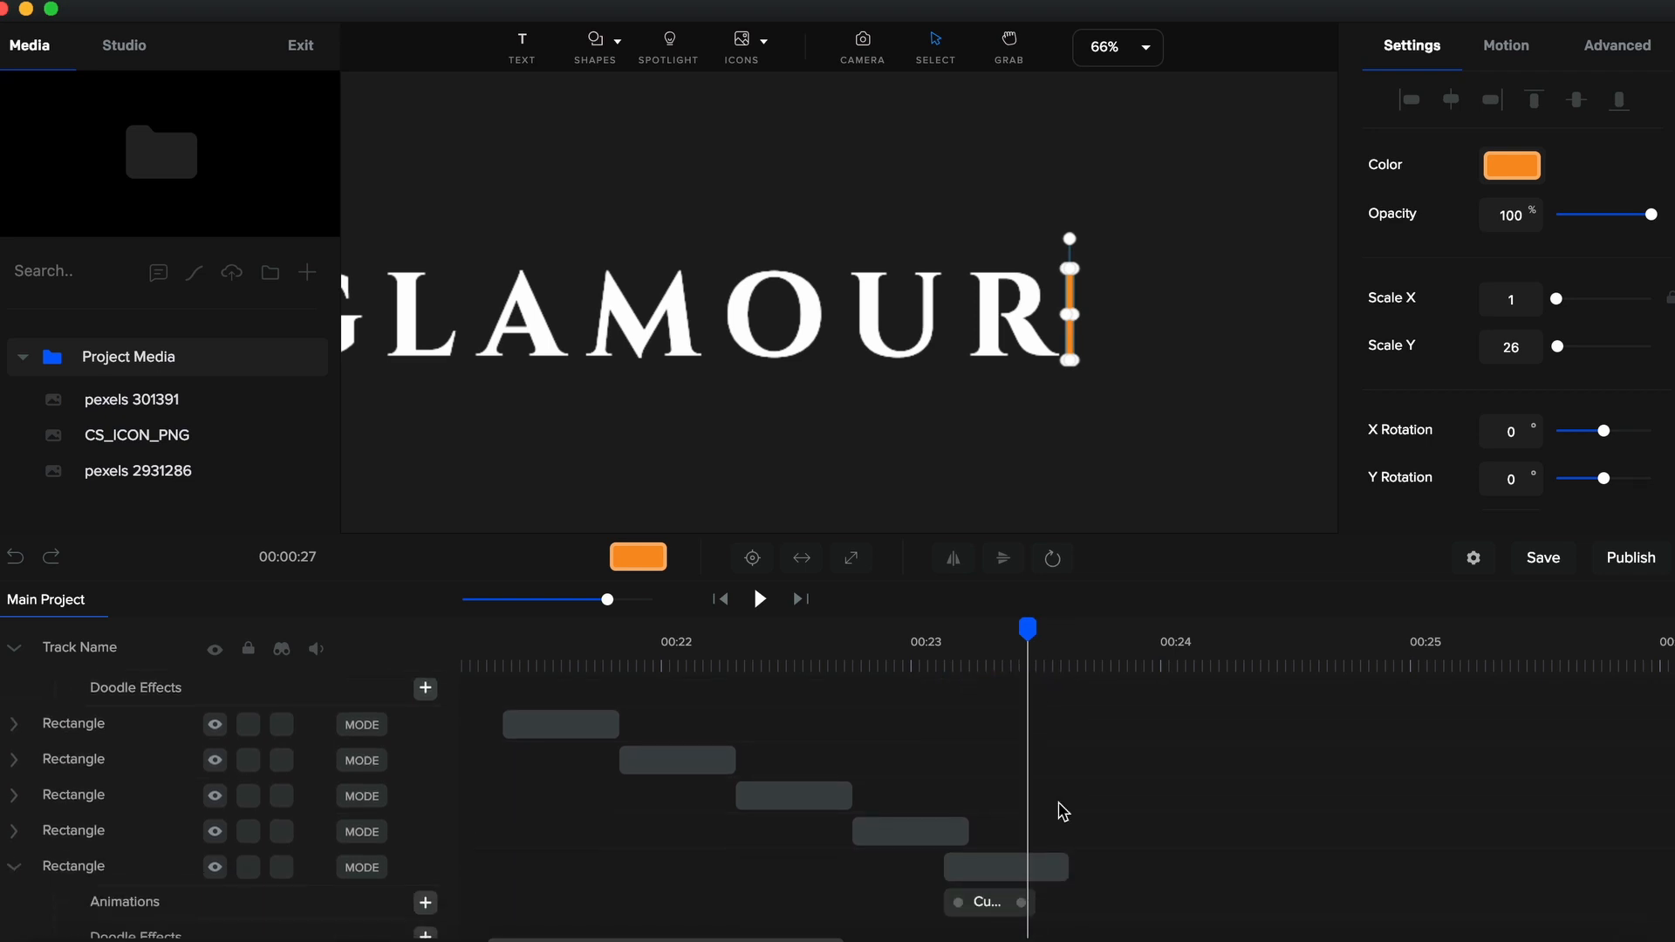
{"action": "left_click_drag", "start_coordinate": [1028, 626], "coordinate": [1035, 626]}
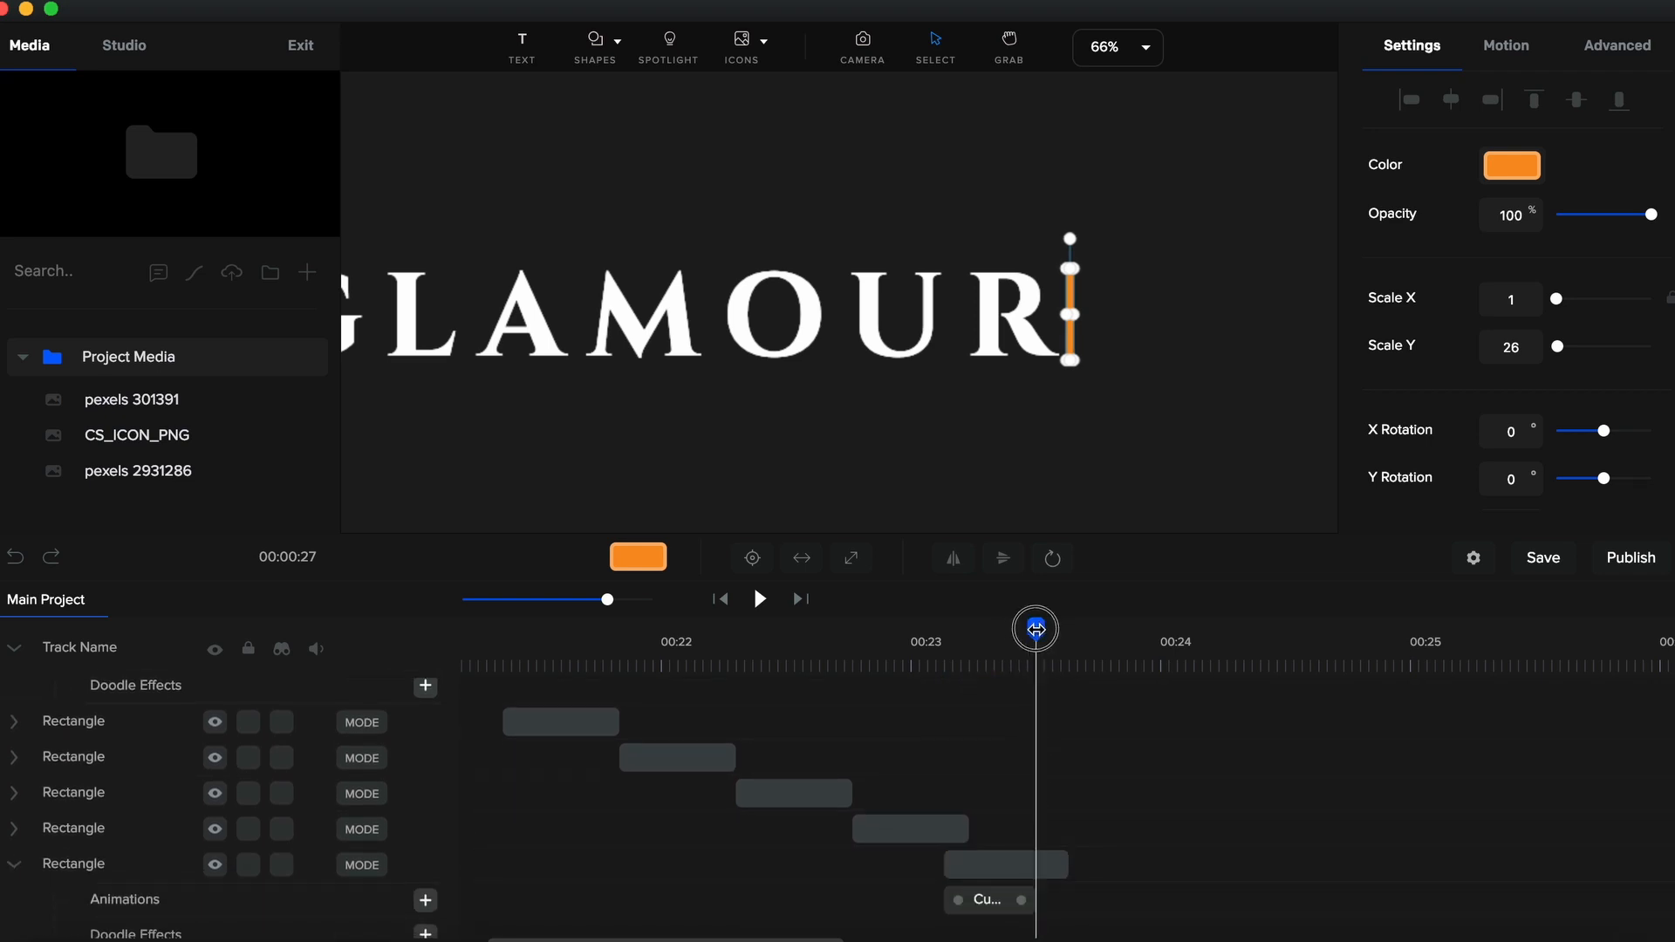
{"action": "scroll", "coordinate": [1069, 694], "scroll_direction": "up", "scroll_amount": 2}
{"action": "scroll", "coordinate": [1073, 699], "scroll_direction": "up", "scroll_amount": 1}
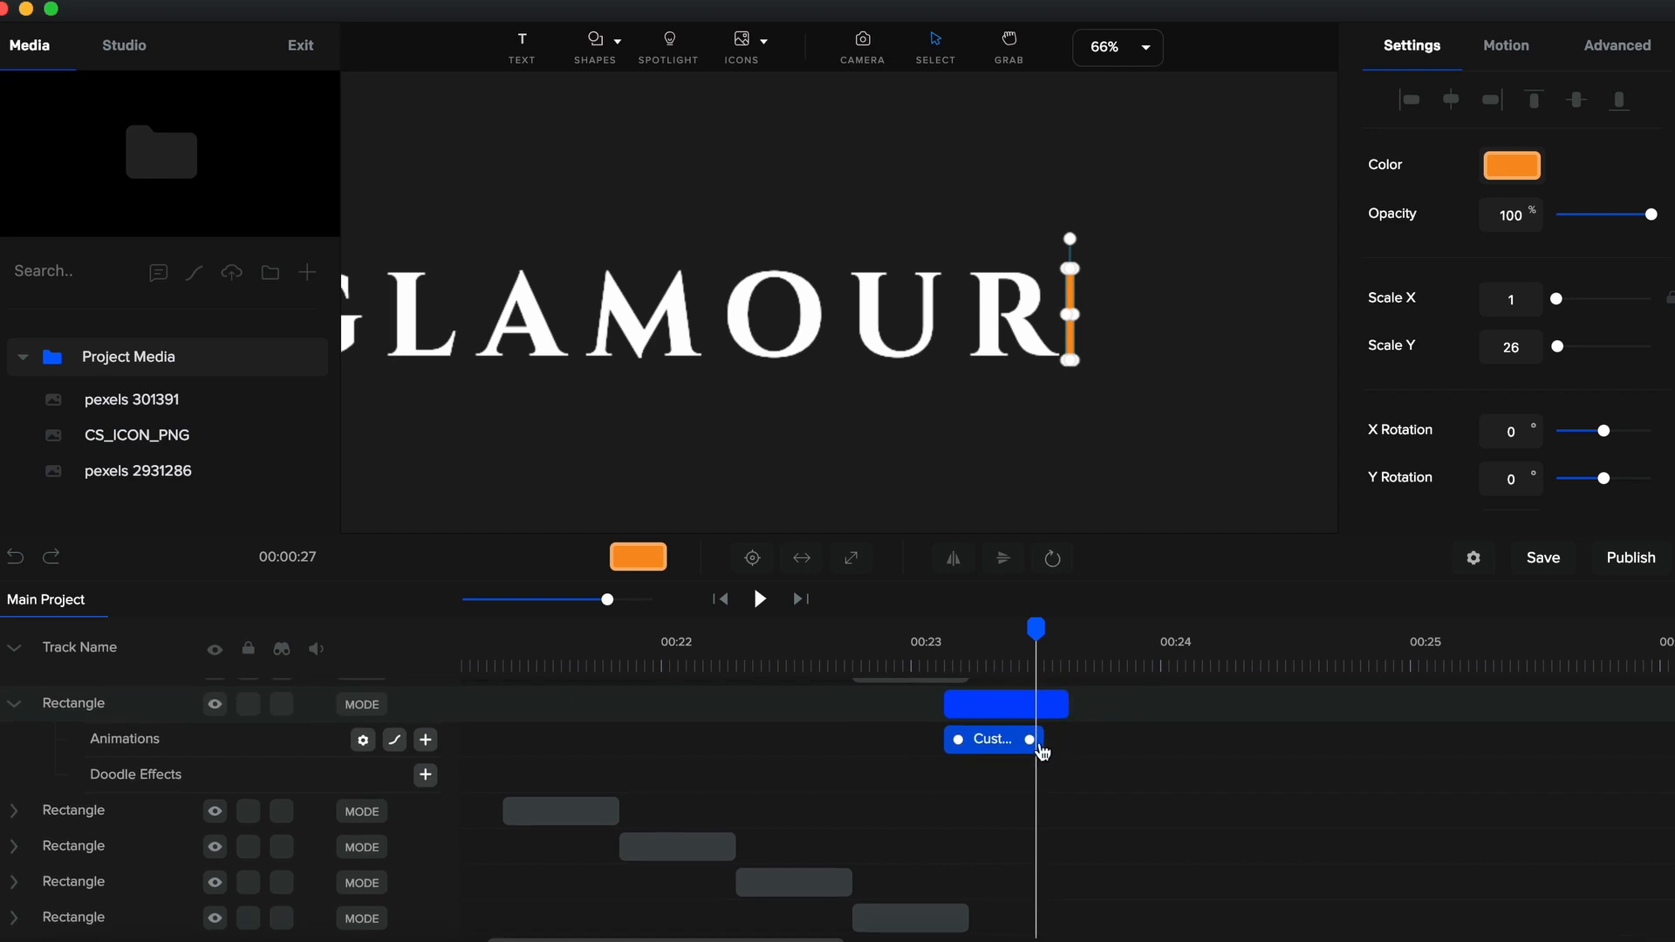
{"action": "left_click_drag", "start_coordinate": [1029, 741], "coordinate": [1025, 741]}
{"action": "left_click", "coordinate": [1071, 667]}
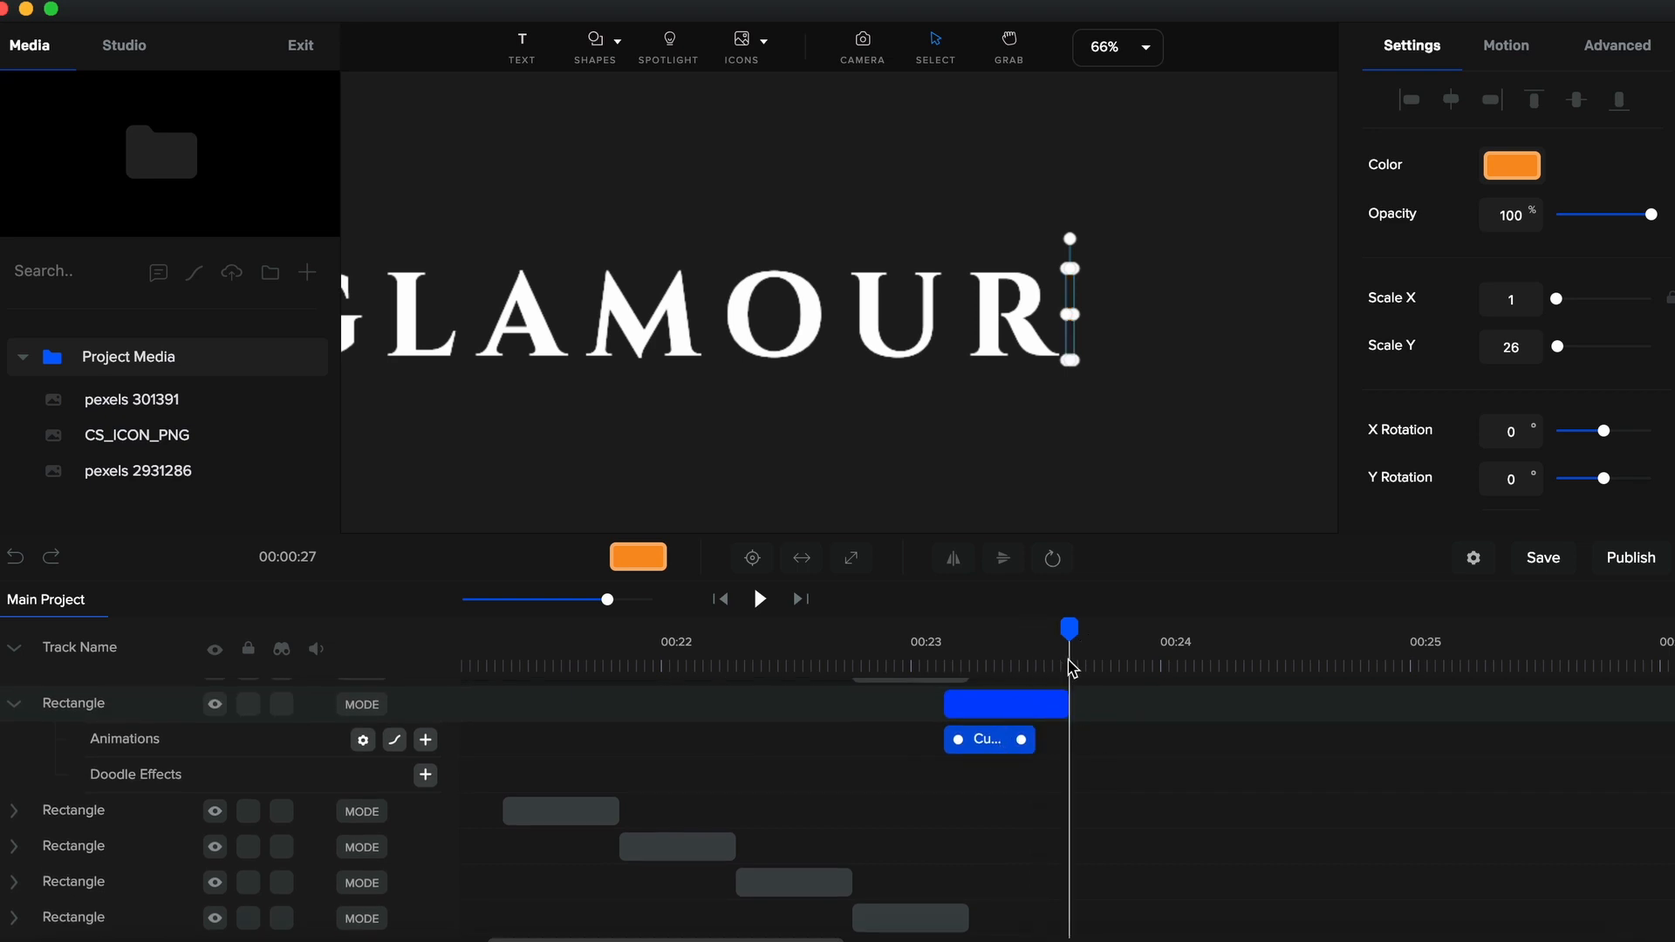
{"action": "scroll", "coordinate": [1097, 802], "scroll_direction": "down", "scroll_amount": 3}
{"action": "left_click", "coordinate": [1082, 832]}
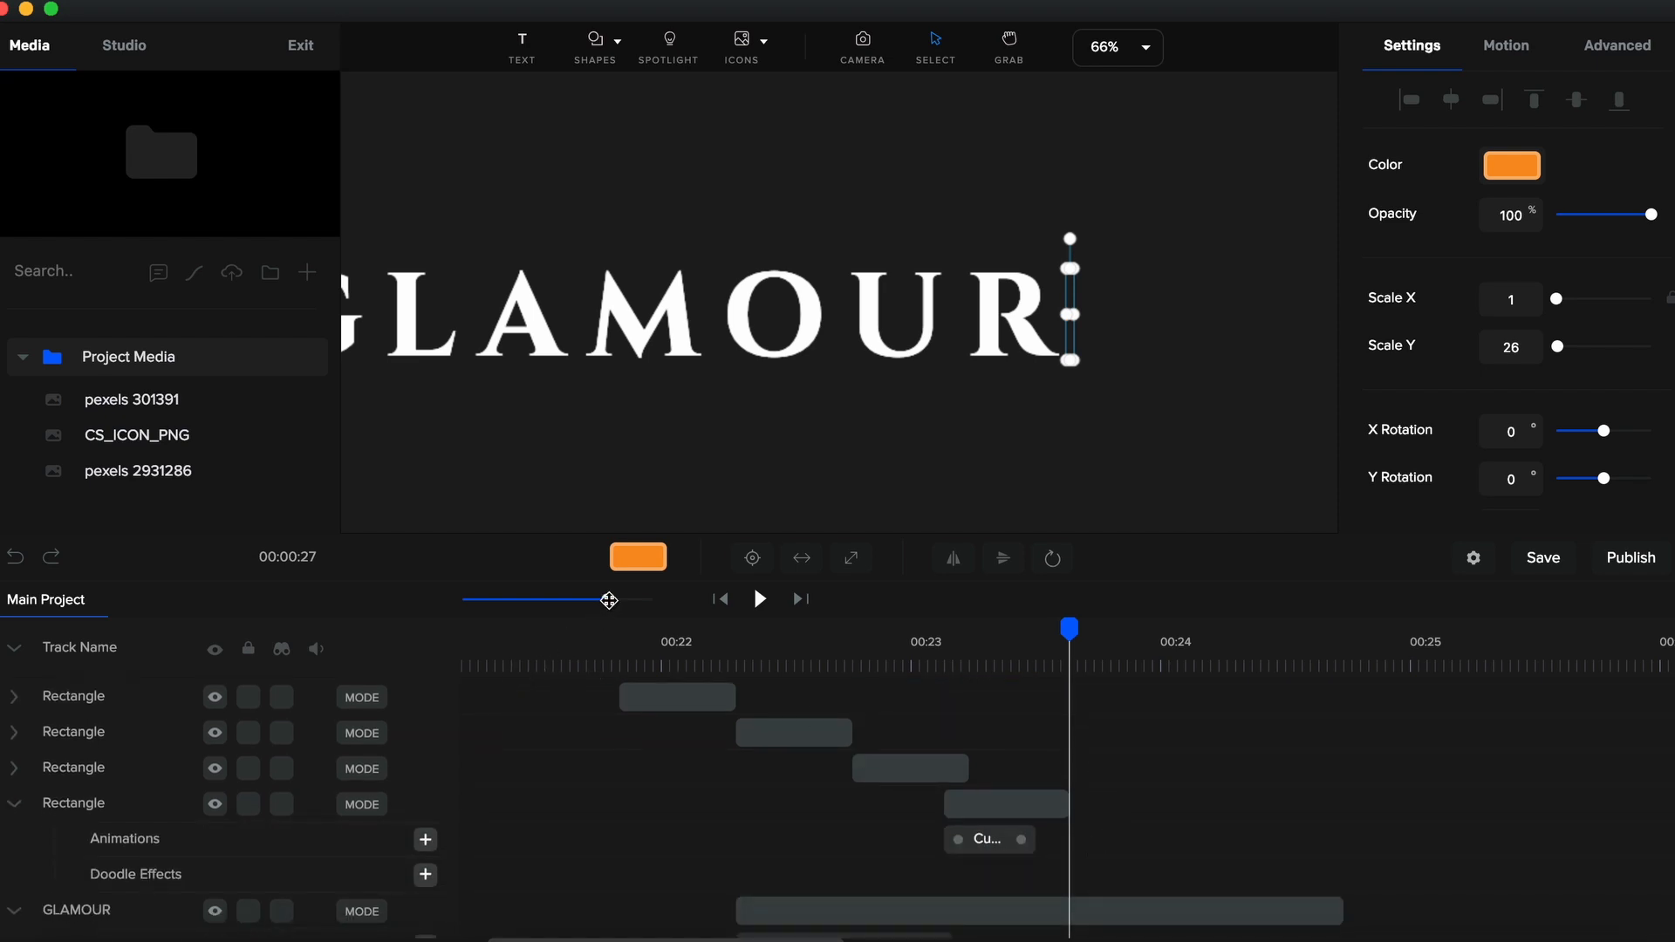
Collapse all expanded tracks and play back the reveal from just before 00:21 to check the orange bars' movement
{"action": "left_click_drag", "start_coordinate": [609, 600], "coordinate": [587, 601]}
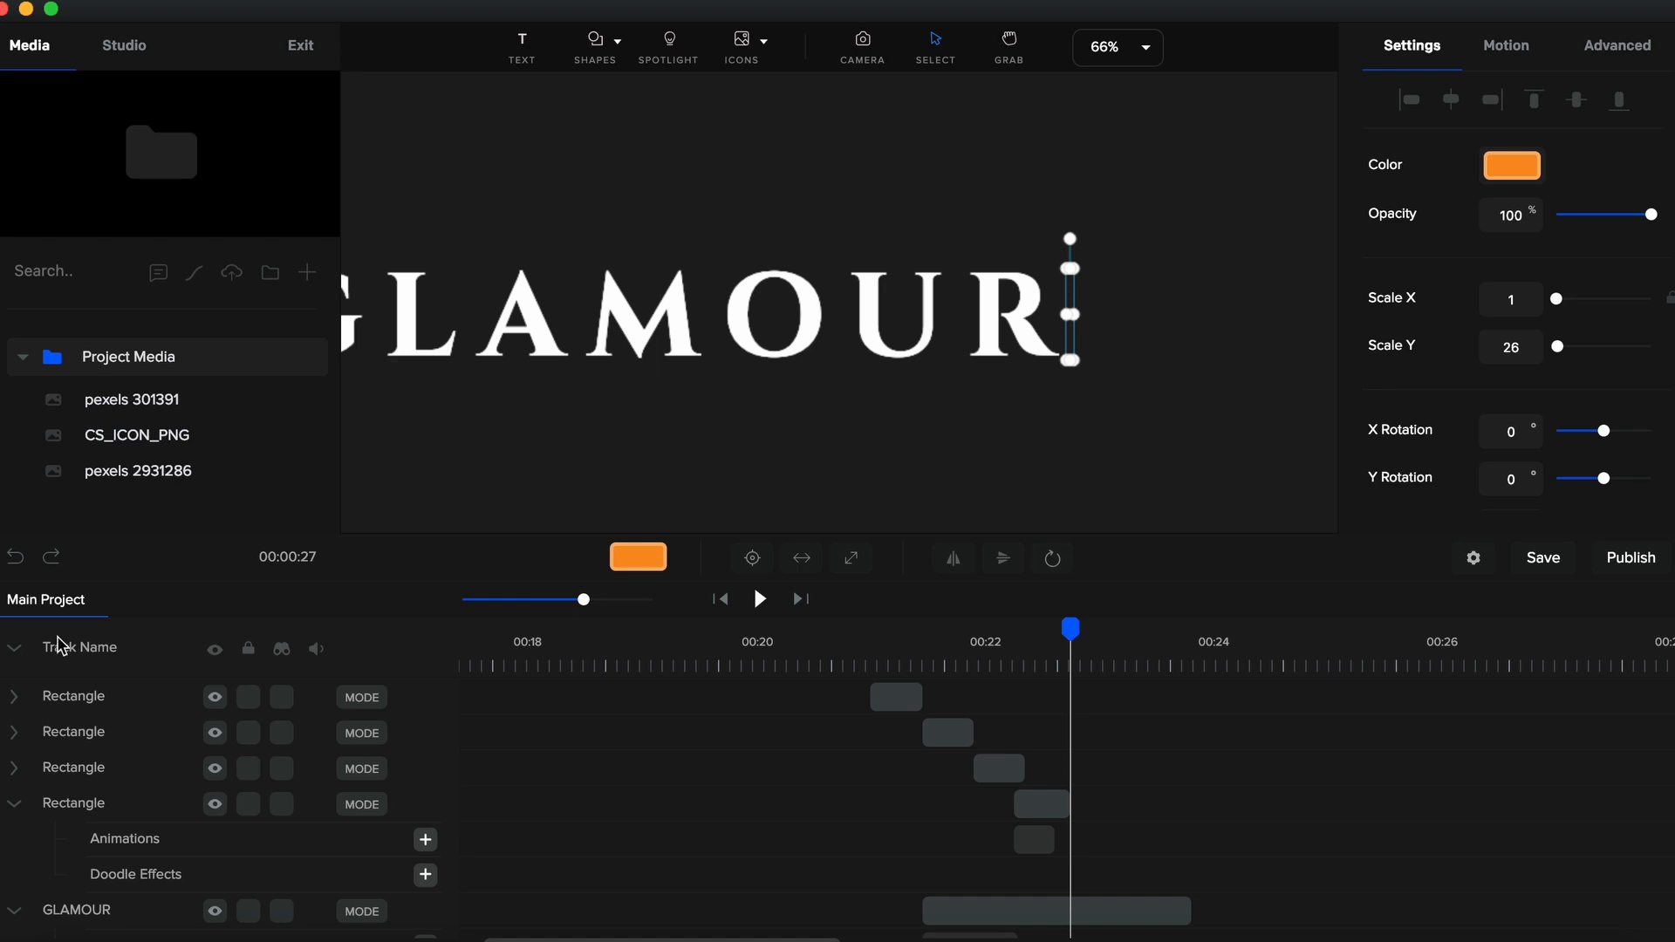
{"action": "left_click", "coordinate": [14, 651]}
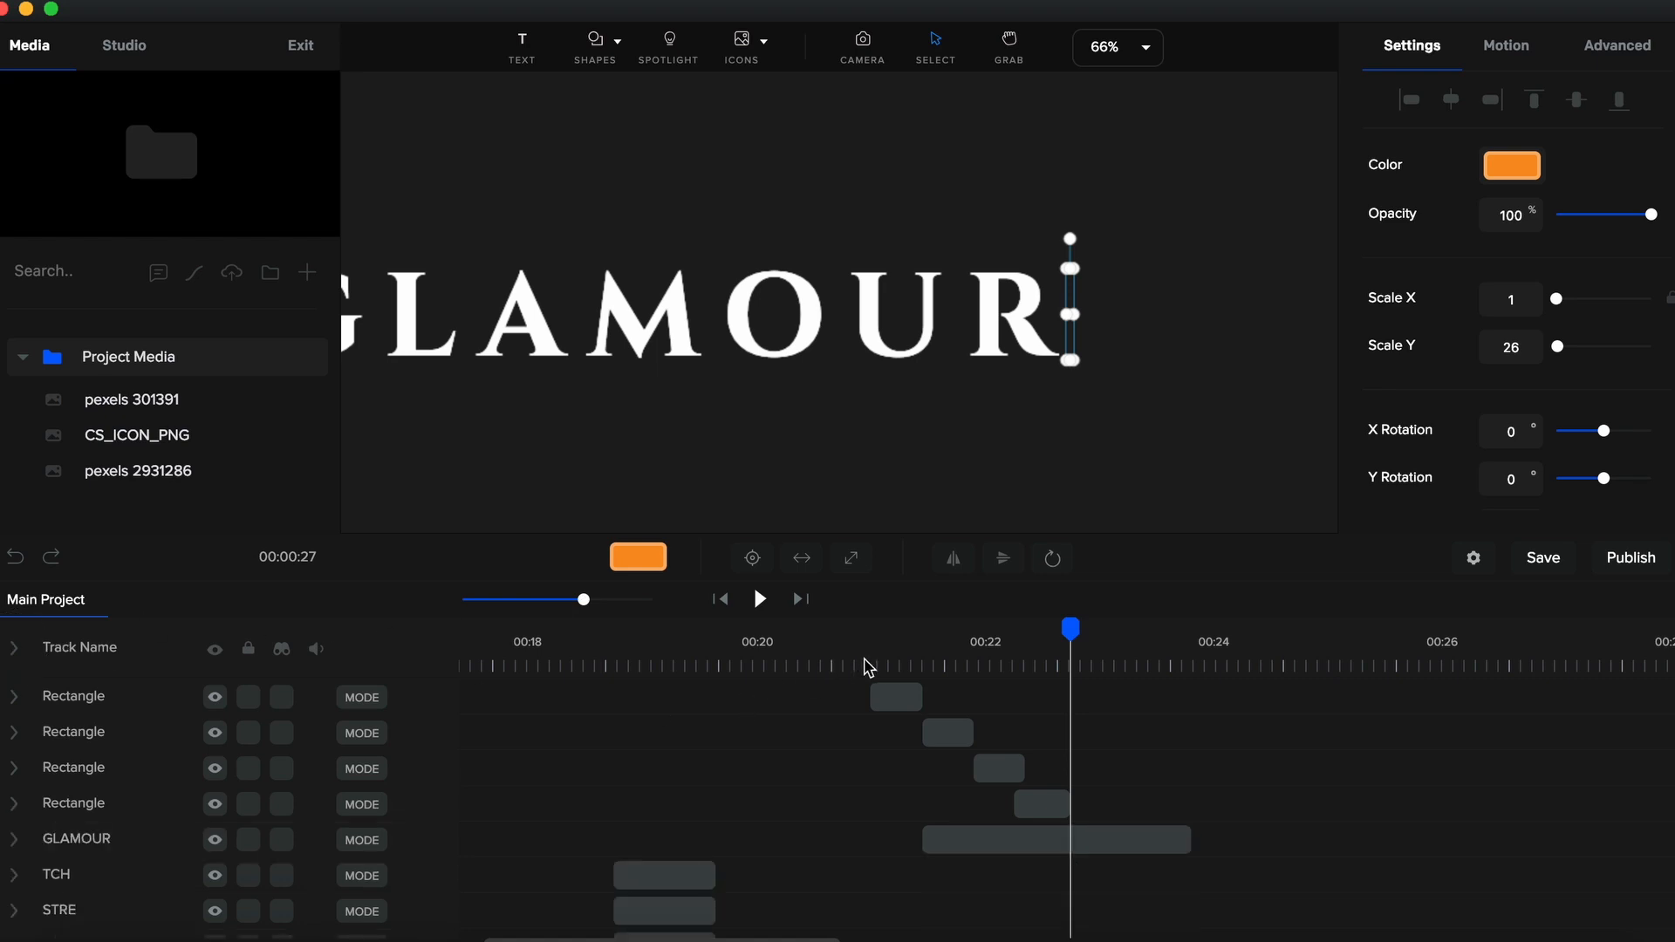
{"action": "left_click", "coordinate": [864, 663]}
{"action": "left_click", "coordinate": [857, 669]}
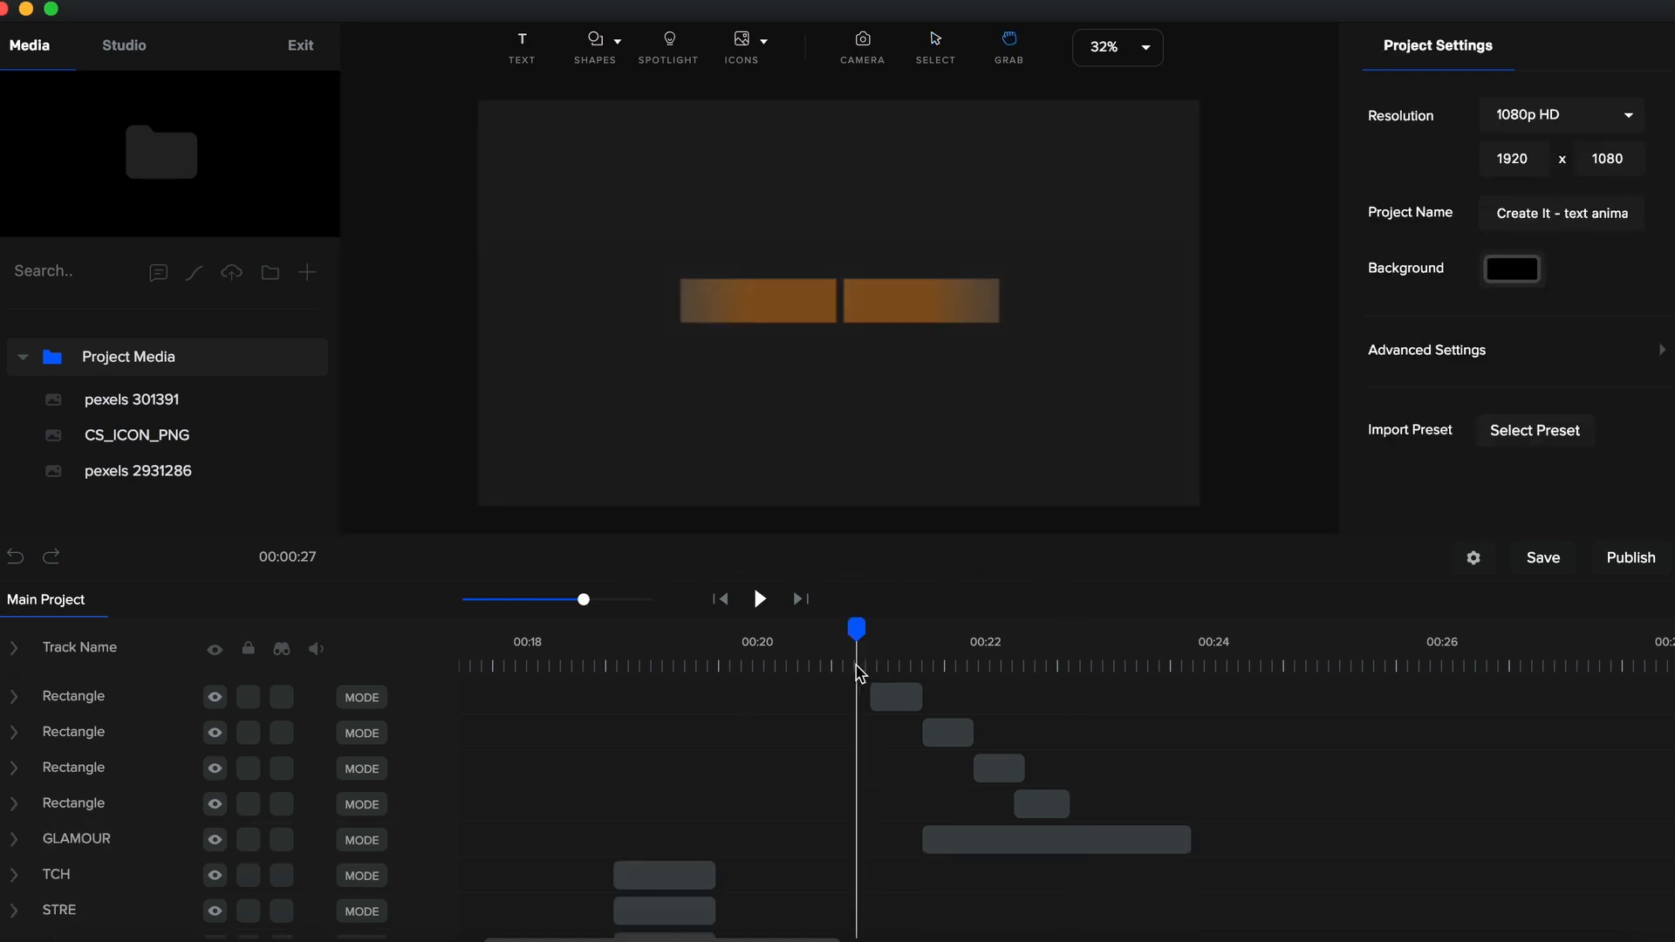
{"action": "key", "text": "space"}
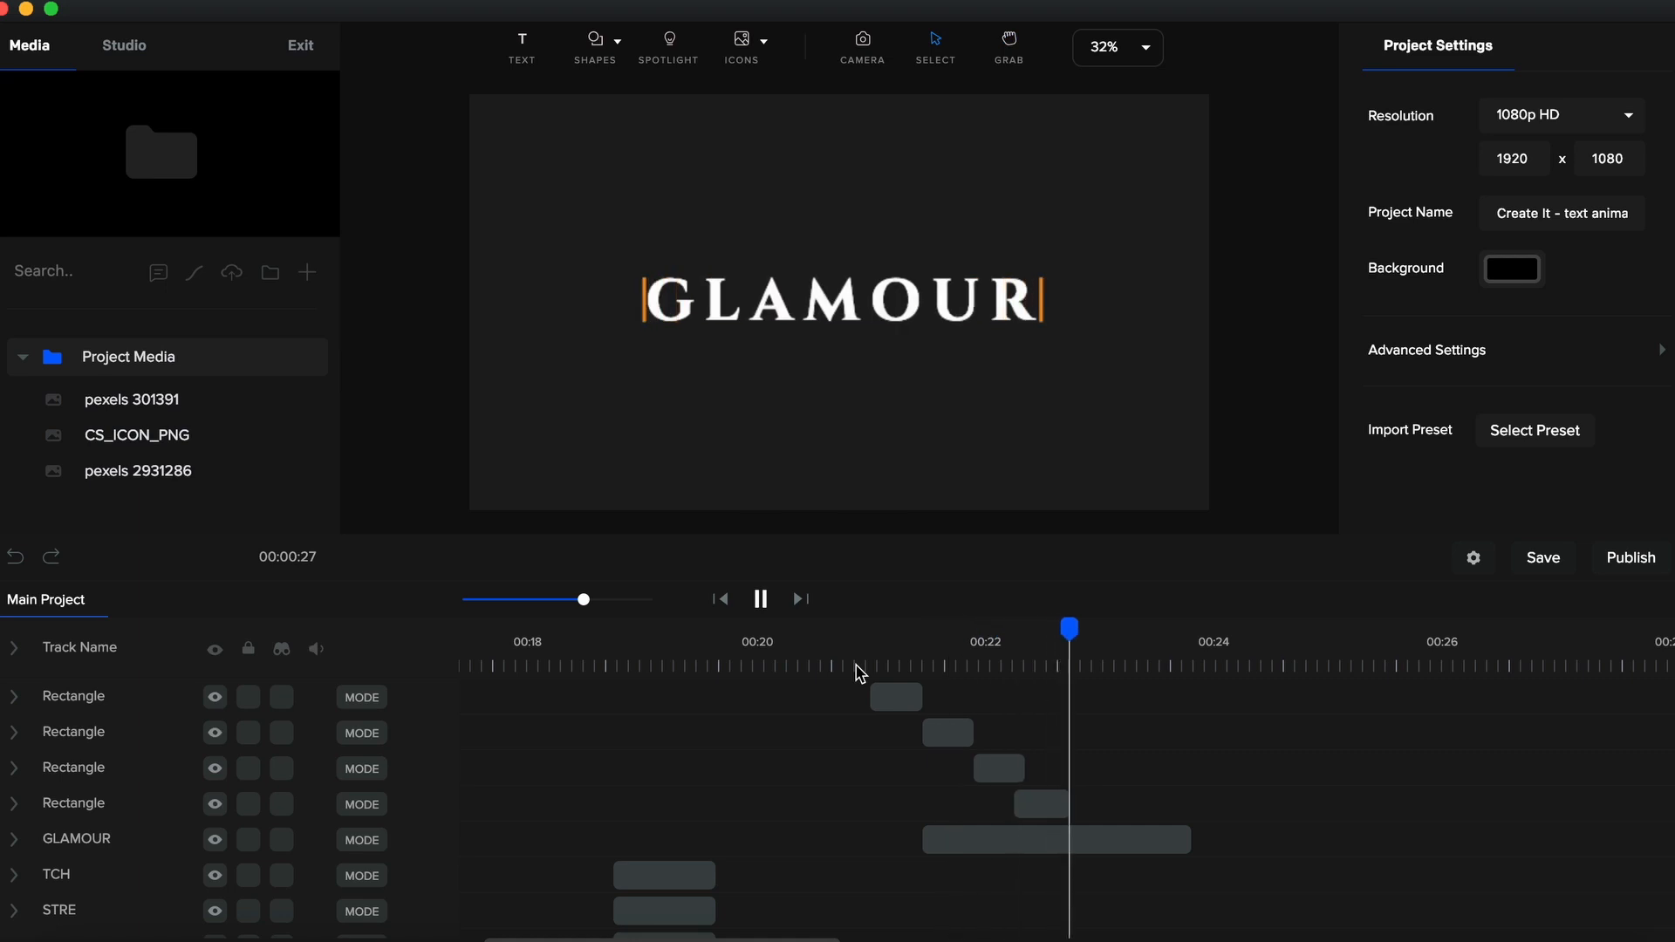
{"action": "key", "text": "space"}
Add a second custom animation to the GLAMOUR text where the orange bar clips end, enabling Text Spacing and Scale
{"action": "left_click", "coordinate": [1072, 846]}
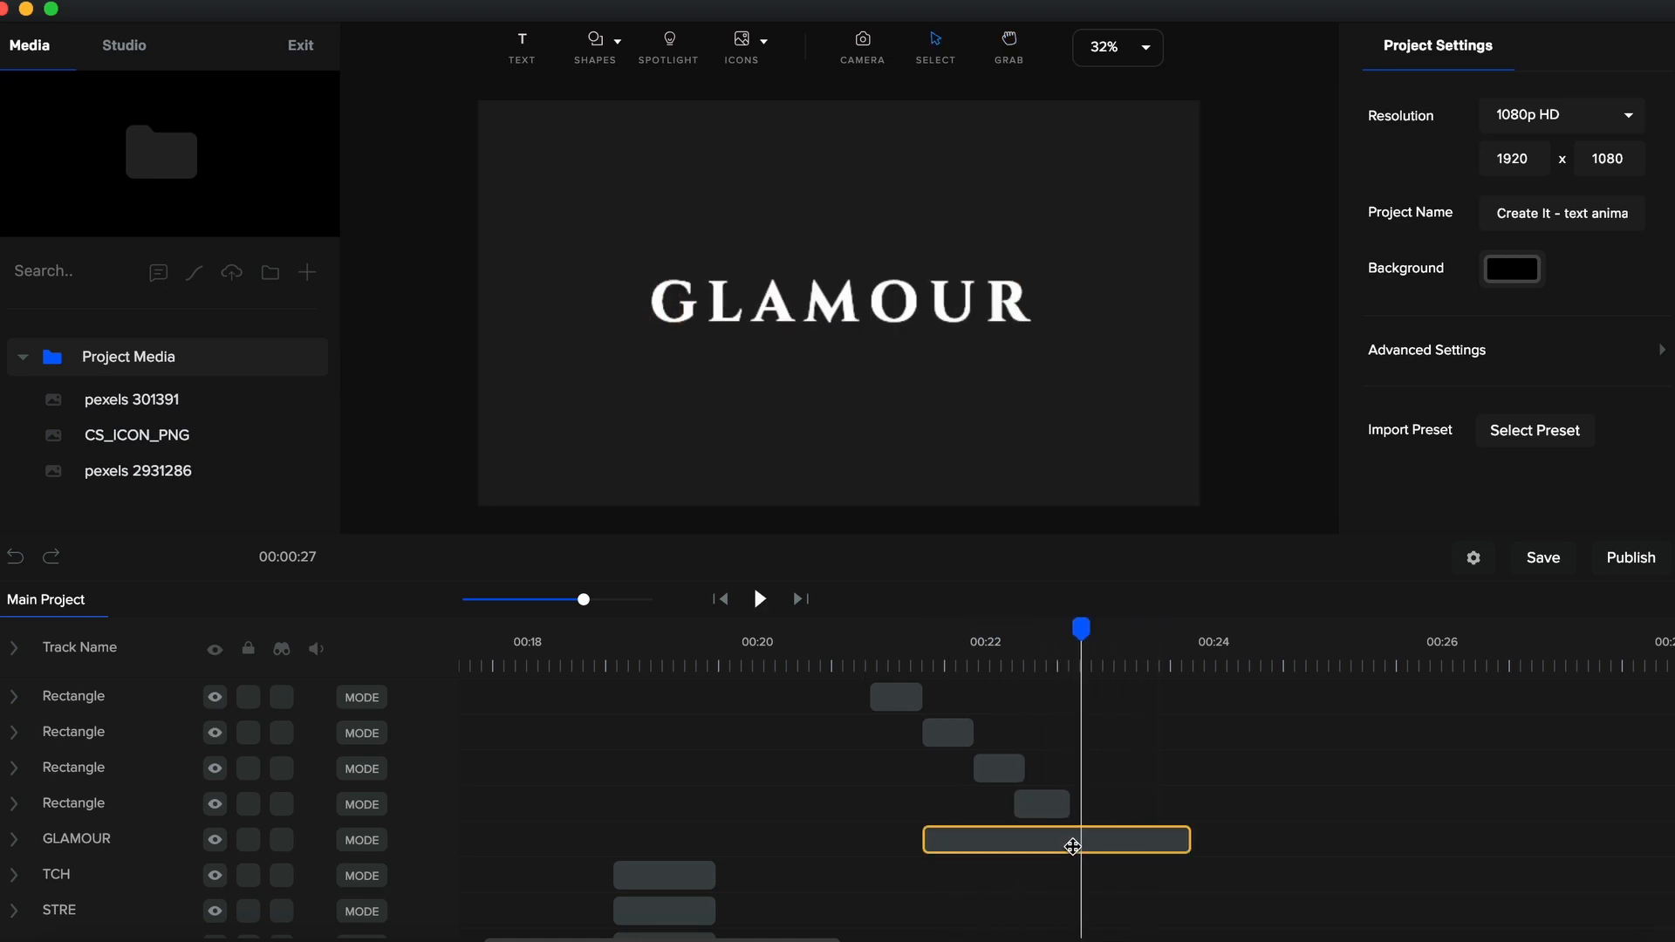
{"action": "left_click", "coordinate": [1074, 847]}
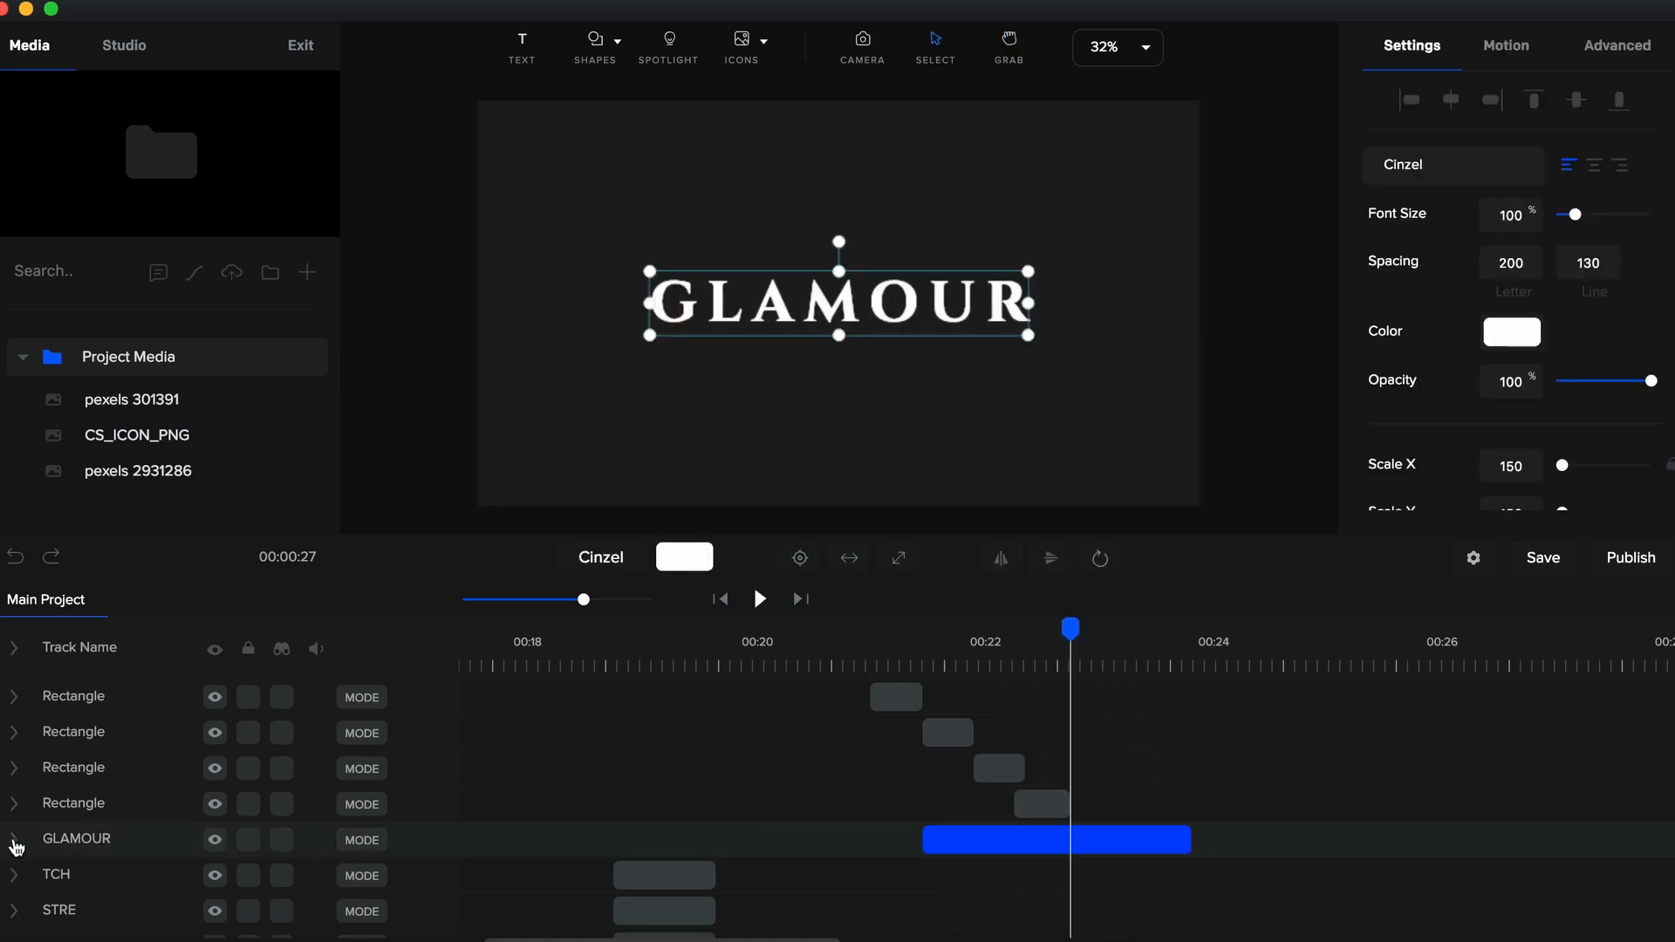
{"action": "left_click", "coordinate": [16, 846]}
{"action": "scroll", "coordinate": [812, 789], "scroll_direction": "down", "scroll_amount": 2}
{"action": "left_click", "coordinate": [425, 795]}
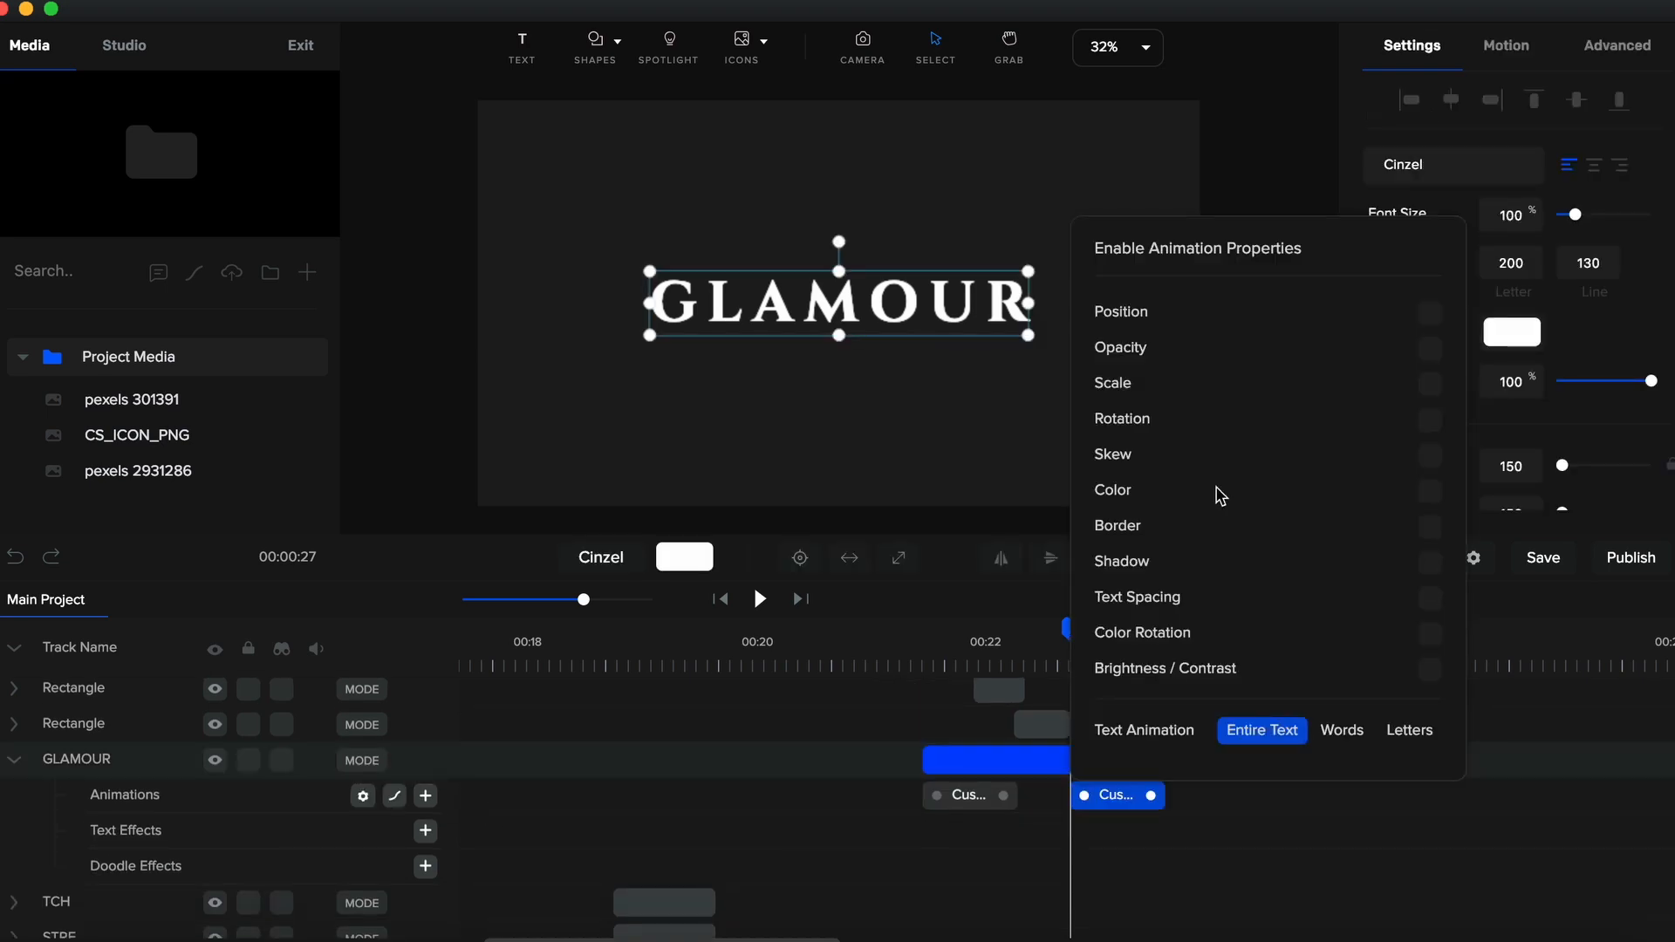
{"action": "left_click", "coordinate": [1430, 598]}
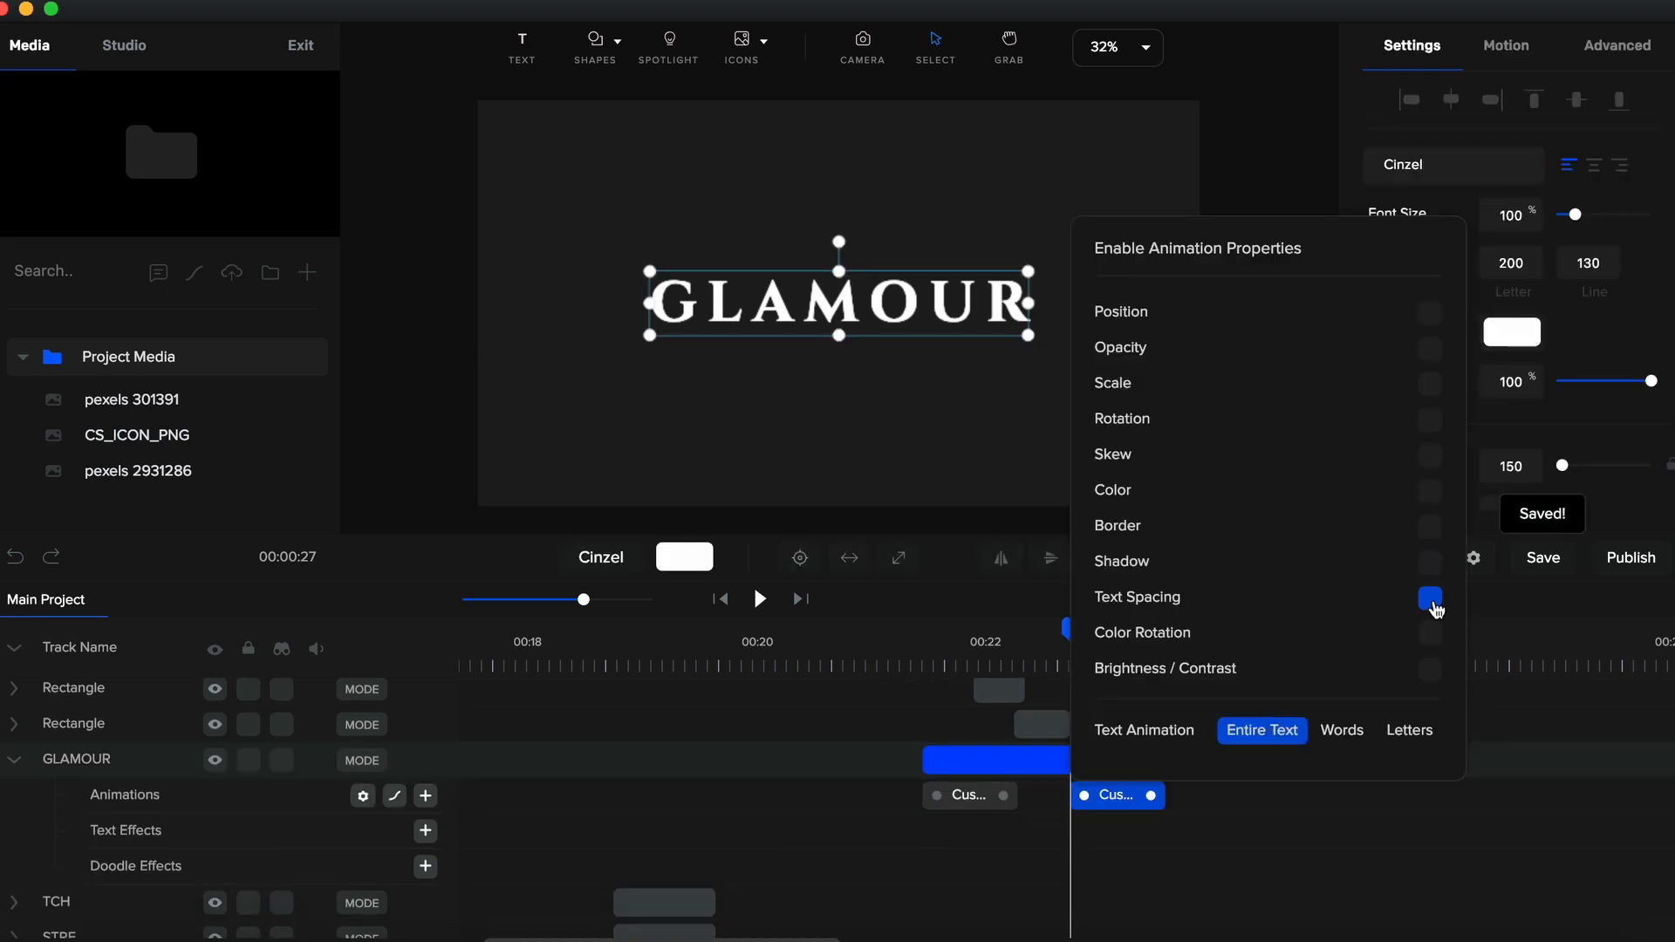
{"action": "left_click", "coordinate": [1430, 384]}
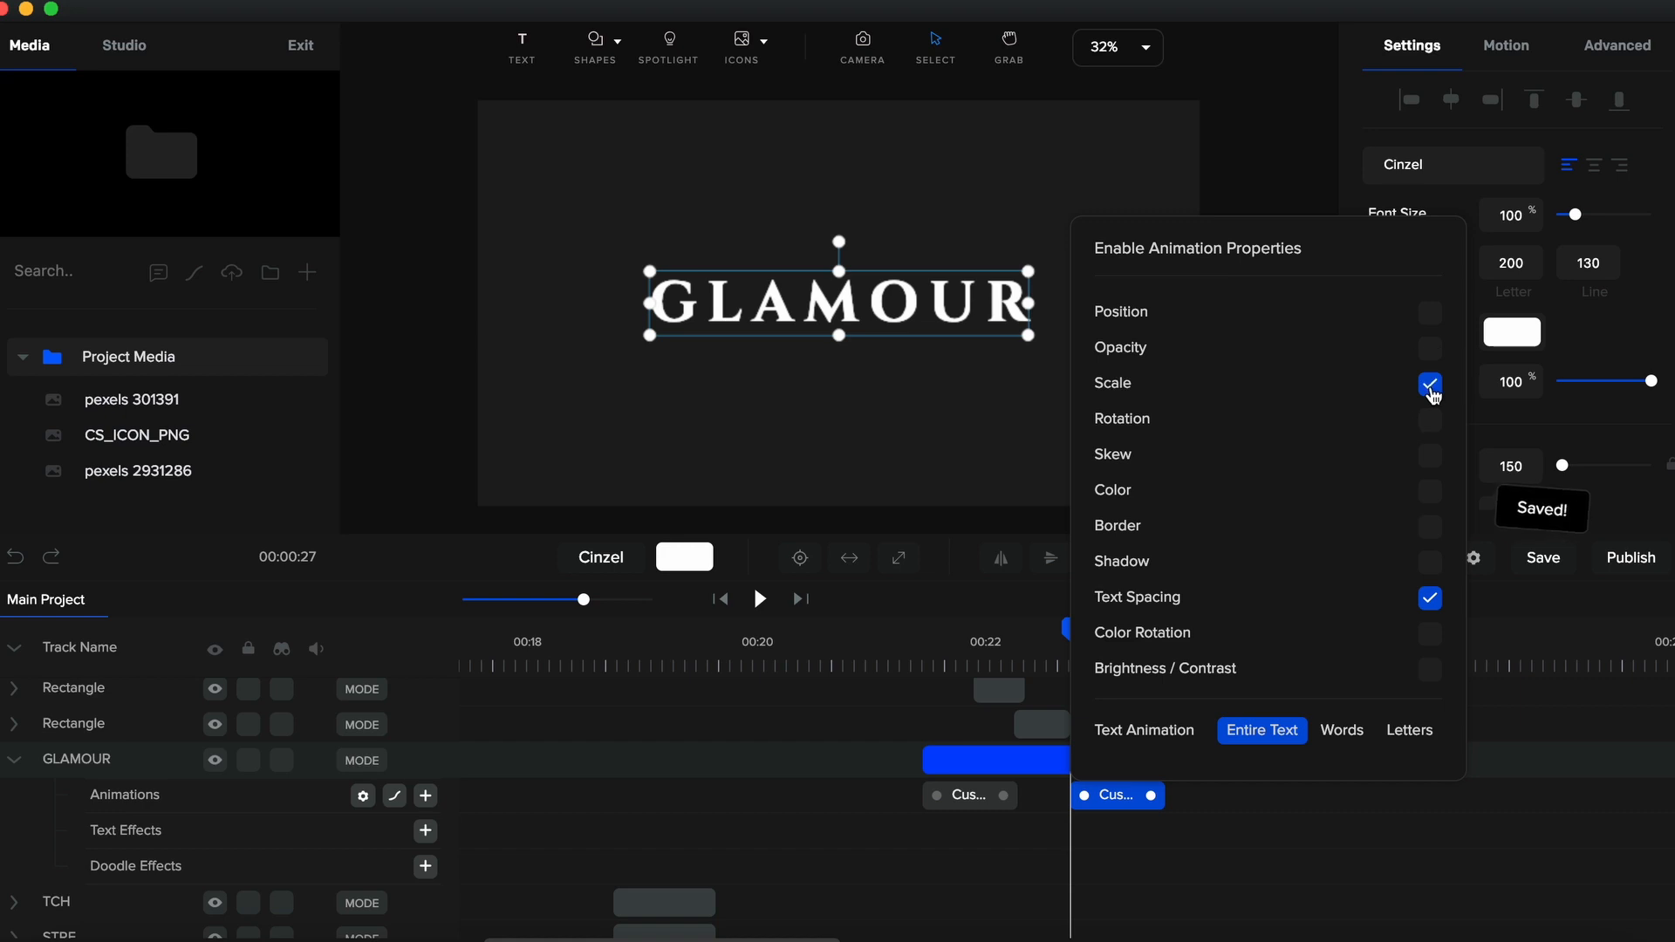
Set the GLAMOUR text's letter spacing to 2000 at the end of its second custom animation
{"action": "left_click", "coordinate": [1309, 846]}
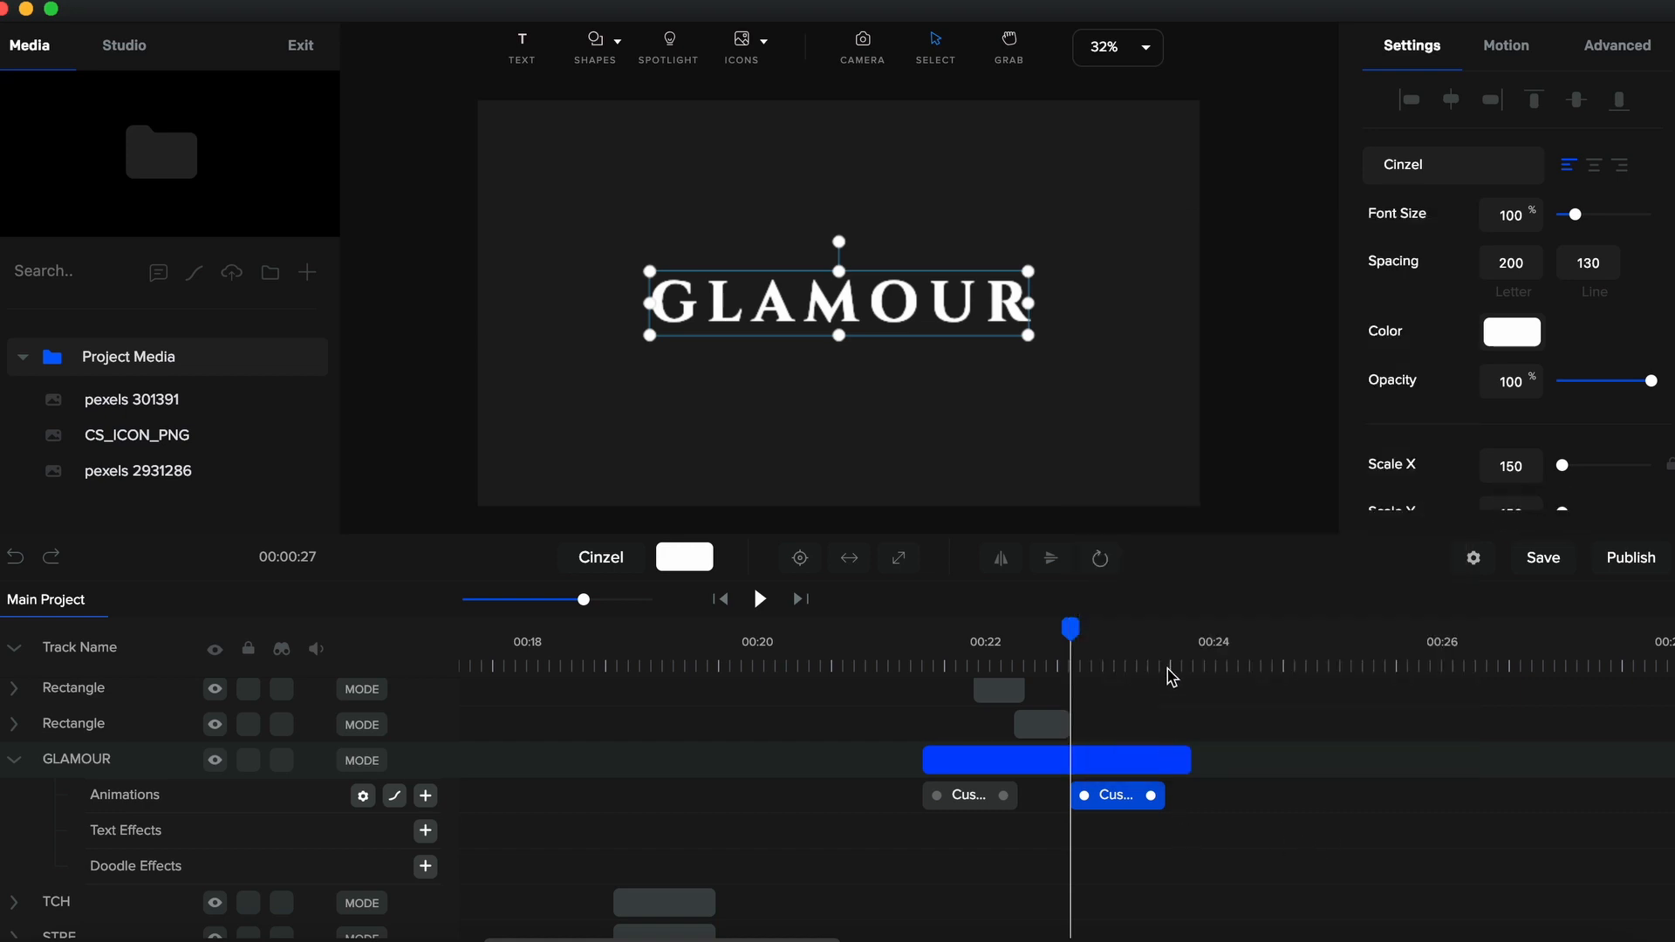
{"action": "left_click", "coordinate": [1170, 667]}
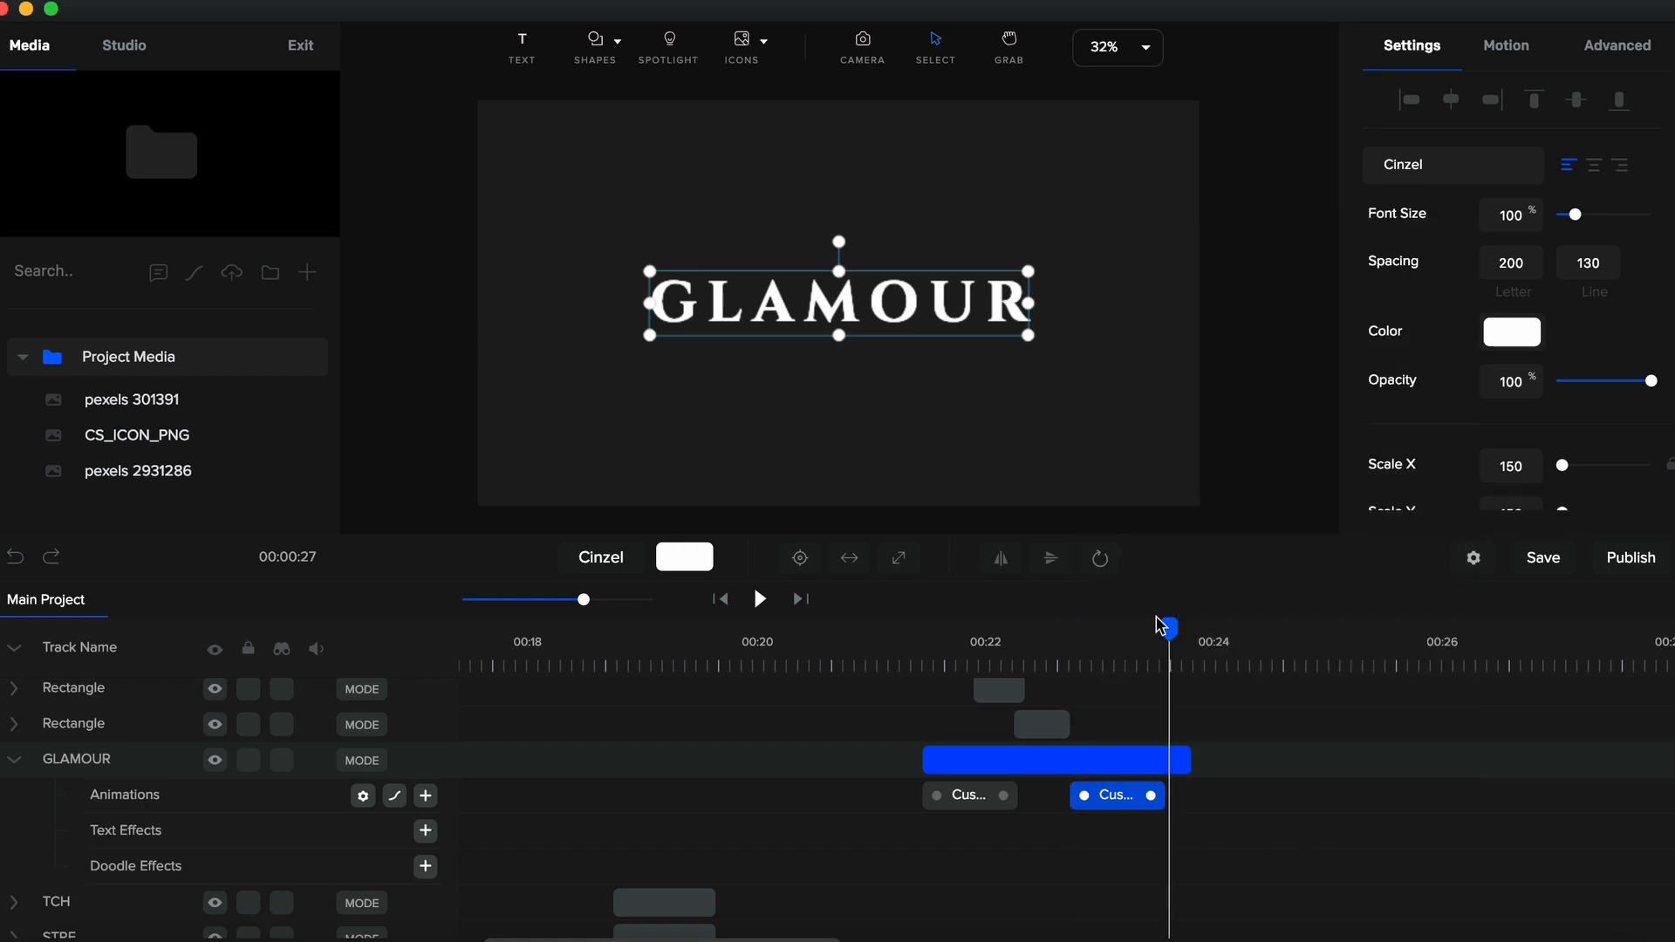
{"action": "scroll", "coordinate": [1065, 397], "scroll_direction": "down", "scroll_amount": 5}
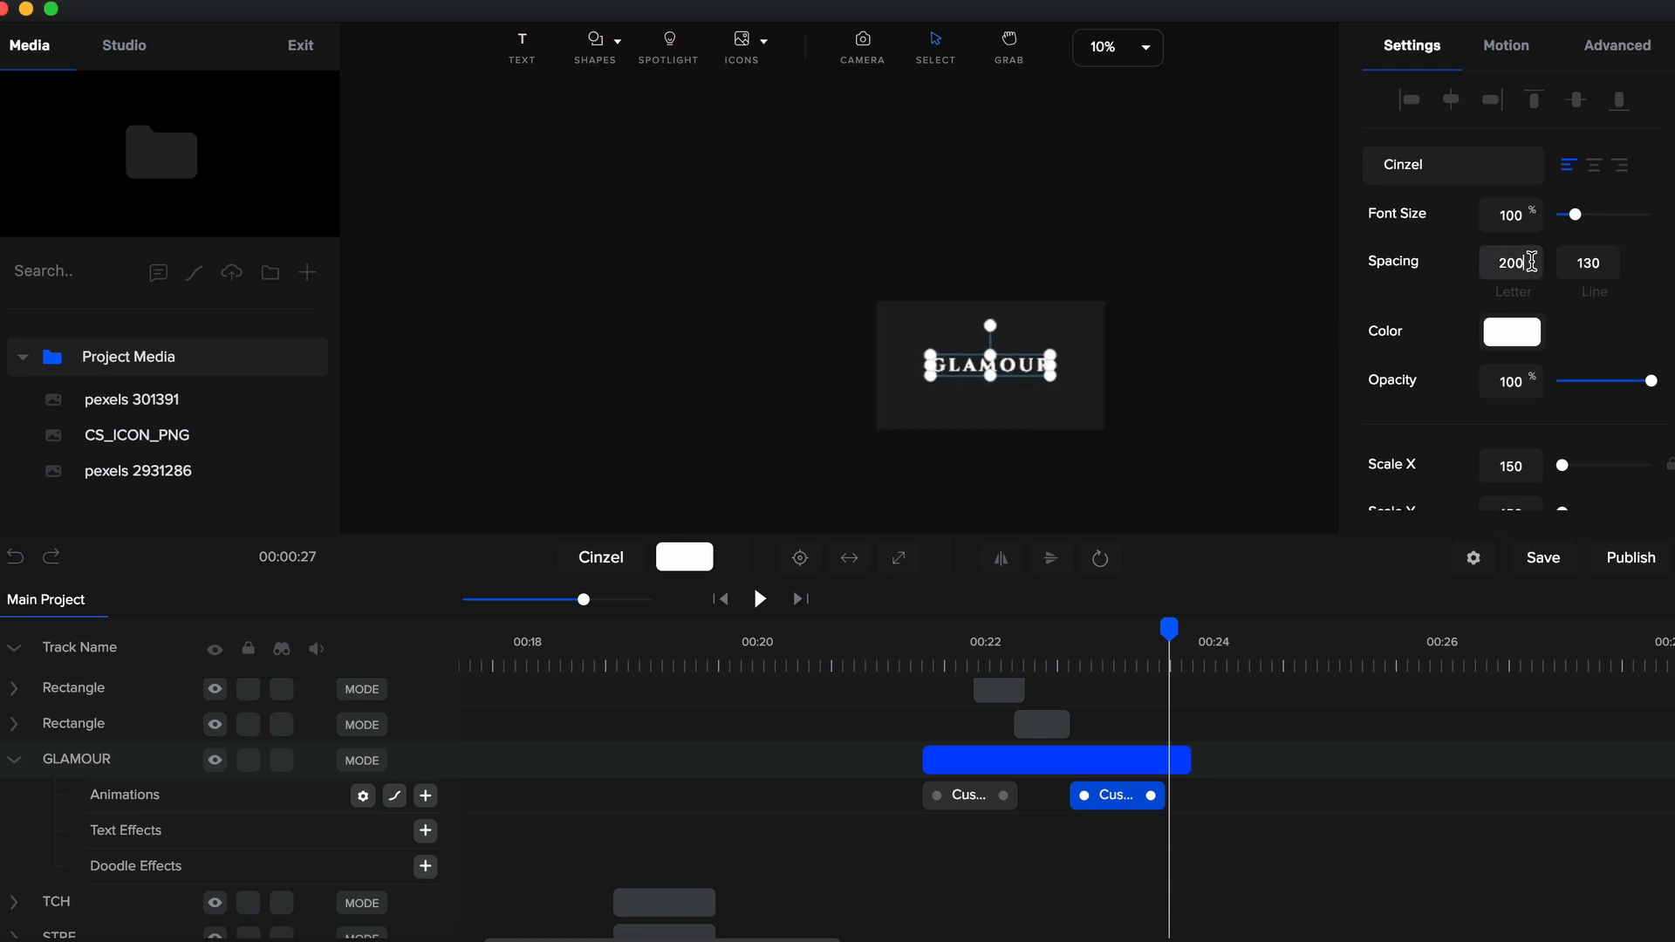
{"action": "type", "text": "0"}
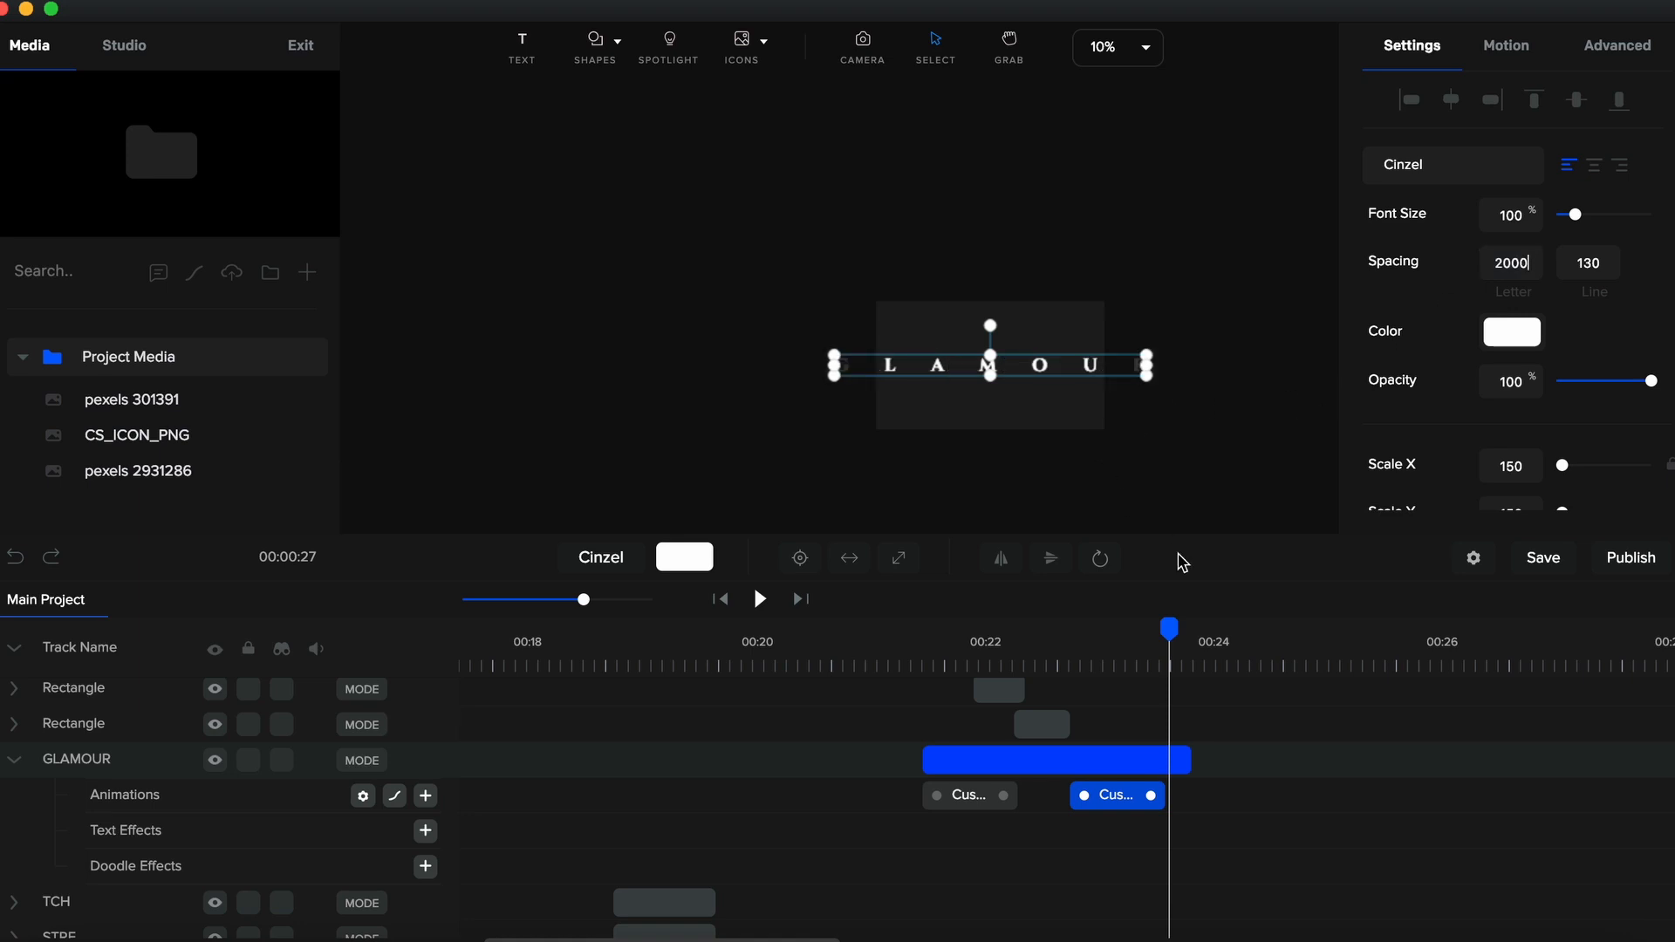
Link the GLAMOUR text's X and Y scale and set the second animation's end scale to 400
{"action": "scroll", "coordinate": [1459, 451], "scroll_direction": "down", "scroll_amount": 3}
{"action": "left_click", "coordinate": [1668, 281]}
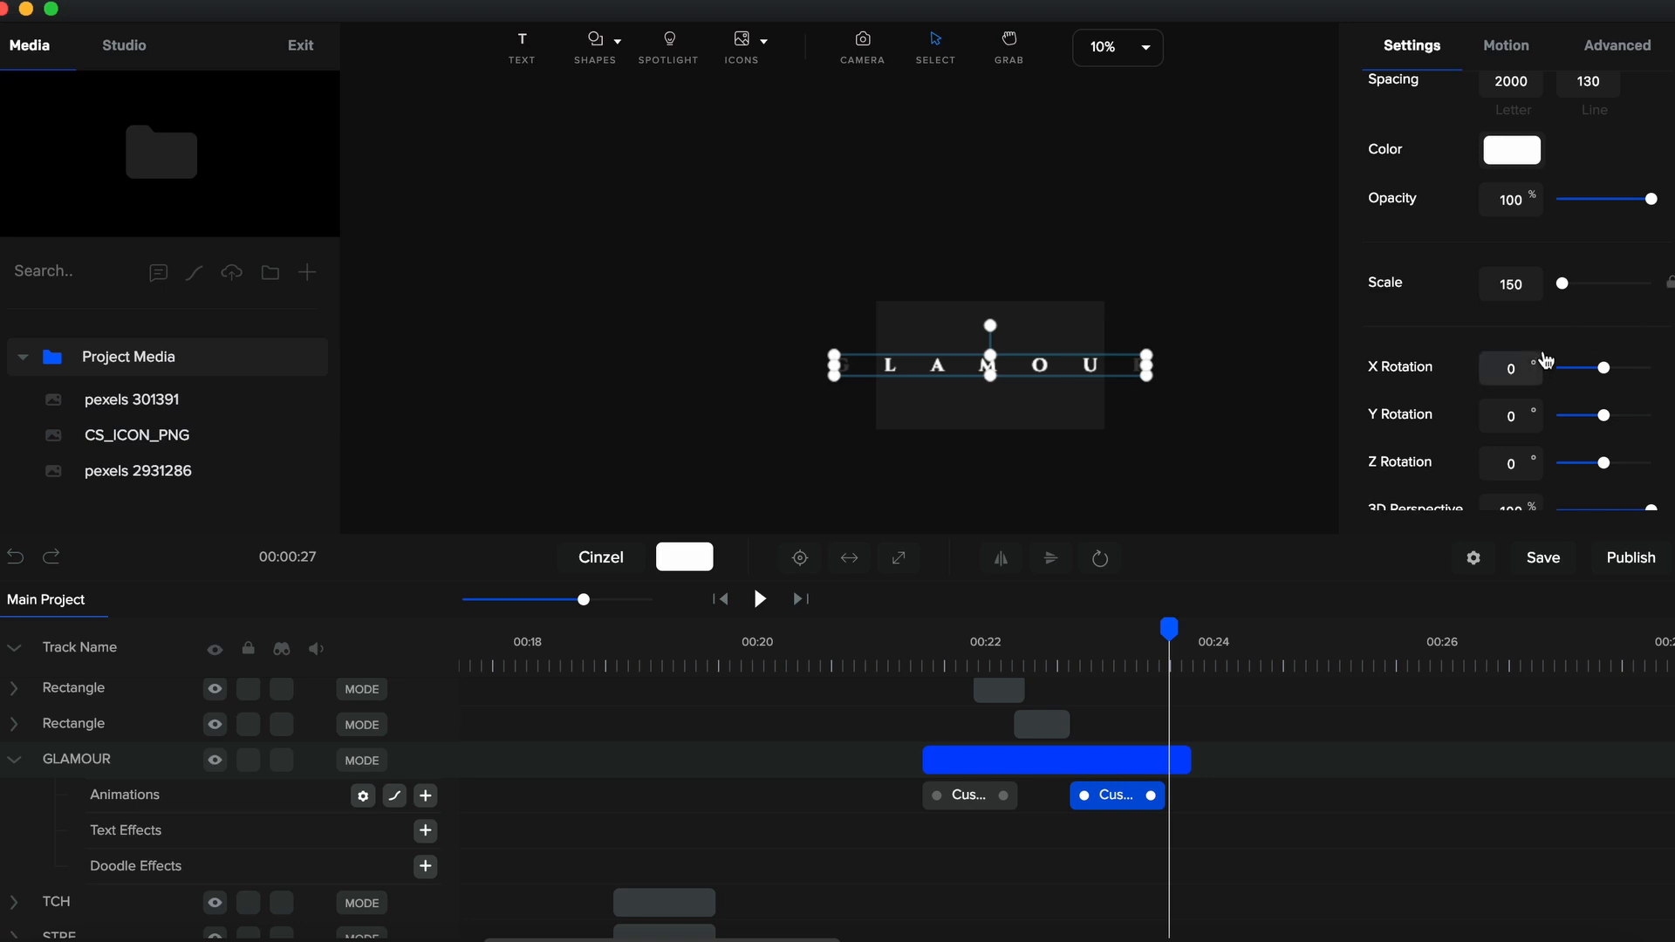
{"action": "double_click", "coordinate": [1533, 277]}
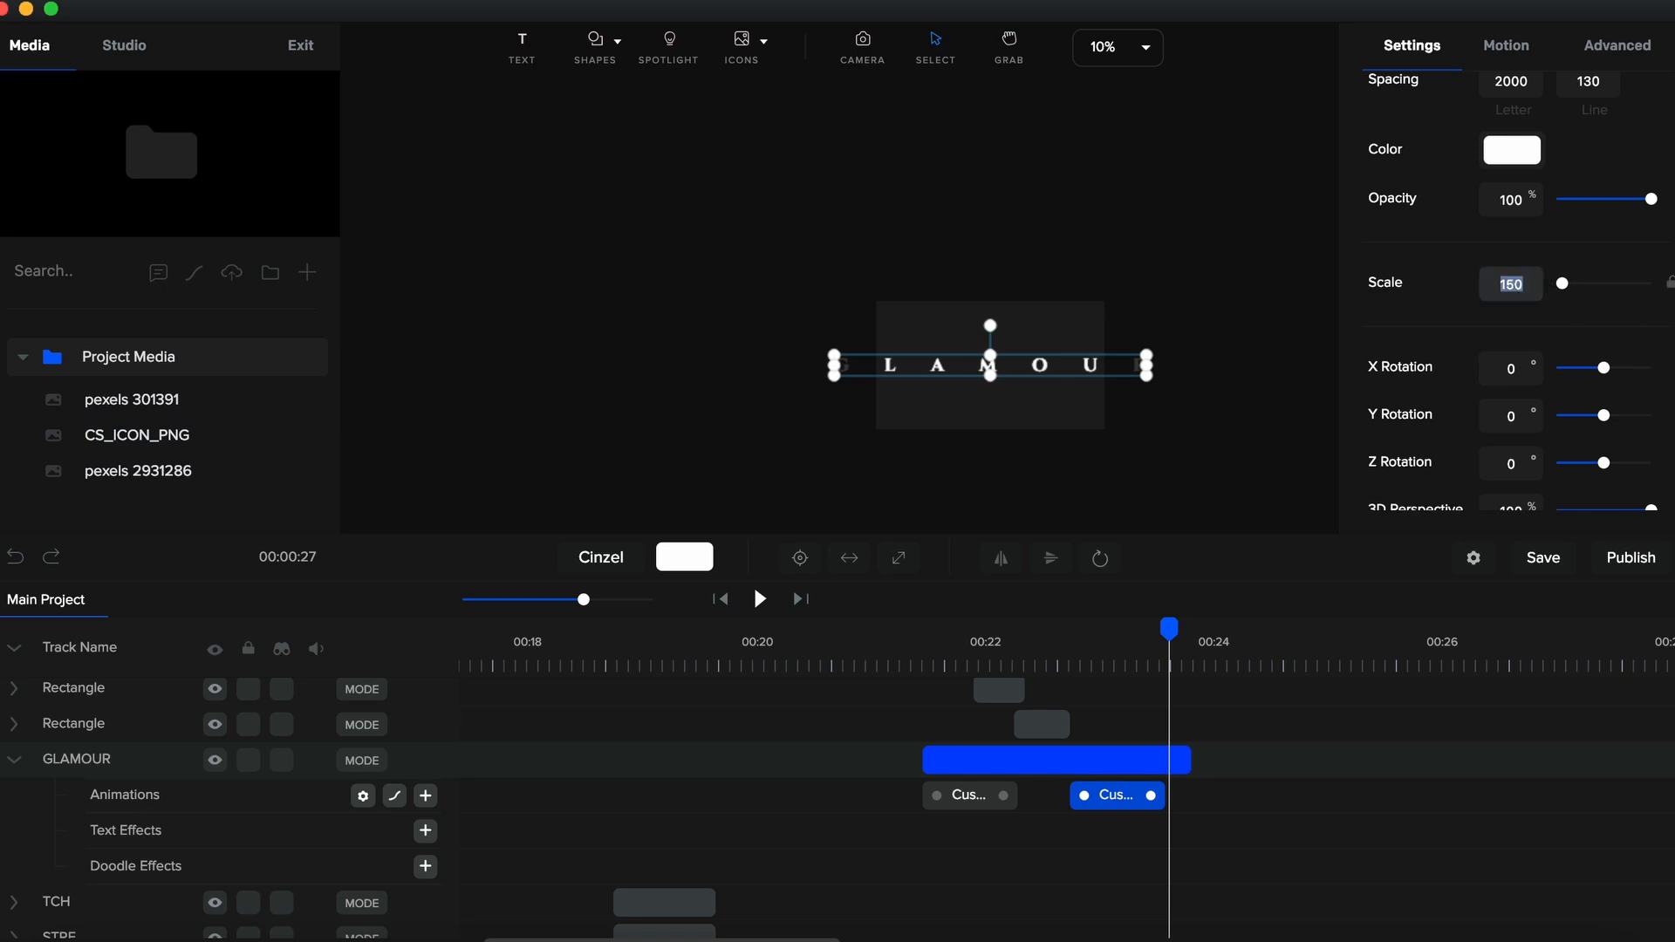
{"action": "type", "text": "400"}
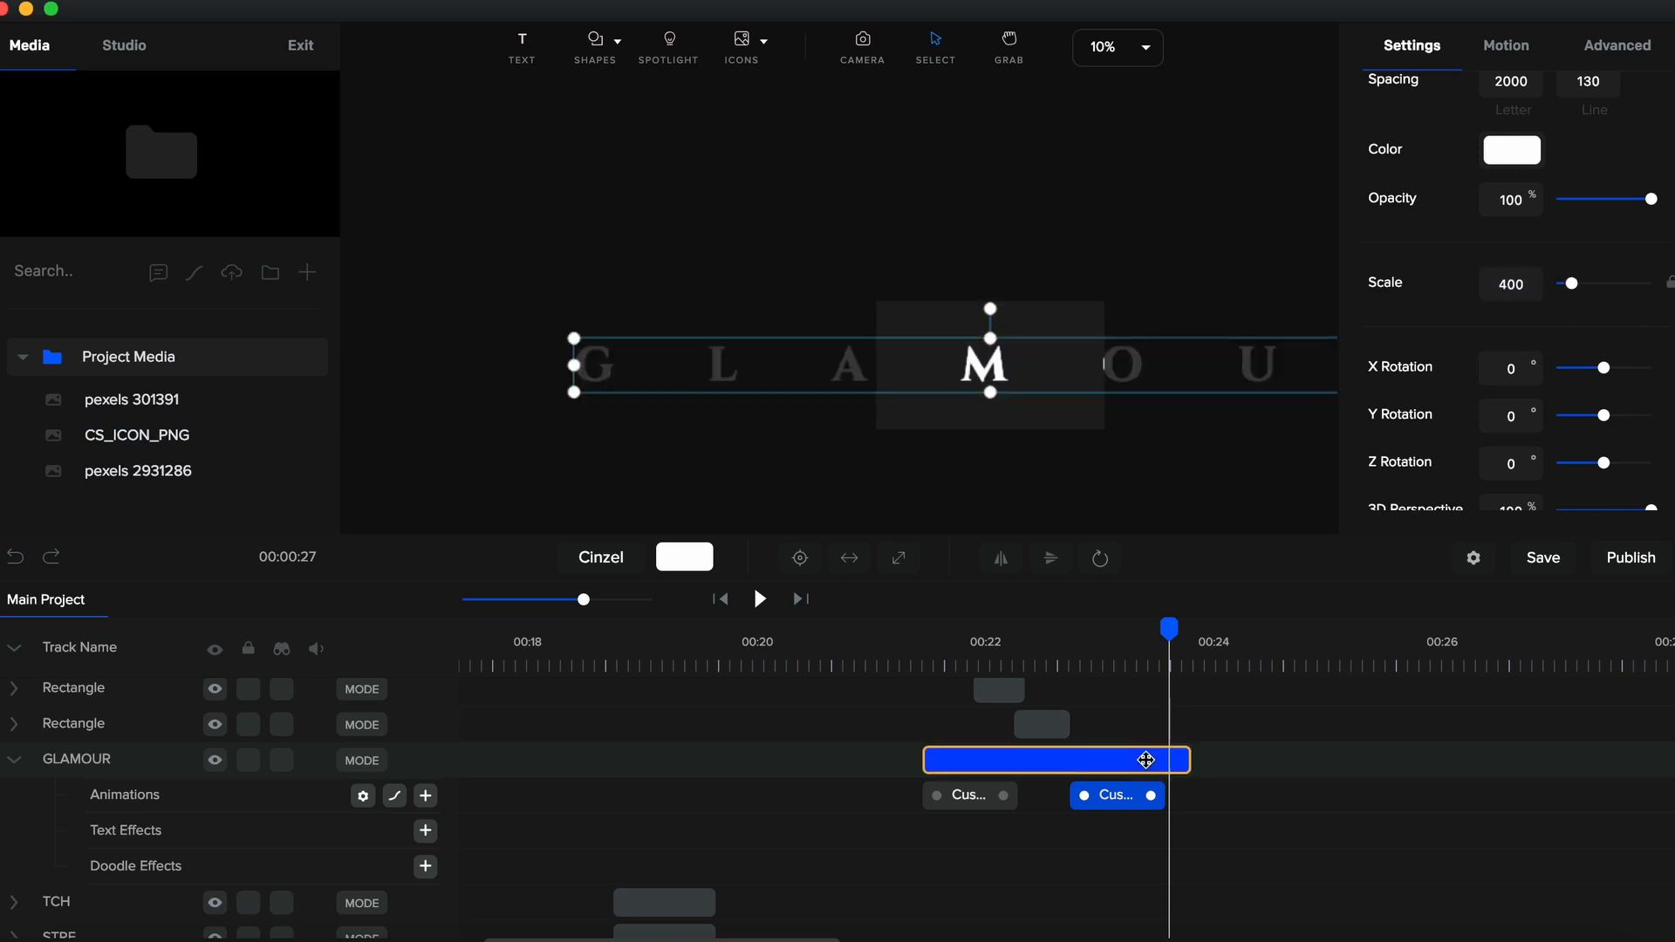
Enable Opacity for the second GLAMOUR animation and set its end opacity to 0%
{"action": "left_click", "coordinate": [363, 795]}
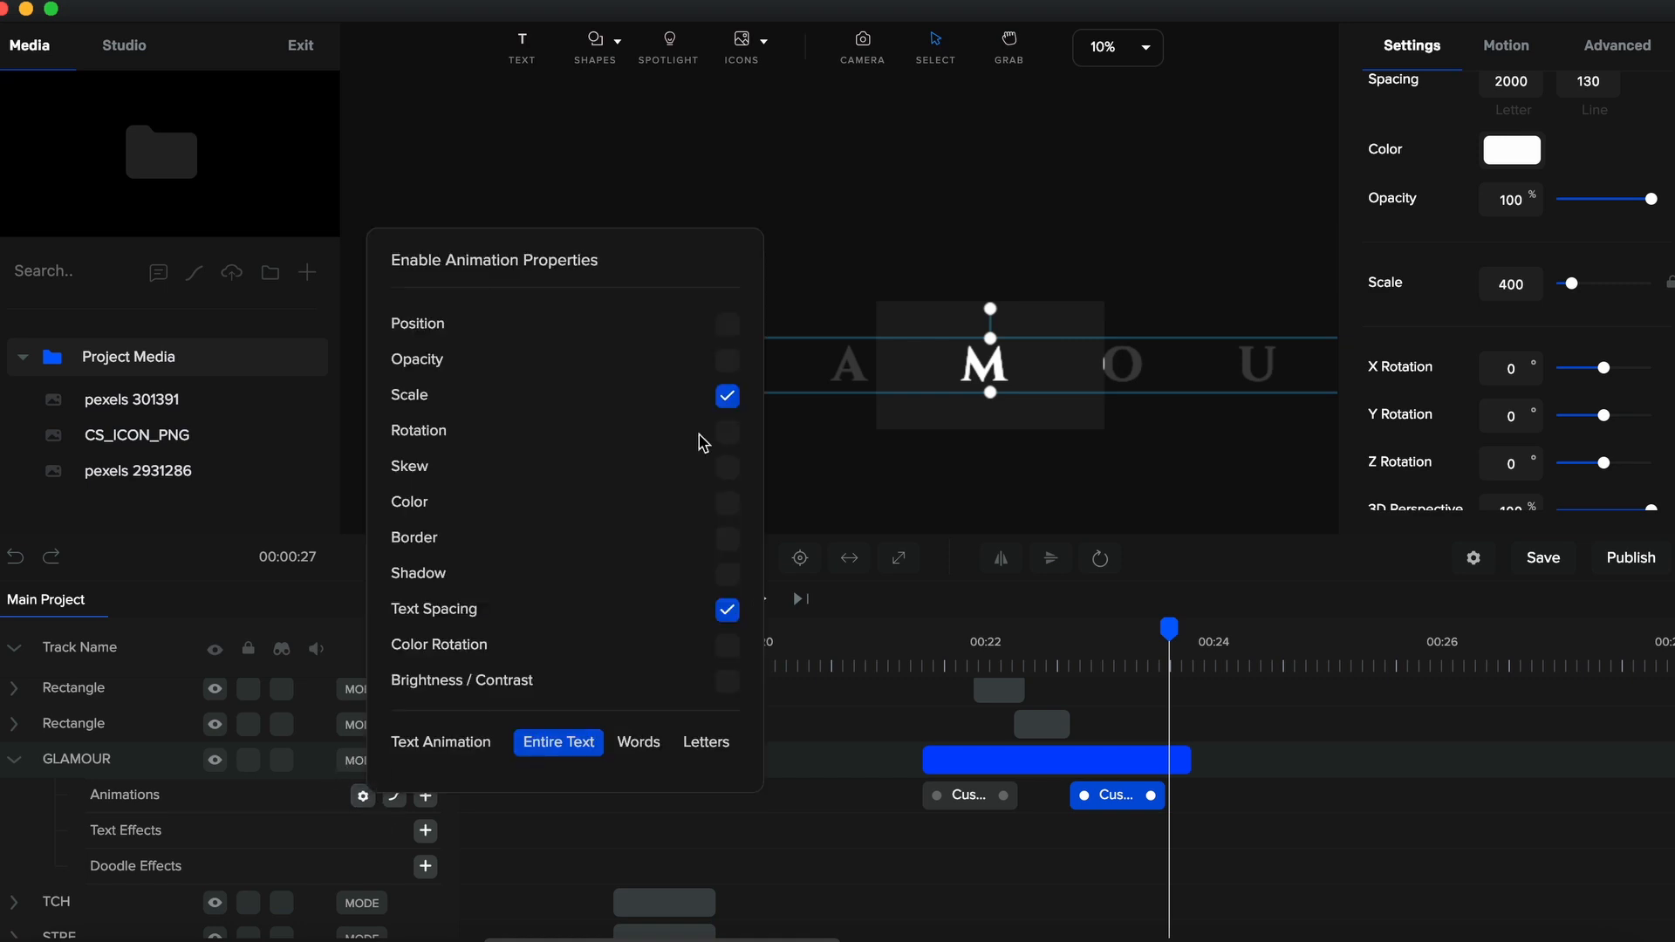
{"action": "left_click", "coordinate": [730, 365]}
{"action": "left_click", "coordinate": [1519, 201]}
{"action": "type", "text": "0"}
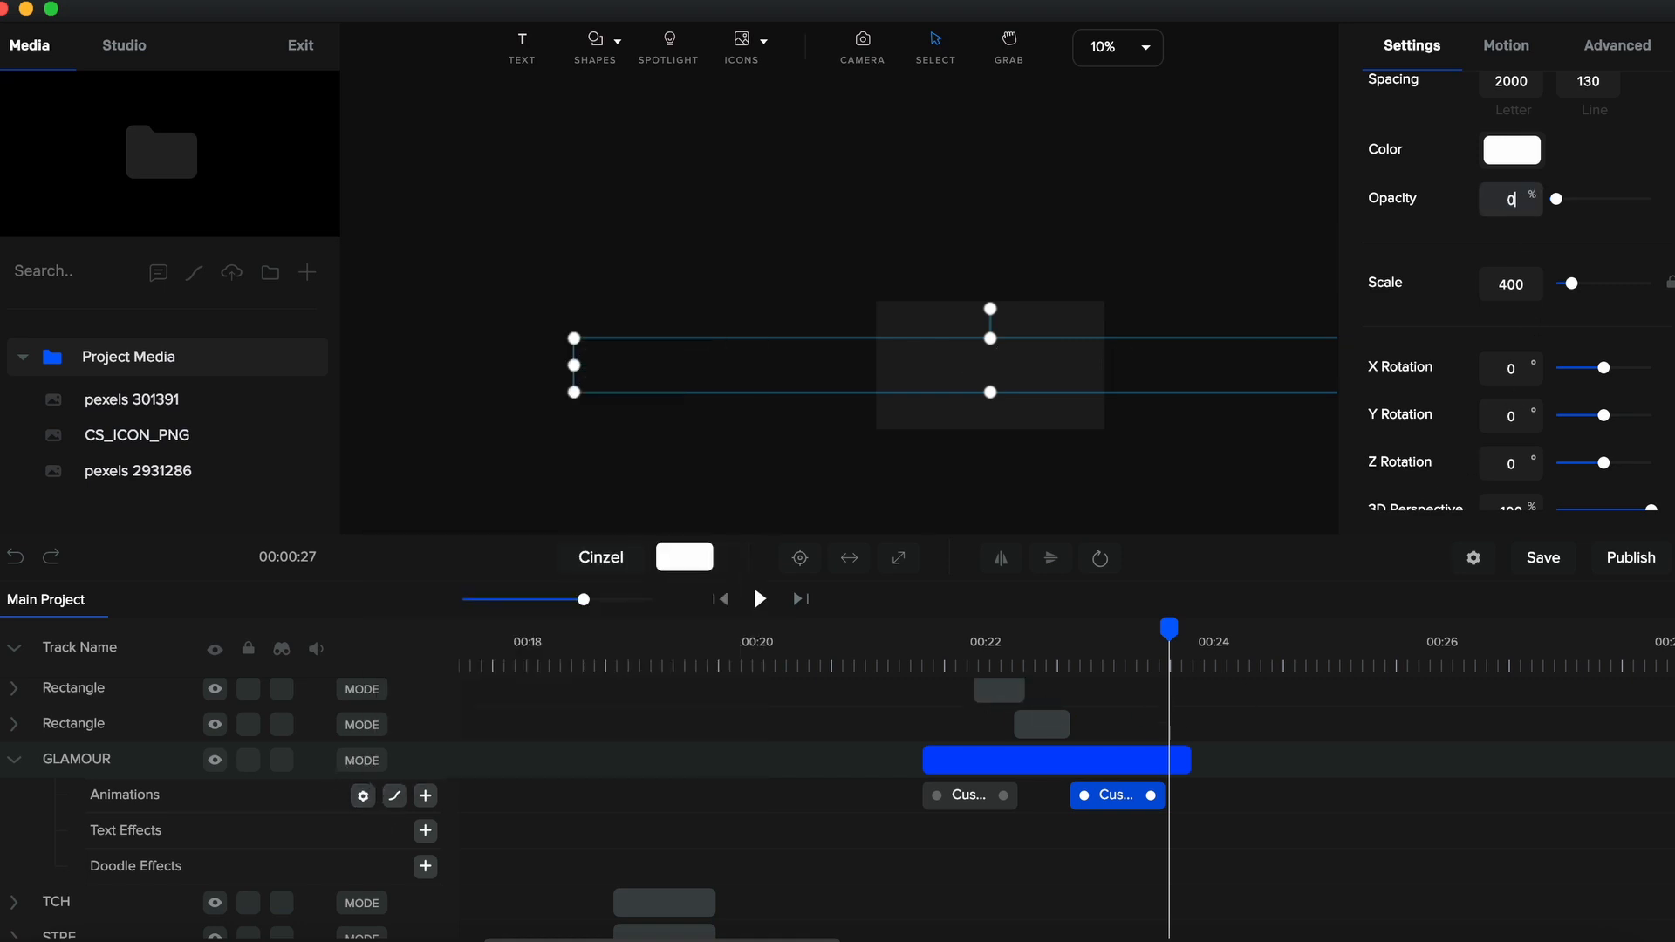
Fit the canvas to the screen and play back the GLAMOUR animation from just before its clip begins
{"action": "left_click", "coordinate": [1047, 663]}
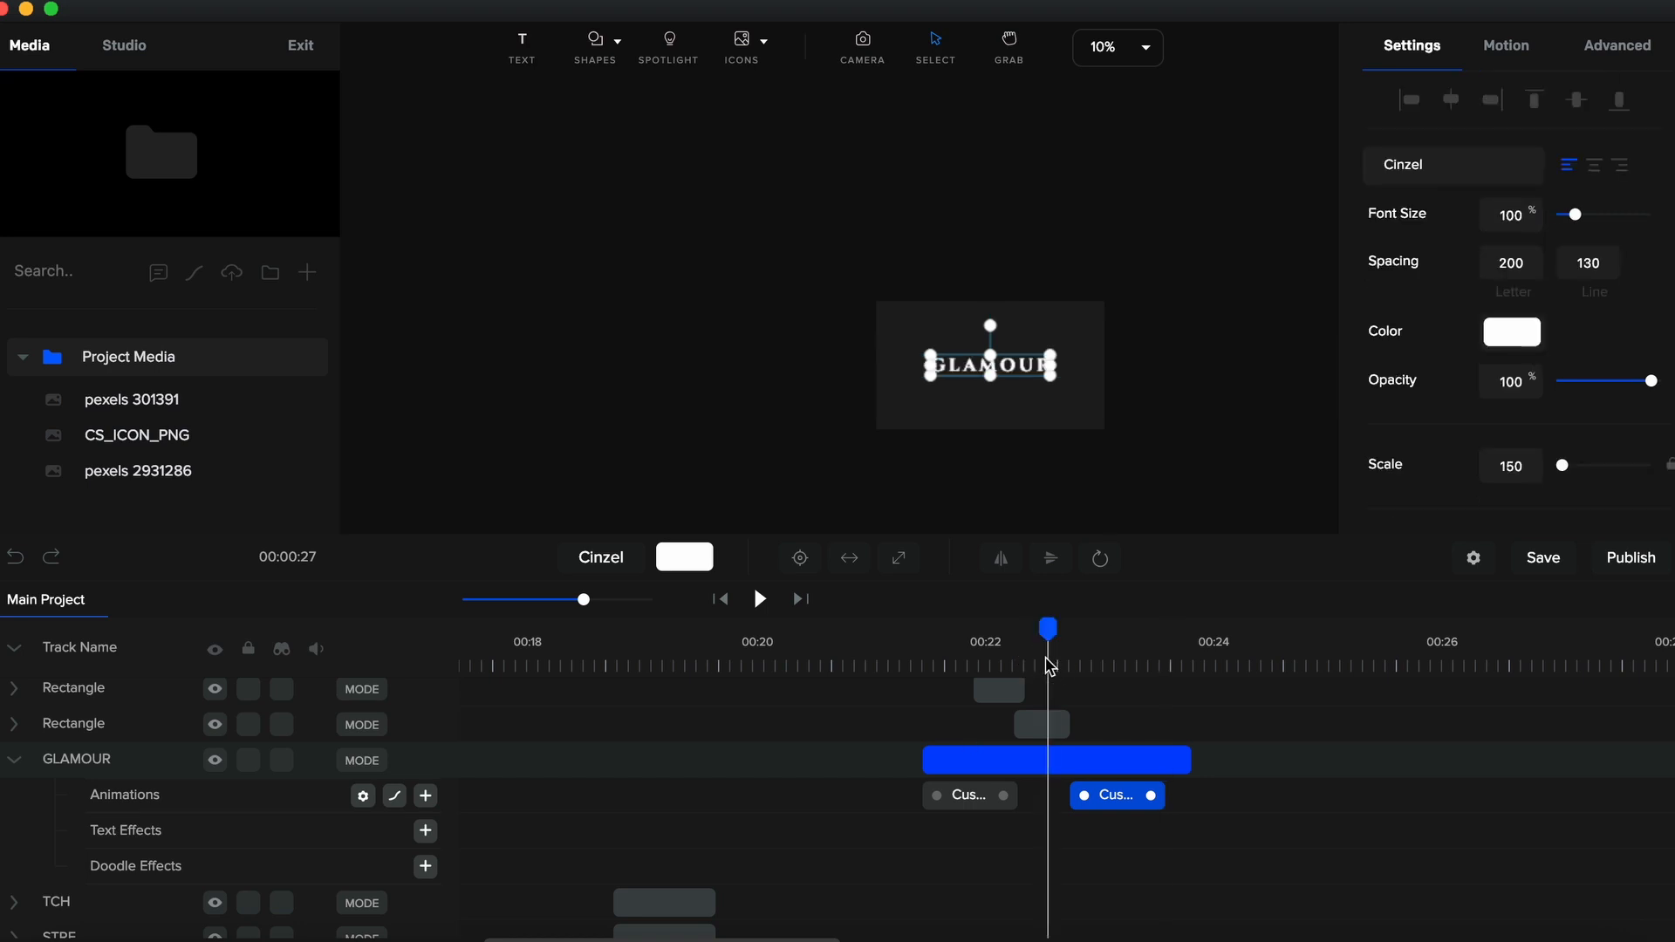
{"action": "left_click", "coordinate": [1132, 62]}
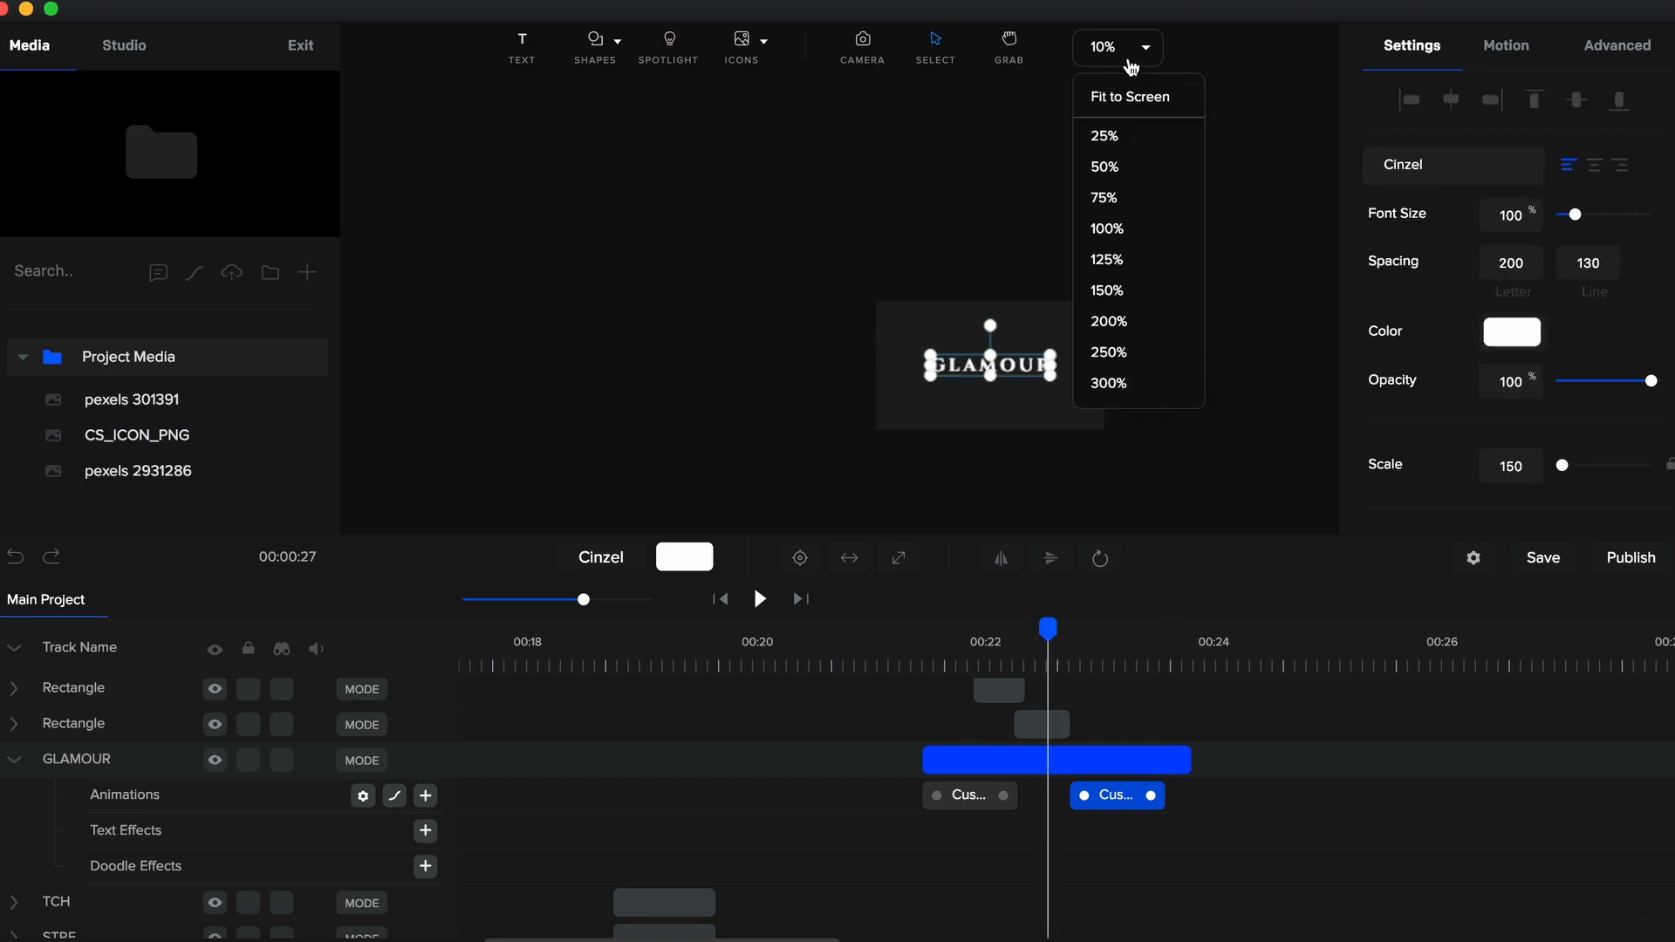
{"action": "left_click", "coordinate": [1134, 97]}
{"action": "left_click", "coordinate": [918, 668]}
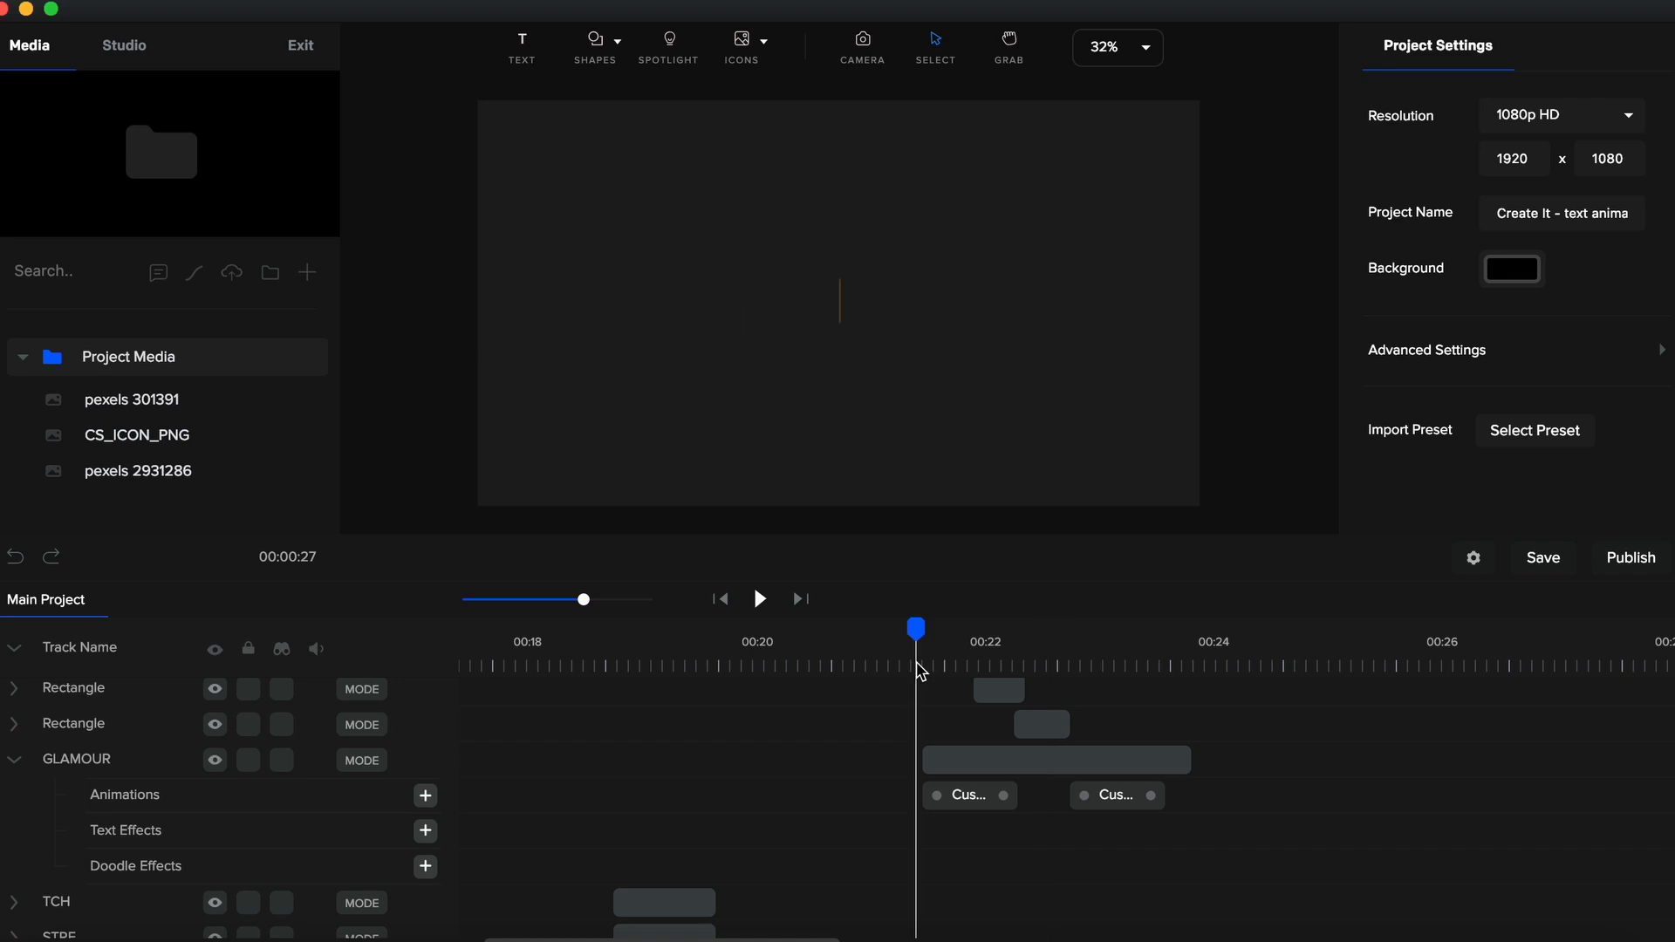
{"action": "key", "text": "space"}
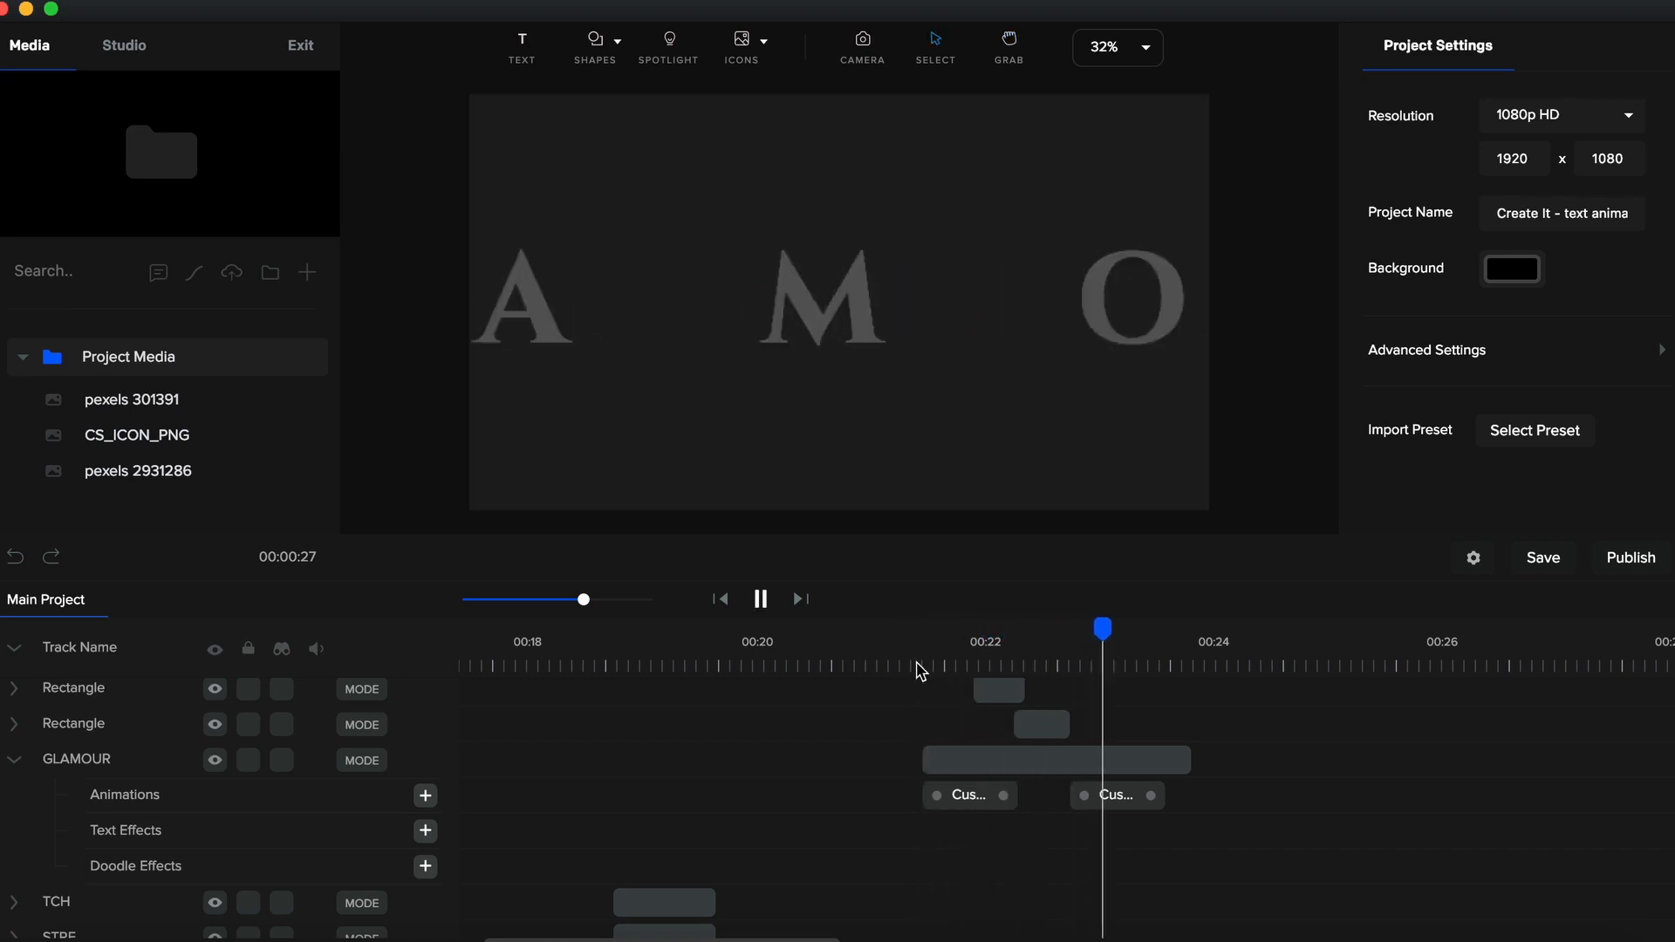
{"action": "key", "text": "space"}
Shorten the second GLAMOUR animation, trim the text clip to just past its end, and replay the reveal from before the clip
{"action": "left_click", "coordinate": [1128, 801]}
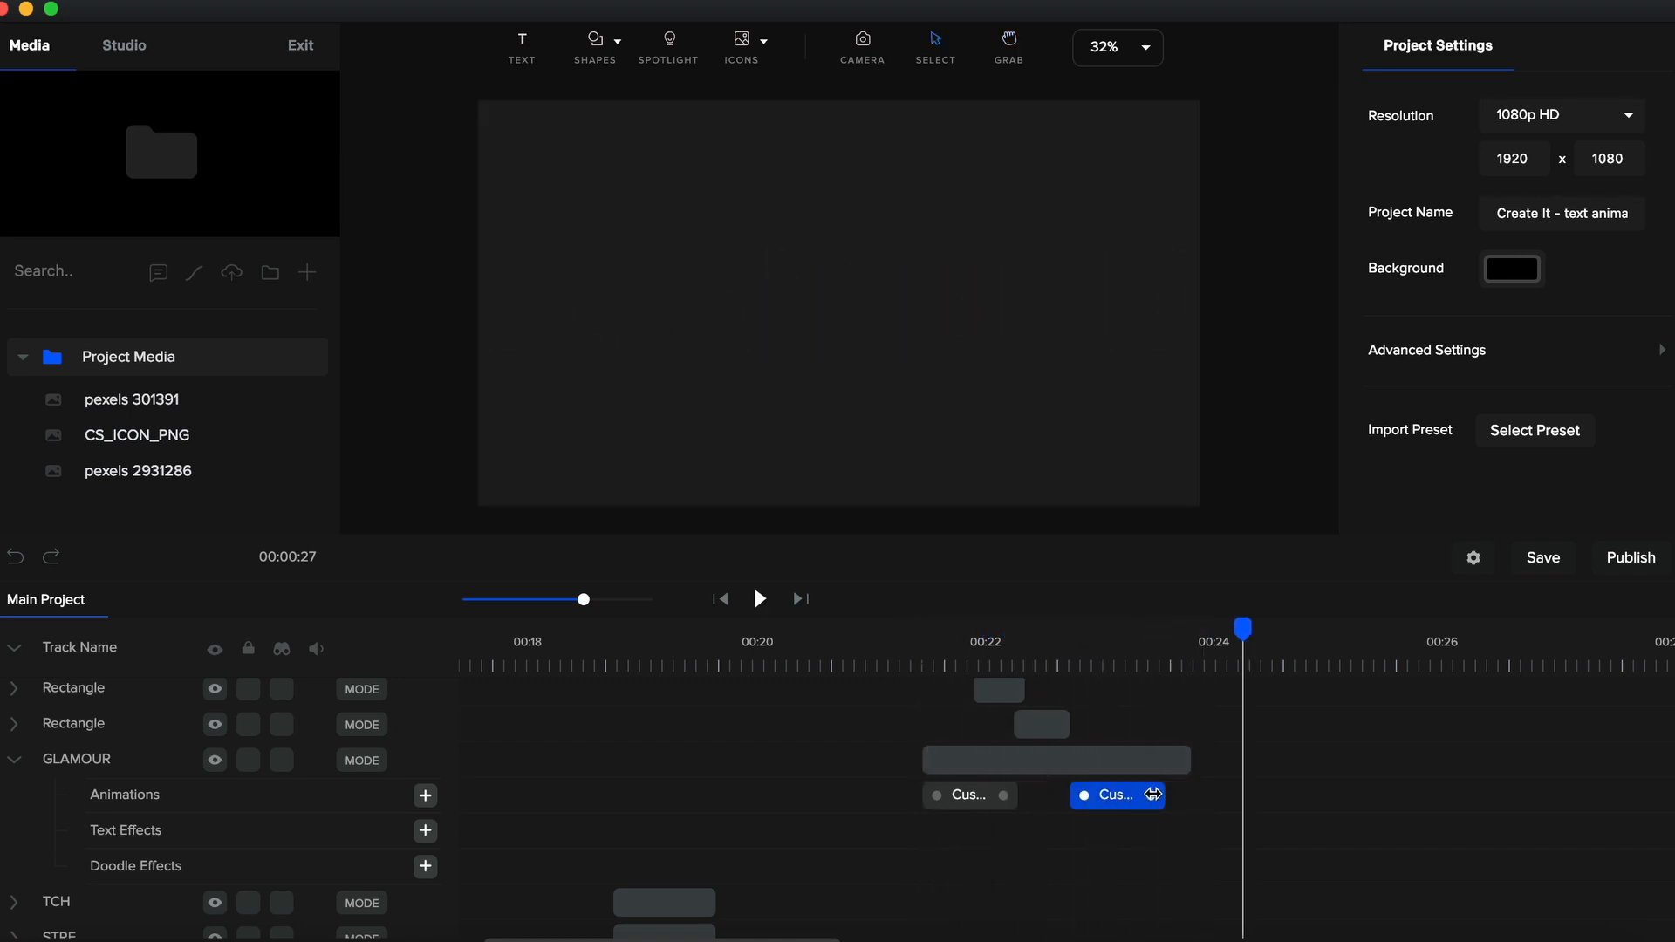
{"action": "left_click_drag", "start_coordinate": [1153, 794], "coordinate": [1137, 764]}
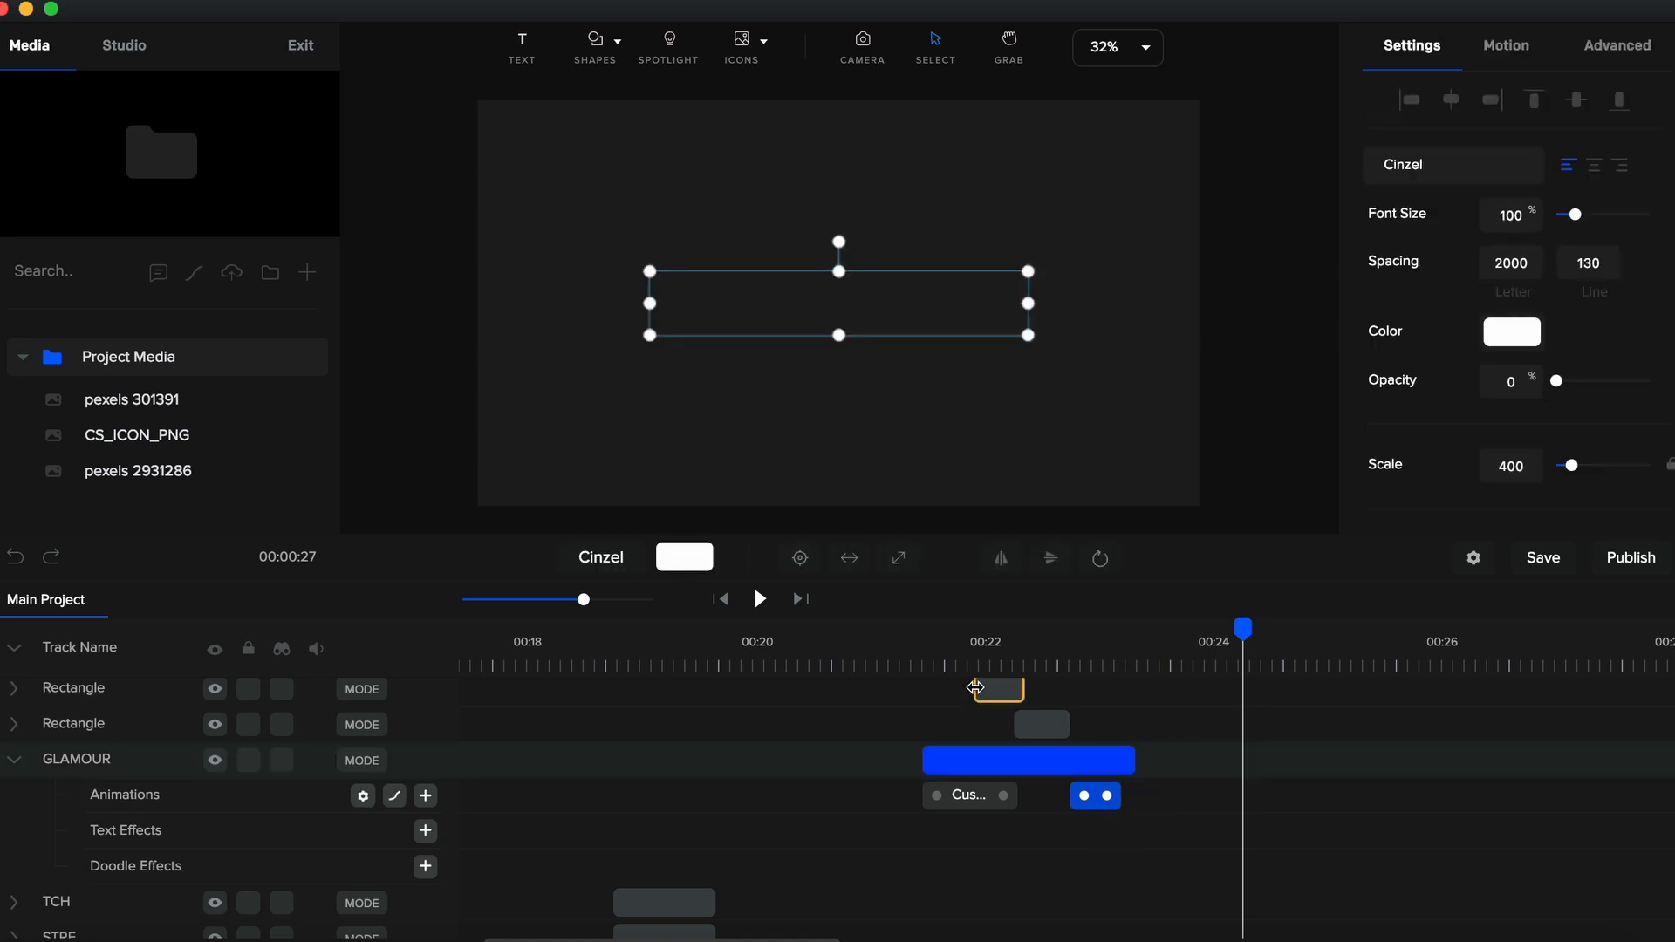
{"action": "left_click", "coordinate": [908, 670]}
{"action": "key", "text": "space"}
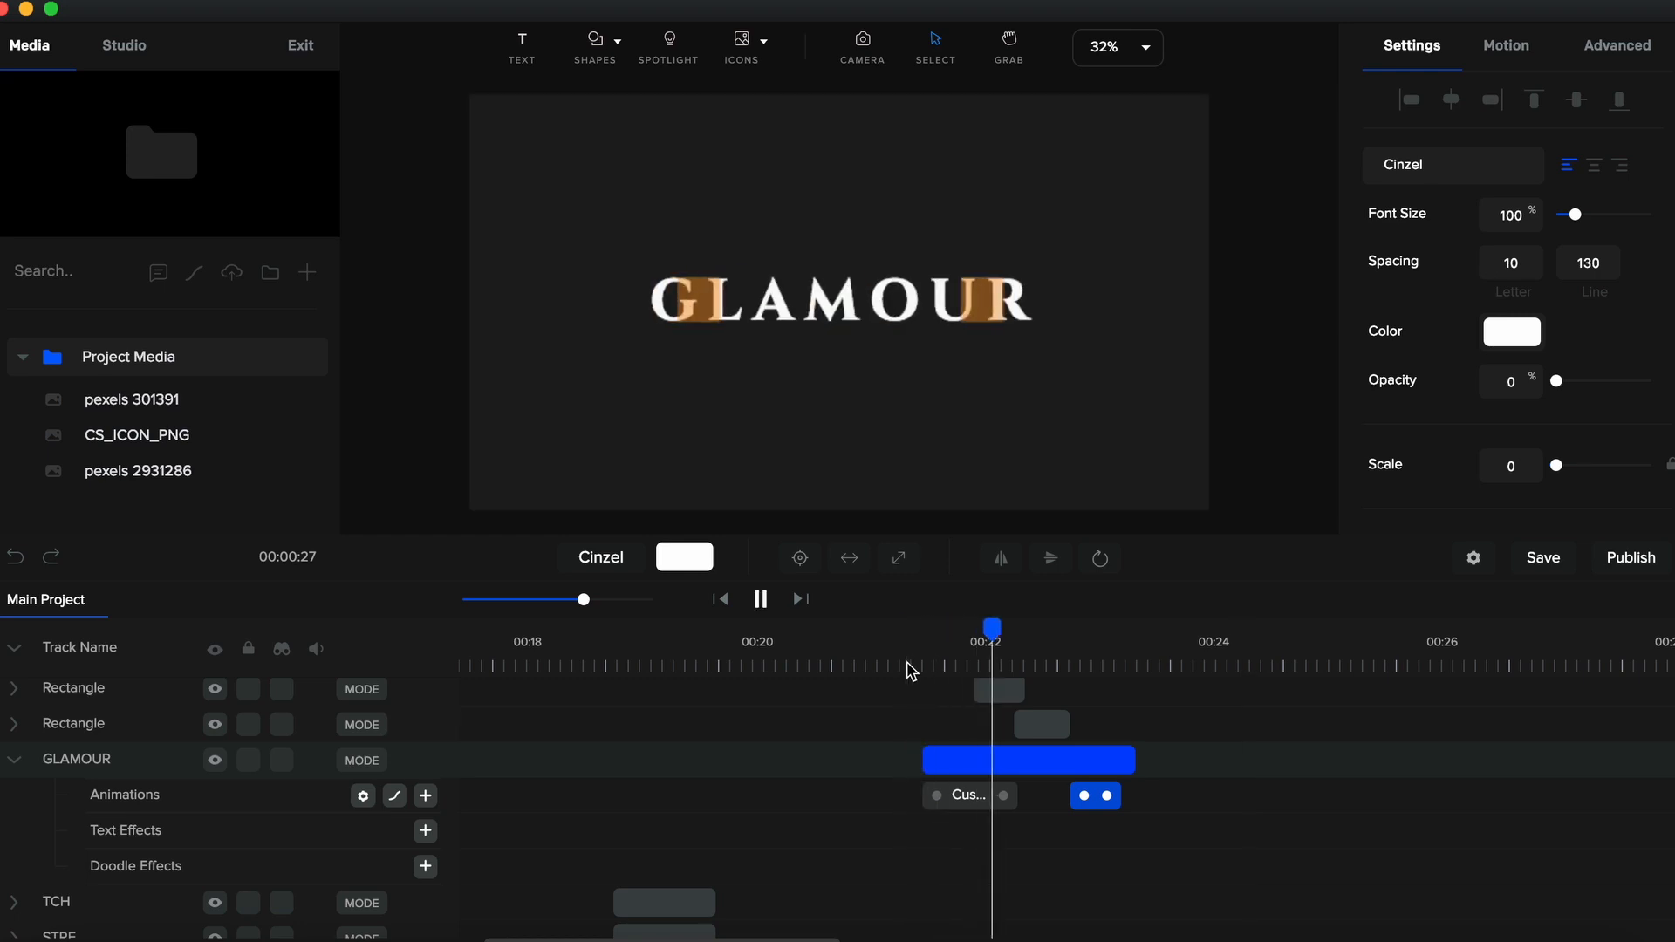